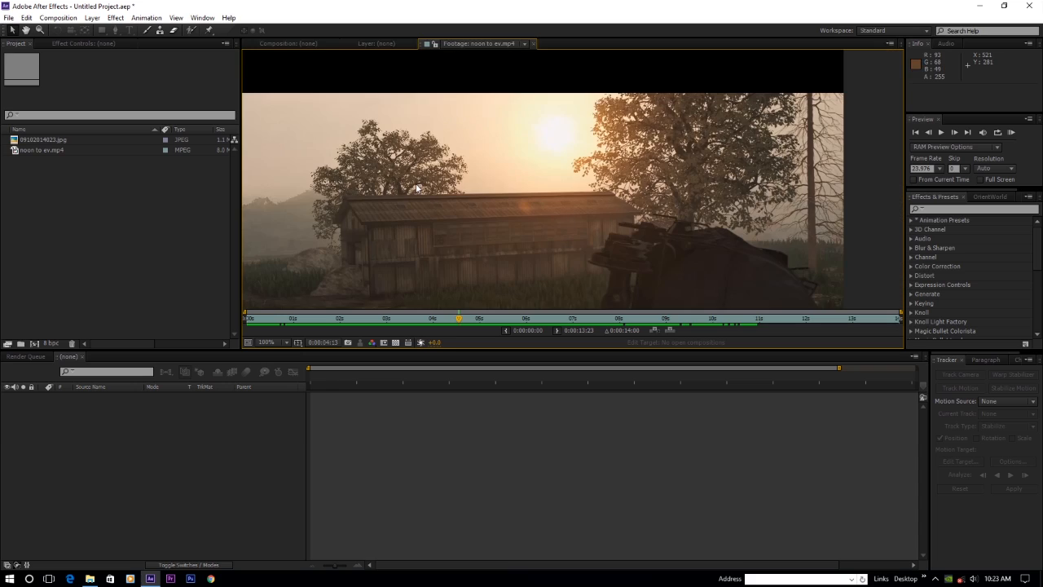
- Scrub the noon to ev.mp4 footage back to about 0:00:02:19 and view the whole frame
{"action": "left_click_drag", "start_coordinate": [461, 319], "coordinate": [378, 318]}
{"action": "scroll", "coordinate": [544, 205], "scroll_direction": "down", "scroll_amount": 2}
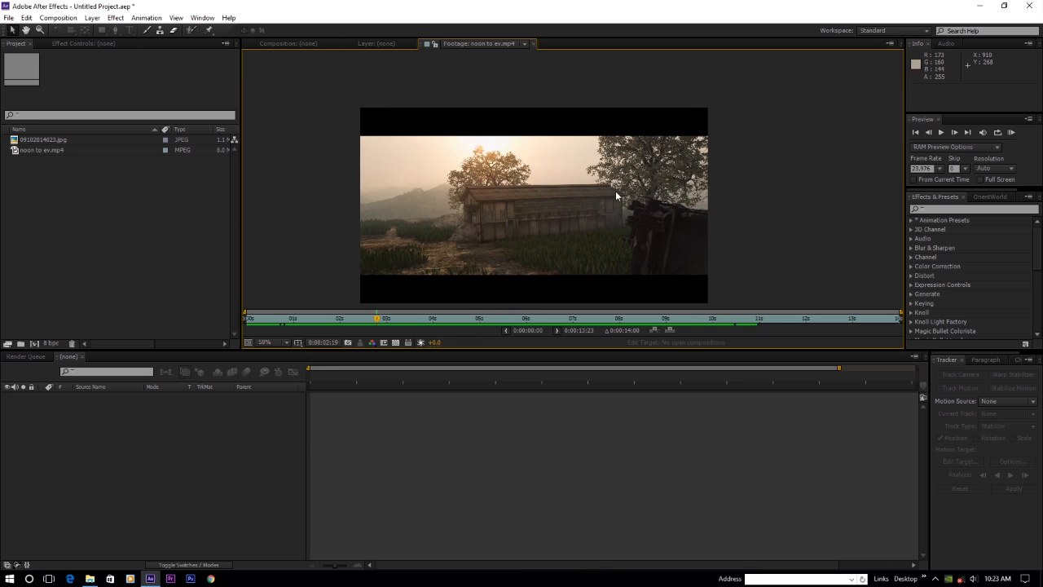
{"action": "scroll", "coordinate": [513, 201], "scroll_direction": "down", "scroll_amount": 1}
{"action": "scroll", "coordinate": [522, 201], "scroll_direction": "up", "scroll_amount": 1}
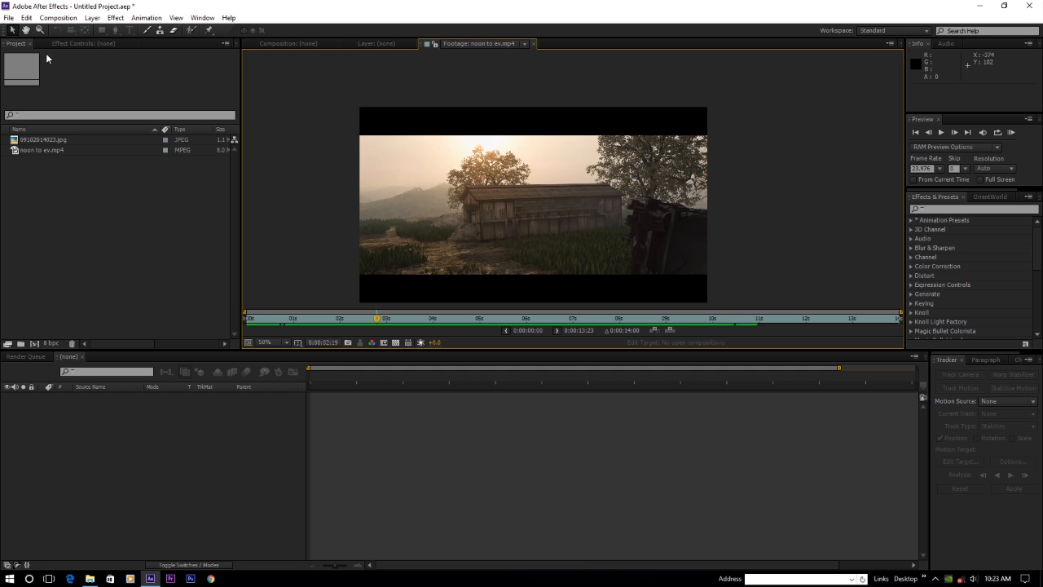
- Create a new 1280 x 720 composition named Comp 1 with a duration of 10 seconds
{"action": "left_click", "coordinate": [285, 43]}
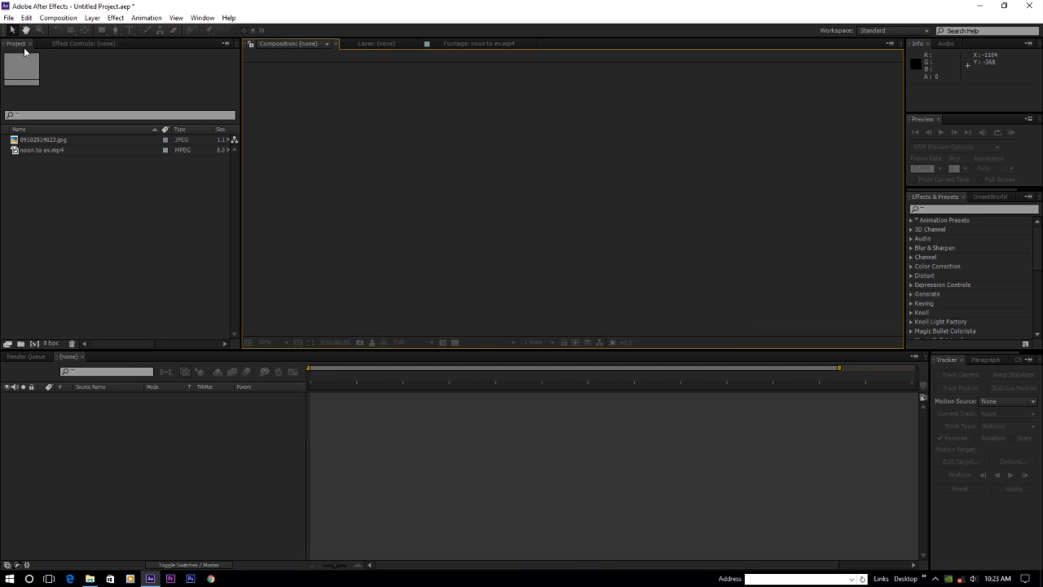
{"action": "left_click", "coordinate": [58, 17]}
{"action": "left_click", "coordinate": [82, 30]}
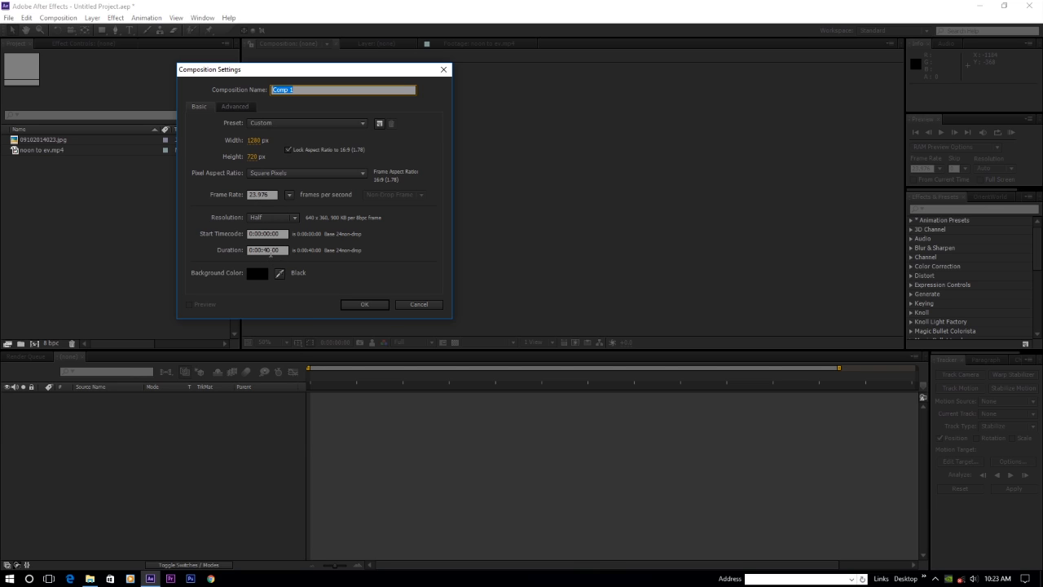
{"action": "left_click", "coordinate": [266, 249]}
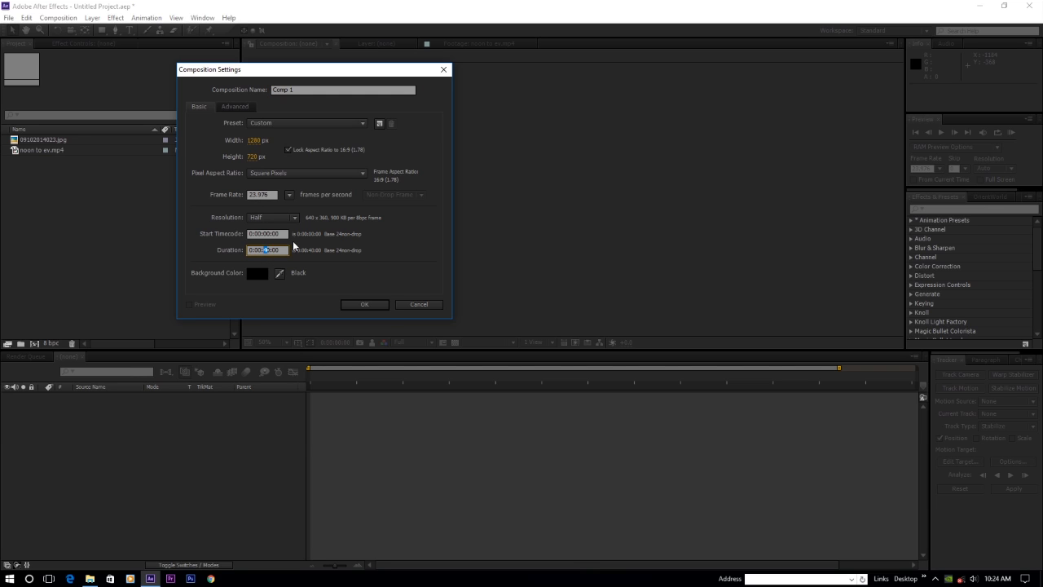
{"action": "type", "text": "1"}
{"action": "left_click", "coordinate": [351, 304]}
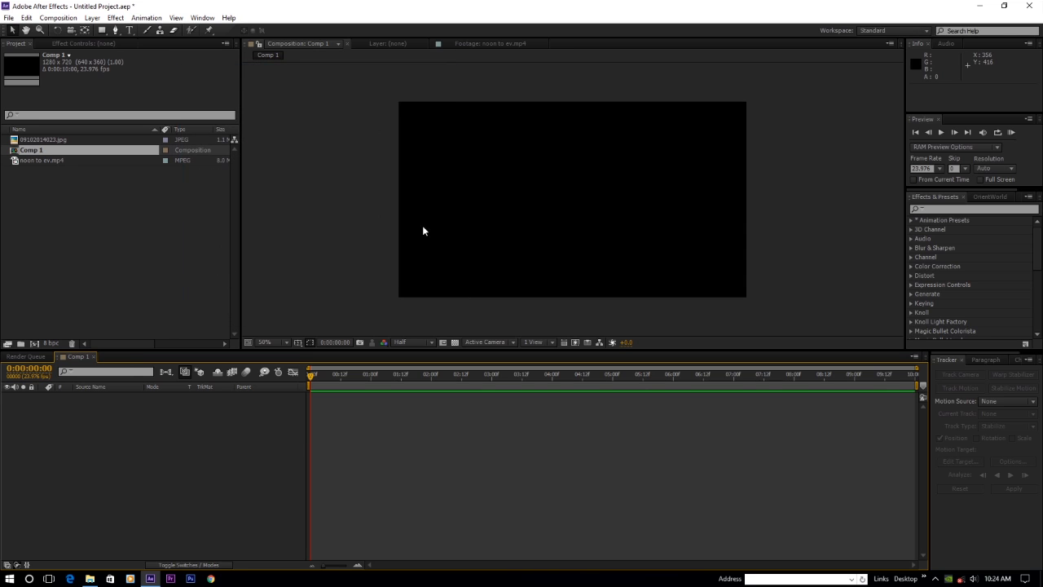
- Set the project color depth to 32 bits per channel
{"action": "left_click", "coordinate": [52, 344], "text": "alt"}
{"action": "left_click", "coordinate": [51, 343], "text": "alt"}
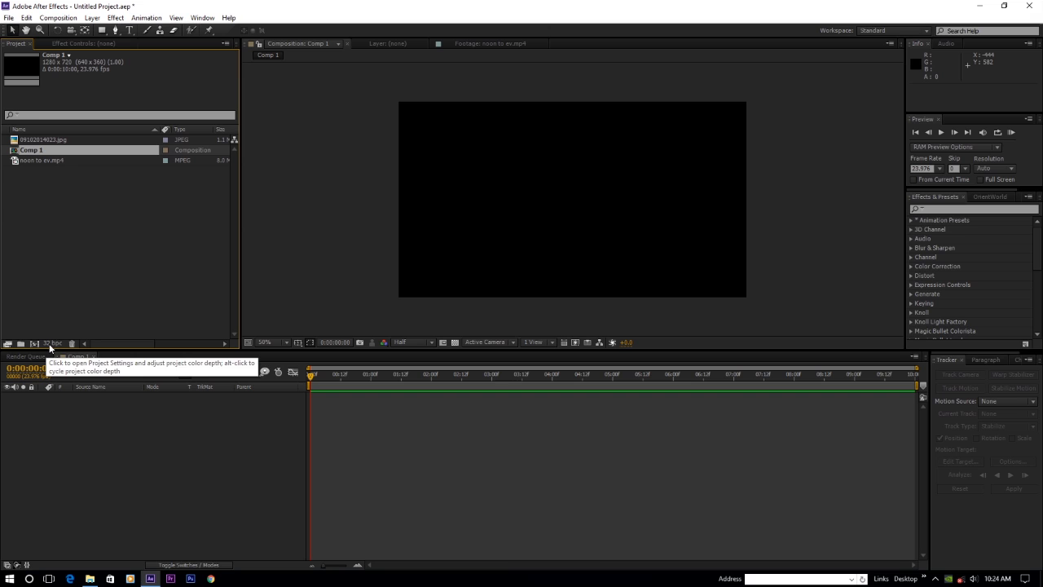
{"action": "left_click", "coordinate": [51, 344], "text": "alt"}
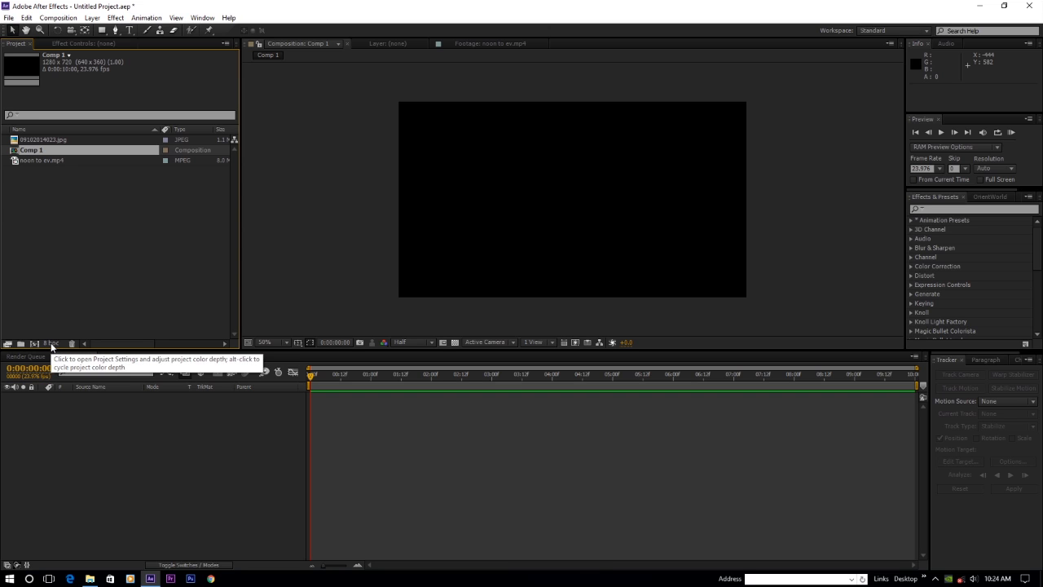
{"action": "left_click", "coordinate": [51, 343], "text": "alt"}
{"action": "left_click", "coordinate": [52, 344], "text": "alt"}
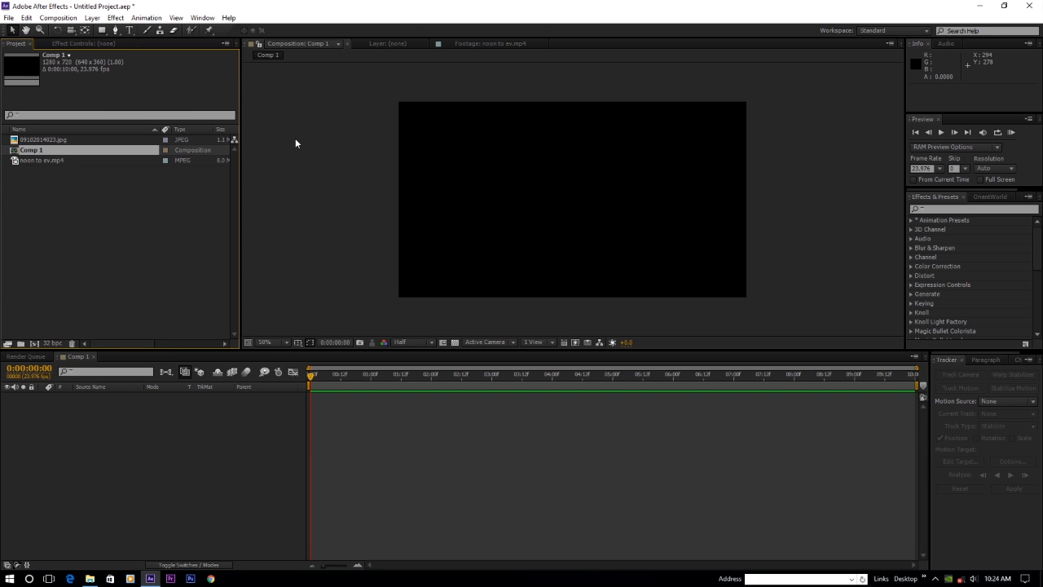
- Add a black solid layer named "element" to Comp 1
{"action": "left_click", "coordinate": [92, 17]}
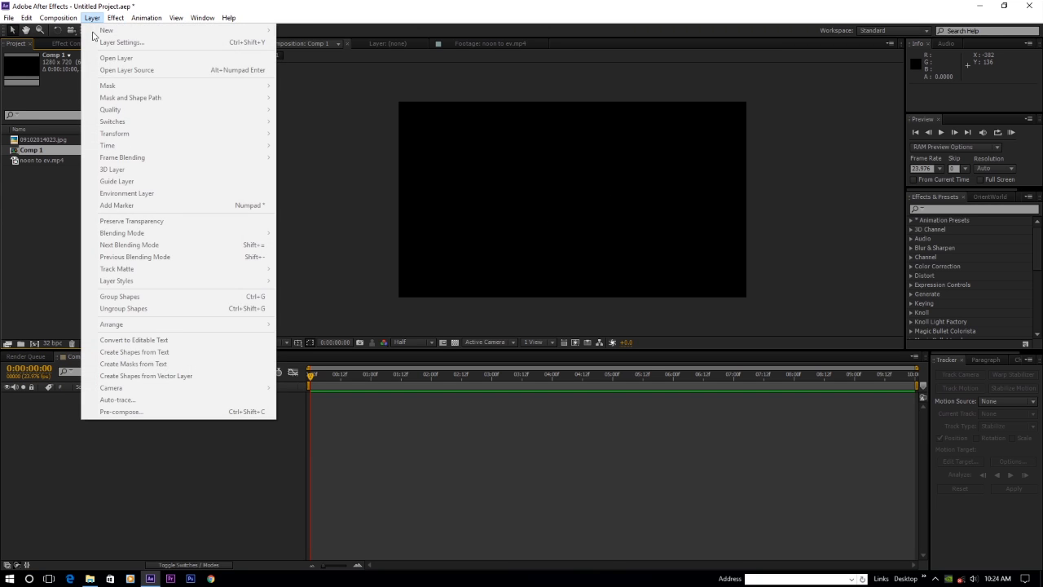
{"action": "left_click", "coordinate": [94, 525]}
{"action": "left_click", "coordinate": [92, 18]}
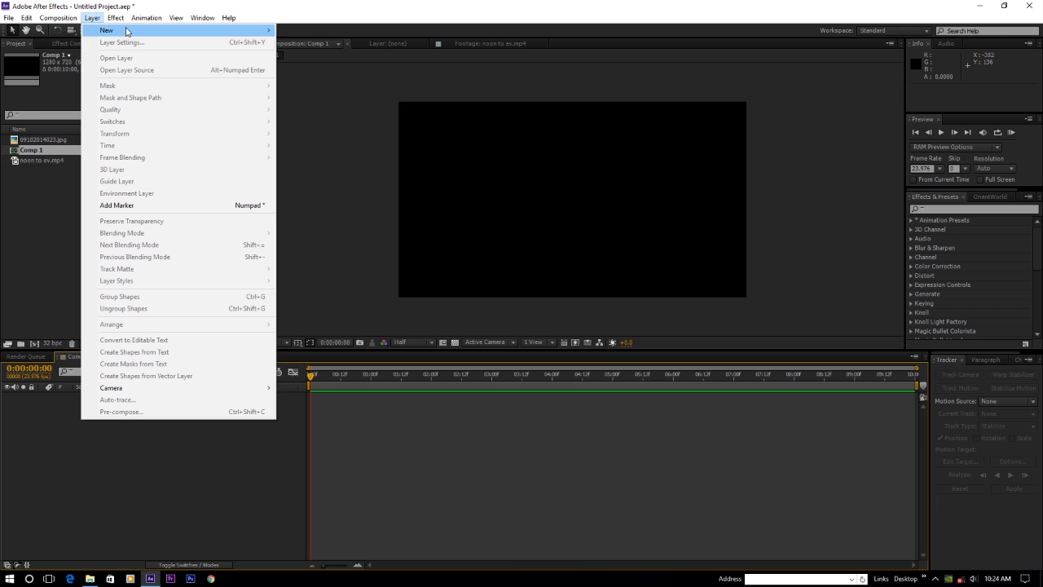
{"action": "mouse_move", "coordinate": [129, 31]}
{"action": "left_click", "coordinate": [331, 48]}
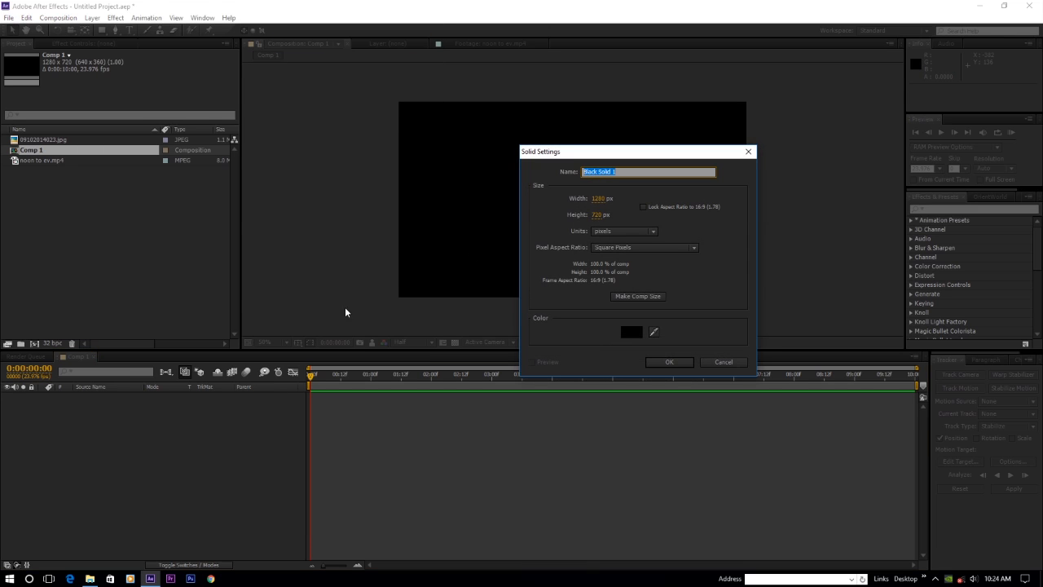
{"action": "type", "text": "element"}
{"action": "left_click", "coordinate": [675, 362]}
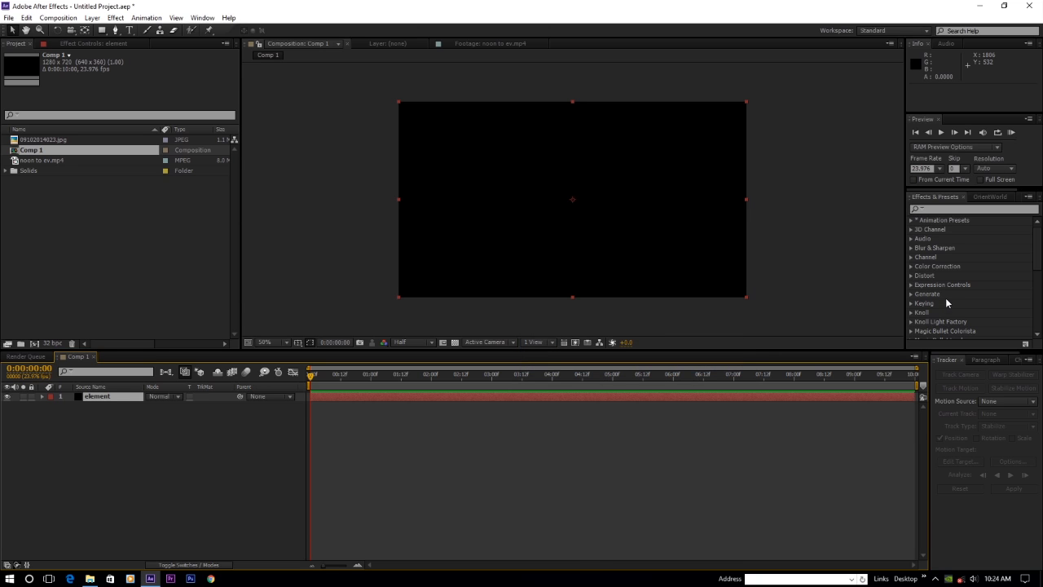
- Apply the Video Copilot Element effect to the element solid and open its Scene Setup
{"action": "scroll", "coordinate": [946, 299], "scroll_direction": "down", "scroll_amount": 5}
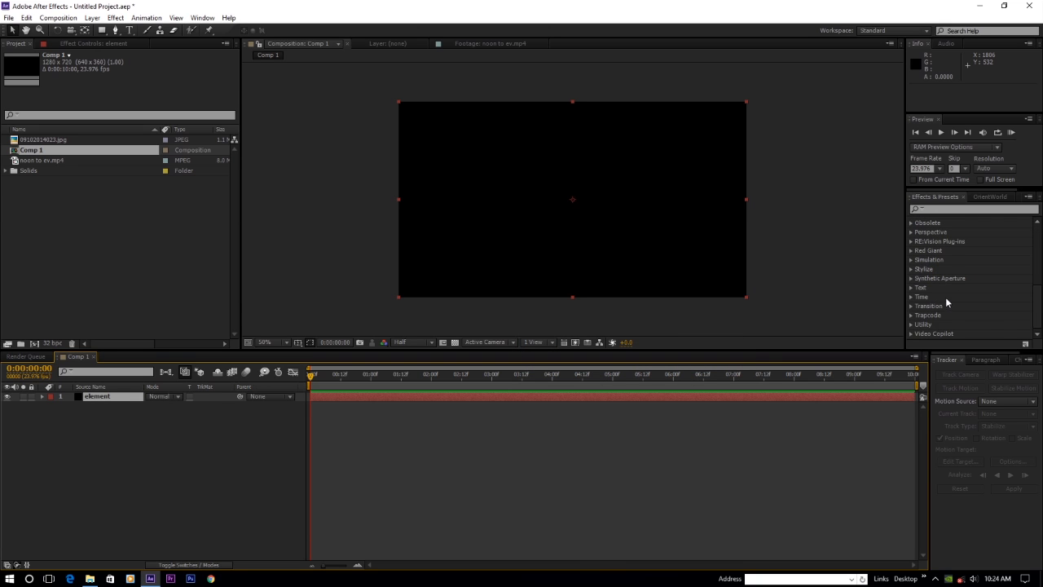
{"action": "left_click", "coordinate": [912, 334]}
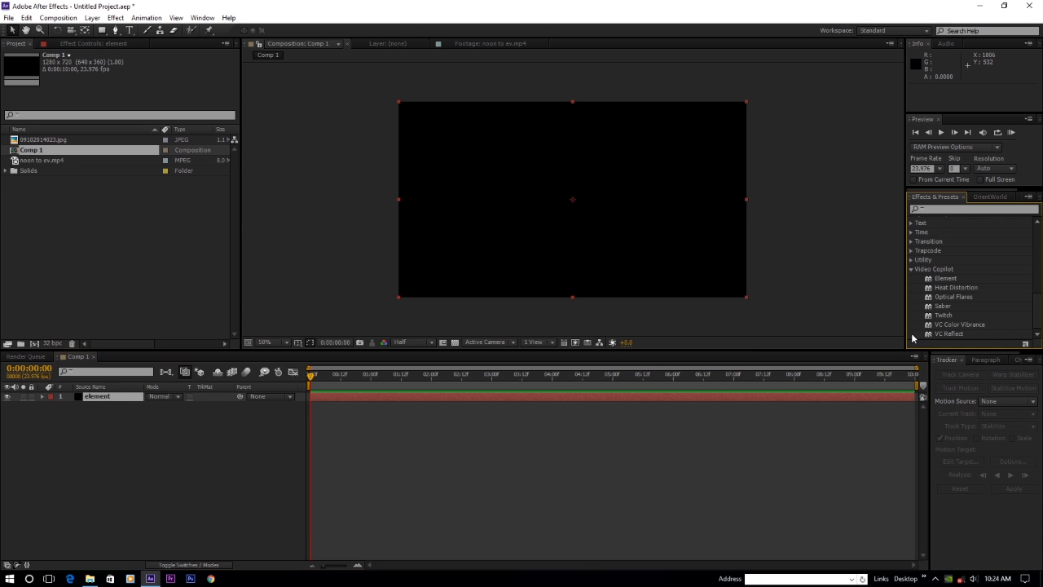
{"action": "left_click", "coordinate": [945, 280]}
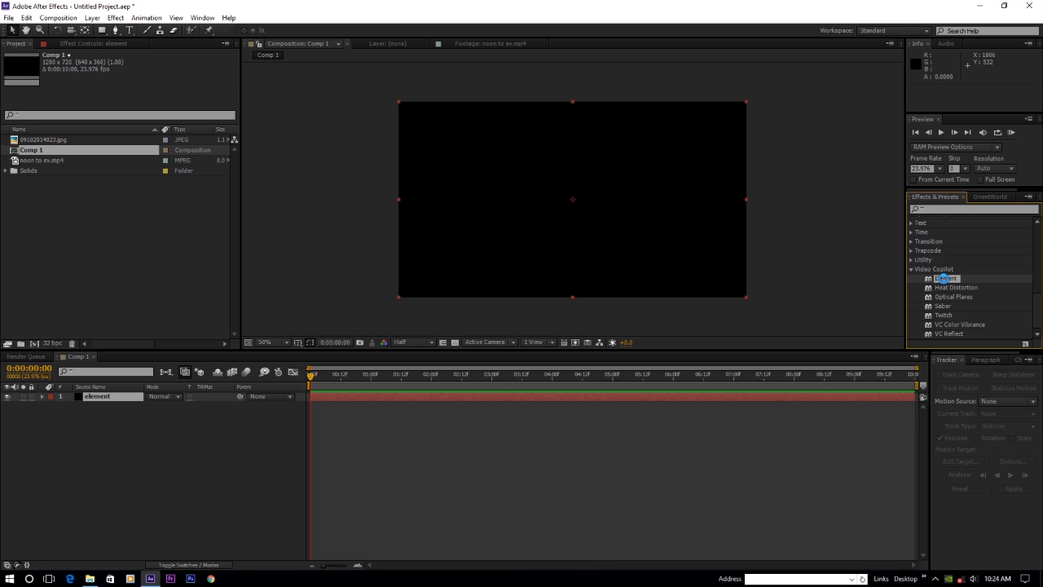
{"action": "double_click", "coordinate": [944, 278]}
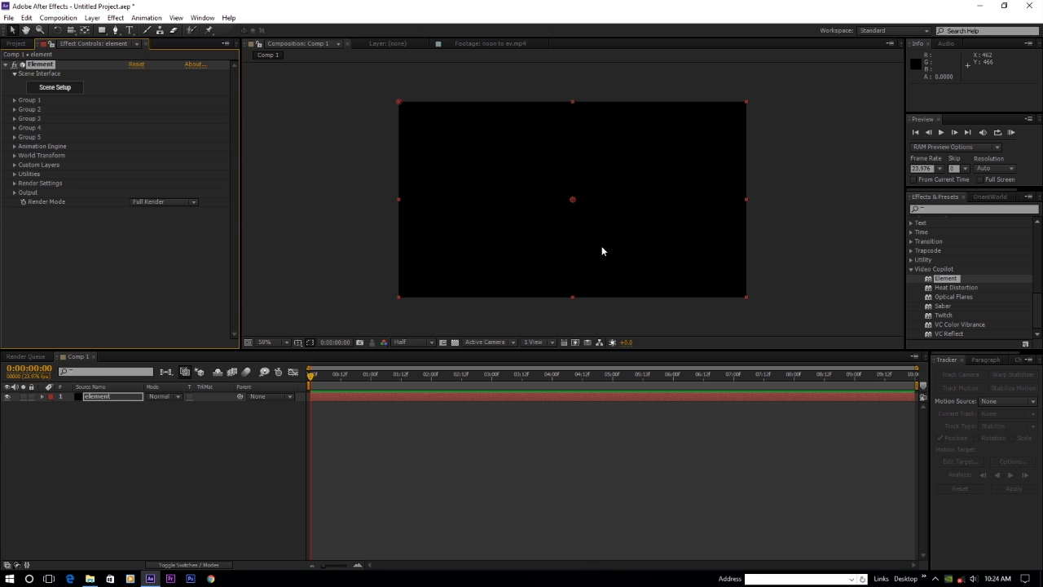
{"action": "left_click", "coordinate": [54, 88]}
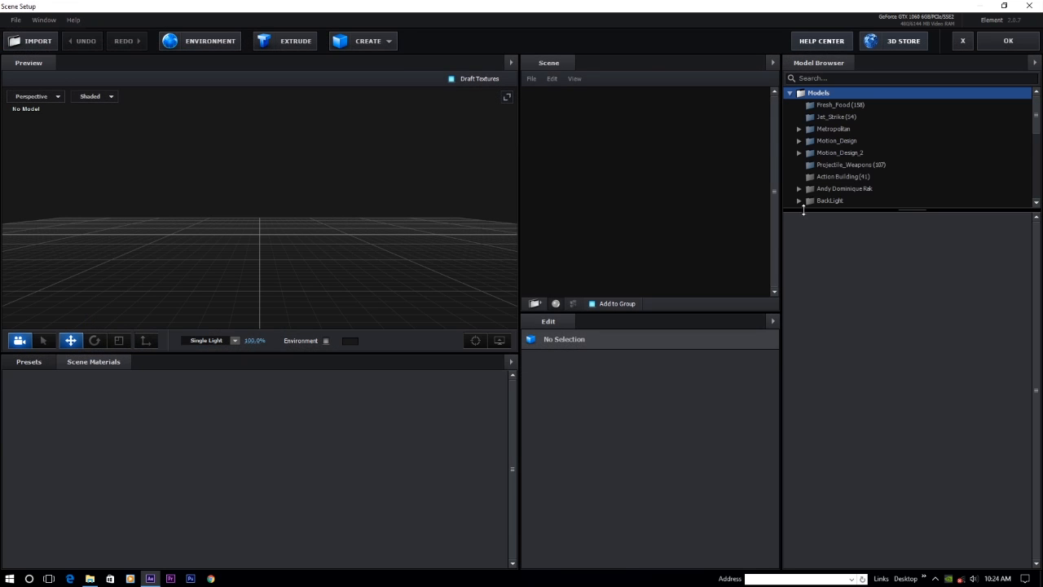
- Add the patch ground model from the Halloween_Pack collection to the scene
{"action": "scroll", "coordinate": [294, 272], "scroll_direction": "down", "scroll_amount": 2}
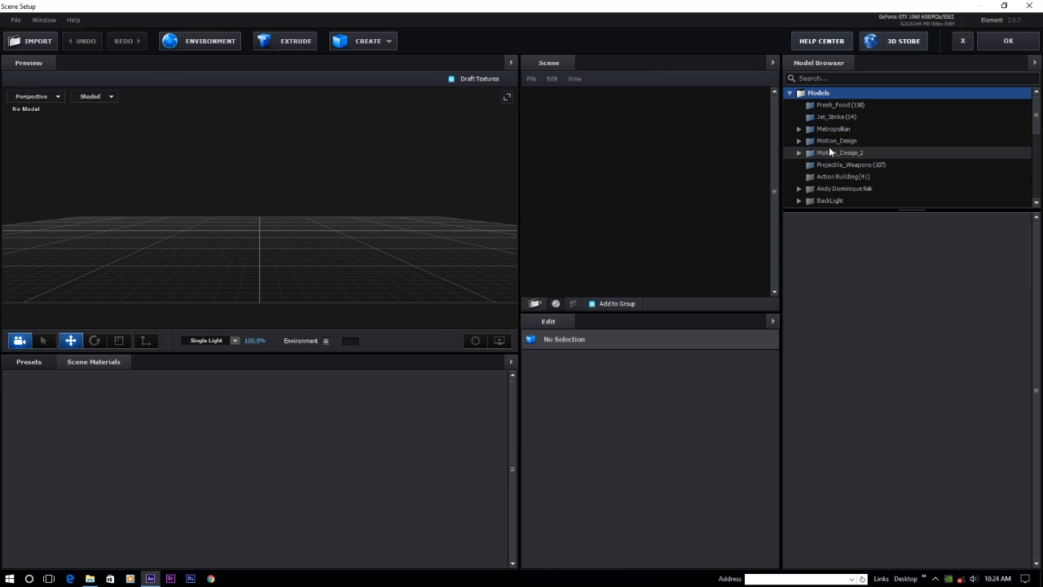
{"action": "scroll", "coordinate": [834, 146], "scroll_direction": "down", "scroll_amount": 3}
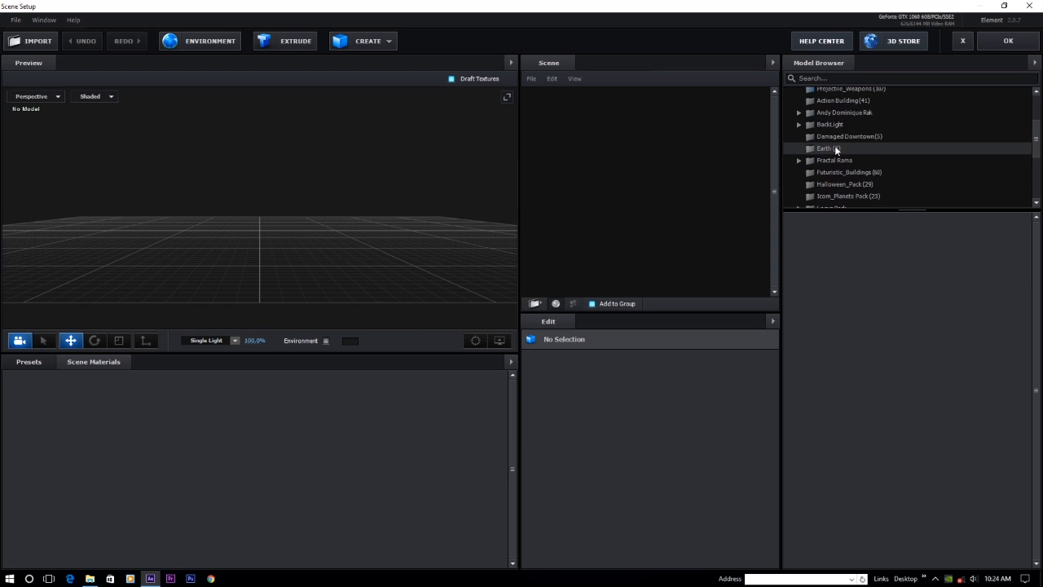
{"action": "scroll", "coordinate": [831, 130], "scroll_direction": "up", "scroll_amount": 2}
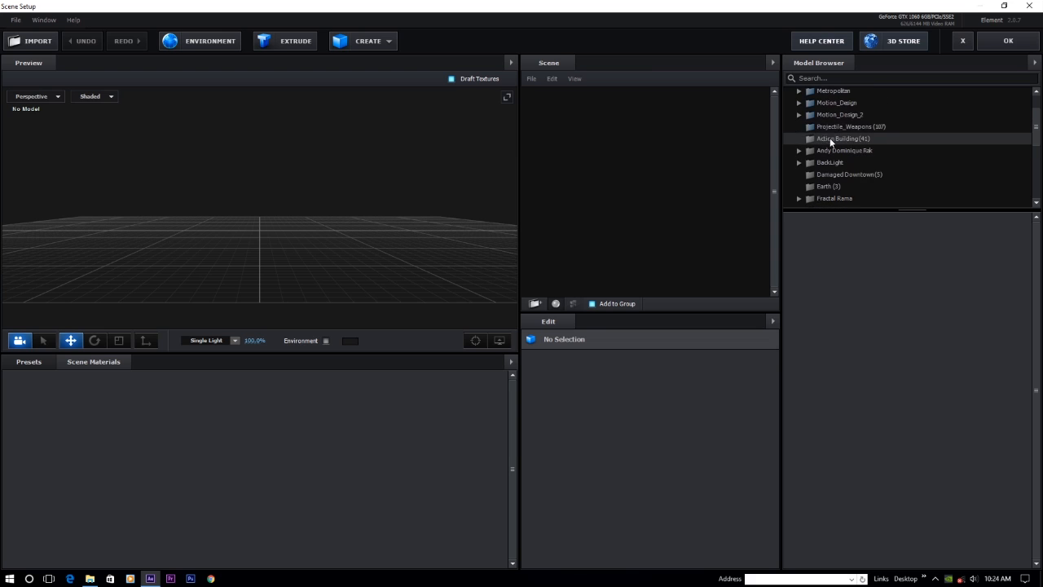
{"action": "scroll", "coordinate": [830, 140], "scroll_direction": "down", "scroll_amount": 3}
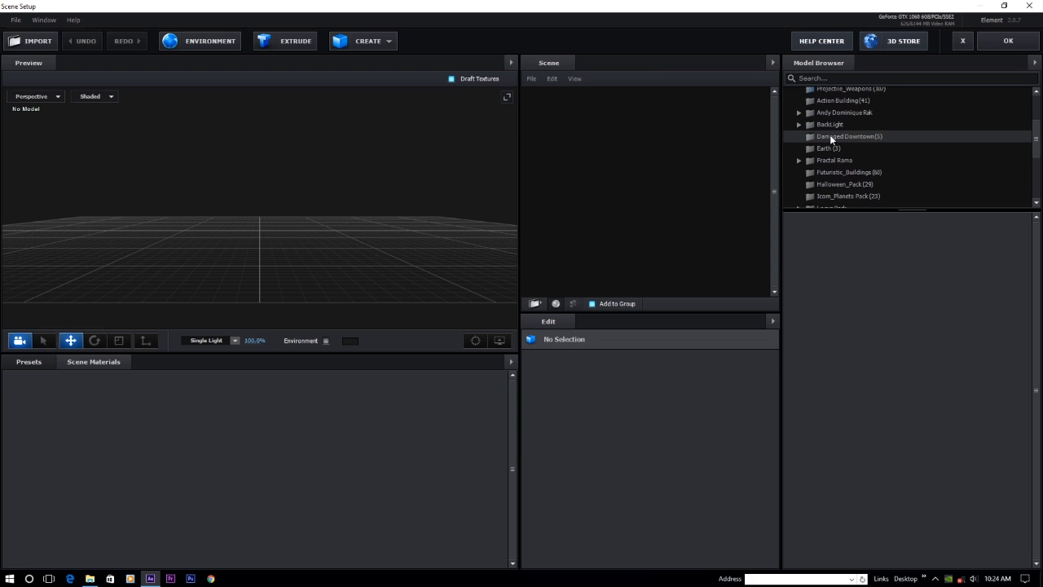
{"action": "left_click", "coordinate": [838, 144]}
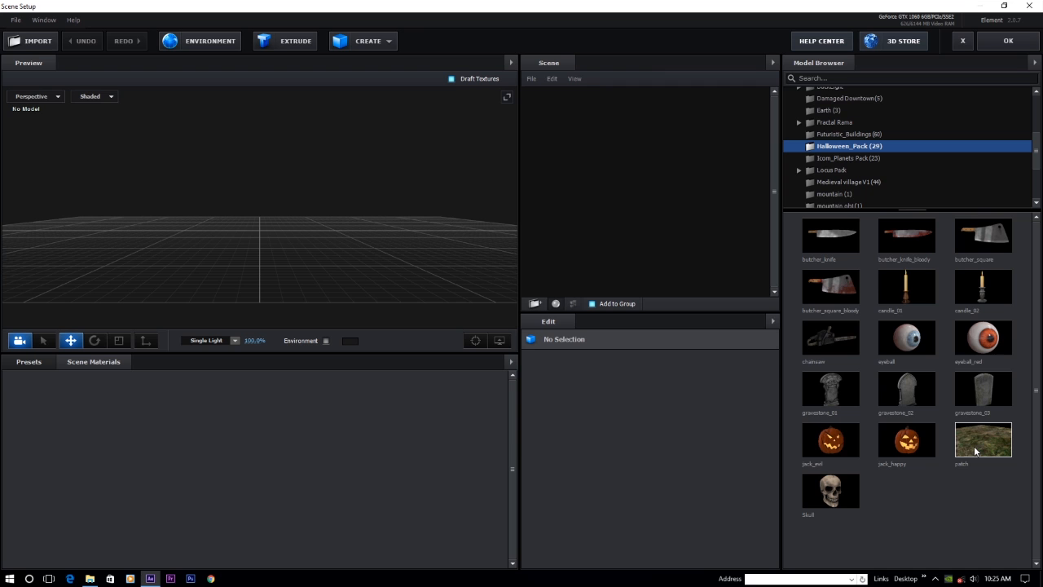
{"action": "left_click", "coordinate": [975, 450]}
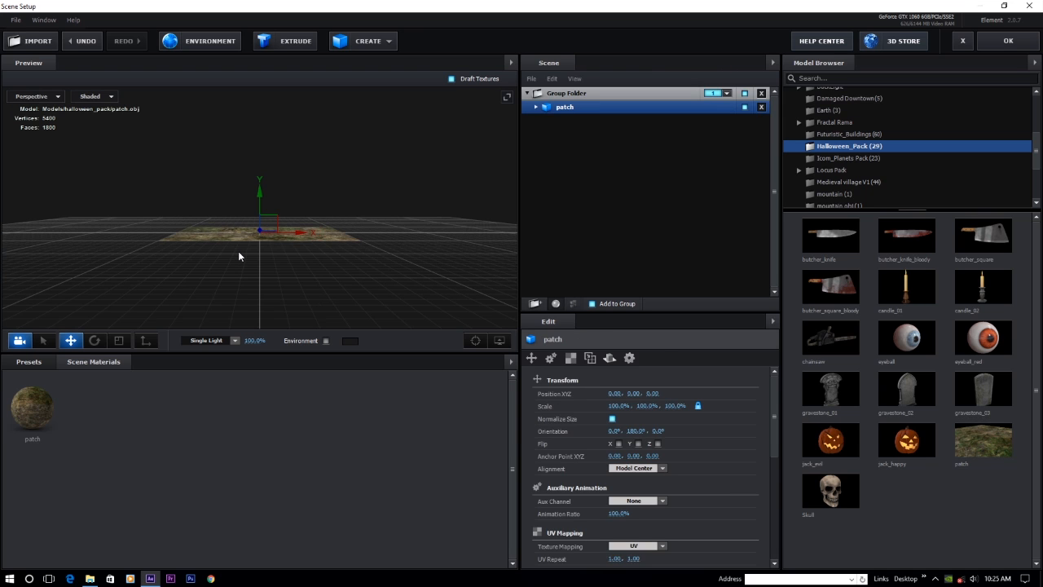
- Scale the patch model uniformly to 500%
{"action": "left_click_drag", "start_coordinate": [280, 243], "coordinate": [286, 254]}
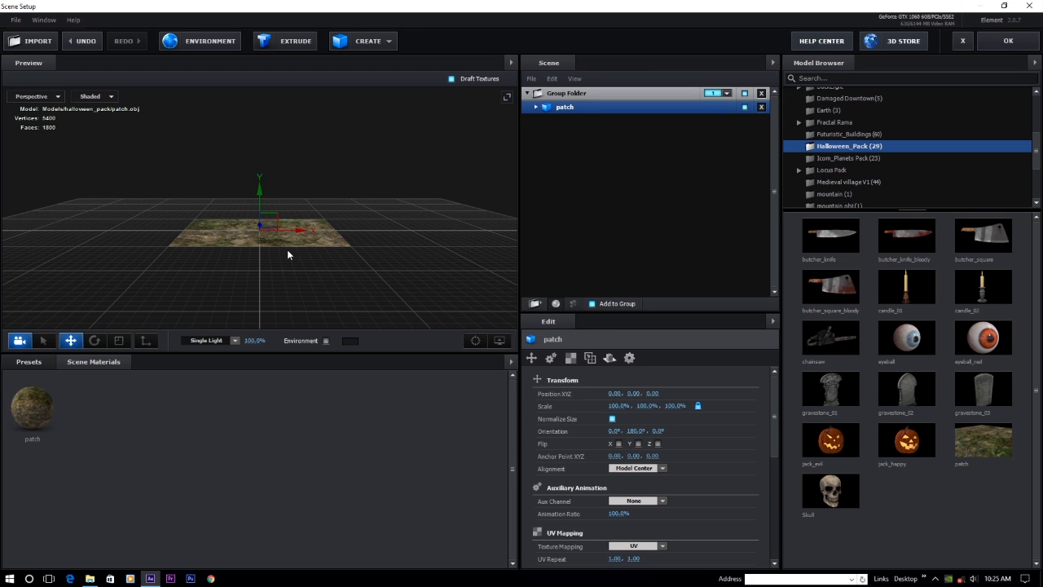
{"action": "left_click", "coordinate": [619, 405]}
{"action": "type", "text": "500"}
{"action": "key", "text": "Return"}
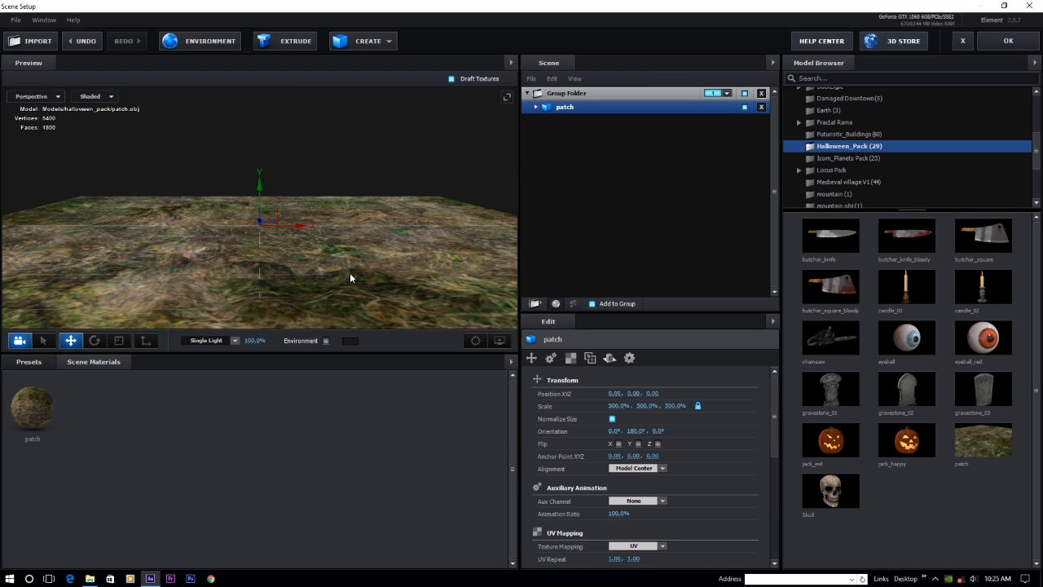
- Set the patch model's UV Repeat to 5.00 in both directions
{"action": "scroll", "coordinate": [368, 286], "scroll_direction": "down", "scroll_amount": 1}
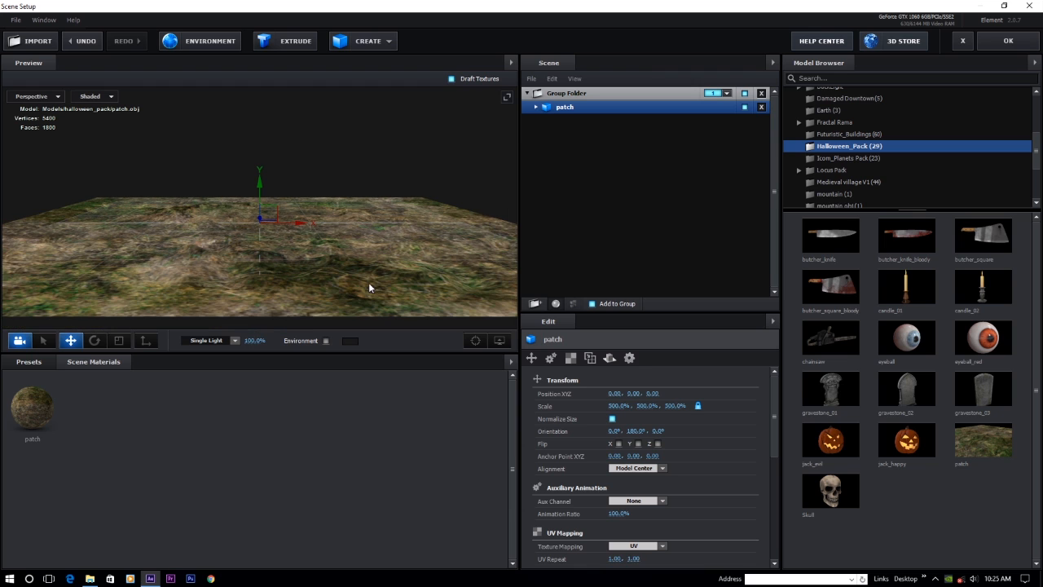
{"action": "scroll", "coordinate": [581, 422], "scroll_direction": "down", "scroll_amount": 3}
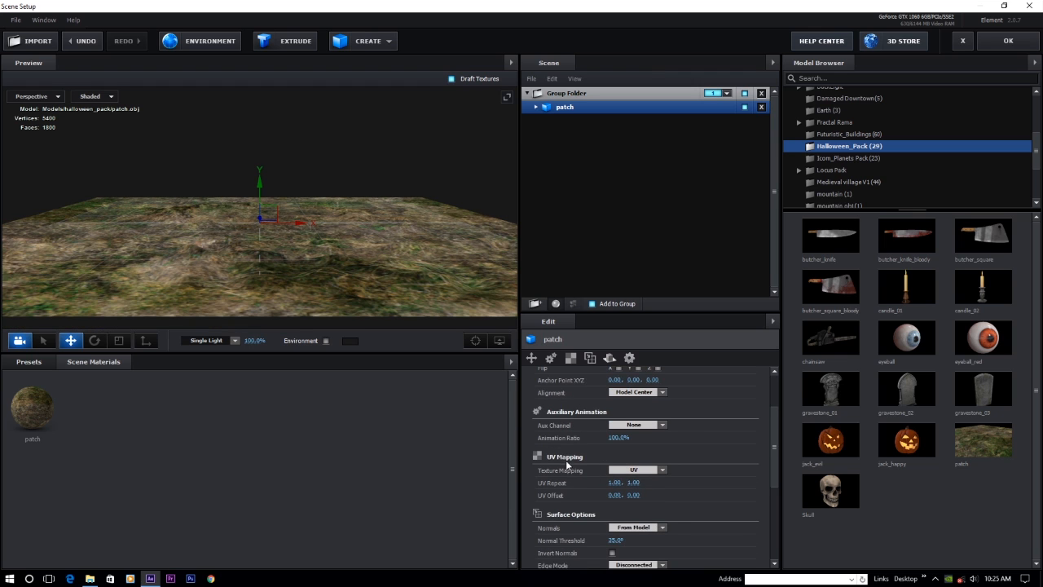
{"action": "left_click", "coordinate": [617, 483]}
{"action": "type", "text": "5"}
{"action": "left_click", "coordinate": [640, 482]}
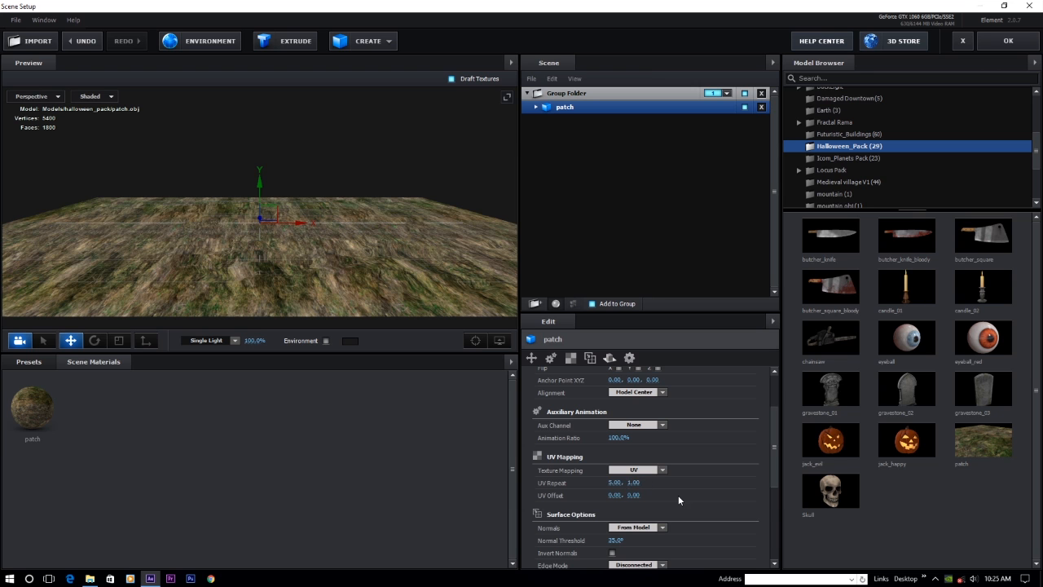
{"action": "type", "text": "5"}
{"action": "key", "text": "Return"}
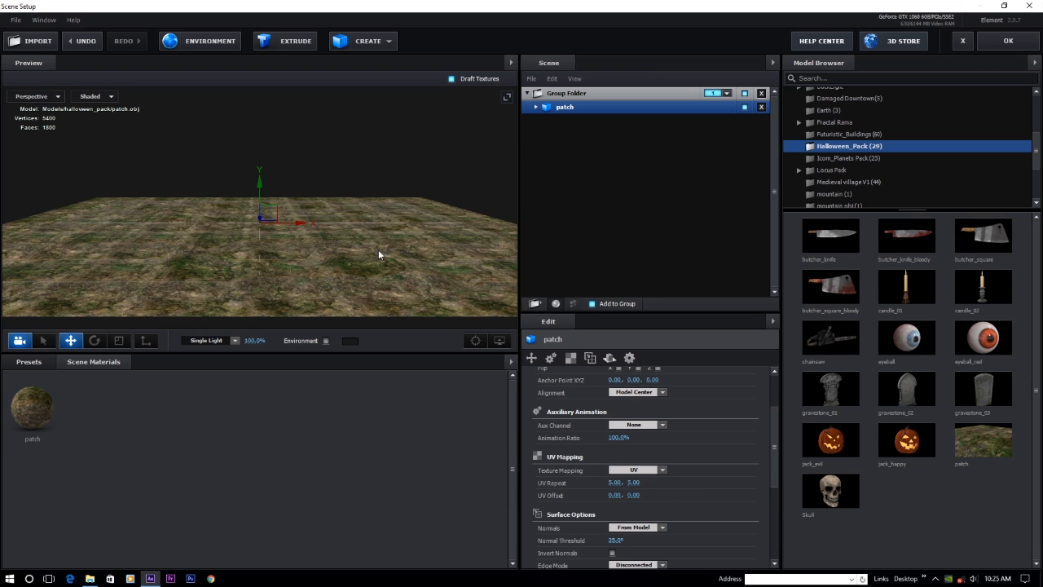
- Add the industrial_hall model from the Metropolitan collection and move it along the X axis away from the patch's centre
{"action": "scroll", "coordinate": [371, 250], "scroll_direction": "up", "scroll_amount": 3}
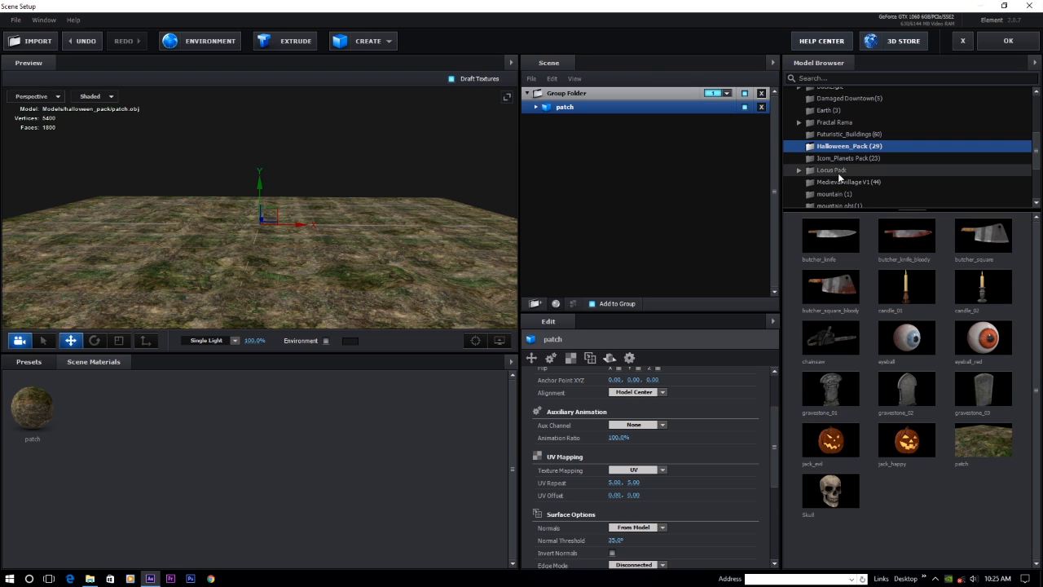
{"action": "scroll", "coordinate": [839, 150], "scroll_direction": "up", "scroll_amount": 1}
{"action": "scroll", "coordinate": [839, 149], "scroll_direction": "up", "scroll_amount": 2}
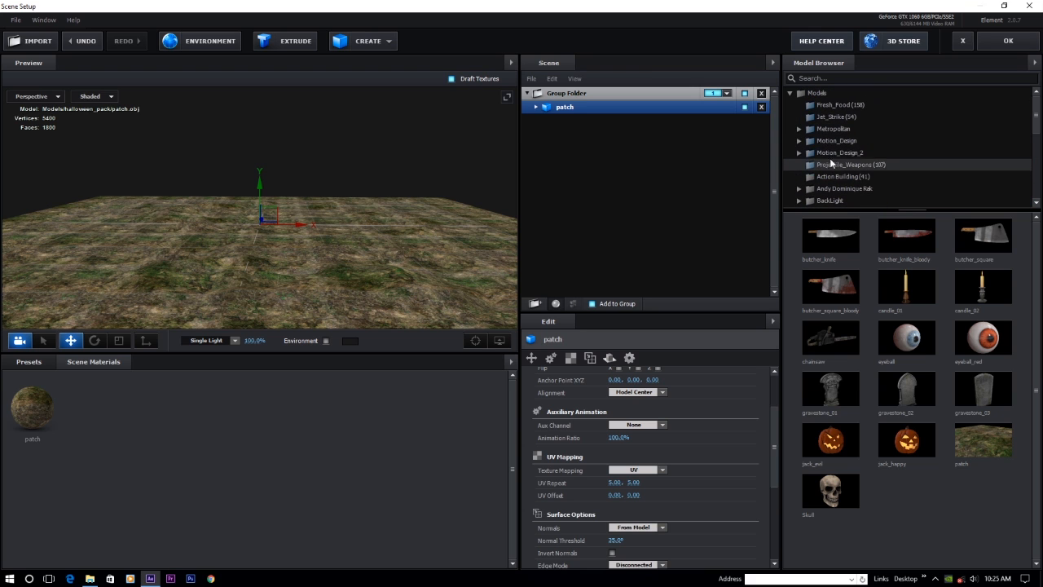
{"action": "scroll", "coordinate": [826, 170], "scroll_direction": "down", "scroll_amount": 3}
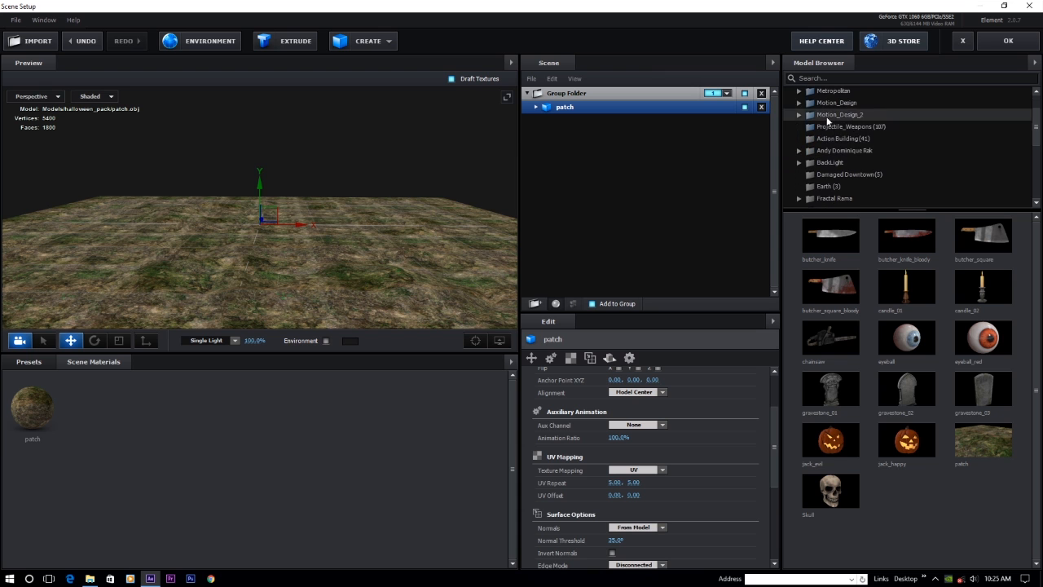
{"action": "double_click", "coordinate": [832, 91]}
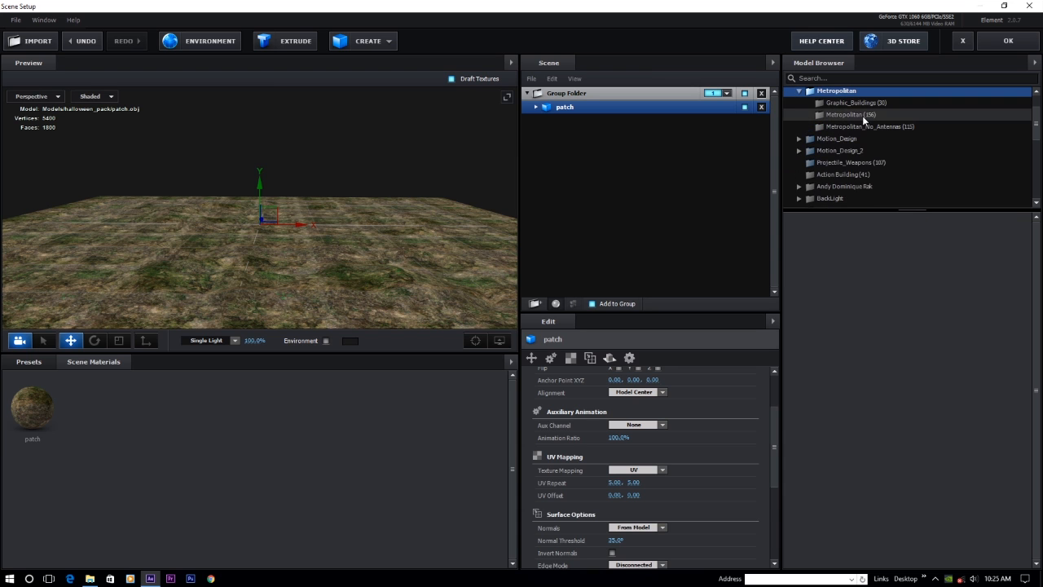
{"action": "left_click", "coordinate": [862, 115]}
{"action": "scroll", "coordinate": [858, 400], "scroll_direction": "down", "scroll_amount": 3}
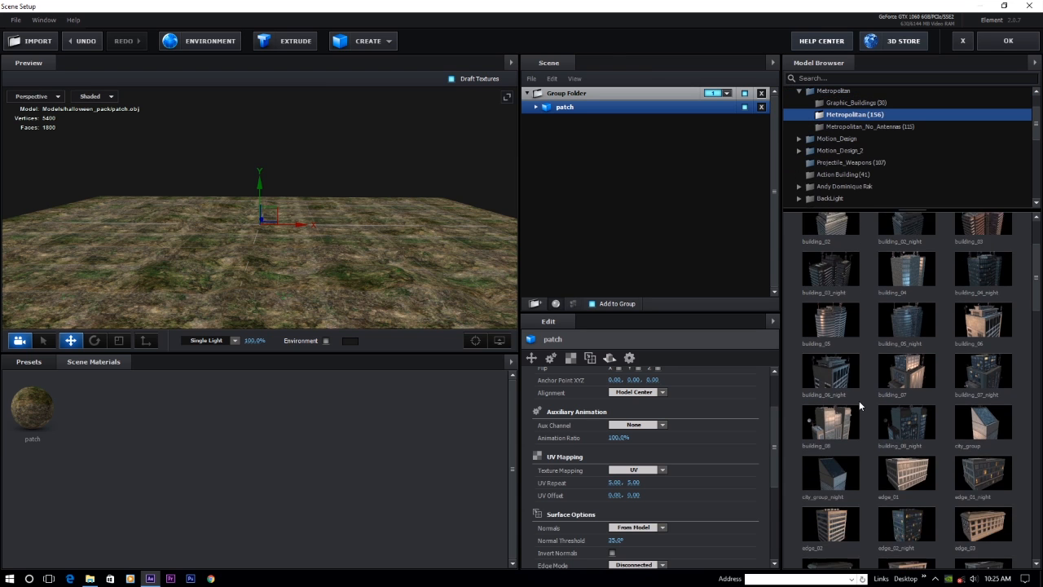
{"action": "scroll", "coordinate": [858, 400], "scroll_direction": "down", "scroll_amount": 5}
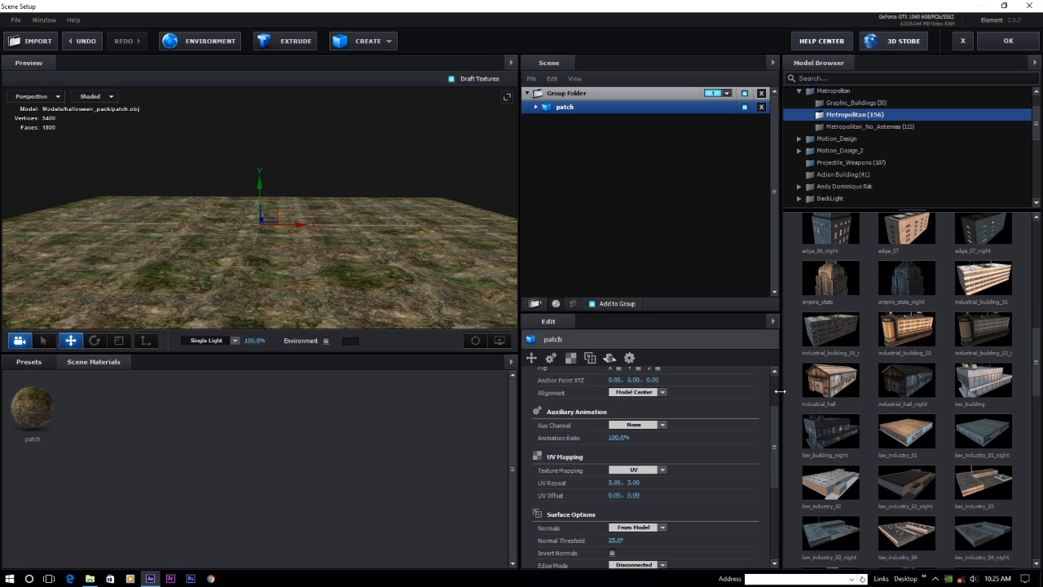
{"action": "double_click", "coordinate": [839, 377]}
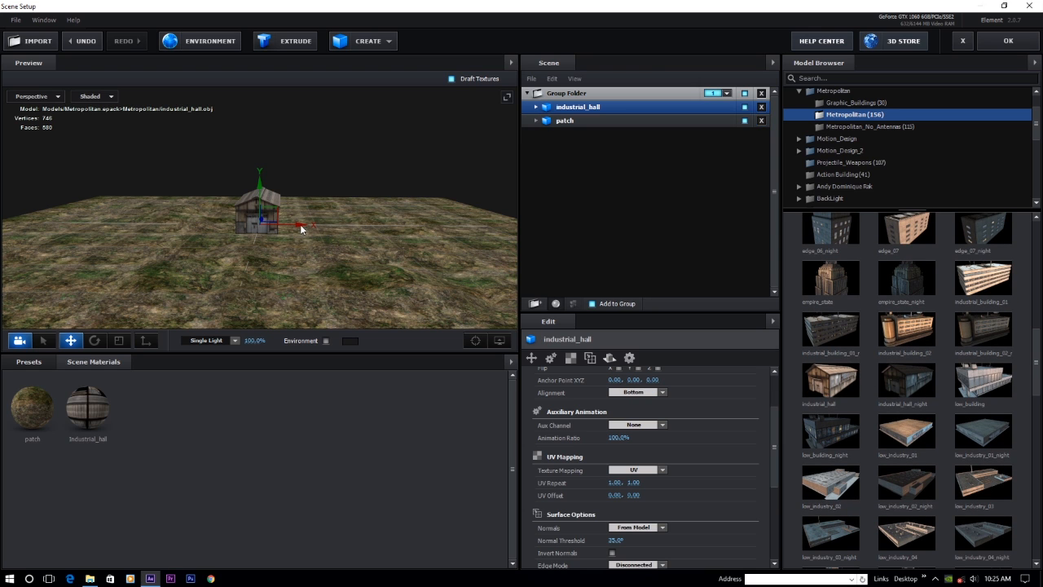
{"action": "left_click_drag", "start_coordinate": [297, 228], "coordinate": [203, 225]}
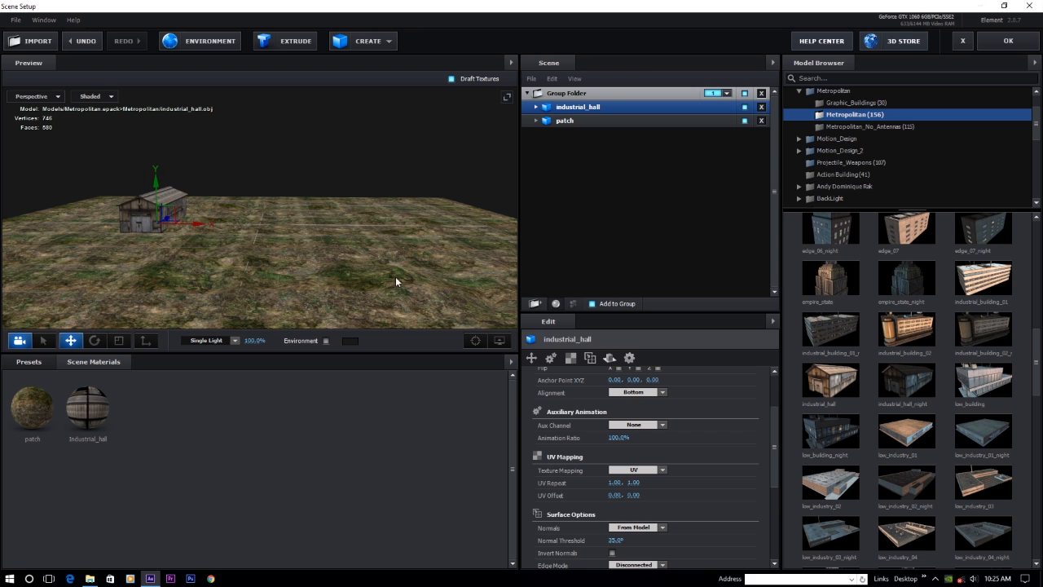
- Set the patch model's Alignment to Bottom
{"action": "left_click", "coordinate": [576, 121]}
{"action": "left_click", "coordinate": [660, 392]}
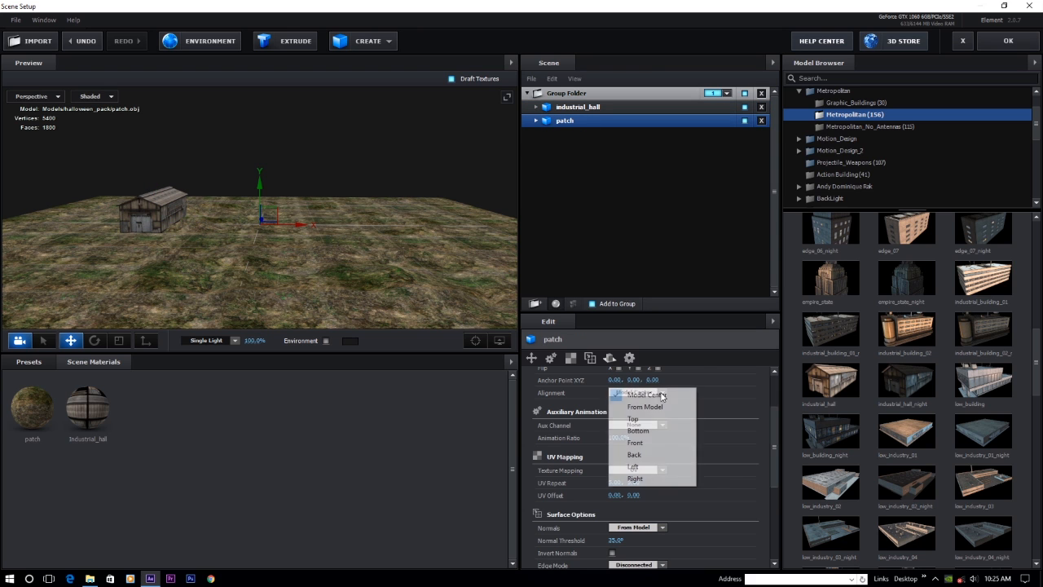
{"action": "left_click", "coordinate": [634, 433]}
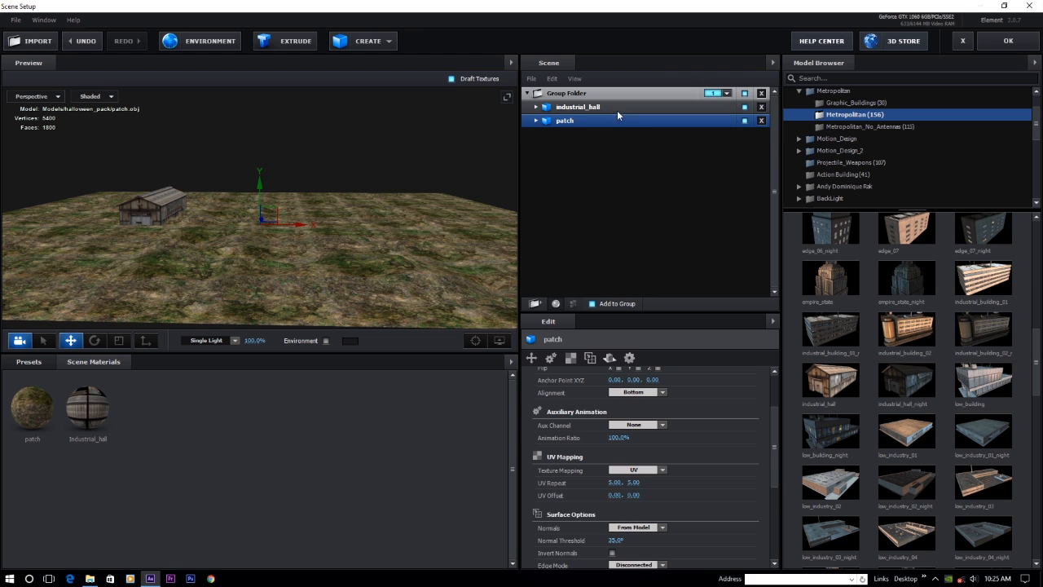
- Adjust the industrial_hall model's height along the Y axis so its base meets the ground
{"action": "left_click", "coordinate": [575, 107]}
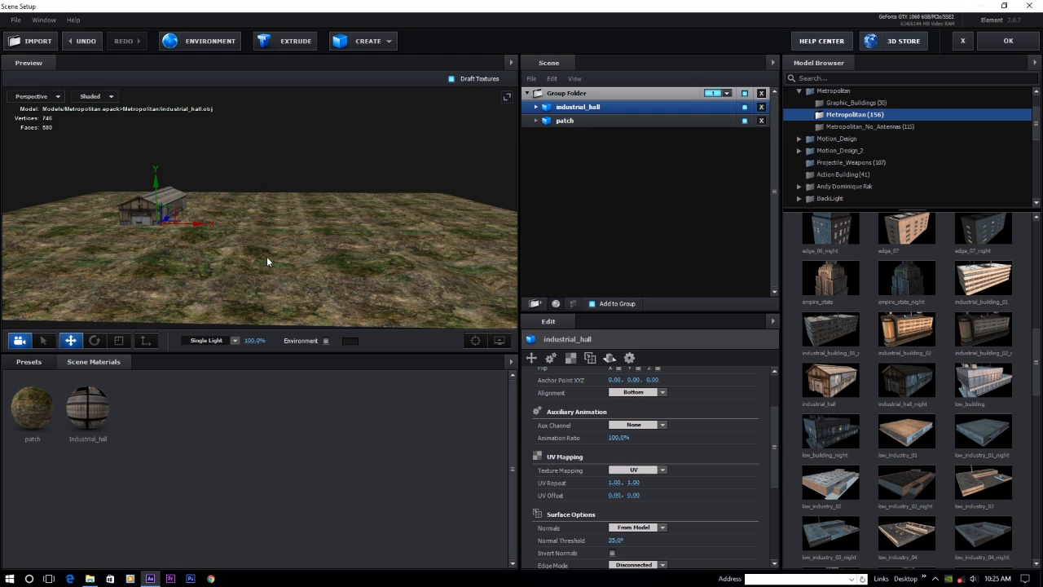
{"action": "left_click_drag", "start_coordinate": [267, 261], "coordinate": [285, 267]}
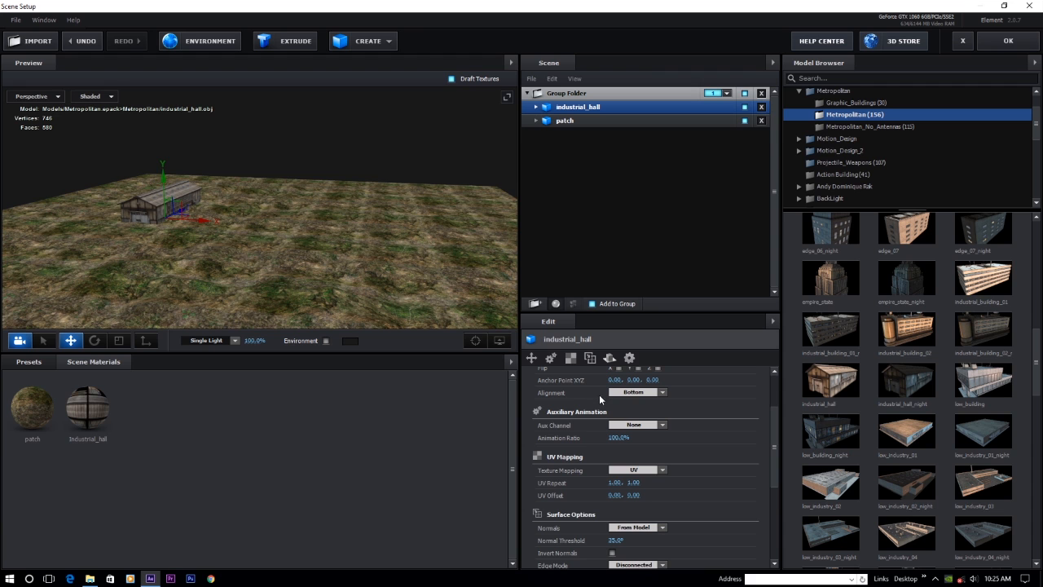
{"action": "left_click_drag", "start_coordinate": [165, 187], "coordinate": [221, 250]}
{"action": "scroll", "coordinate": [151, 269], "scroll_direction": "up", "scroll_amount": 4}
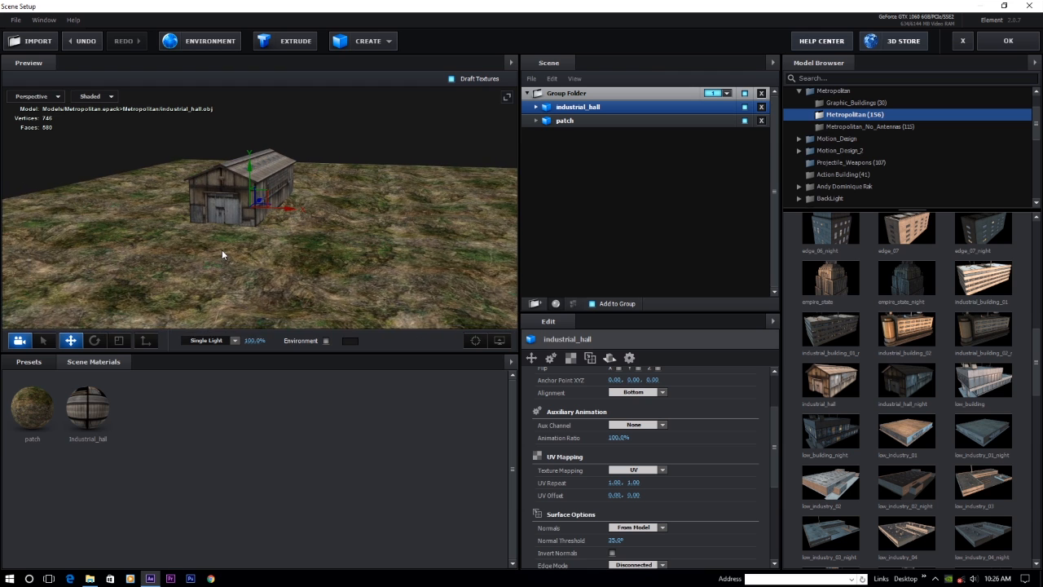
{"action": "scroll", "coordinate": [222, 251], "scroll_direction": "up", "scroll_amount": 2}
{"action": "left_click_drag", "start_coordinate": [248, 168], "coordinate": [247, 170]}
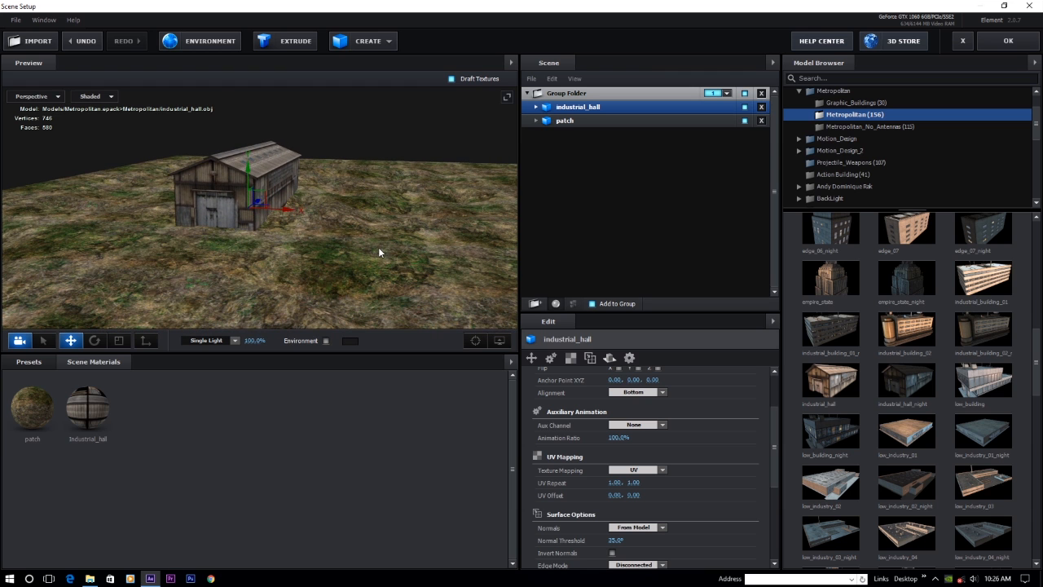
{"action": "left_click_drag", "start_coordinate": [380, 251], "coordinate": [366, 251]}
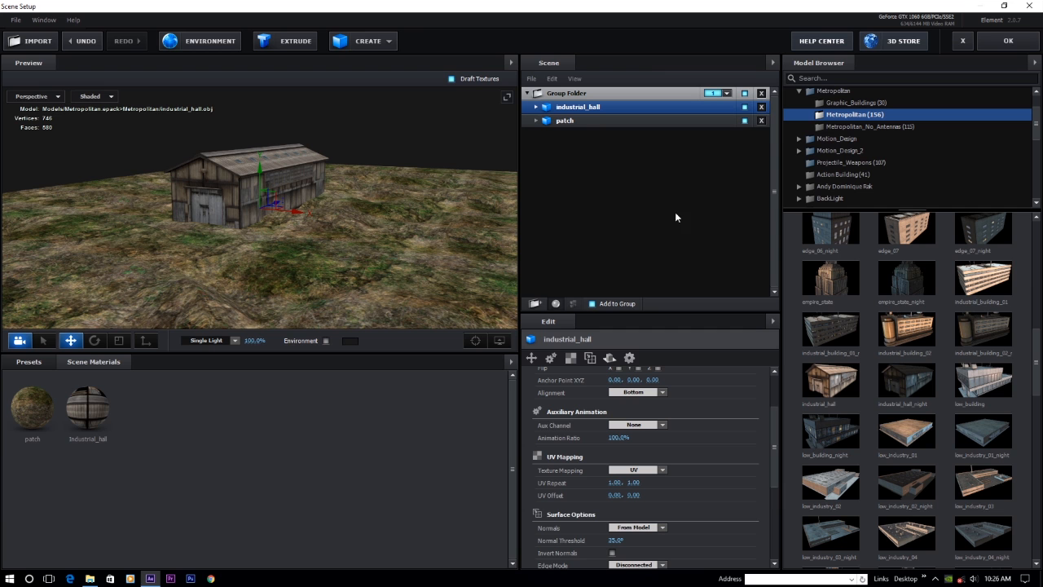
- Flatten the patch model's bumps by scaling it down along the Y axis
{"action": "left_click", "coordinate": [588, 120]}
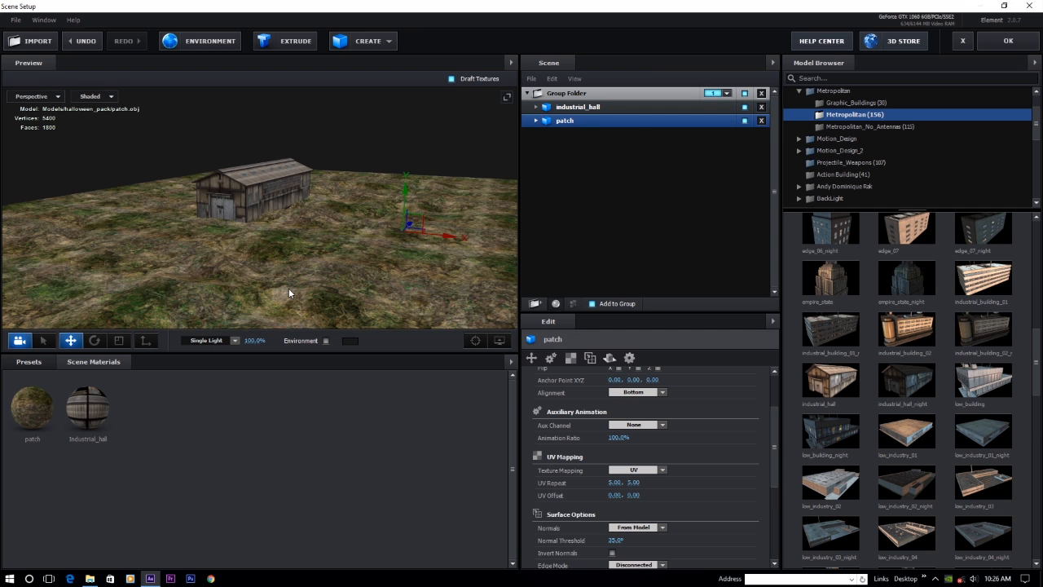
{"action": "left_click_drag", "start_coordinate": [220, 276], "coordinate": [231, 275]}
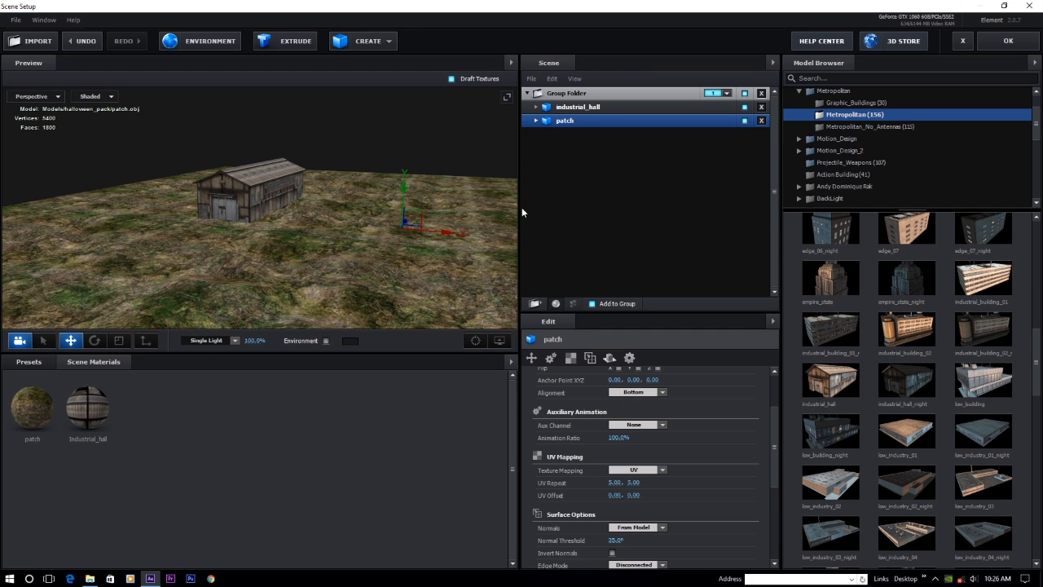
{"action": "left_click", "coordinate": [119, 343]}
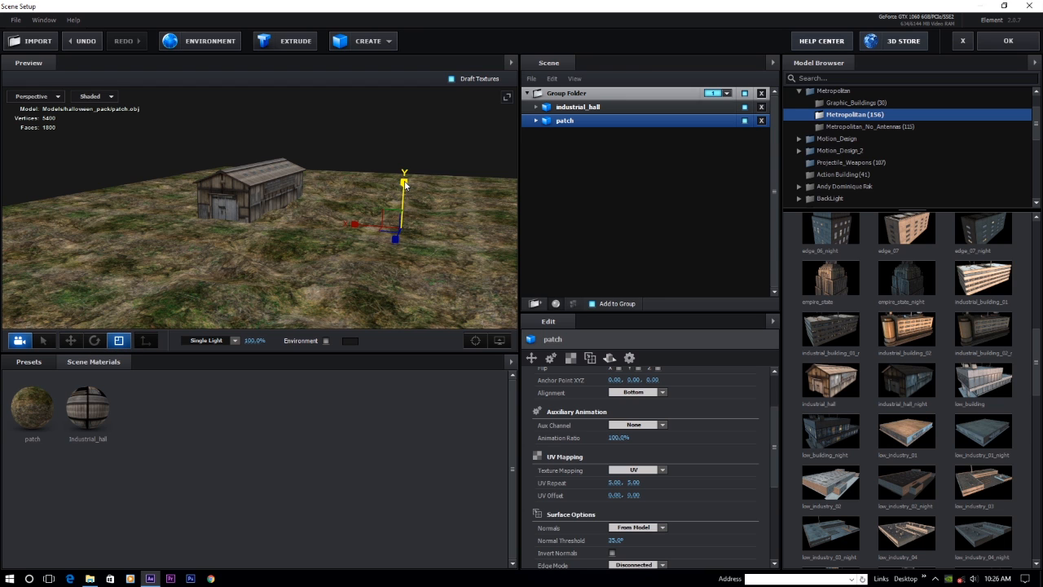
{"action": "mouse_move", "coordinate": [405, 186]}
{"action": "left_mouse_down"}
{"action": "mouse_move", "coordinate": [391, 213]}
{"action": "mouse_move", "coordinate": [416, 193]}
{"action": "mouse_move", "coordinate": [400, 200]}
{"action": "left_mouse_up"}
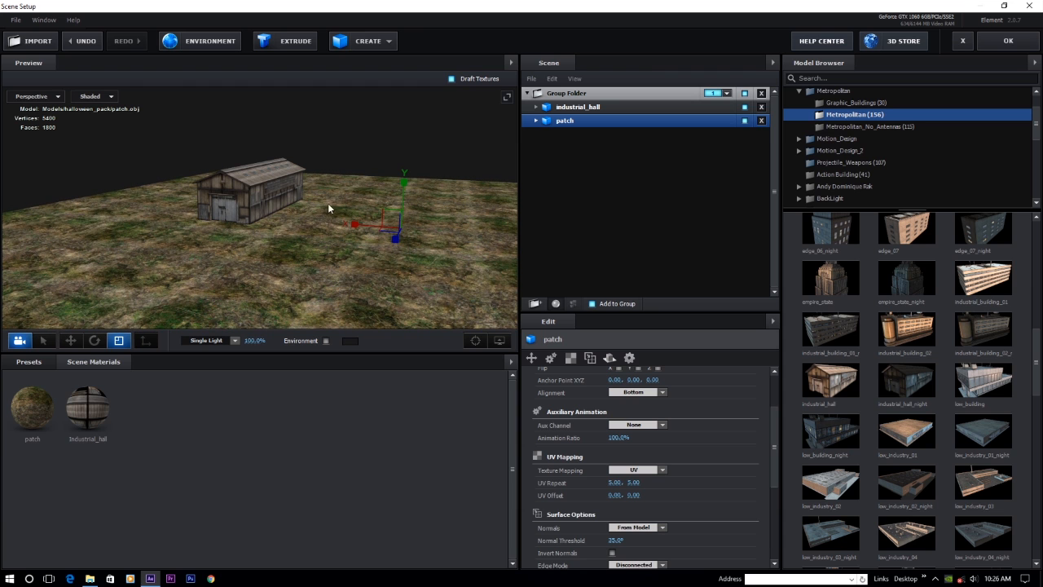
- Lower the industrial_hall model along the Y axis onto the flattened ground
{"action": "left_click", "coordinate": [70, 340]}
{"action": "left_click", "coordinate": [589, 110]}
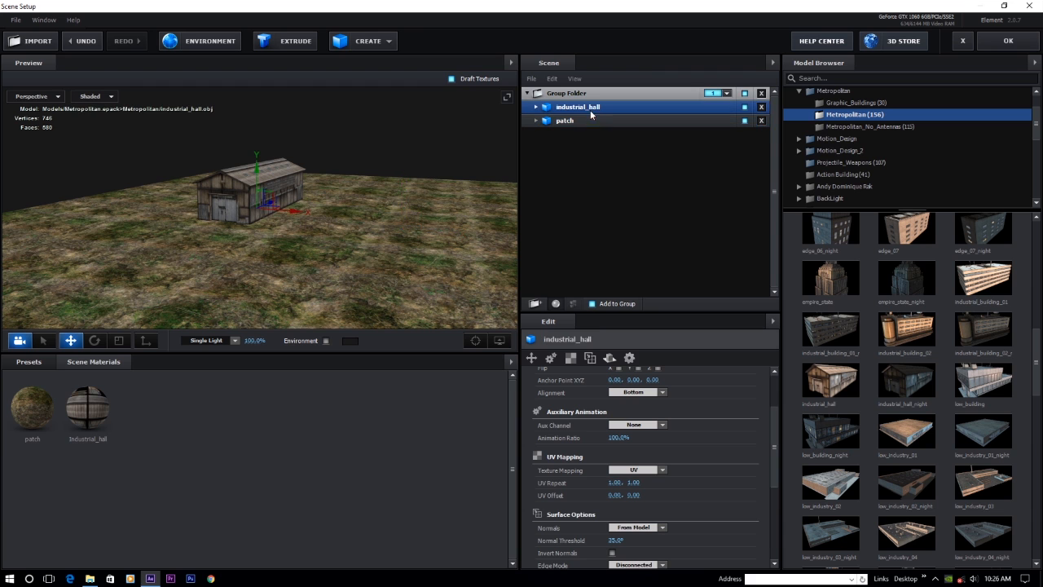
{"action": "scroll", "coordinate": [274, 257], "scroll_direction": "up", "scroll_amount": 3}
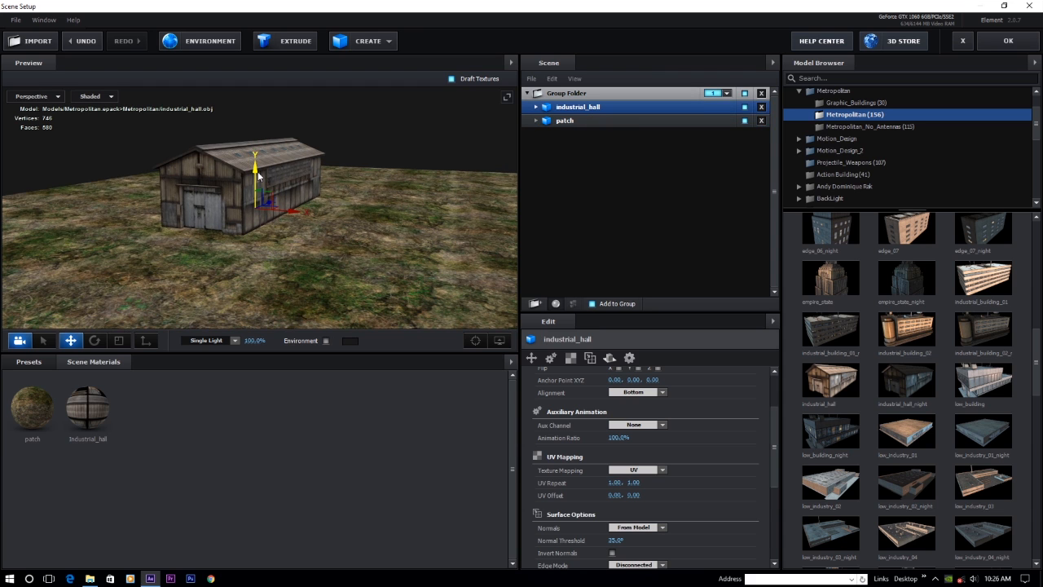
{"action": "left_click_drag", "start_coordinate": [257, 174], "coordinate": [254, 181]}
{"action": "mouse_move", "coordinate": [354, 259]}
{"action": "left_mouse_down"}
{"action": "mouse_move", "coordinate": [362, 246]}
{"action": "mouse_move", "coordinate": [196, 253]}
{"action": "mouse_move", "coordinate": [369, 252]}
{"action": "left_mouse_up"}
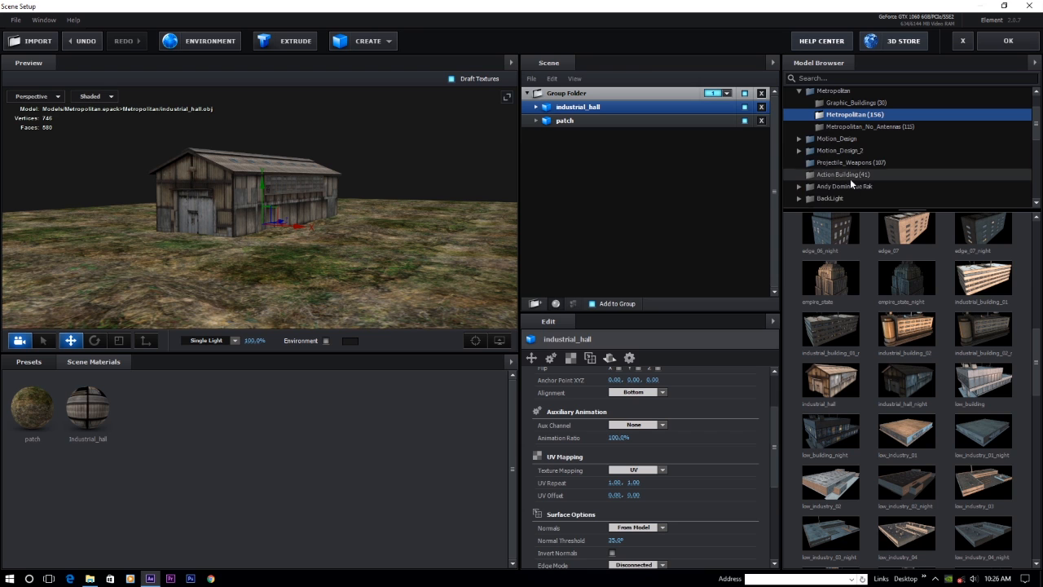
- Add the Tree 1 model from the Tree Models collection to the scene
{"action": "scroll", "coordinate": [837, 167], "scroll_direction": "down", "scroll_amount": 10}
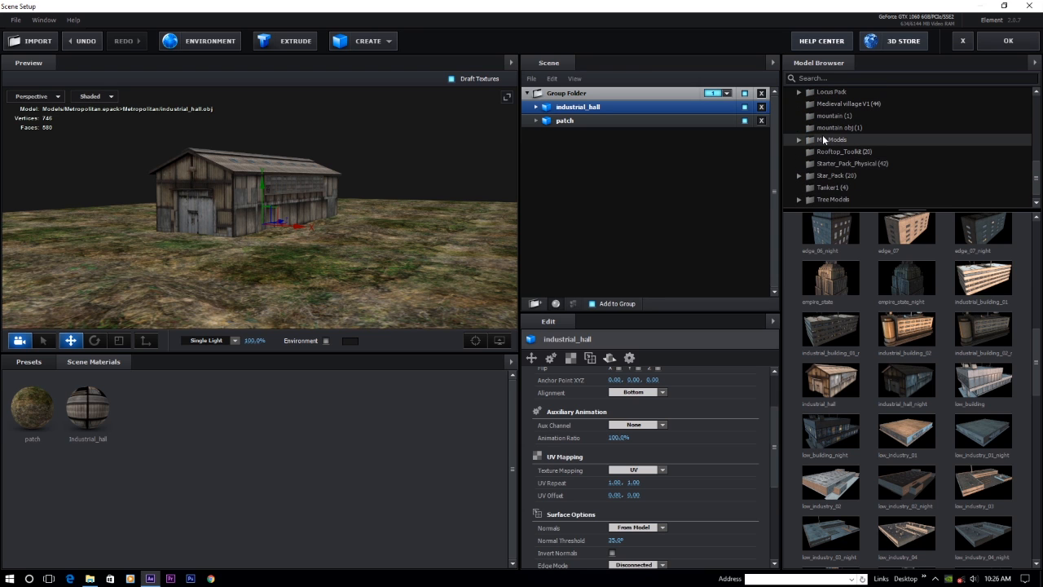
{"action": "scroll", "coordinate": [827, 155], "scroll_direction": "down", "scroll_amount": 1}
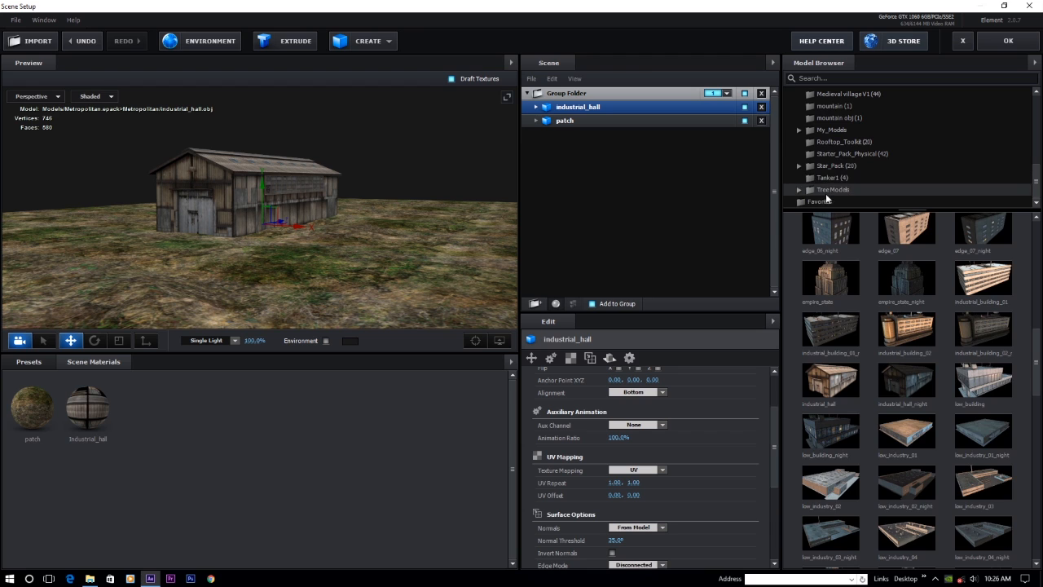
{"action": "double_click", "coordinate": [826, 190]}
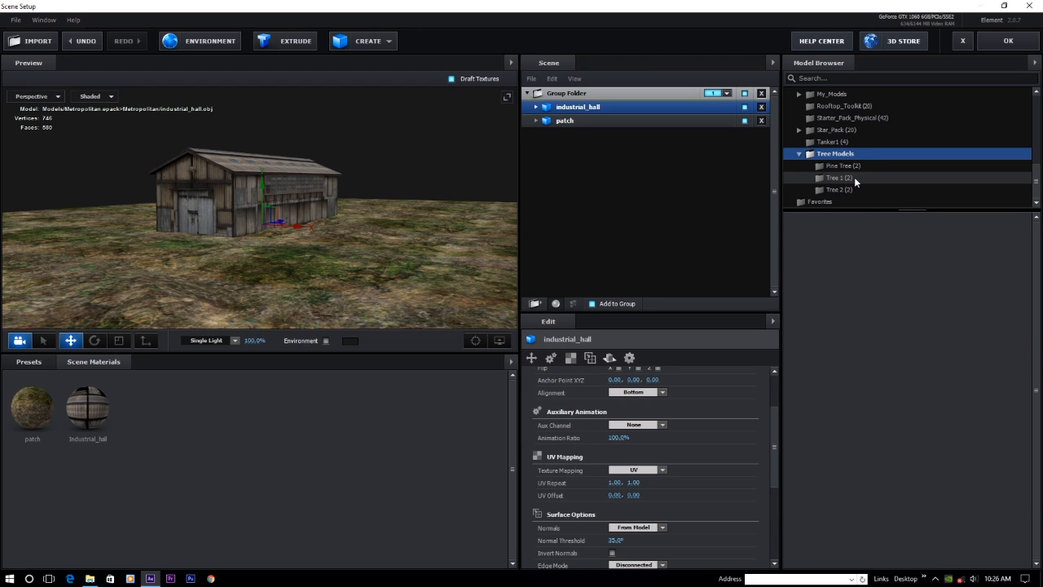
{"action": "left_click", "coordinate": [854, 177]}
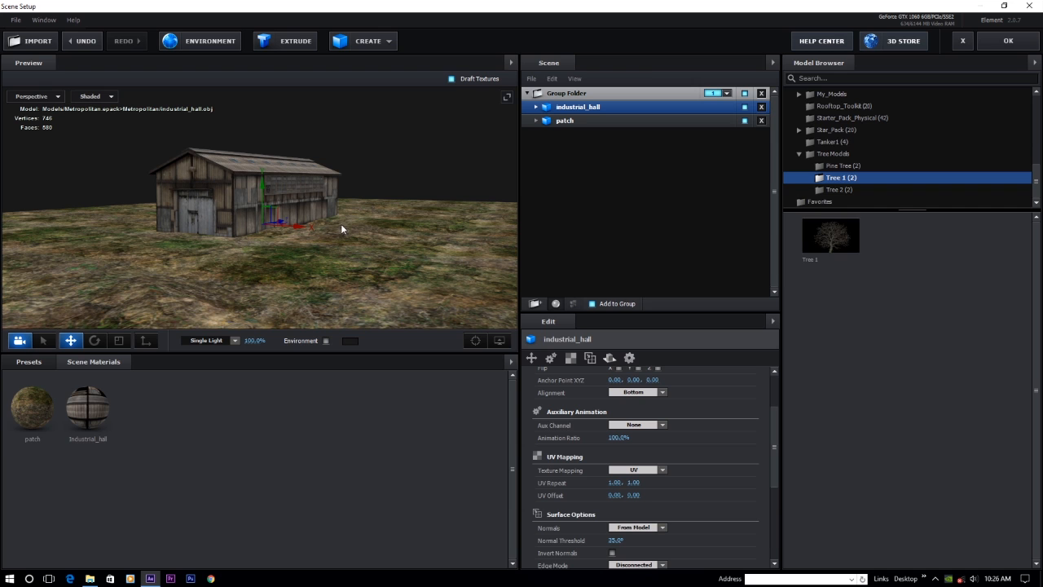
{"action": "left_click", "coordinate": [814, 237]}
- Move the Tree 1 model across the ground to stand just behind the industrial hall
{"action": "left_click_drag", "start_coordinate": [319, 238], "coordinate": [323, 240]}
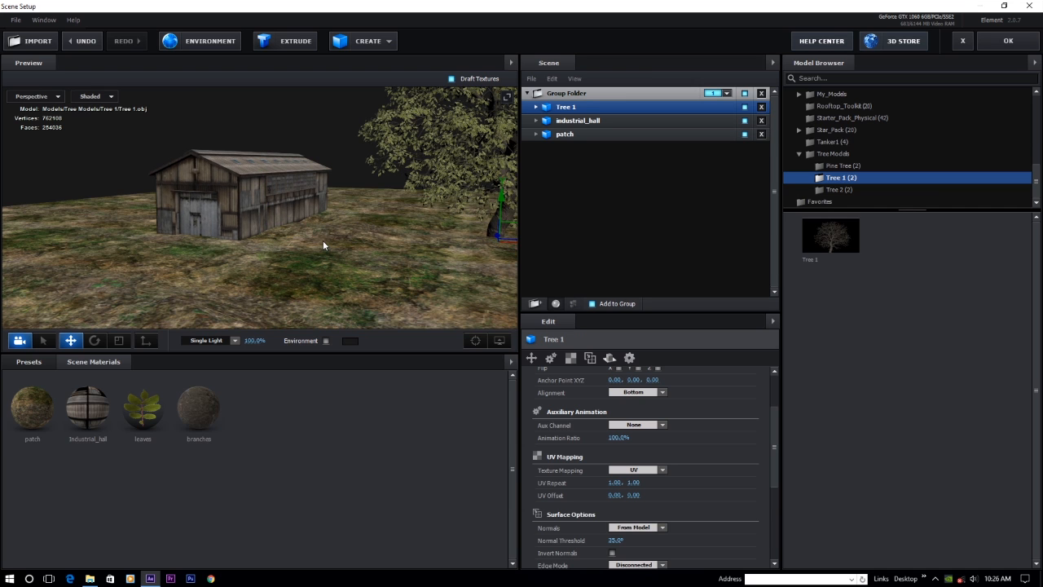
{"action": "scroll", "coordinate": [490, 238], "scroll_direction": "down", "scroll_amount": 2}
{"action": "mouse_move", "coordinate": [505, 246]}
{"action": "left_mouse_down"}
{"action": "mouse_move", "coordinate": [395, 225]}
{"action": "mouse_move", "coordinate": [342, 229]}
{"action": "mouse_move", "coordinate": [500, 232]}
{"action": "left_mouse_up"}
{"action": "left_click_drag", "start_coordinate": [228, 237], "coordinate": [301, 243]}
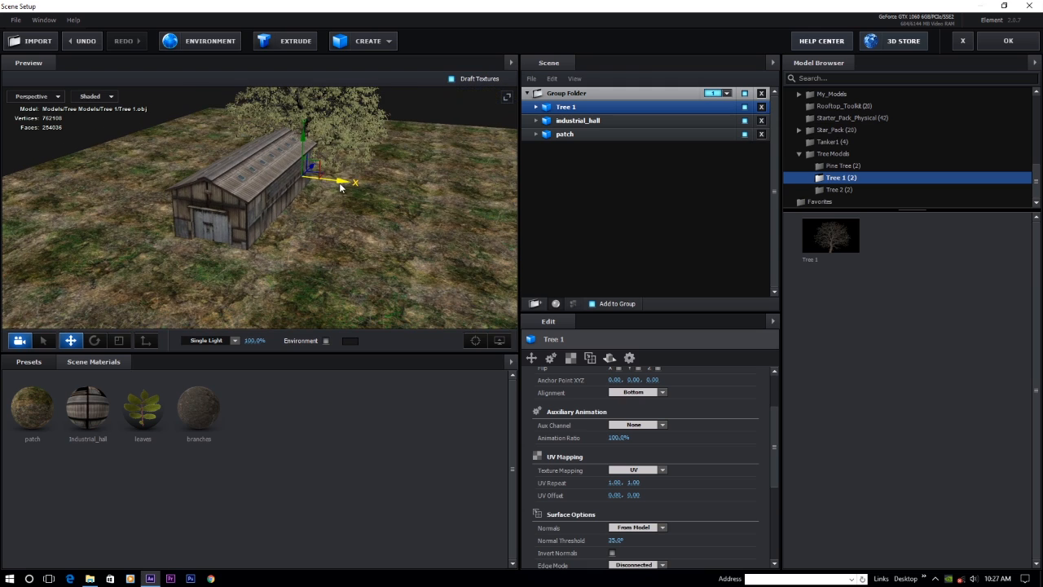
{"action": "left_click_drag", "start_coordinate": [338, 184], "coordinate": [303, 177]}
{"action": "left_click_drag", "start_coordinate": [337, 235], "coordinate": [274, 216]}
{"action": "left_click_drag", "start_coordinate": [364, 178], "coordinate": [380, 174]}
{"action": "left_click_drag", "start_coordinate": [269, 217], "coordinate": [290, 214]}
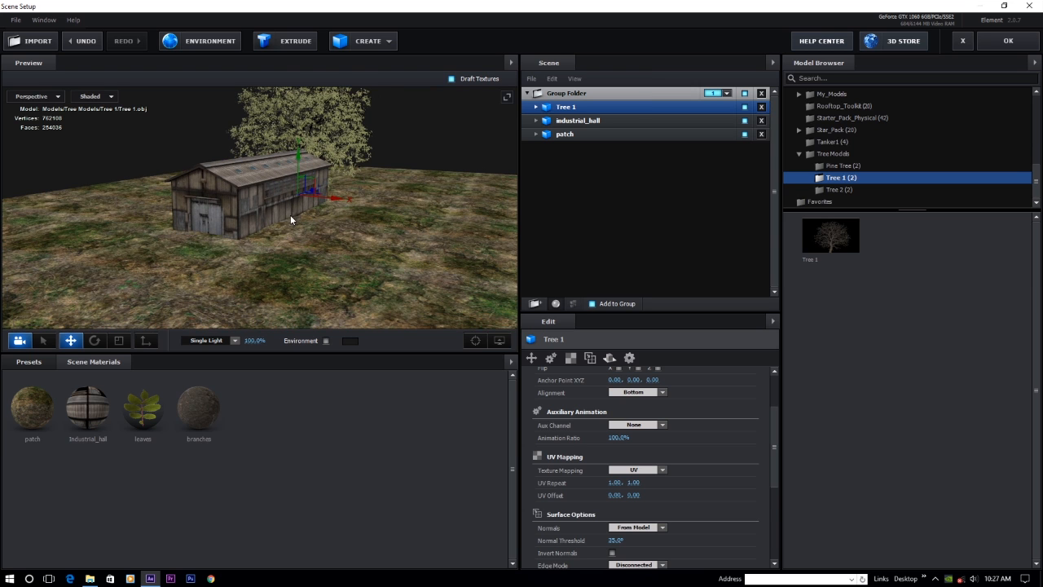
- Rotate the Tree 1 model around its vertical axis
{"action": "left_click", "coordinate": [95, 340]}
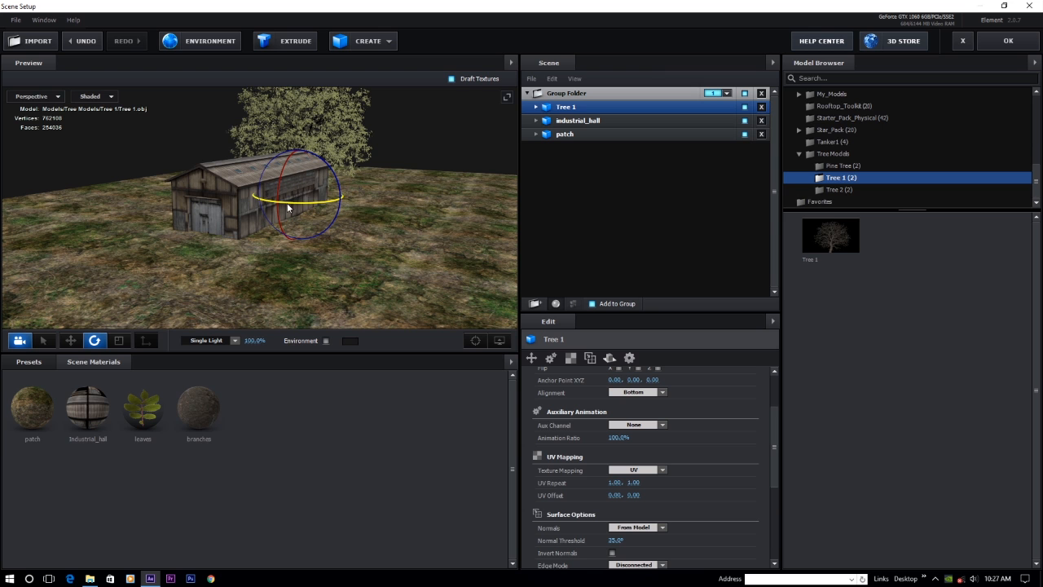
{"action": "left_click_drag", "start_coordinate": [287, 202], "coordinate": [319, 206]}
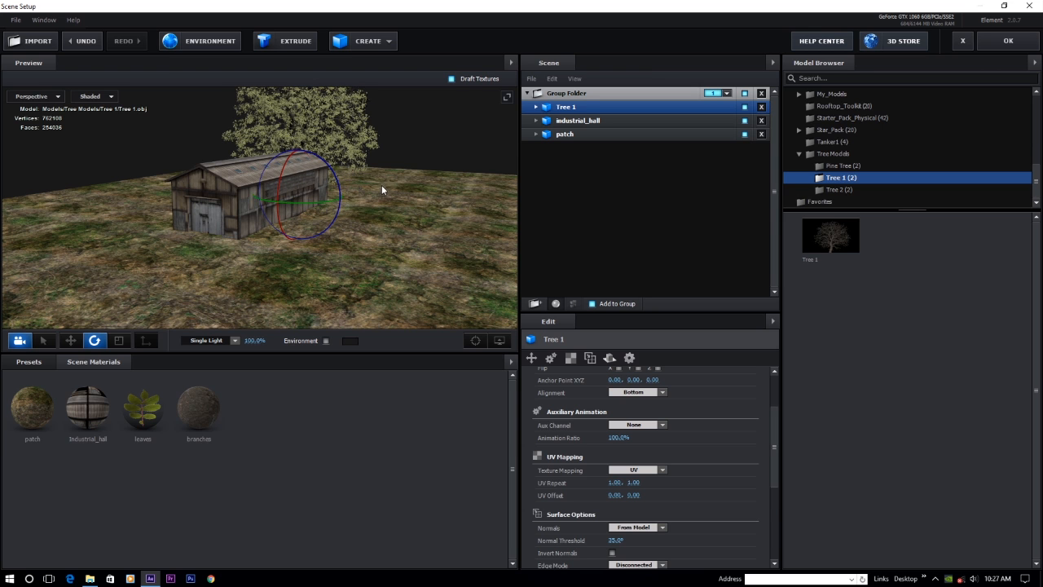
{"action": "scroll", "coordinate": [381, 185], "scroll_direction": "down", "scroll_amount": 4}
{"action": "scroll", "coordinate": [283, 178], "scroll_direction": "up", "scroll_amount": 4}
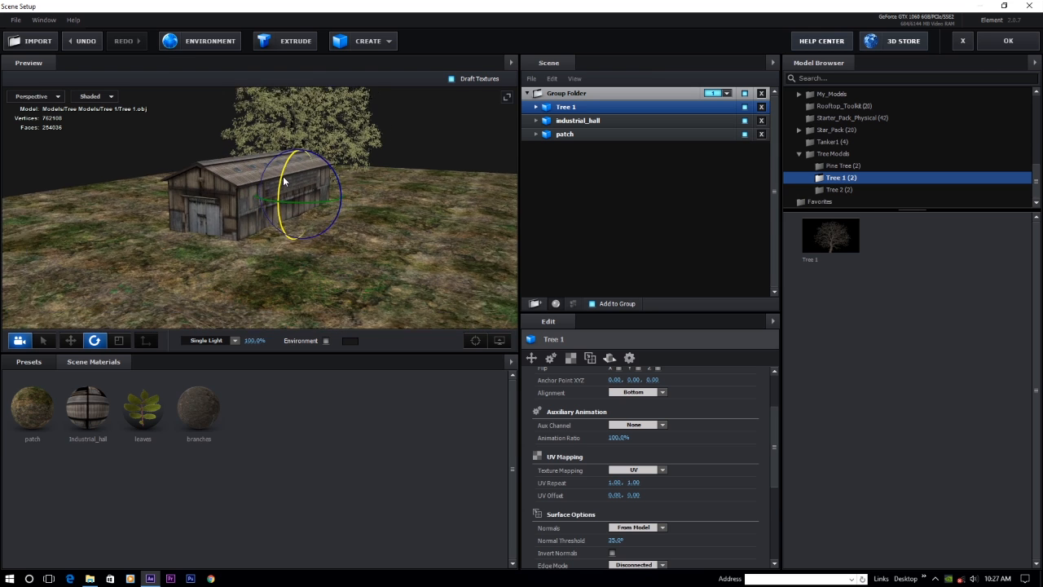
{"action": "scroll", "coordinate": [283, 180], "scroll_direction": "down", "scroll_amount": 1}
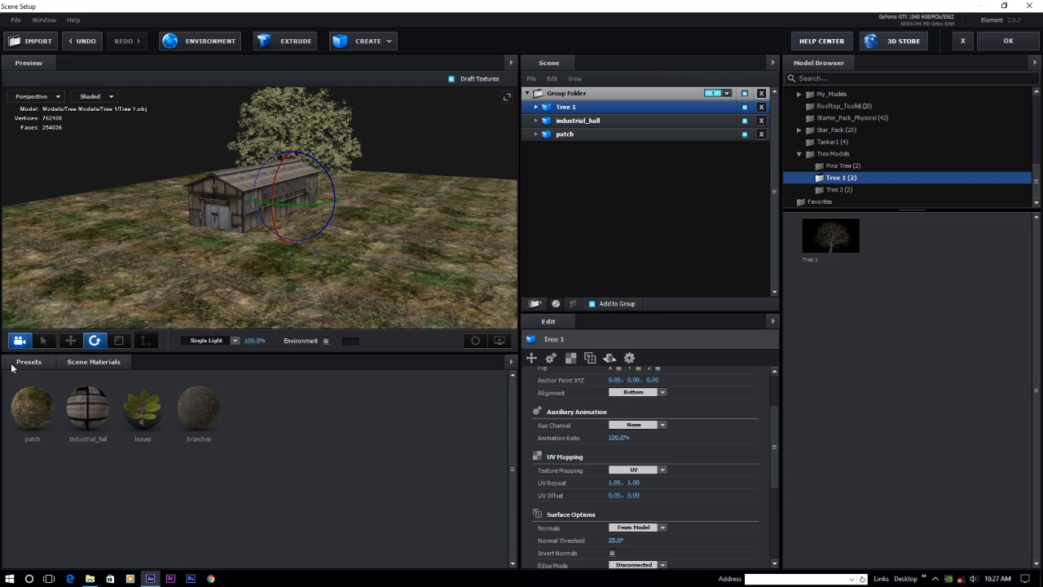
- Duplicate the Tree 1 model and move the copy along the ground to the front end of the industrial hall
{"action": "left_click", "coordinate": [64, 343]}
{"action": "left_click_drag", "start_coordinate": [421, 237], "coordinate": [394, 217]}
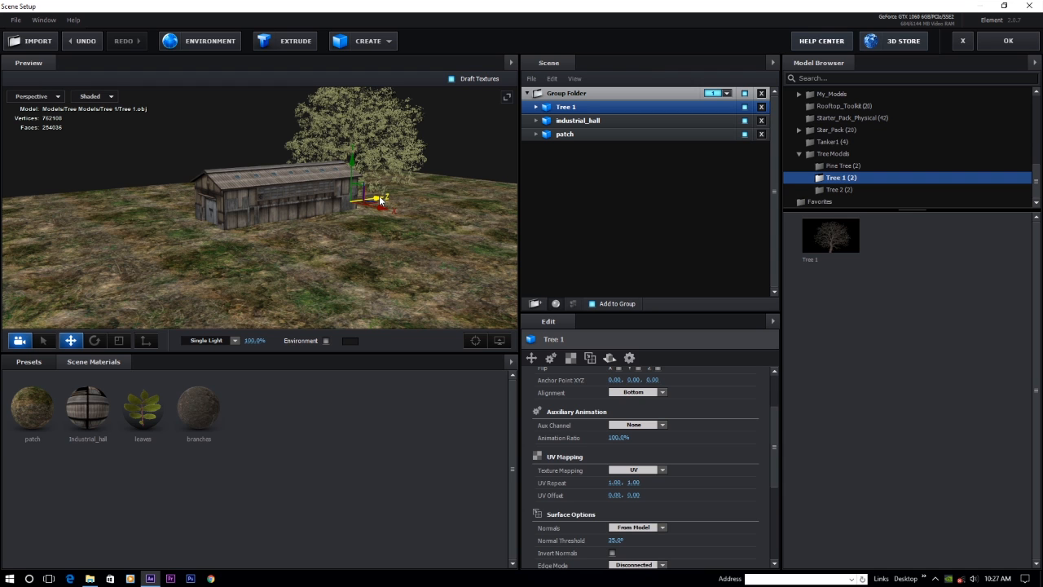
{"action": "key", "text": "ctrl+d"}
{"action": "left_click_drag", "start_coordinate": [377, 200], "coordinate": [292, 218]}
{"action": "left_click_drag", "start_coordinate": [244, 265], "coordinate": [245, 220]}
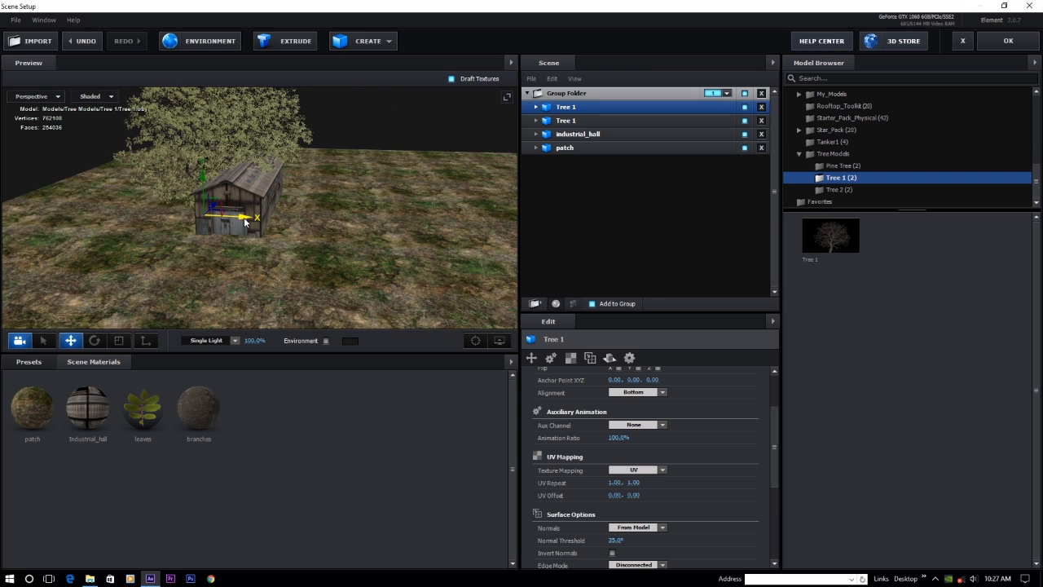
{"action": "left_click_drag", "start_coordinate": [247, 268], "coordinate": [250, 259]}
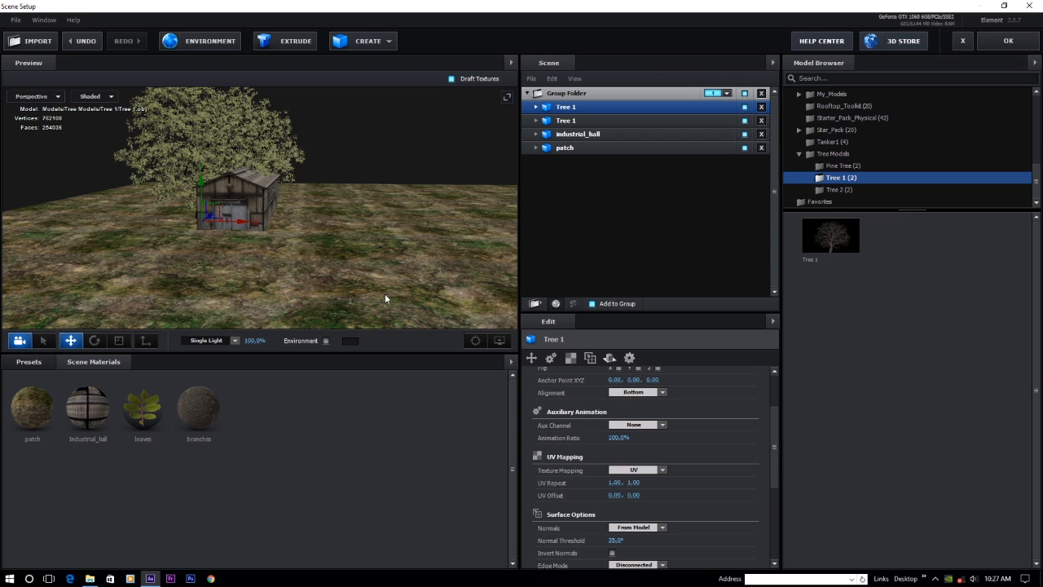
- Scale the duplicated Tree 1 down to 77% and rotate it around its vertical axis
{"action": "scroll", "coordinate": [572, 468], "scroll_direction": "up", "scroll_amount": 3}
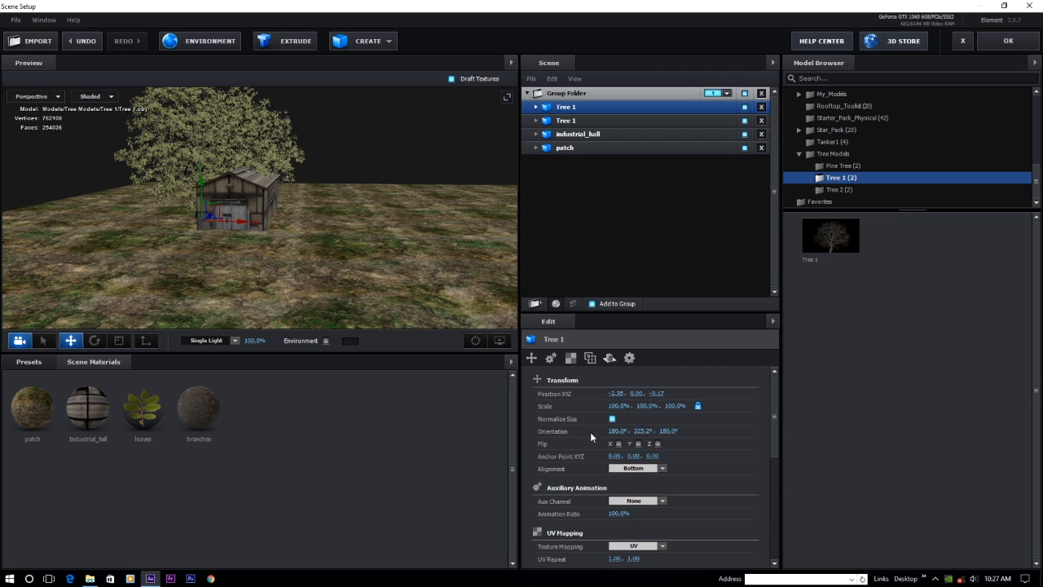
{"action": "left_click_drag", "start_coordinate": [617, 405], "coordinate": [591, 405]}
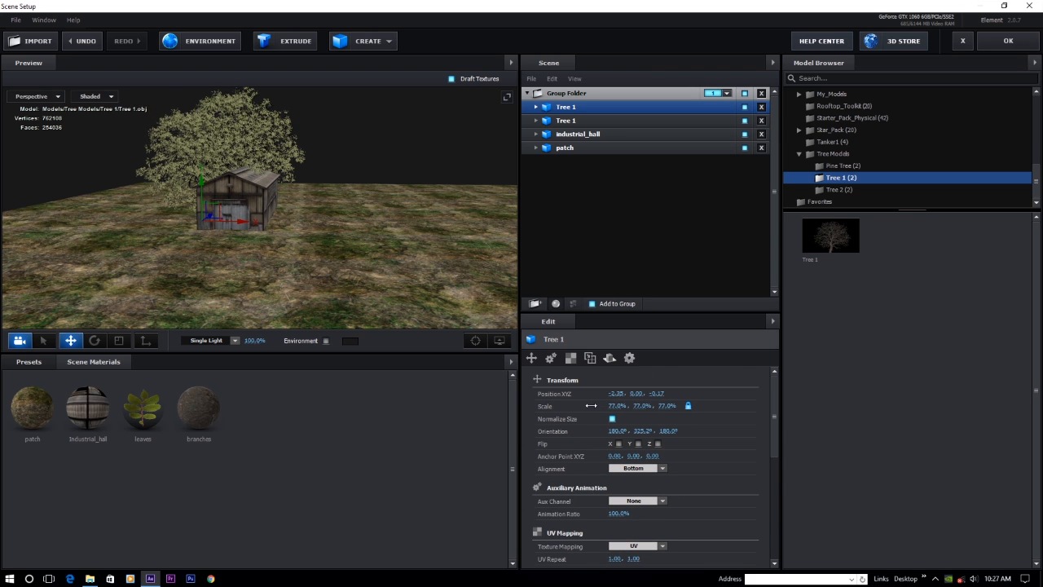
{"action": "left_click", "coordinate": [96, 341]}
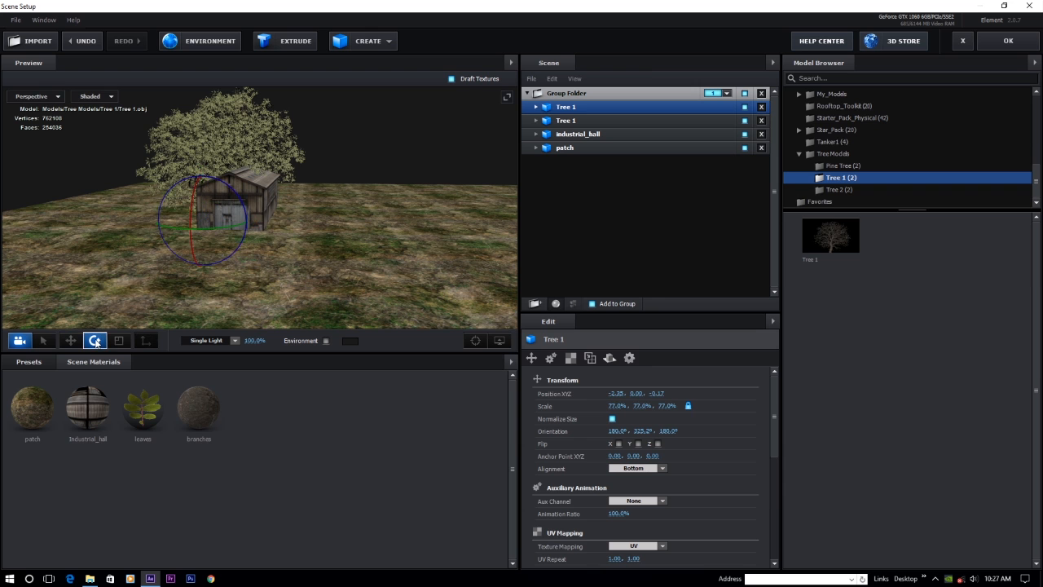
{"action": "left_click_drag", "start_coordinate": [207, 232], "coordinate": [238, 232]}
{"action": "left_click_drag", "start_coordinate": [375, 242], "coordinate": [302, 273]}
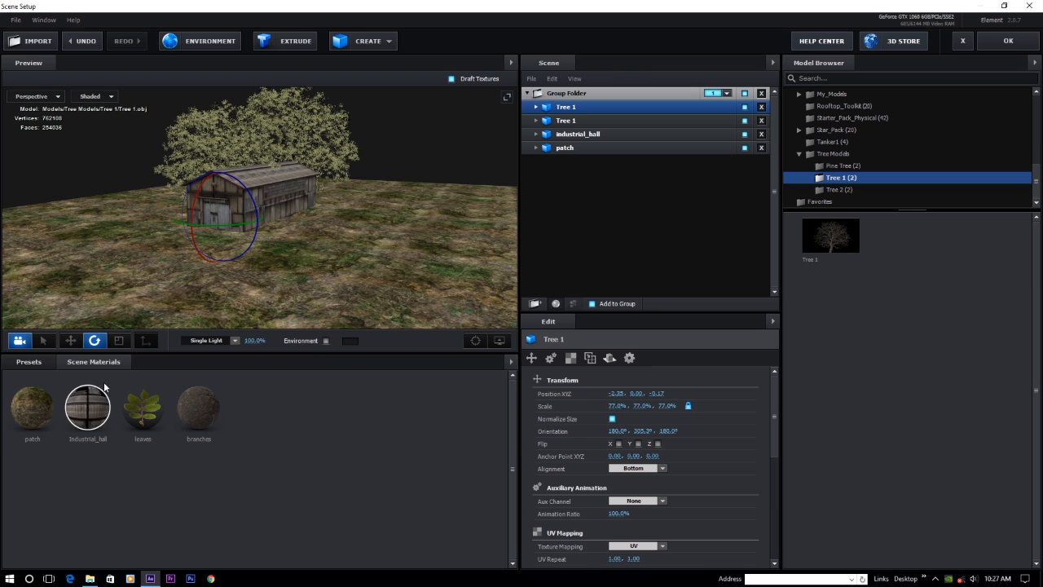
- Shift the smaller Tree 1 copy along the Z axis to about -0.49, beside the hall's front end
{"action": "left_click", "coordinate": [70, 341]}
{"action": "left_click_drag", "start_coordinate": [340, 257], "coordinate": [268, 214]}
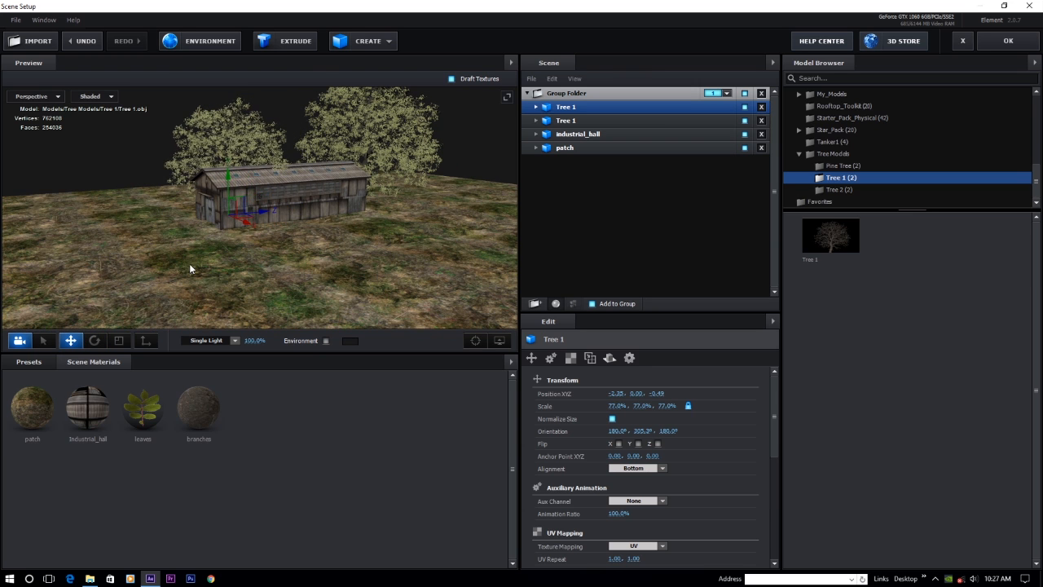
{"action": "left_click_drag", "start_coordinate": [190, 268], "coordinate": [218, 262]}
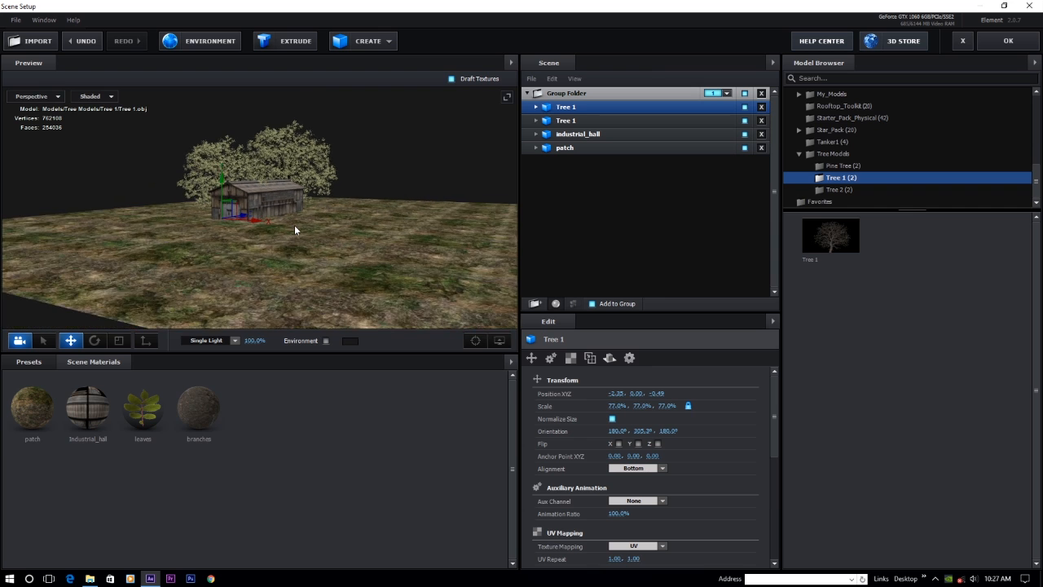
{"action": "left_click_drag", "start_coordinate": [295, 224], "coordinate": [289, 225]}
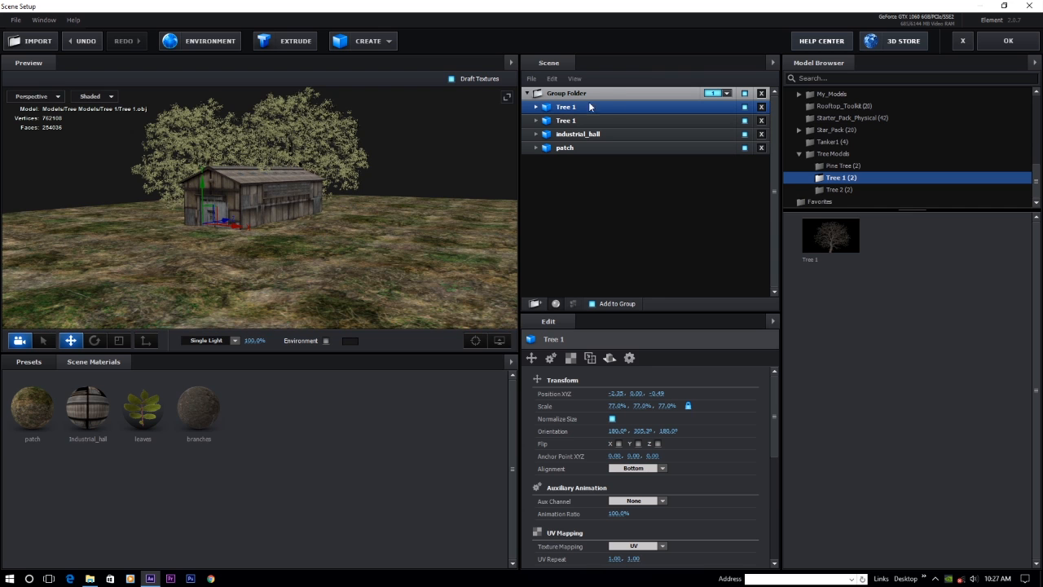
- Add the Pine Tree 1 model from the Tree Models collection to the scene
{"action": "scroll", "coordinate": [405, 251], "scroll_direction": "down", "scroll_amount": 2}
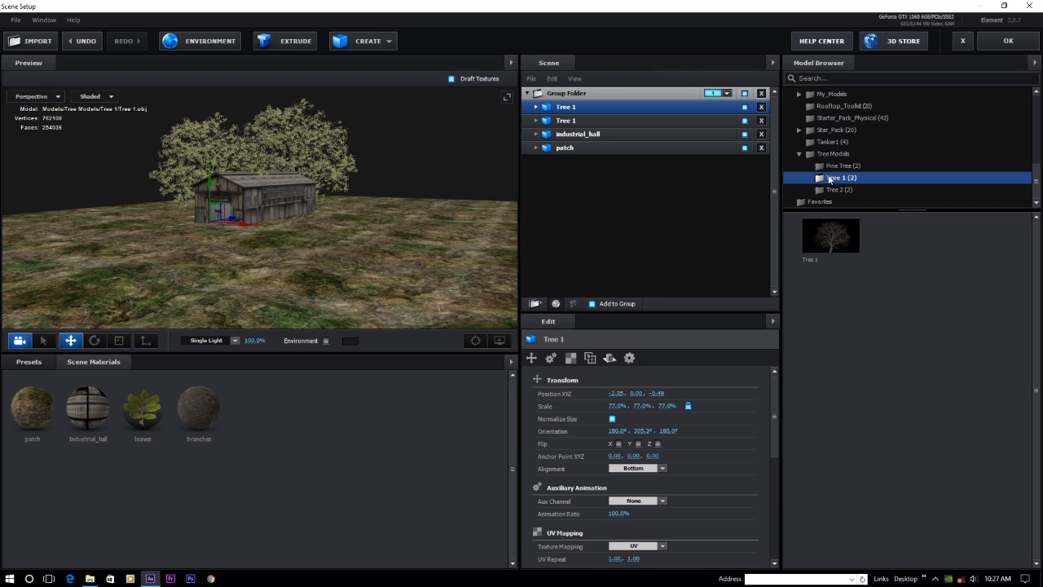
{"action": "left_click", "coordinate": [837, 167]}
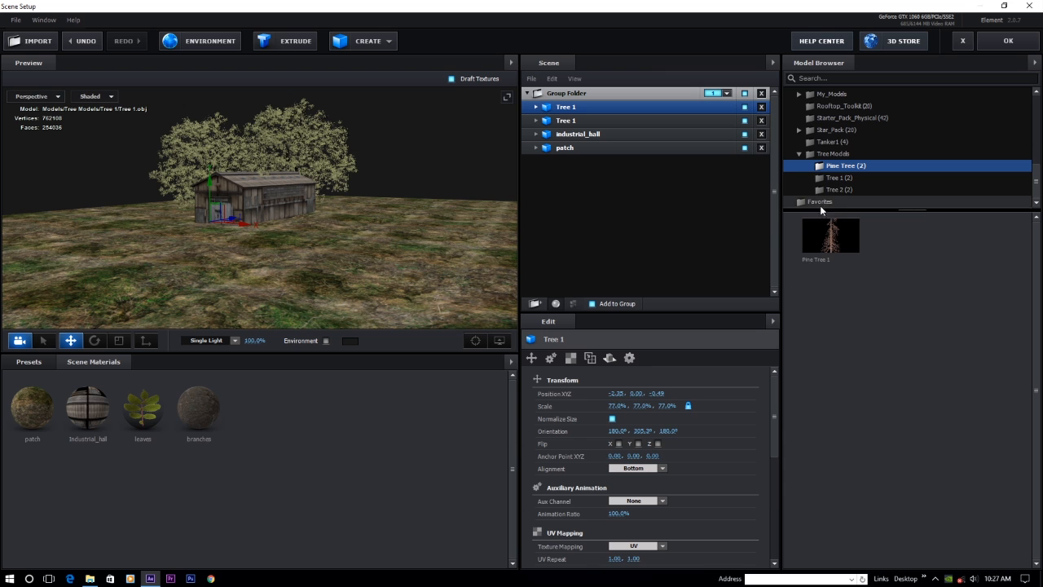
{"action": "double_click", "coordinate": [830, 237]}
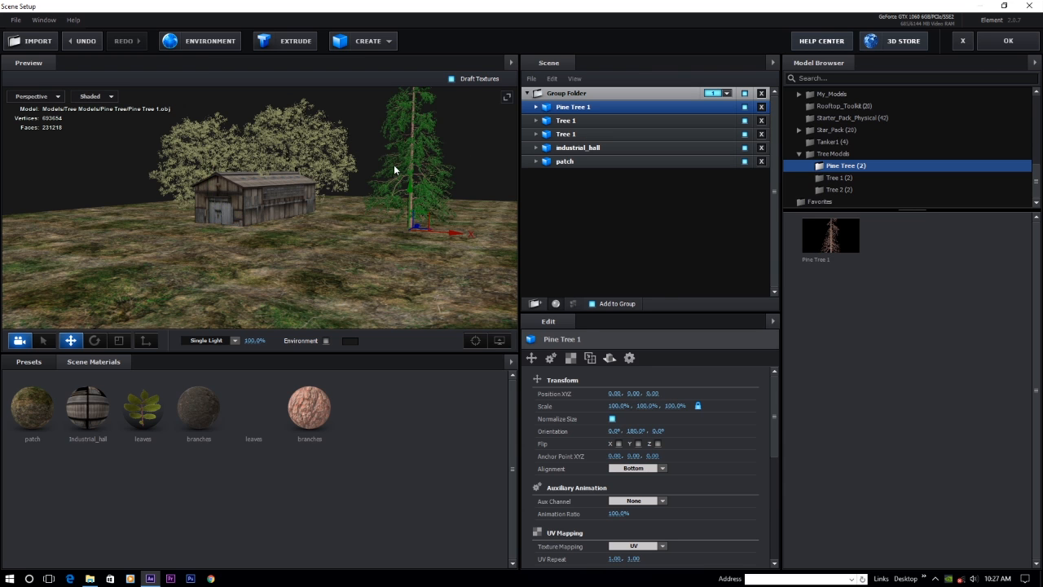
- Move the pine tree along the X and Z axes to stand past the rear end of the industrial hall
{"action": "scroll", "coordinate": [403, 265], "scroll_direction": "up", "scroll_amount": 2}
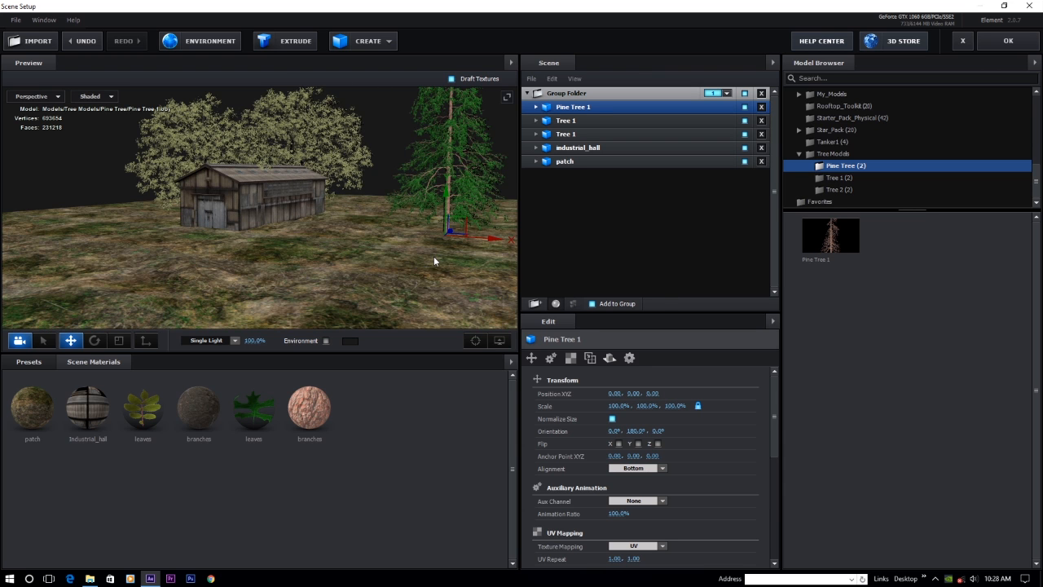
{"action": "left_click_drag", "start_coordinate": [434, 261], "coordinate": [282, 262]}
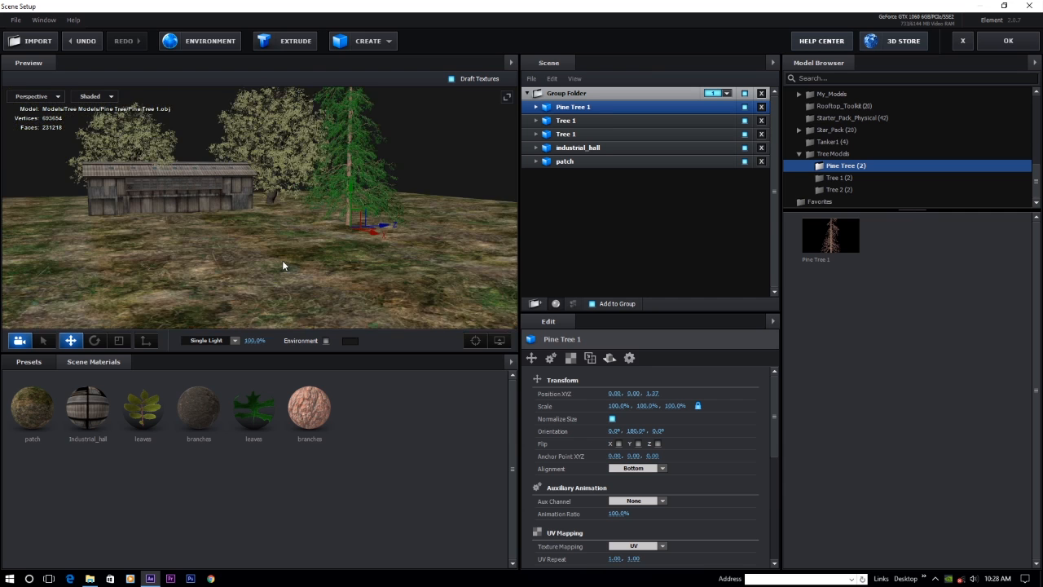
{"action": "scroll", "coordinate": [283, 263], "scroll_direction": "down", "scroll_amount": 1}
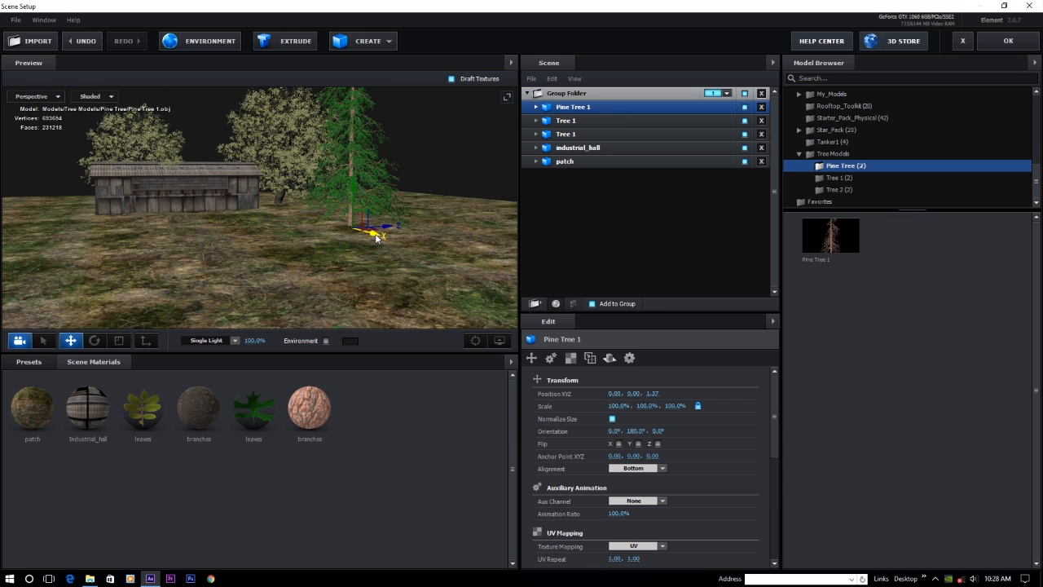
{"action": "left_click_drag", "start_coordinate": [376, 238], "coordinate": [345, 235]}
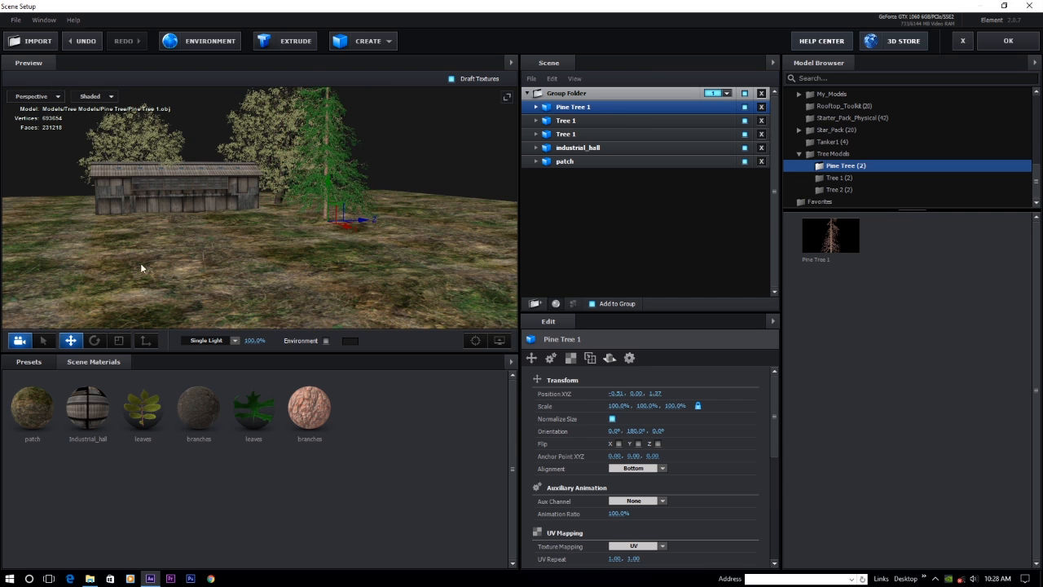
{"action": "left_click_drag", "start_coordinate": [140, 263], "coordinate": [315, 251]}
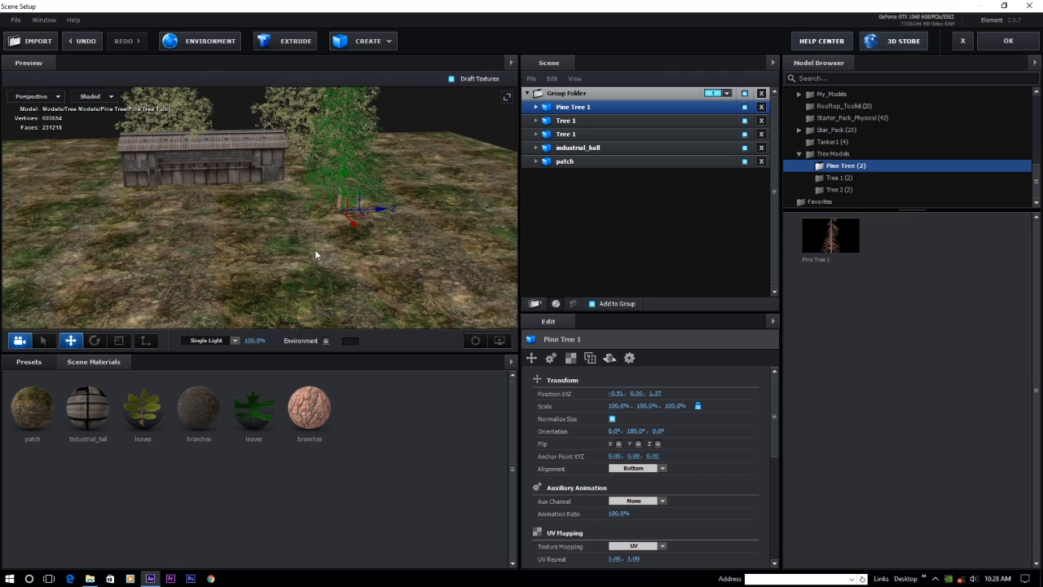
{"action": "left_click_drag", "start_coordinate": [380, 212], "coordinate": [432, 210]}
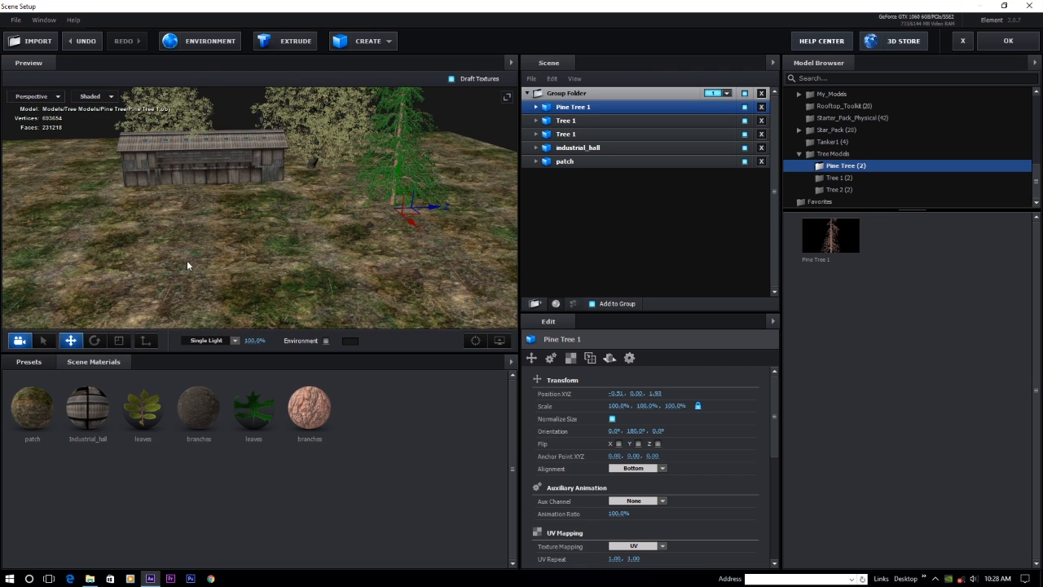
- Duplicate the Pine Tree 1 model and place the copy close beside the original pine
{"action": "left_click_drag", "start_coordinate": [187, 259], "coordinate": [279, 221]}
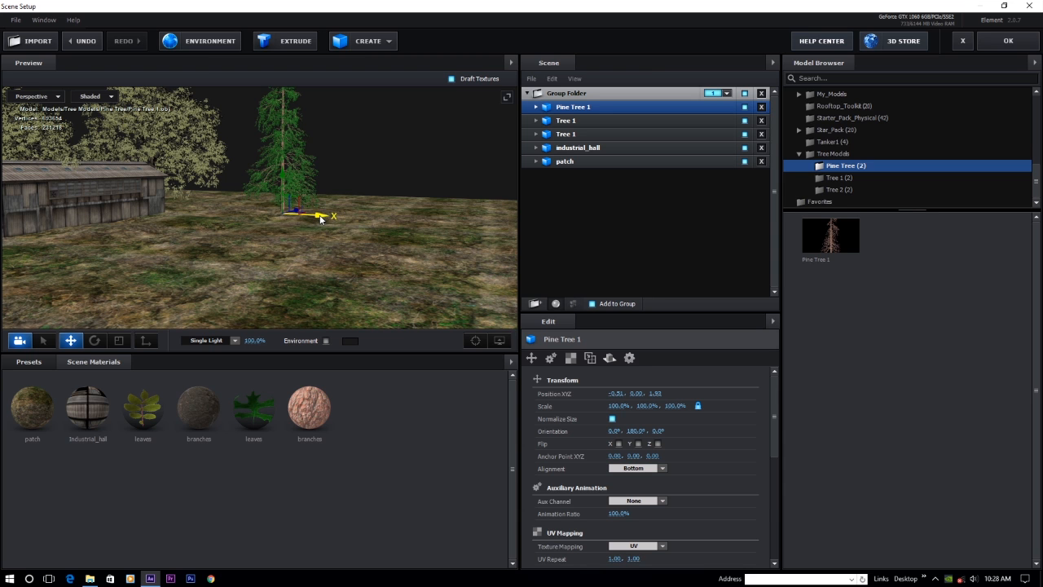
{"action": "key", "text": "ctrl+d"}
{"action": "left_click_drag", "start_coordinate": [320, 218], "coordinate": [408, 247]}
{"action": "left_click_drag", "start_coordinate": [394, 212], "coordinate": [152, 276]}
- Rotate the duplicated pine tree around its vertical axis so it differs from the original
{"action": "left_click", "coordinate": [94, 340]}
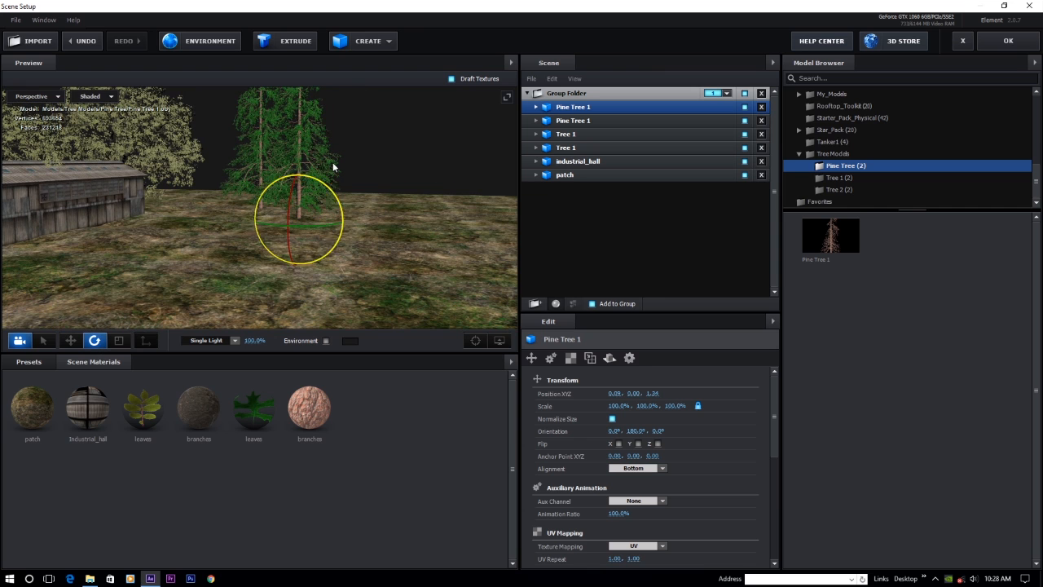
{"action": "left_click_drag", "start_coordinate": [315, 221], "coordinate": [340, 226]}
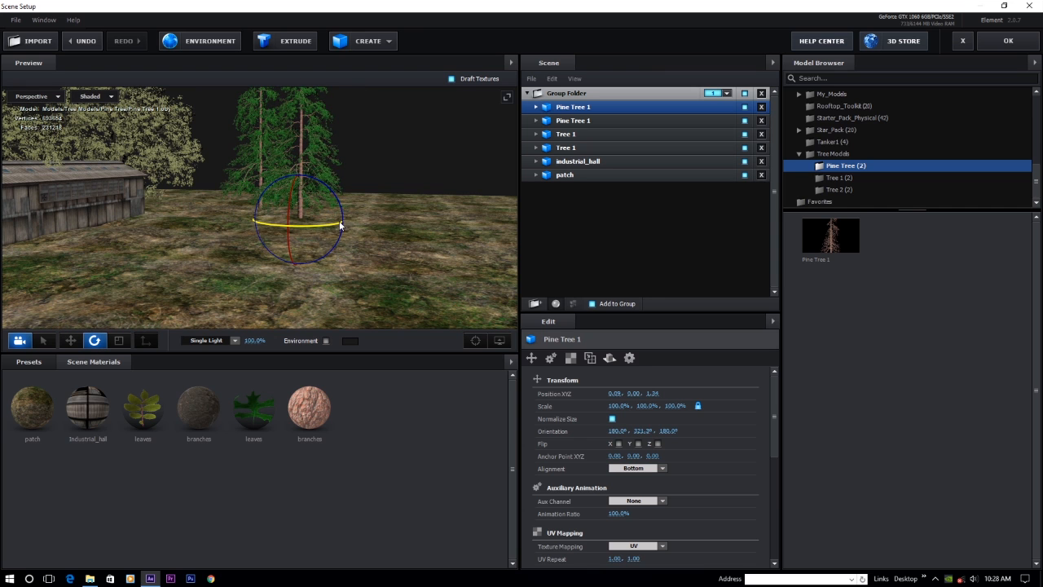
{"action": "left_click", "coordinate": [71, 340]}
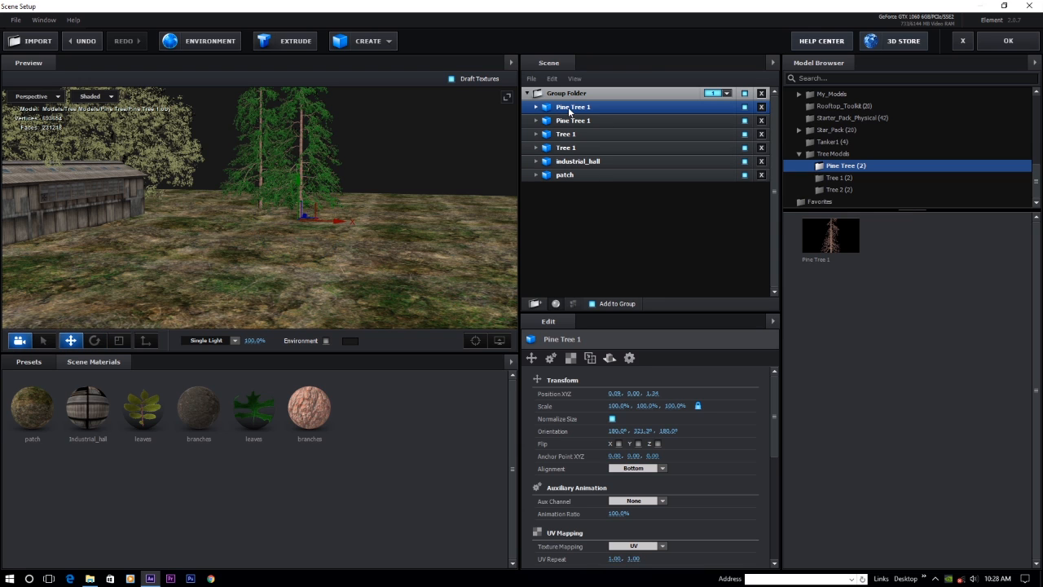
- Hide the leaves of both Pine Tree 1 models, keeping only their branches
{"action": "left_click", "coordinate": [536, 108]}
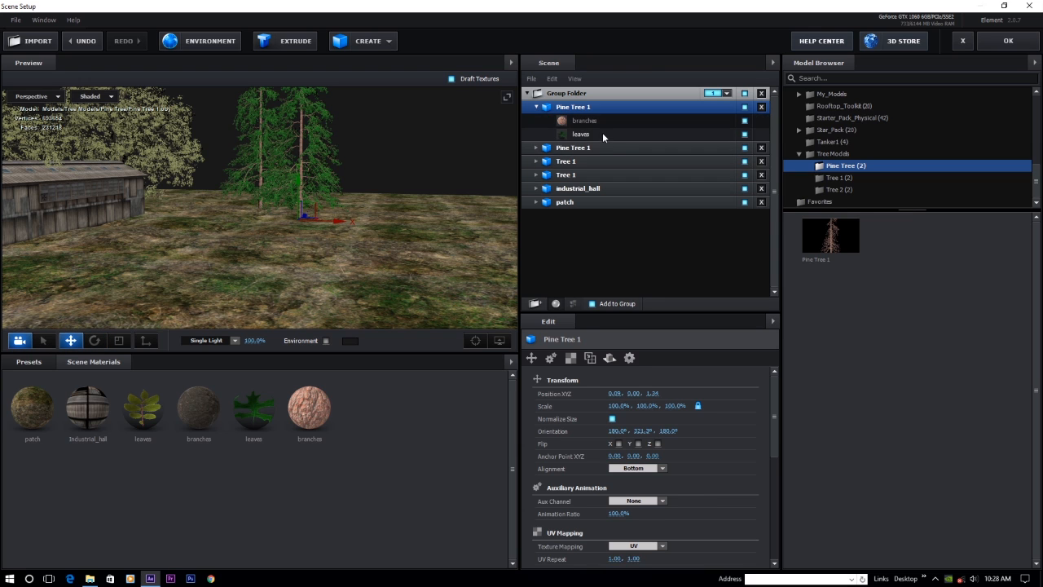
{"action": "left_click", "coordinate": [743, 135]}
{"action": "left_click", "coordinate": [744, 134]}
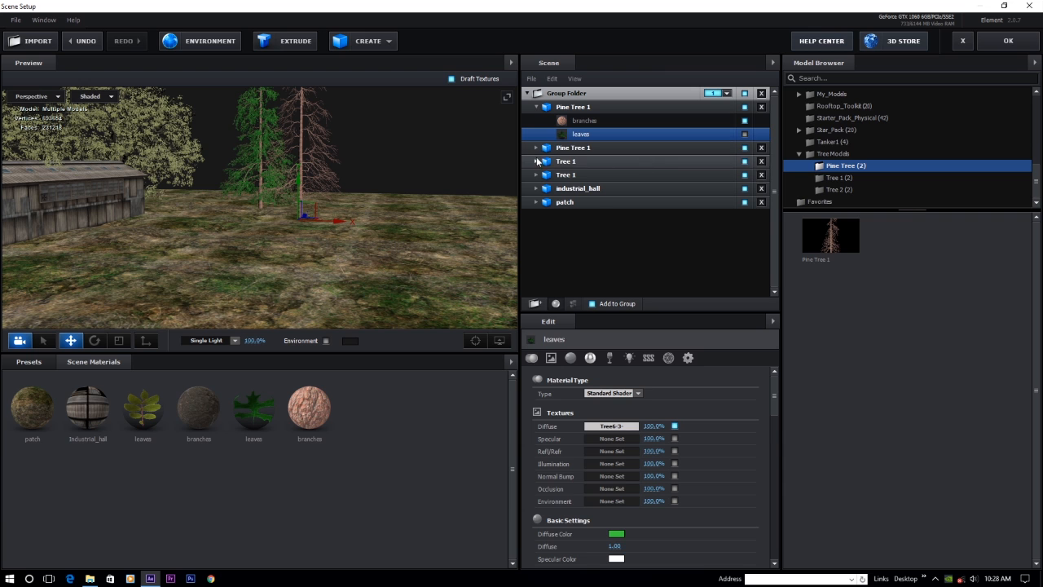
{"action": "left_click", "coordinate": [741, 147]}
{"action": "left_click", "coordinate": [745, 175]}
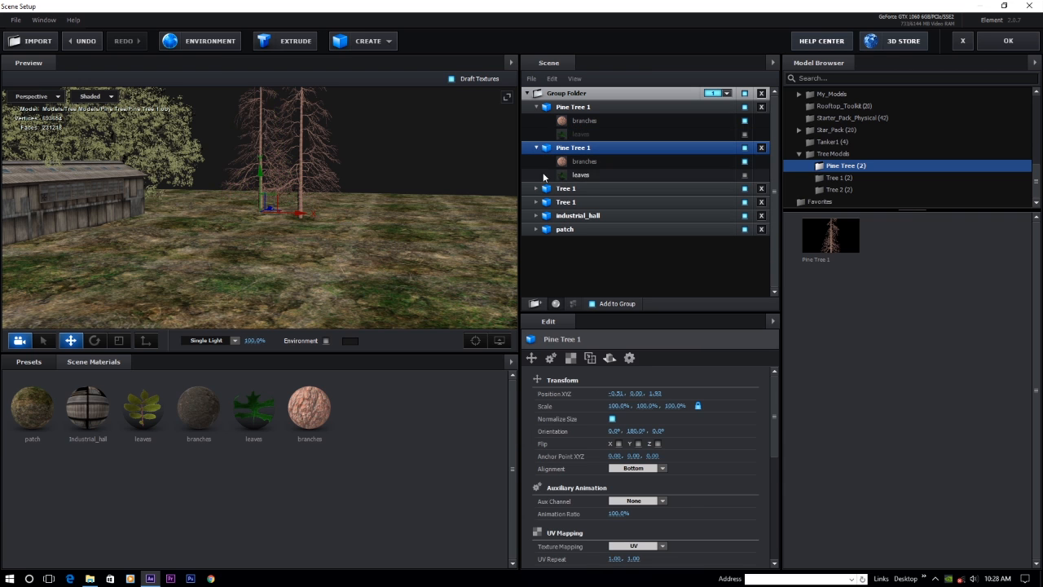
- Add the tanker_exploded model from the Tanker1 collection to the scene
{"action": "left_click_drag", "start_coordinate": [124, 256], "coordinate": [143, 248]}
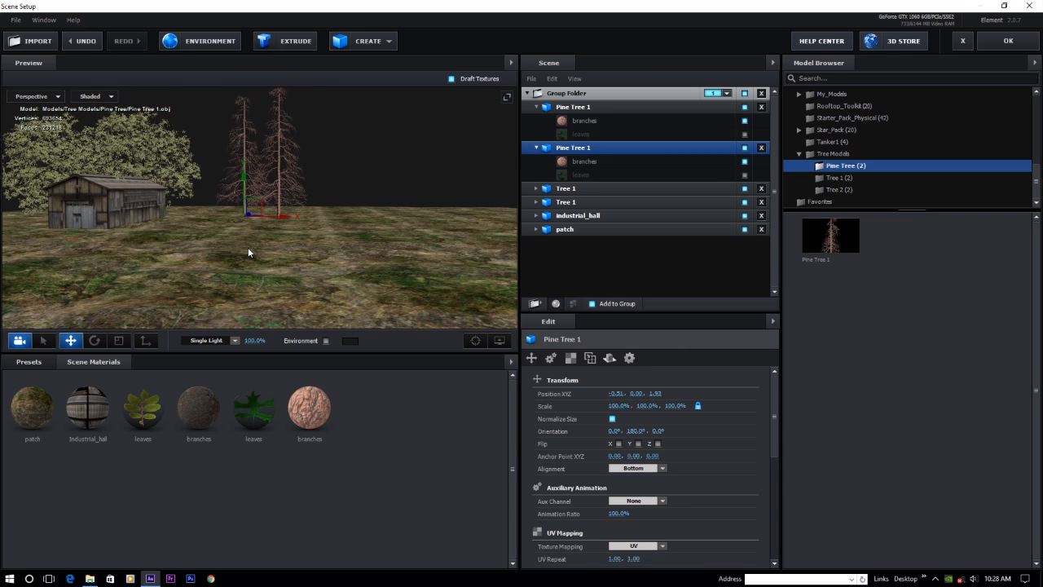
{"action": "left_click_drag", "start_coordinate": [248, 253], "coordinate": [227, 253]}
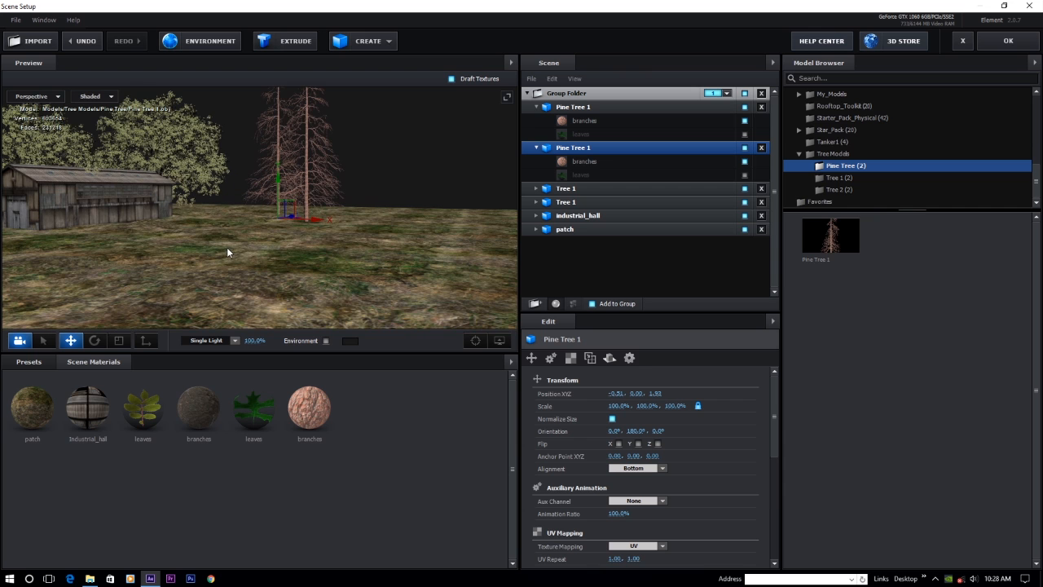
{"action": "left_click_drag", "start_coordinate": [210, 300], "coordinate": [241, 280]}
{"action": "scroll", "coordinate": [840, 178], "scroll_direction": "up", "scroll_amount": 3}
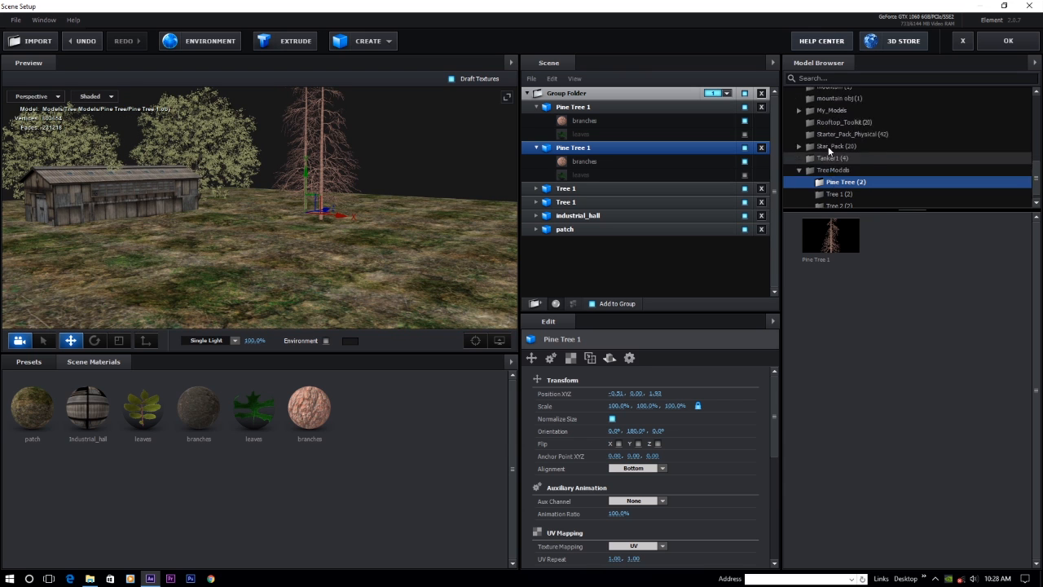
{"action": "scroll", "coordinate": [837, 172], "scroll_direction": "up", "scroll_amount": 8}
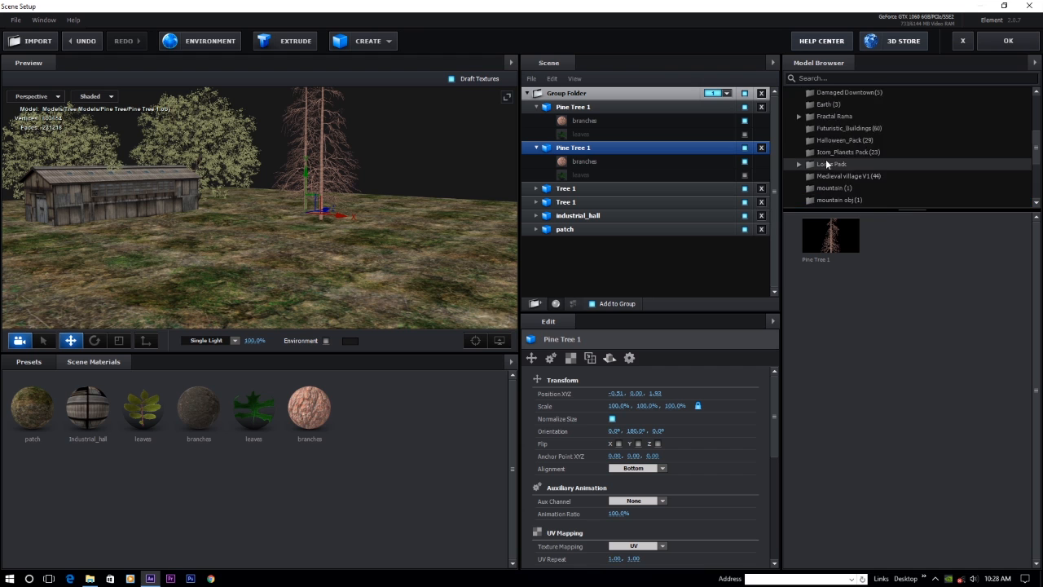
{"action": "scroll", "coordinate": [831, 166], "scroll_direction": "down", "scroll_amount": 11}
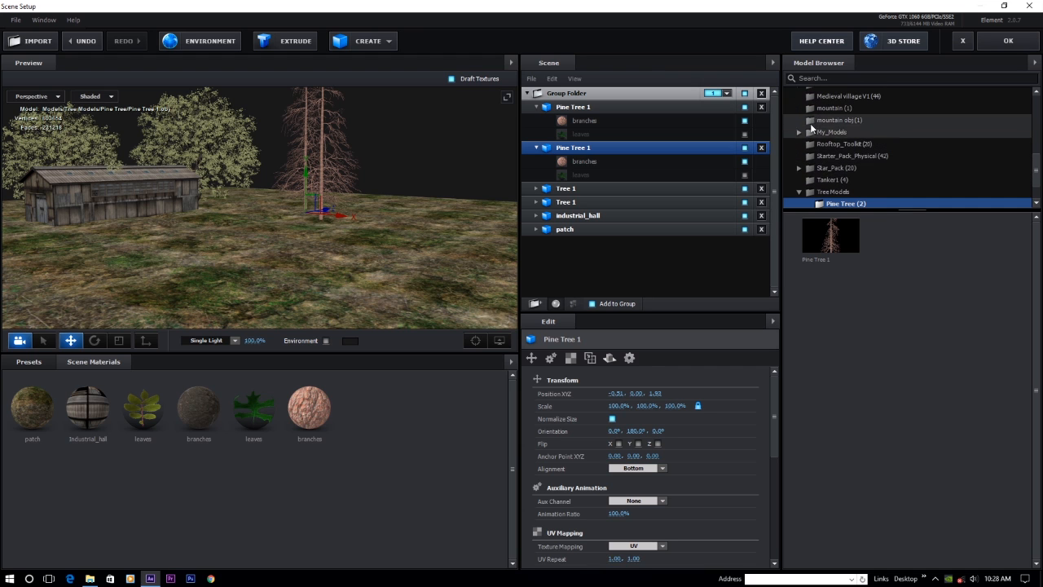
{"action": "scroll", "coordinate": [799, 193], "scroll_direction": "down", "scroll_amount": 2}
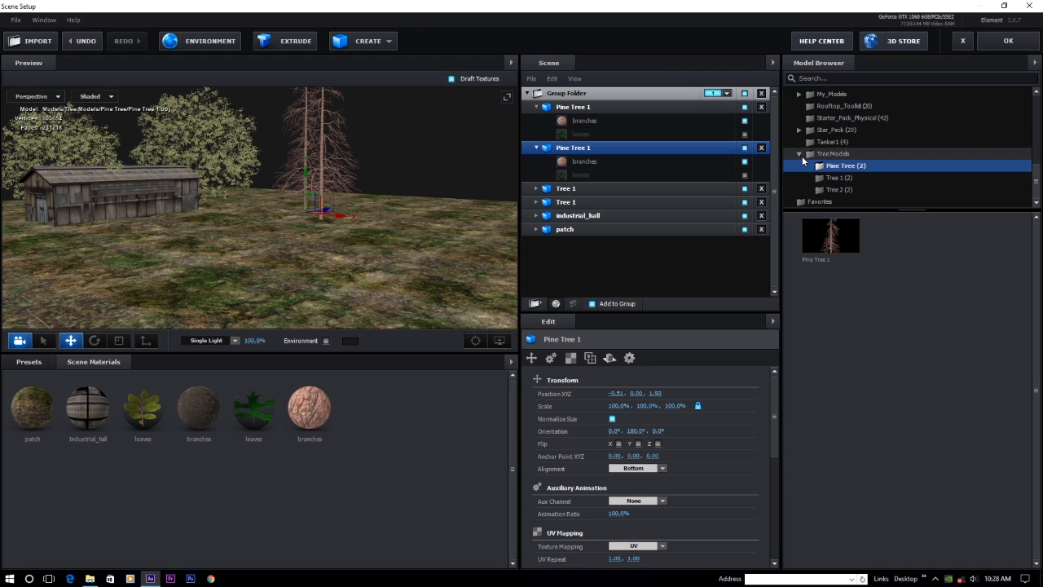
{"action": "left_click", "coordinate": [810, 155]}
{"action": "left_click", "coordinate": [829, 142]}
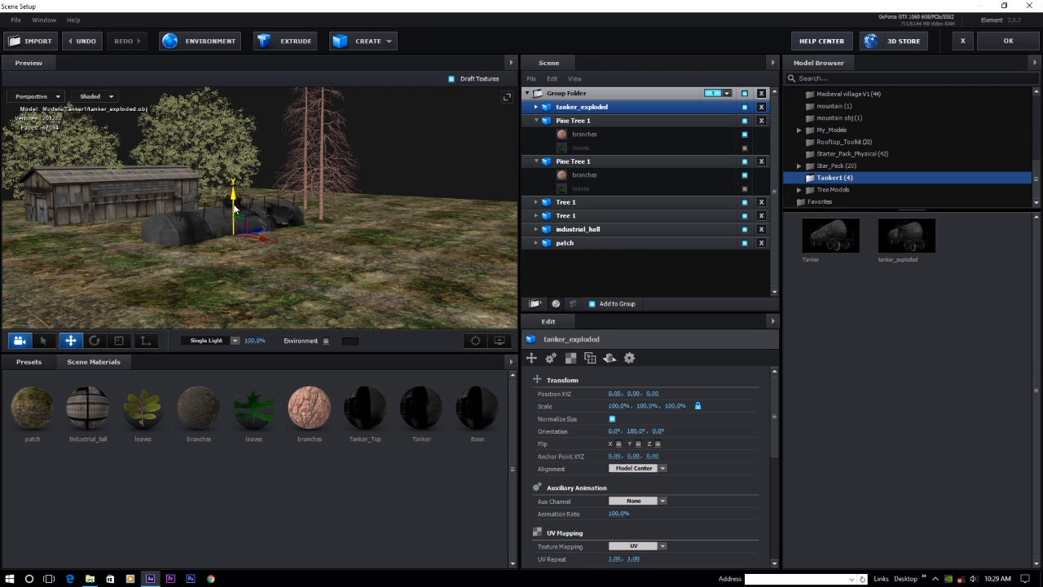
- Raise the tanker_exploded model to Y 0.20 and roll it around its Z axis to about 277.7°
{"action": "left_click_drag", "start_coordinate": [233, 209], "coordinate": [267, 244]}
{"action": "left_click", "coordinate": [95, 341]}
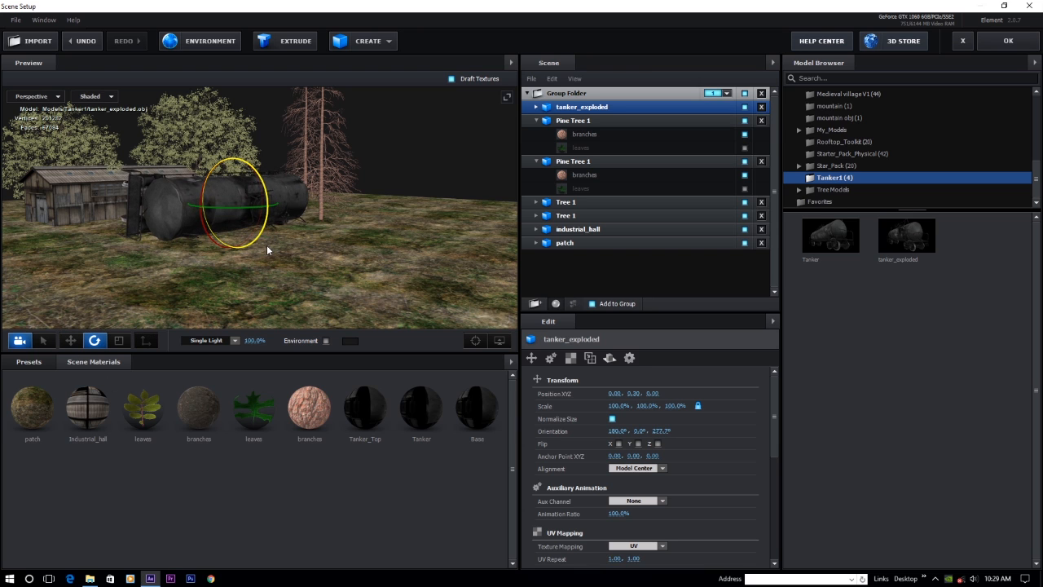
{"action": "left_click", "coordinate": [71, 340]}
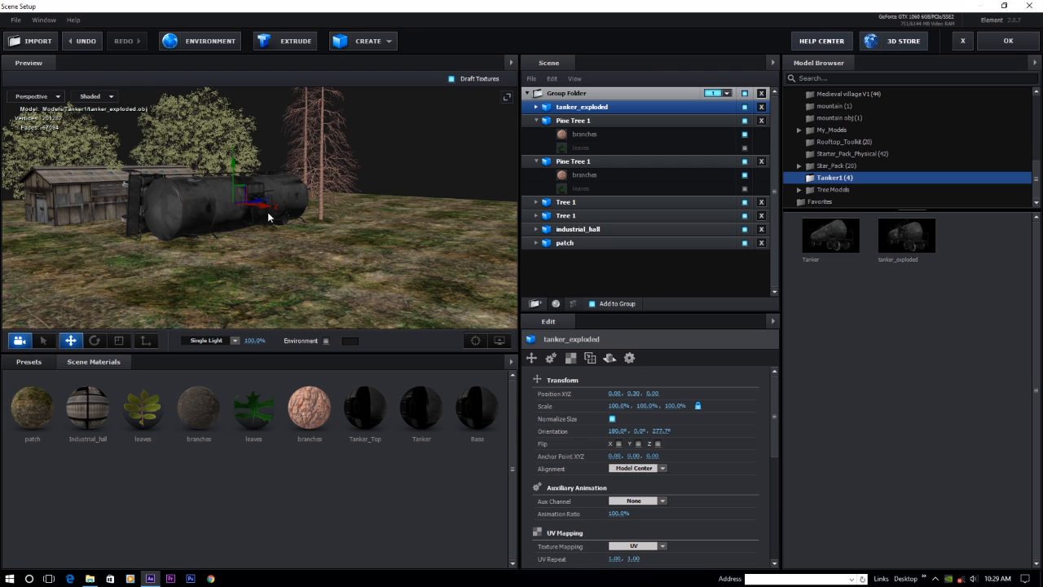
- Move the tanker_exploded model along X, lower it to Y 0.16 and turn it around its Y axis to about 314.4°
{"action": "left_click_drag", "start_coordinate": [265, 208], "coordinate": [303, 210]}
{"action": "left_click_drag", "start_coordinate": [284, 163], "coordinate": [284, 181]}
{"action": "left_click_drag", "start_coordinate": [204, 244], "coordinate": [396, 273]}
{"action": "left_click", "coordinate": [95, 341]}
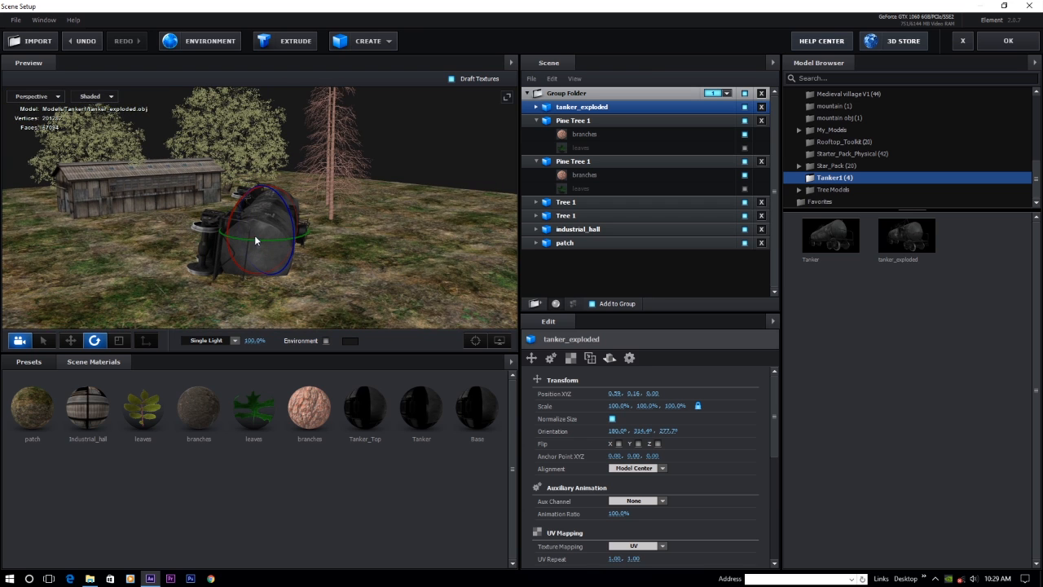
- Shift the tanker_exploded model to about Z -0.22 and scale it uniformly to 83.5%
{"action": "left_click", "coordinate": [70, 341]}
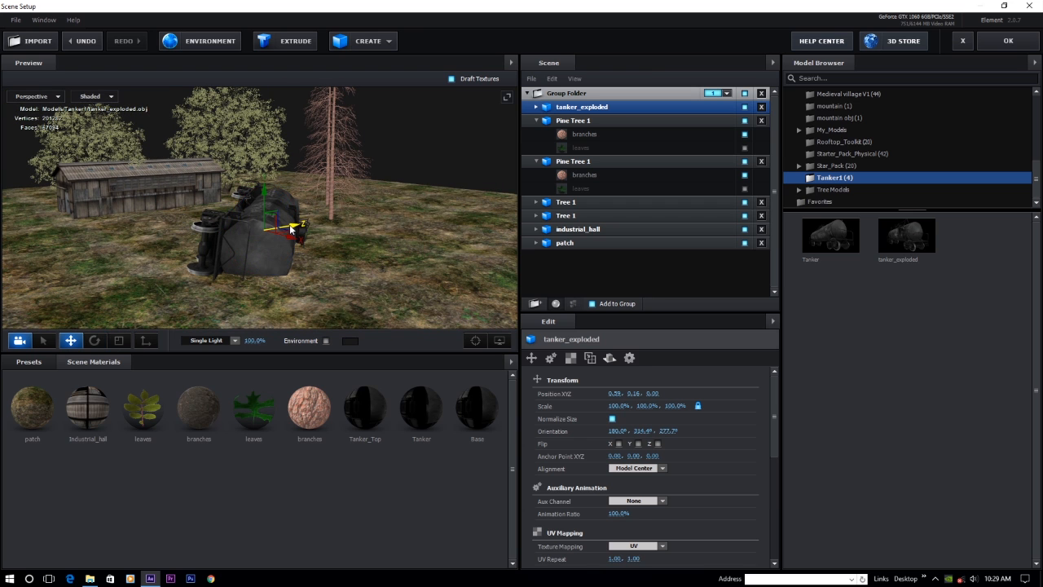
{"action": "left_click_drag", "start_coordinate": [293, 229], "coordinate": [280, 246]}
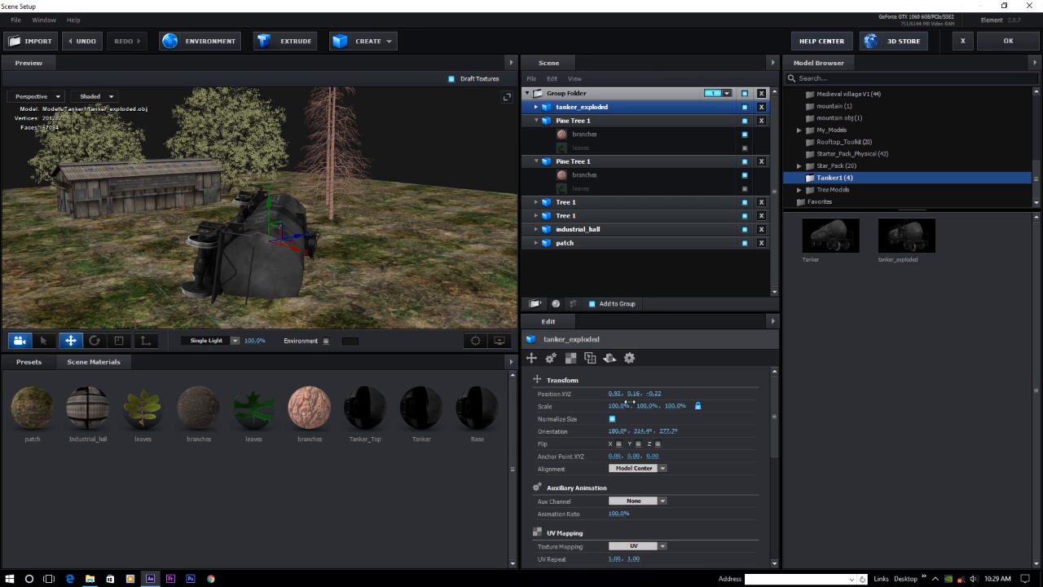
{"action": "left_click_drag", "start_coordinate": [620, 406], "coordinate": [601, 407]}
{"action": "left_click_drag", "start_coordinate": [246, 256], "coordinate": [372, 211]}
{"action": "scroll", "coordinate": [167, 240], "scroll_direction": "up", "scroll_amount": 3}
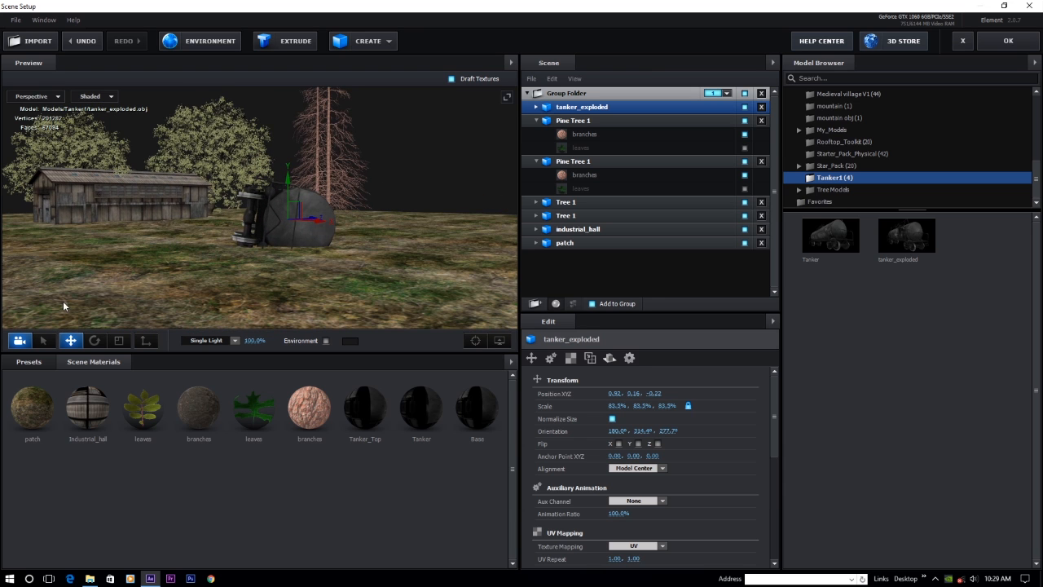
- Turn the tanker_exploded model around its Y axis to an orientation of about 333°
{"action": "left_click", "coordinate": [95, 341]}
{"action": "left_click_drag", "start_coordinate": [297, 225], "coordinate": [279, 225]}
{"action": "left_click_drag", "start_coordinate": [72, 255], "coordinate": [204, 239]}
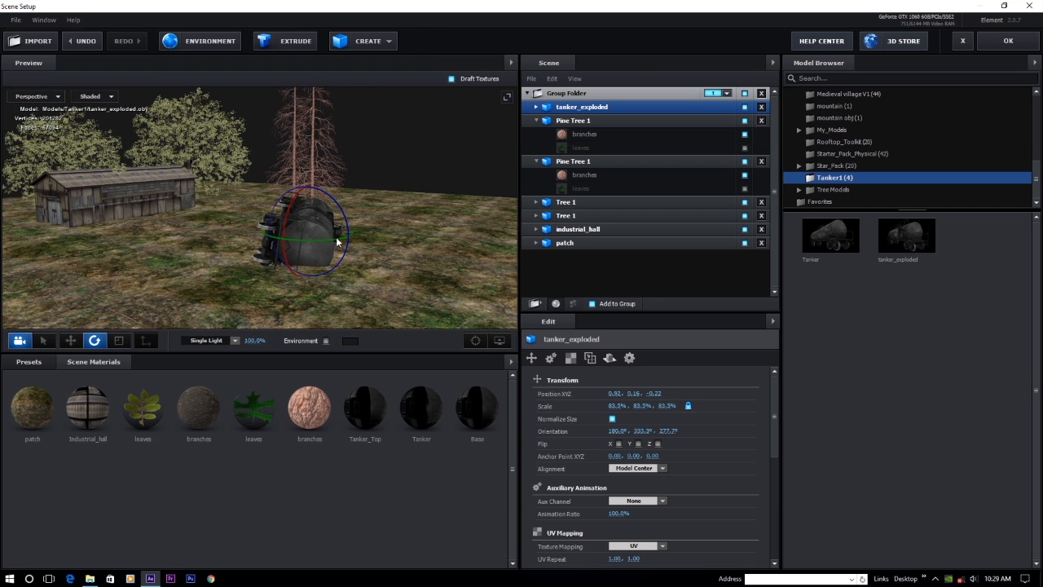
{"action": "scroll", "coordinate": [158, 243], "scroll_direction": "down", "scroll_amount": 4}
{"action": "scroll", "coordinate": [158, 244], "scroll_direction": "up", "scroll_amount": 2}
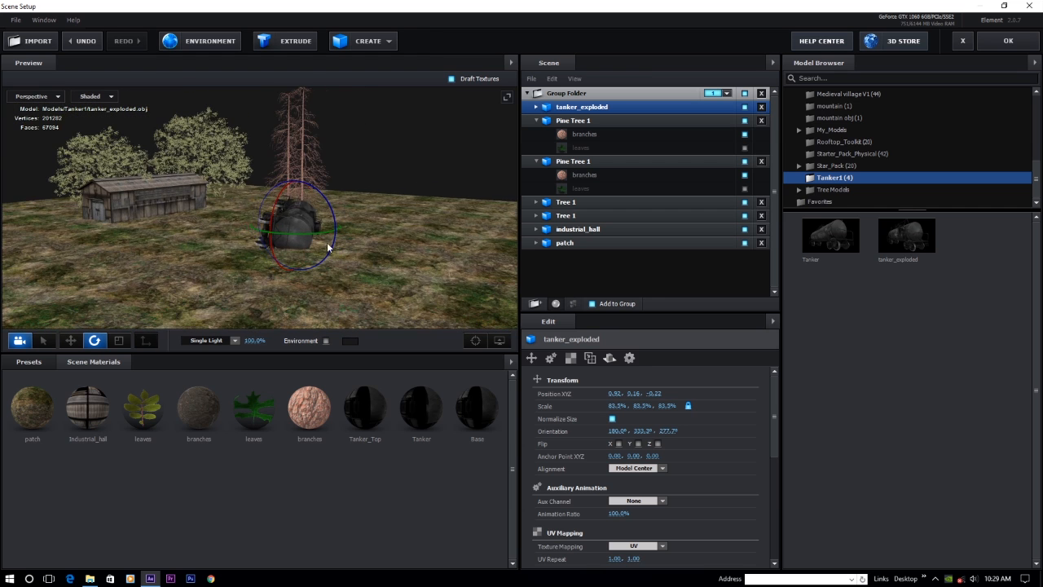
- Collapse both Pine Tree 1 models in the scene list and select the Group Folder
{"action": "left_click", "coordinate": [536, 120]}
{"action": "left_click", "coordinate": [536, 134]}
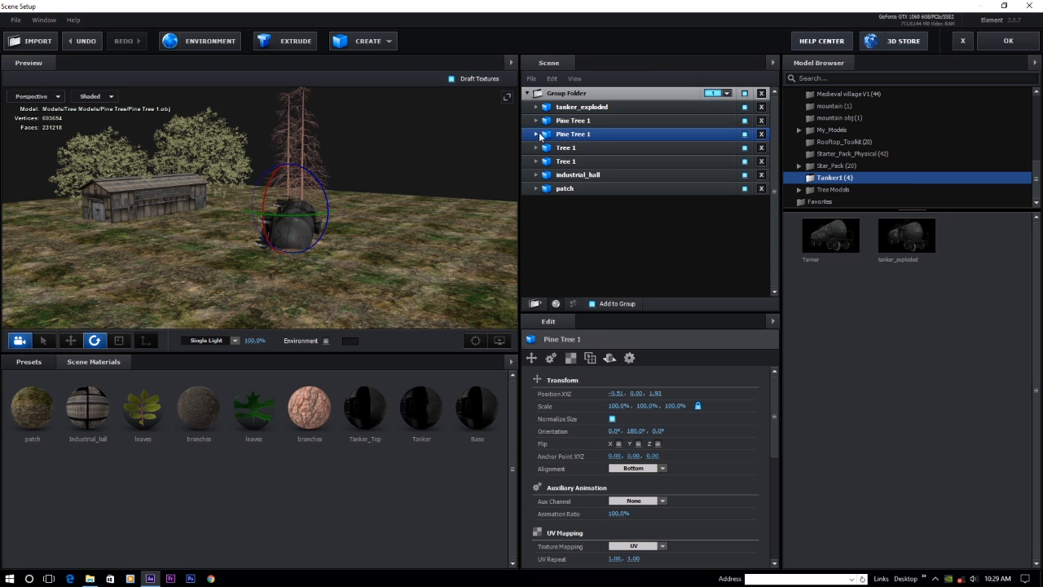
{"action": "left_click", "coordinate": [595, 94]}
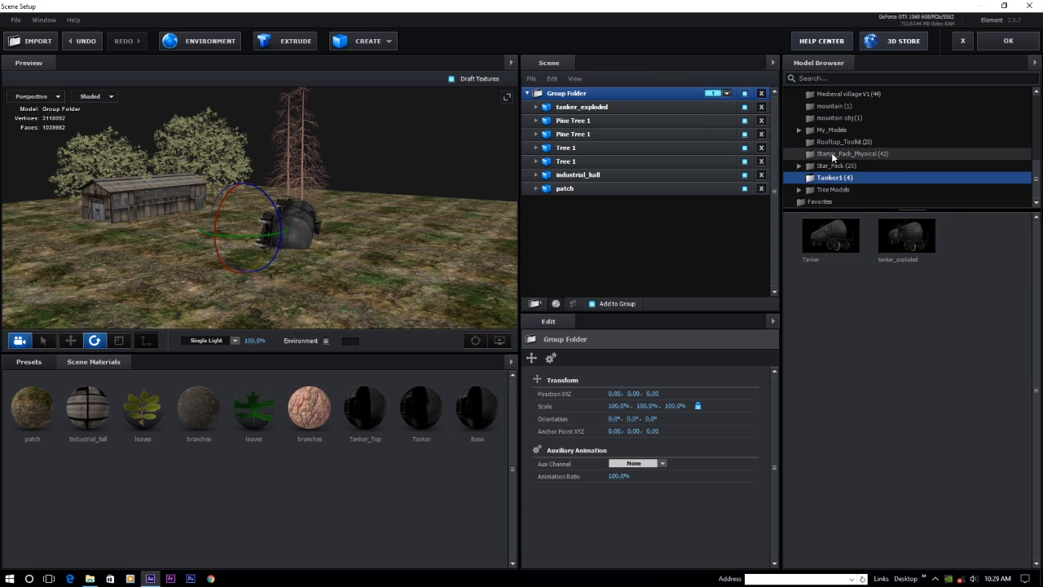
- Add rock_02 from the Starter_Pack_Physical collection, take it out of the Group Folder and assign it to group 5
{"action": "scroll", "coordinate": [826, 154], "scroll_direction": "up", "scroll_amount": 2}
{"action": "scroll", "coordinate": [826, 153], "scroll_direction": "down", "scroll_amount": 2}
{"action": "left_click", "coordinate": [857, 154]}
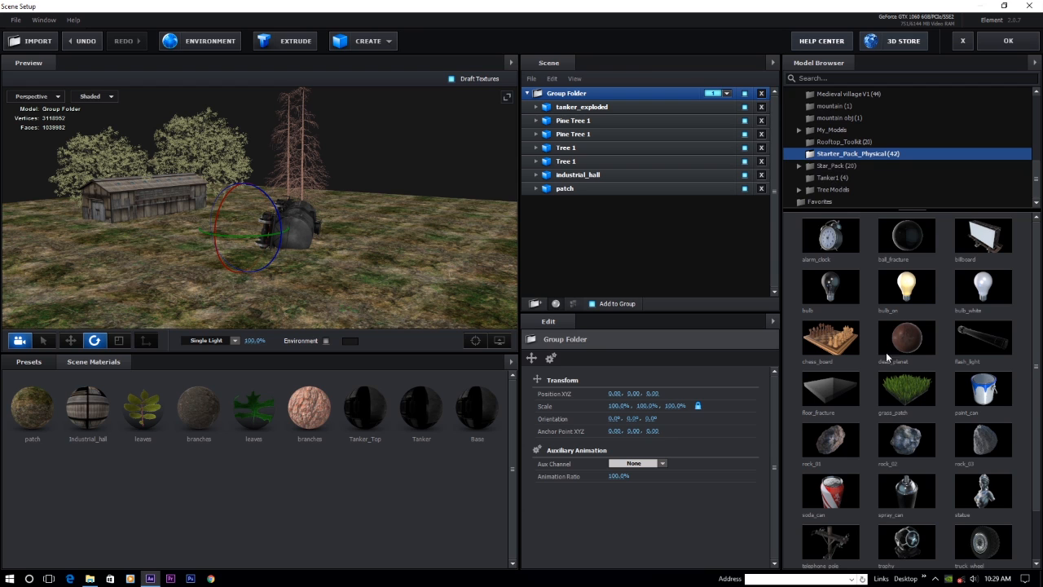
{"action": "scroll", "coordinate": [886, 356], "scroll_direction": "down", "scroll_amount": 1}
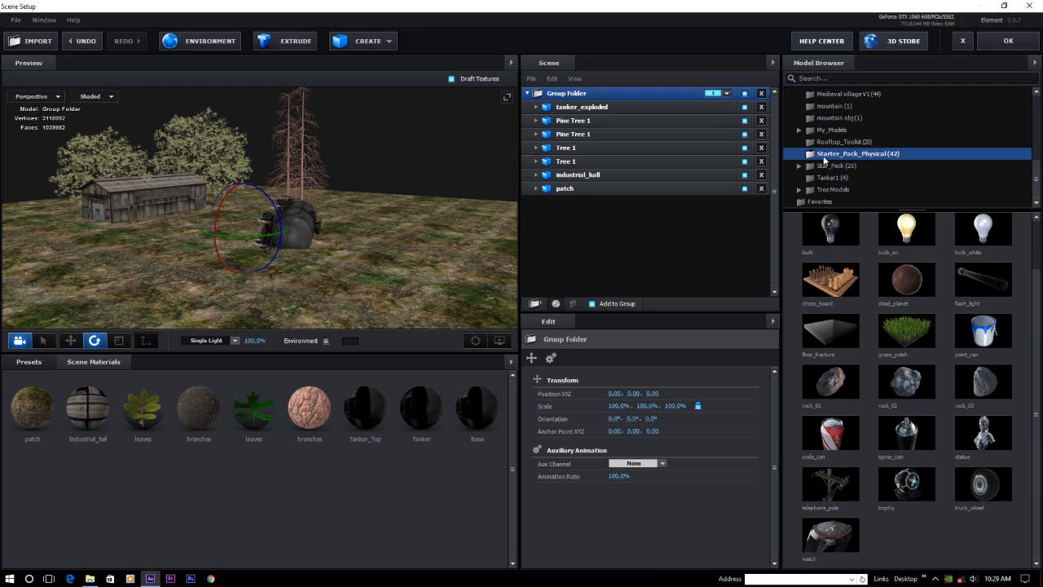
{"action": "double_click", "coordinate": [906, 386]}
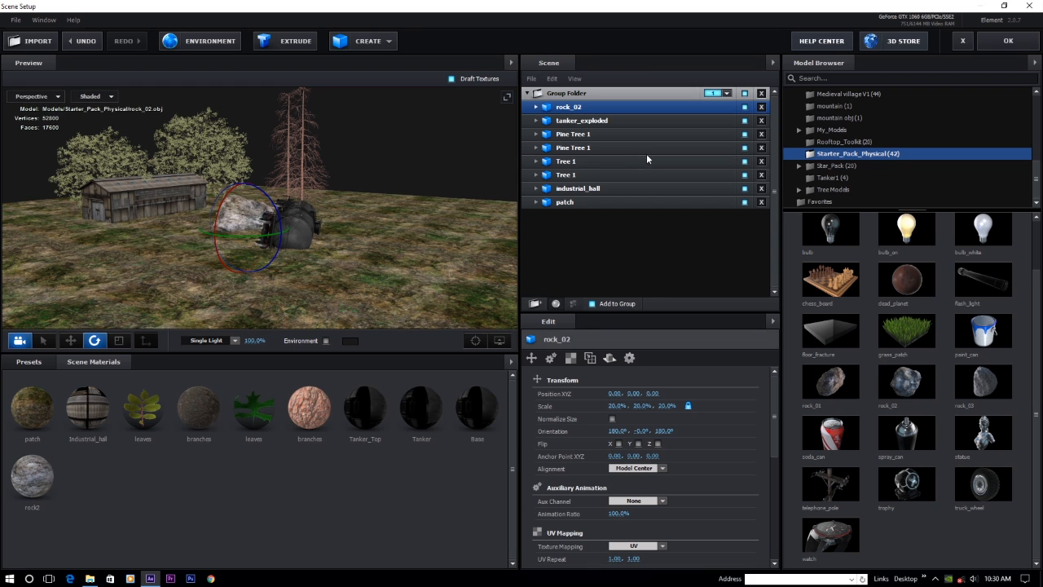
{"action": "left_click_drag", "start_coordinate": [580, 109], "coordinate": [578, 244]}
{"action": "left_click", "coordinate": [727, 204]}
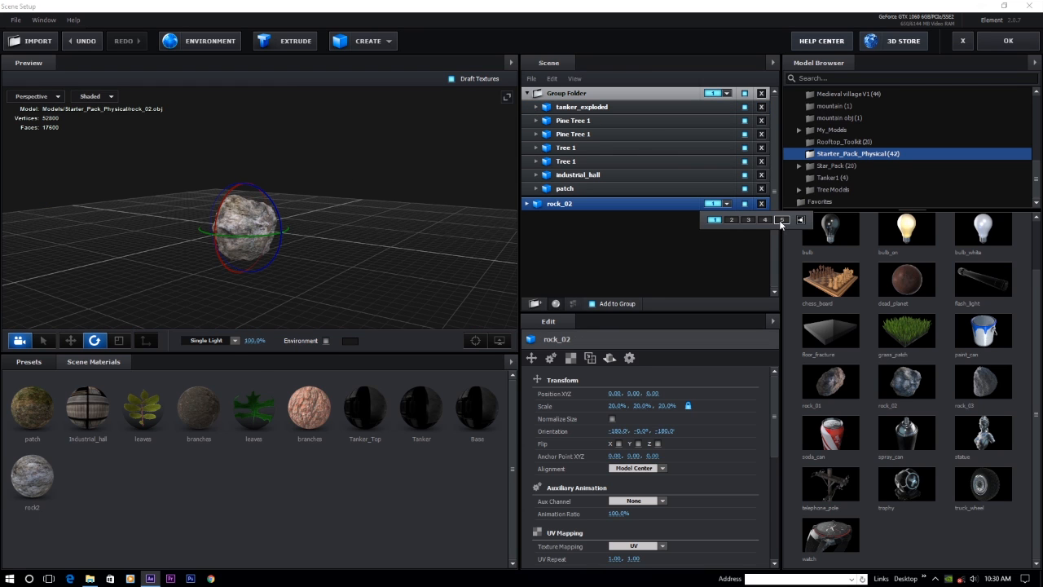
{"action": "left_click", "coordinate": [780, 221]}
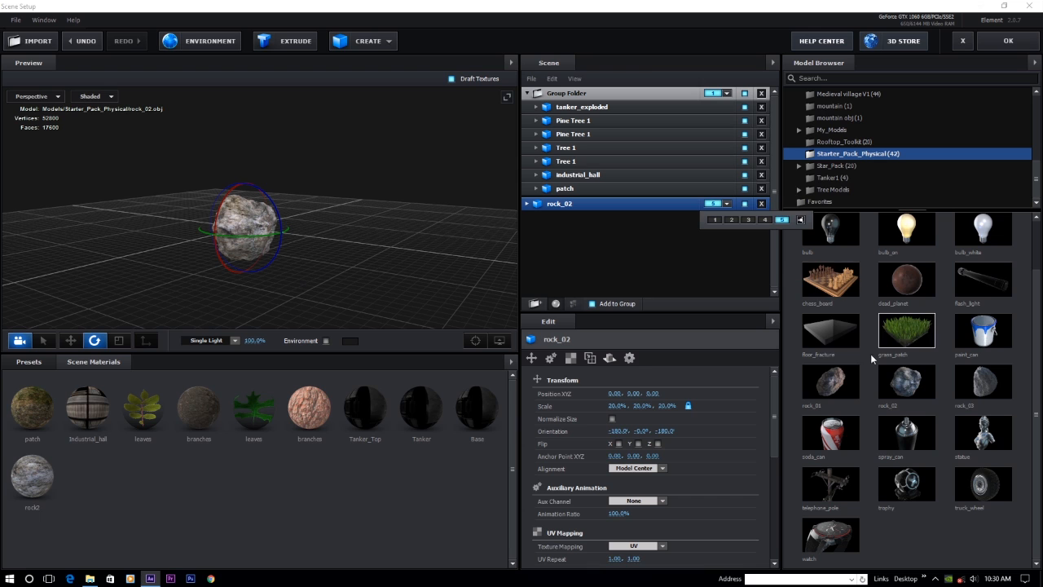
- Add the grass_patch model as a separate object outside the Group Folder and assign it to group 4
{"action": "double_click", "coordinate": [917, 330]}
{"action": "left_click_drag", "start_coordinate": [570, 93], "coordinate": [599, 243]}
{"action": "left_click", "coordinate": [727, 219]}
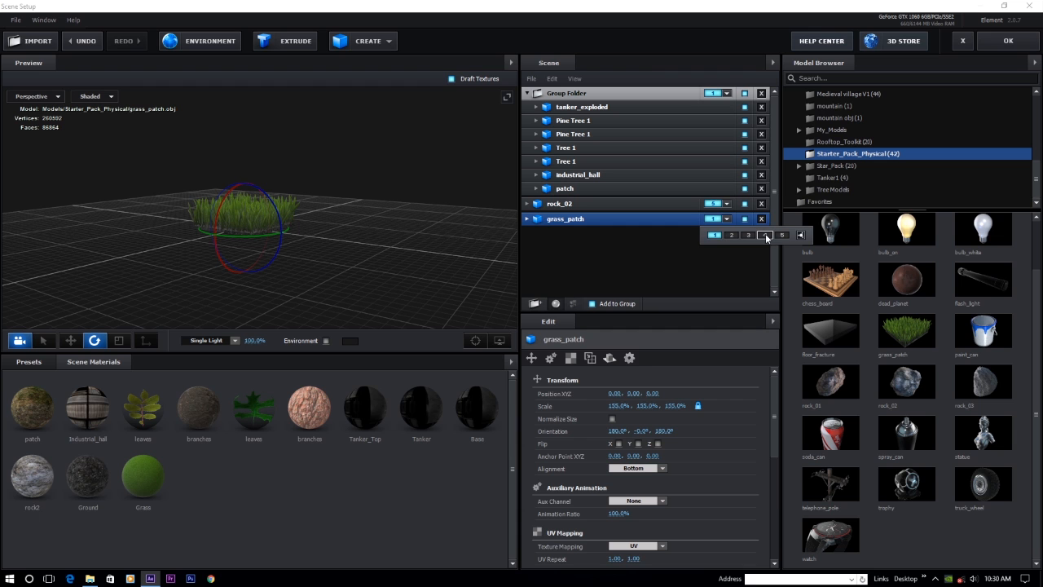
{"action": "left_click", "coordinate": [765, 235]}
- Hide the Ground part of the grass_patch model, keeping only its Grass part
{"action": "left_click", "coordinate": [527, 219]}
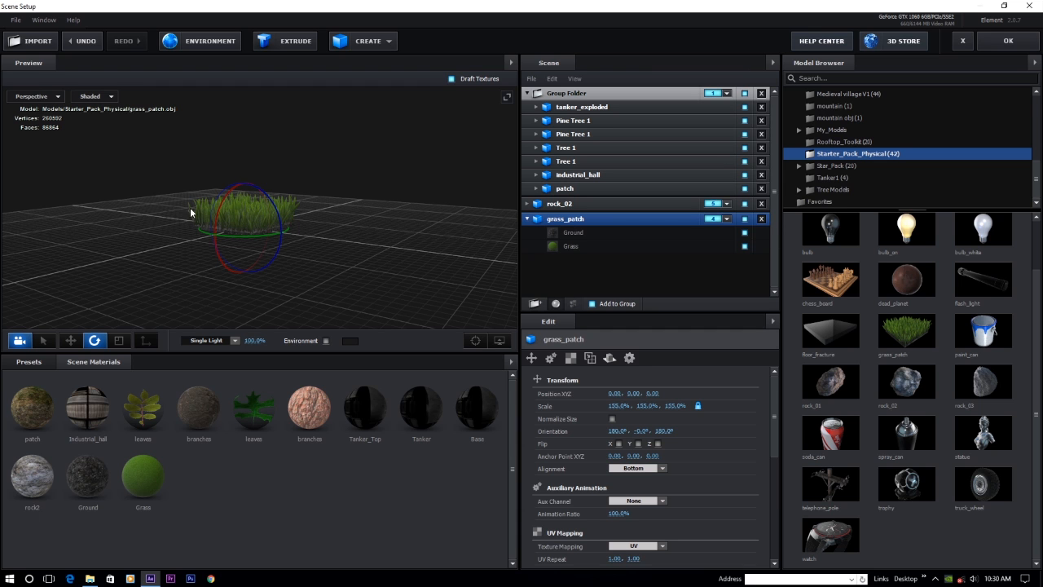
{"action": "left_click", "coordinate": [572, 108]}
{"action": "left_click", "coordinate": [570, 94]}
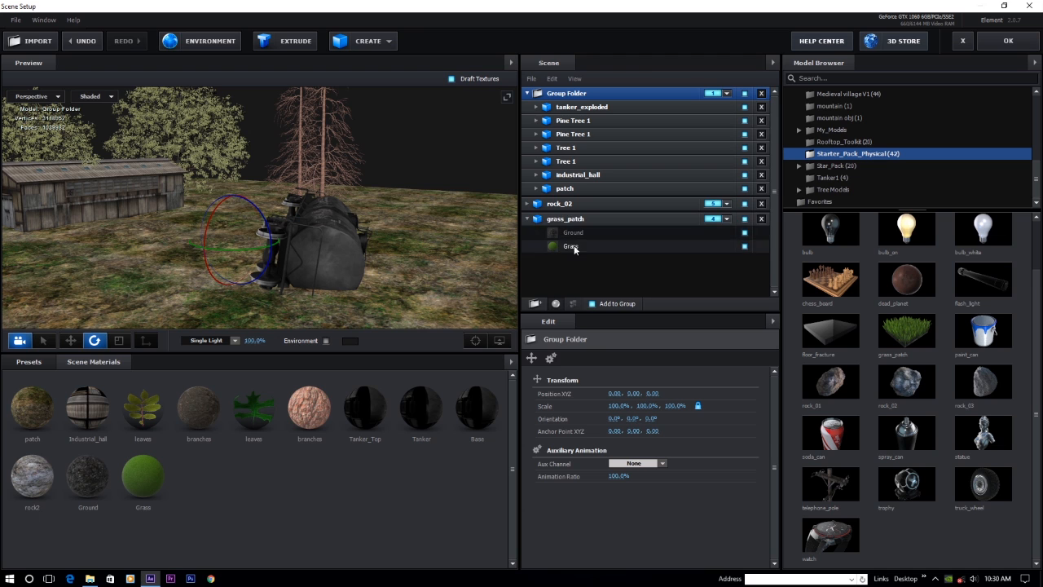
{"action": "left_click", "coordinate": [603, 221]}
{"action": "left_click", "coordinate": [592, 232]}
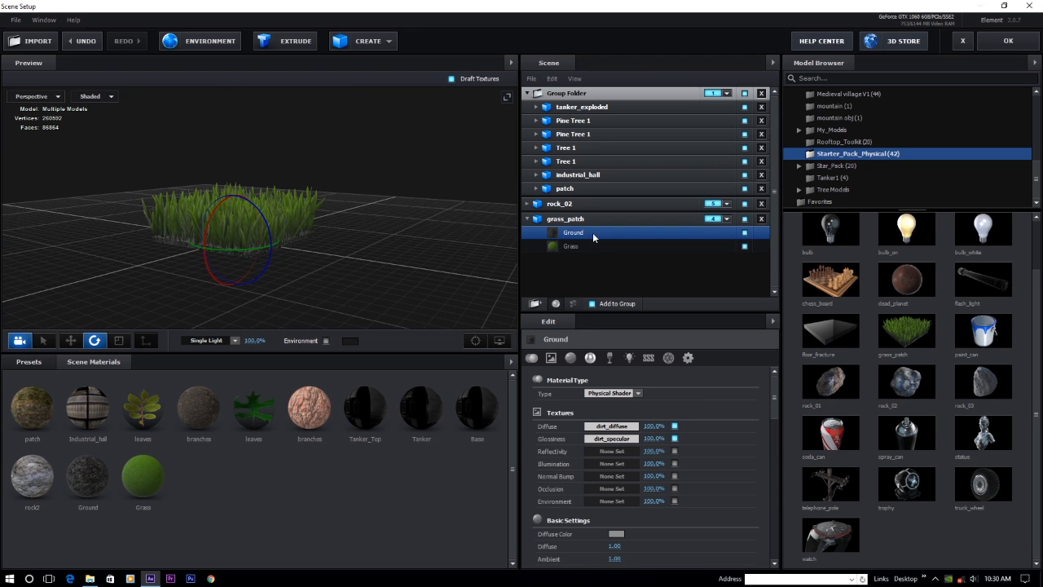
{"action": "left_click", "coordinate": [744, 234]}
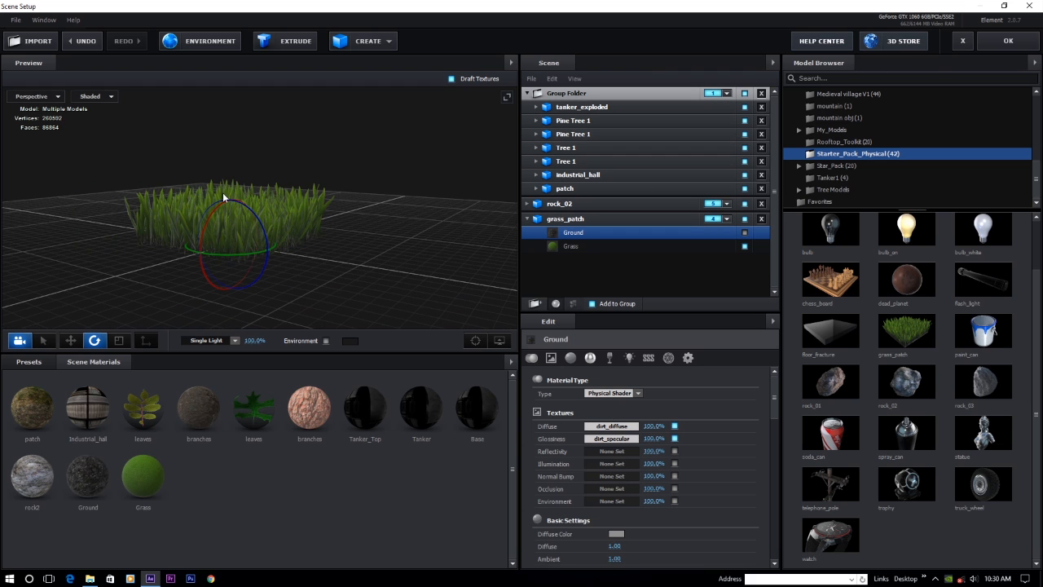
- Accept the Element scene setup and view the rendered models in the Comp 1 composition
{"action": "left_click", "coordinate": [1010, 42]}
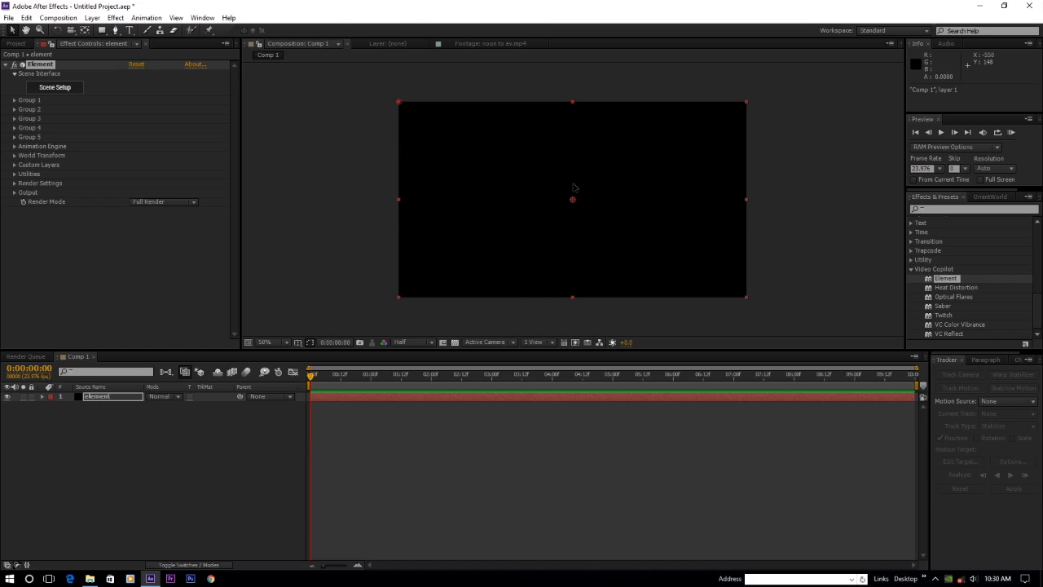
{"action": "scroll", "coordinate": [573, 188], "scroll_direction": "down", "scroll_amount": 1}
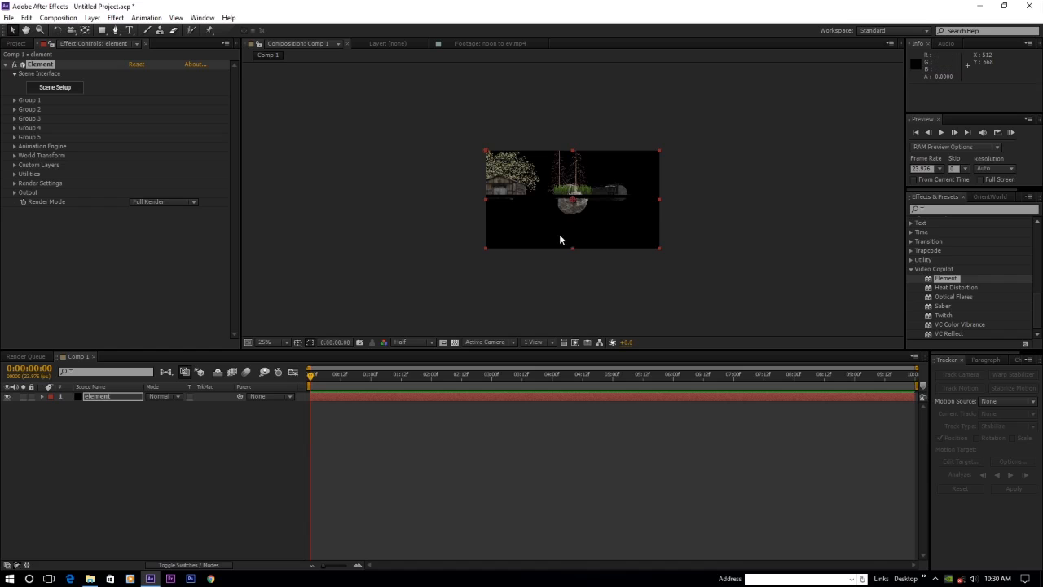
{"action": "scroll", "coordinate": [561, 198], "scroll_direction": "up", "scroll_amount": 1}
{"action": "scroll", "coordinate": [560, 205], "scroll_direction": "down", "scroll_amount": 1}
{"action": "scroll", "coordinate": [560, 205], "scroll_direction": "up", "scroll_amount": 2}
{"action": "scroll", "coordinate": [560, 205], "scroll_direction": "down", "scroll_amount": 1}
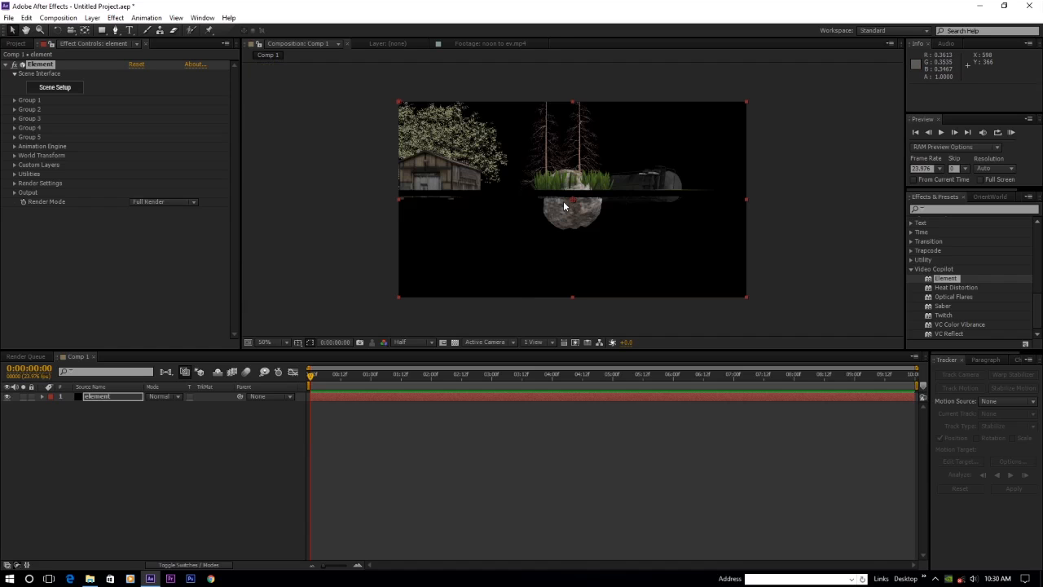
- Add a two-node camera with the 35mm preset and position it above the ground to frame the hall, trees, grass and tanker
{"action": "left_click", "coordinate": [92, 20]}
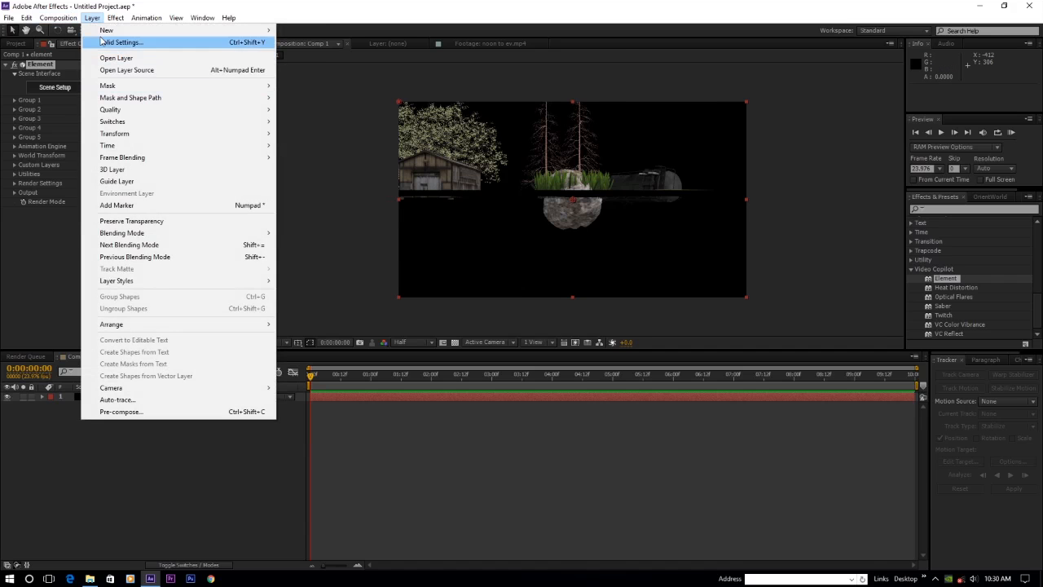
{"action": "mouse_move", "coordinate": [117, 31]}
{"action": "left_click", "coordinate": [316, 65]}
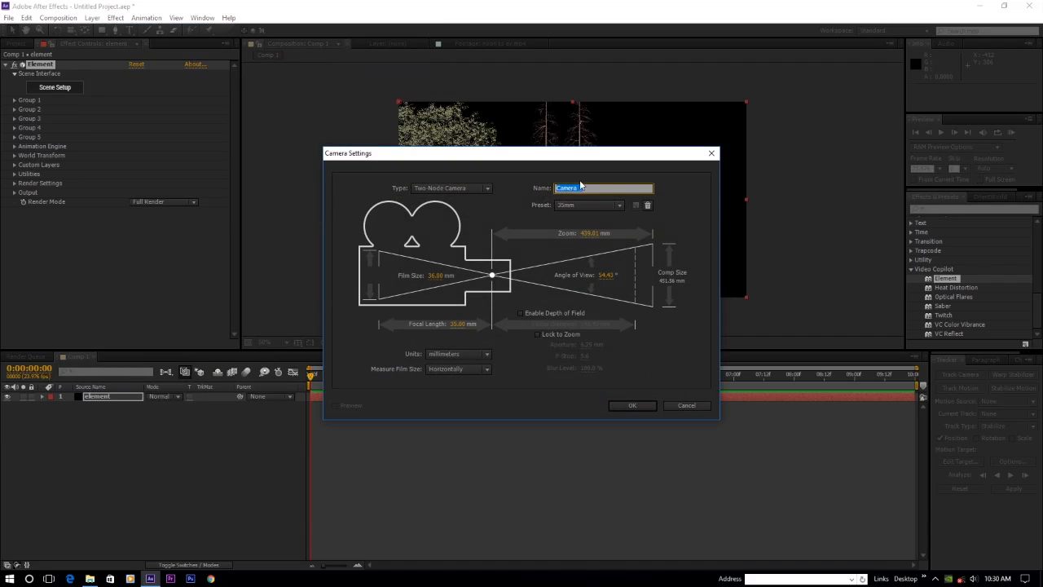
{"action": "left_click", "coordinate": [632, 405]}
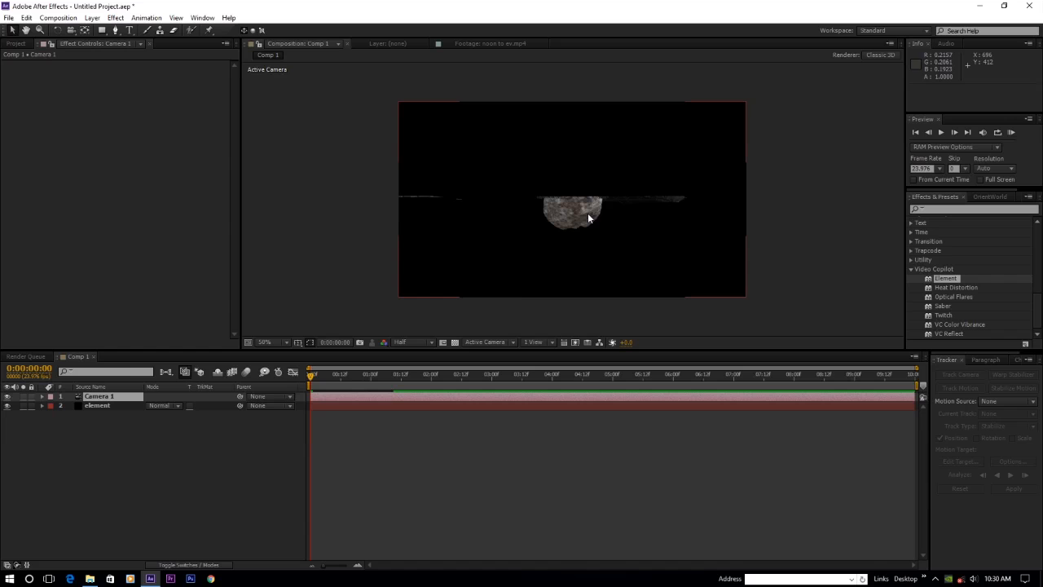
{"action": "left_click", "coordinate": [72, 31]}
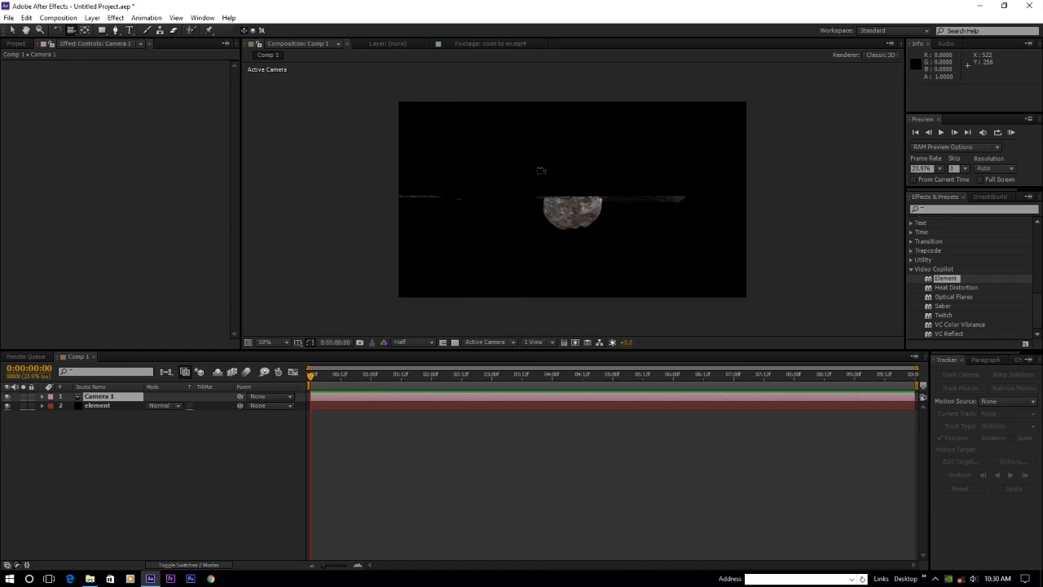
{"action": "left_click_drag", "start_coordinate": [541, 170], "coordinate": [588, 239]}
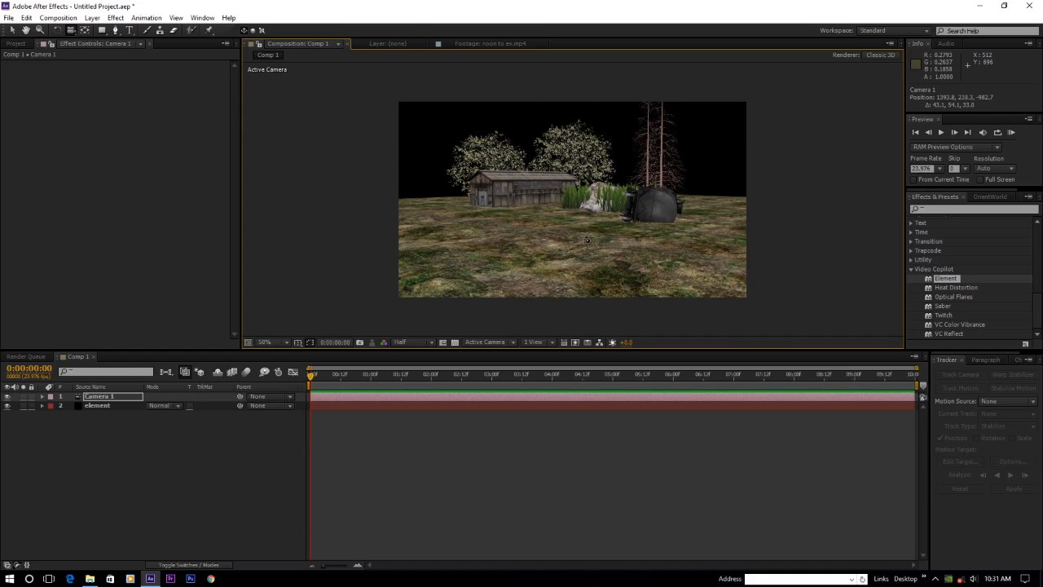
- Open the 09102014023.jpg footage from the project and examine its sky and mountains up close
{"action": "left_click", "coordinate": [100, 405]}
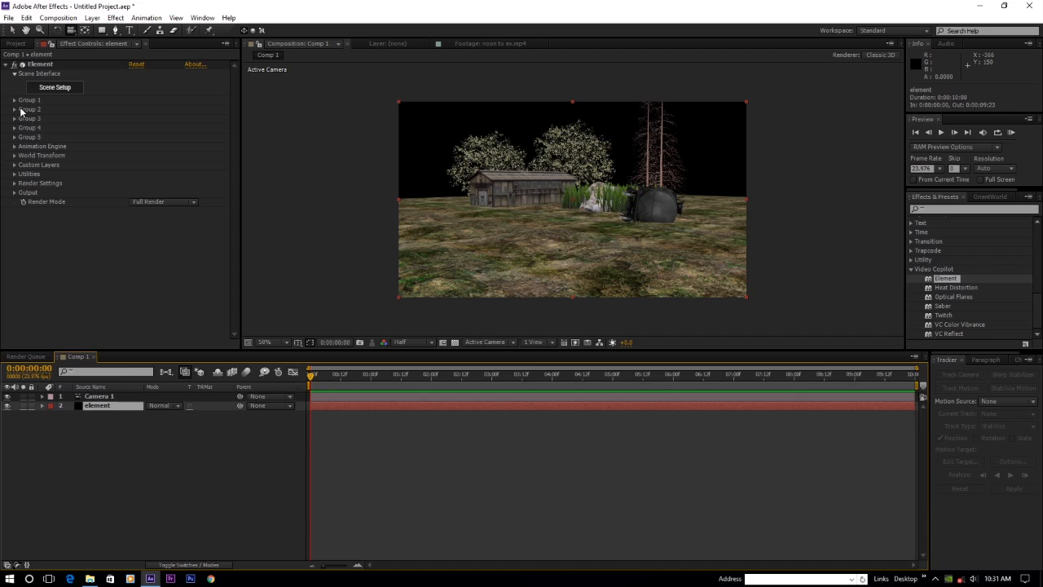
{"action": "left_click", "coordinate": [15, 44]}
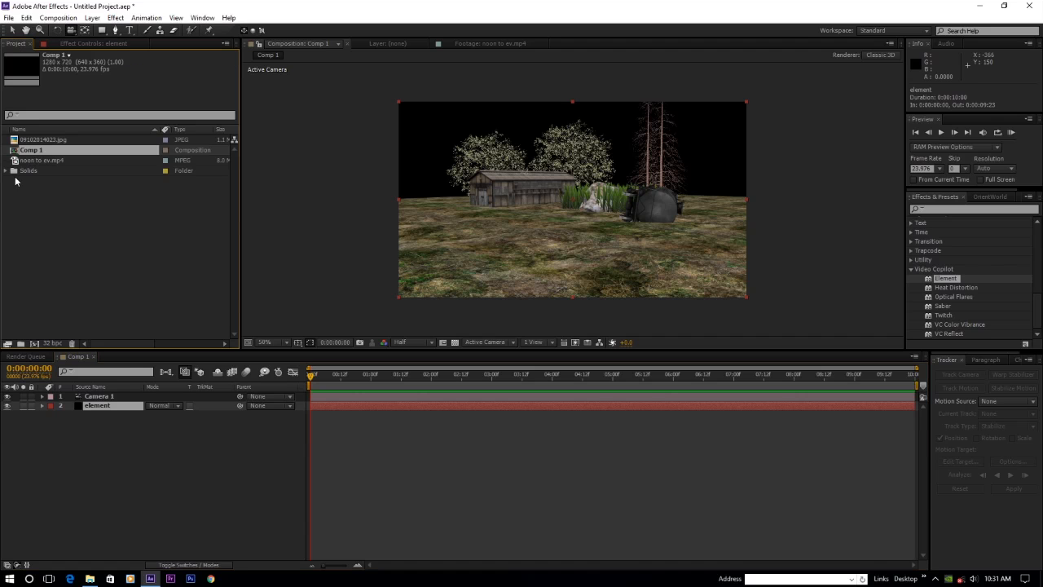
{"action": "left_click", "coordinate": [42, 140]}
{"action": "double_click", "coordinate": [37, 139]}
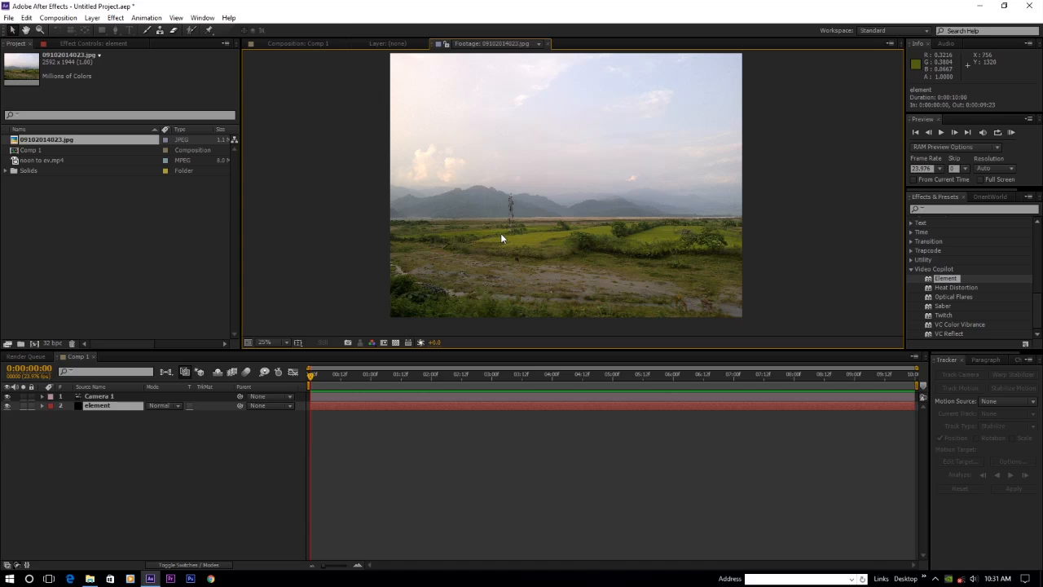
{"action": "key", "text": "period"}
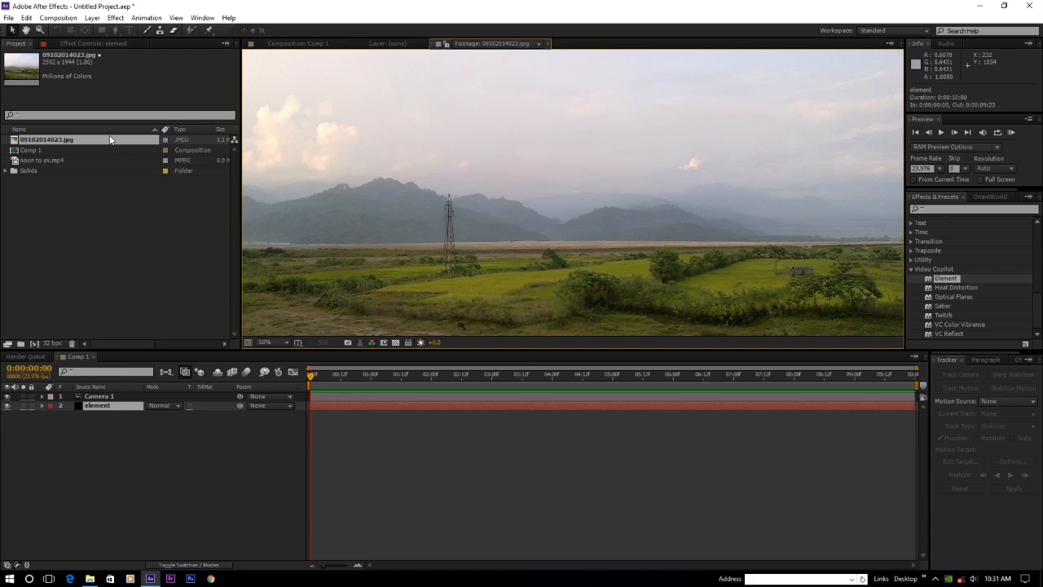
- Place 09102014023.jpg beneath the element layer in Comp 1 and turn it into a 3D layer
{"action": "left_click", "coordinate": [285, 44]}
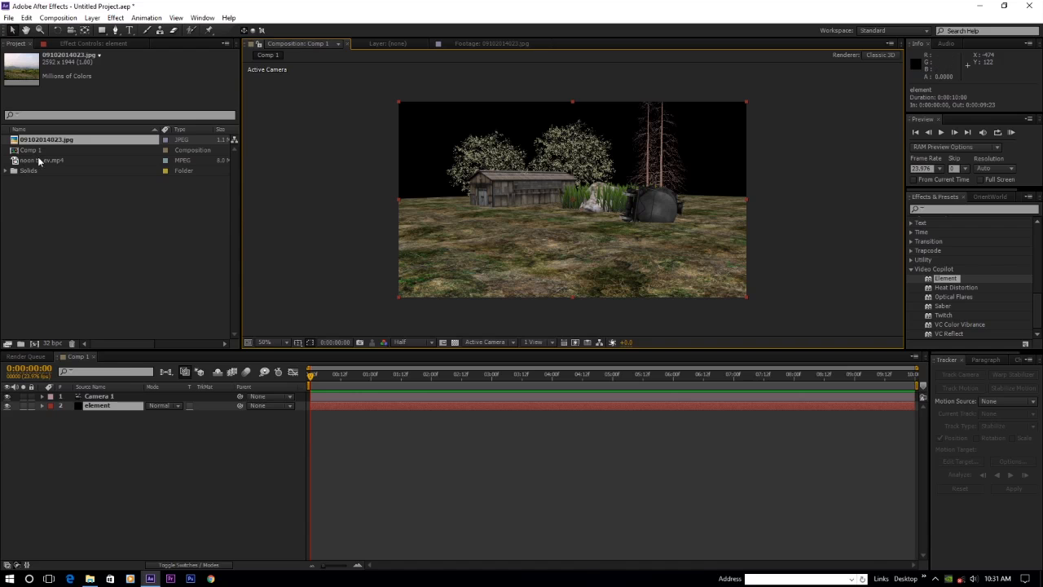
{"action": "left_click_drag", "start_coordinate": [49, 143], "coordinate": [88, 442]}
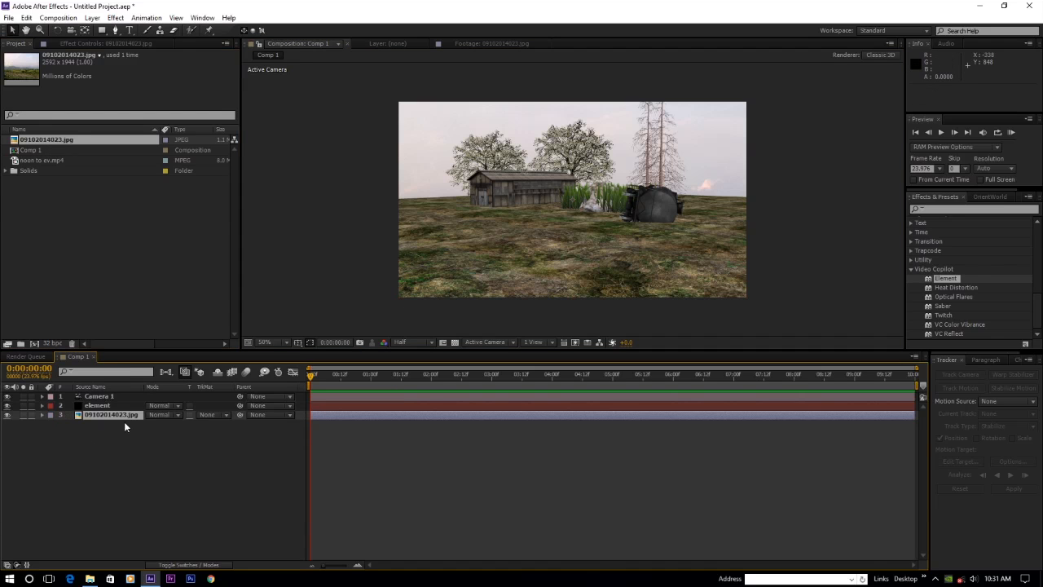
{"action": "left_click", "coordinate": [176, 565]}
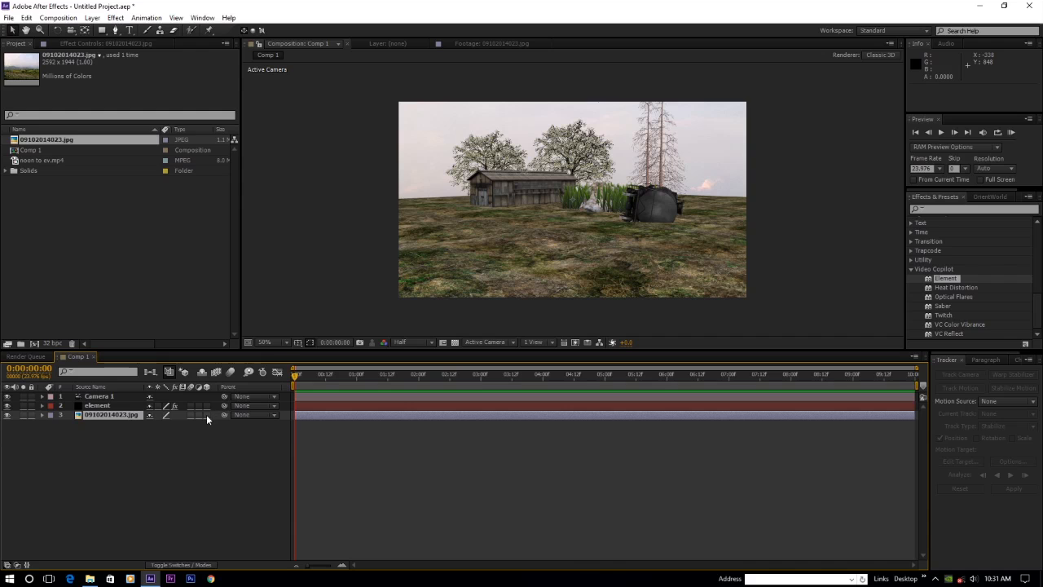
{"action": "left_click", "coordinate": [206, 414]}
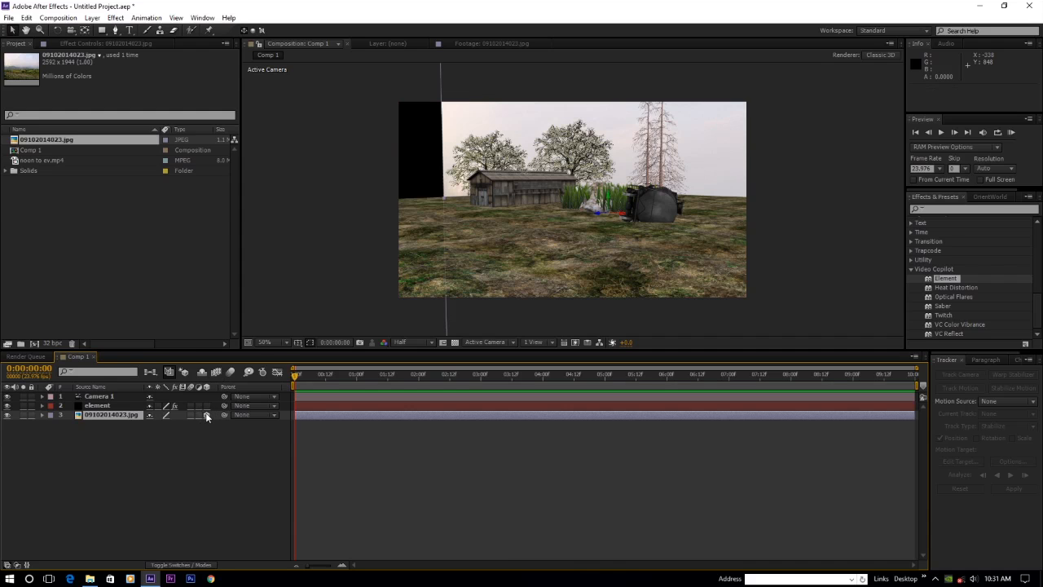
{"action": "left_click", "coordinate": [117, 416]}
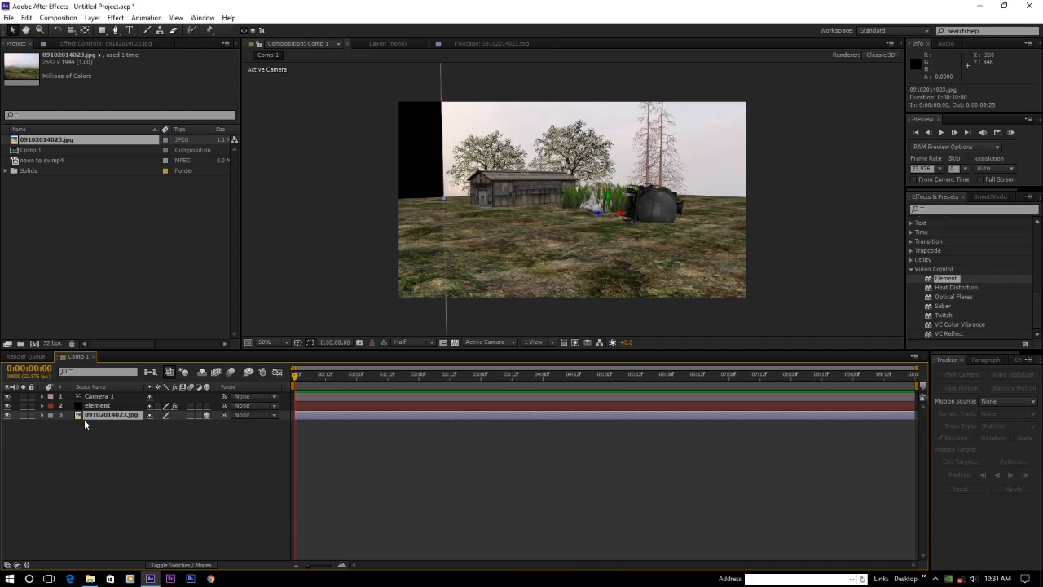
- Move the 09102014023.jpg layer back behind the Element models and set its Z position to 4000
{"action": "key", "text": "p"}
{"action": "left_click_drag", "start_coordinate": [185, 424], "coordinate": [366, 426]}
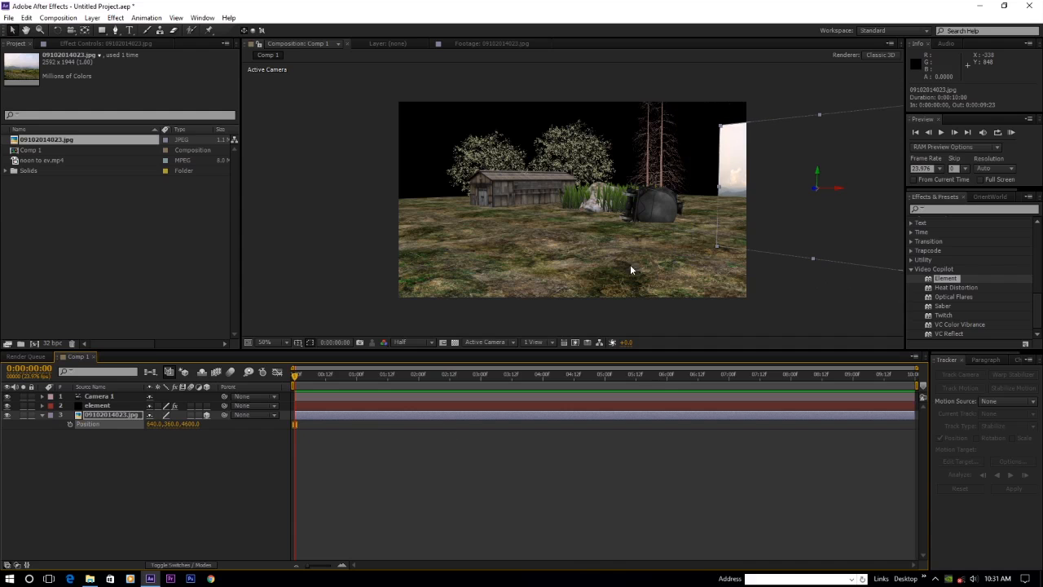
{"action": "left_click_drag", "start_coordinate": [789, 204], "coordinate": [538, 187]}
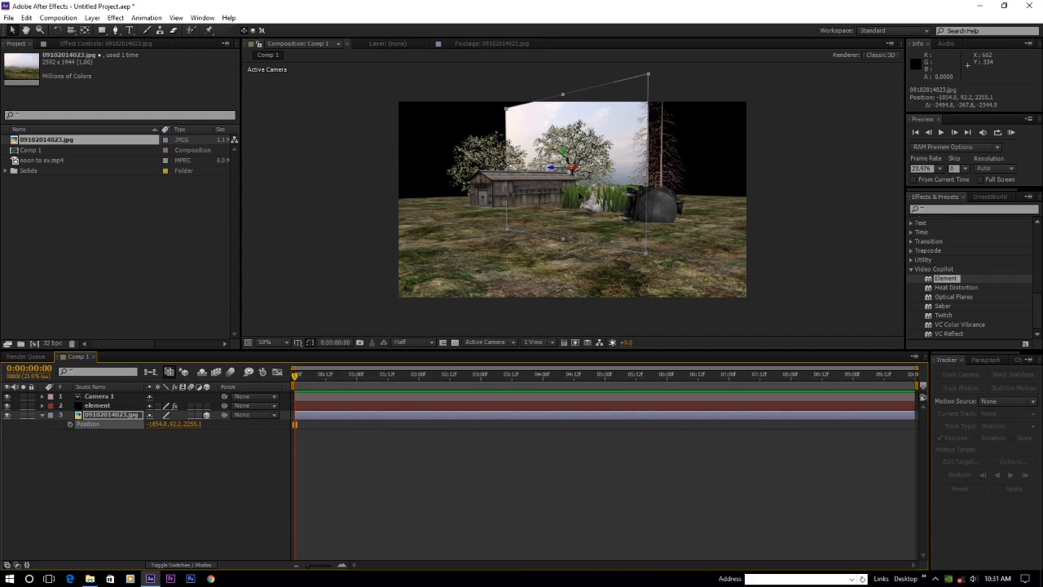
{"action": "left_click_drag", "start_coordinate": [191, 425], "coordinate": [215, 420]}
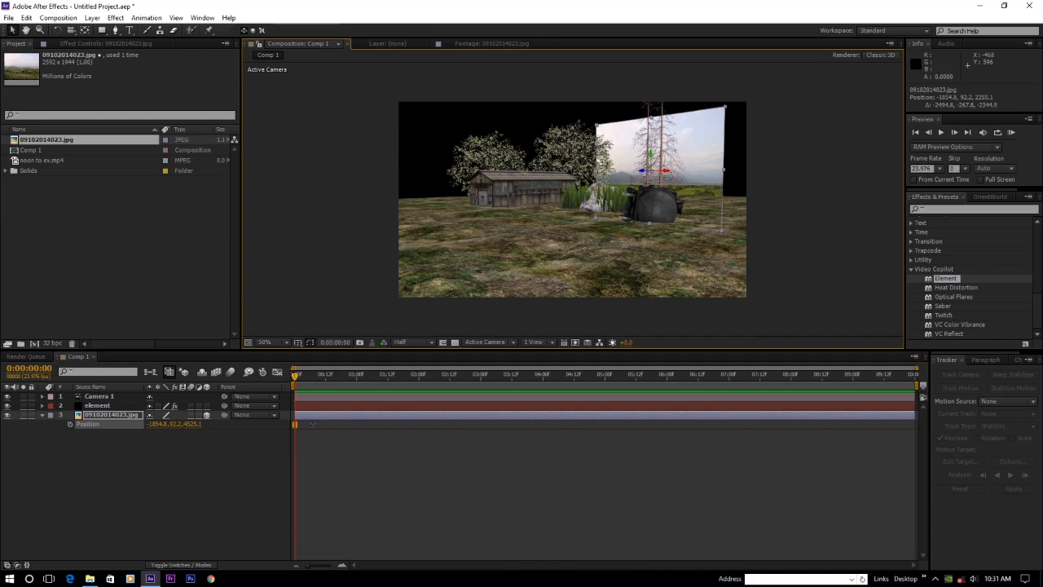
{"action": "left_click", "coordinate": [194, 425]}
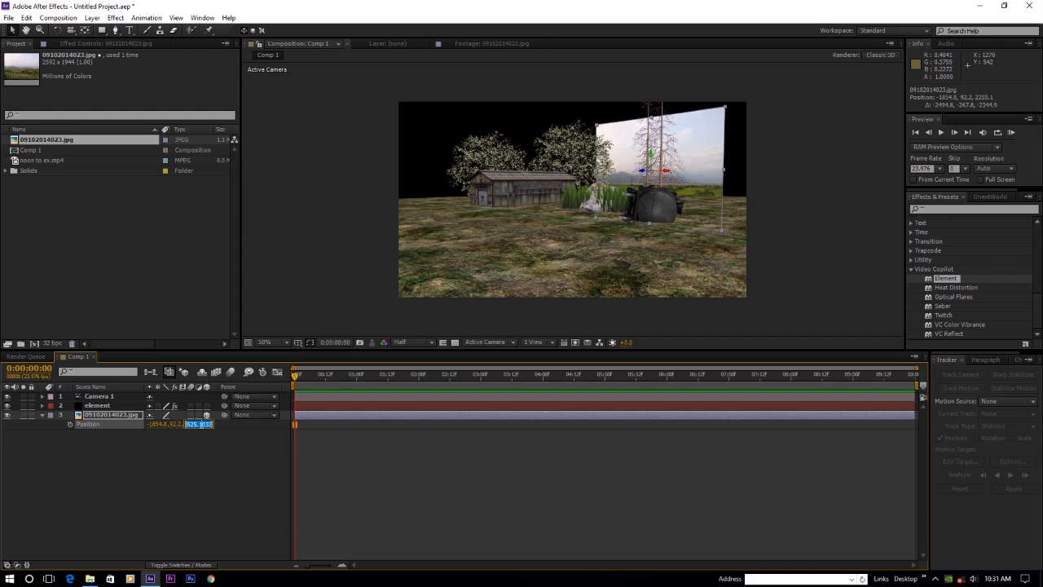
{"action": "type", "text": "4000"}
{"action": "left_click", "coordinate": [214, 472]}
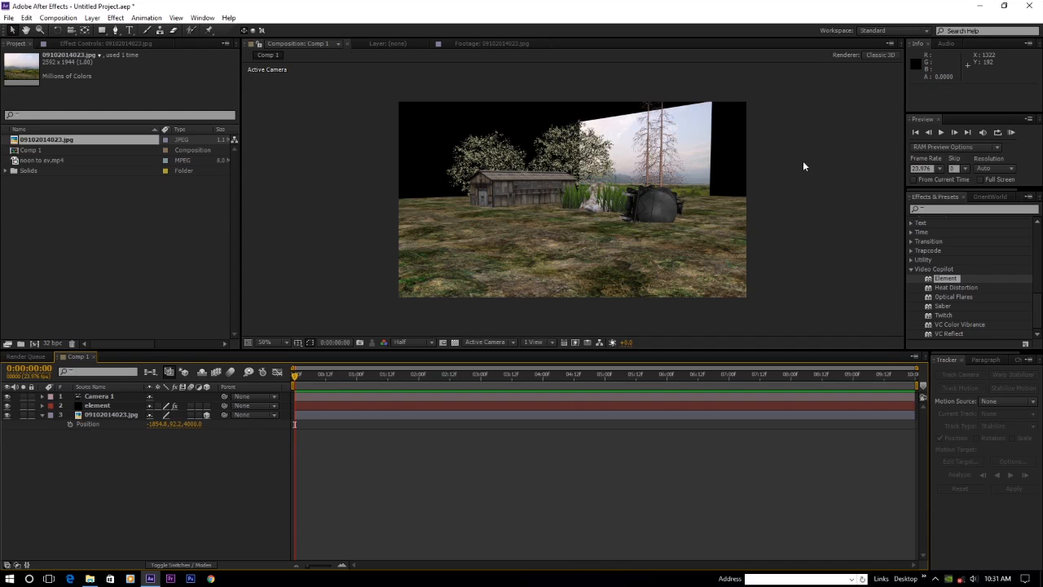
- Turn the 09102014023.jpg layer toward the camera with a Y orientation of 330° and shift it behind the hall
{"action": "left_click", "coordinate": [60, 29]}
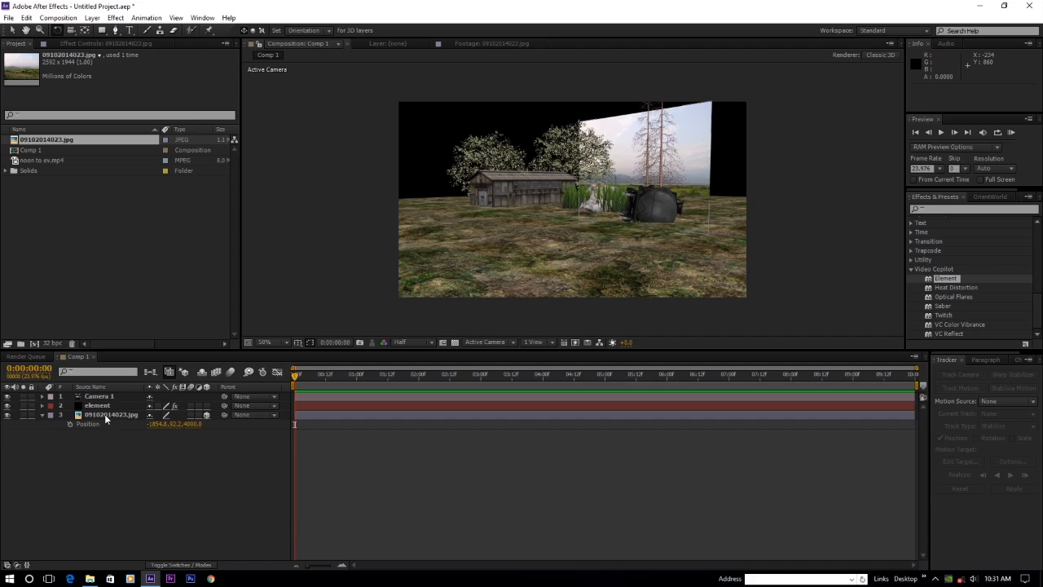
{"action": "left_click", "coordinate": [104, 413]}
{"action": "left_click_drag", "start_coordinate": [635, 156], "coordinate": [601, 153]}
{"action": "left_click", "coordinate": [14, 31]}
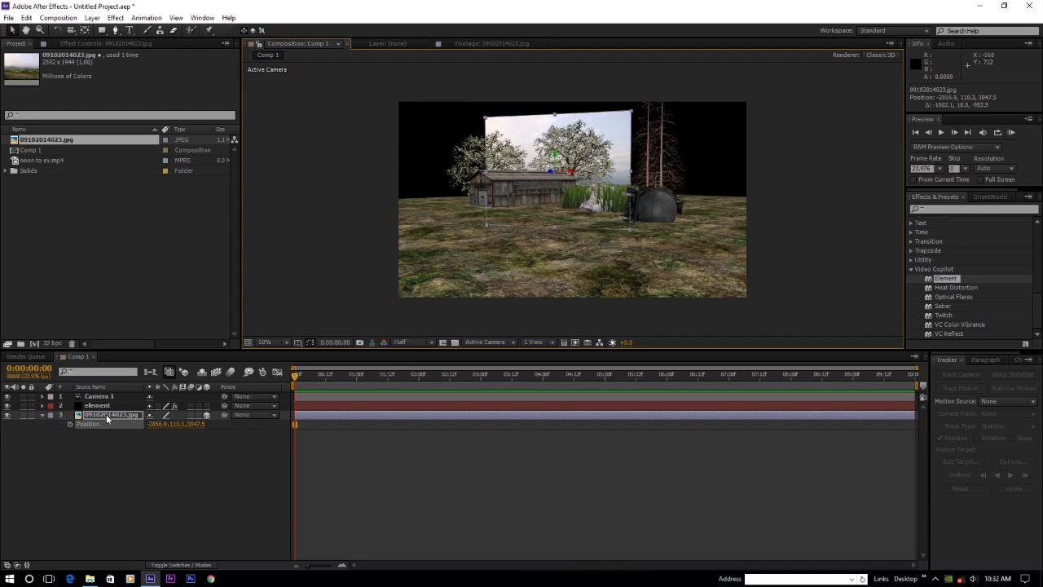
- Scale the 09102014023.jpg layer to 297% so it fills the background and raise it slightly in the frame
{"action": "key", "text": "shift+s"}
{"action": "left_click_drag", "start_coordinate": [163, 437], "coordinate": [270, 433]}
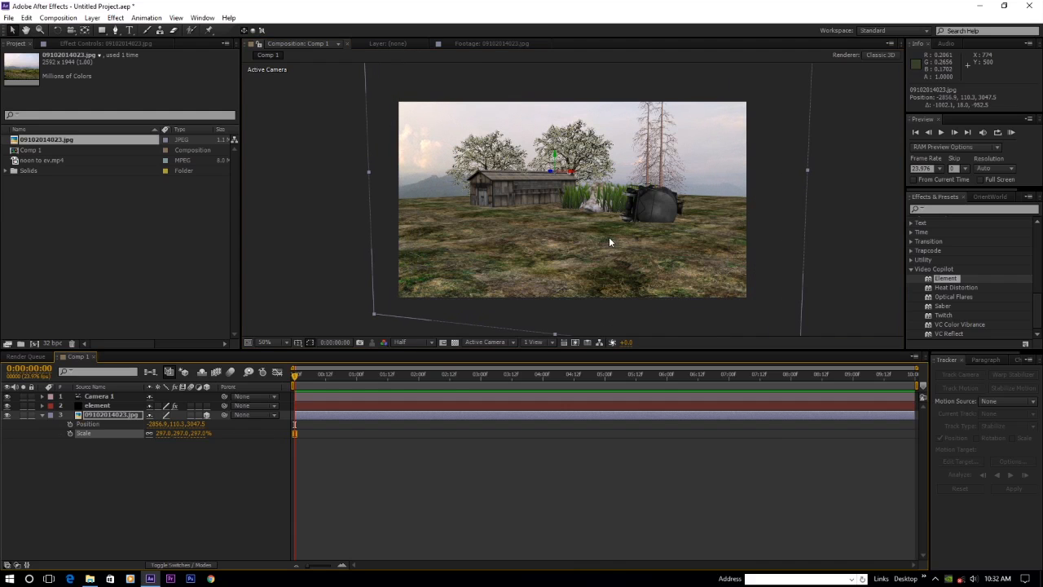
{"action": "mouse_move", "coordinate": [784, 318]}
{"action": "left_mouse_down"}
{"action": "mouse_move", "coordinate": [782, 294]}
{"action": "mouse_move", "coordinate": [785, 303]}
{"action": "left_mouse_up"}
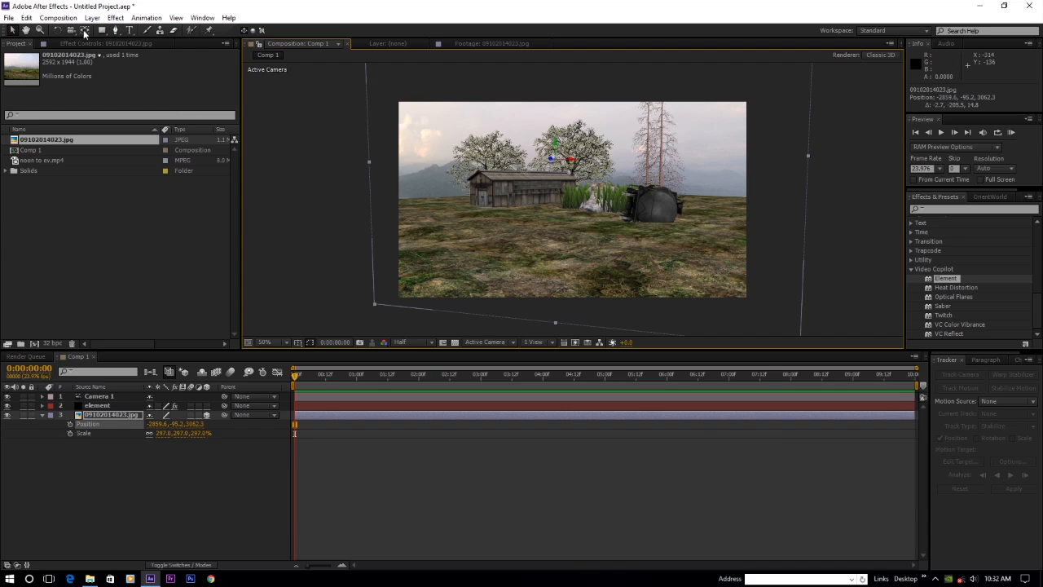
- Set the Y Rotation of the 09102014023.jpg layer to about -15°
{"action": "left_click", "coordinate": [87, 418]}
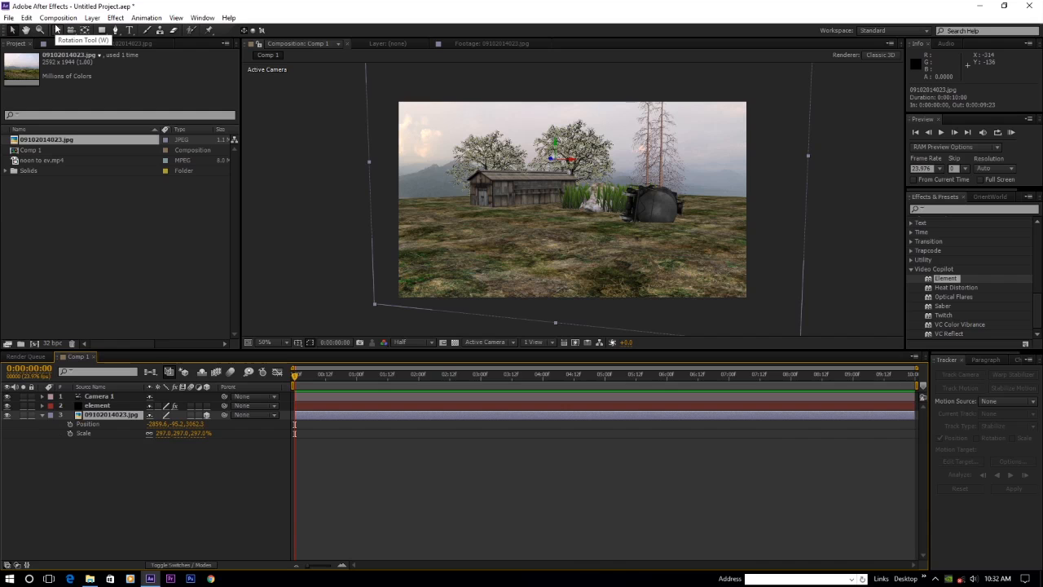
{"action": "key", "text": "shift+r"}
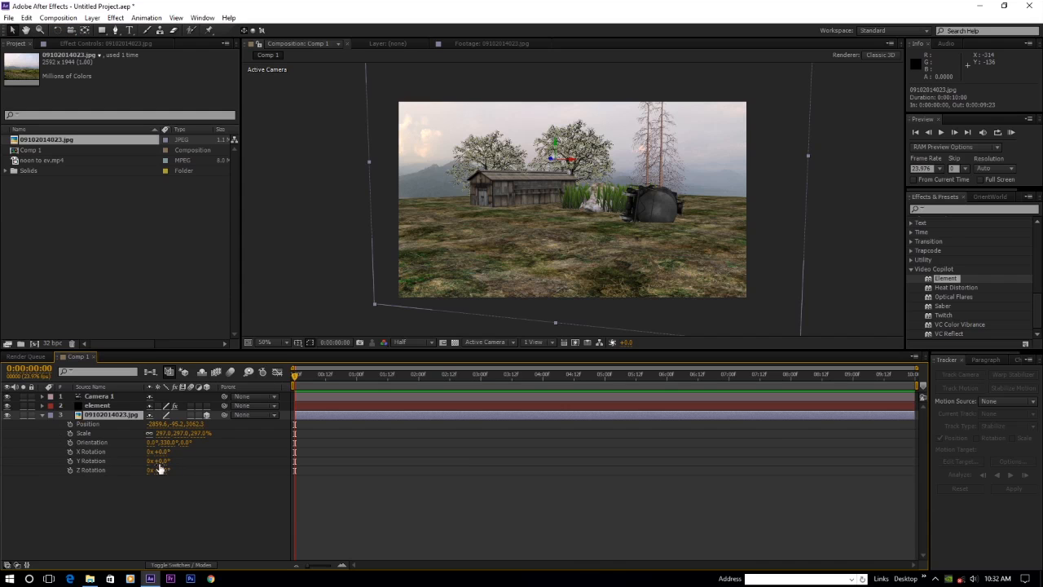
{"action": "left_click_drag", "start_coordinate": [159, 461], "coordinate": [143, 461]}
{"action": "key", "text": "Return"}
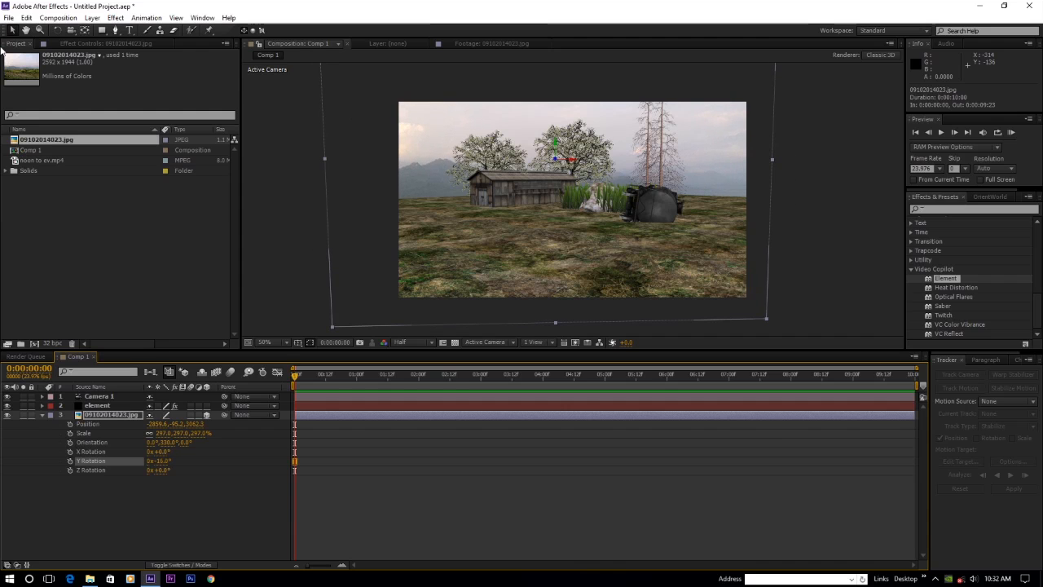
- Lower the 09102014023.jpg layer to position about -2950.9, 79.3, 2960.9 and collapse its properties
{"action": "left_click_drag", "start_coordinate": [751, 217], "coordinate": [743, 227]}
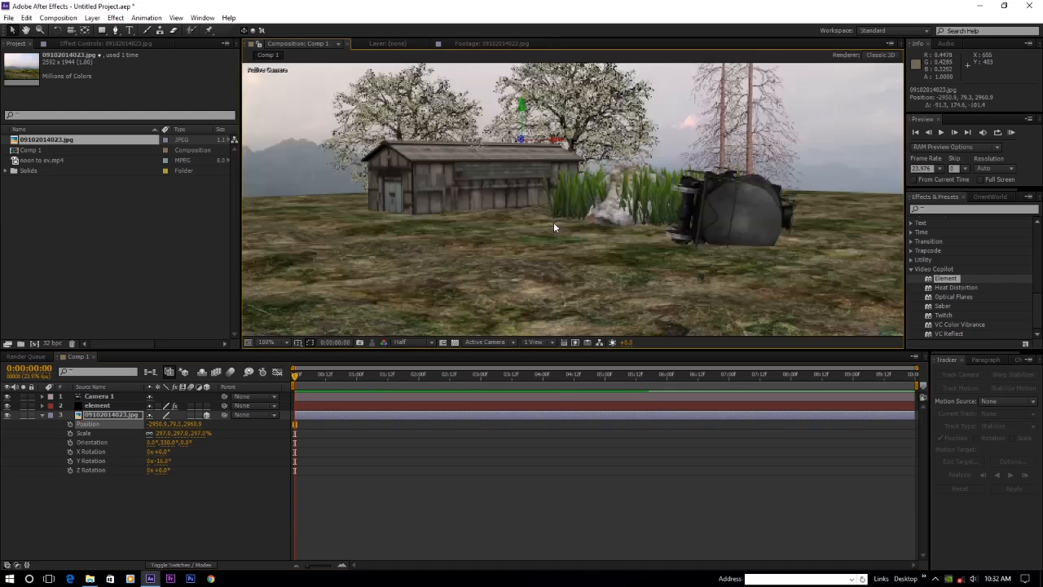
{"action": "scroll", "coordinate": [557, 221], "scroll_direction": "up", "scroll_amount": 1}
{"action": "scroll", "coordinate": [562, 220], "scroll_direction": "down", "scroll_amount": 1}
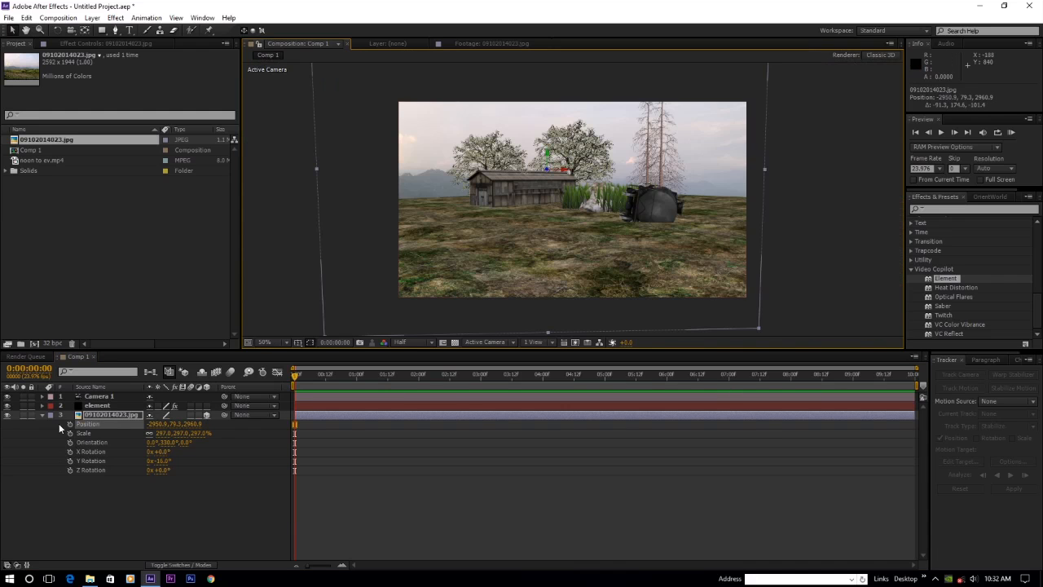
{"action": "left_click", "coordinate": [94, 416]}
{"action": "left_click", "coordinate": [45, 414]}
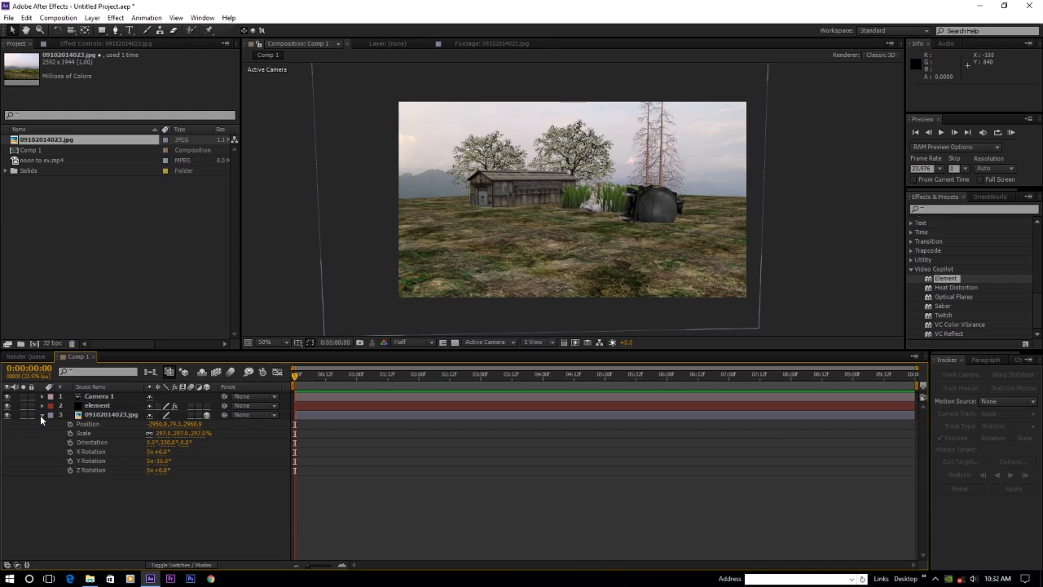
{"action": "left_click", "coordinate": [41, 415]}
- Show Camera 1's Point of Interest and copy the Z position value of the 09102014023.jpg layer
{"action": "left_click", "coordinate": [105, 398]}
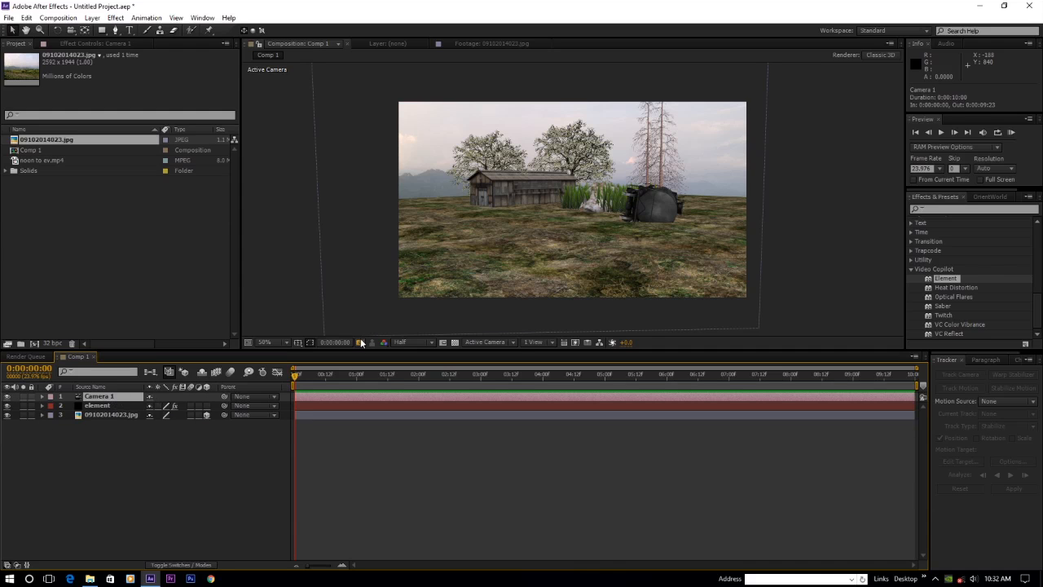
{"action": "left_click", "coordinate": [103, 405]}
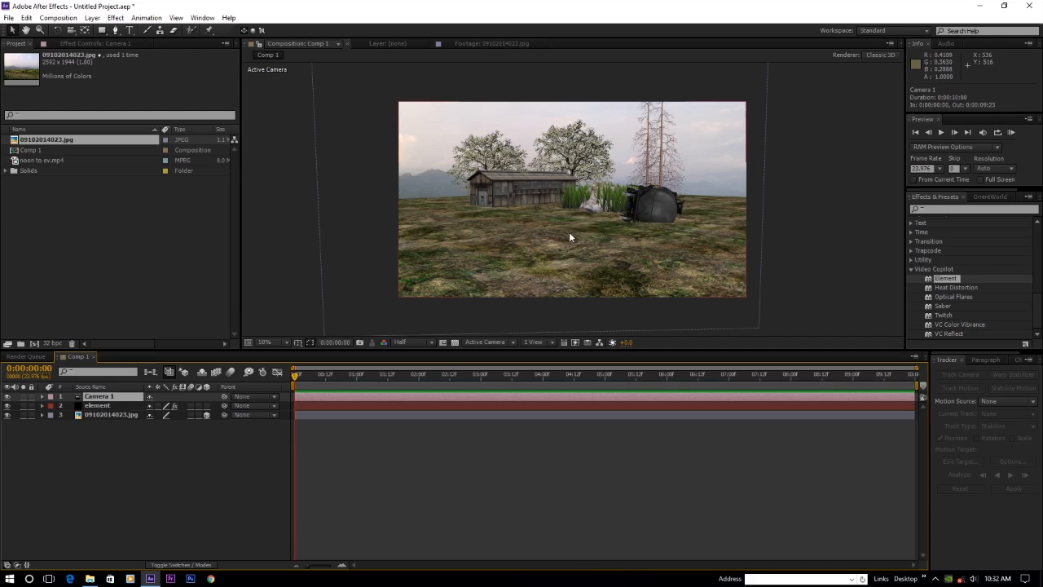
{"action": "key", "text": "a"}
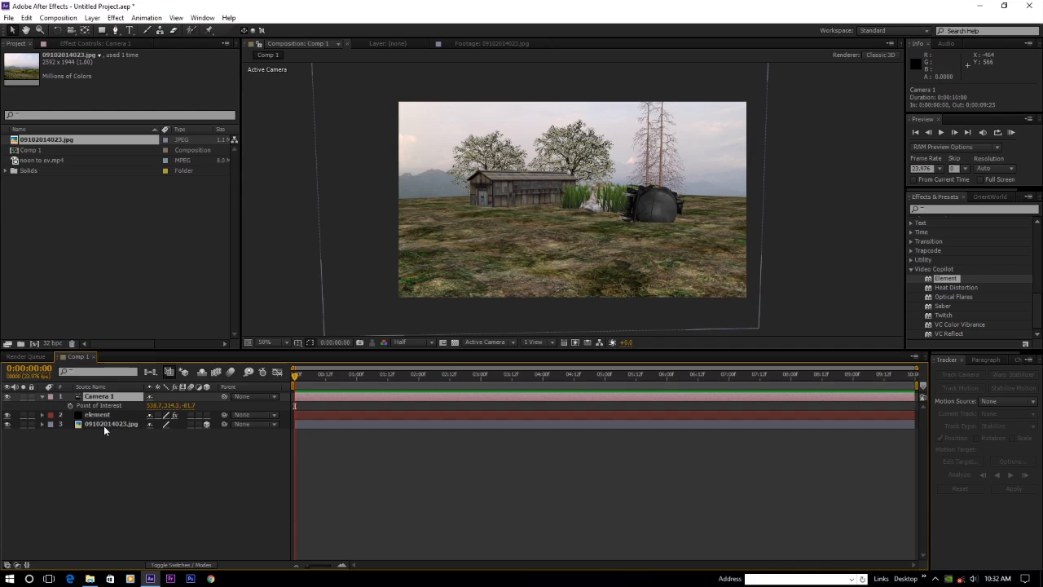
{"action": "left_click", "coordinate": [104, 424]}
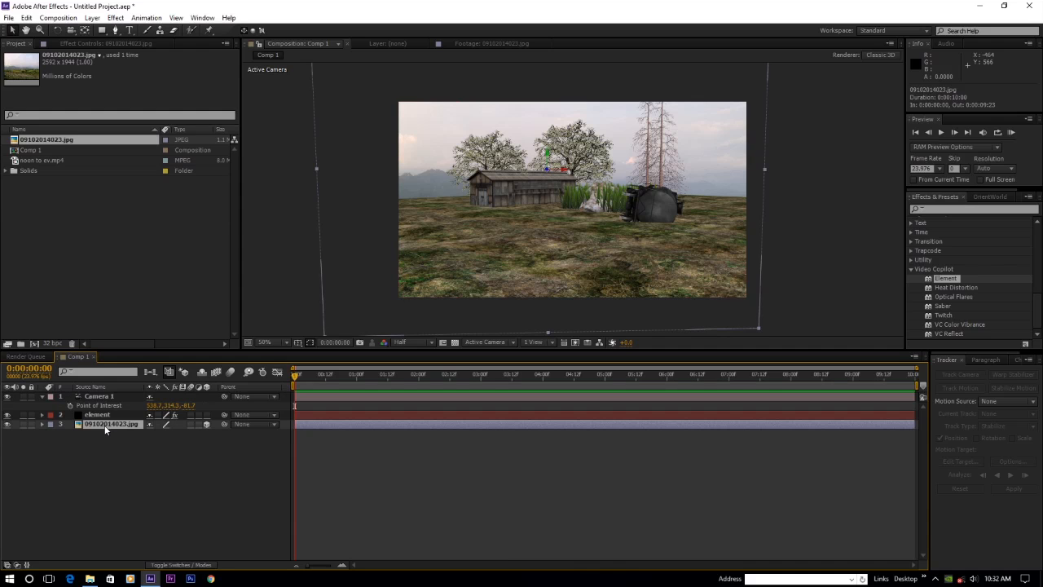
{"action": "key", "text": "p"}
{"action": "left_click", "coordinate": [193, 436]}
{"action": "key", "text": "ctrl+c"}
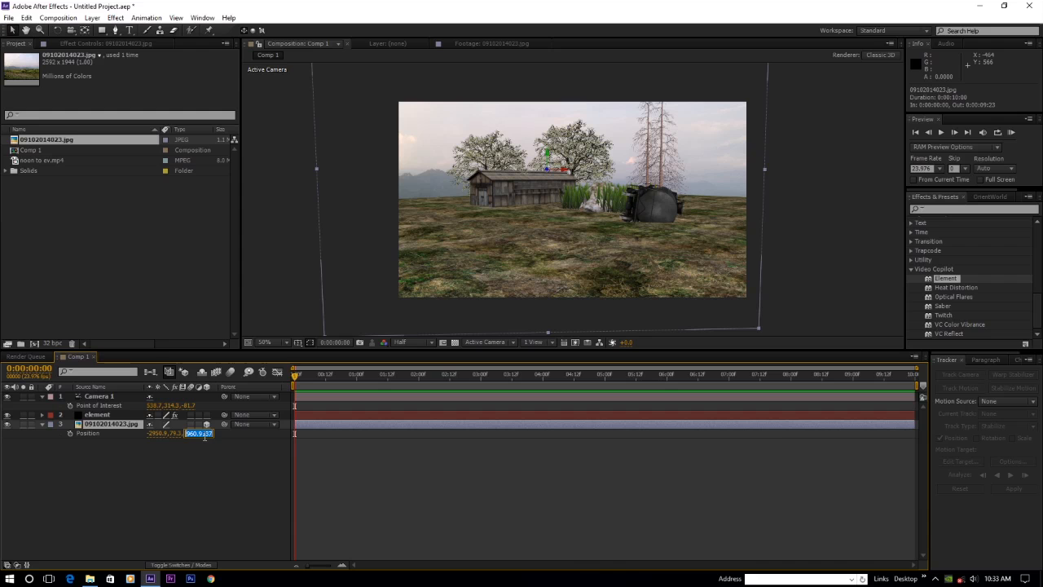
{"action": "left_click", "coordinate": [27, 18]}
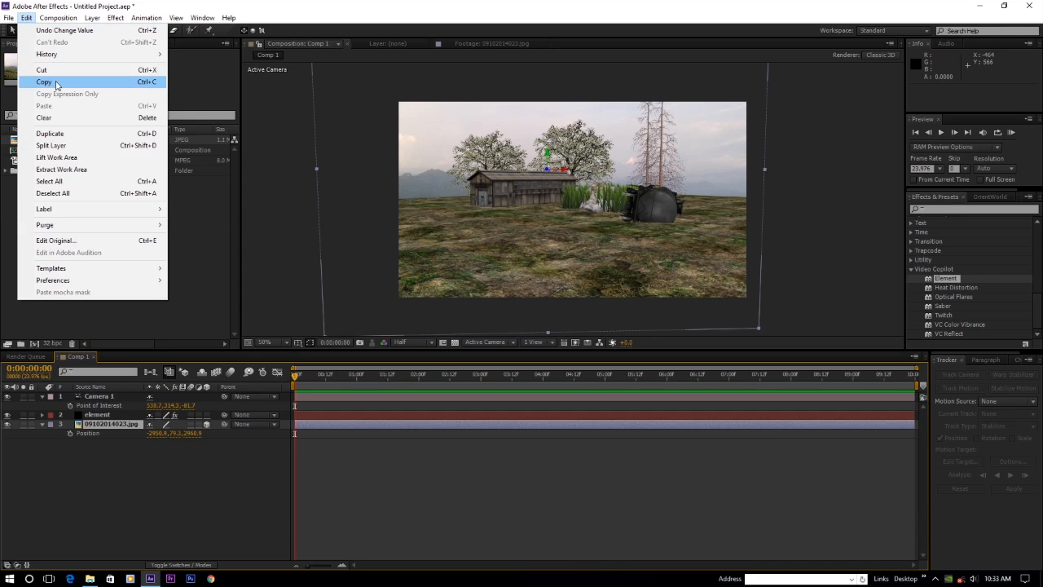
{"action": "left_click", "coordinate": [193, 433]}
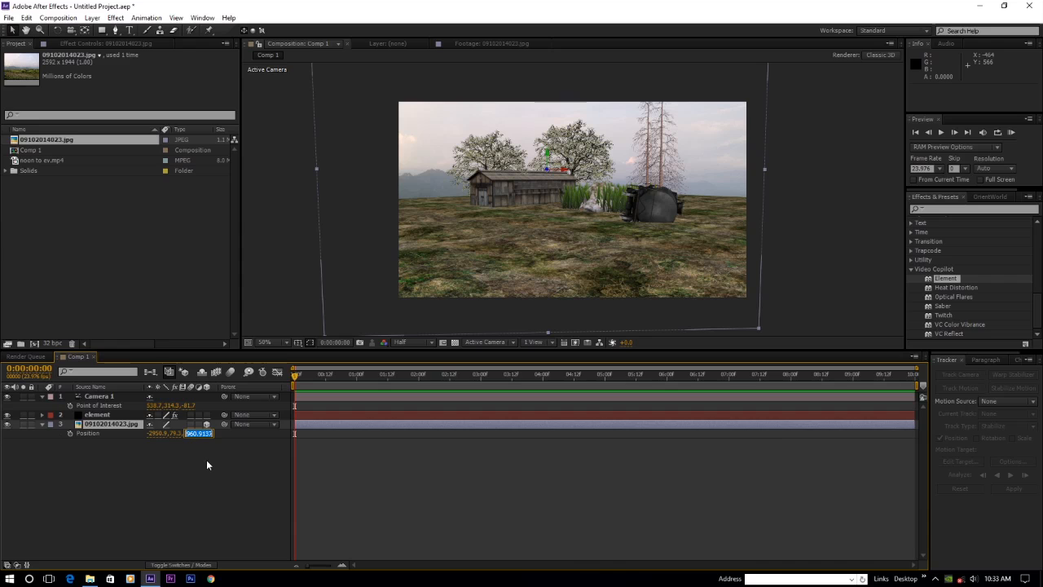
{"action": "left_click", "coordinate": [206, 461]}
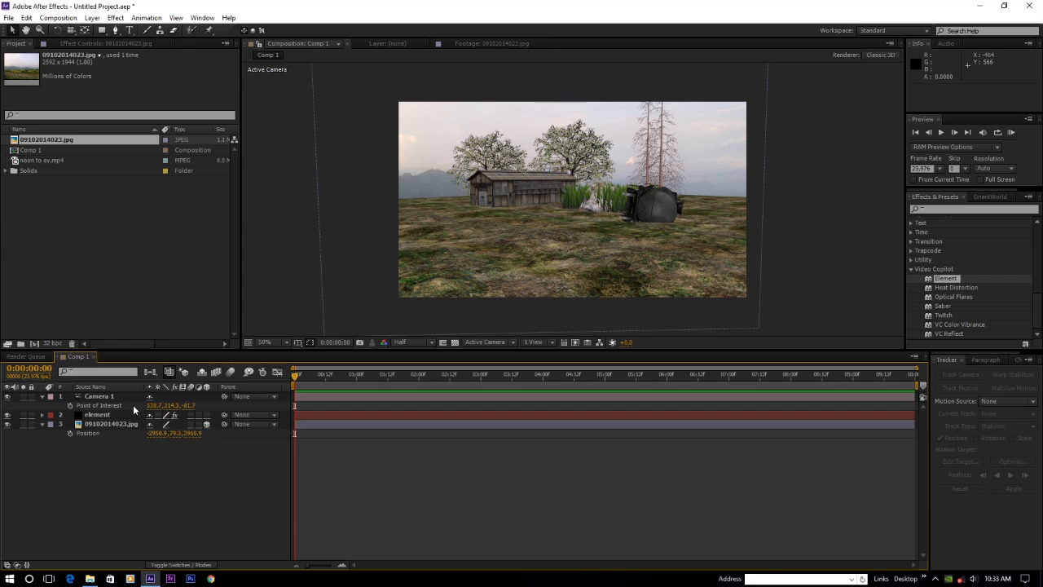
- Paste the copied value 2960.9 as the Z coordinate of Camera 1's Point of Interest
{"action": "left_click", "coordinate": [193, 405]}
{"action": "key", "text": "ctrl+v"}
{"action": "key", "text": "Return"}
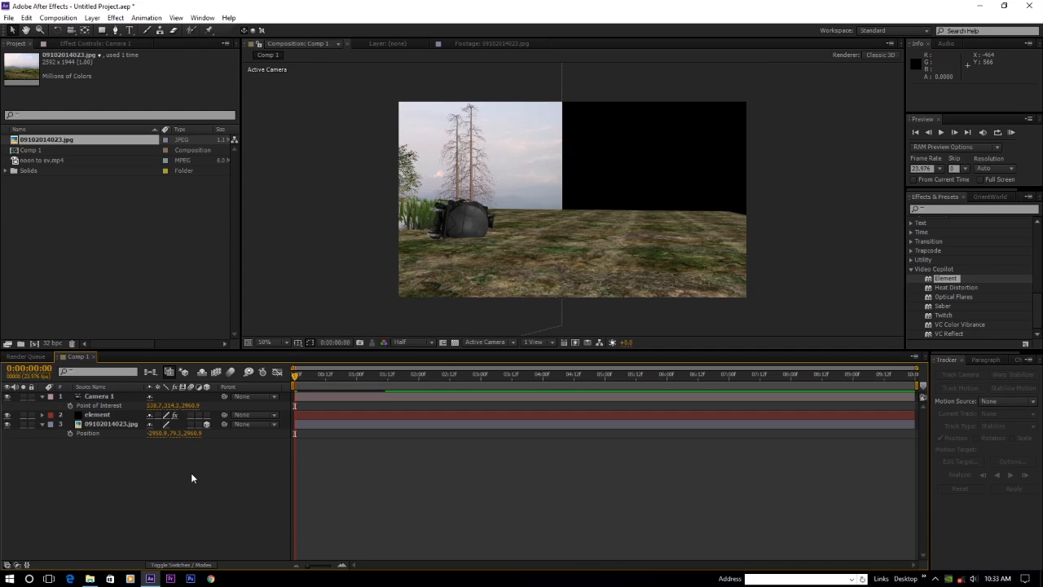
- Reveal Camera 1's rotation properties and set its Y Rotation to about -35° to reframe the hall, trees and tanker
{"action": "left_click", "coordinate": [94, 398]}
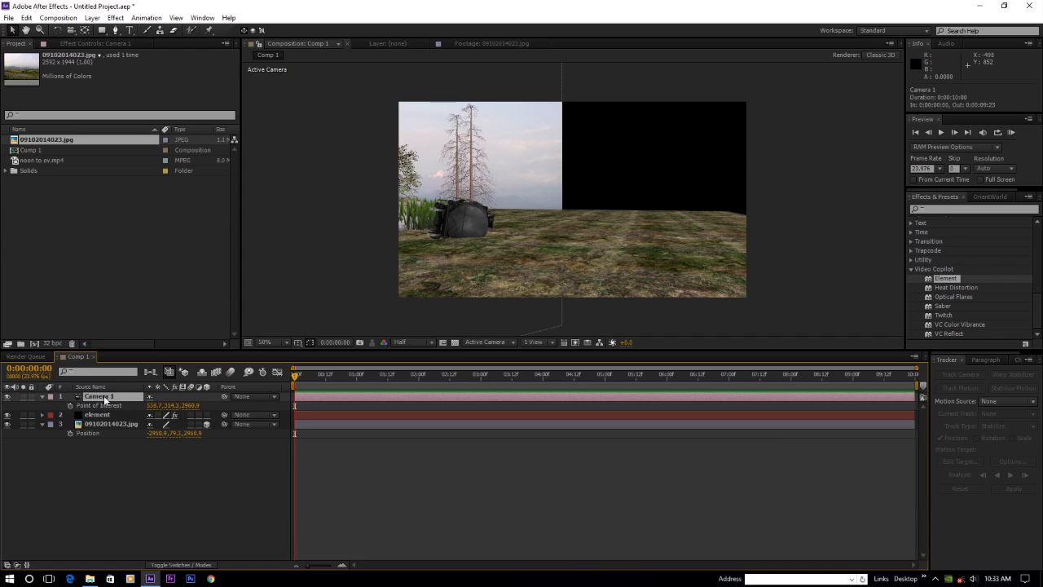
{"action": "key", "text": "r"}
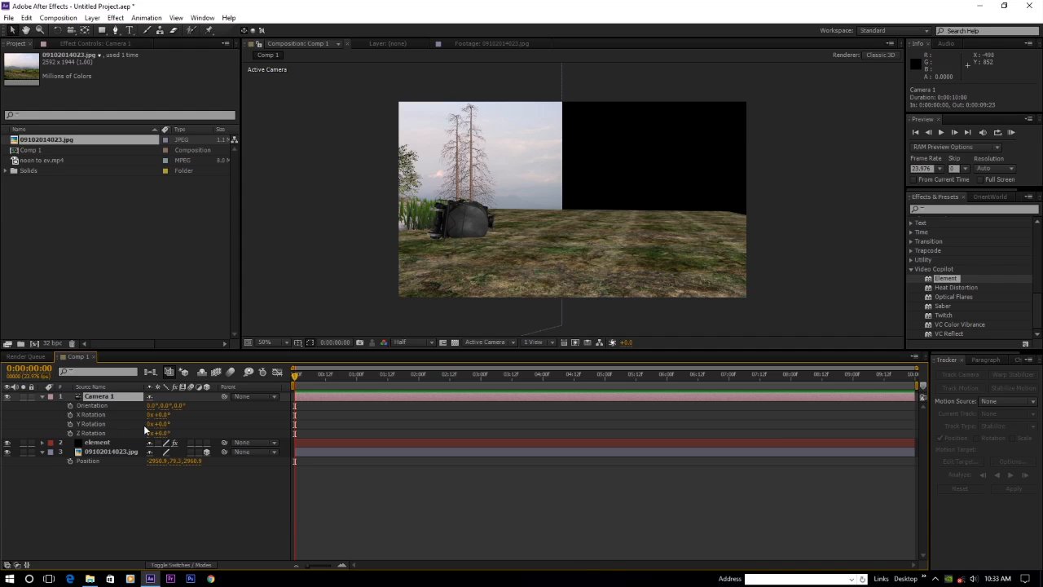
{"action": "left_click_drag", "start_coordinate": [162, 424], "coordinate": [127, 424]}
{"action": "left_click_drag", "start_coordinate": [157, 424], "coordinate": [146, 424]}
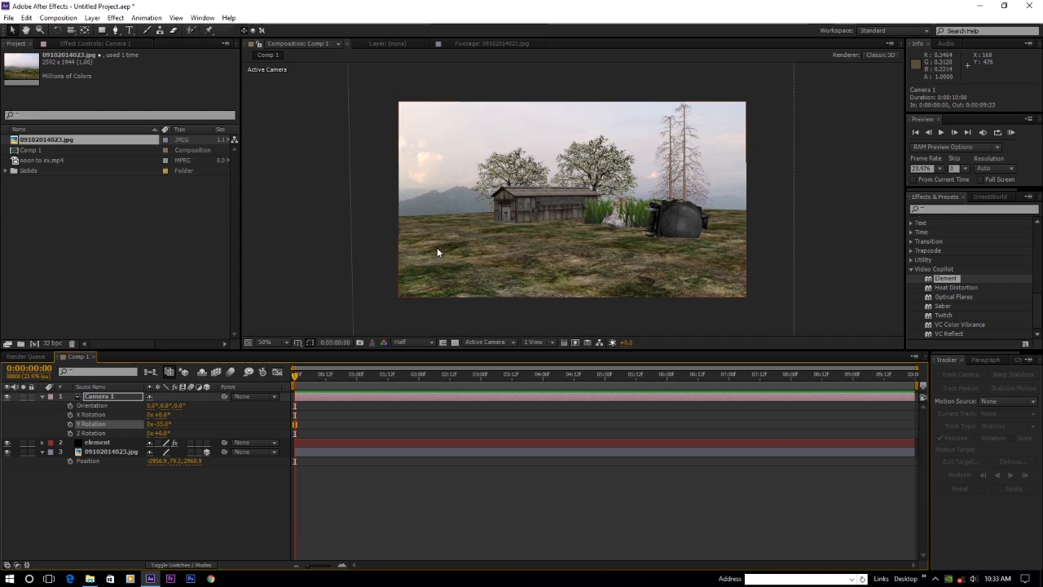
- Add a new null object to Comp 1 and make it a 3D layer
{"action": "left_click", "coordinate": [97, 399]}
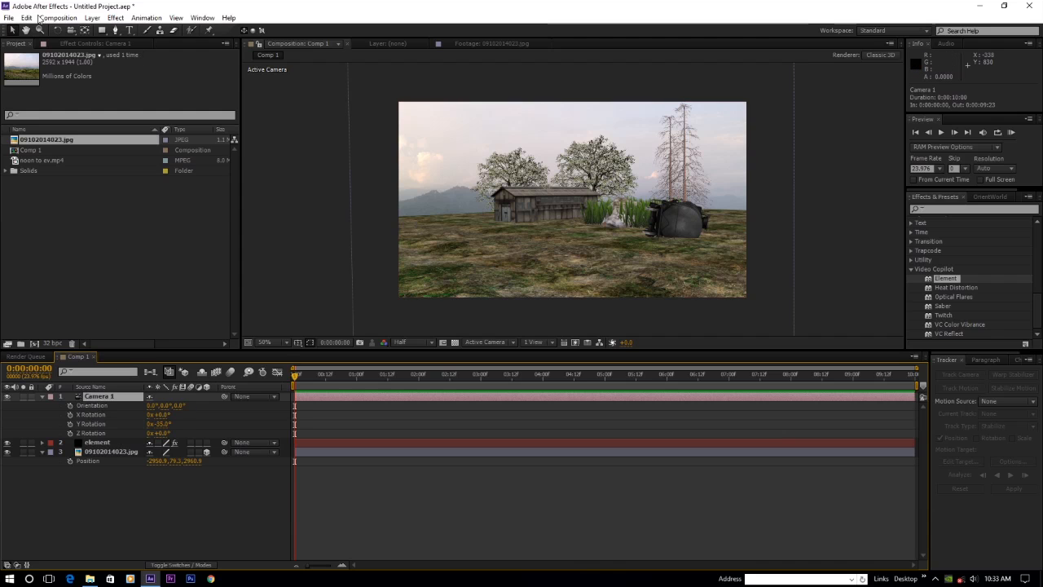
{"action": "left_click", "coordinate": [93, 18]}
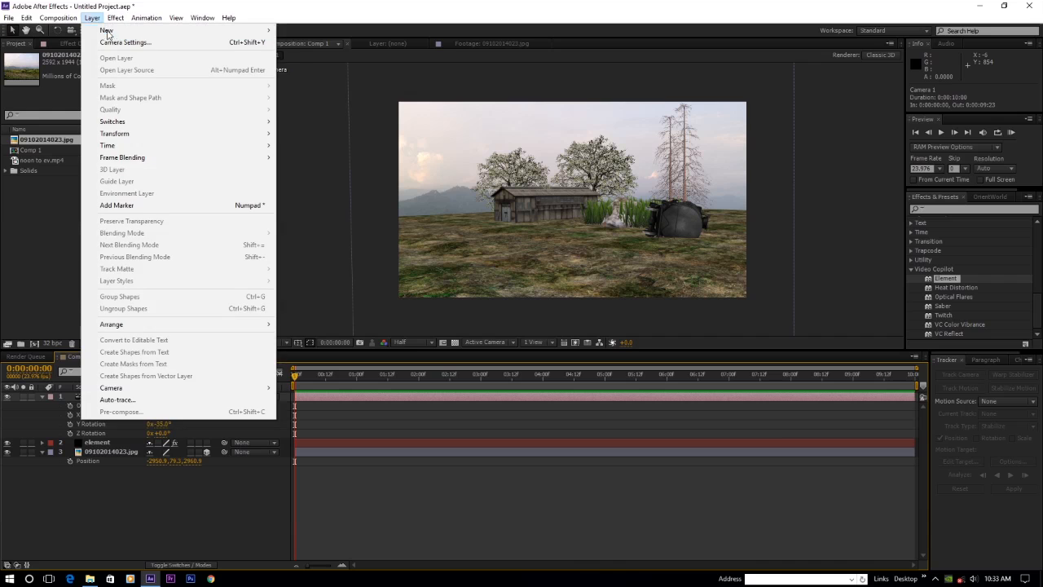
{"action": "mouse_move", "coordinate": [108, 33]}
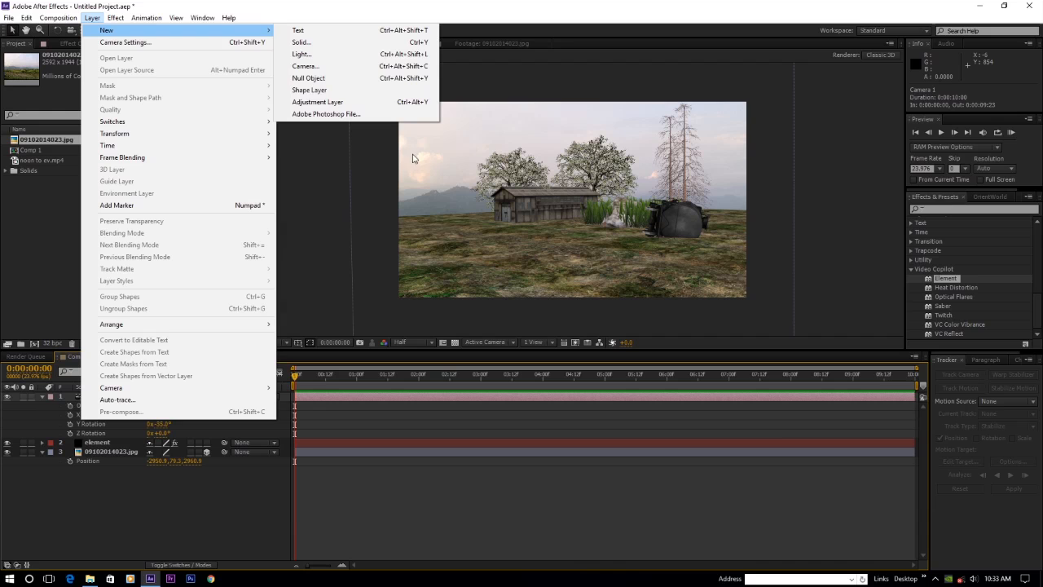
{"action": "left_click", "coordinate": [166, 509]}
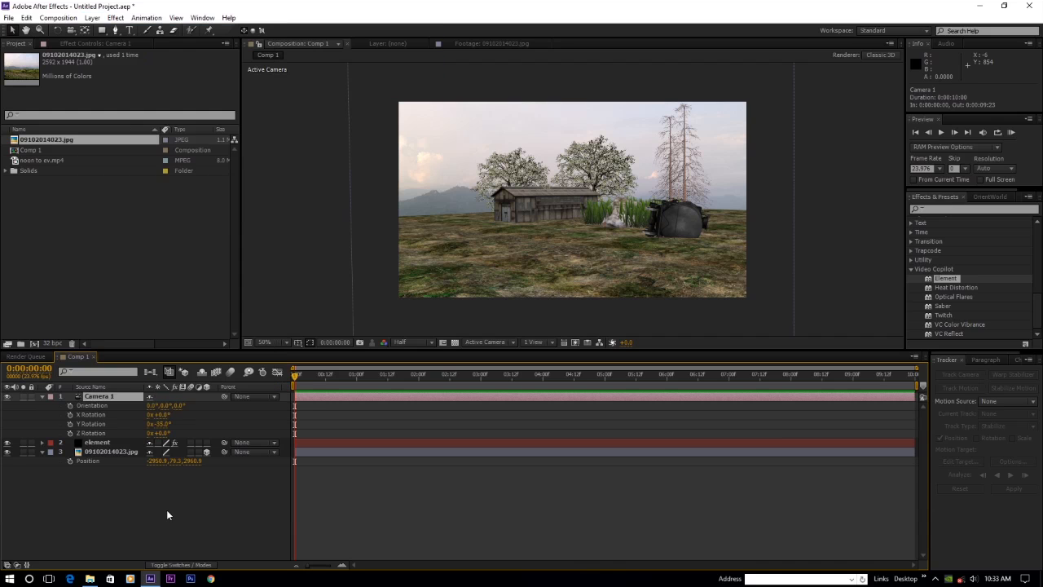
{"action": "left_click", "coordinate": [166, 509]}
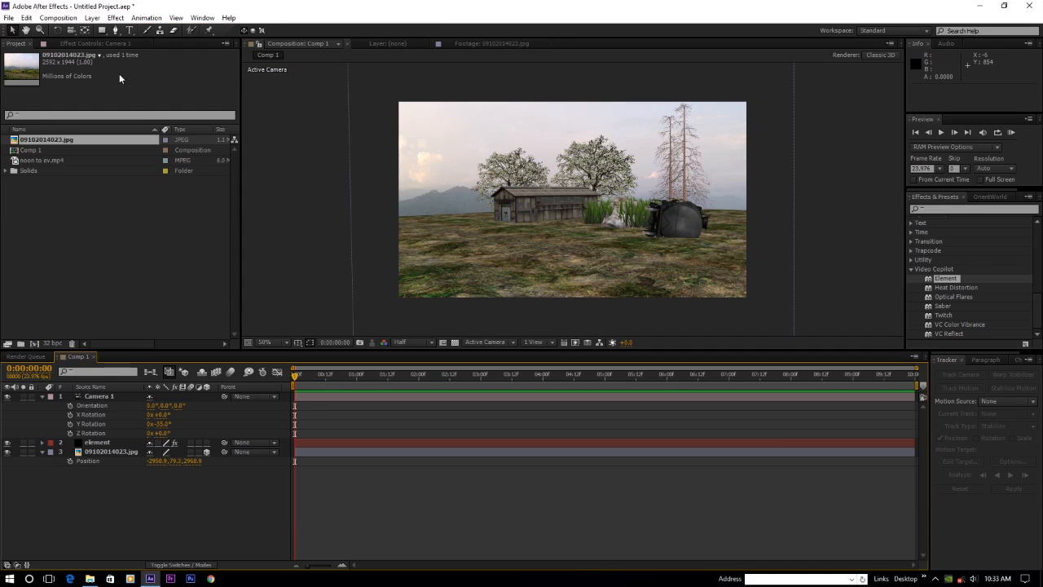
{"action": "left_click", "coordinate": [92, 17]}
{"action": "left_click", "coordinate": [310, 77]}
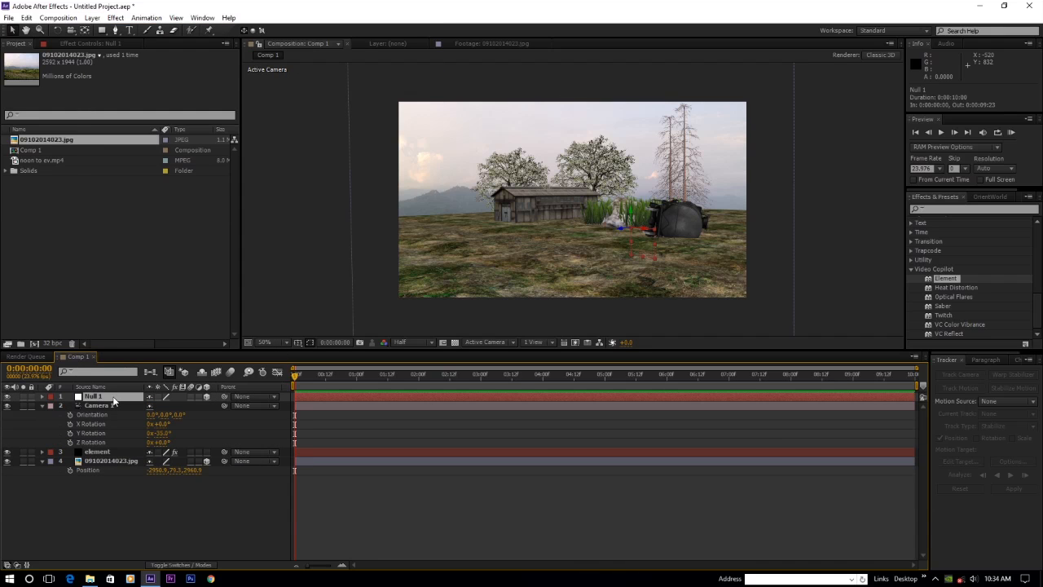
- Rename the null object as cam control and select the Camera 1 layer
{"action": "key", "text": "Return"}
{"action": "type", "text": "Ca"}
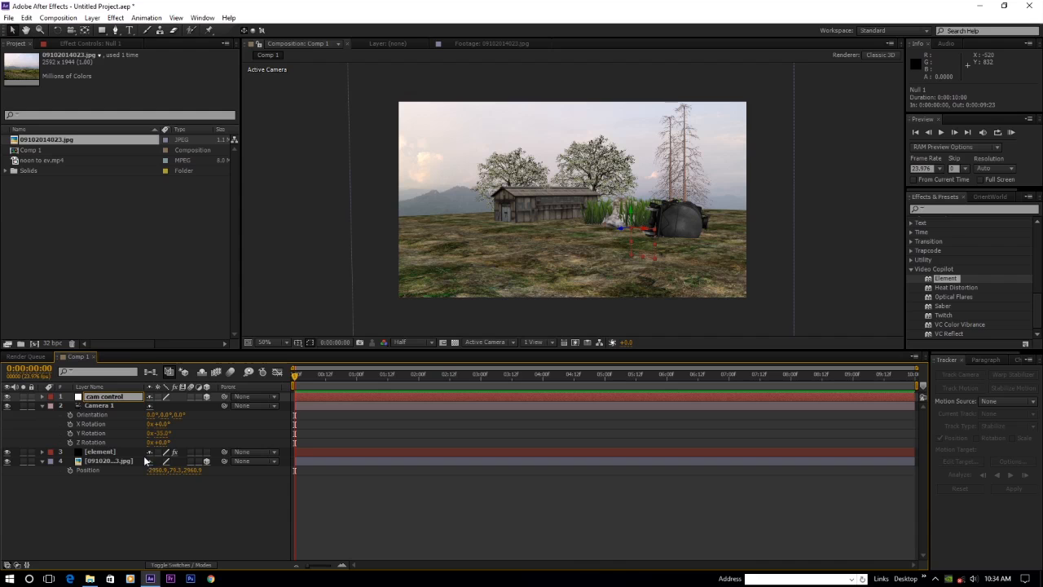
{"action": "left_click", "coordinate": [137, 525]}
{"action": "left_click", "coordinate": [88, 405]}
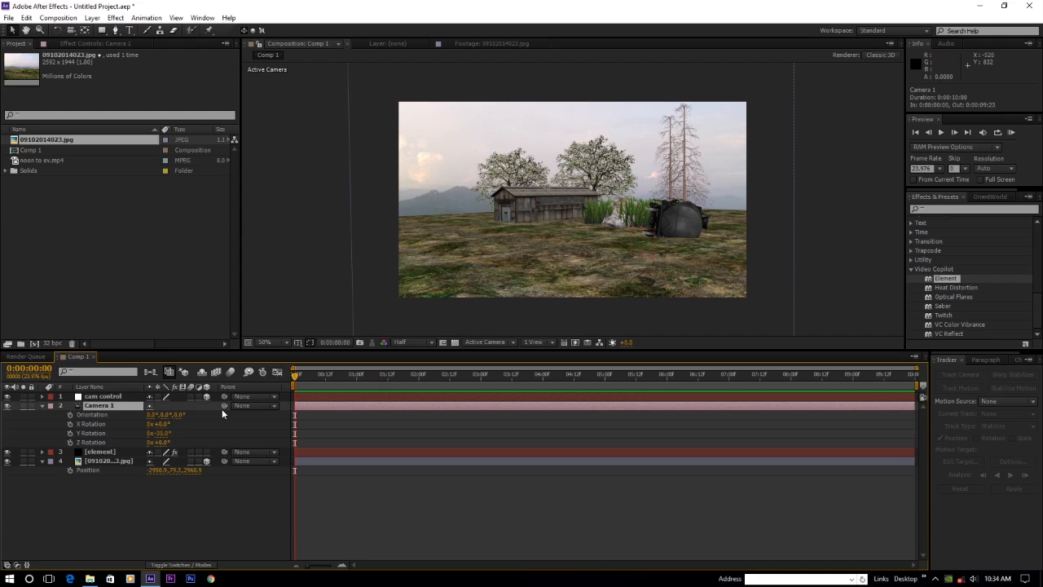
- Parent Camera 1 to the cam control null, set the null's Position to 642, 360, 48, and collapse both layers
{"action": "left_click_drag", "start_coordinate": [224, 405], "coordinate": [112, 397]}
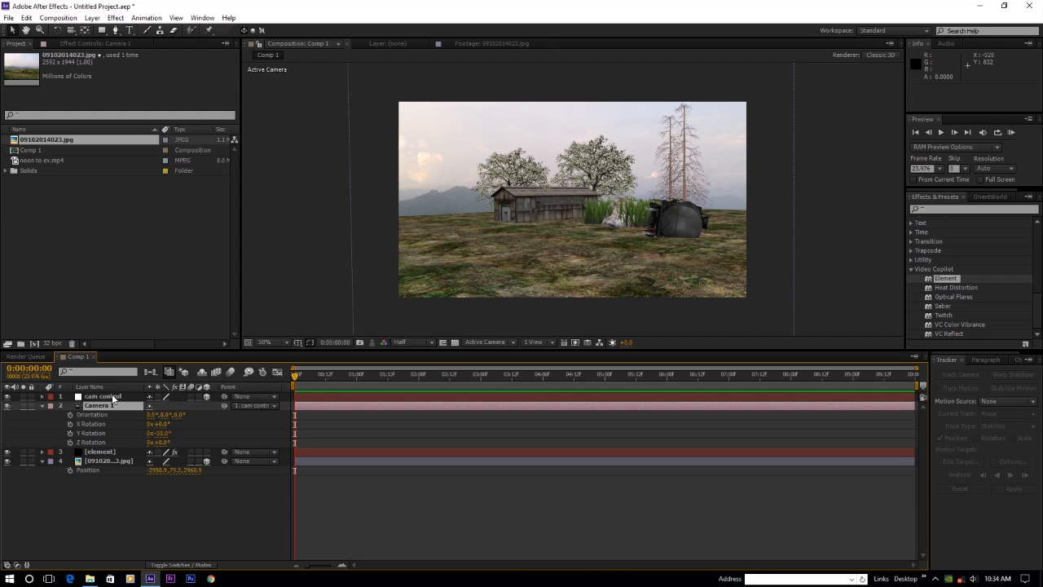
{"action": "left_click", "coordinate": [113, 397]}
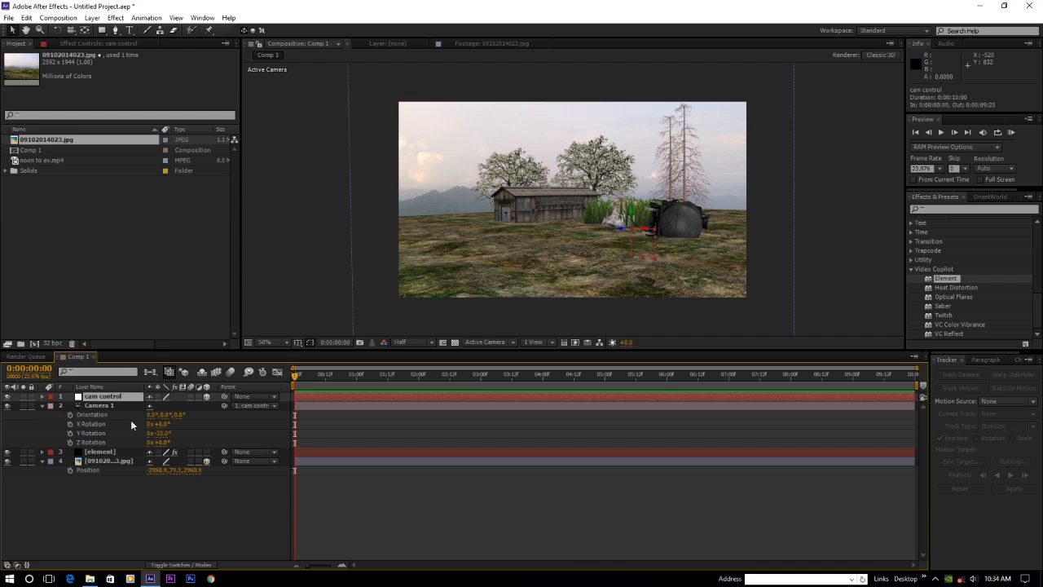
{"action": "key", "text": "p"}
{"action": "left_click_drag", "start_coordinate": [187, 406], "coordinate": [226, 406]}
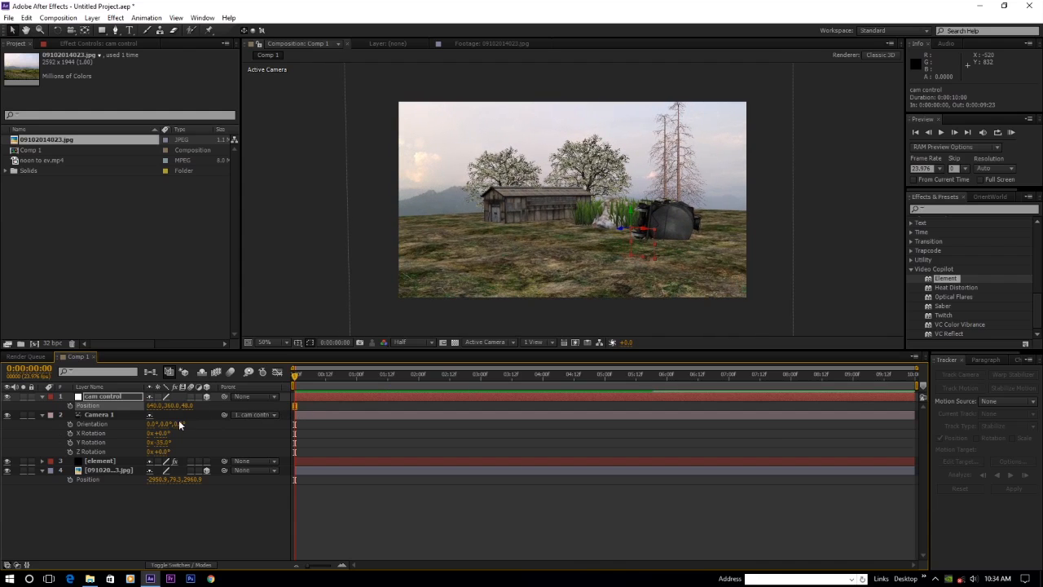
{"action": "mouse_move", "coordinate": [153, 405]}
{"action": "left_mouse_down"}
{"action": "mouse_move", "coordinate": [24, 406]}
{"action": "mouse_move", "coordinate": [226, 405]}
{"action": "mouse_move", "coordinate": [145, 406]}
{"action": "mouse_move", "coordinate": [155, 406]}
{"action": "left_mouse_up"}
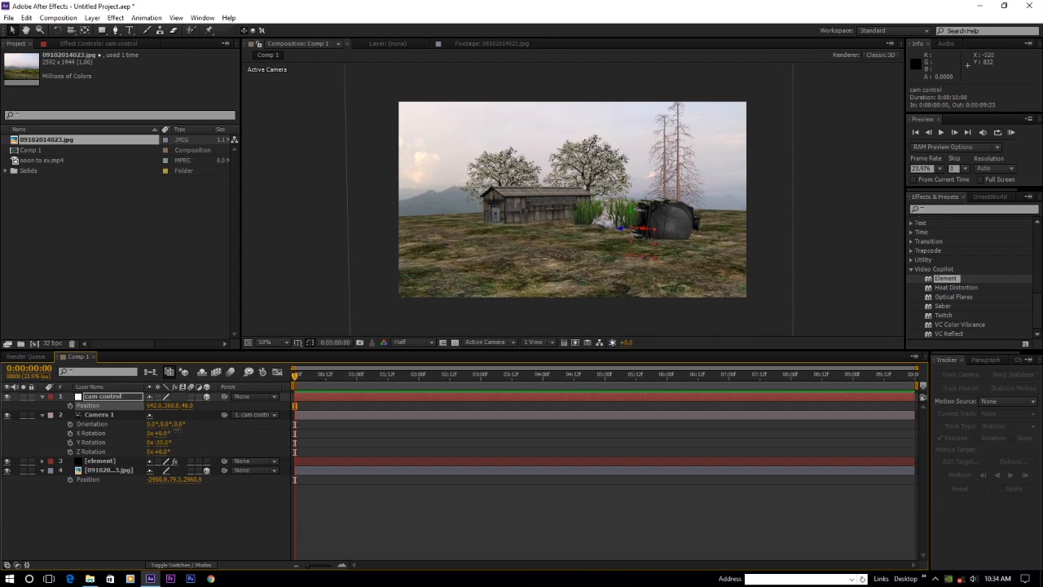
{"action": "left_click", "coordinate": [43, 397]}
{"action": "left_click", "coordinate": [41, 405]}
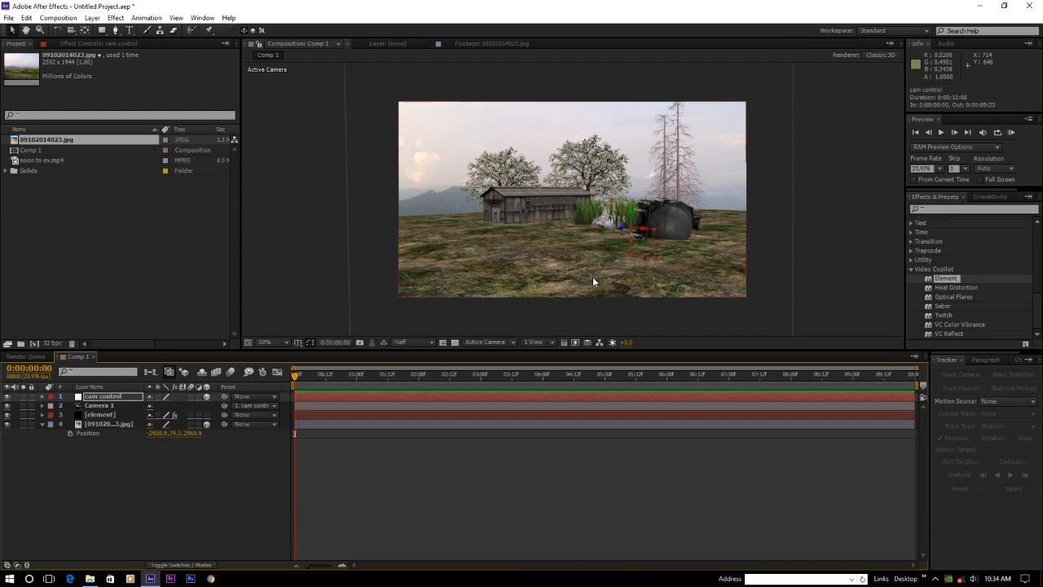
- Add a Parallel light named sun with an Intensity of 200%
{"action": "scroll", "coordinate": [592, 261], "scroll_direction": "up", "scroll_amount": 2}
{"action": "scroll", "coordinate": [591, 244], "scroll_direction": "down", "scroll_amount": 2}
{"action": "scroll", "coordinate": [591, 245], "scroll_direction": "up", "scroll_amount": 2}
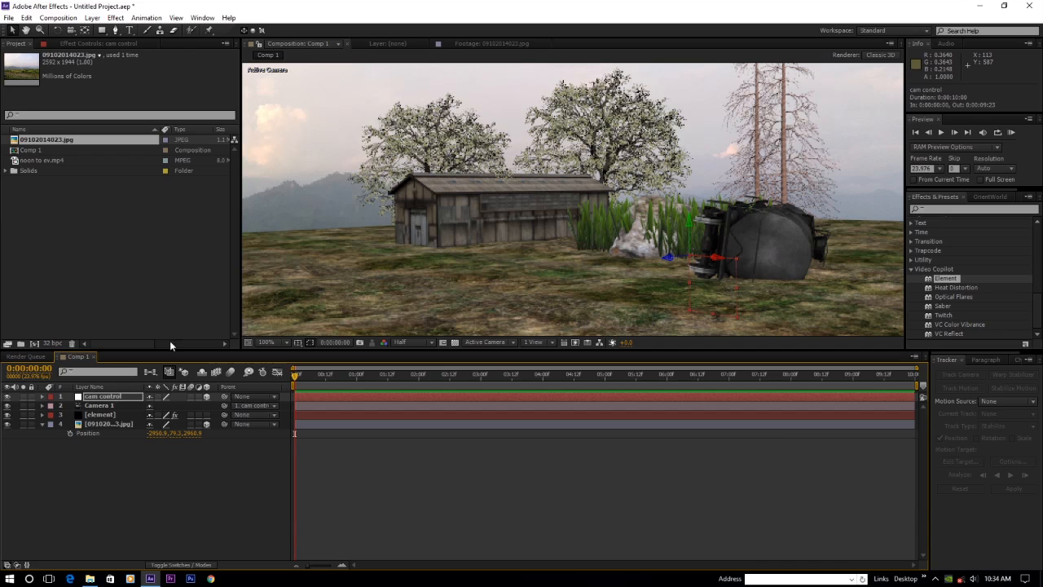
{"action": "left_click", "coordinate": [92, 18]}
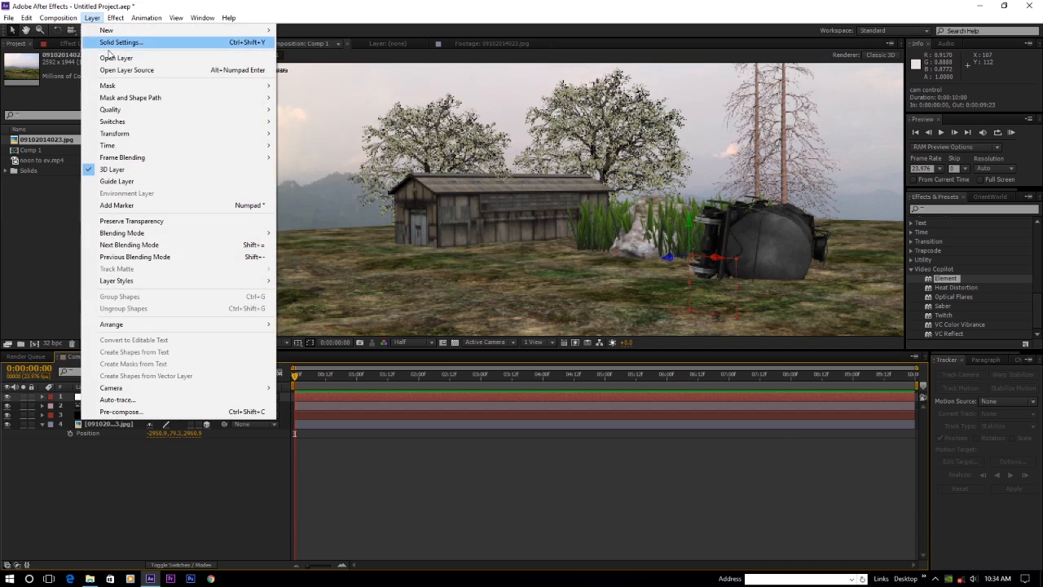
{"action": "mouse_move", "coordinate": [120, 33]}
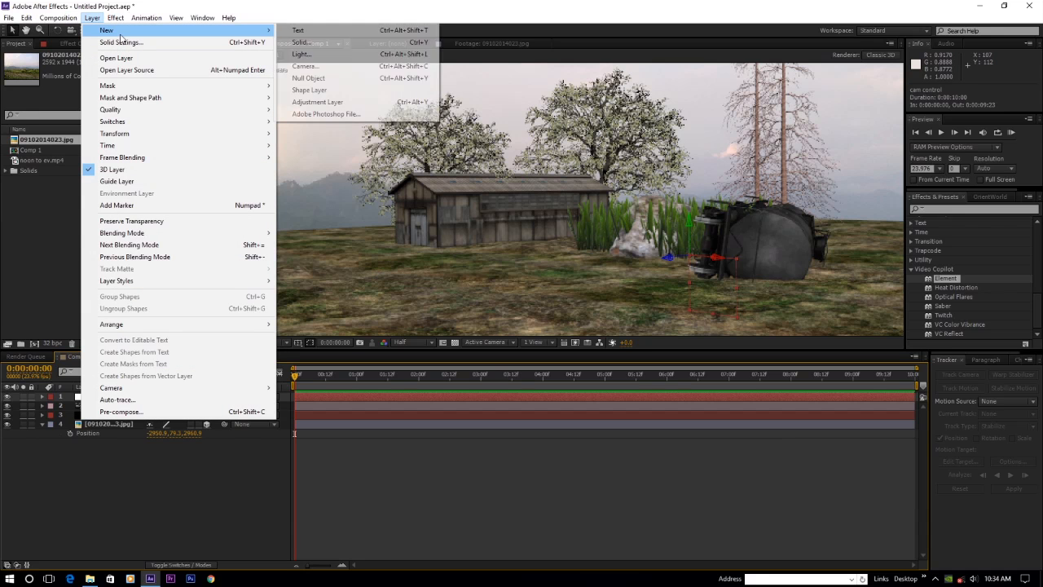
{"action": "left_click", "coordinate": [316, 56]}
{"action": "left_click", "coordinate": [138, 155]}
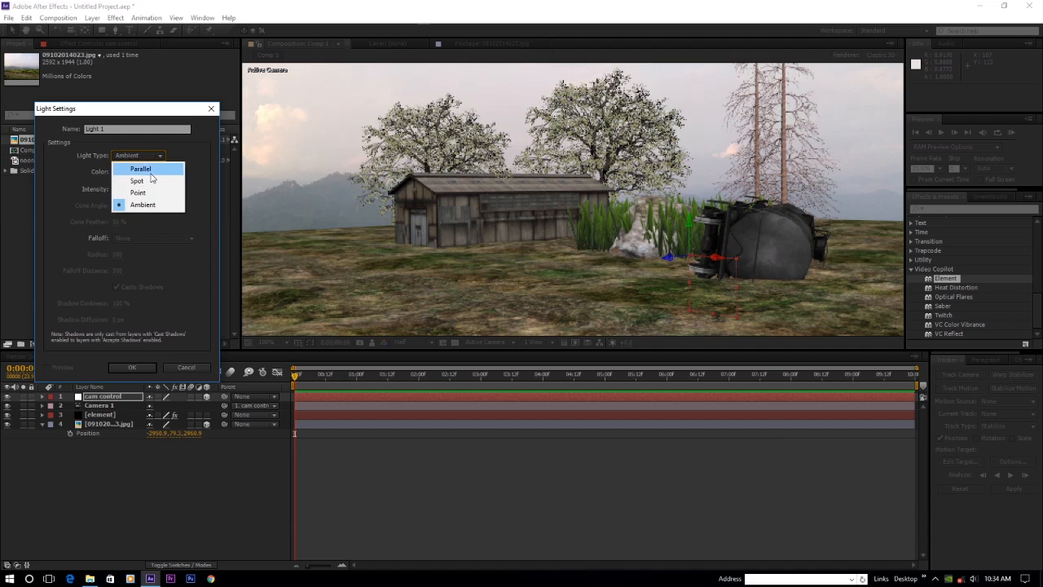
{"action": "left_click", "coordinate": [151, 174]}
{"action": "left_click_drag", "start_coordinate": [106, 128], "coordinate": [79, 129]}
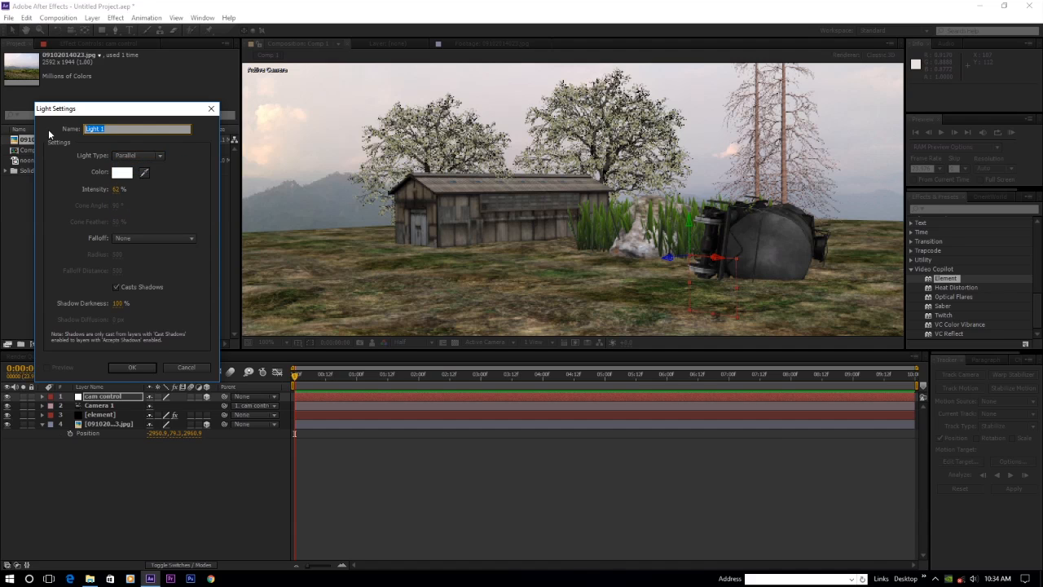
{"action": "type", "text": "sun"}
{"action": "left_click", "coordinate": [115, 188]}
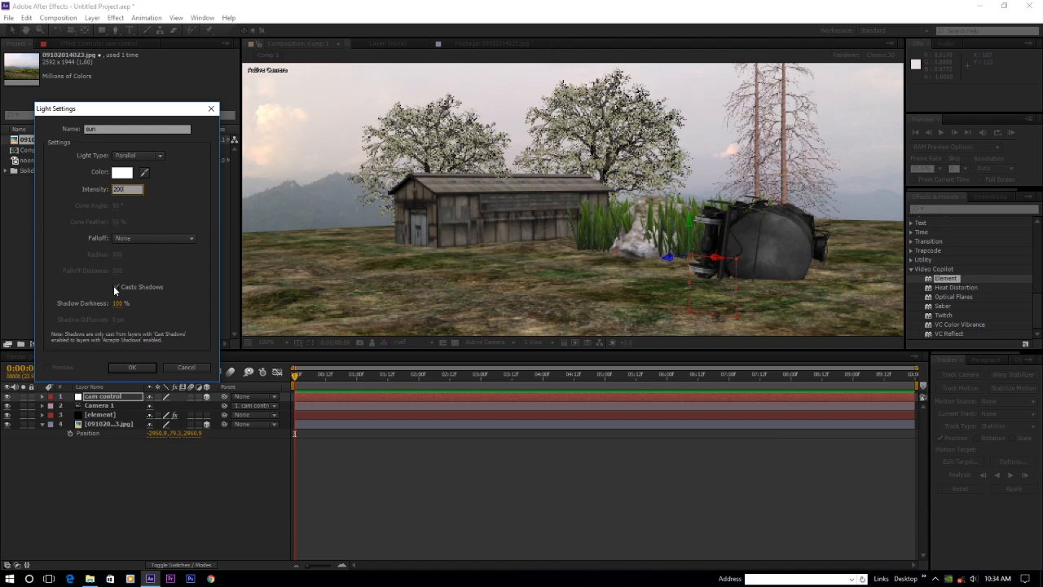
{"action": "left_click", "coordinate": [136, 367]}
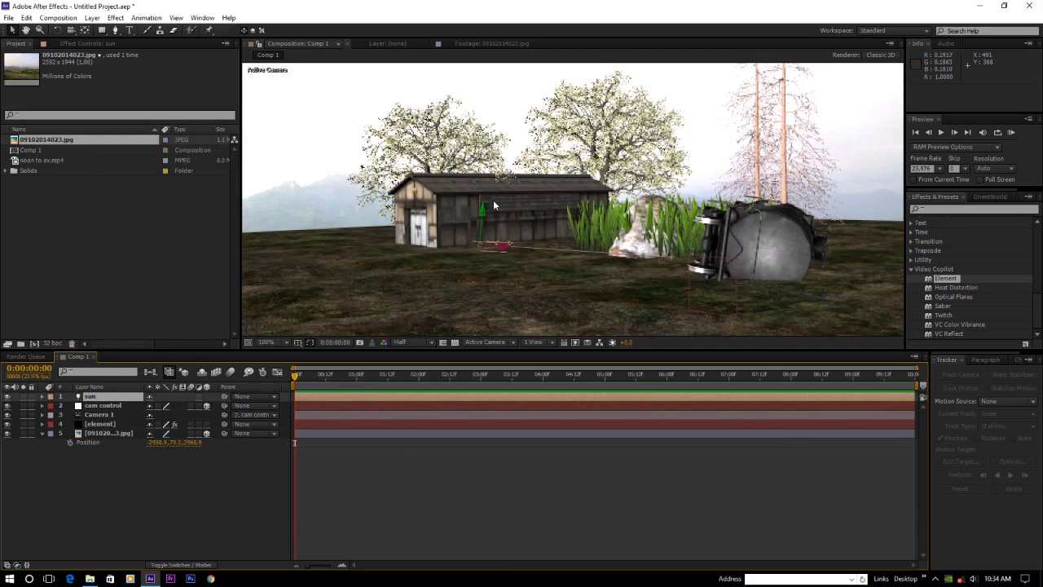
- Reveal the Material Options of the 09102014023.jpg sky layer and switch Accepts Lights off
{"action": "scroll", "coordinate": [559, 202], "scroll_direction": "down", "scroll_amount": 1}
{"action": "scroll", "coordinate": [559, 202], "scroll_direction": "up", "scroll_amount": 1}
{"action": "scroll", "coordinate": [559, 202], "scroll_direction": "down", "scroll_amount": 1}
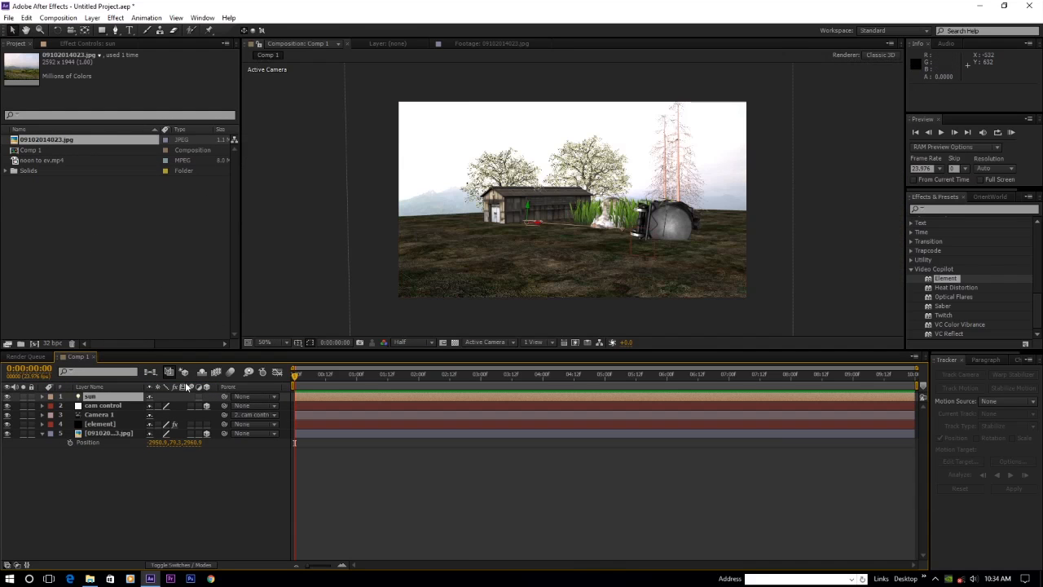
{"action": "left_click", "coordinate": [109, 434]}
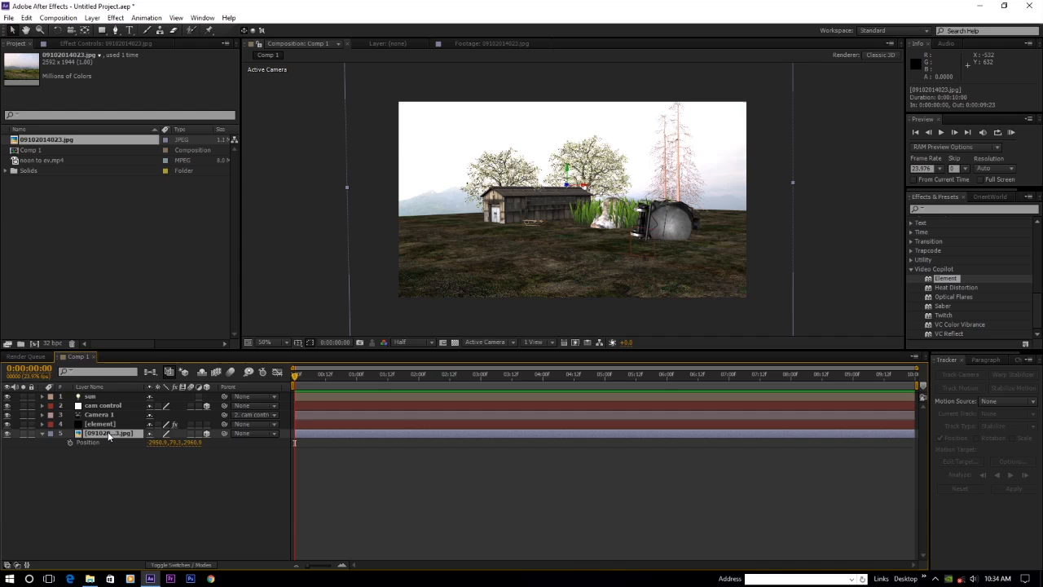
{"action": "key", "text": "a"}
{"action": "key", "text": "a"}
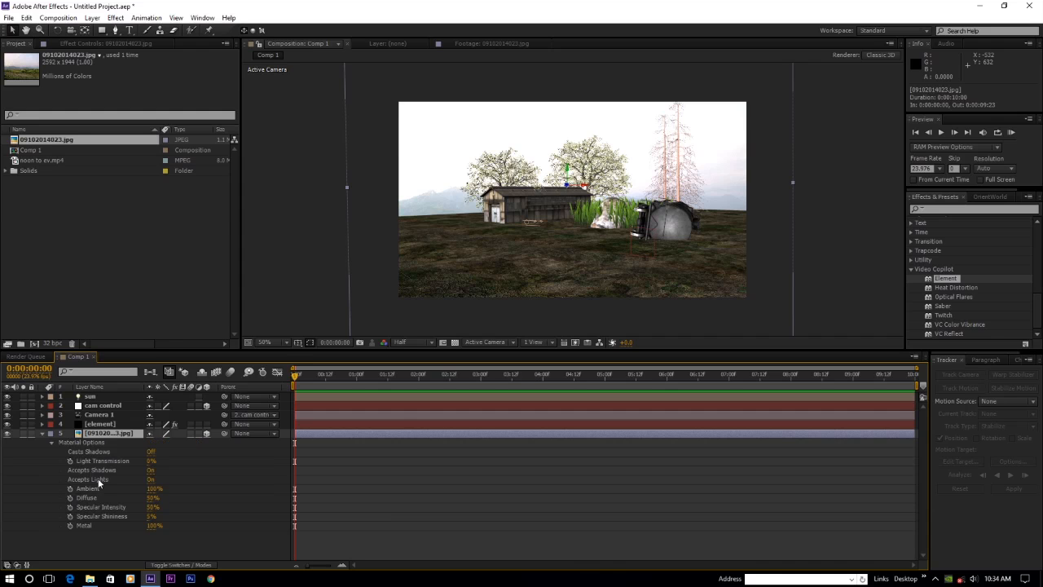
{"action": "left_click", "coordinate": [150, 479]}
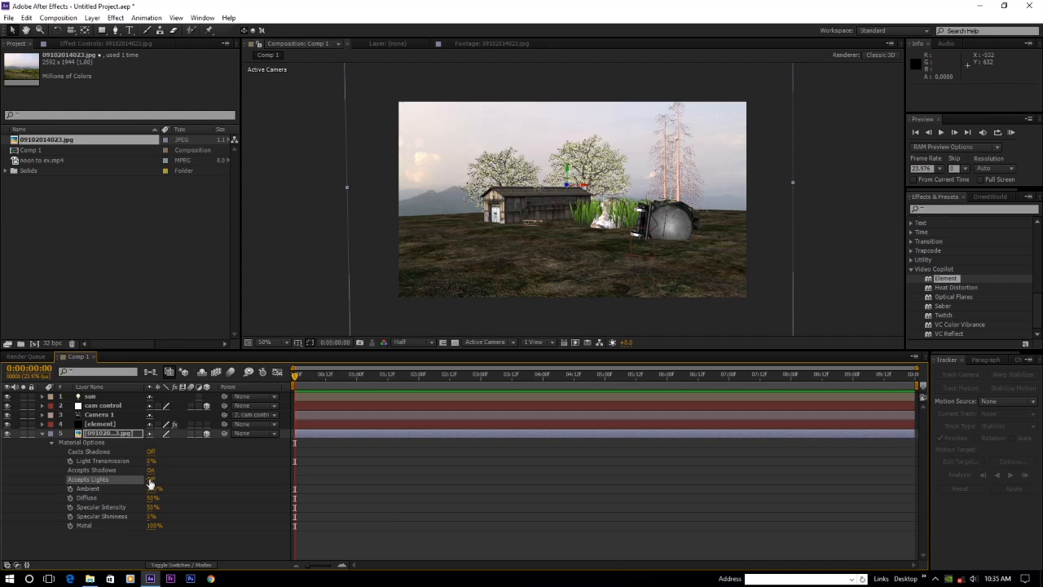
- Reveal the sun light's Position and set it to about -2546.7, -743.3, -784.4, high behind the camera's subject
{"action": "left_click", "coordinate": [98, 398]}
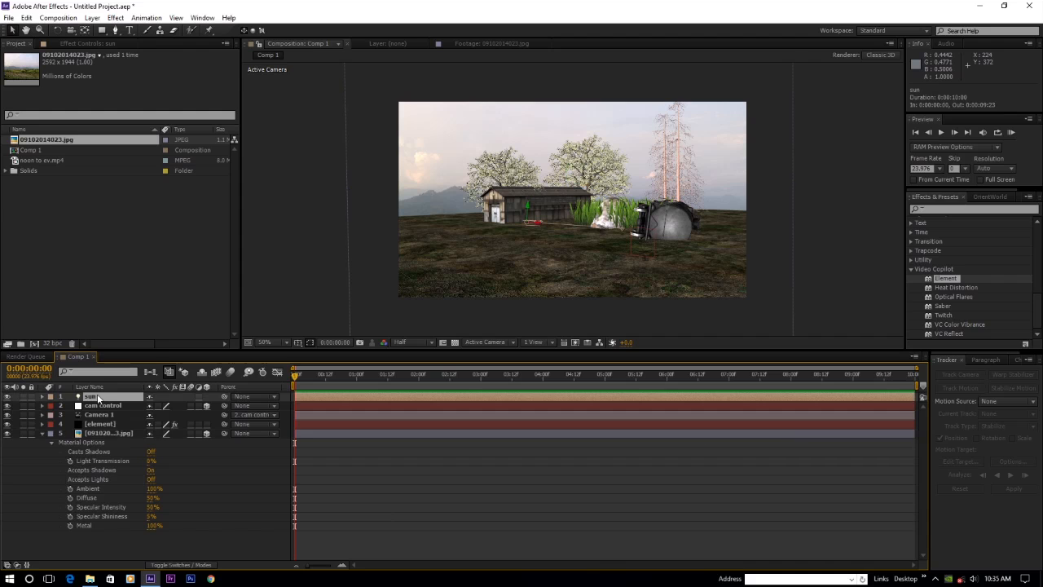
{"action": "key", "text": "p"}
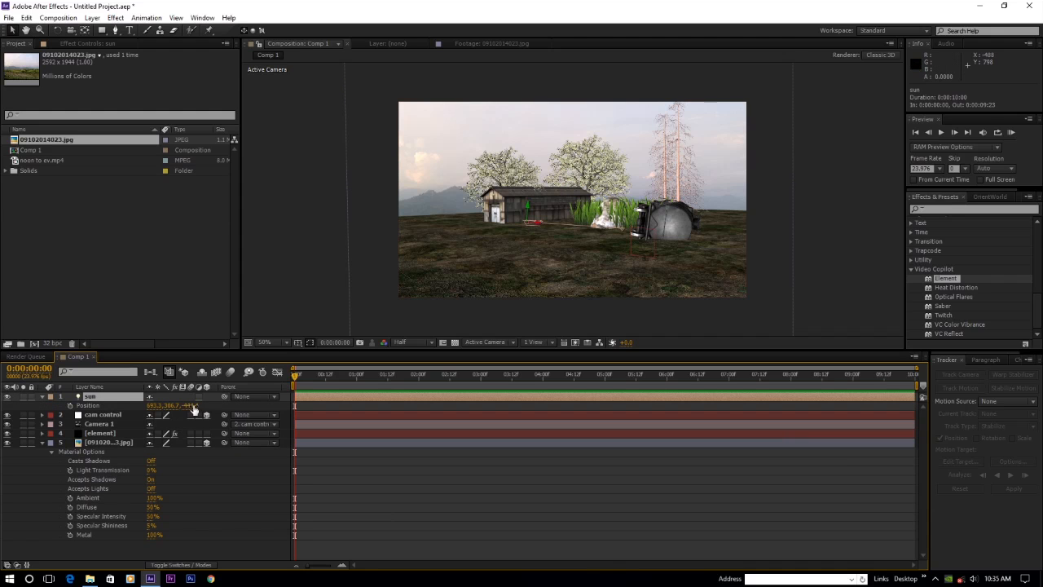
{"action": "left_click_drag", "start_coordinate": [193, 409], "coordinate": [255, 401]}
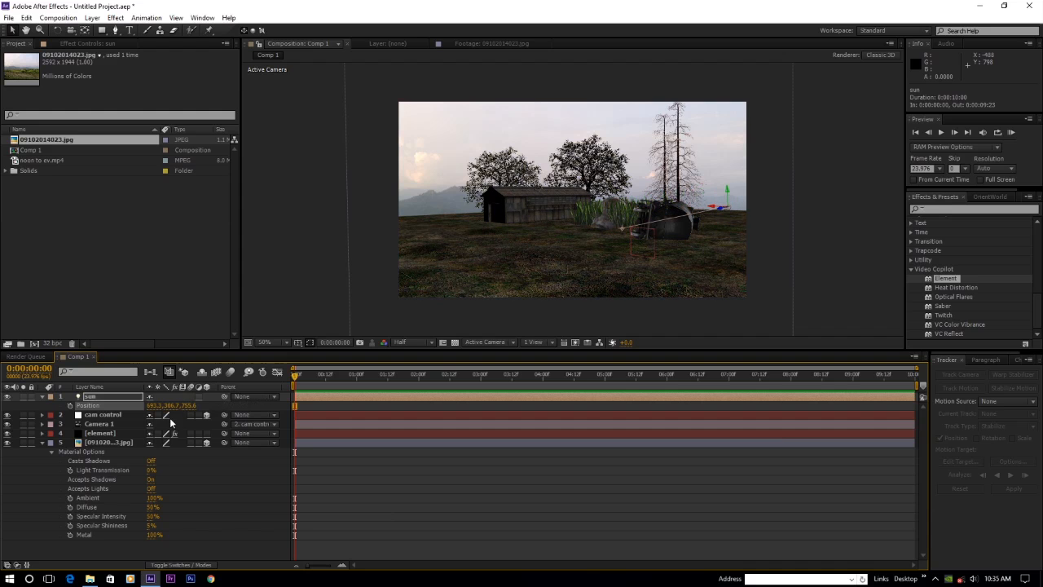
{"action": "left_click_drag", "start_coordinate": [173, 408], "coordinate": [142, 429]}
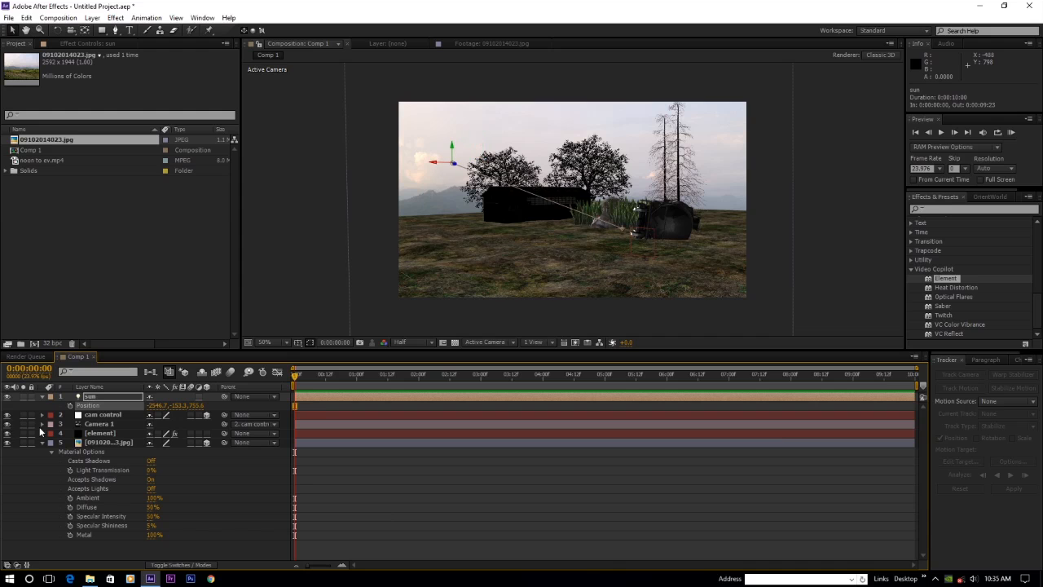
{"action": "mouse_move", "coordinate": [196, 407]}
{"action": "left_mouse_down"}
{"action": "mouse_move", "coordinate": [90, 424]}
{"action": "mouse_move", "coordinate": [189, 406]}
{"action": "left_mouse_up"}
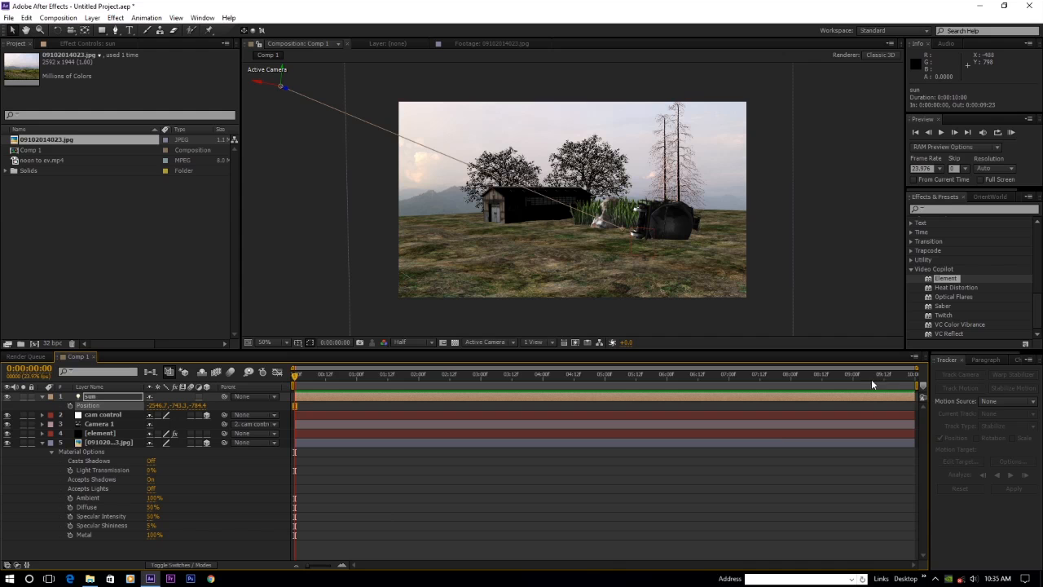
- Enable keyframing for the sun light's Position at 0:00:00:00
{"action": "left_click_drag", "start_coordinate": [294, 378], "coordinate": [861, 391]}
{"action": "left_click", "coordinate": [296, 375]}
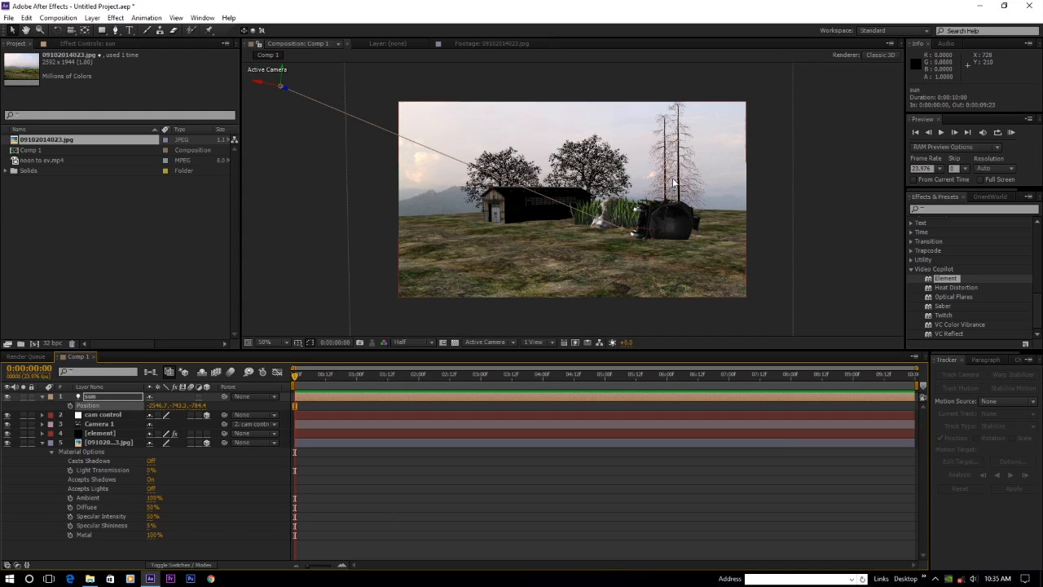
{"action": "left_click", "coordinate": [71, 406]}
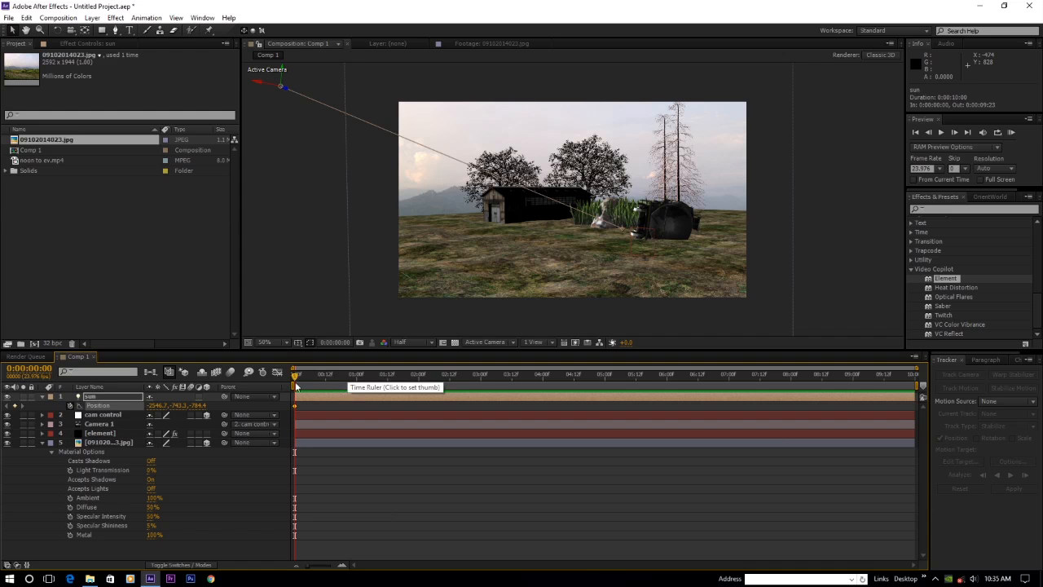
- At 0:00:09:23, move the sun light across the scene to a Position of about 351.3, 316.8, 2098.0
{"action": "left_click_drag", "start_coordinate": [299, 374], "coordinate": [955, 374]}
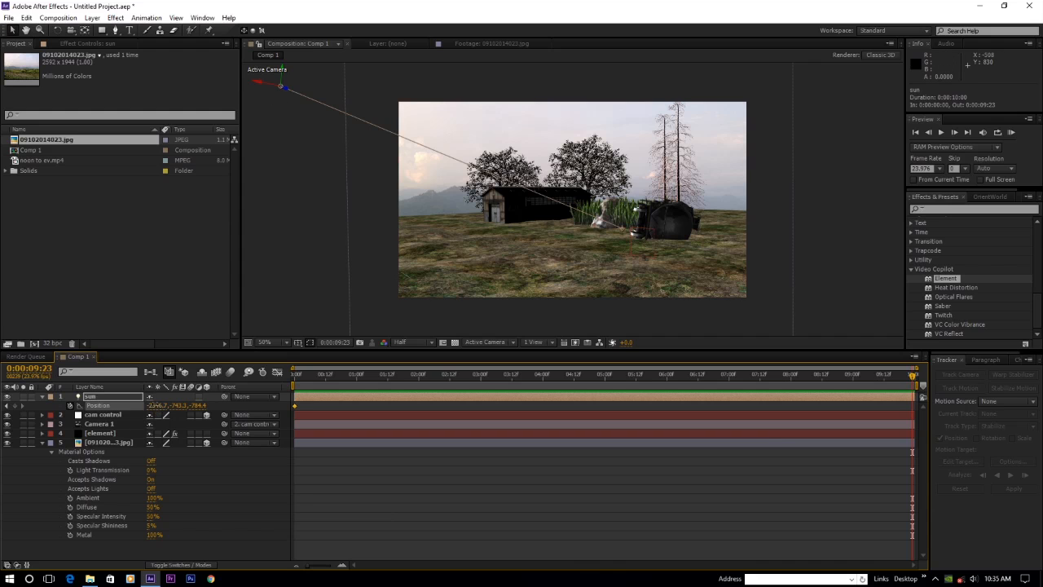
{"action": "left_click_drag", "start_coordinate": [153, 407], "coordinate": [167, 407]}
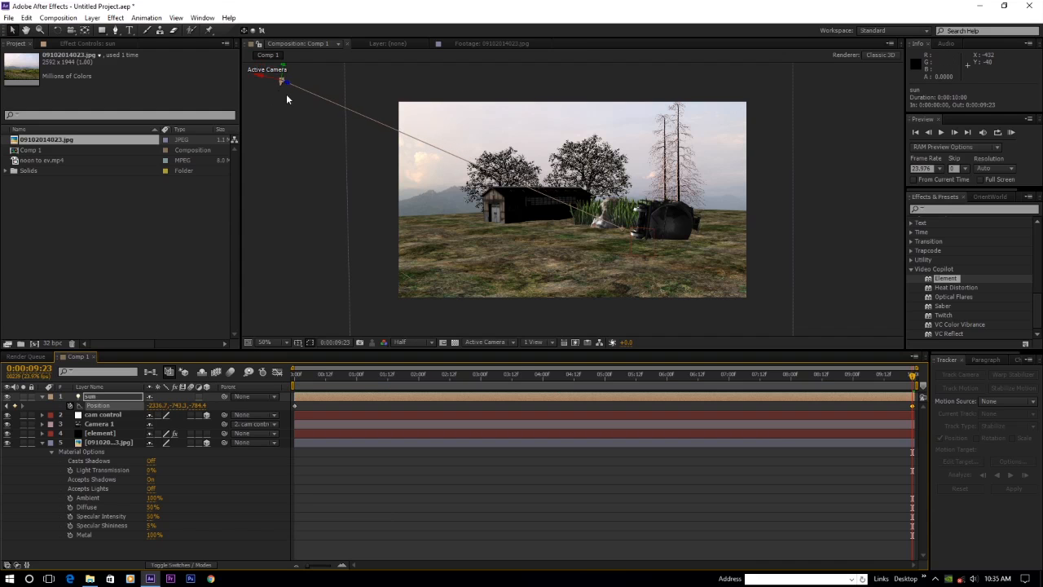
{"action": "mouse_move", "coordinate": [282, 81]}
{"action": "left_mouse_down"}
{"action": "mouse_move", "coordinate": [291, 93]}
{"action": "mouse_move", "coordinate": [700, 175]}
{"action": "mouse_move", "coordinate": [753, 208]}
{"action": "left_mouse_up"}
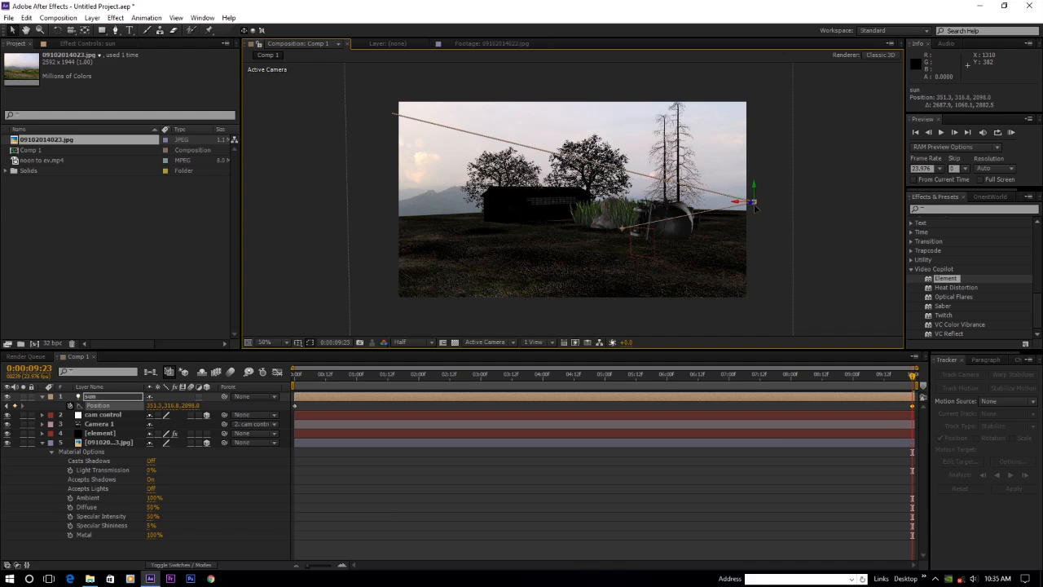
- Scrub back through the sun animation to 0:00:00:00 and collapse the sun and sky photo layers
{"action": "left_click_drag", "start_coordinate": [904, 375], "coordinate": [633, 376]}
{"action": "left_click_drag", "start_coordinate": [676, 405], "coordinate": [292, 399]}
{"action": "scroll", "coordinate": [537, 200], "scroll_direction": "up", "scroll_amount": 1}
{"action": "scroll", "coordinate": [537, 200], "scroll_direction": "down", "scroll_amount": 1}
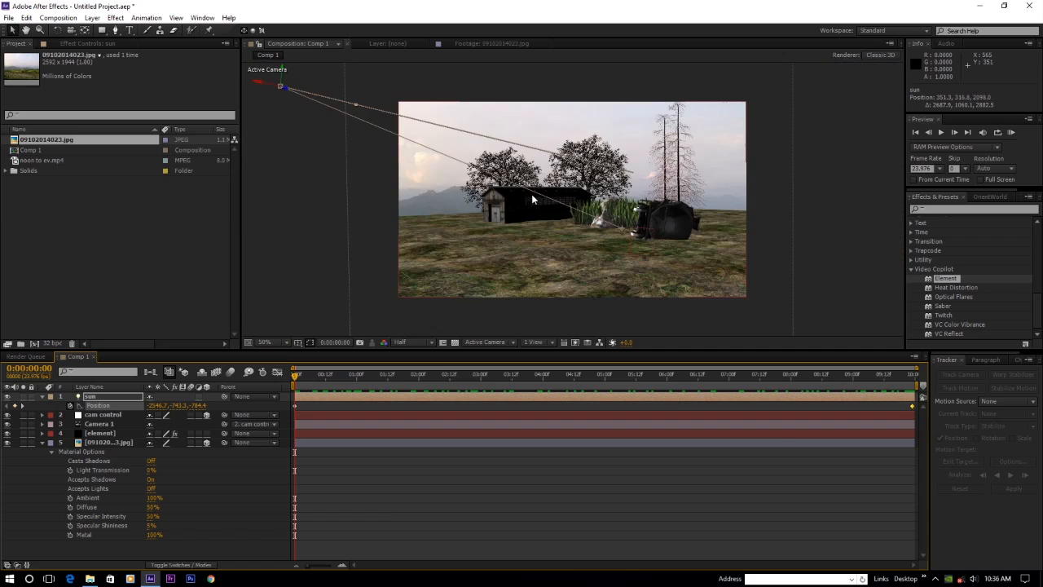
{"action": "left_click", "coordinate": [43, 396]}
{"action": "left_click", "coordinate": [41, 433]}
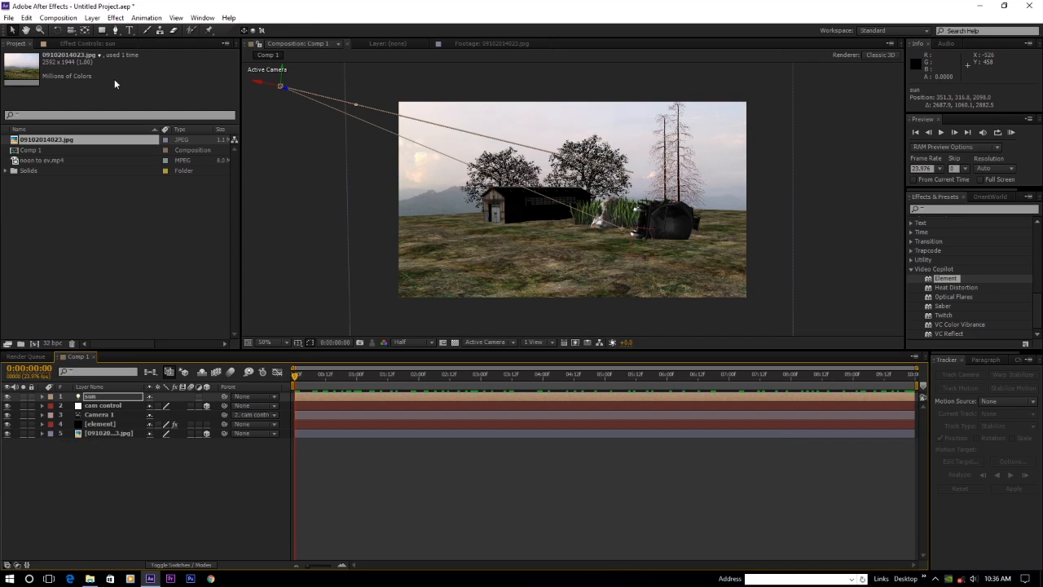
- Add an Ambient light to the comp with an Intensity of 20%
{"action": "left_click", "coordinate": [92, 18]}
{"action": "mouse_move", "coordinate": [123, 33]}
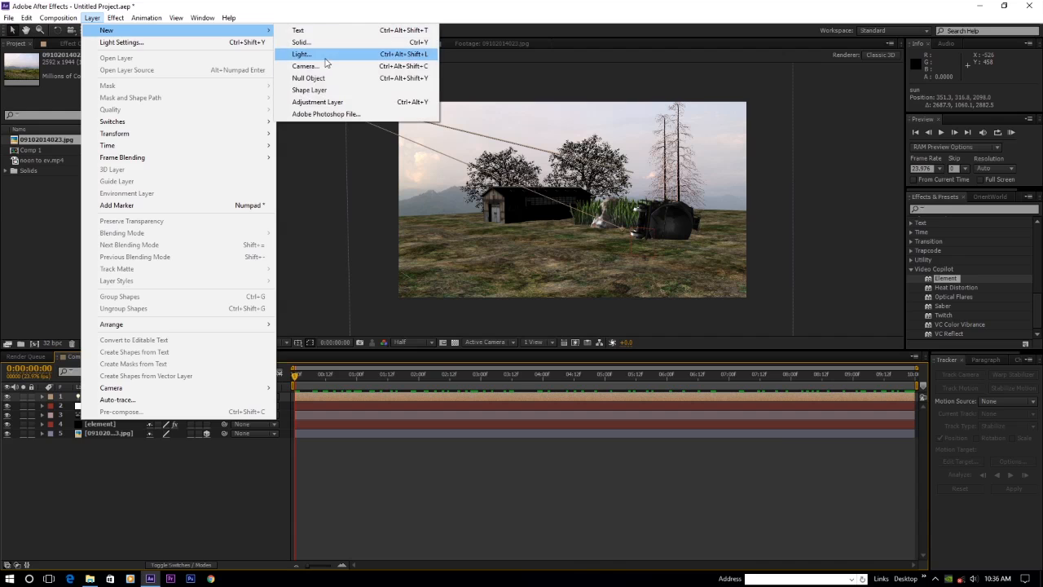
{"action": "left_click", "coordinate": [323, 56]}
{"action": "left_click", "coordinate": [139, 156]}
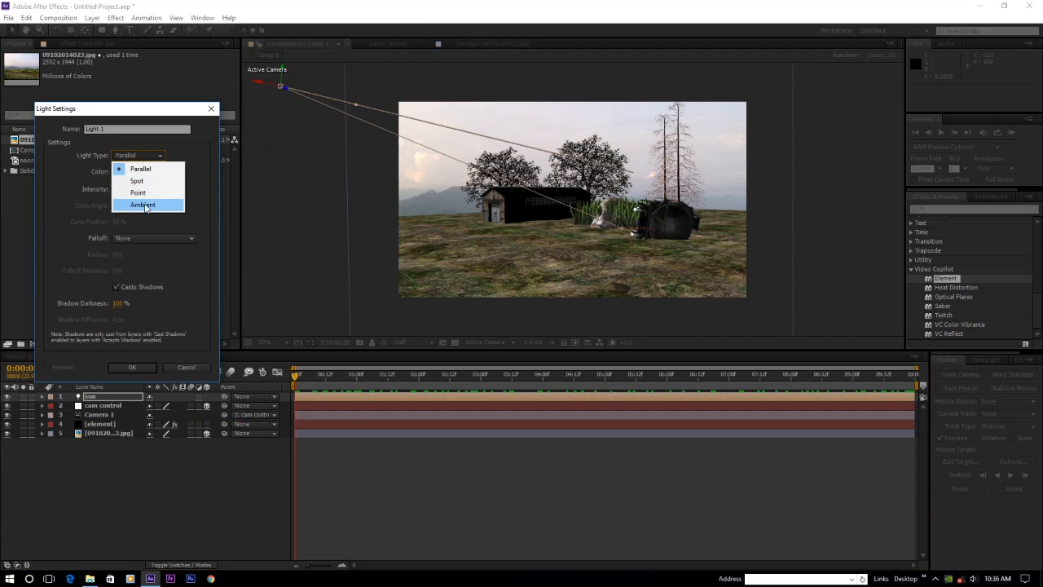
{"action": "left_click", "coordinate": [137, 202]}
{"action": "left_click", "coordinate": [118, 189]}
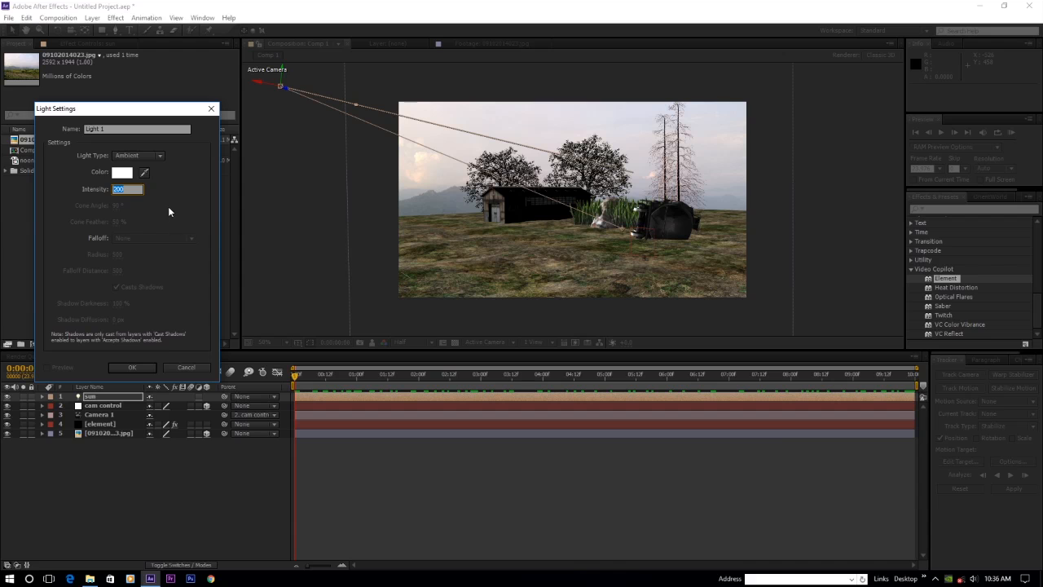
{"action": "type", "text": "20"}
{"action": "left_click", "coordinate": [132, 367]}
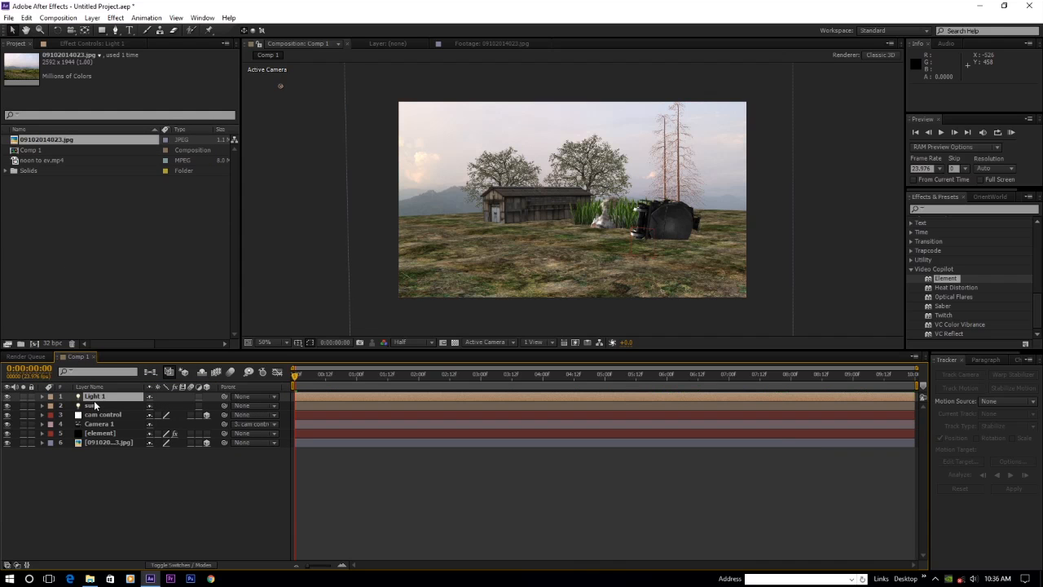
- Reveal the ambient light's Intensity and enable keyframing for it at 0:00:00:00
{"action": "left_click", "coordinate": [94, 396]}
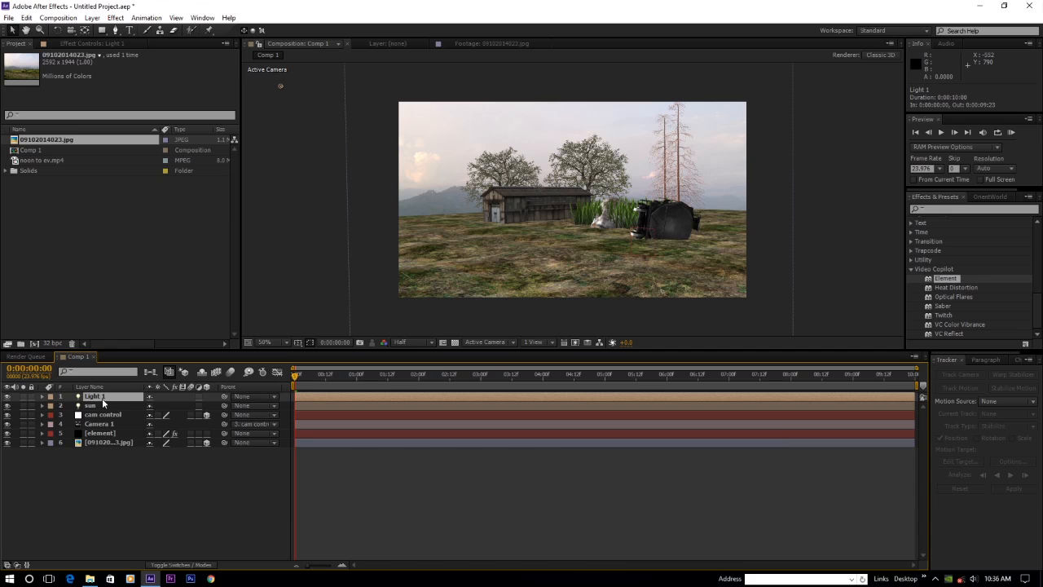
{"action": "key", "text": "t"}
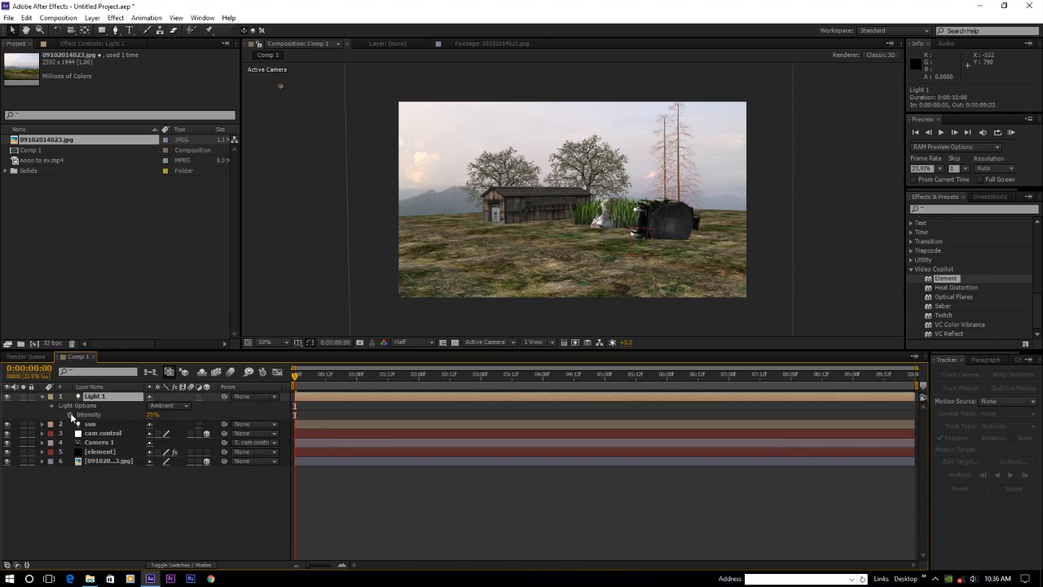
{"action": "left_click", "coordinate": [70, 414]}
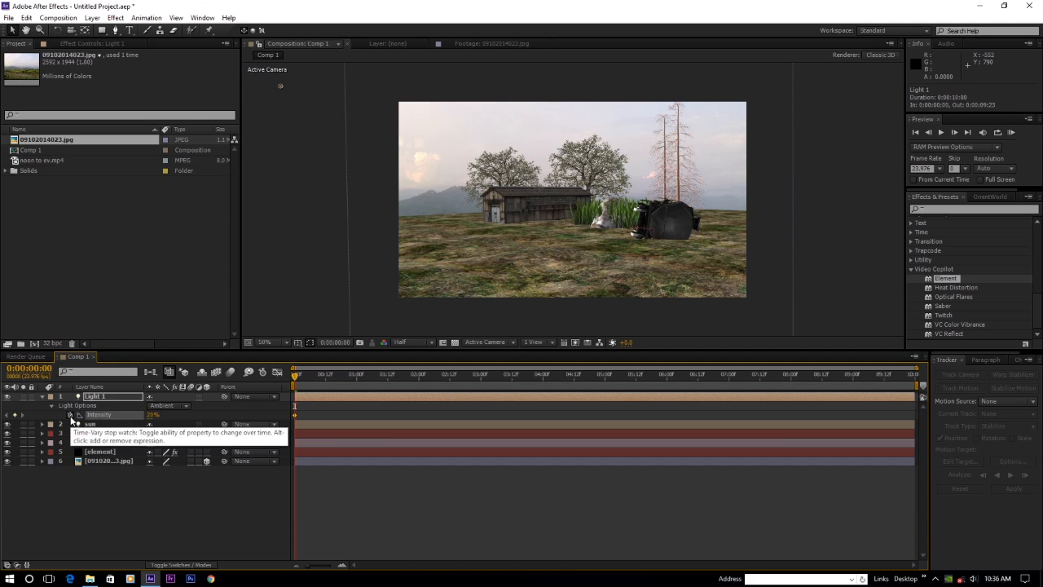
- At 0:00:09:23, set the ambient light's Intensity to 0%, then scrub back to 0:00:00:00
{"action": "left_click_drag", "start_coordinate": [295, 381], "coordinate": [945, 380]}
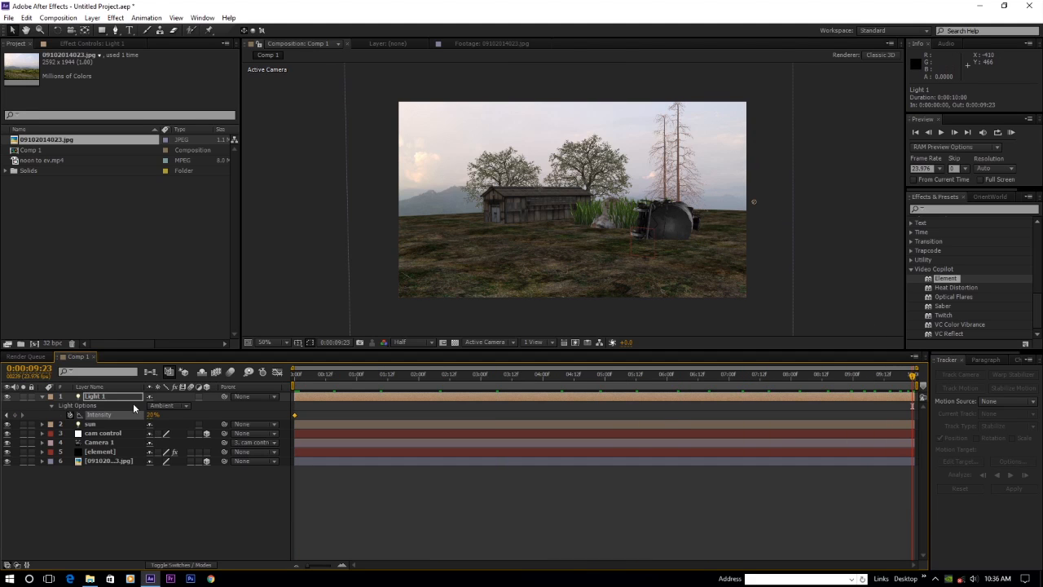
{"action": "left_click_drag", "start_coordinate": [152, 415], "coordinate": [147, 416]}
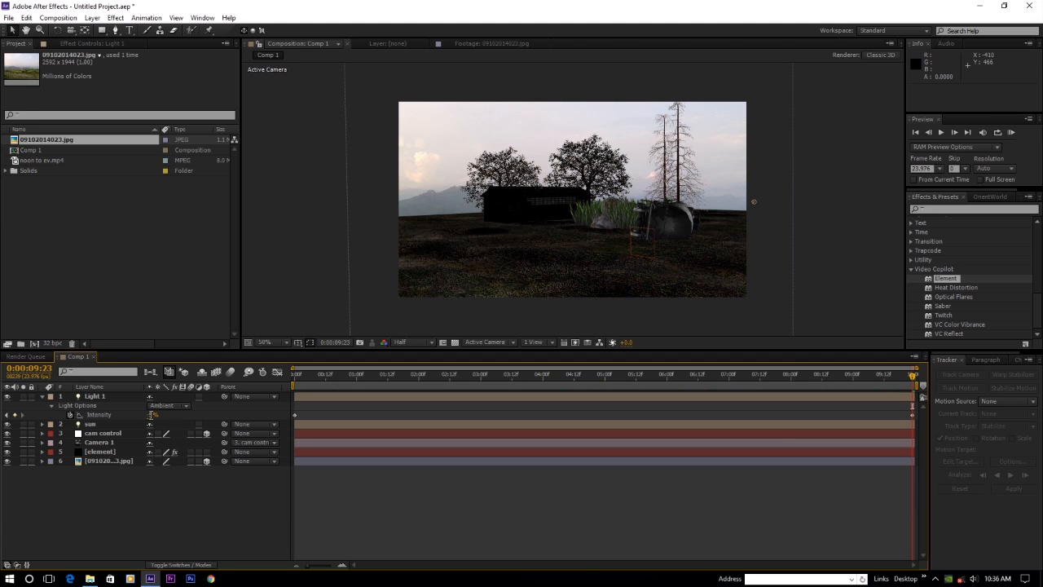
{"action": "left_click", "coordinate": [152, 414]}
{"action": "key", "text": "Return"}
{"action": "left_click_drag", "start_coordinate": [912, 374], "coordinate": [292, 392]}
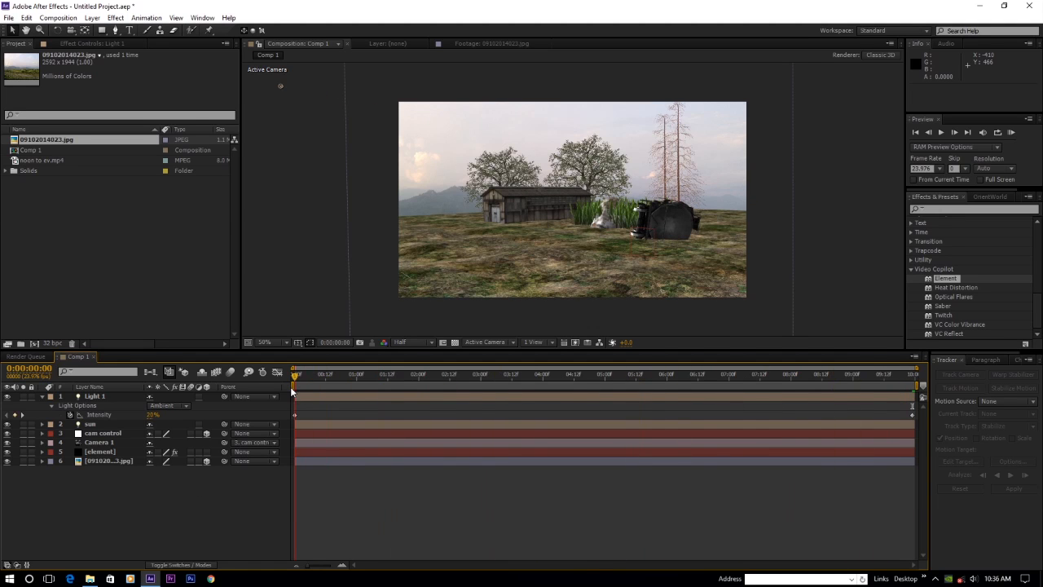
- Reveal the sun light's Light Options and enable keyframing for its Color at 0:00:00:00
{"action": "left_click", "coordinate": [88, 425]}
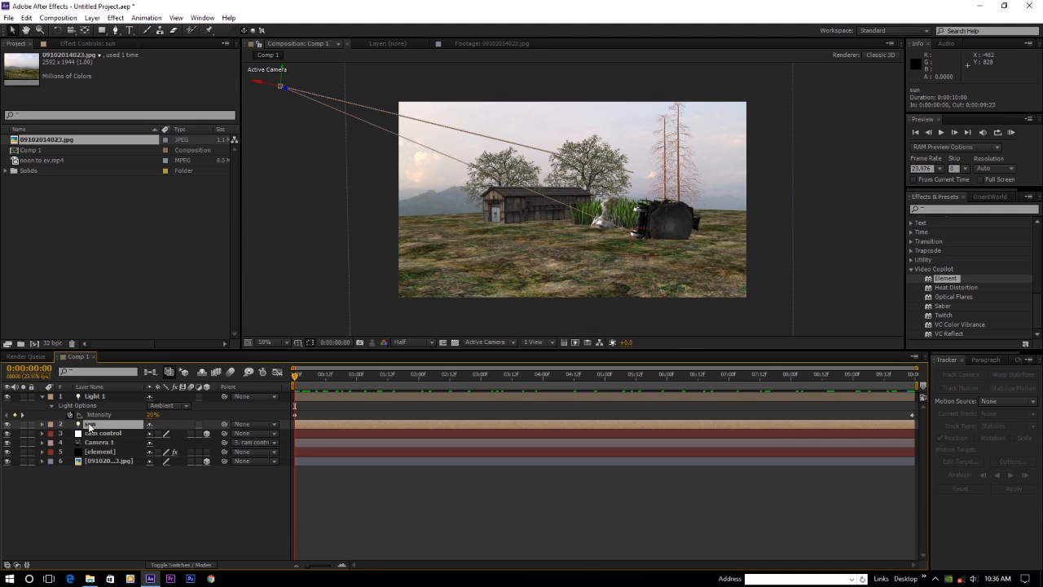
{"action": "left_click", "coordinate": [92, 17]}
{"action": "mouse_move", "coordinate": [119, 33]}
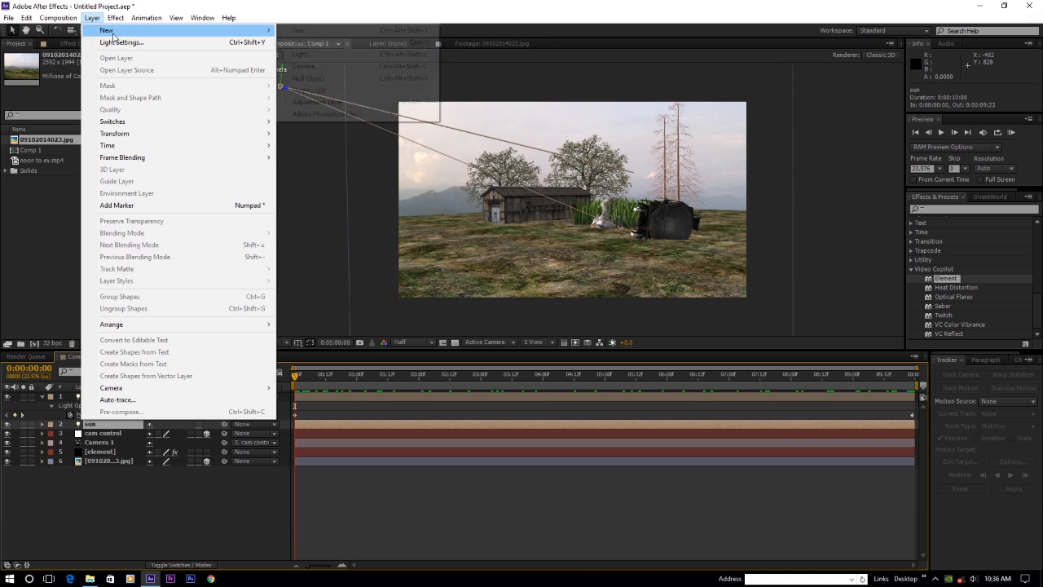
{"action": "left_click", "coordinate": [44, 425]}
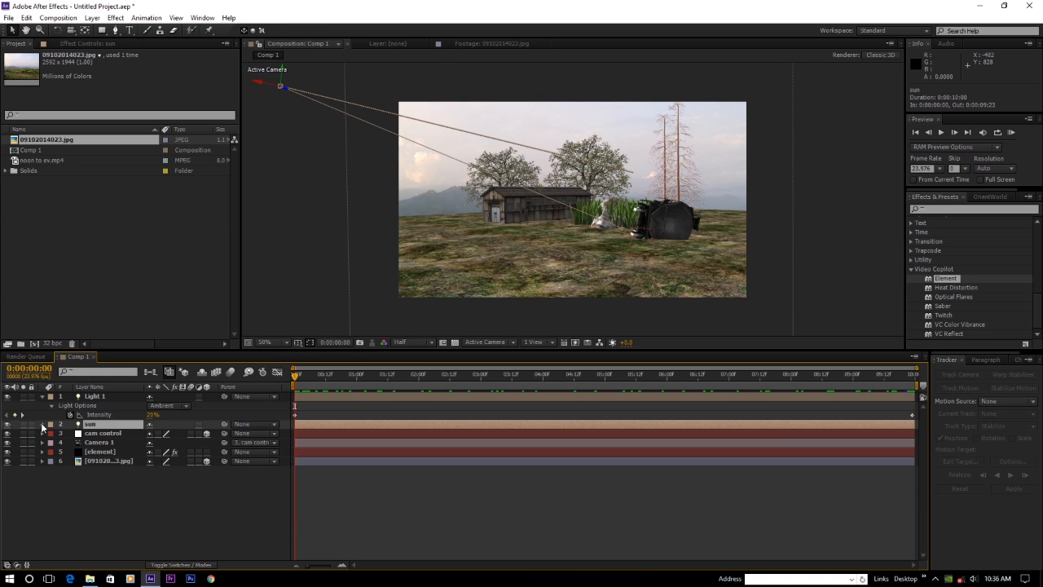
{"action": "left_click", "coordinate": [44, 425]}
{"action": "left_click", "coordinate": [52, 461]}
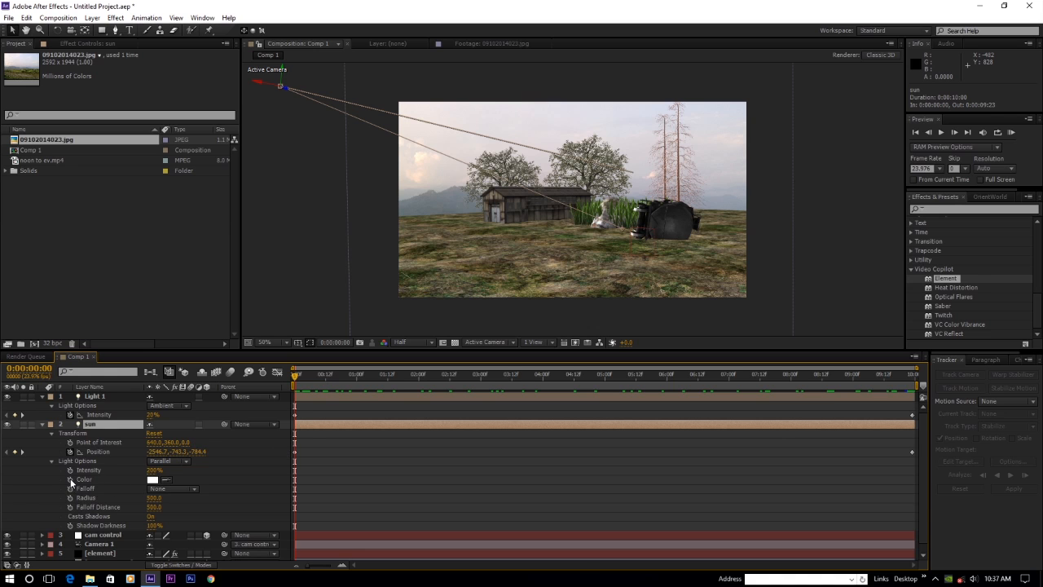
{"action": "left_click", "coordinate": [70, 479]}
- At 0:00:09:23, set the sun light's Color to orange FFA10E
{"action": "left_click_drag", "start_coordinate": [312, 377], "coordinate": [936, 377]}
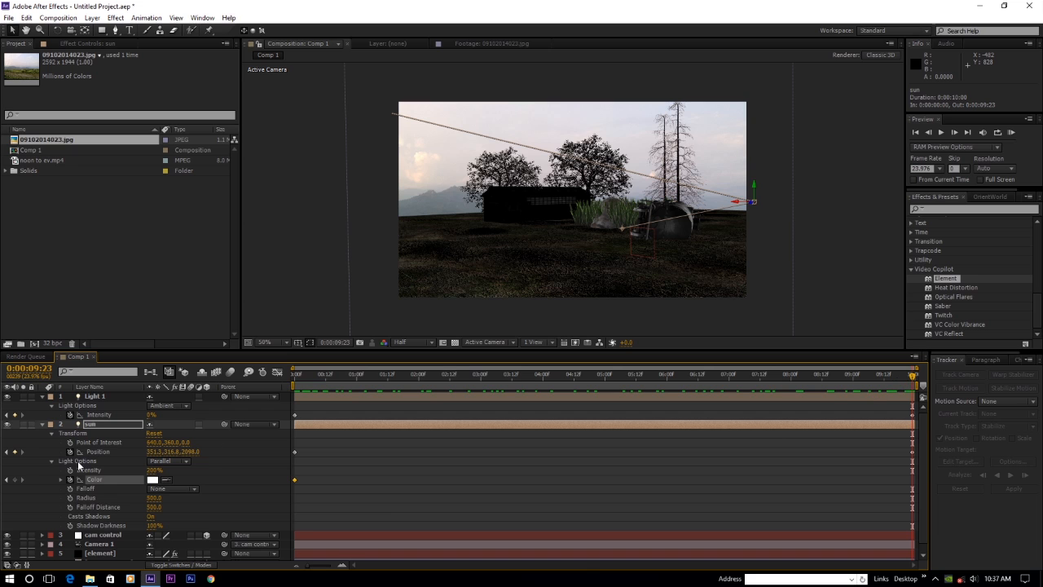
{"action": "left_click", "coordinate": [152, 480]}
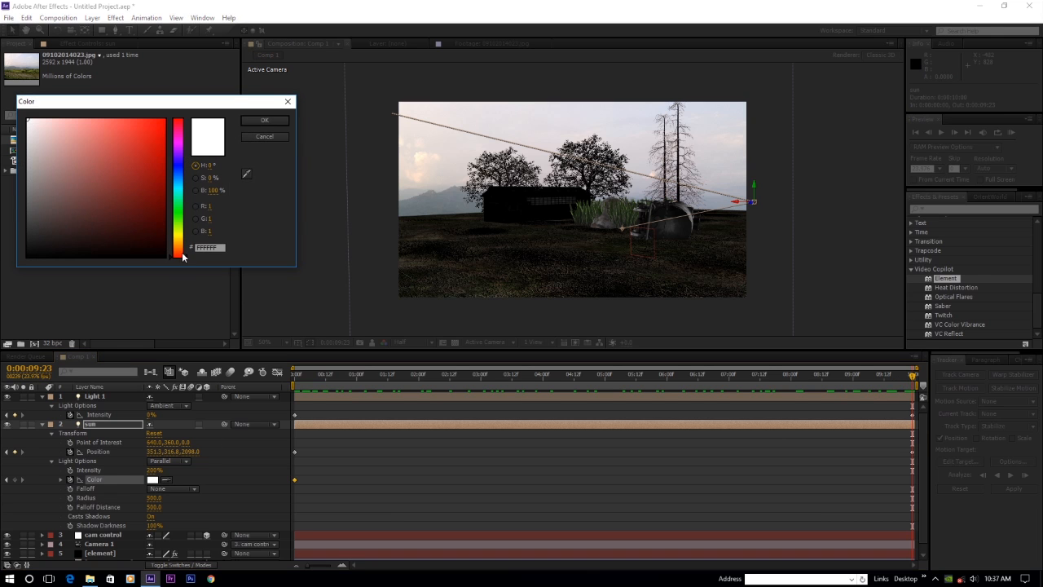
{"action": "left_click_drag", "start_coordinate": [182, 257], "coordinate": [184, 250]}
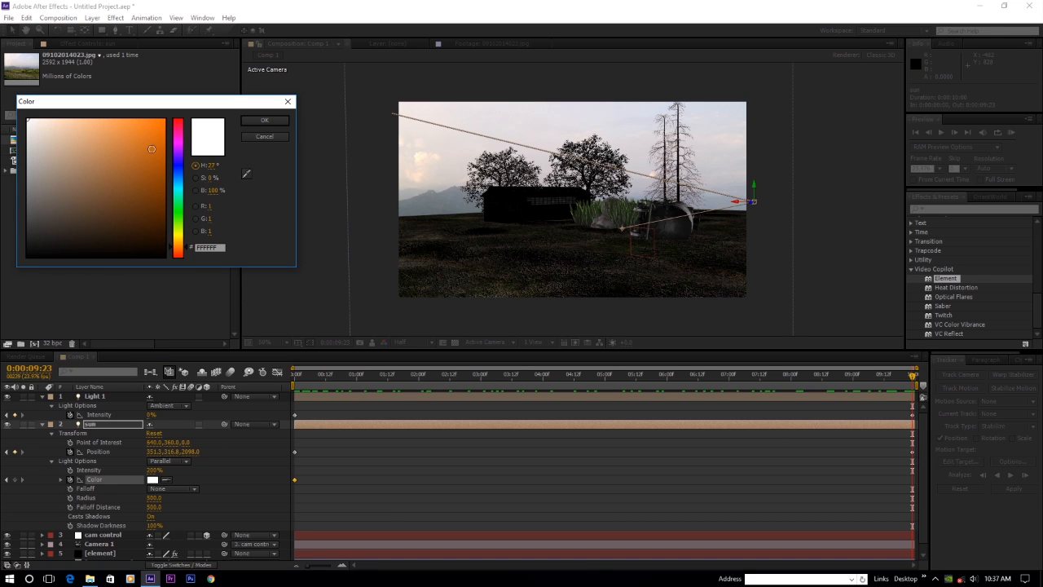
{"action": "left_click_drag", "start_coordinate": [151, 149], "coordinate": [157, 116]}
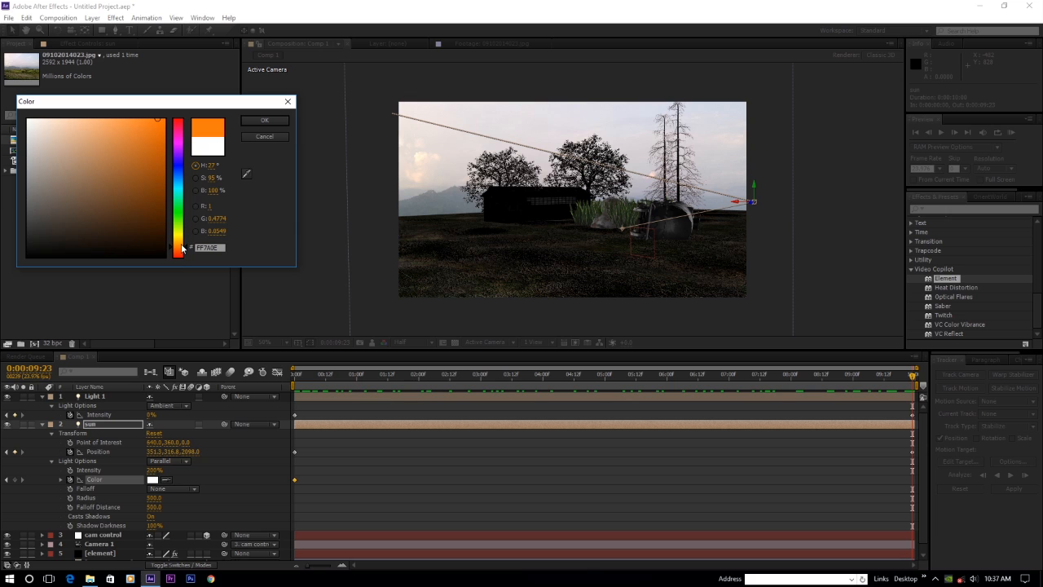
{"action": "left_click_drag", "start_coordinate": [185, 251], "coordinate": [185, 247]}
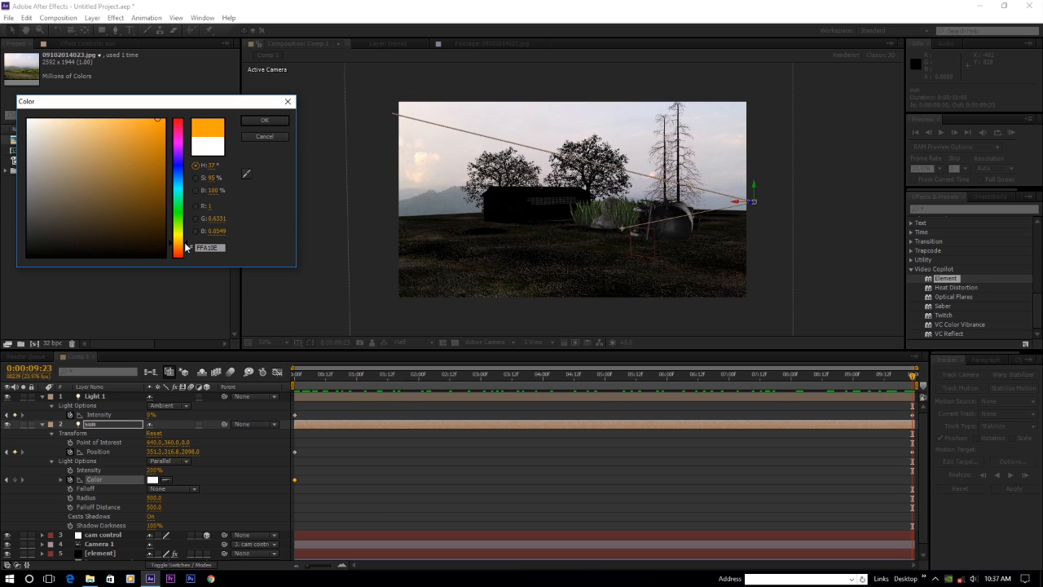
{"action": "left_click", "coordinate": [259, 122]}
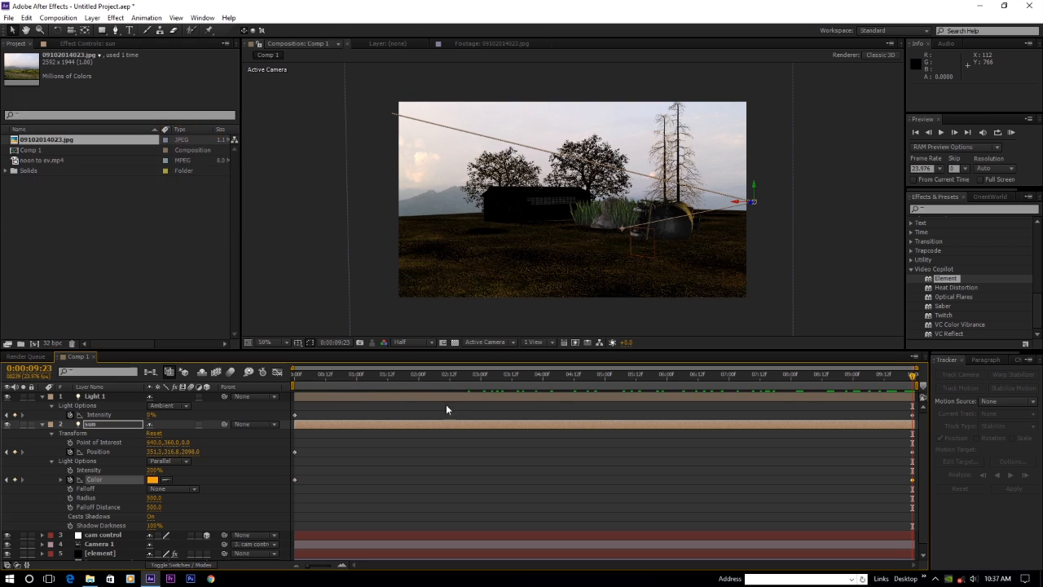
- Scrub back to 0:00:00:02 and collapse the sun and ambient light layers
{"action": "left_click_drag", "start_coordinate": [430, 373], "coordinate": [299, 384]}
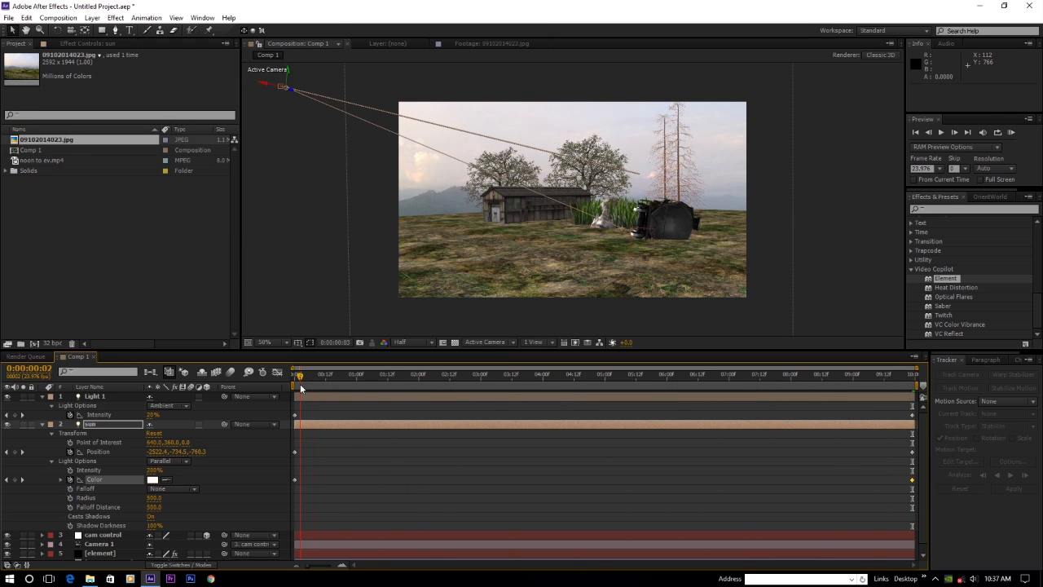
{"action": "left_click", "coordinate": [43, 423]}
{"action": "left_click", "coordinate": [42, 397]}
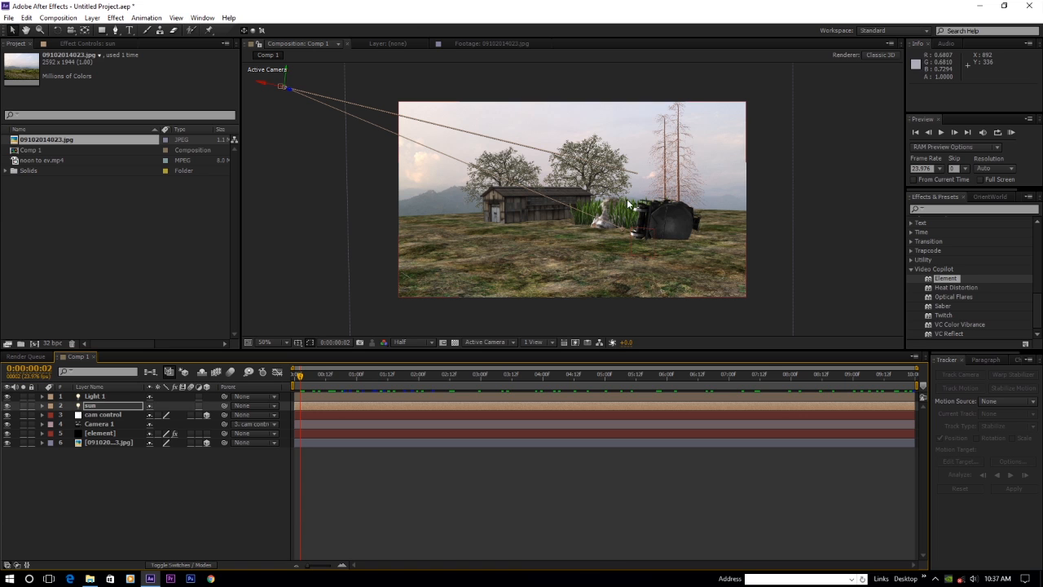
- Show the element layer's effect settings and check which group the rock_02 model is assigned to in Scene Setup
{"action": "left_click", "coordinate": [97, 434]}
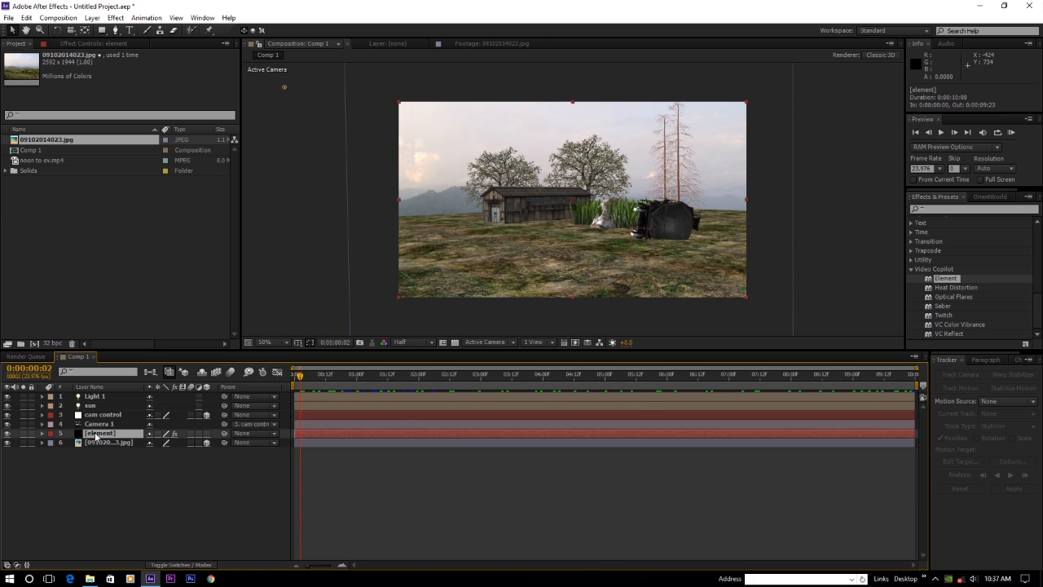
{"action": "left_click", "coordinate": [86, 42]}
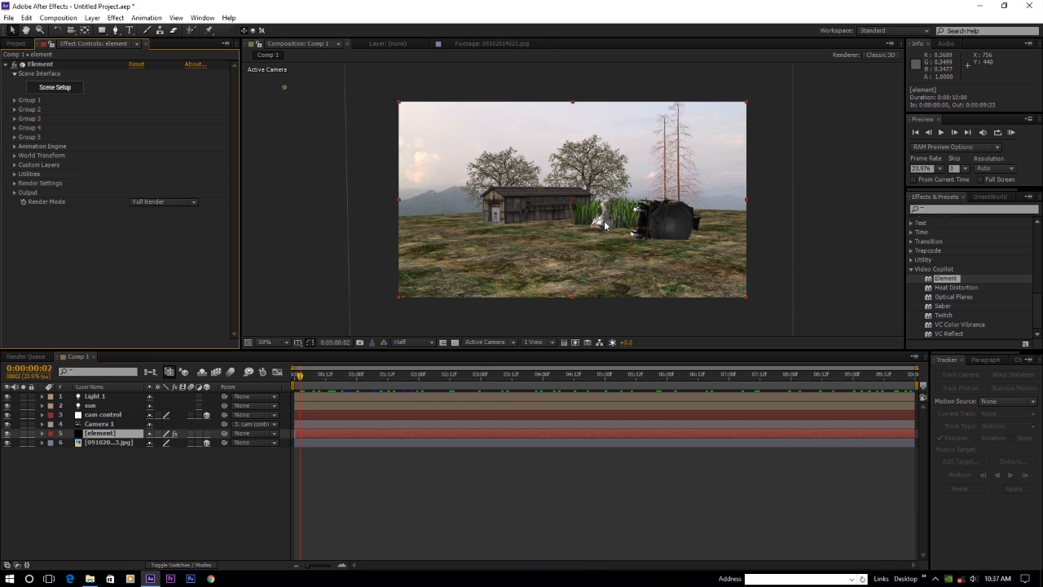
{"action": "left_click", "coordinate": [14, 127]}
{"action": "left_click", "coordinate": [14, 128]}
{"action": "left_click", "coordinate": [63, 90]}
{"action": "left_click", "coordinate": [670, 203]}
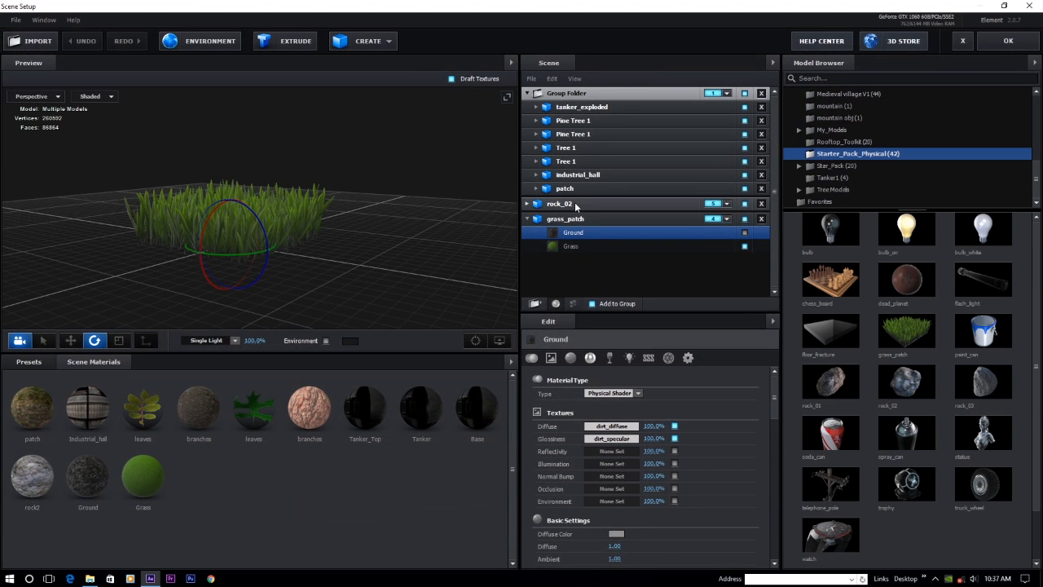
{"action": "left_click", "coordinate": [1023, 42]}
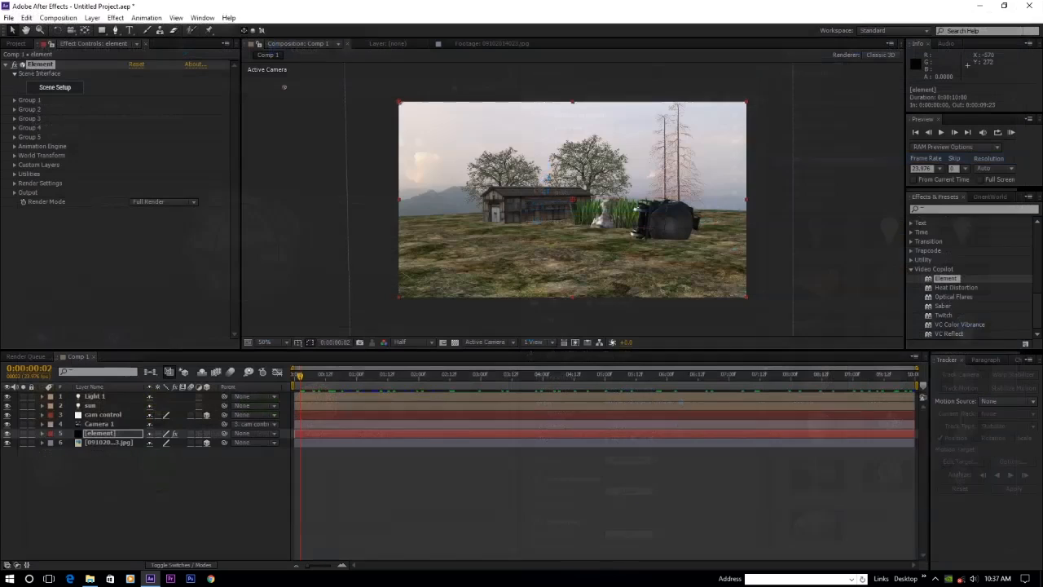
- In Group 5's Particle Replicator, set the Replicator Shape to Plane, Particle Count to 15 and Shape Scale to 63
{"action": "left_click", "coordinate": [15, 137]}
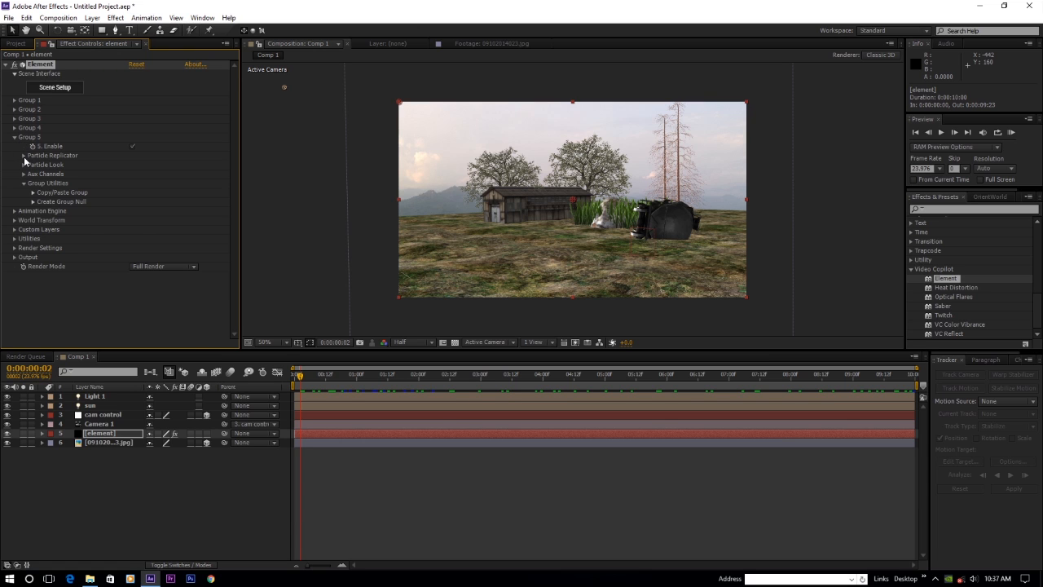
{"action": "left_click", "coordinate": [23, 156]}
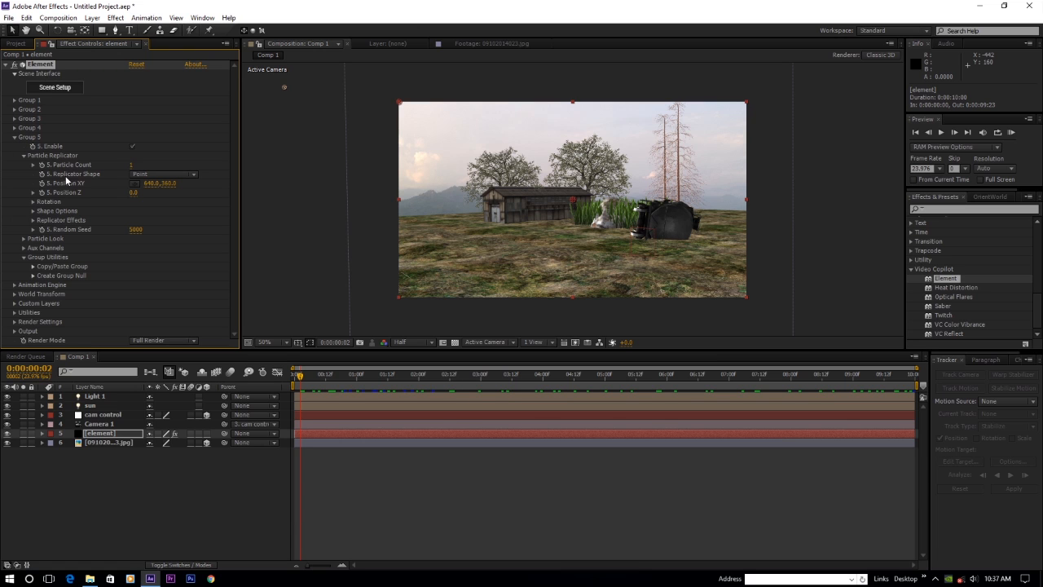
{"action": "left_click", "coordinate": [171, 174]}
{"action": "left_click", "coordinate": [158, 211]}
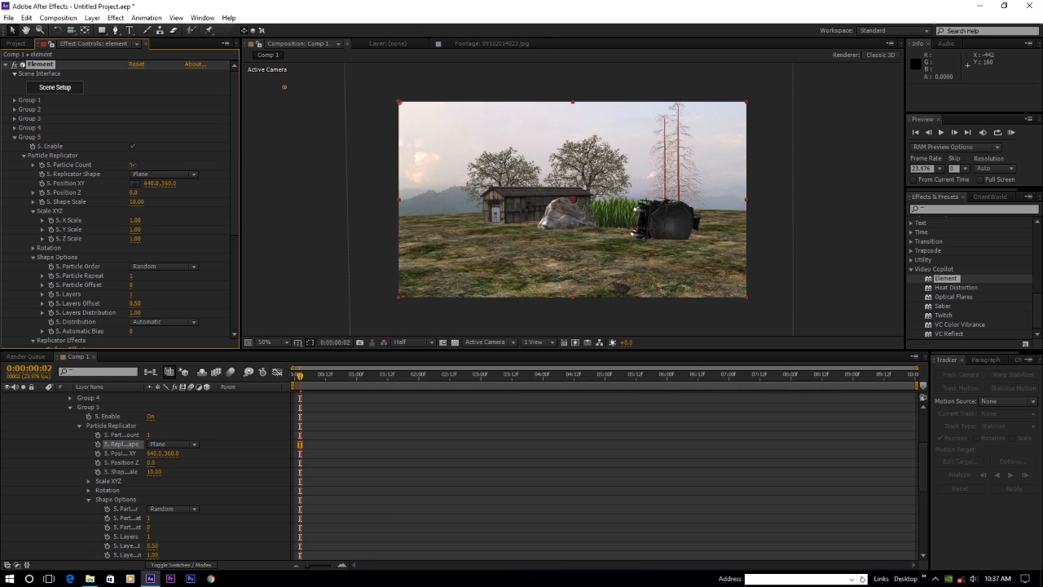
{"action": "left_click_drag", "start_coordinate": [132, 165], "coordinate": [138, 165]}
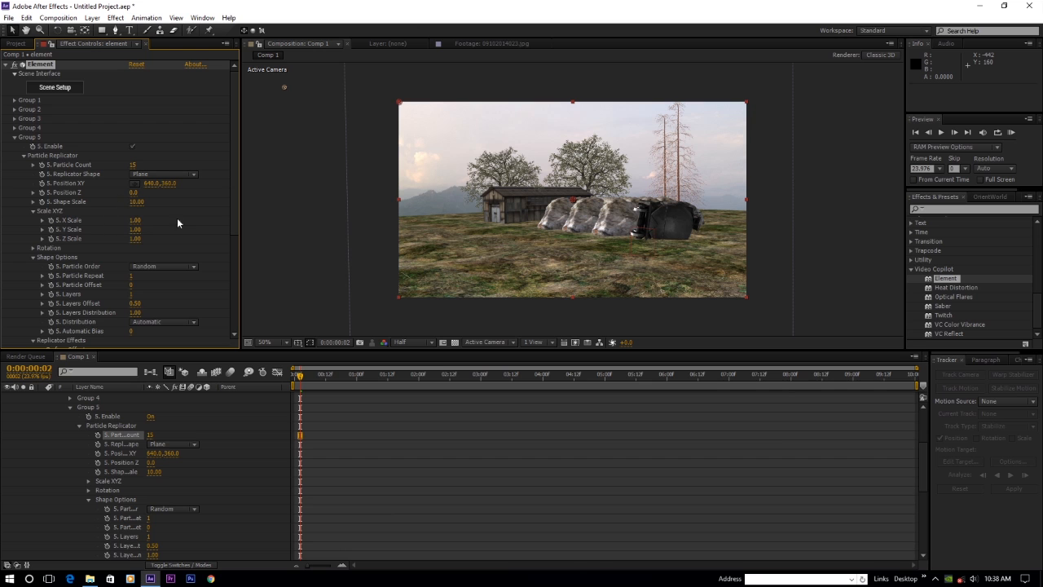
{"action": "left_click_drag", "start_coordinate": [136, 202], "coordinate": [177, 201]}
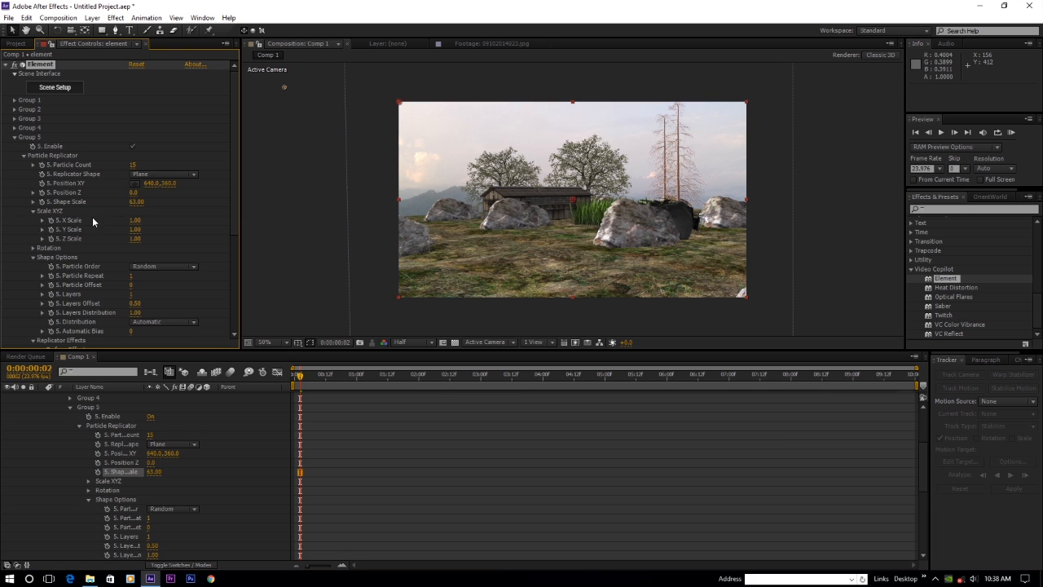
- Scatter the Group 5 rocks with an X Scatter of 13.6 and a Z Scatter of 70.2
{"action": "scroll", "coordinate": [46, 215], "scroll_direction": "down", "scroll_amount": 4}
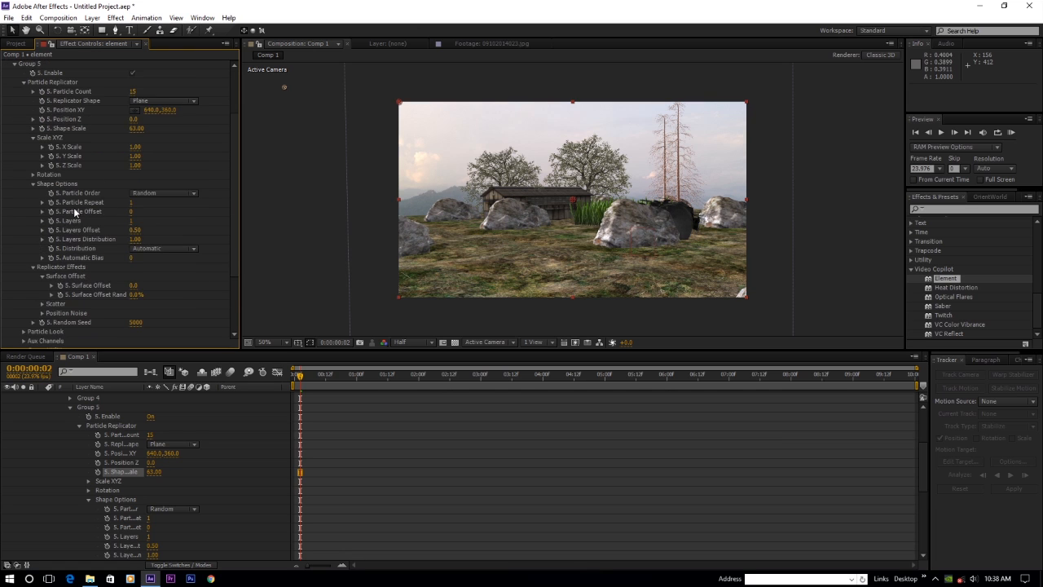
{"action": "scroll", "coordinate": [41, 205], "scroll_direction": "down", "scroll_amount": 1}
{"action": "scroll", "coordinate": [53, 217], "scroll_direction": "down", "scroll_amount": 2}
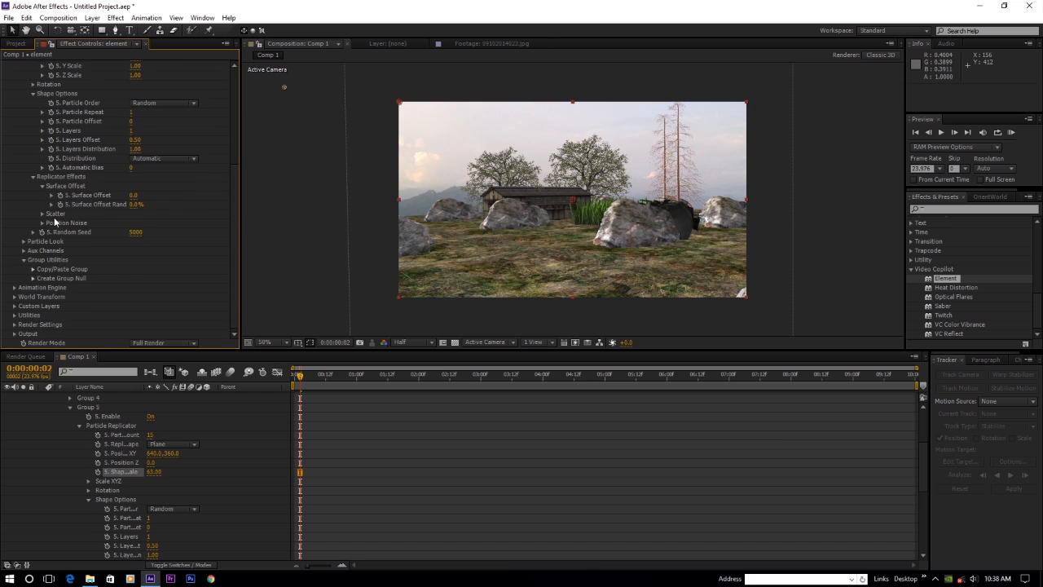
{"action": "left_click", "coordinate": [24, 241]}
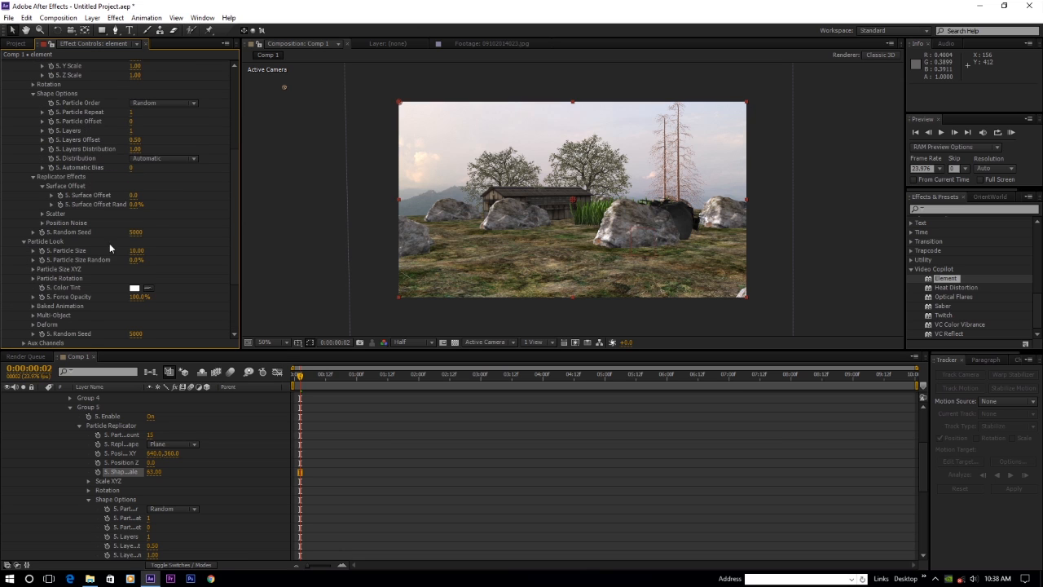
{"action": "left_click", "coordinate": [42, 213]}
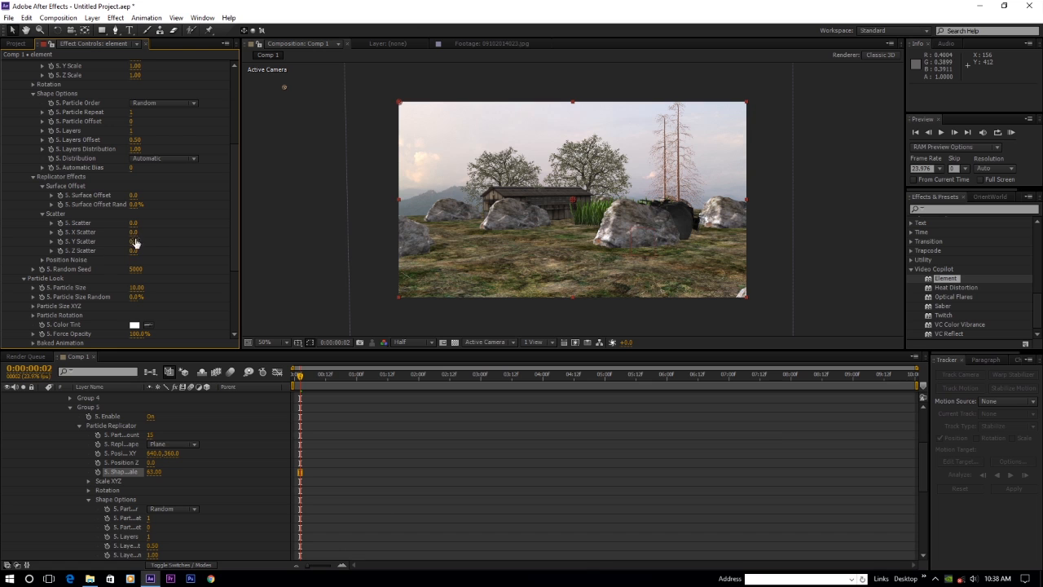
{"action": "left_click_drag", "start_coordinate": [134, 233], "coordinate": [203, 301]}
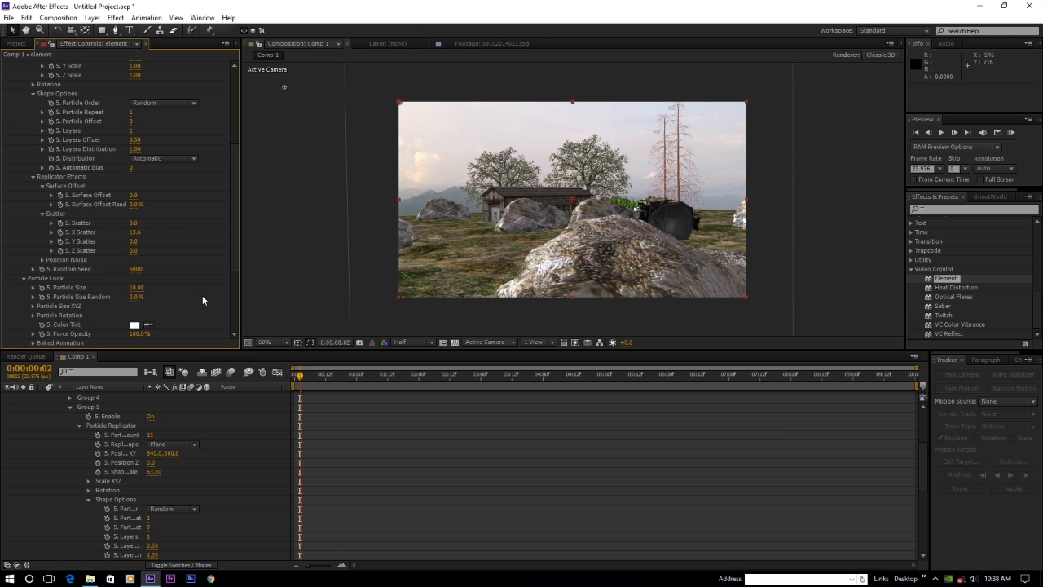
{"action": "left_click_drag", "start_coordinate": [134, 250], "coordinate": [501, 261]}
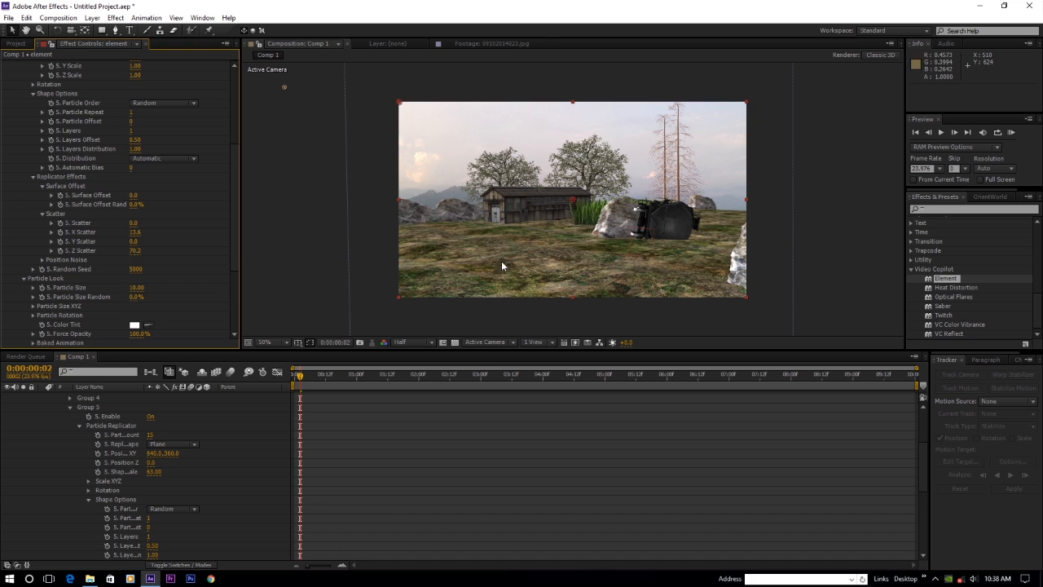
- In Group 5's Particle Look, set the Particle Size to 16.20 and Particle Size Random to 100%
{"action": "scroll", "coordinate": [63, 214], "scroll_direction": "down", "scroll_amount": 3}
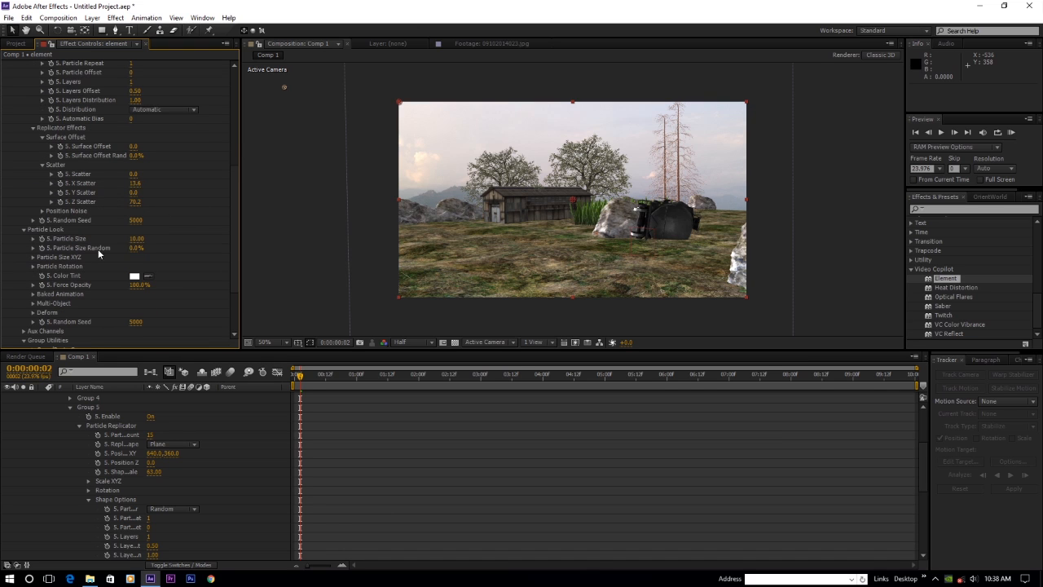
{"action": "left_click_drag", "start_coordinate": [138, 242], "coordinate": [144, 239]}
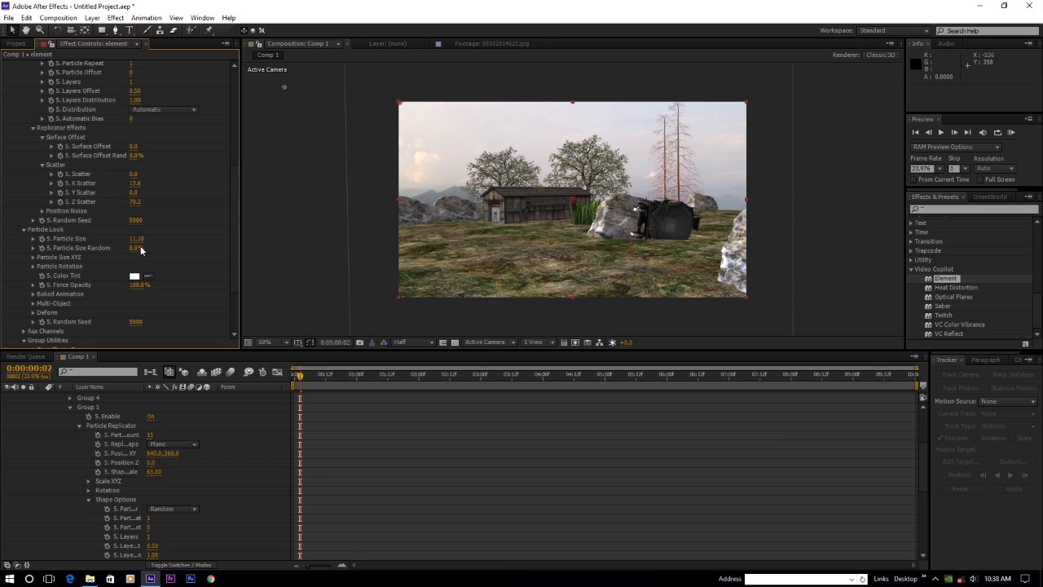
{"action": "left_click_drag", "start_coordinate": [135, 251], "coordinate": [204, 247]}
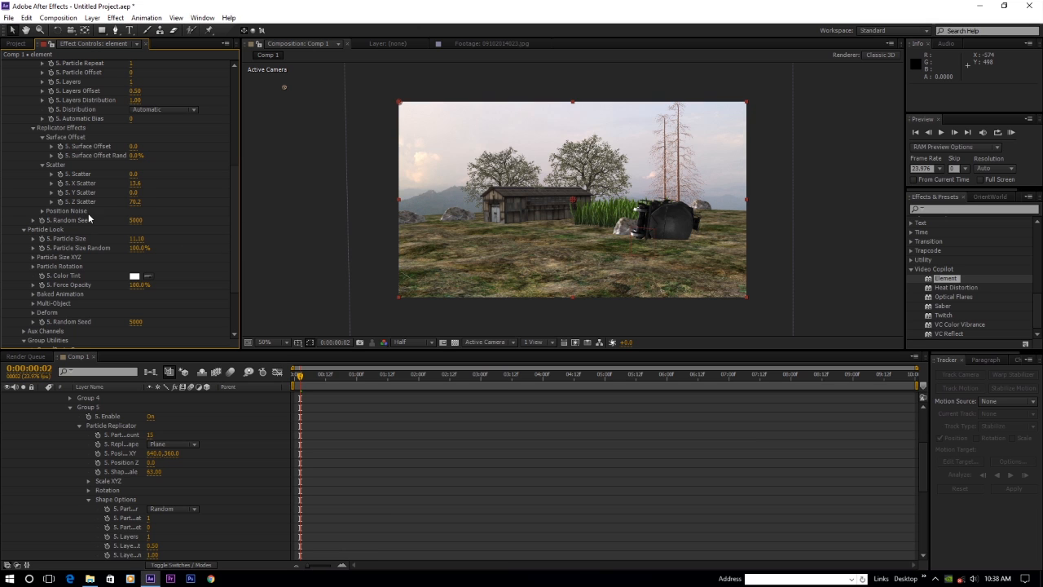
{"action": "left_click_drag", "start_coordinate": [134, 244], "coordinate": [134, 239]}
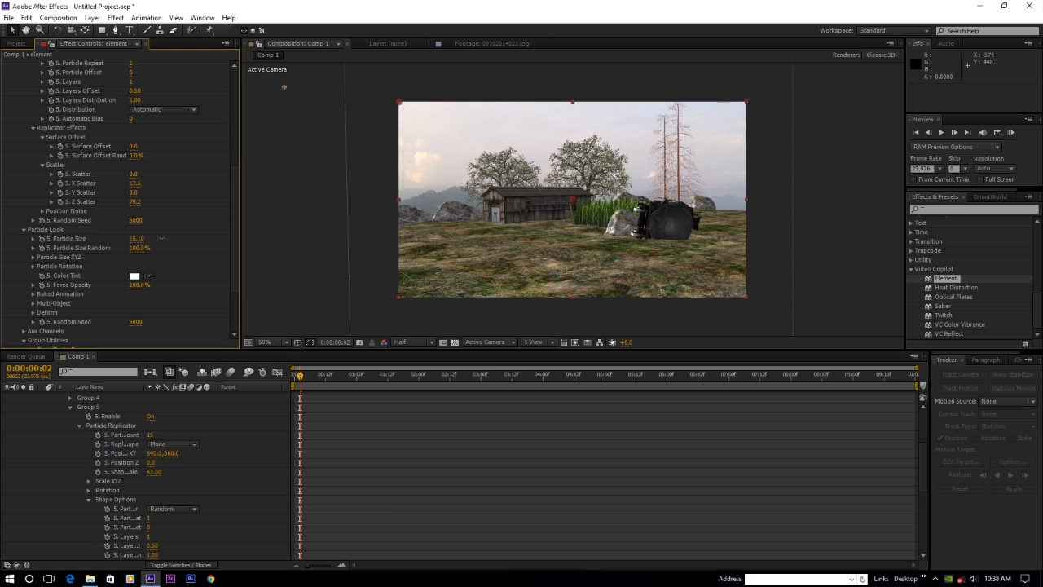
{"action": "scroll", "coordinate": [73, 225], "scroll_direction": "down", "scroll_amount": 1}
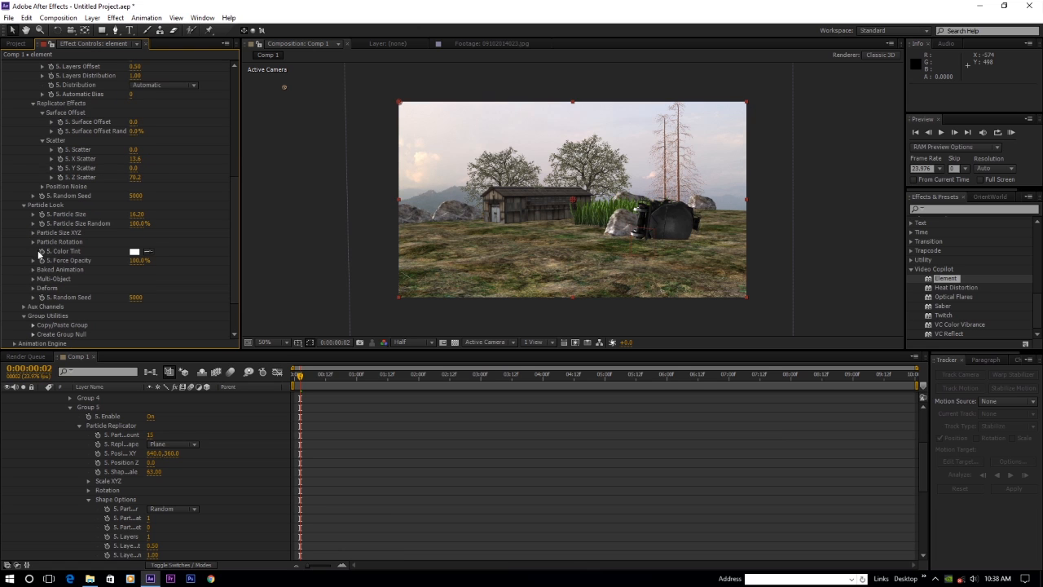
- Randomize Group 5's particle rotation angles, setting X Rotation Random to about 56° and Y Rotation Random to 23°
{"action": "left_click", "coordinate": [34, 242]}
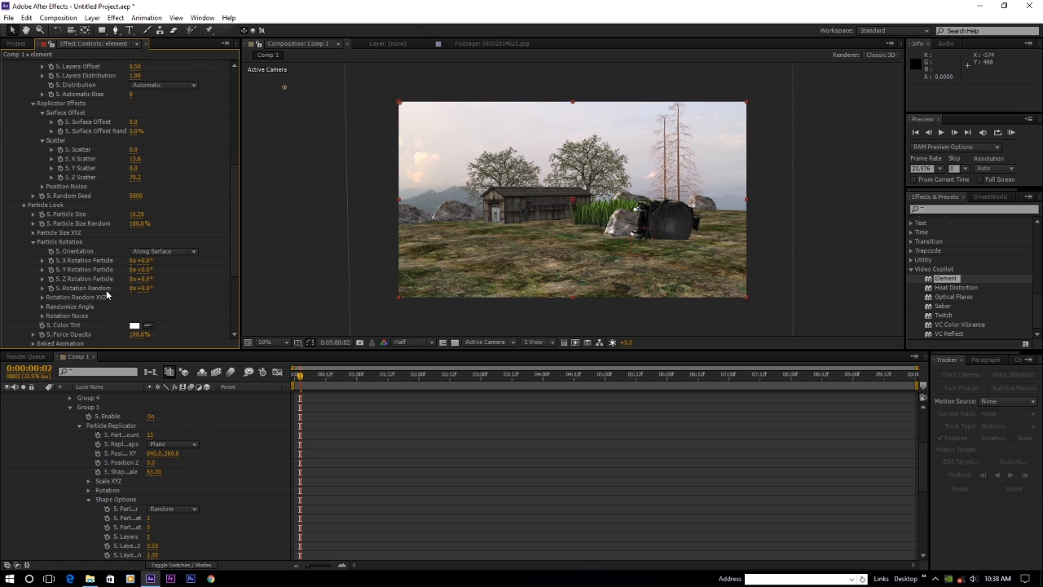
{"action": "scroll", "coordinate": [58, 298], "scroll_direction": "down", "scroll_amount": 2}
{"action": "left_click", "coordinate": [43, 258]}
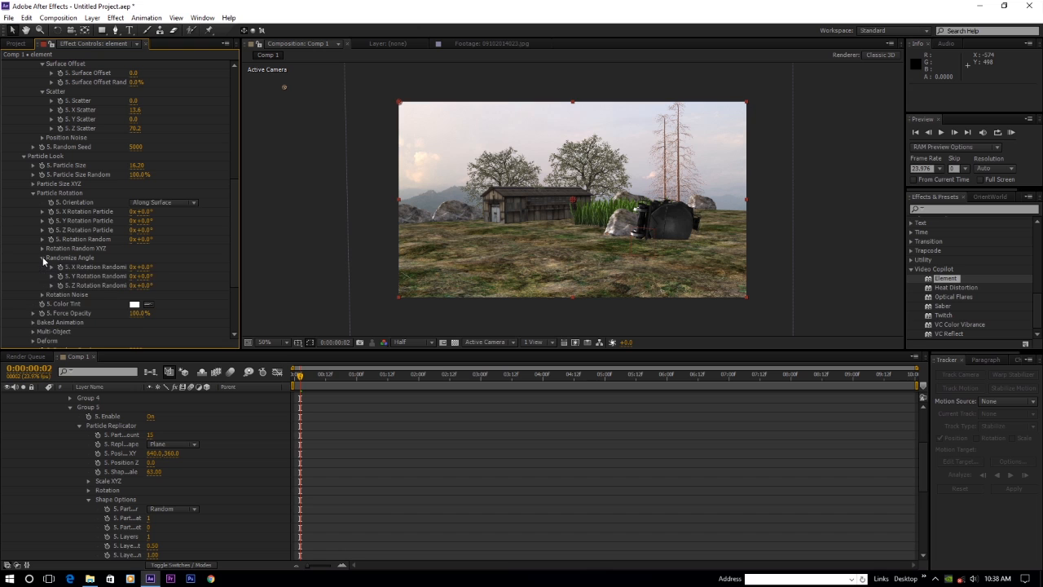
{"action": "left_click_drag", "start_coordinate": [145, 266], "coordinate": [162, 285]}
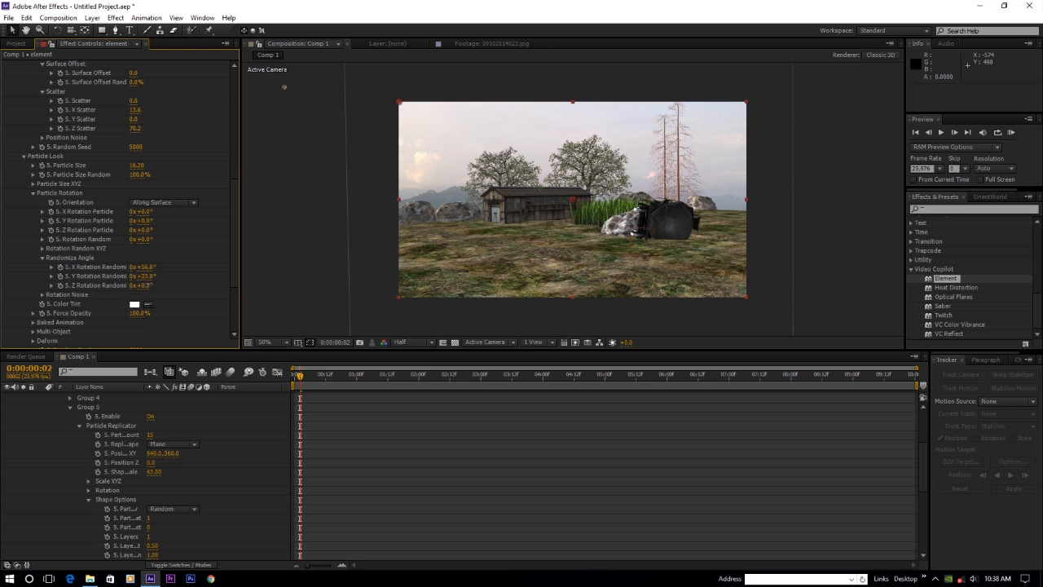
- Spread the Group 5 rocks further apart with an X Scatter of 57.0 and a Z Scatter of 147.3
{"action": "scroll", "coordinate": [124, 179], "scroll_direction": "up", "scroll_amount": 10}
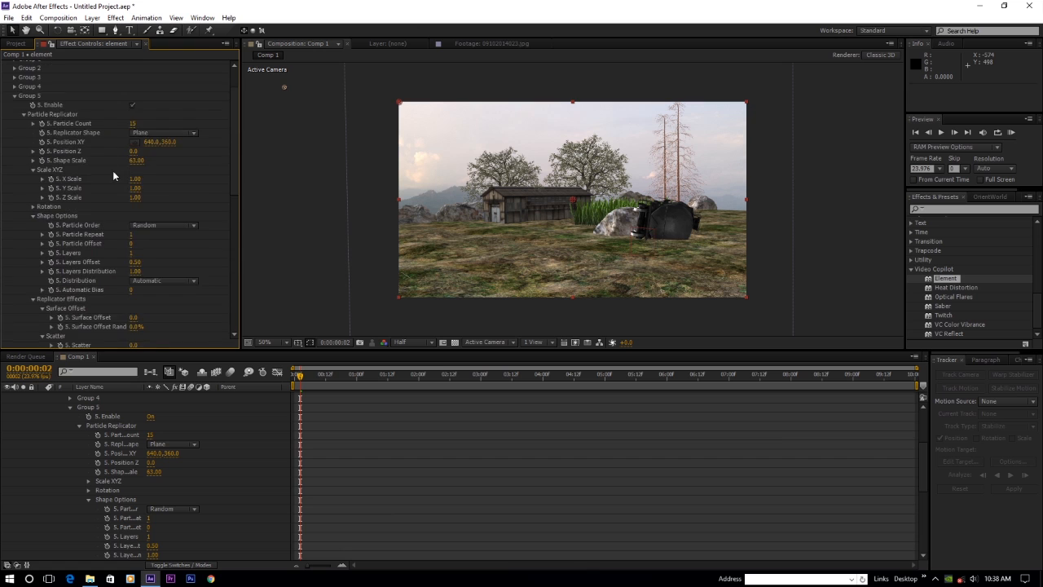
{"action": "scroll", "coordinate": [109, 205], "scroll_direction": "down", "scroll_amount": 5}
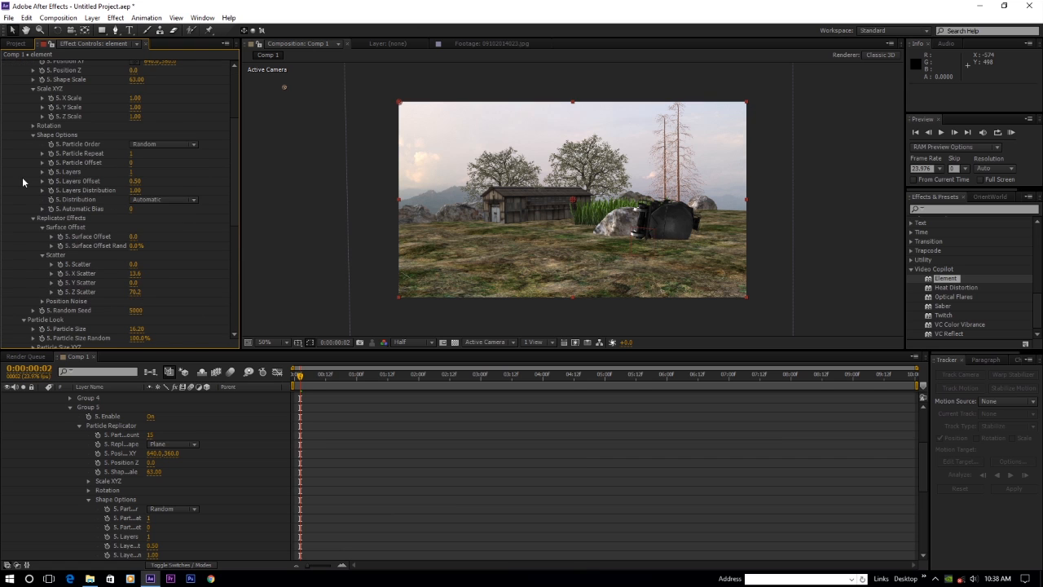
{"action": "scroll", "coordinate": [72, 169], "scroll_direction": "down", "scroll_amount": 1}
{"action": "left_click_drag", "start_coordinate": [134, 249], "coordinate": [295, 260]}
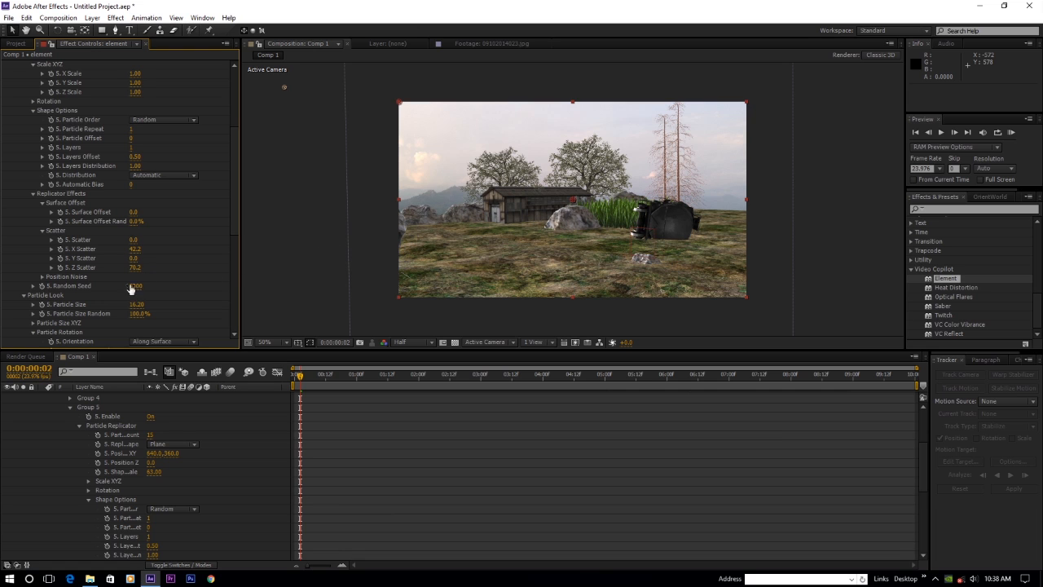
{"action": "left_click_drag", "start_coordinate": [135, 249], "coordinate": [213, 248]}
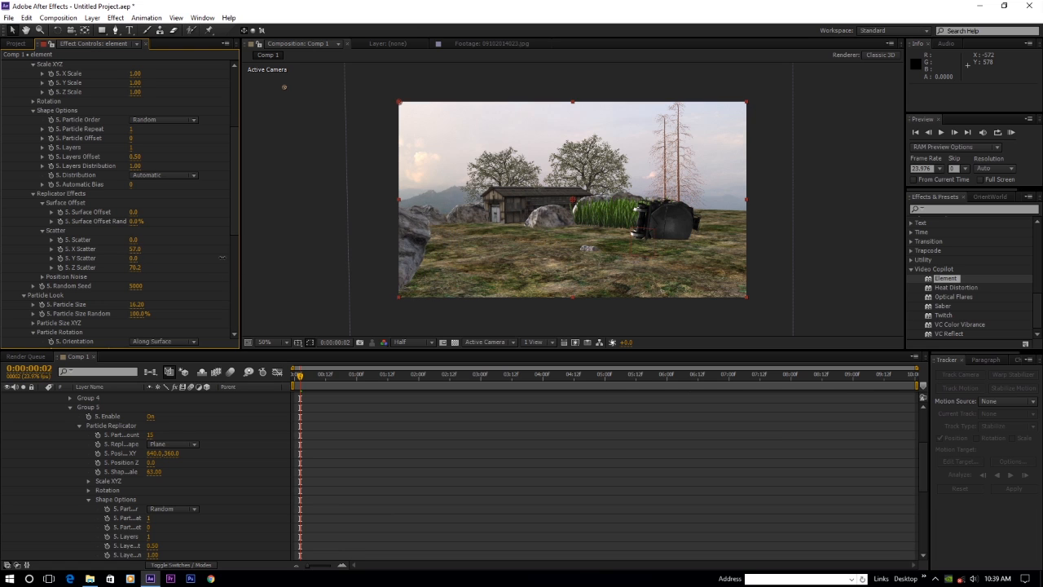
{"action": "left_click_drag", "start_coordinate": [133, 267], "coordinate": [554, 270]}
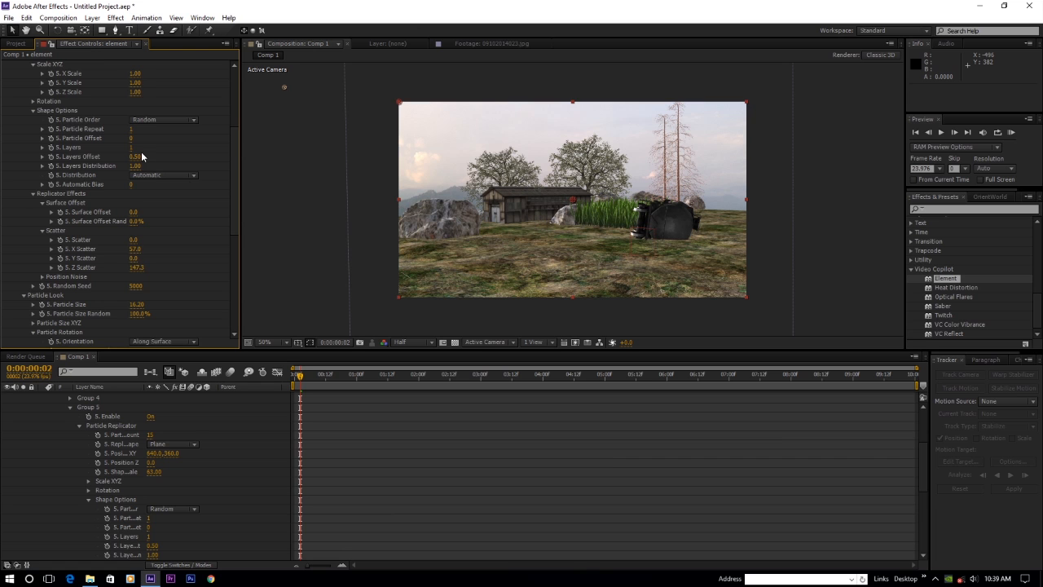
- Change the Random Seed of Group 5's Particle Replicator to rearrange the scattered rocks
{"action": "scroll", "coordinate": [108, 152], "scroll_direction": "up", "scroll_amount": 2}
{"action": "scroll", "coordinate": [118, 196], "scroll_direction": "down", "scroll_amount": 1}
{"action": "scroll", "coordinate": [121, 181], "scroll_direction": "up", "scroll_amount": 1}
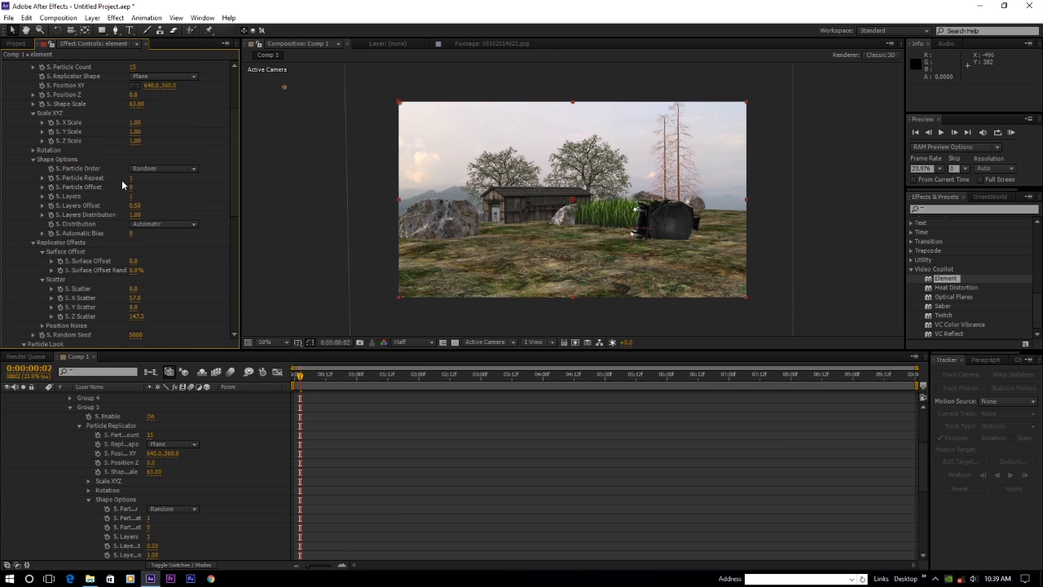
{"action": "scroll", "coordinate": [111, 148], "scroll_direction": "down", "scroll_amount": 2}
{"action": "left_click_drag", "start_coordinate": [136, 290], "coordinate": [144, 286]}
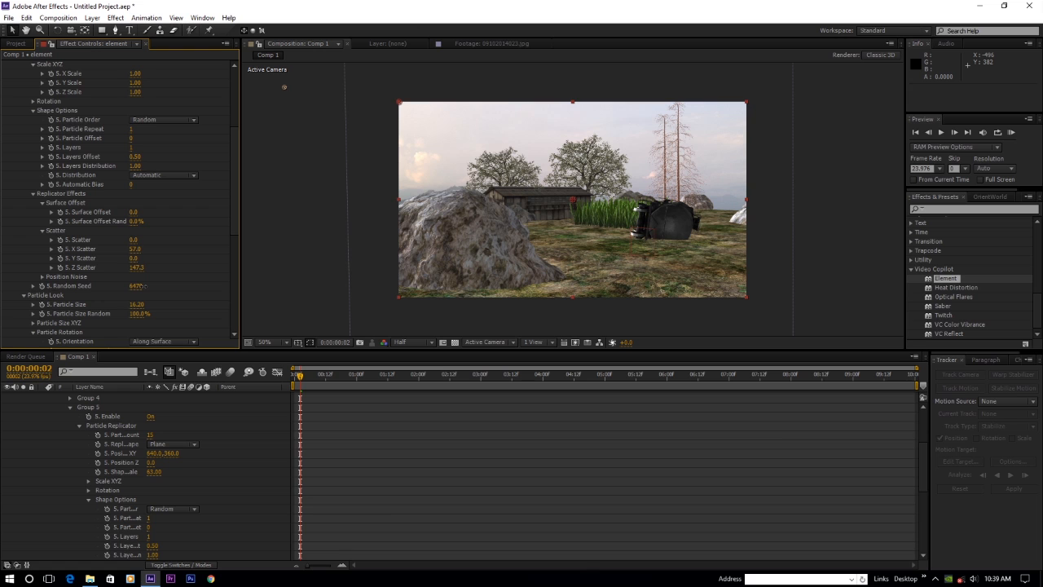
- Set Group 5's Position XY to 640, 397 and its Shape Scale to 39, and collapse the element layer's timeline properties
{"action": "scroll", "coordinate": [160, 180], "scroll_direction": "up", "scroll_amount": 5}
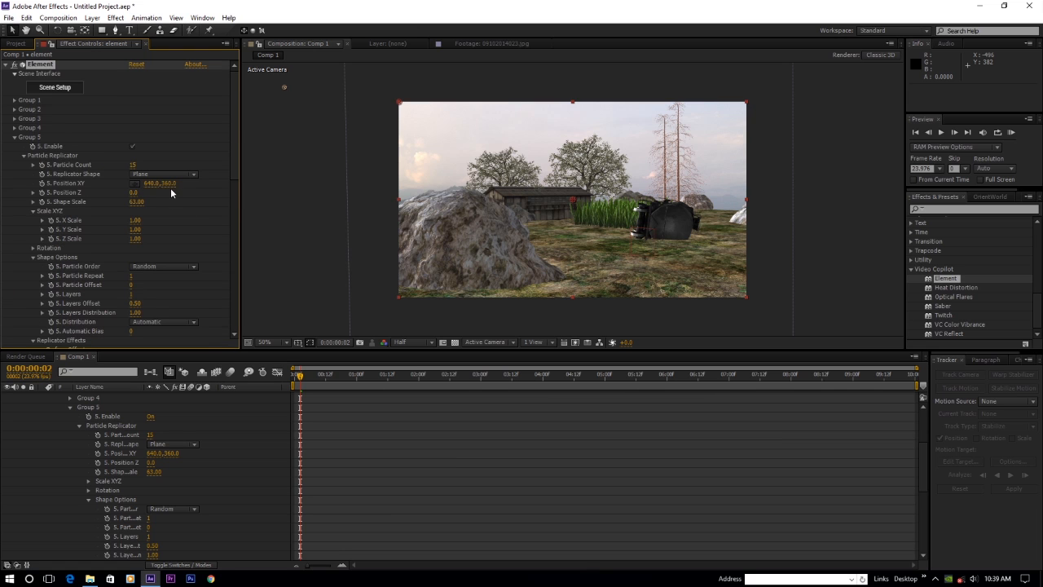
{"action": "left_click_drag", "start_coordinate": [168, 182], "coordinate": [303, 215]}
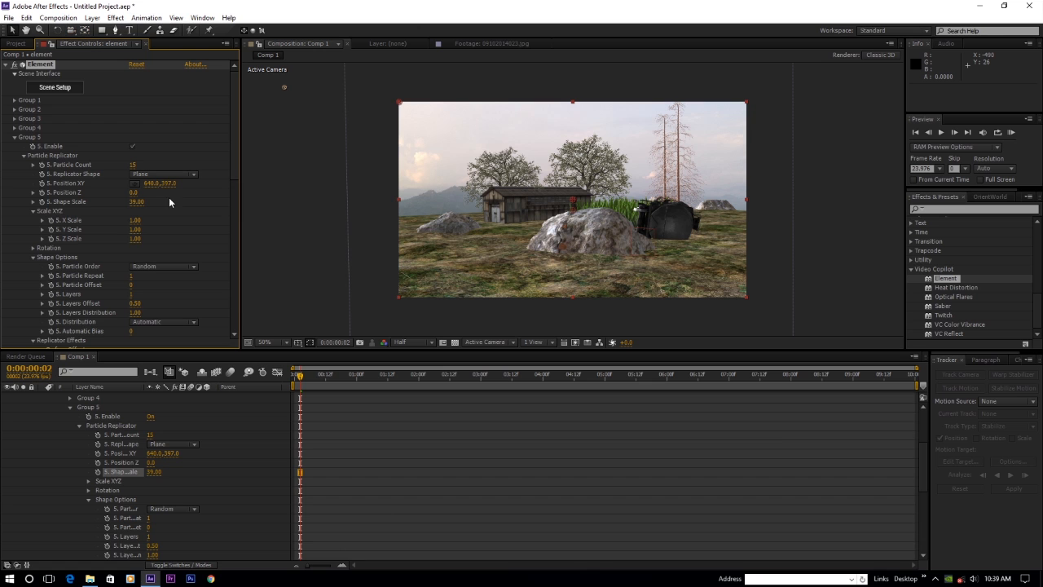
{"action": "scroll", "coordinate": [24, 424], "scroll_direction": "up", "scroll_amount": 5}
{"action": "left_click", "coordinate": [42, 434]}
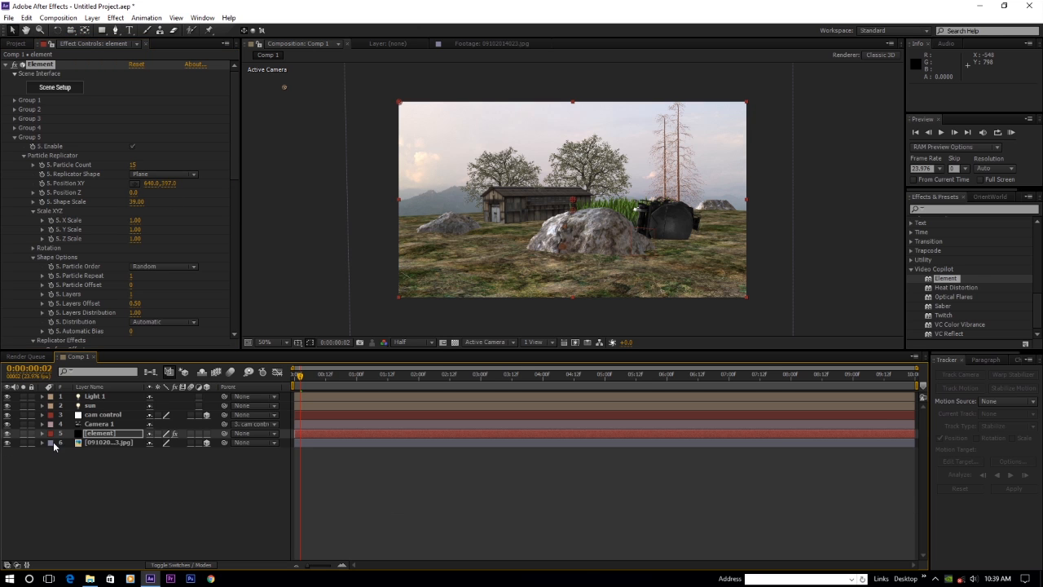
{"action": "key", "text": "slash"}
{"action": "key", "text": "comma"}
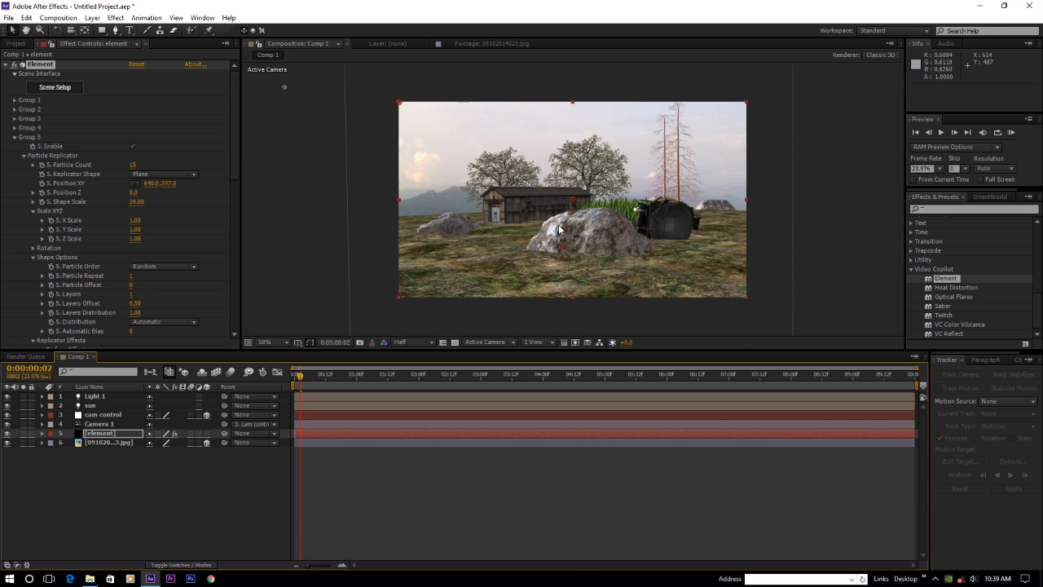
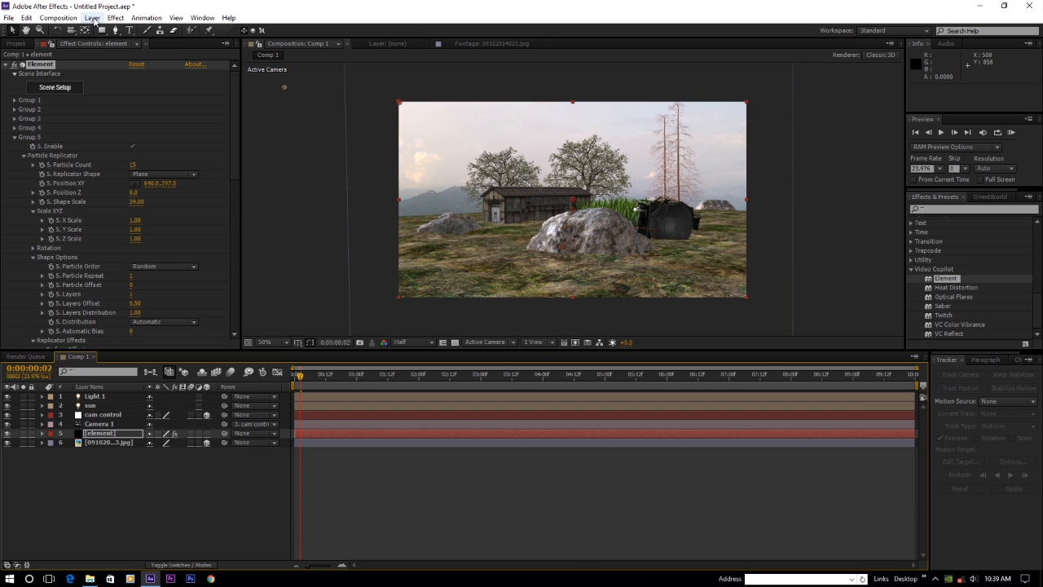
- Add a new two-node 35mm camera named temp cam
{"action": "left_click", "coordinate": [93, 19]}
{"action": "mouse_move", "coordinate": [105, 31]}
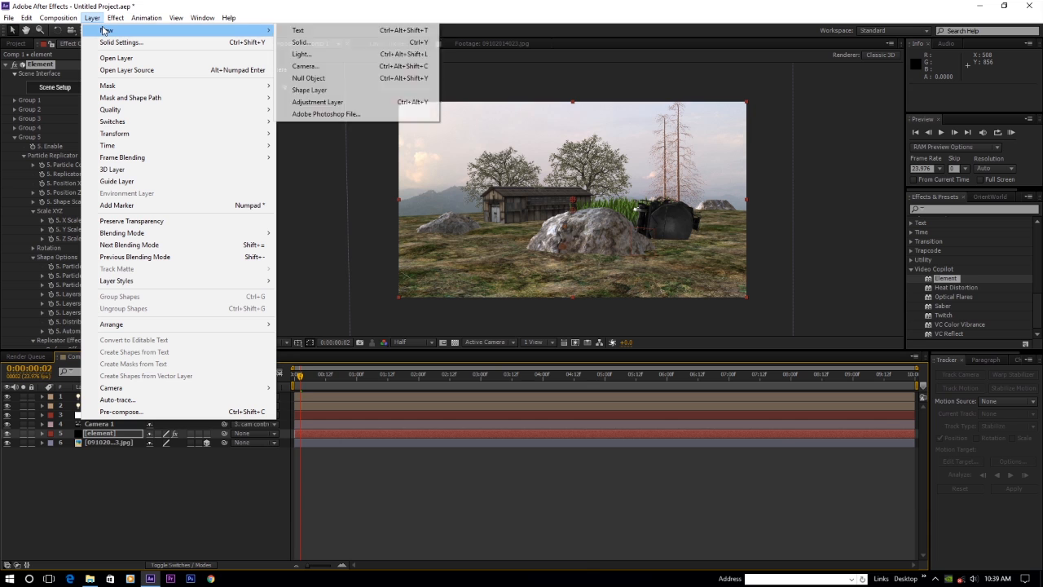
{"action": "left_click", "coordinate": [321, 66]}
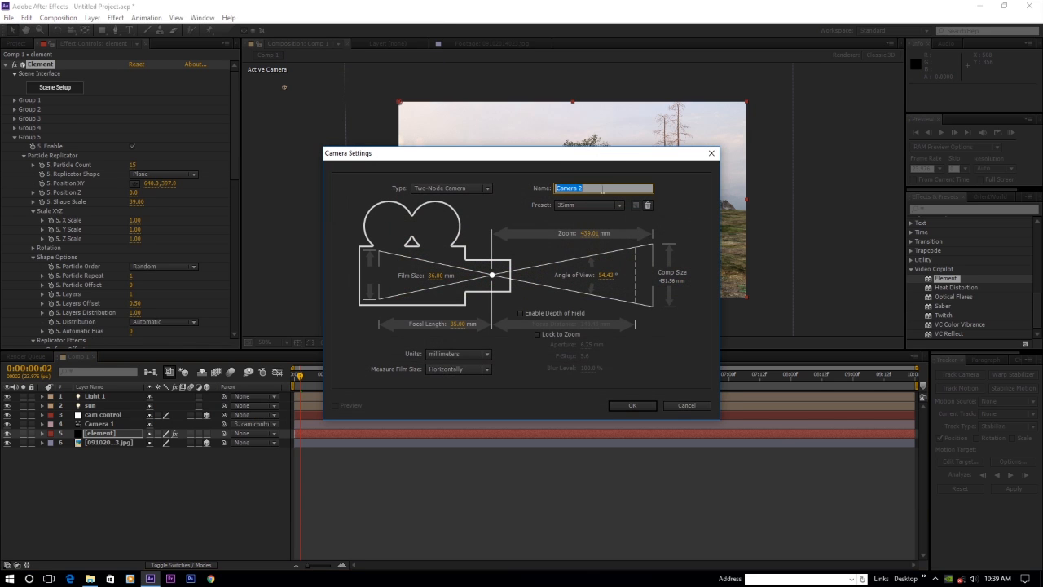
{"action": "type", "text": "temp cam"}
{"action": "left_click", "coordinate": [632, 406]}
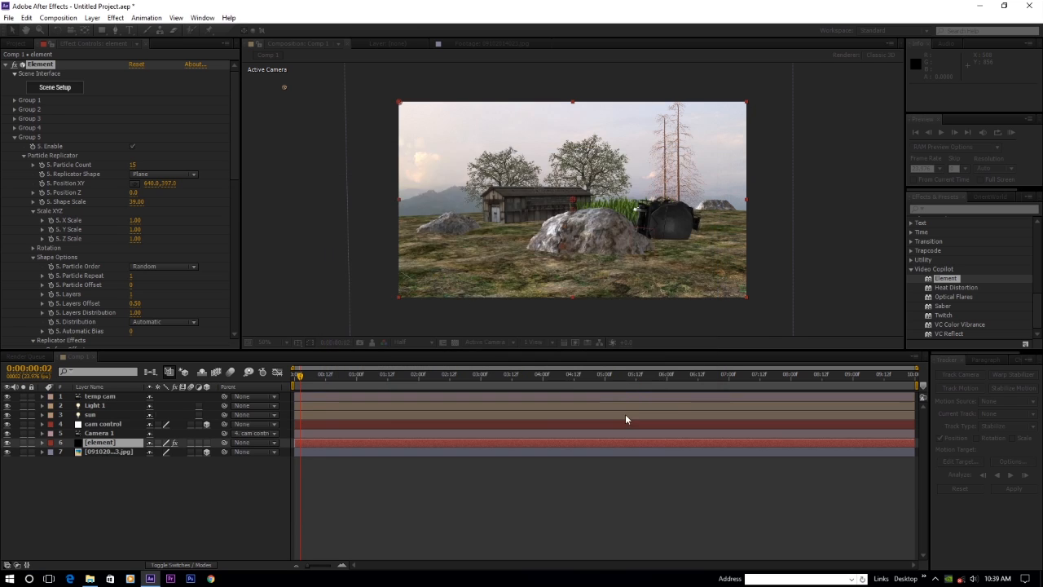
- Orbit and move temp cam to frame the barn, overturned vehicle and rocks from slightly above the ground
{"action": "left_click", "coordinate": [71, 33]}
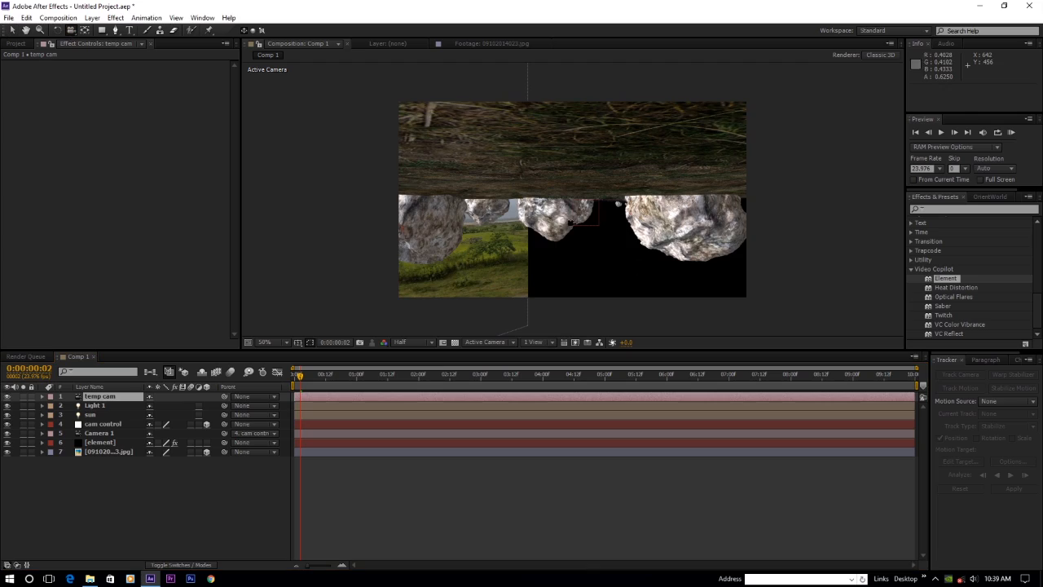
{"action": "left_click_drag", "start_coordinate": [571, 222], "coordinate": [438, 175]}
{"action": "left_click_drag", "start_coordinate": [578, 237], "coordinate": [570, 233]}
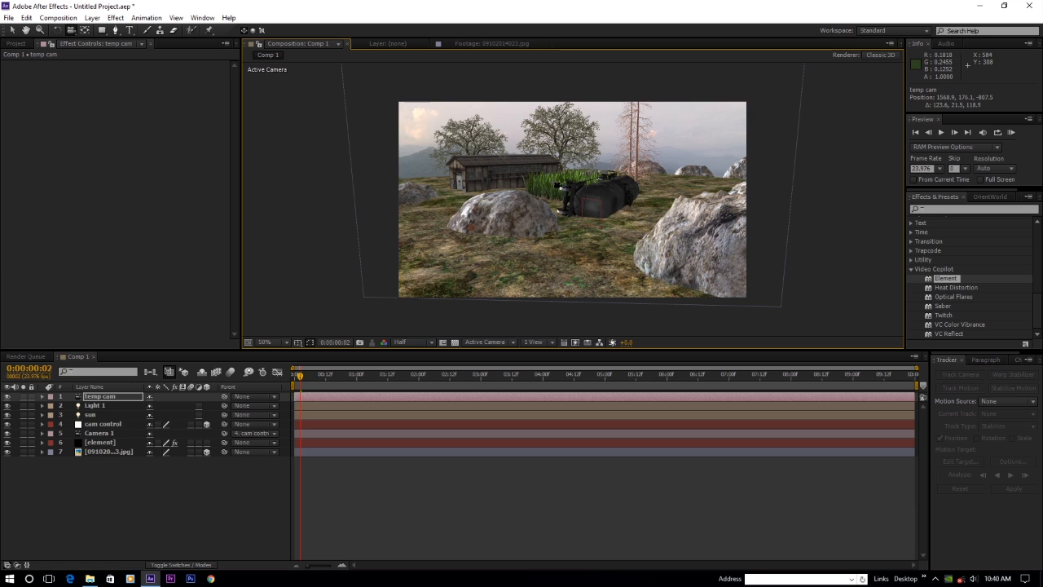
{"action": "scroll", "coordinate": [554, 184], "scroll_direction": "up", "scroll_amount": 1}
- In the element layer's Group 4 Particle Replicator, set the grass to a Plane shape with Particle Count 120 and Shape Scale 81.60
{"action": "left_click", "coordinate": [98, 443]}
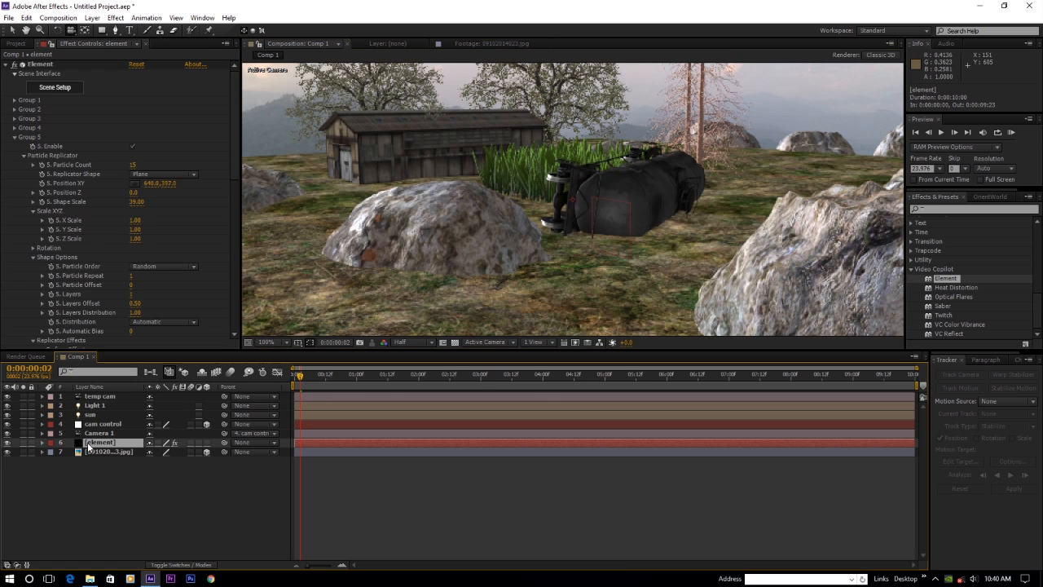
{"action": "left_click", "coordinate": [15, 137]}
{"action": "left_click", "coordinate": [15, 128]}
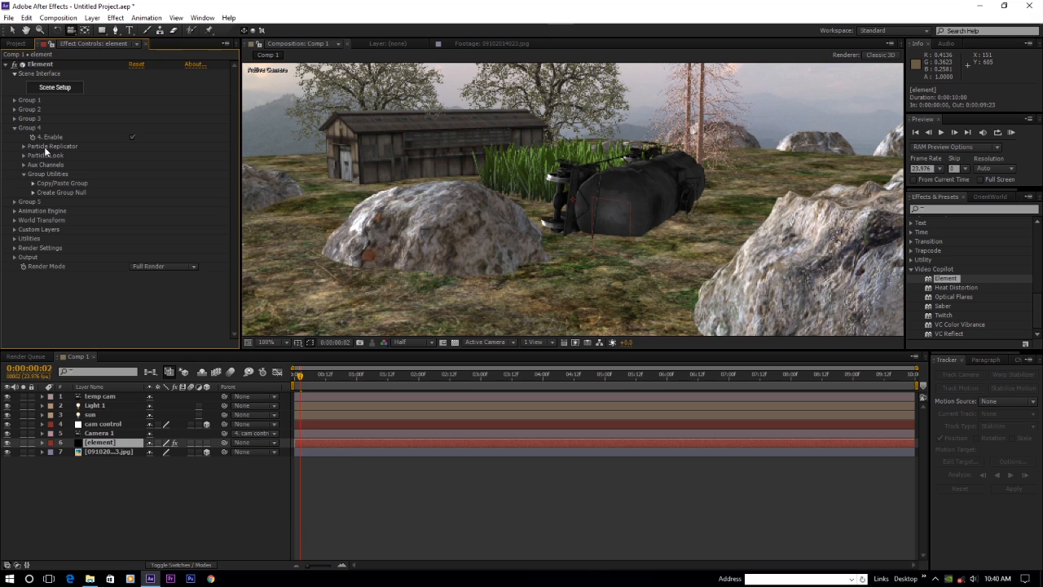
{"action": "left_click", "coordinate": [24, 146]}
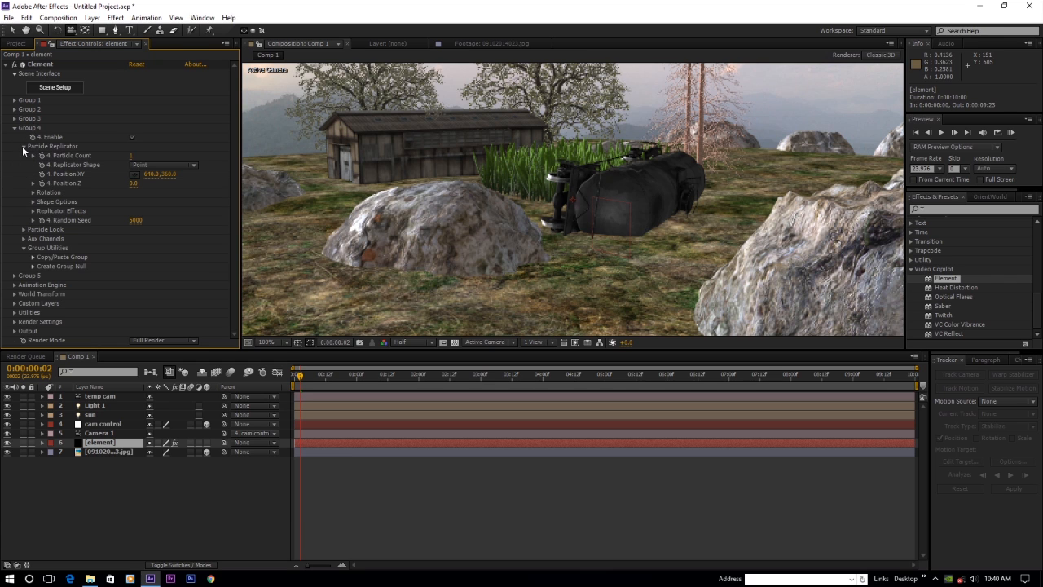
{"action": "left_click", "coordinate": [158, 166]}
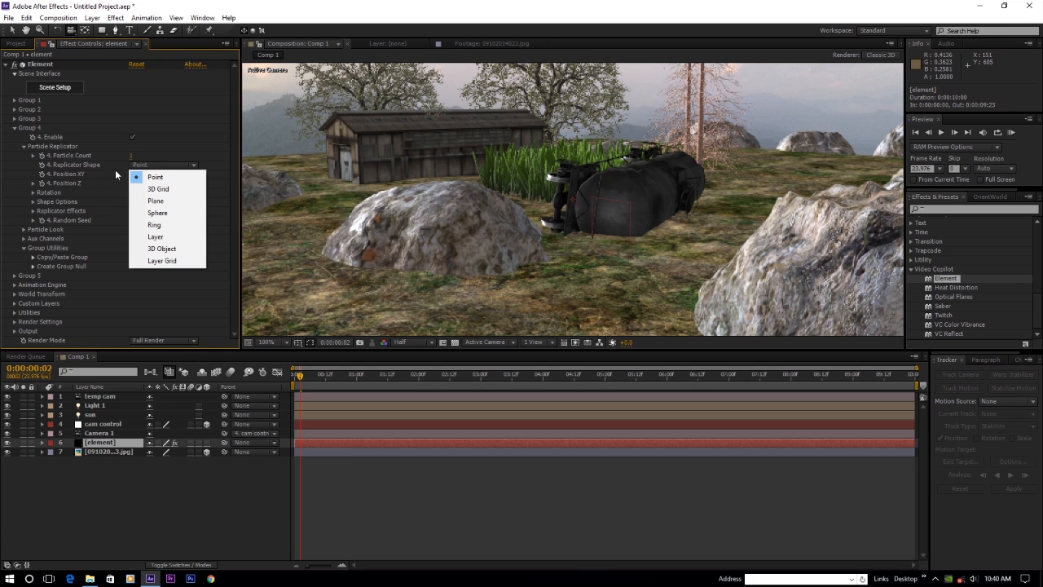
{"action": "left_click", "coordinate": [155, 200]}
{"action": "left_click_drag", "start_coordinate": [131, 155], "coordinate": [197, 154]}
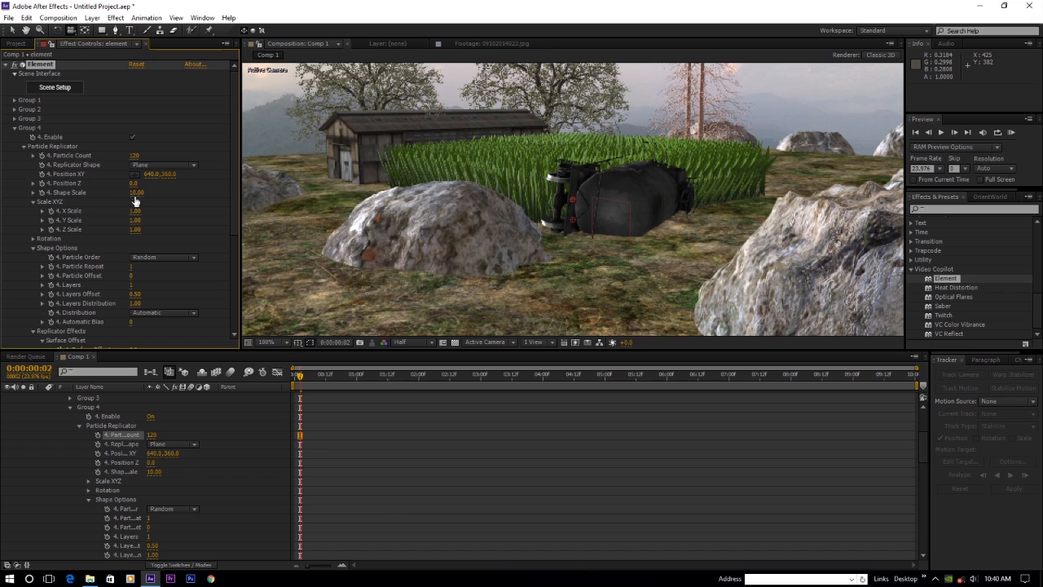
{"action": "left_click_drag", "start_coordinate": [135, 192], "coordinate": [261, 193]}
- In Group 4's Particle Look, set the Particle Size to 4.10 and Particle Size Random to 100%
{"action": "scroll", "coordinate": [121, 218], "scroll_direction": "down", "scroll_amount": 5}
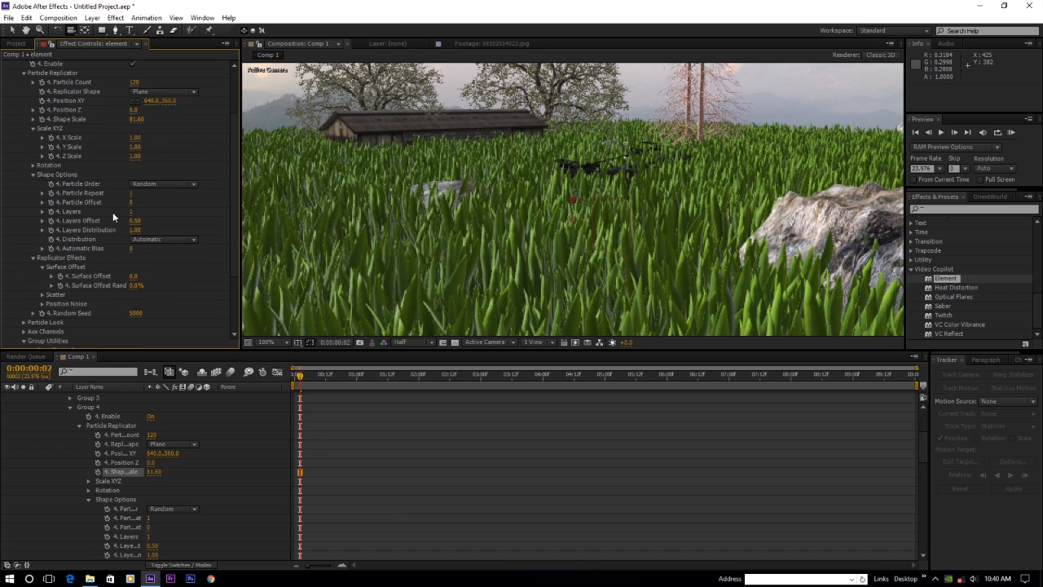
{"action": "left_click", "coordinate": [24, 275]}
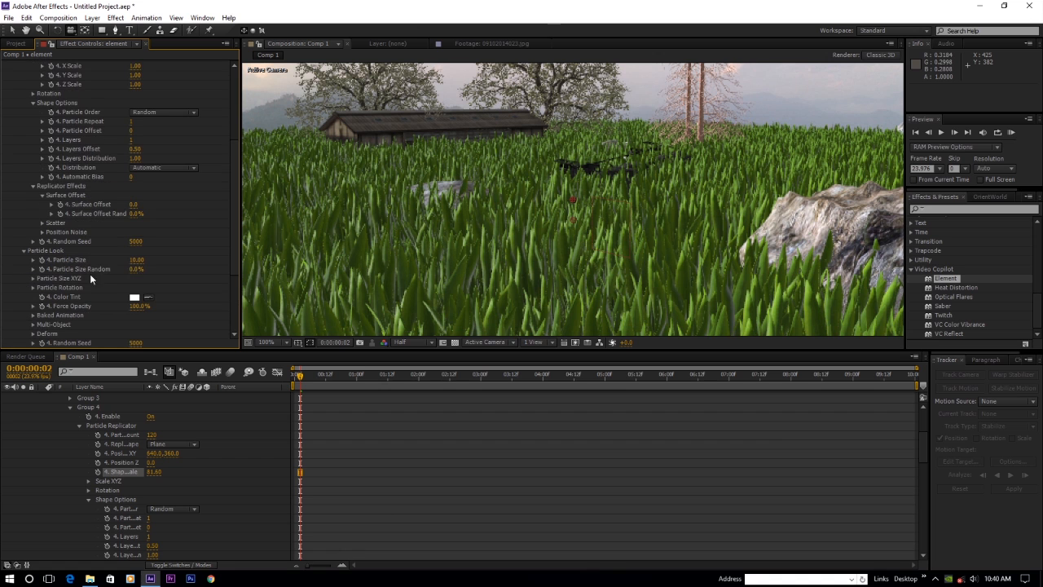
{"action": "left_click_drag", "start_coordinate": [141, 261], "coordinate": [215, 267]}
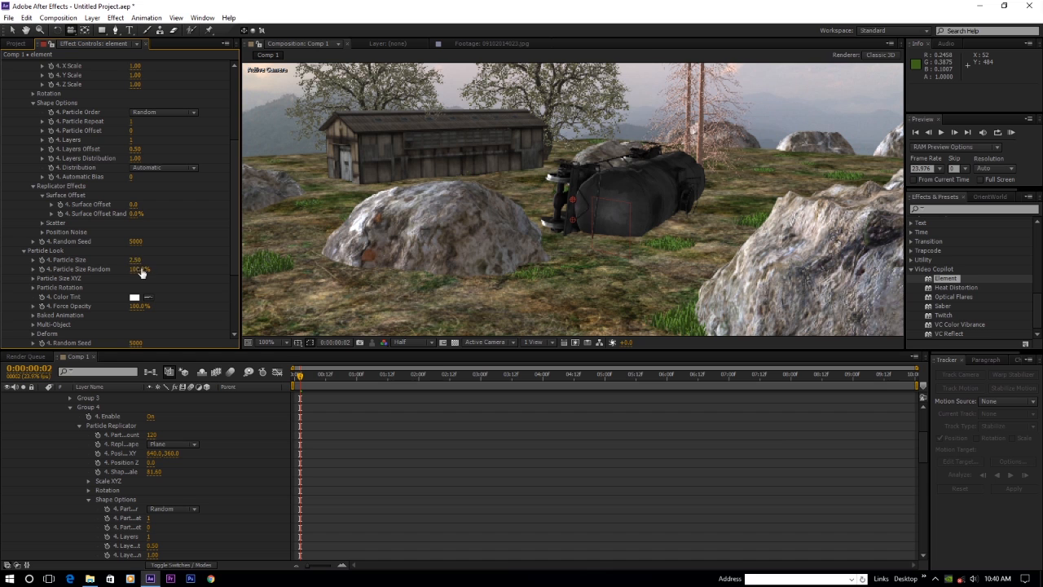
{"action": "left_click_drag", "start_coordinate": [136, 260], "coordinate": [149, 261]}
- Raise Group 4's Particle Count to 288, pull temp cam back for a wider view, and set the Shape Scale to 57.80
{"action": "scroll", "coordinate": [132, 155], "scroll_direction": "up", "scroll_amount": 3}
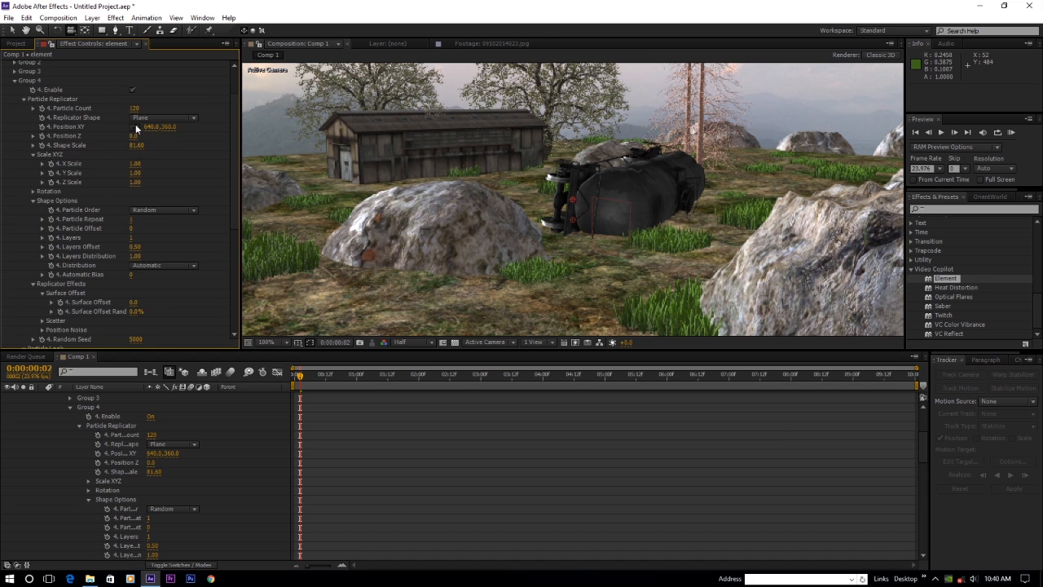
{"action": "left_click_drag", "start_coordinate": [133, 107], "coordinate": [228, 106]}
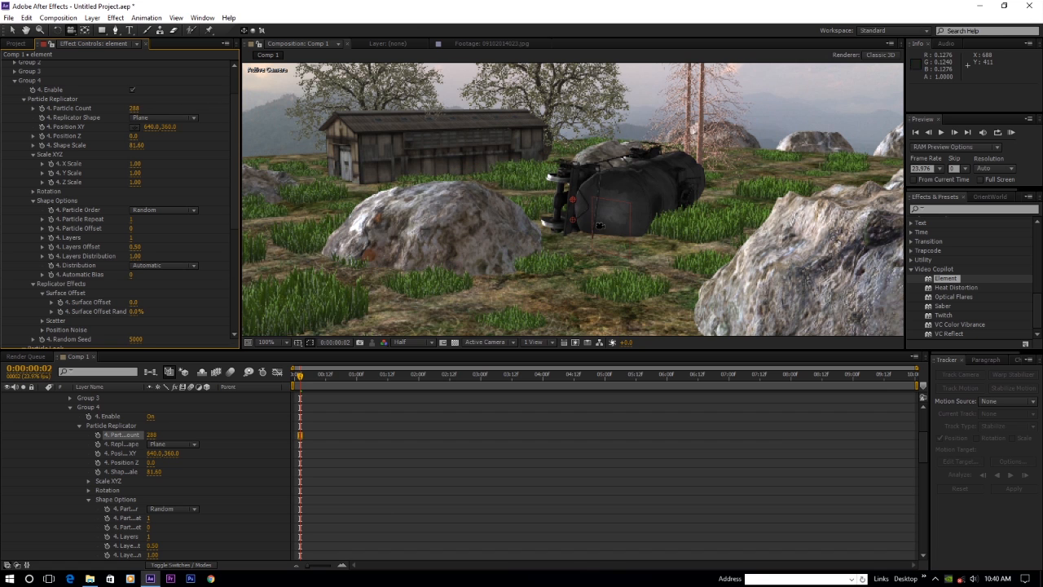
{"action": "scroll", "coordinate": [594, 225], "scroll_direction": "down", "scroll_amount": 2}
{"action": "left_click_drag", "start_coordinate": [570, 178], "coordinate": [599, 238]}
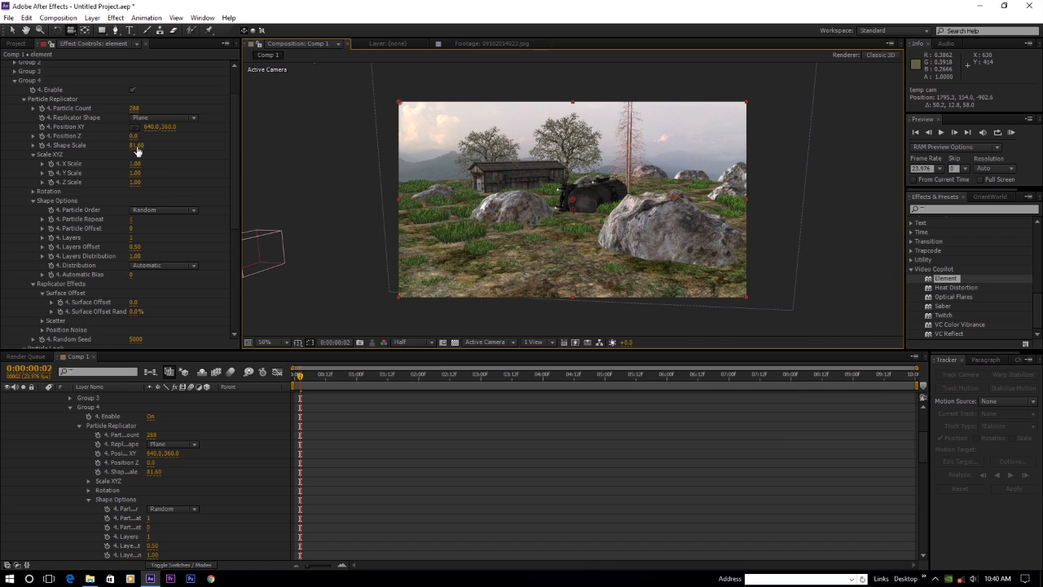
{"action": "left_click_drag", "start_coordinate": [139, 149], "coordinate": [118, 163]}
- Scatter the Group 4 grass with an X Scatter of 7.1
{"action": "scroll", "coordinate": [93, 174], "scroll_direction": "down", "scroll_amount": 2}
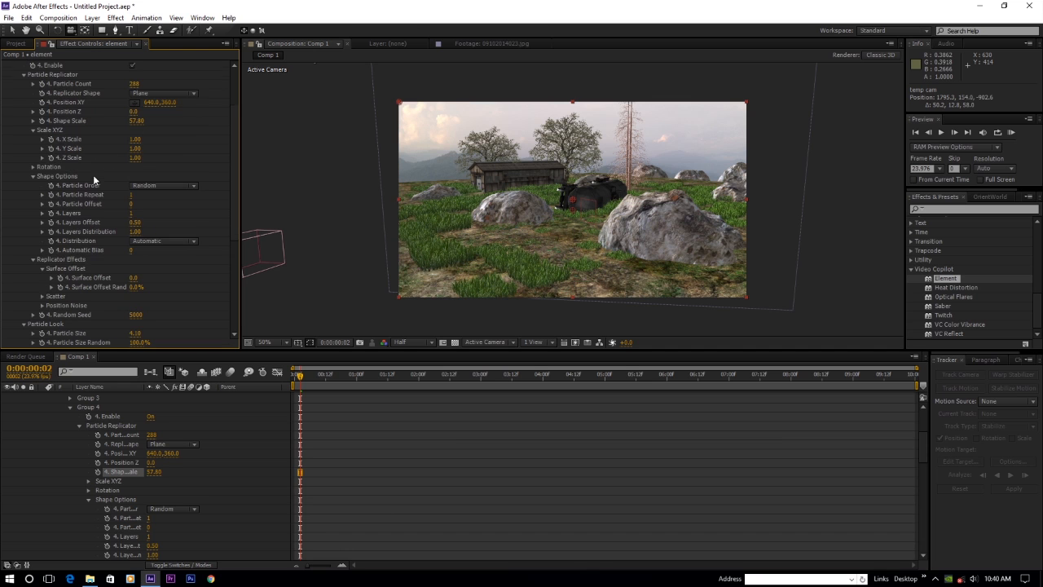
{"action": "scroll", "coordinate": [66, 259], "scroll_direction": "down", "scroll_amount": 4}
{"action": "left_click", "coordinate": [41, 248]}
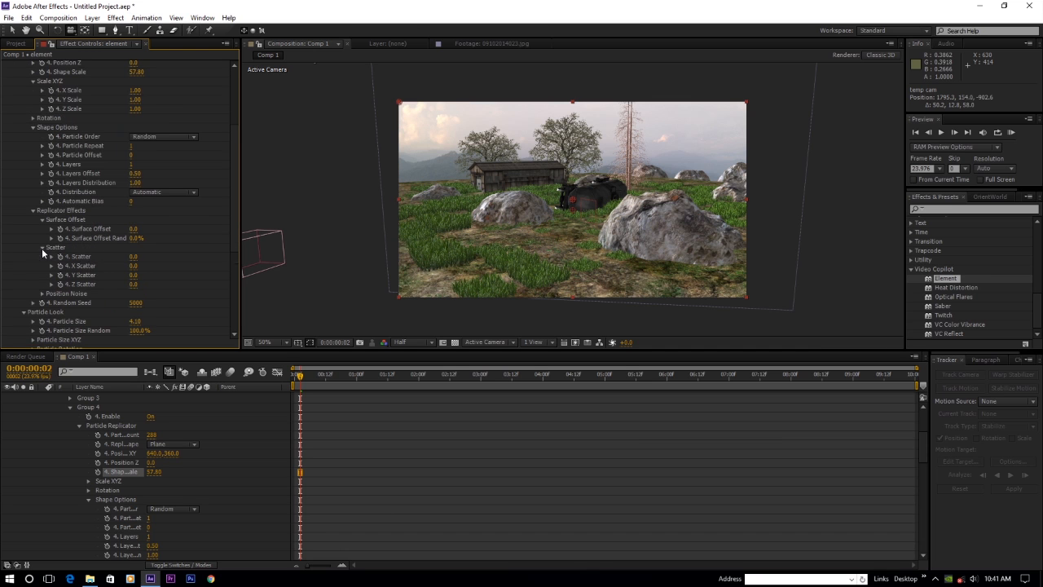
{"action": "left_click_drag", "start_coordinate": [133, 266], "coordinate": [195, 265]}
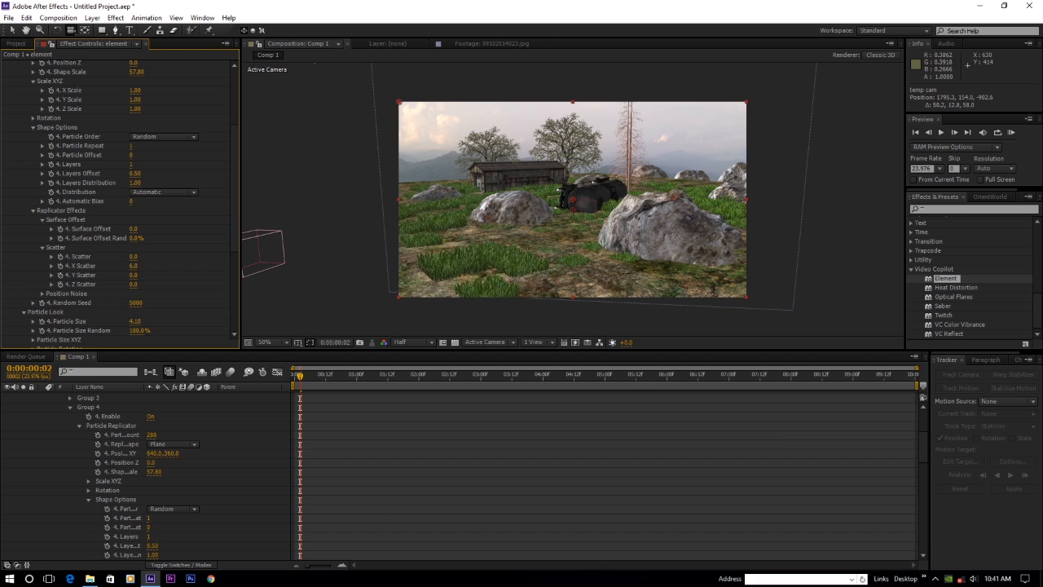
{"action": "left_click_drag", "start_coordinate": [499, 288], "coordinate": [458, 287]}
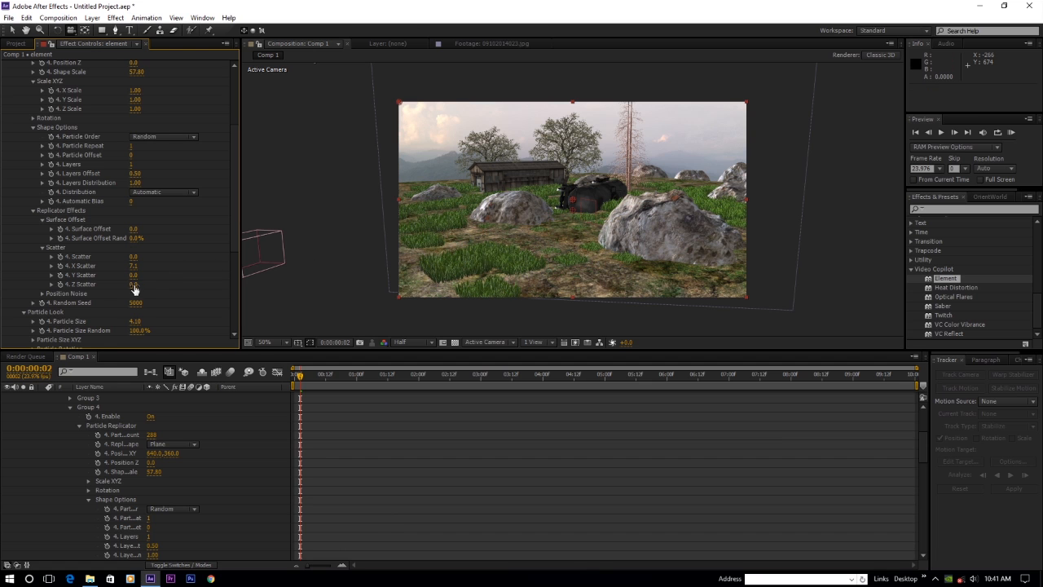
- Set Group 4's Z Scatter to 9.1, then try a Y Scatter of 1.1 and reset it
{"action": "left_click_drag", "start_coordinate": [133, 285], "coordinate": [207, 284]}
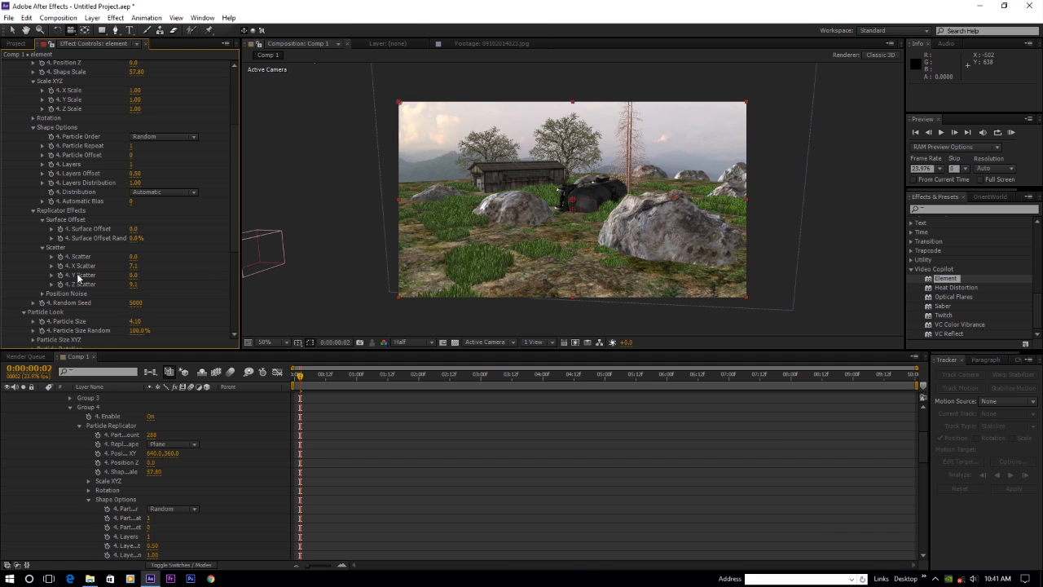
{"action": "left_click_drag", "start_coordinate": [139, 276], "coordinate": [71, 284]}
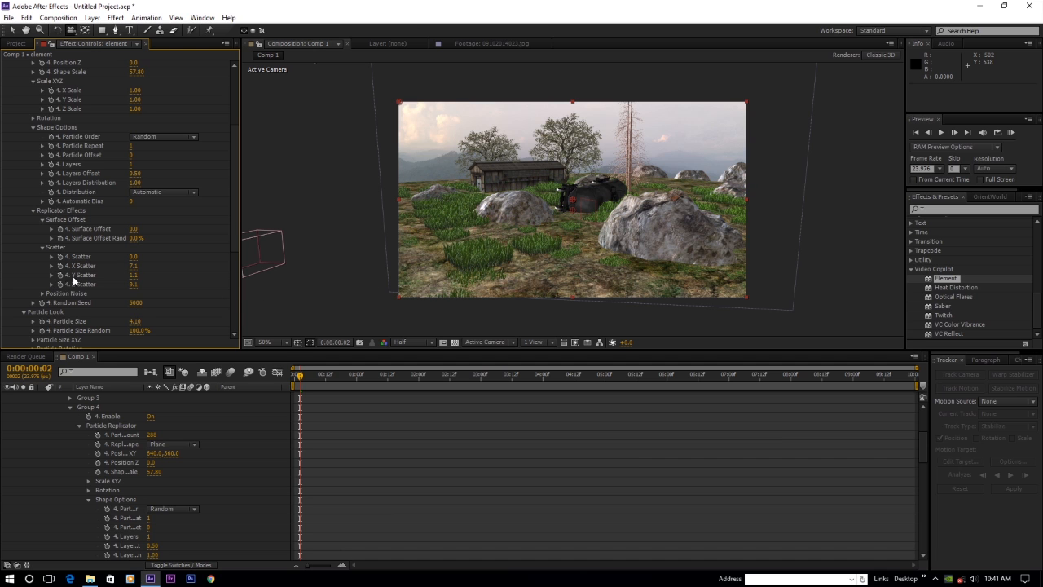
{"action": "right_click", "coordinate": [73, 279]}
{"action": "left_click", "coordinate": [94, 350]}
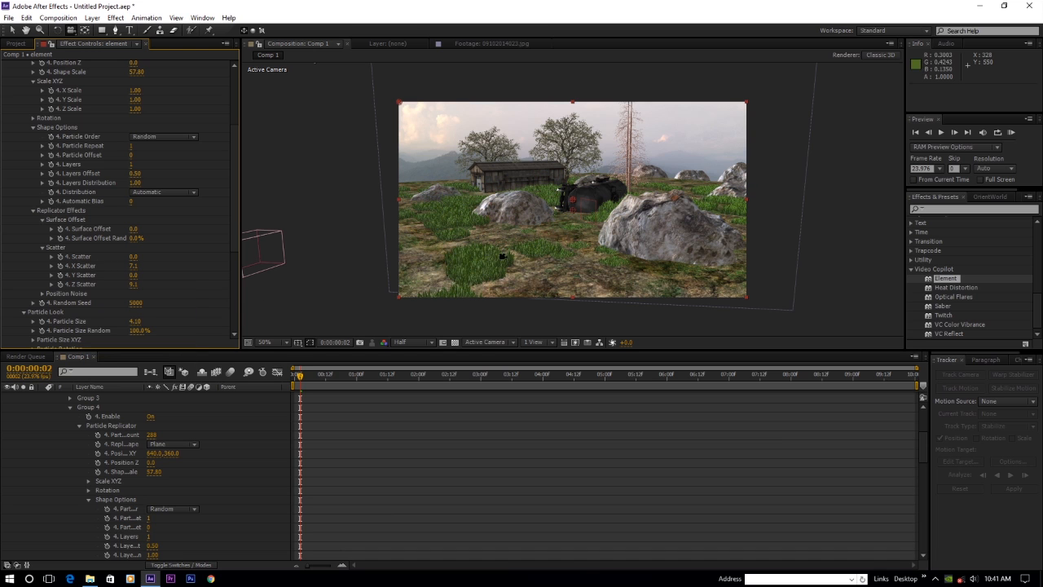
- Orbit temp cam down to a low, near-ground view across the grass and rocks
{"action": "left_click_drag", "start_coordinate": [562, 232], "coordinate": [531, 263]}
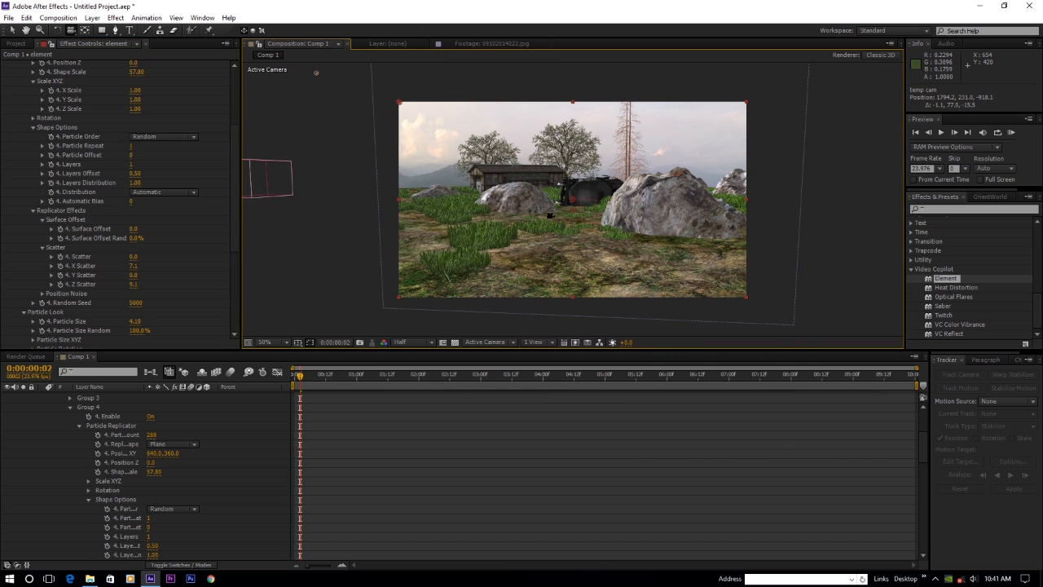
{"action": "key", "text": "period"}
{"action": "key", "text": "comma"}
{"action": "key", "text": "period"}
{"action": "key", "text": "comma"}
- Enable Shadows in the element layer's Element Render Settings
{"action": "scroll", "coordinate": [47, 425], "scroll_direction": "up", "scroll_amount": 5}
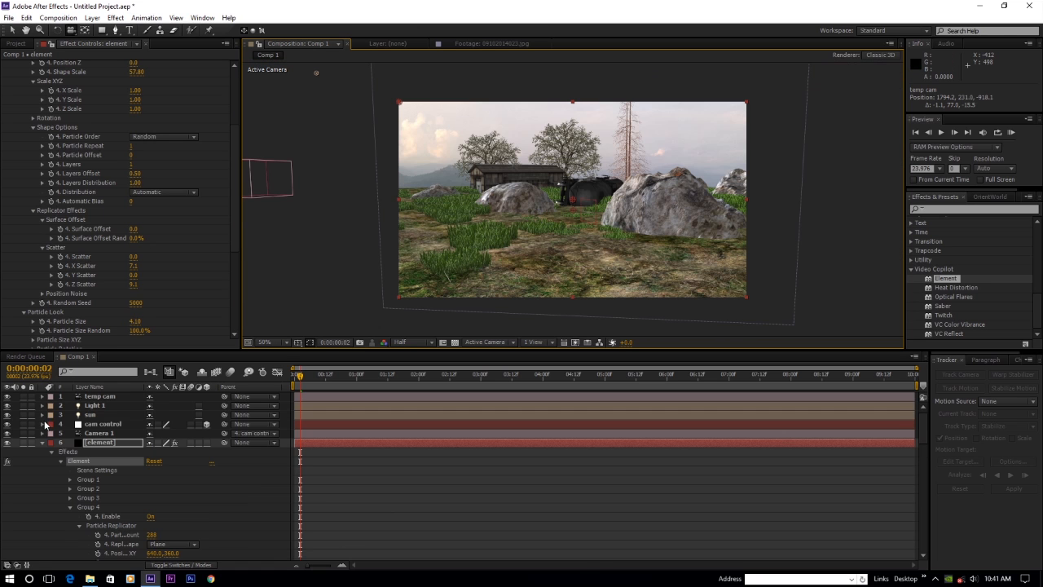
{"action": "left_click", "coordinate": [44, 444]}
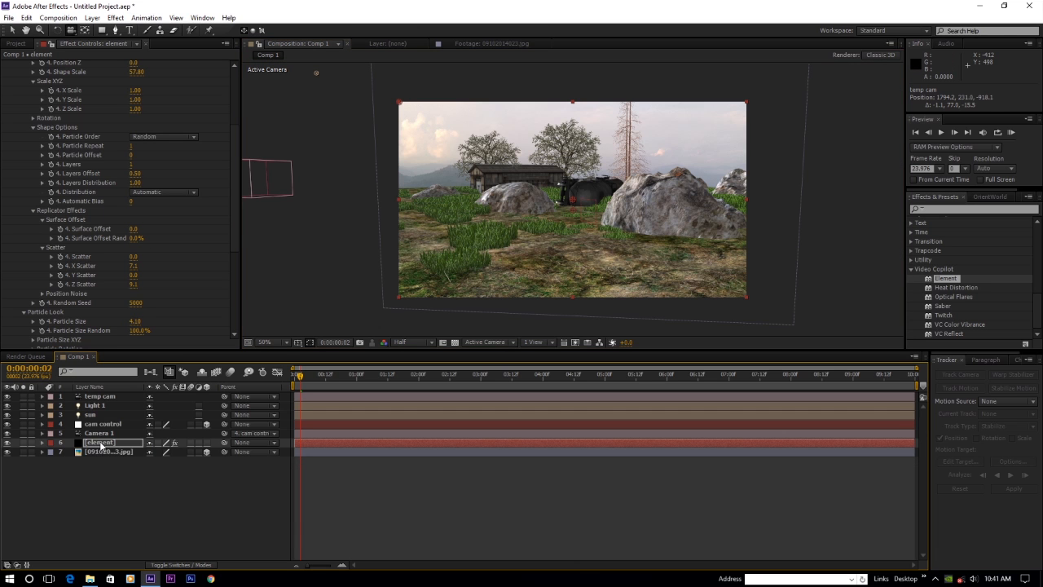
{"action": "left_click", "coordinate": [99, 446]}
{"action": "scroll", "coordinate": [28, 147], "scroll_direction": "up", "scroll_amount": 5}
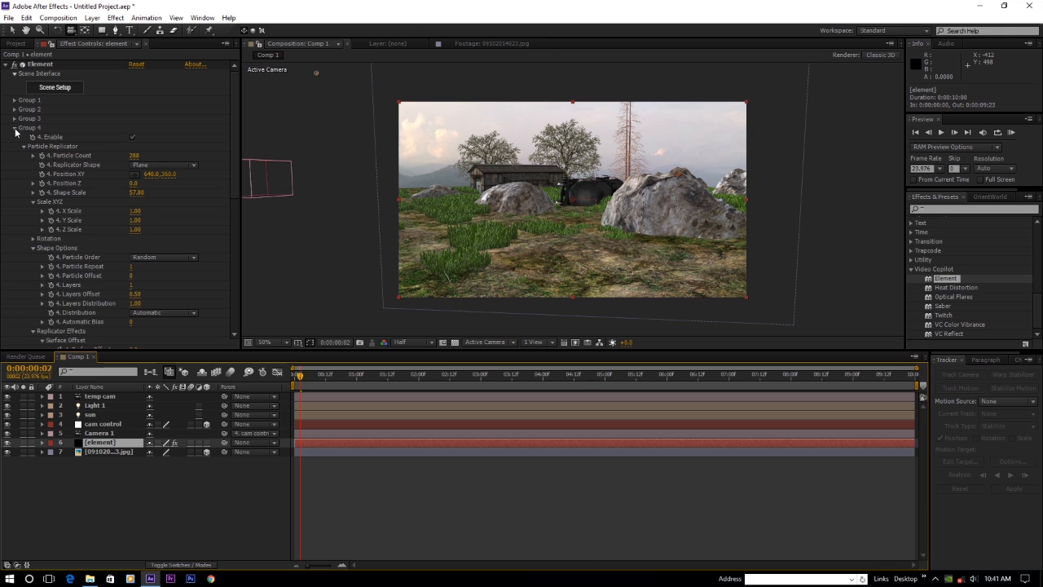
{"action": "left_click", "coordinate": [14, 129]}
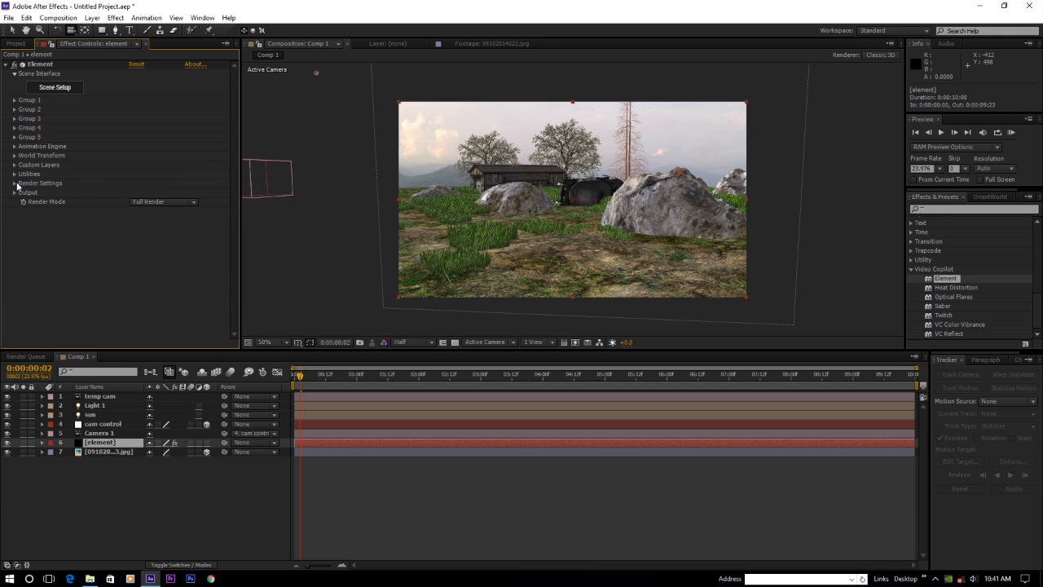
{"action": "left_click", "coordinate": [14, 184]}
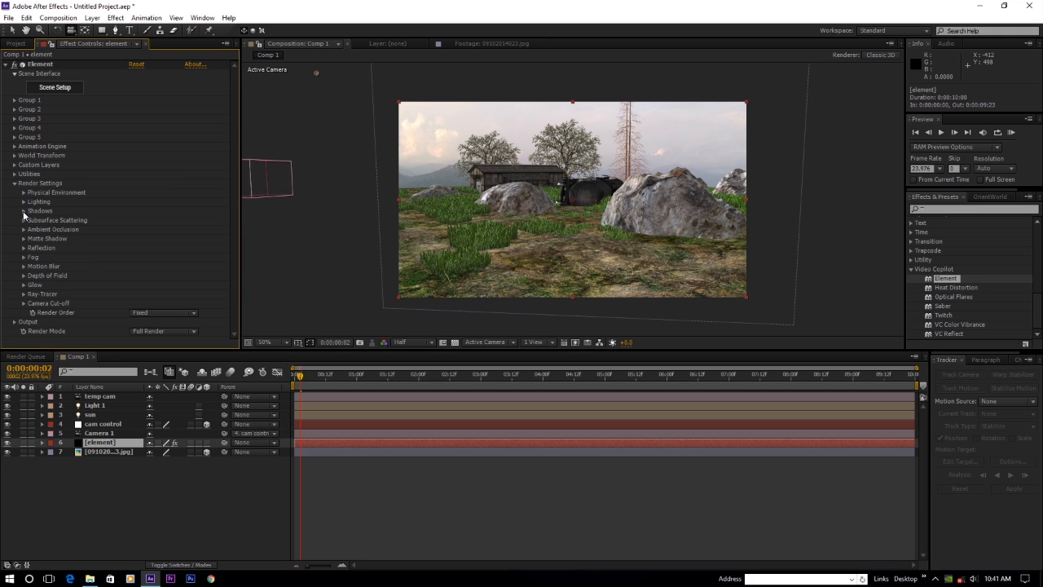
{"action": "left_click", "coordinate": [24, 211]}
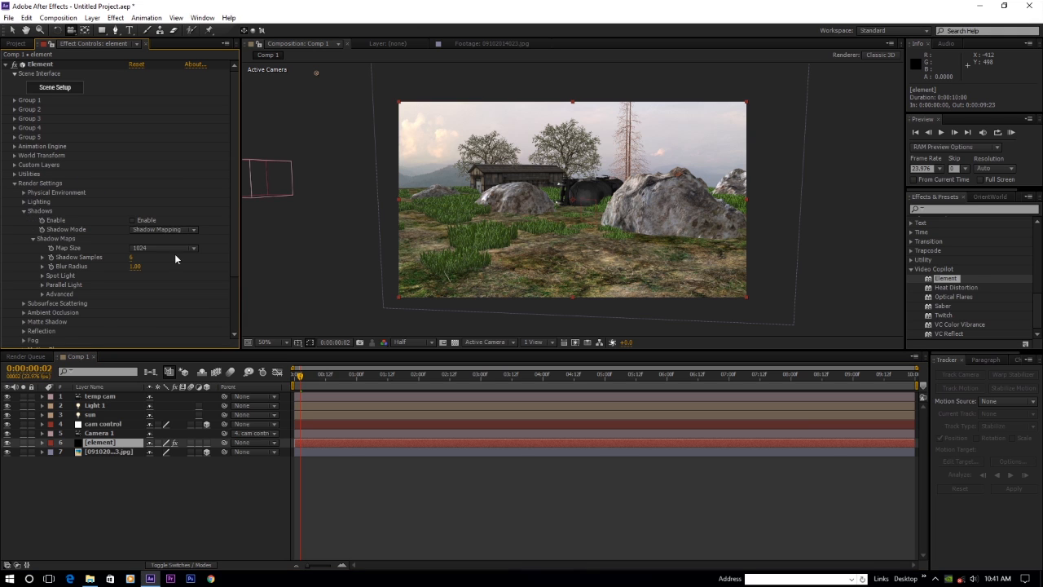
{"action": "left_click", "coordinate": [133, 220]}
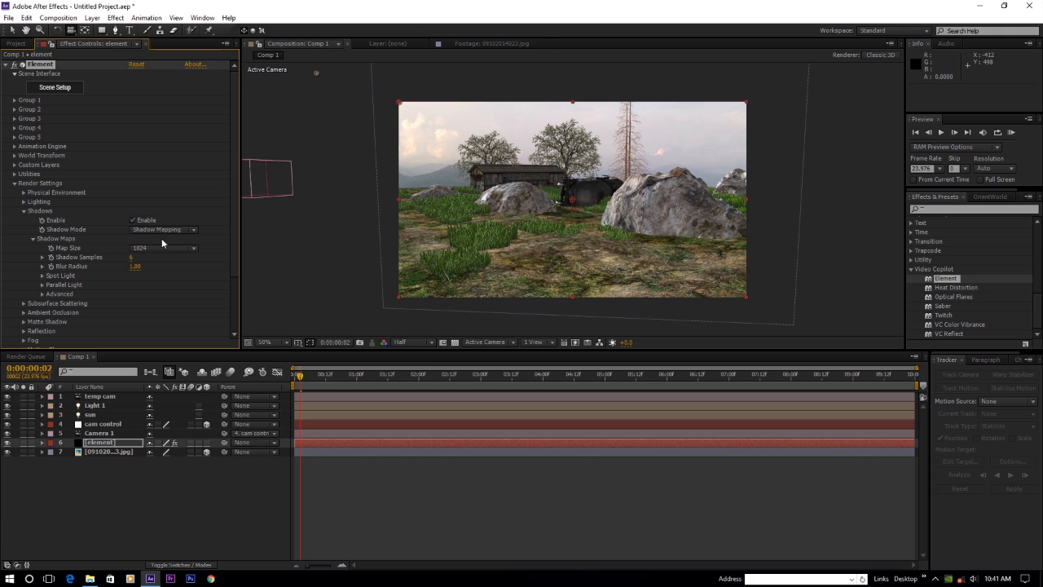
- Keep the shadows on Shadow Mapping, with a Map Size of 4096 and a Parallel Light Shadow Size of 3124
{"action": "left_click", "coordinate": [151, 231]}
{"action": "left_click", "coordinate": [154, 239]}
{"action": "left_click", "coordinate": [156, 249]}
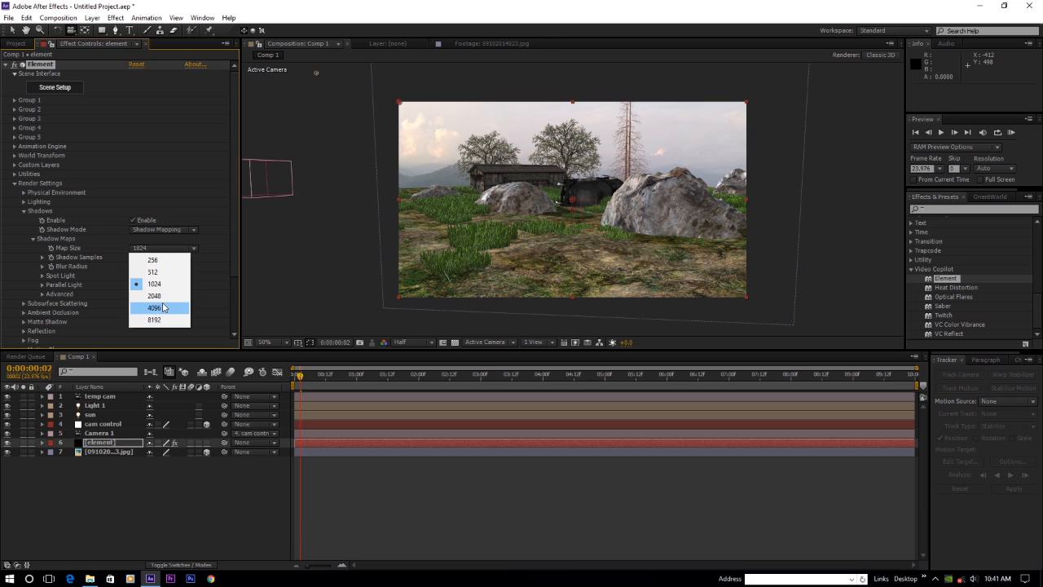
{"action": "left_click", "coordinate": [166, 309]}
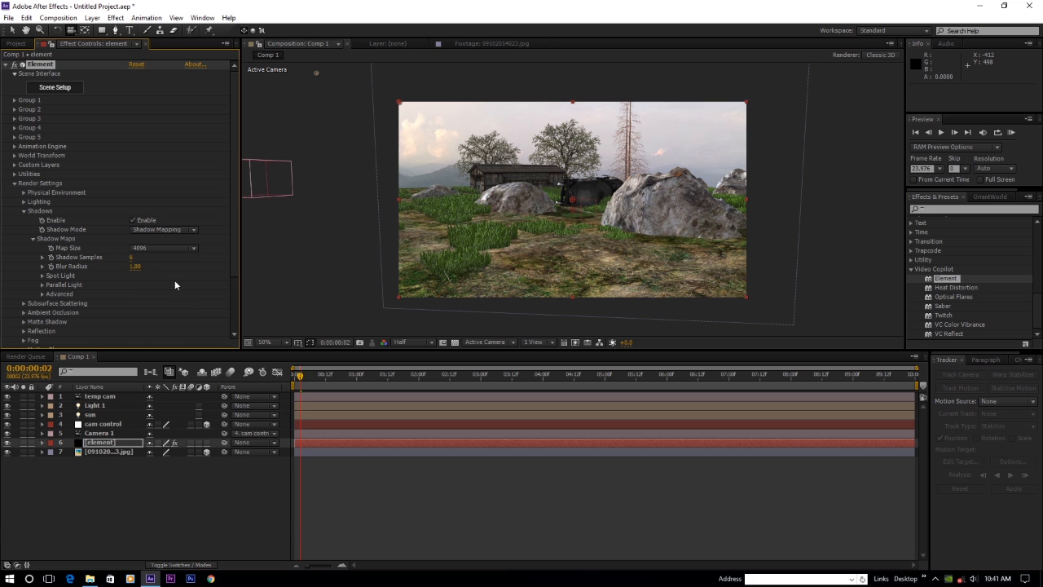
{"action": "left_click", "coordinate": [42, 284]}
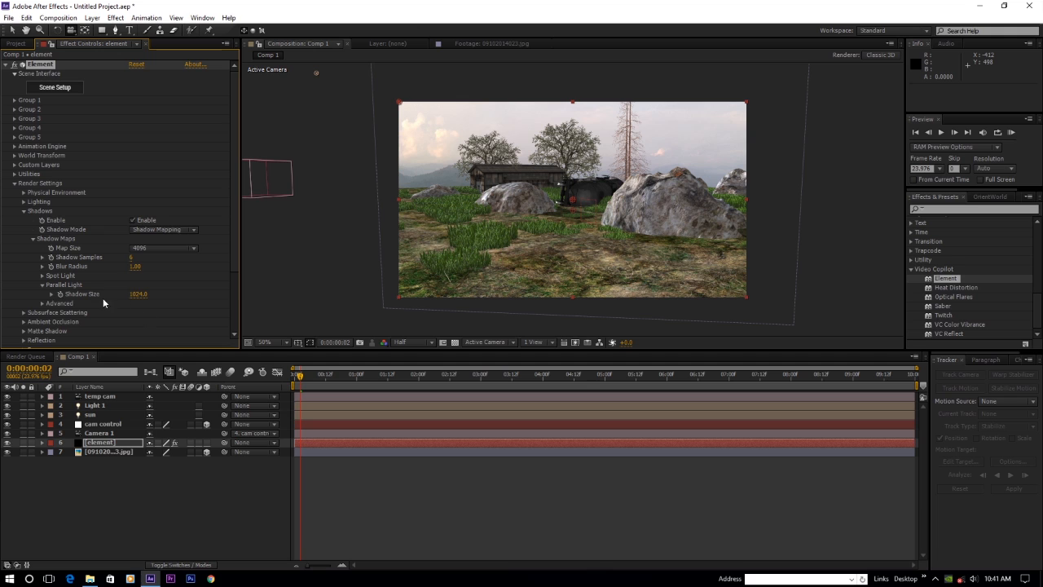
{"action": "left_click_drag", "start_coordinate": [134, 295], "coordinate": [234, 294]}
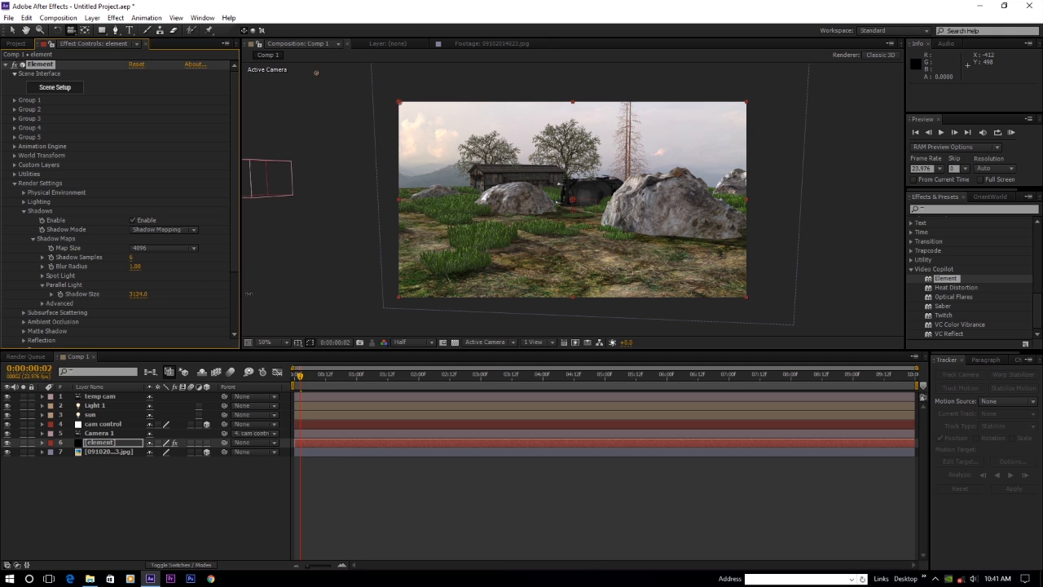
- Raise the sun light at 0:00:09:23 to a Y Position of about 119.8, and scrub the moving shadows back to the first frame
{"action": "left_click_drag", "start_coordinate": [300, 376], "coordinate": [926, 388]}
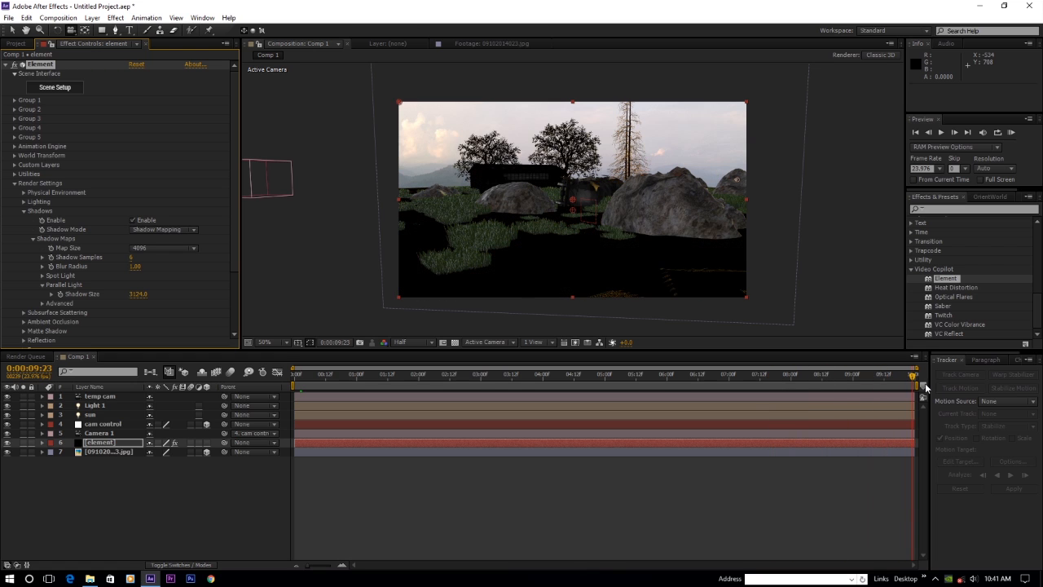
{"action": "left_click", "coordinate": [93, 446]}
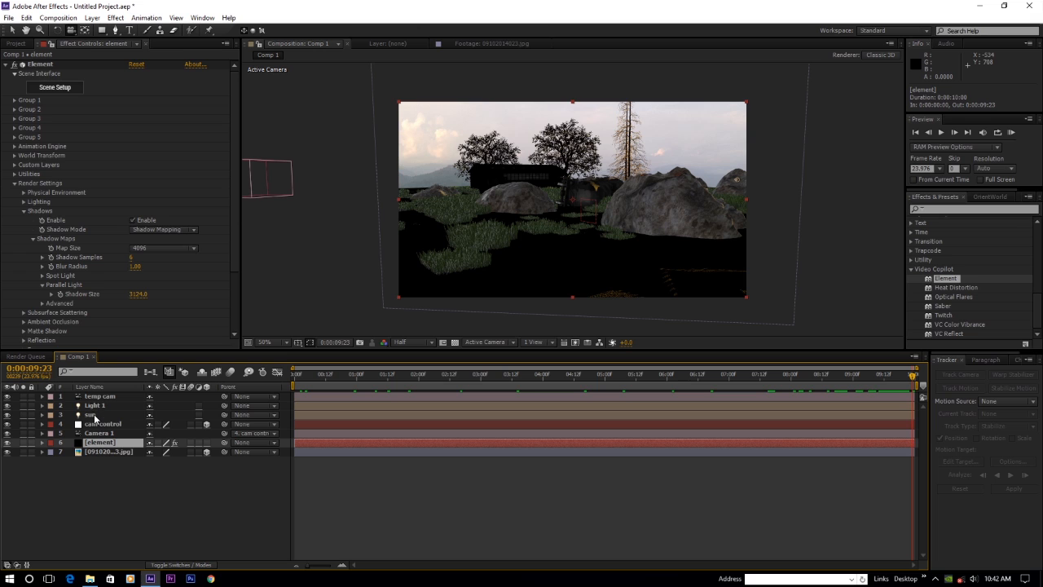
{"action": "left_click", "coordinate": [94, 416]}
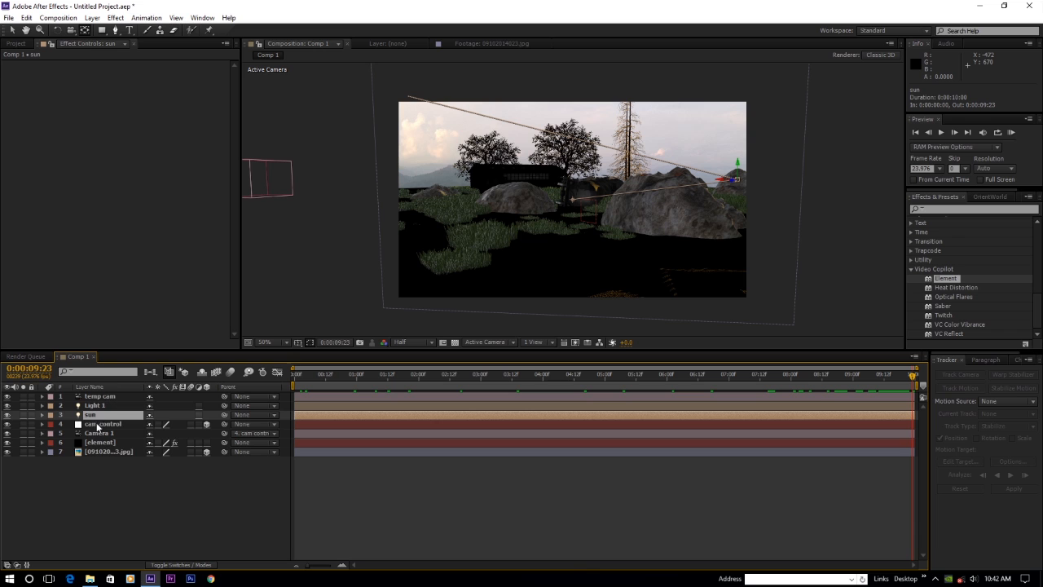
{"action": "key", "text": "p"}
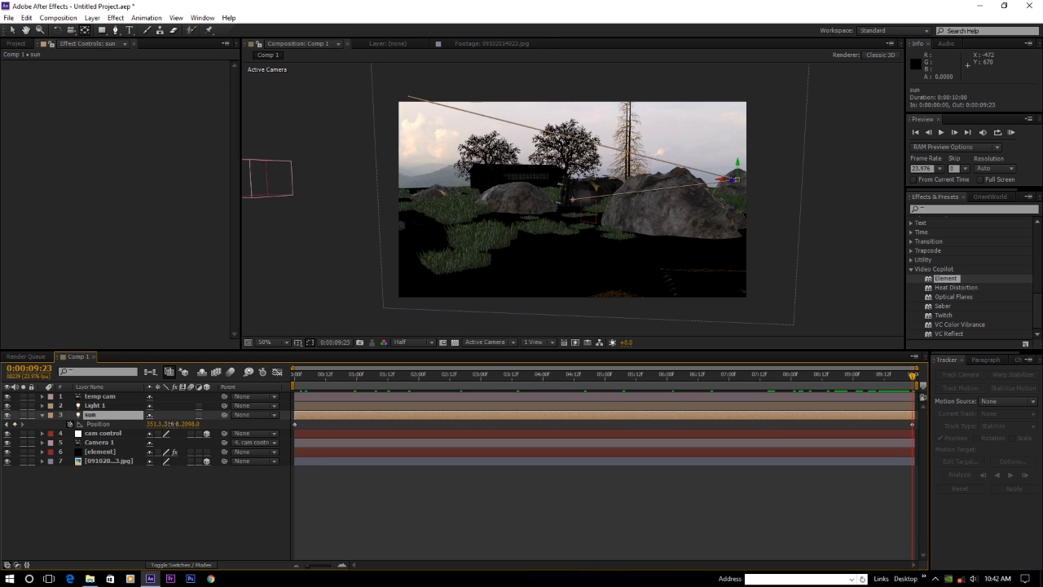
{"action": "left_click_drag", "start_coordinate": [171, 424], "coordinate": [21, 424]}
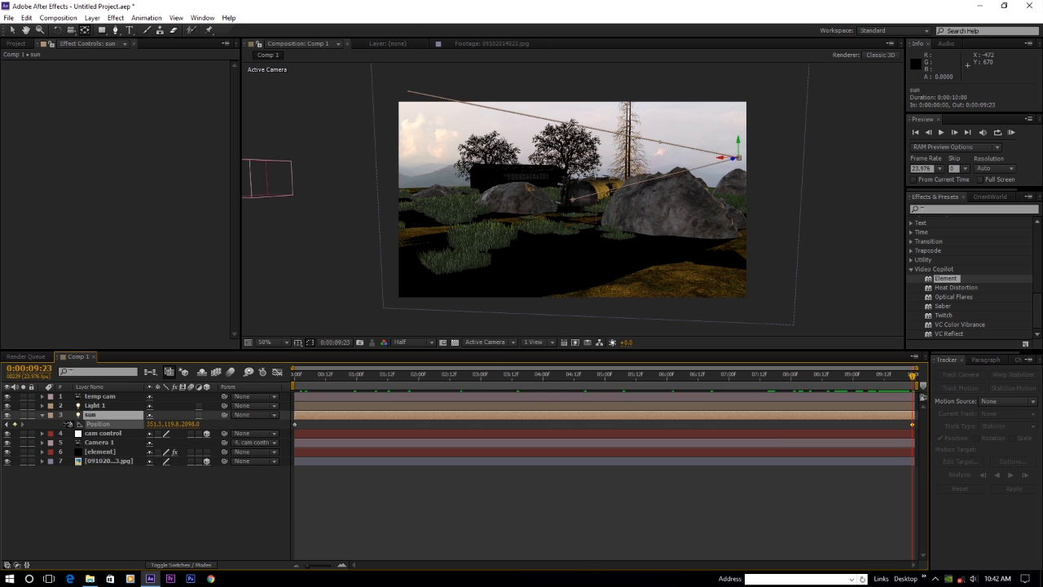
{"action": "left_click_drag", "start_coordinate": [912, 378], "coordinate": [750, 399]}
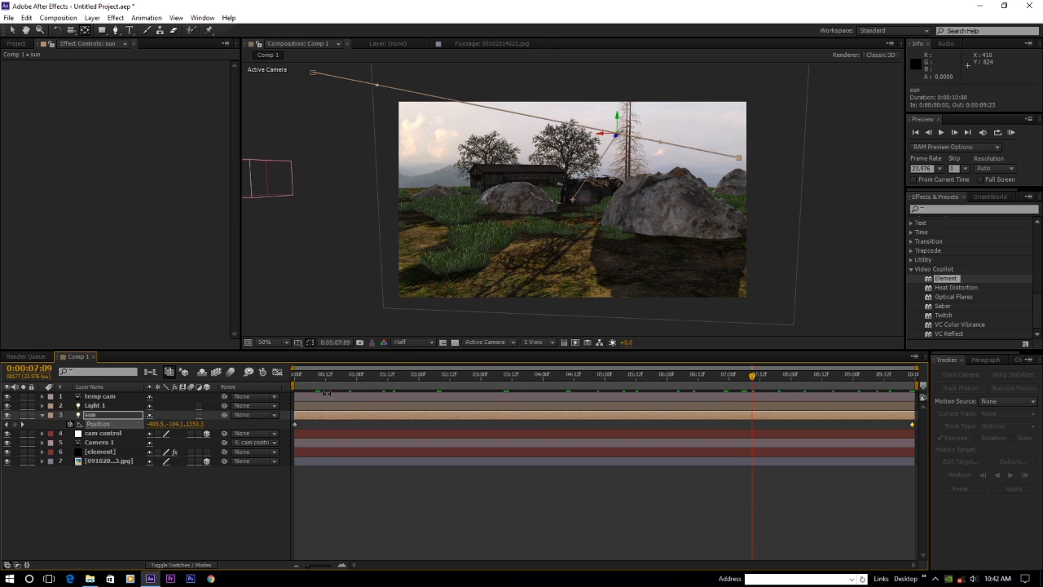
{"action": "left_click_drag", "start_coordinate": [325, 379], "coordinate": [285, 378]}
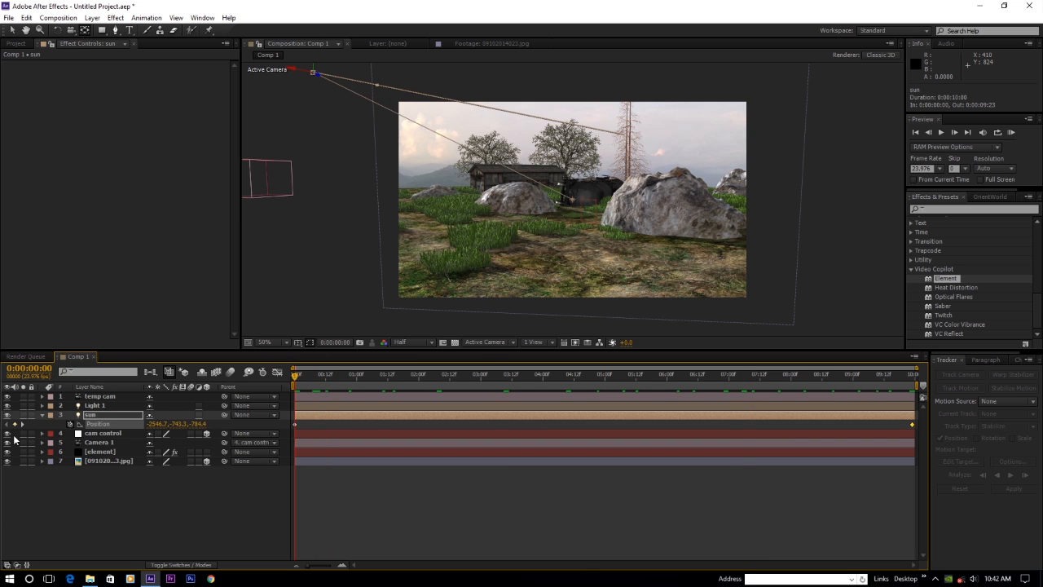
- Enable Ambient Occlusion in the element layer's Render Settings and set the SSAO Intensity to 4.2
{"action": "left_click", "coordinate": [94, 454]}
{"action": "scroll", "coordinate": [110, 236], "scroll_direction": "down", "scroll_amount": 3}
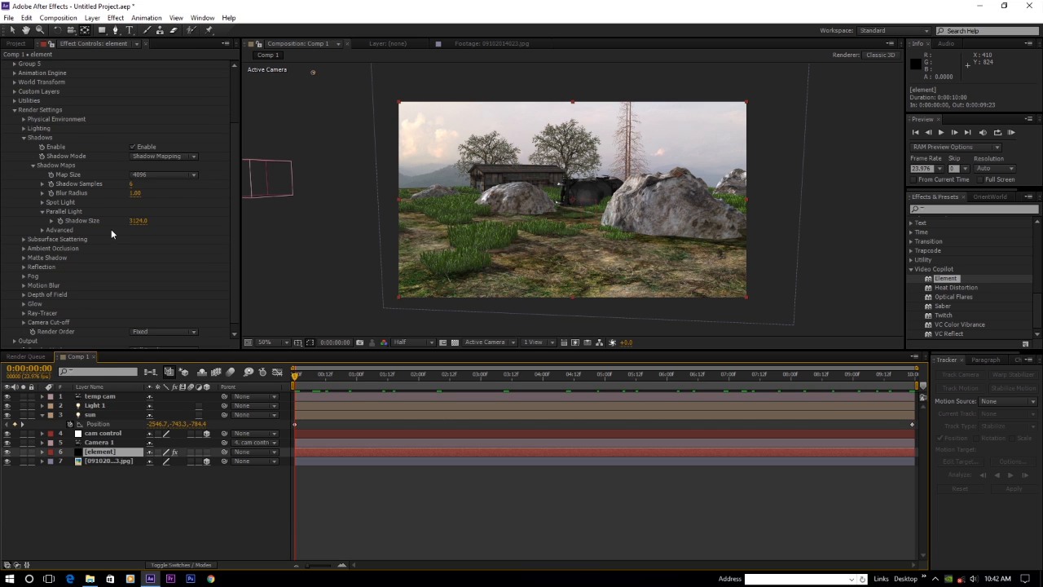
{"action": "left_click", "coordinate": [23, 248]}
{"action": "scroll", "coordinate": [18, 205], "scroll_direction": "down", "scroll_amount": 1}
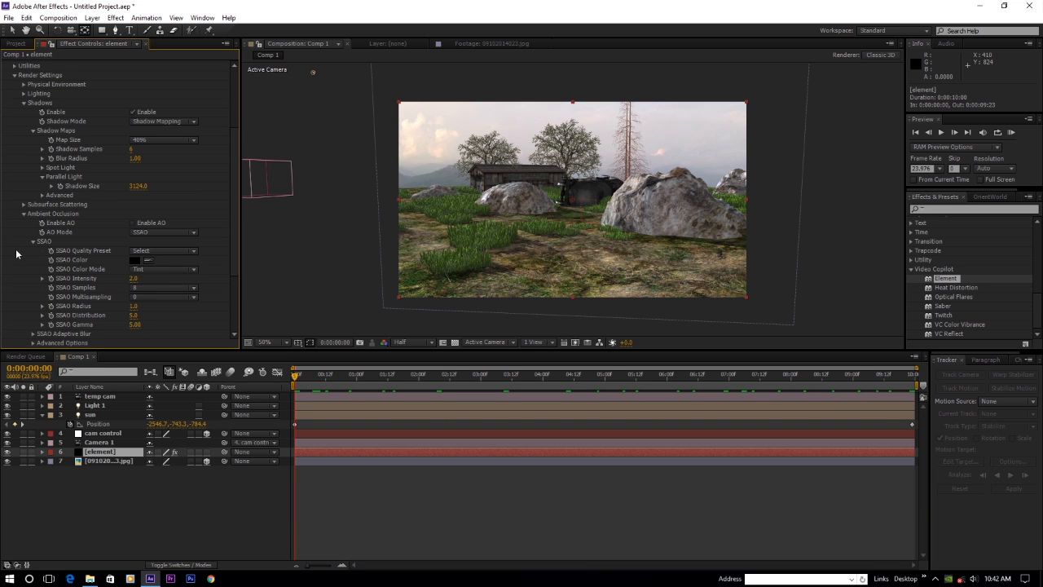
{"action": "left_click", "coordinate": [132, 222]}
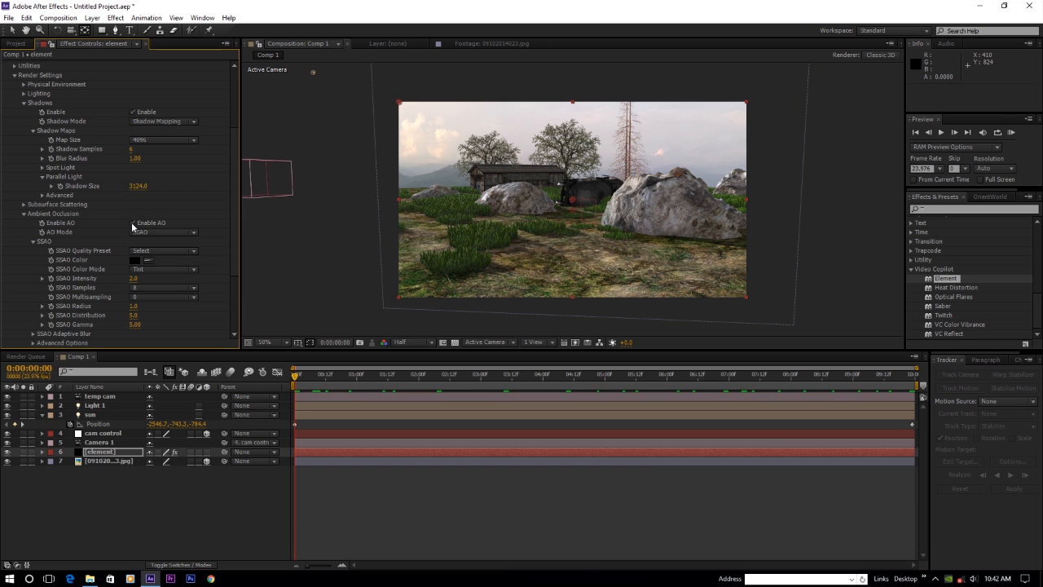
{"action": "left_click_drag", "start_coordinate": [134, 278], "coordinate": [150, 279]}
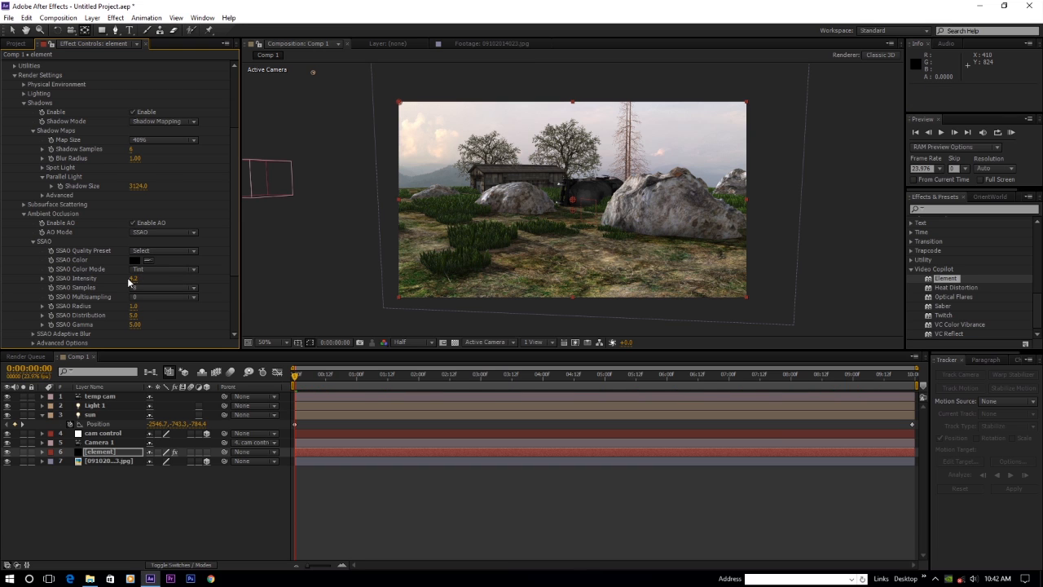
- In the Ambient Occlusion Advanced Options, set AO Light Influence to 150% and AO Depth Influence to 58%
{"action": "scroll", "coordinate": [90, 269], "scroll_direction": "down", "scroll_amount": 3}
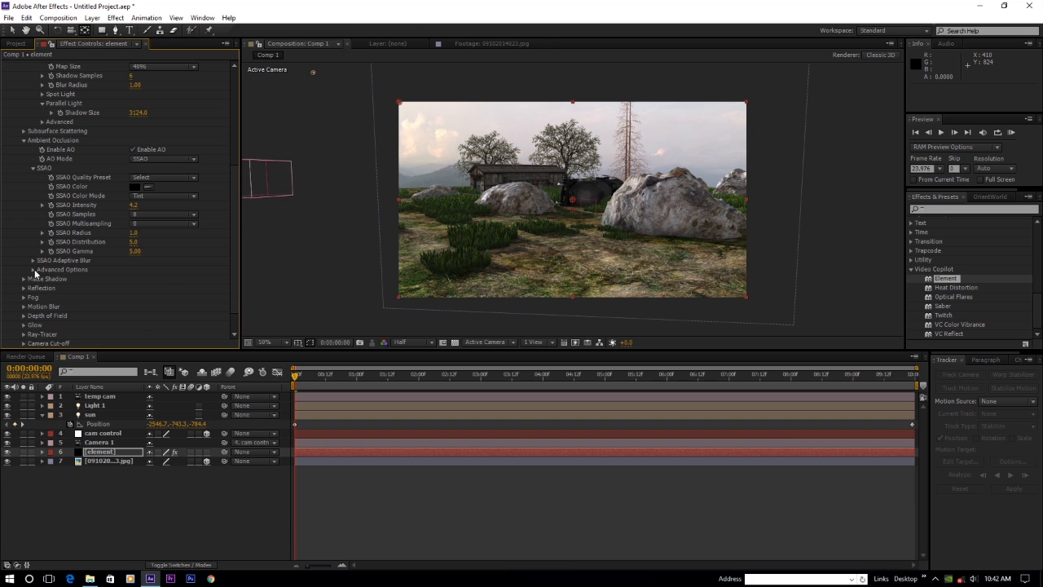
{"action": "left_click", "coordinate": [33, 270]}
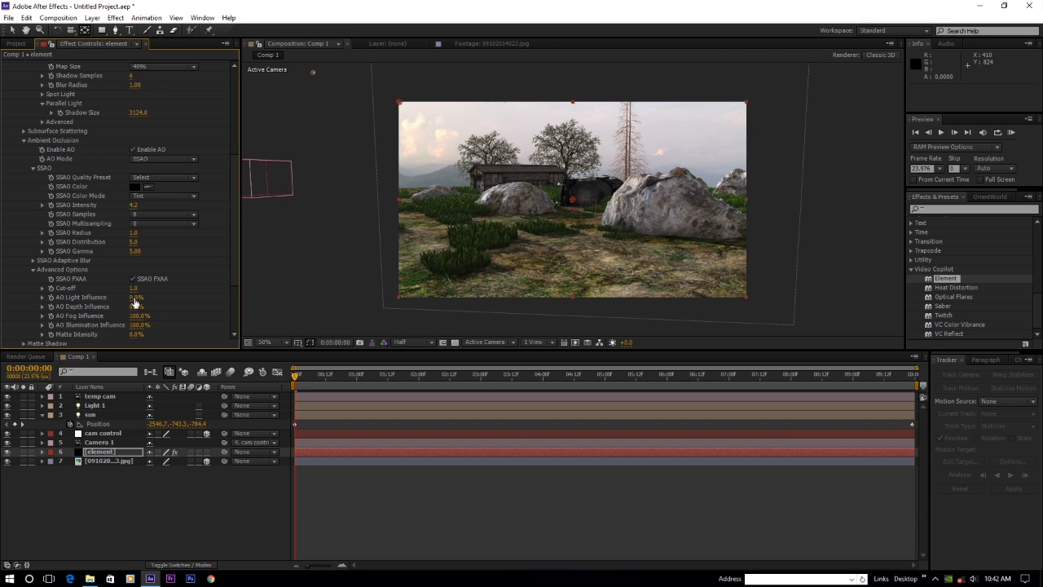
{"action": "left_click_drag", "start_coordinate": [135, 297], "coordinate": [164, 297]}
{"action": "left_click", "coordinate": [140, 297]}
{"action": "type", "text": "150"}
{"action": "key", "text": "Return"}
{"action": "left_click_drag", "start_coordinate": [132, 307], "coordinate": [165, 306]}
{"action": "mouse_move", "coordinate": [297, 375]}
{"action": "left_mouse_down"}
{"action": "mouse_move", "coordinate": [847, 381]}
{"action": "mouse_move", "coordinate": [292, 391]}
{"action": "left_mouse_up"}
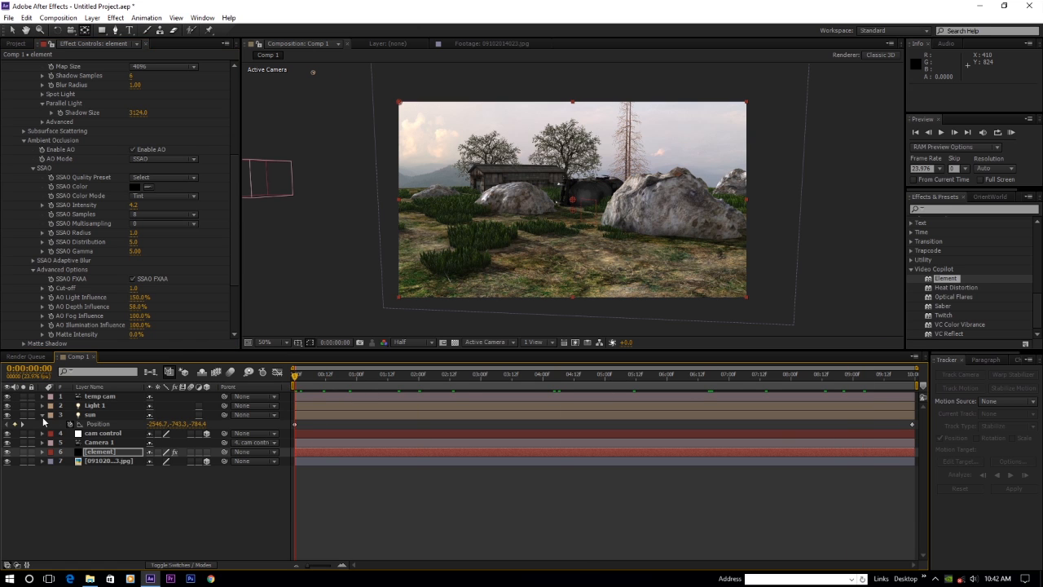
- Hide the temp cam layer to view the scene through Camera 1
{"action": "left_click", "coordinate": [103, 434]}
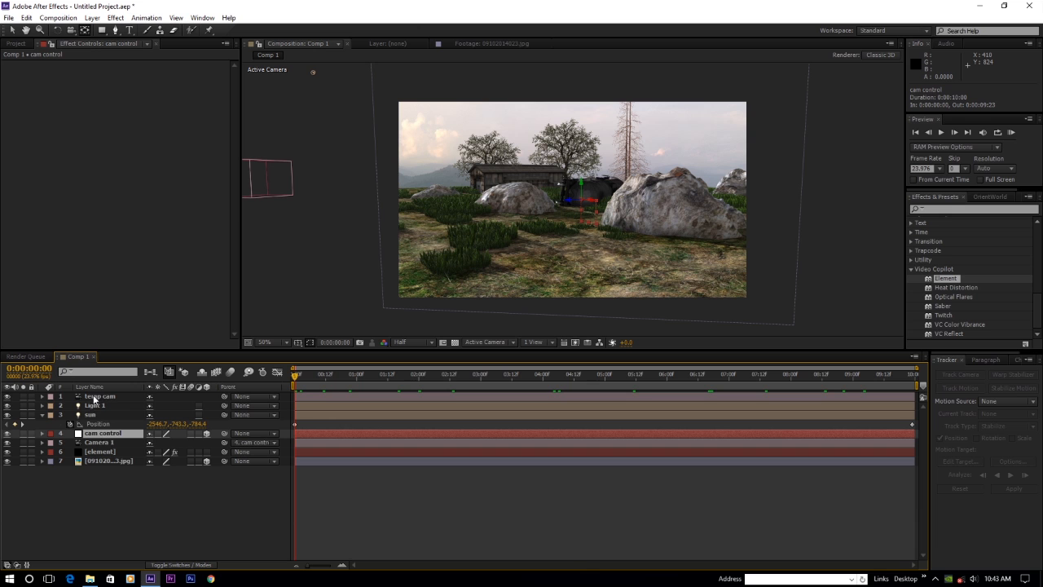
{"action": "left_click", "coordinate": [96, 396]}
{"action": "left_click", "coordinate": [9, 399]}
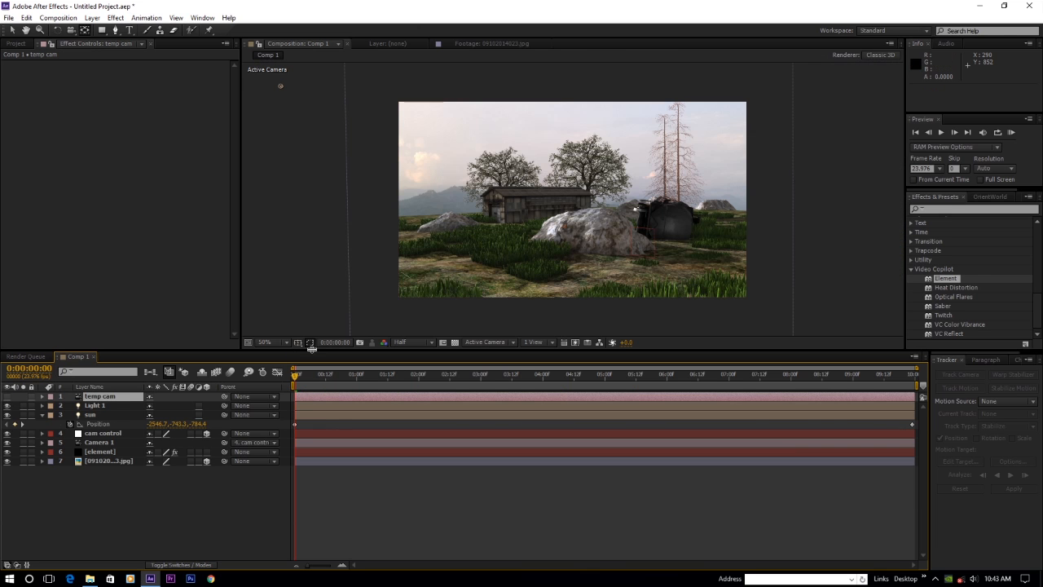
- Reposition the cam control null at the first frame to about 334, 365, 80, framing the wooden barn and trees
{"action": "left_click", "coordinate": [102, 433]}
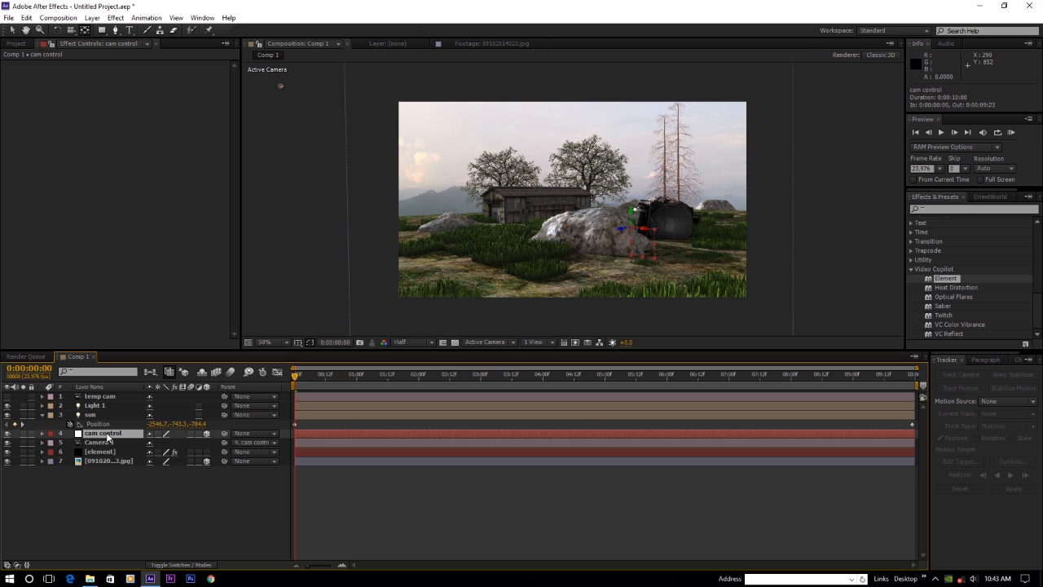
{"action": "key", "text": "p"}
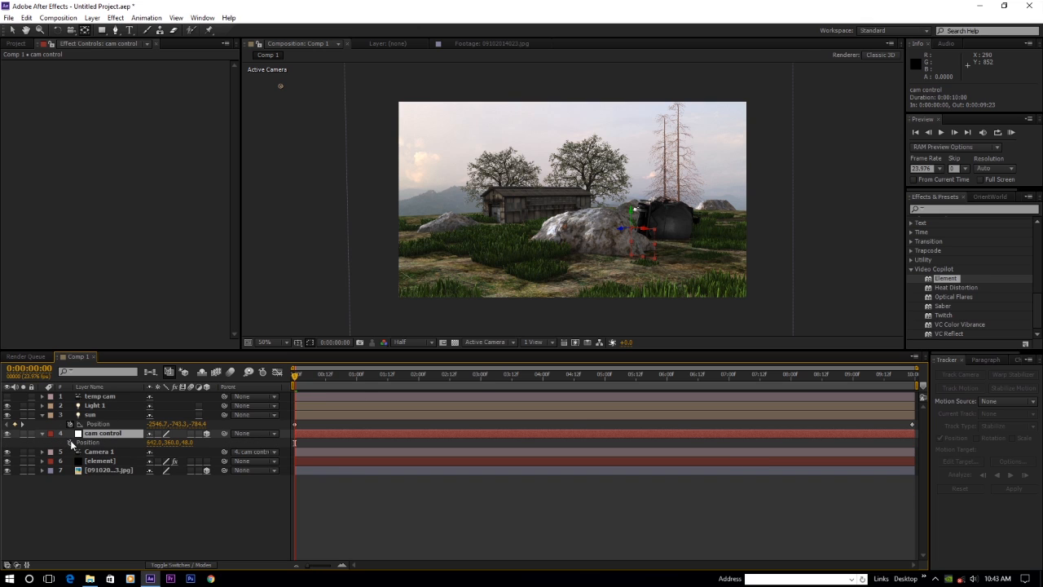
{"action": "left_click_drag", "start_coordinate": [189, 442], "coordinate": [82, 450]}
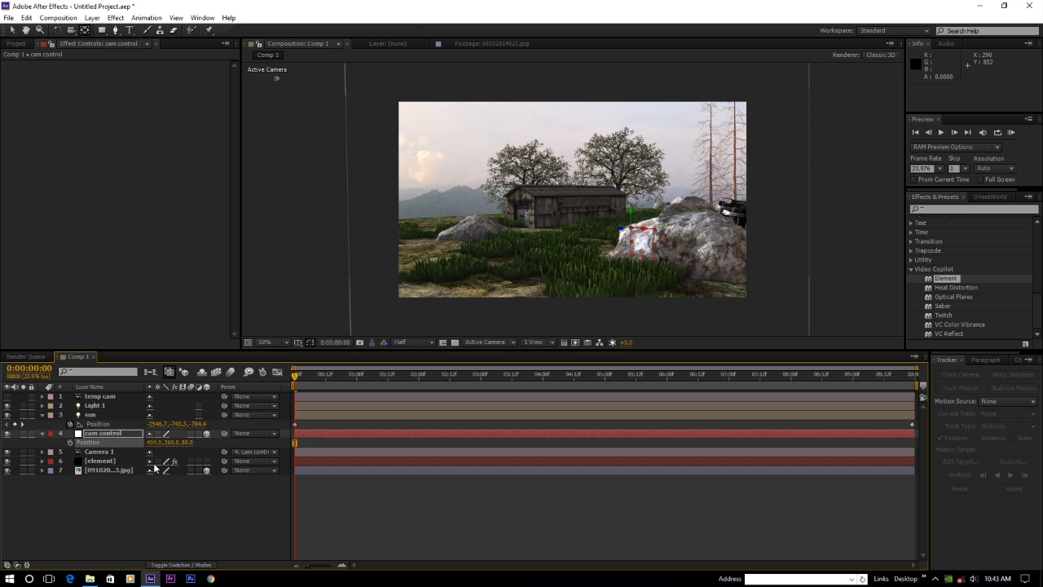
{"action": "left_click_drag", "start_coordinate": [159, 445], "coordinate": [207, 449]}
{"action": "left_click_drag", "start_coordinate": [186, 444], "coordinate": [172, 445]}
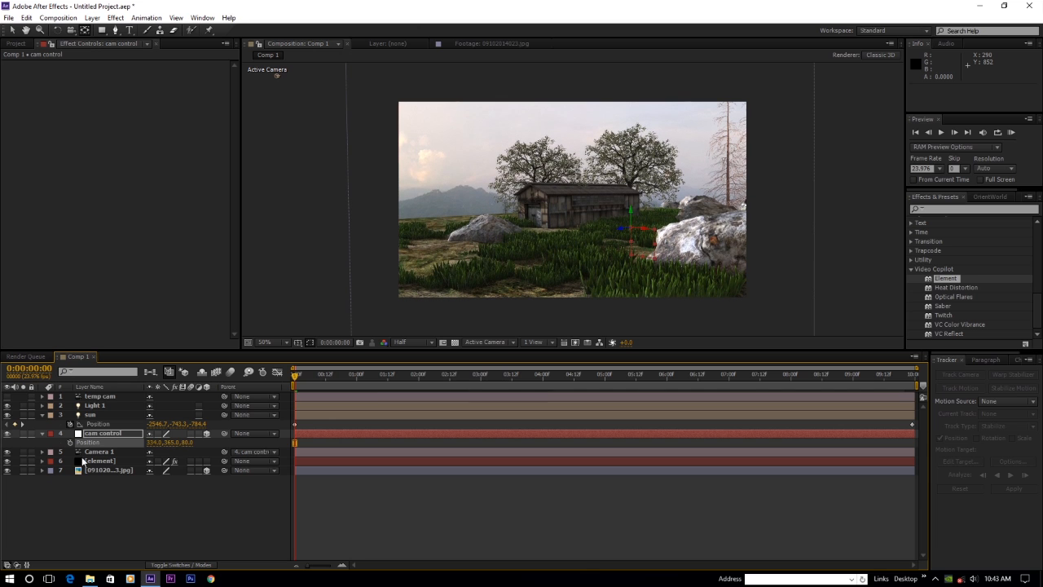
- Keyframe the cam control null's Position at the first frame and move it to about 814, 365, -76 at the last frame
{"action": "left_click", "coordinate": [71, 441]}
{"action": "left_click_drag", "start_coordinate": [652, 373], "coordinate": [1001, 377]}
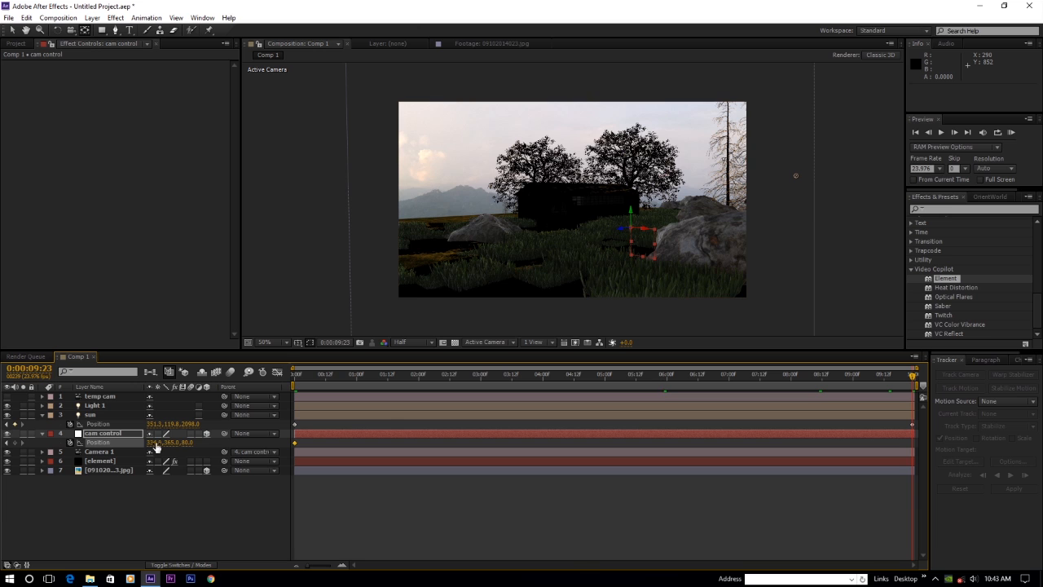
{"action": "left_click_drag", "start_coordinate": [154, 443], "coordinate": [213, 442]}
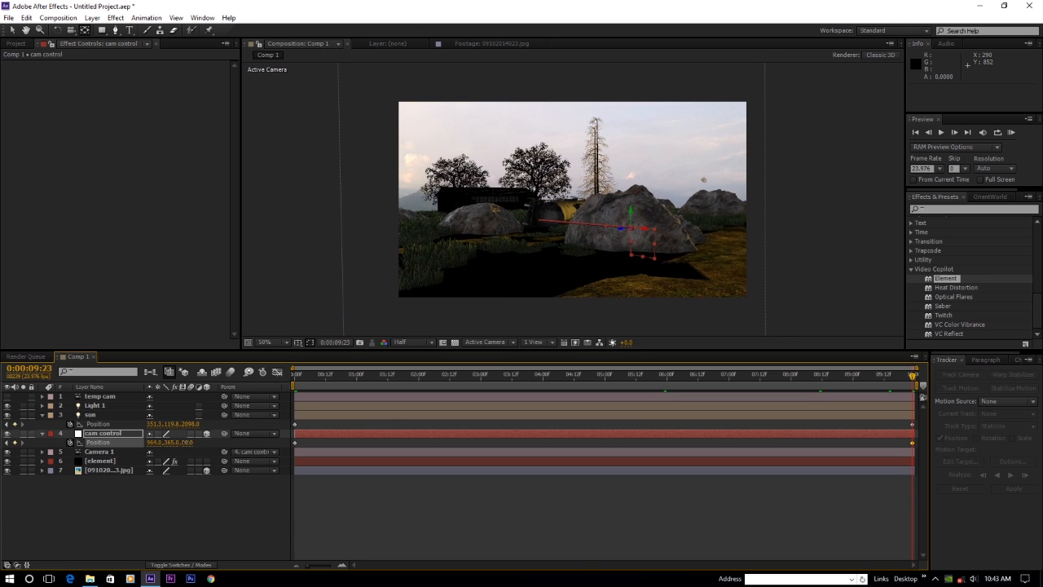
{"action": "key", "text": "ctrl+z"}
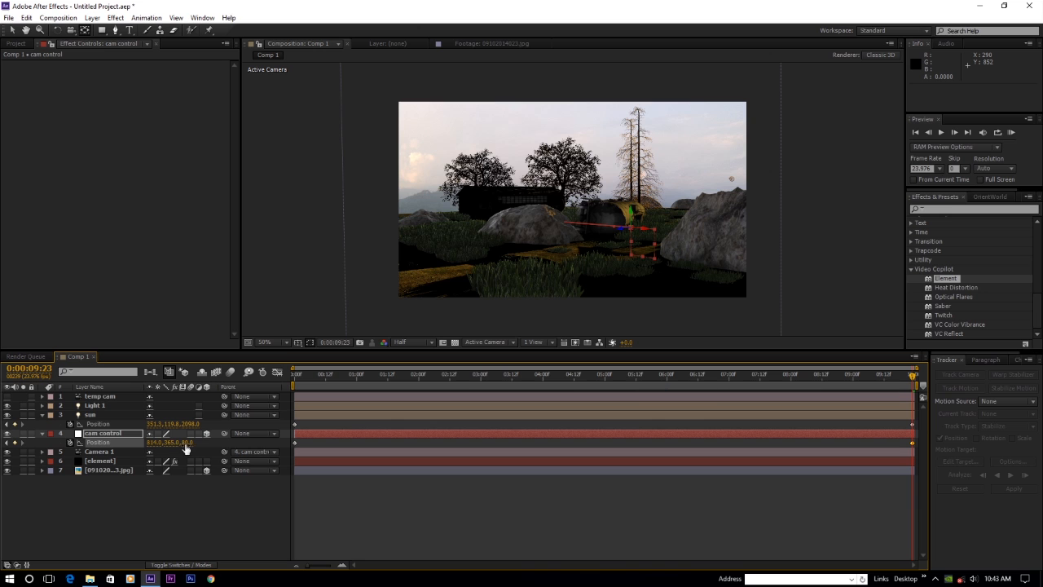
{"action": "left_click_drag", "start_coordinate": [185, 447], "coordinate": [114, 461]}
- Move the background sky image to about -2643, 21, 3295 at the first frame and check it through the camera move
{"action": "left_click_drag", "start_coordinate": [388, 377], "coordinate": [278, 390]}
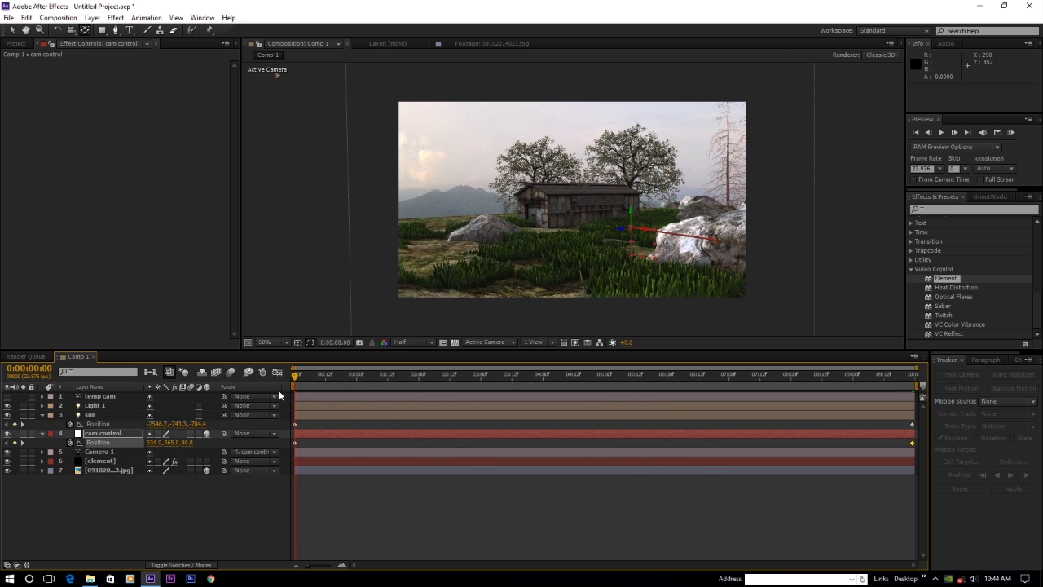
{"action": "key", "text": "period"}
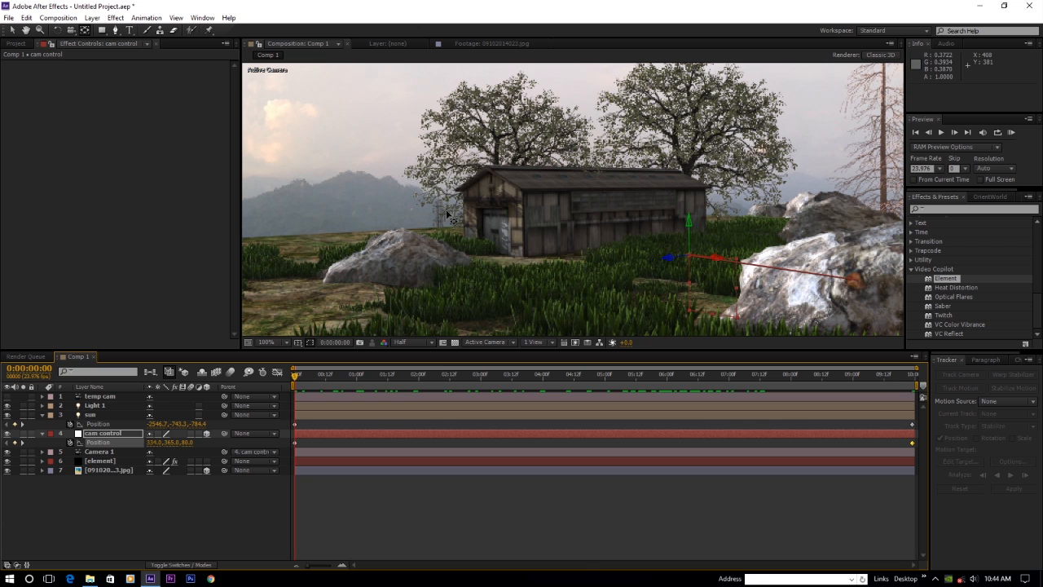
{"action": "key", "text": "period"}
{"action": "key", "text": "comma"}
{"action": "key", "text": "comma"}
{"action": "key", "text": "period"}
{"action": "key", "text": "comma"}
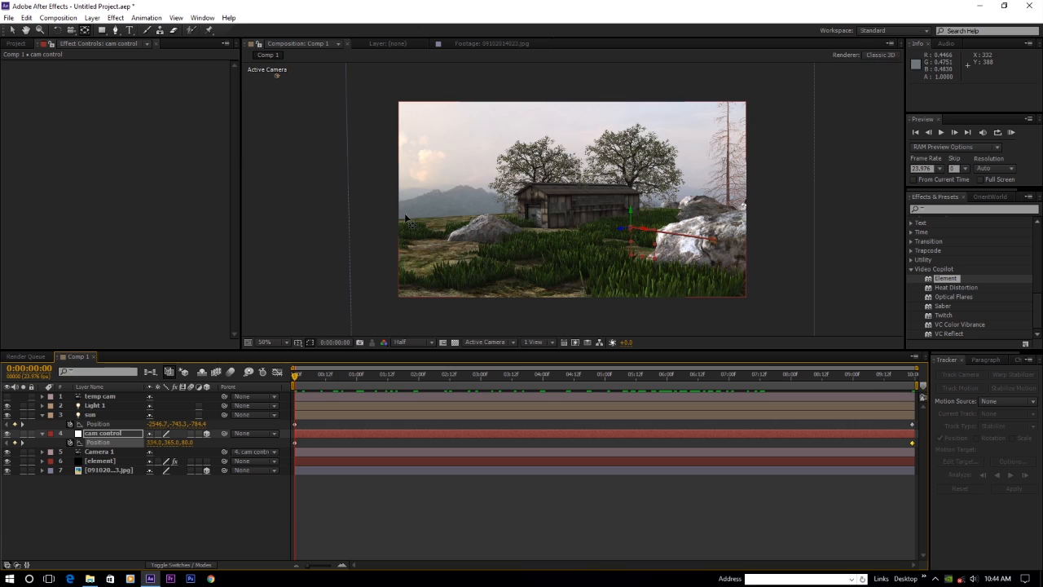
{"action": "left_click", "coordinate": [96, 471]}
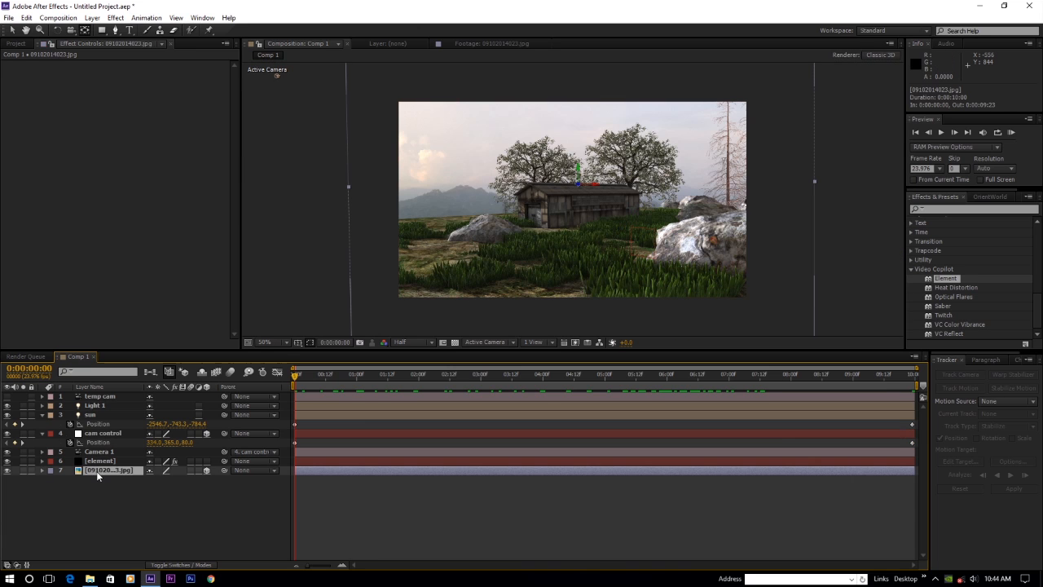
{"action": "left_click", "coordinate": [12, 30]}
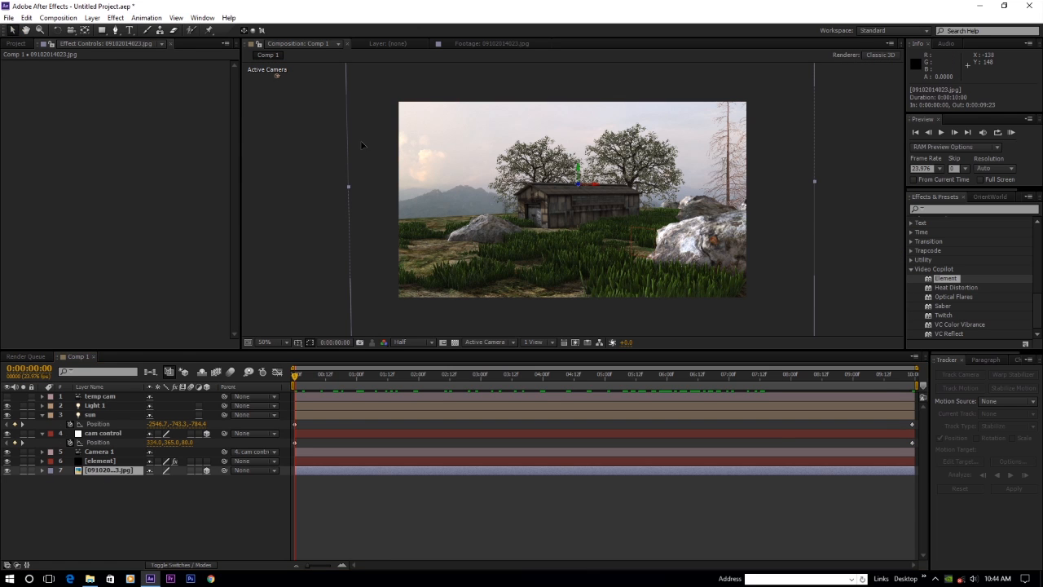
{"action": "left_click_drag", "start_coordinate": [360, 140], "coordinate": [389, 138]}
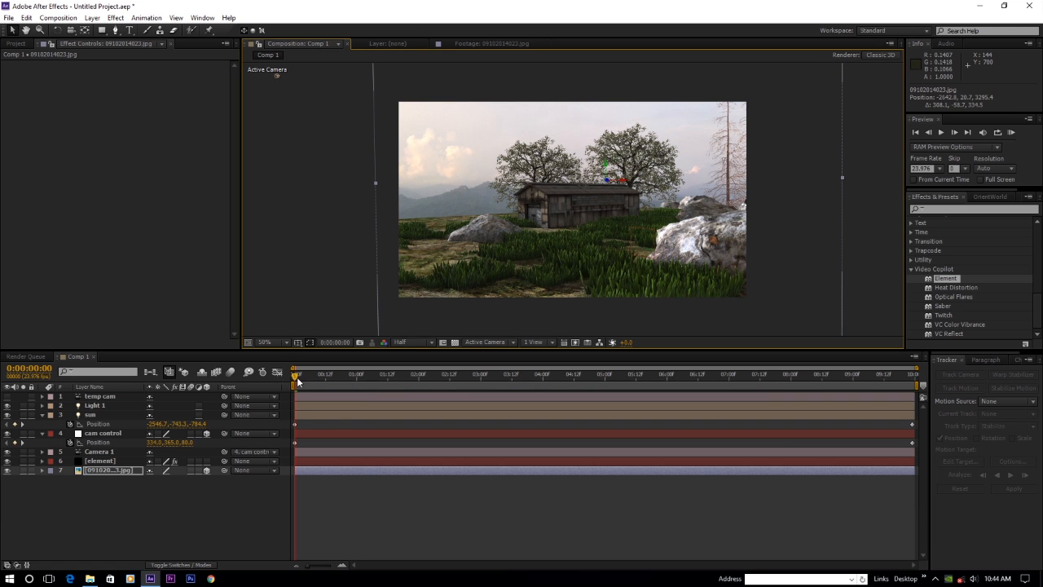
{"action": "left_click_drag", "start_coordinate": [298, 380], "coordinate": [911, 378]}
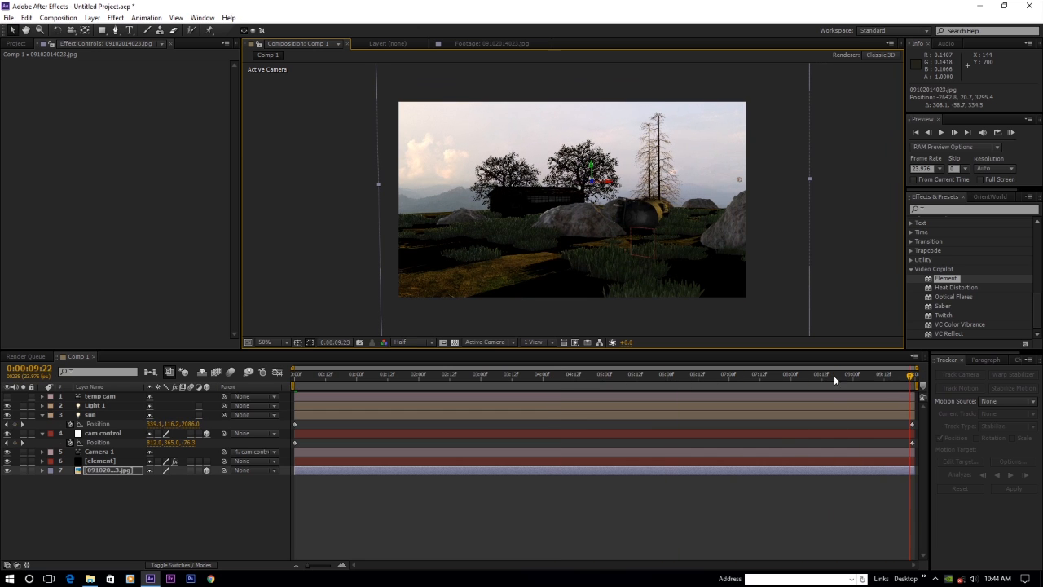
{"action": "left_click_drag", "start_coordinate": [833, 380], "coordinate": [296, 382]}
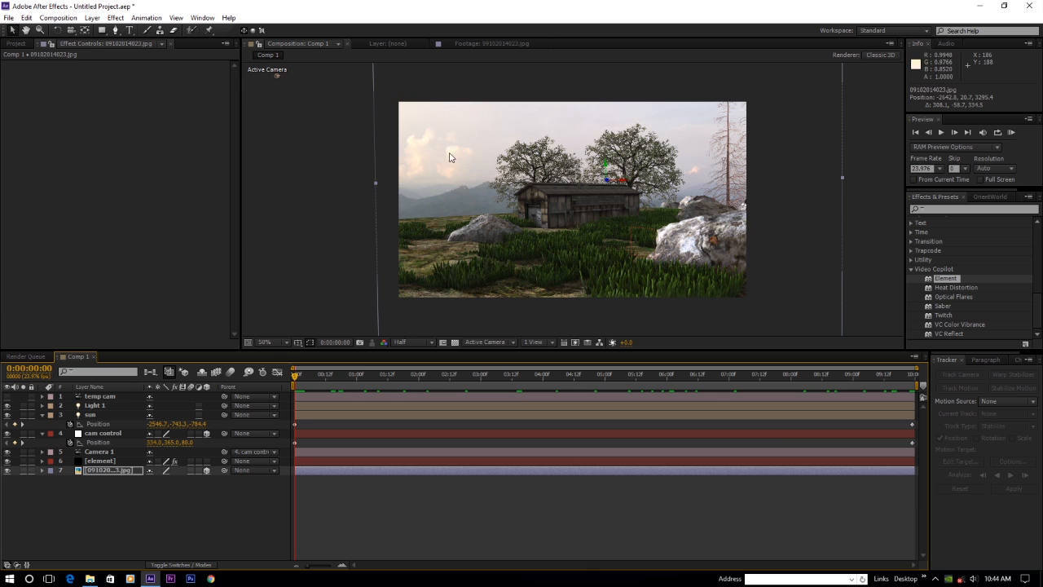
- Duplicate the background image layer and move the copy to about -3560, 581, 2291
{"action": "scroll", "coordinate": [449, 158], "scroll_direction": "up", "scroll_amount": 2}
{"action": "scroll", "coordinate": [449, 157], "scroll_direction": "down", "scroll_amount": 2}
{"action": "left_click", "coordinate": [102, 471]}
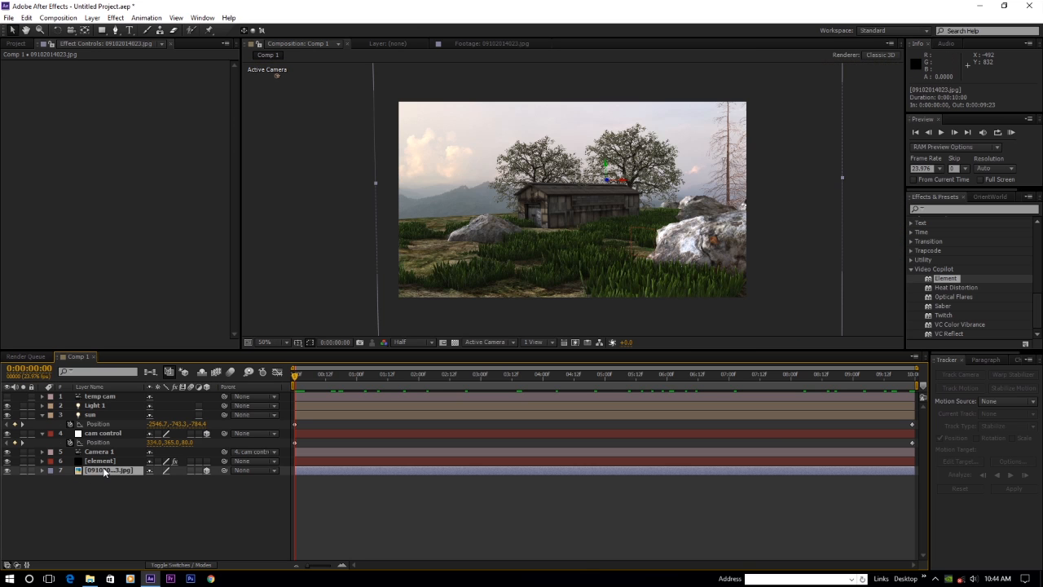
{"action": "key", "text": "ctrl+d"}
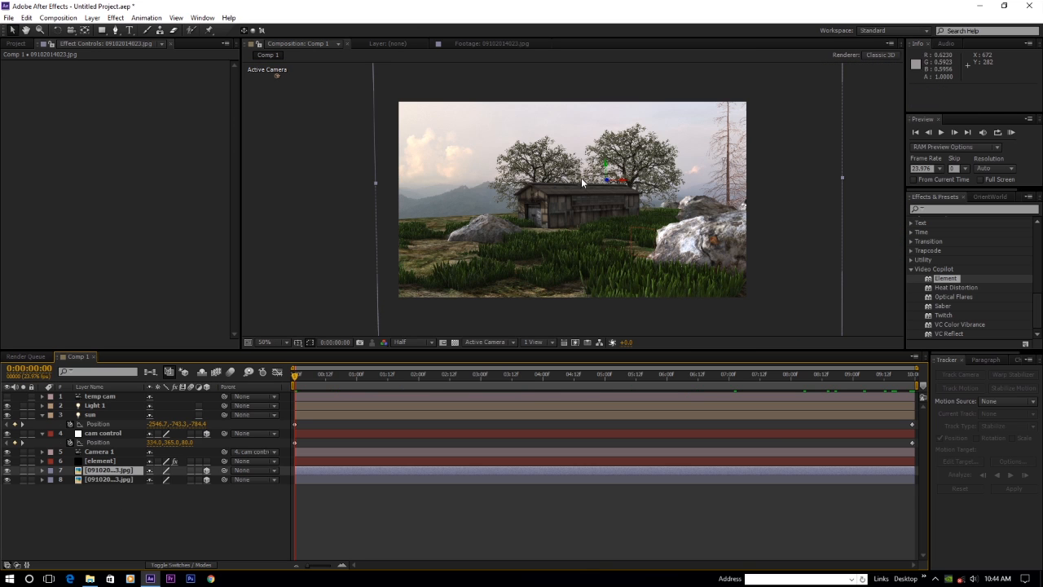
{"action": "left_click_drag", "start_coordinate": [807, 150], "coordinate": [725, 186]}
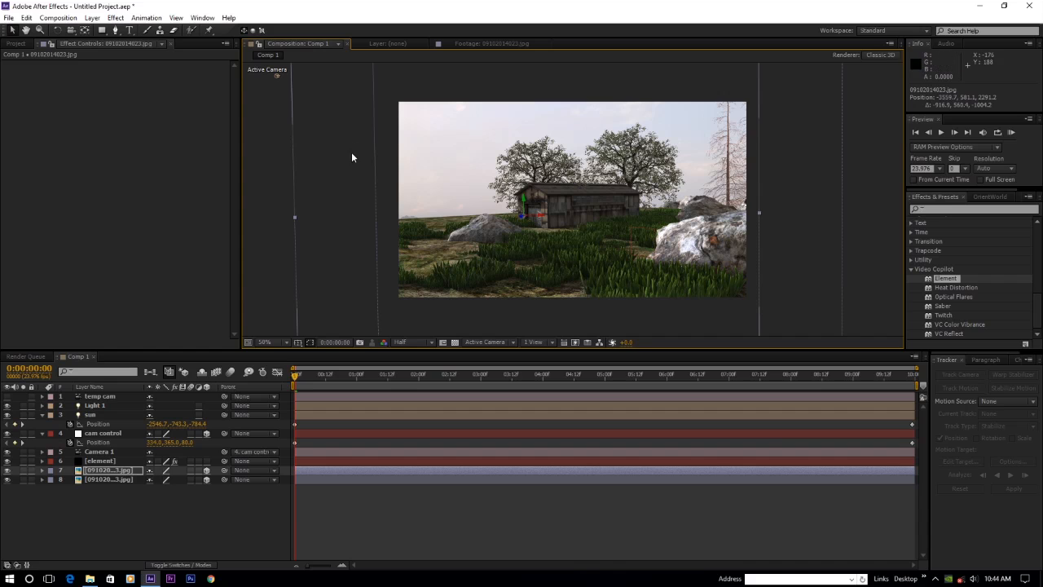
- Draw a rectangular mask about 856 by 357 px on the duplicated background, around the sky left of the trees
{"action": "left_click", "coordinate": [103, 31]}
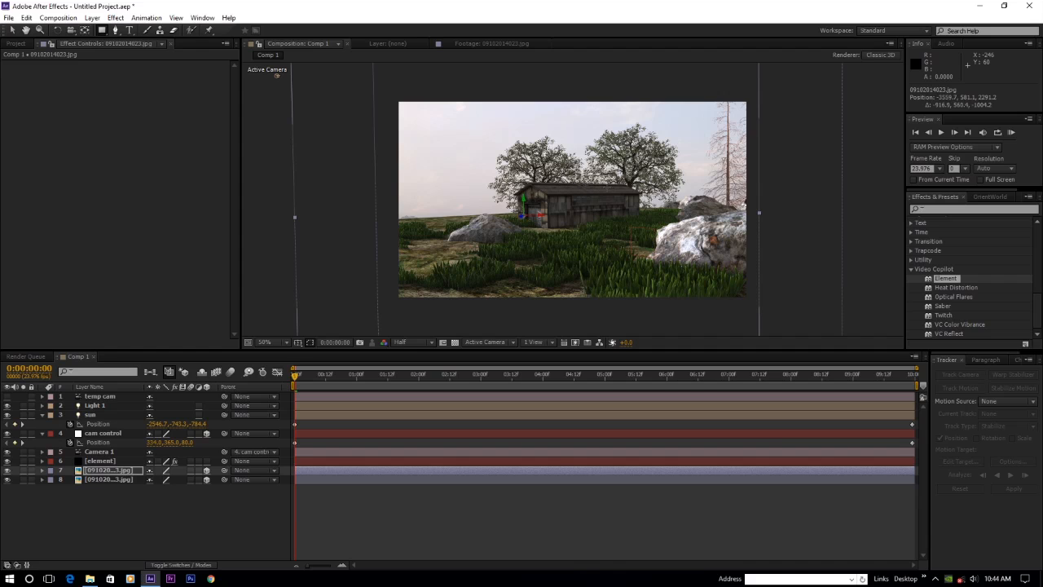
{"action": "left_click", "coordinate": [331, 118]}
{"action": "mouse_move", "coordinate": [332, 118]}
{"action": "left_mouse_down"}
{"action": "mouse_move", "coordinate": [603, 114]}
{"action": "mouse_move", "coordinate": [483, 116]}
{"action": "left_mouse_up"}
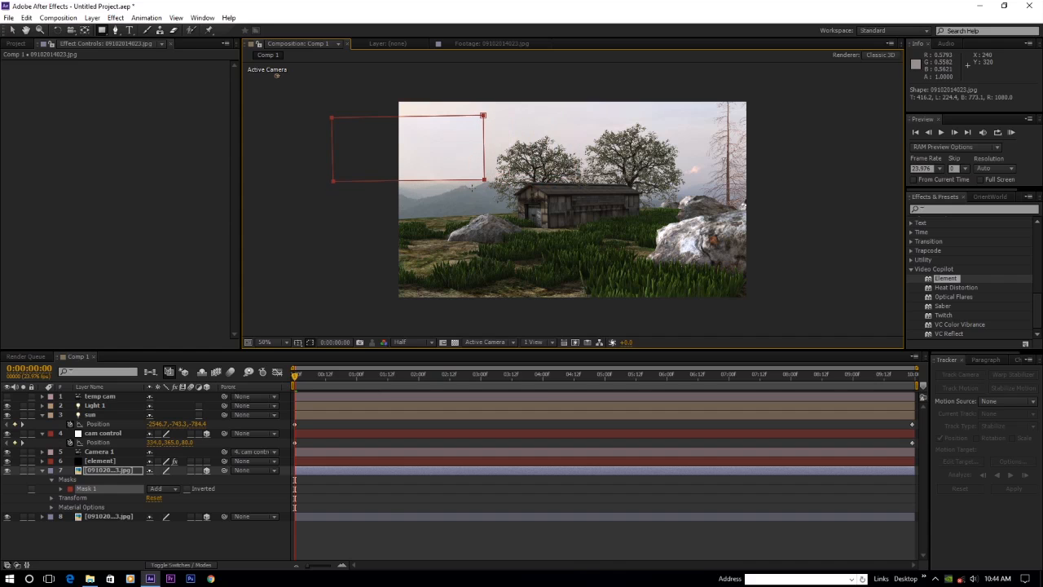
- Set the Mask Feather of the duplicated background's mask to 153 pixels
{"action": "left_click", "coordinate": [83, 489]}
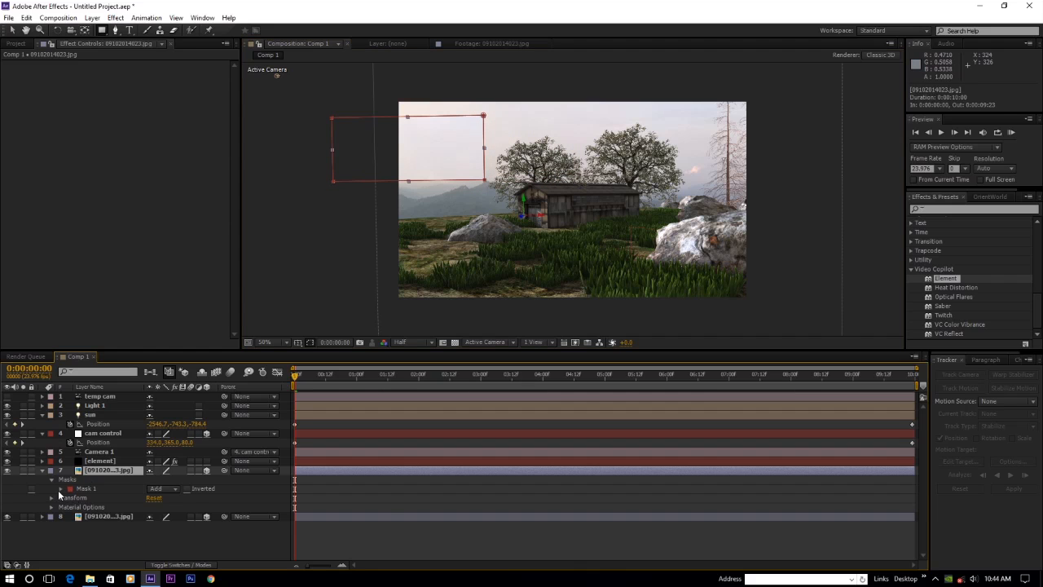
{"action": "left_click", "coordinate": [61, 489]}
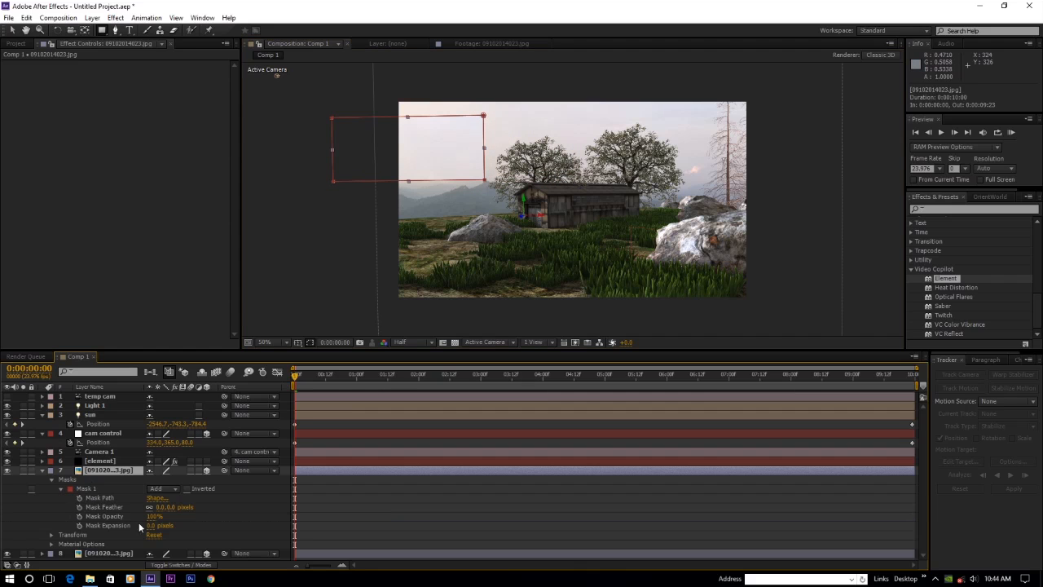
{"action": "left_click", "coordinate": [84, 489]}
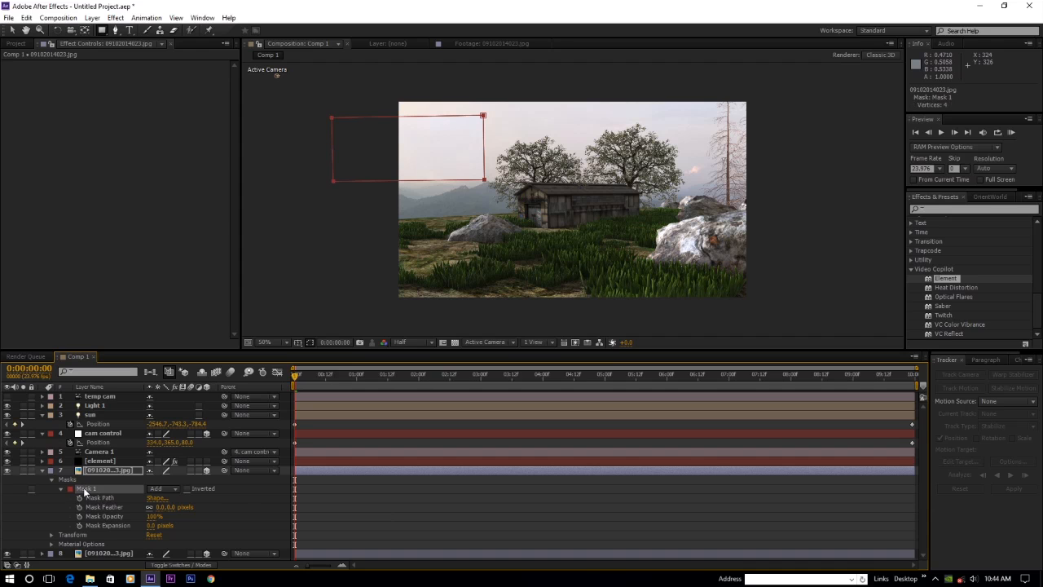
{"action": "key", "text": "f"}
{"action": "left_click", "coordinate": [96, 471]}
{"action": "key", "text": "f"}
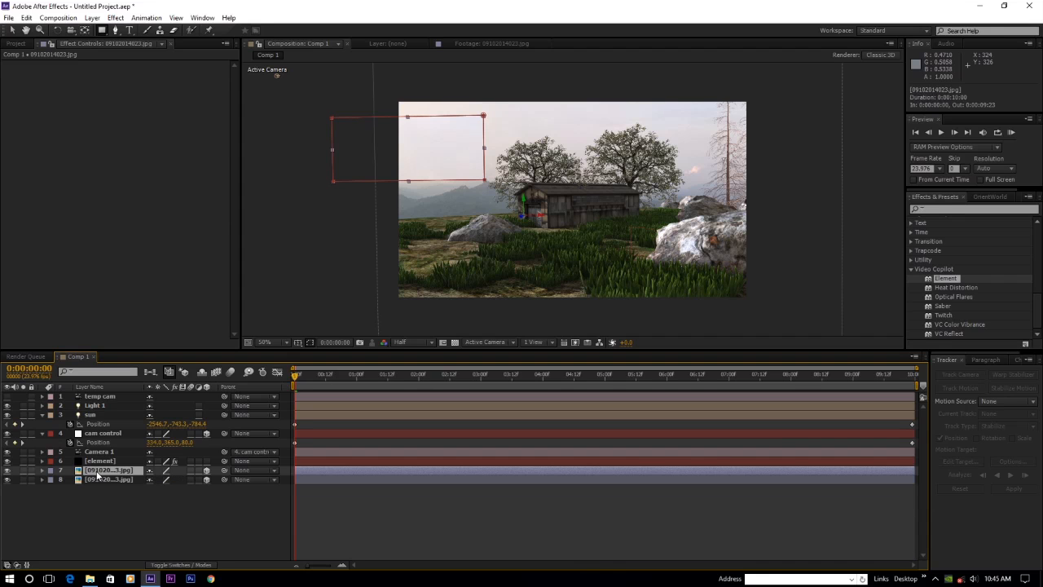
{"action": "key", "text": "f"}
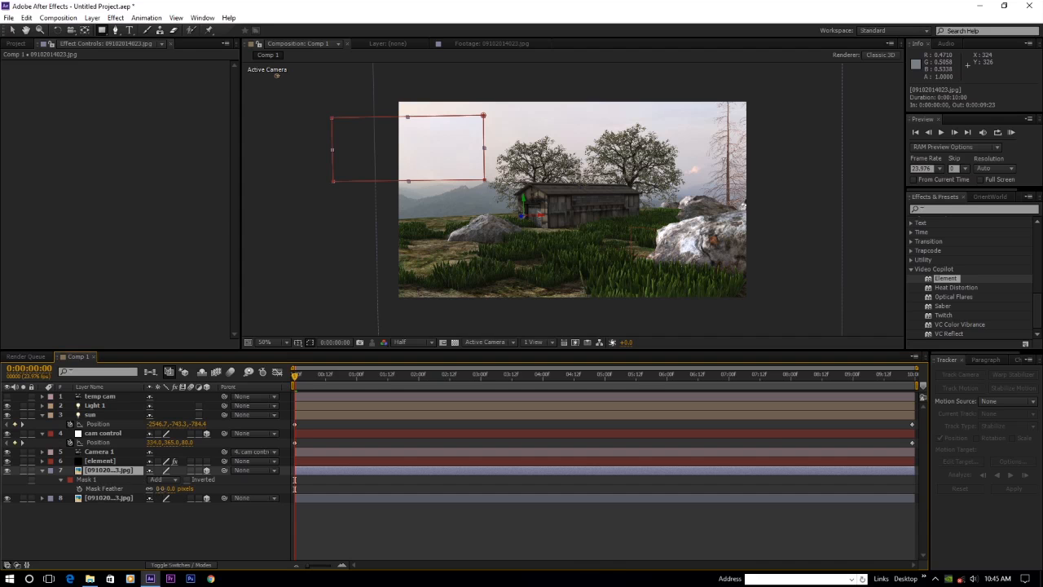
{"action": "left_click_drag", "start_coordinate": [159, 488], "coordinate": [229, 489]}
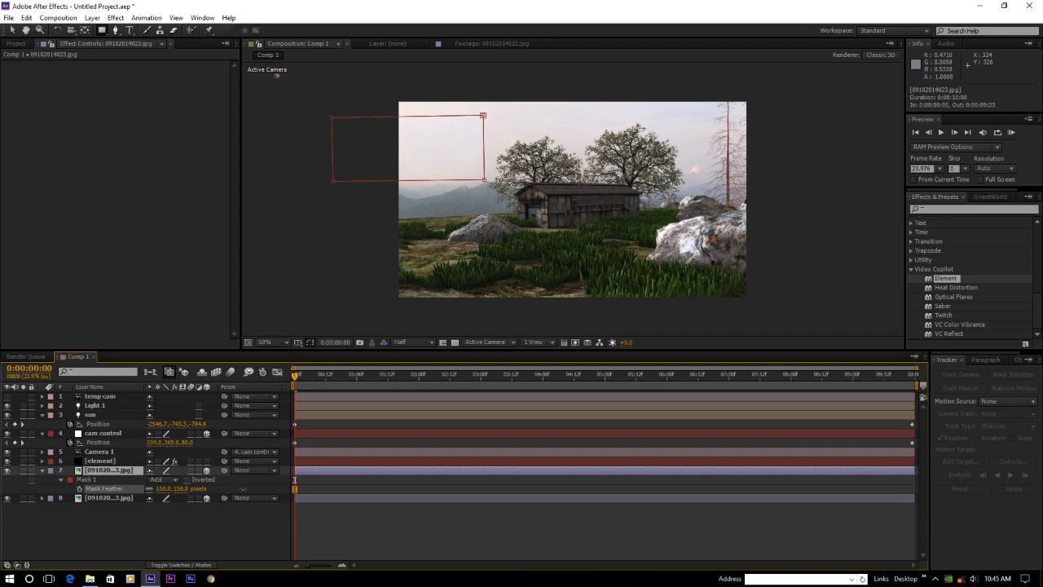
{"action": "left_click", "coordinate": [222, 525]}
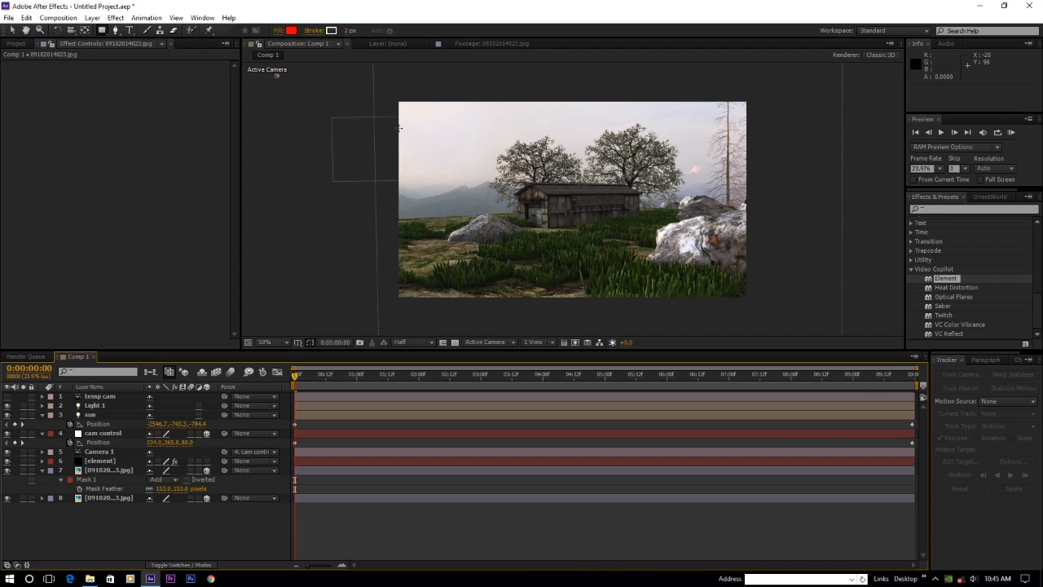
- Draw a second rectangular mask about 509 by 217 px on the duplicated background, around the sky by the bare tree
{"action": "key", "text": "/"}
{"action": "key", "text": "comma"}
{"action": "scroll", "coordinate": [712, 174], "scroll_direction": "up", "scroll_amount": 2}
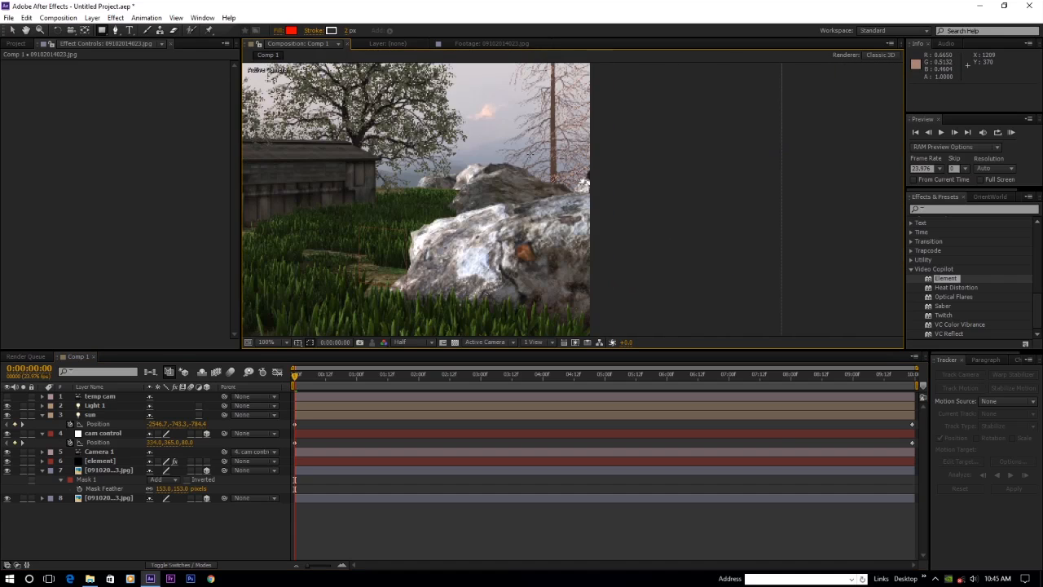
{"action": "left_click_drag", "start_coordinate": [583, 183], "coordinate": [694, 261]}
{"action": "left_click", "coordinate": [95, 464]}
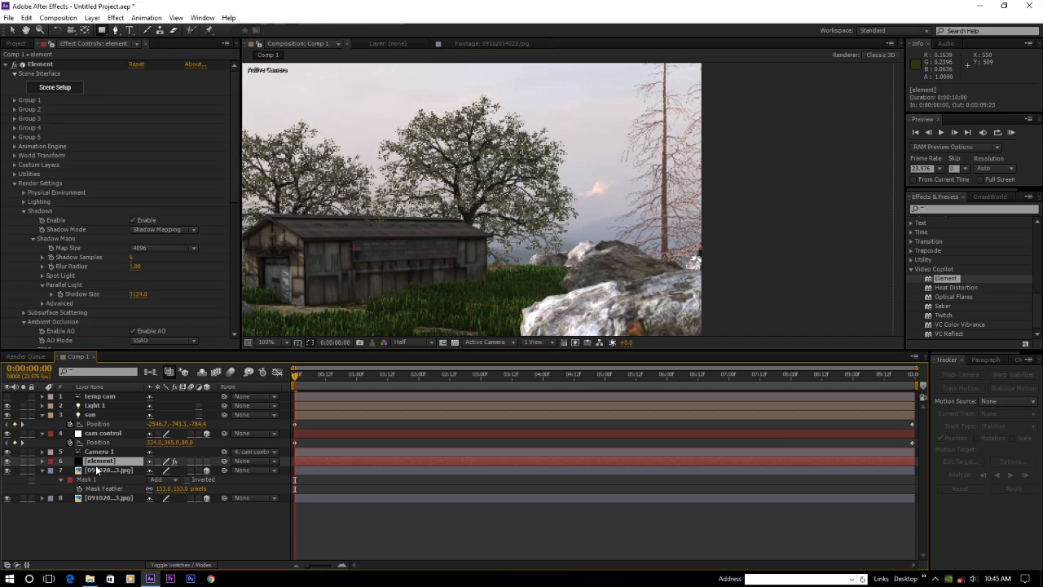
{"action": "left_click", "coordinate": [99, 471]}
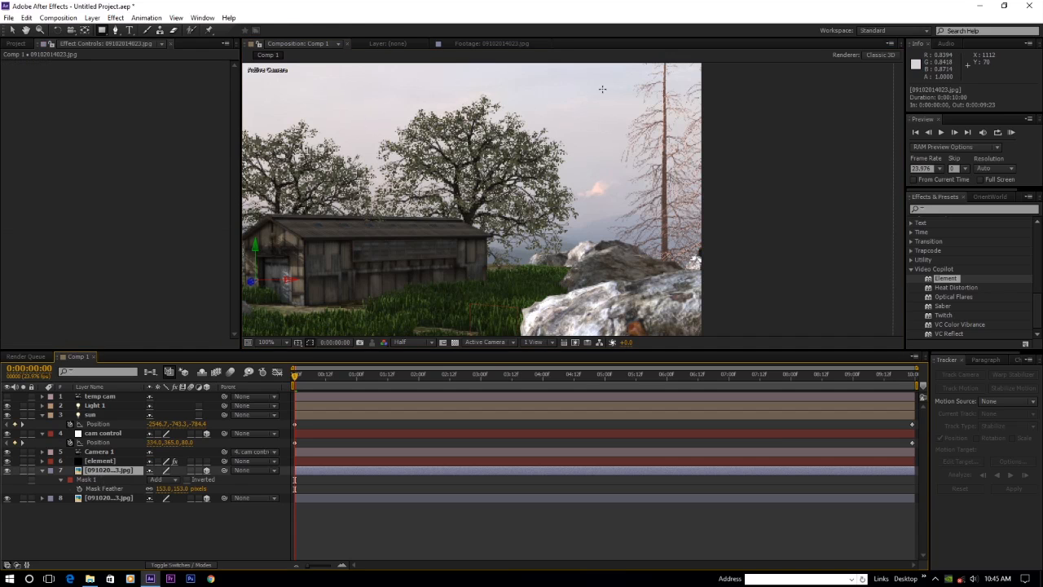
{"action": "mouse_move", "coordinate": [513, 126]}
{"action": "left_mouse_down"}
{"action": "mouse_move", "coordinate": [652, 204]}
{"action": "mouse_move", "coordinate": [700, 204]}
{"action": "left_mouse_up"}
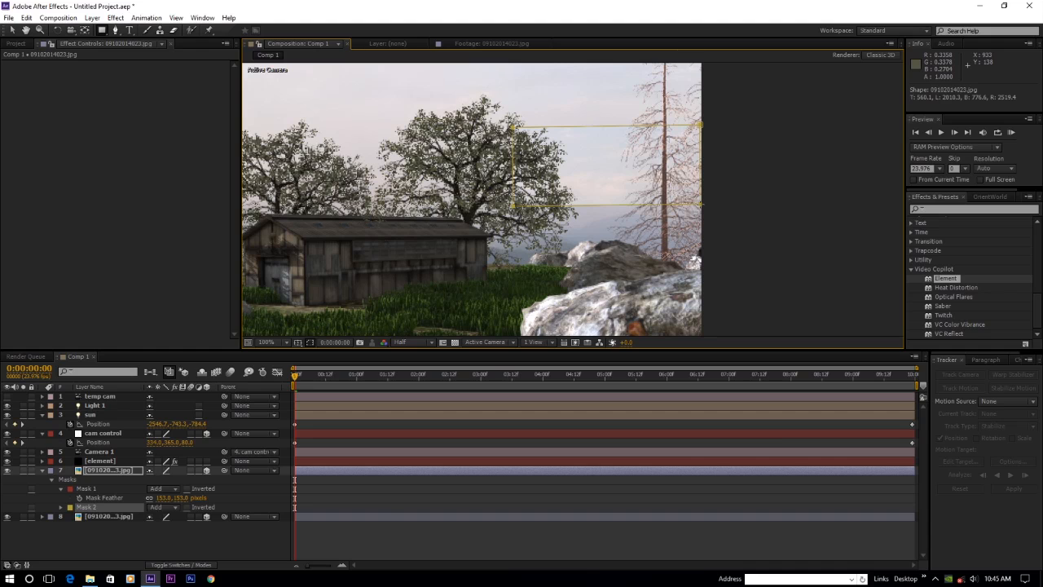
- Set the second mask's Mask Feather to 146 pixels and check the blended sky in the full frame
{"action": "left_click", "coordinate": [92, 506]}
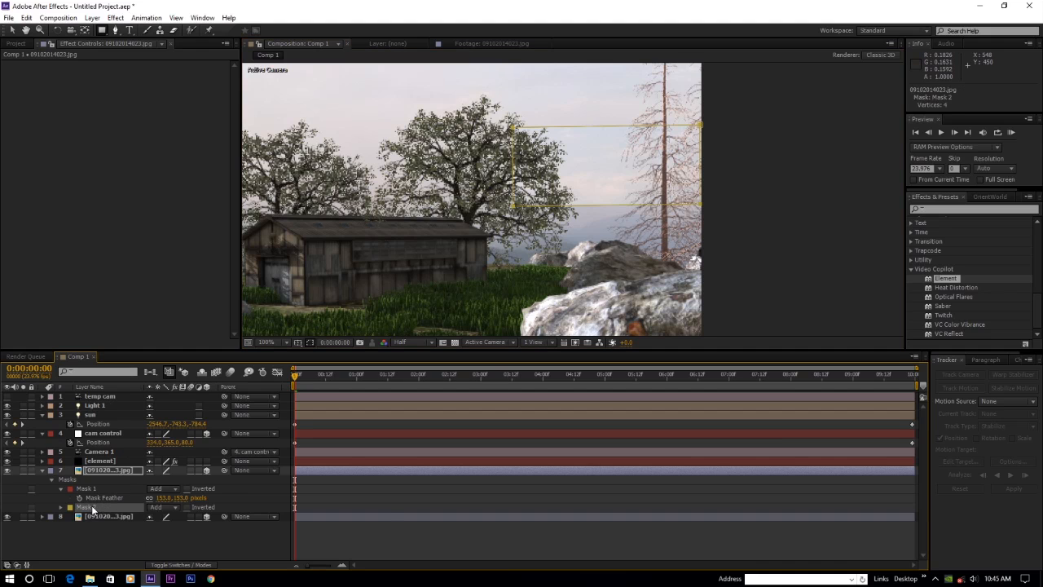
{"action": "key", "text": "f"}
{"action": "key", "text": "f"}
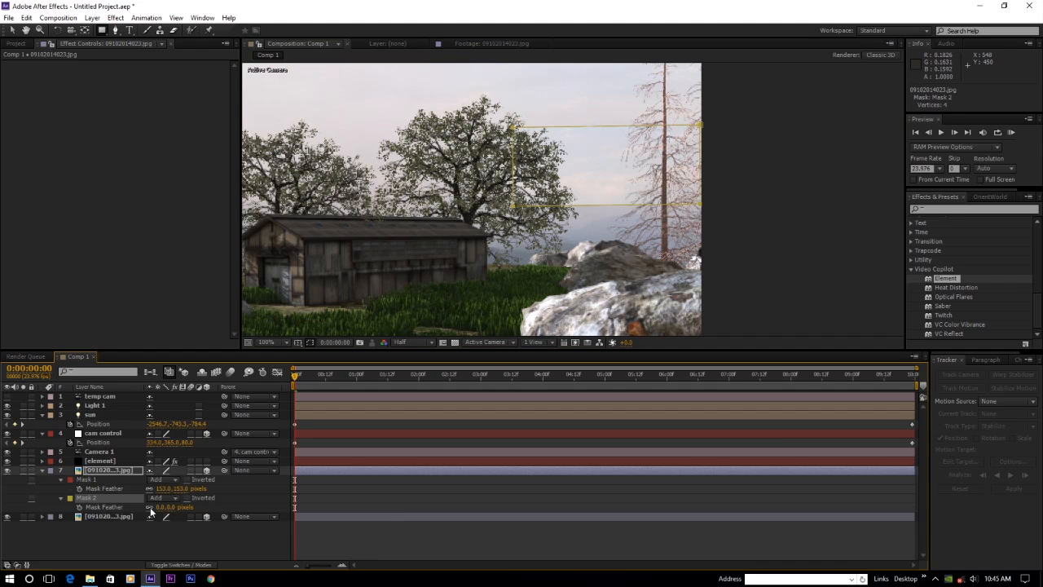
{"action": "left_click_drag", "start_coordinate": [161, 507], "coordinate": [231, 507]}
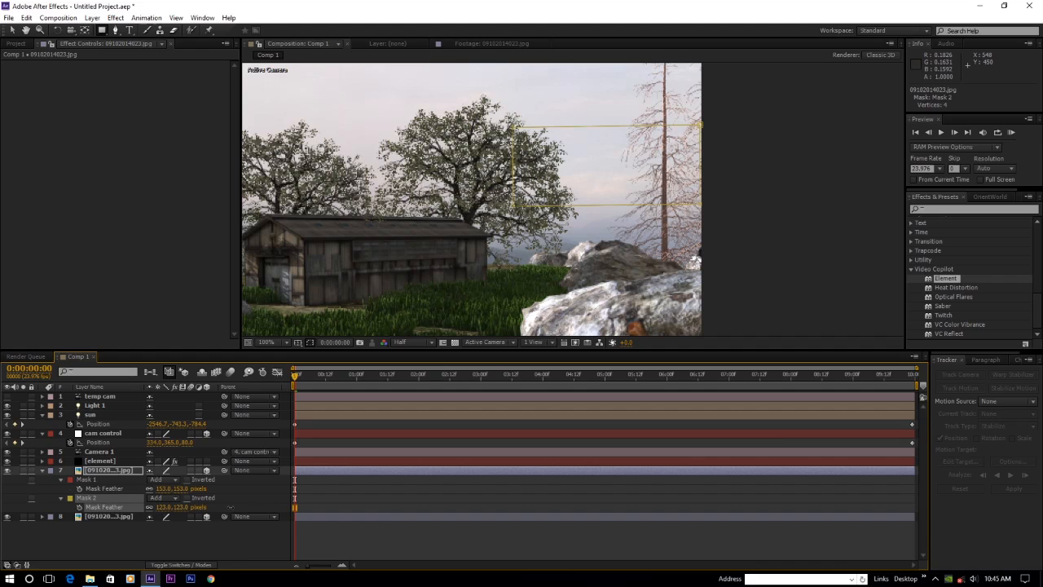
{"action": "left_click", "coordinate": [233, 547]}
{"action": "scroll", "coordinate": [628, 206], "scroll_direction": "down", "scroll_amount": 1}
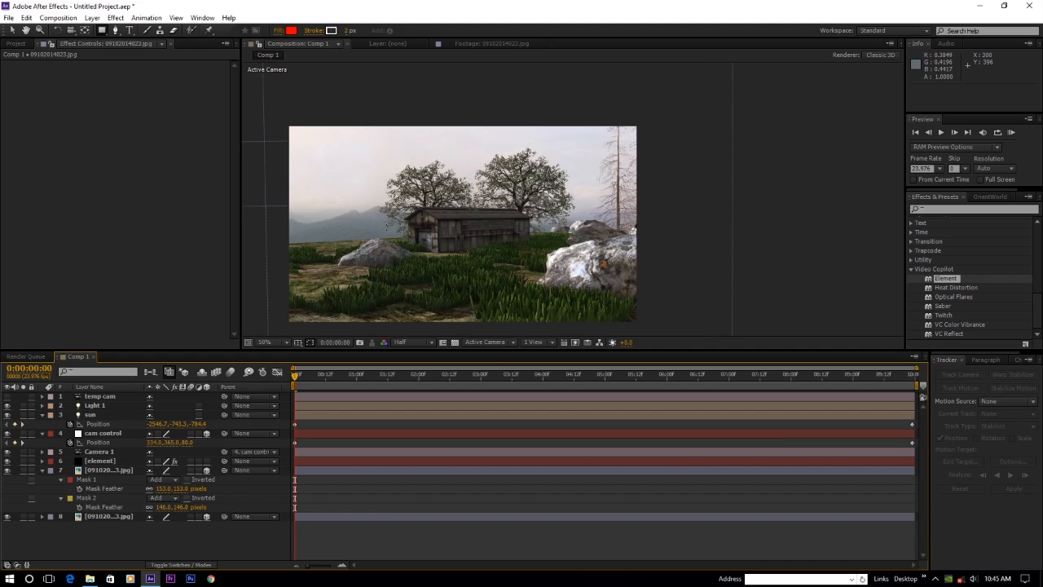
{"action": "left_click_drag", "start_coordinate": [416, 255], "coordinate": [490, 221]}
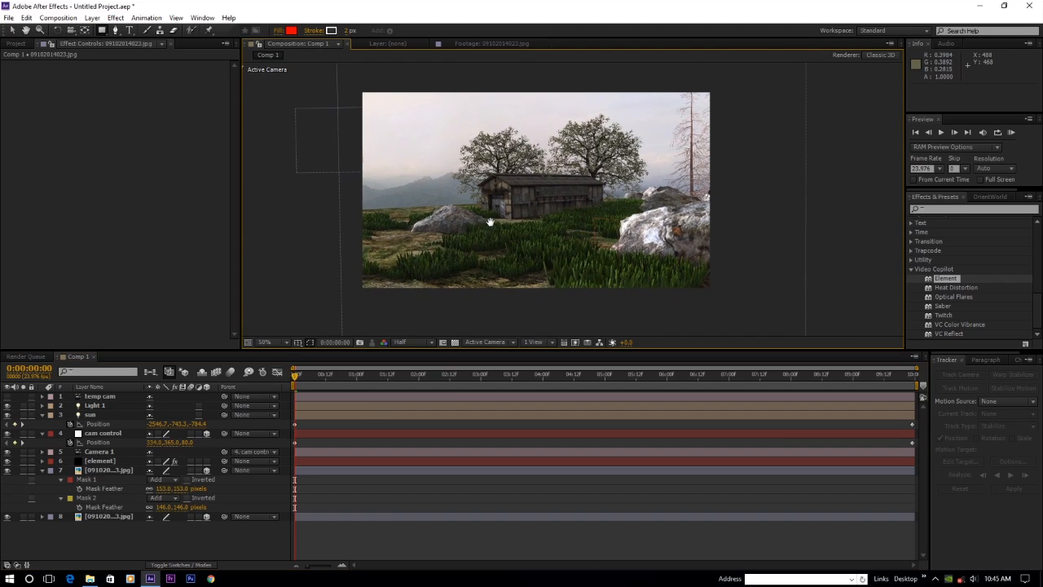
{"action": "scroll", "coordinate": [489, 221], "scroll_direction": "up", "scroll_amount": 1}
{"action": "scroll", "coordinate": [490, 222], "scroll_direction": "down", "scroll_amount": 1}
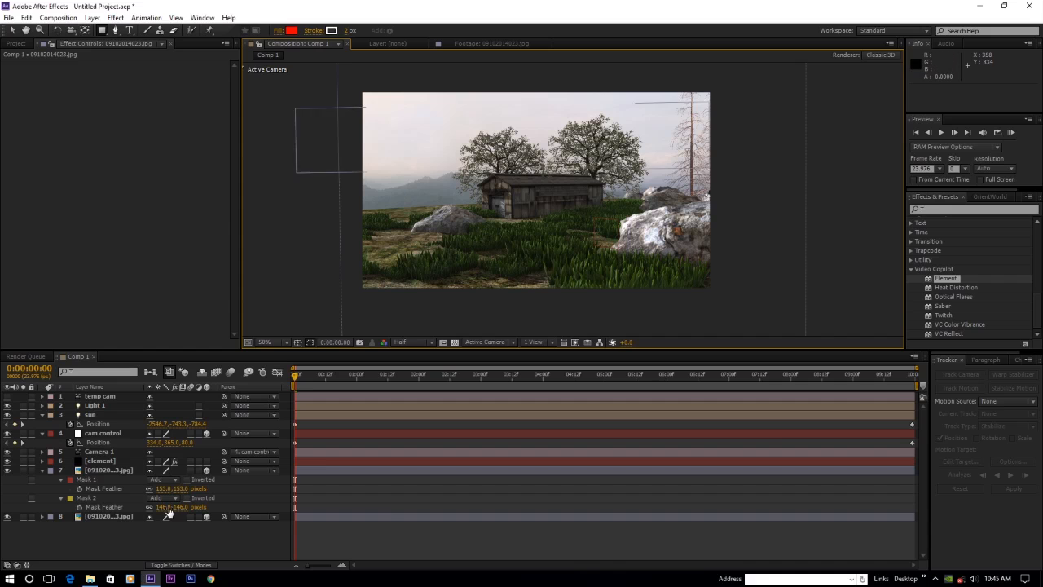
- Collapse the expanded properties of the duplicated background, sun and cam control layers
{"action": "left_click", "coordinate": [41, 470]}
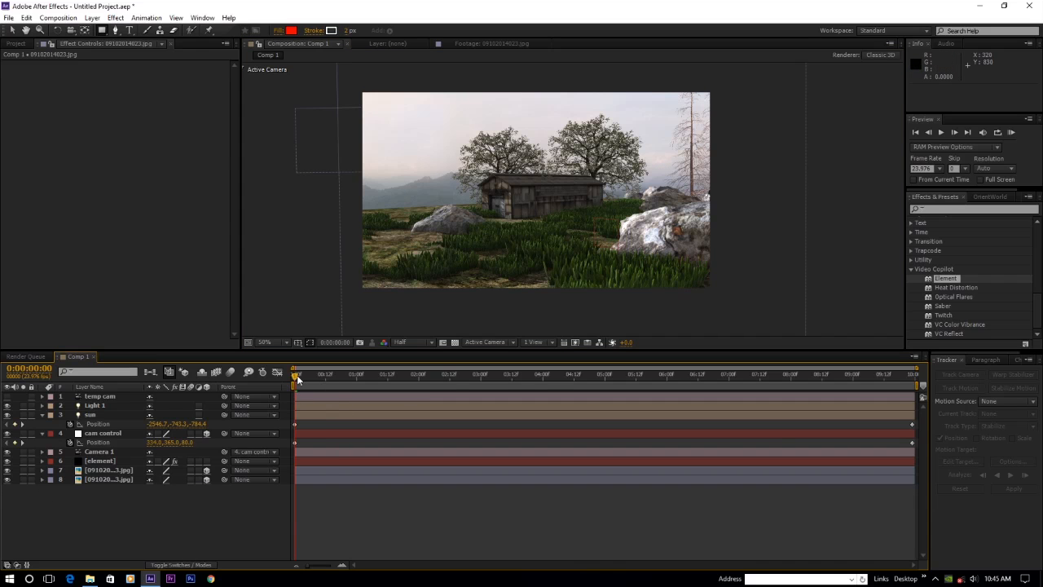
{"action": "mouse_move", "coordinate": [298, 379]}
{"action": "left_mouse_down"}
{"action": "mouse_move", "coordinate": [687, 376]}
{"action": "mouse_move", "coordinate": [295, 382]}
{"action": "left_mouse_up"}
{"action": "left_click", "coordinate": [44, 414]}
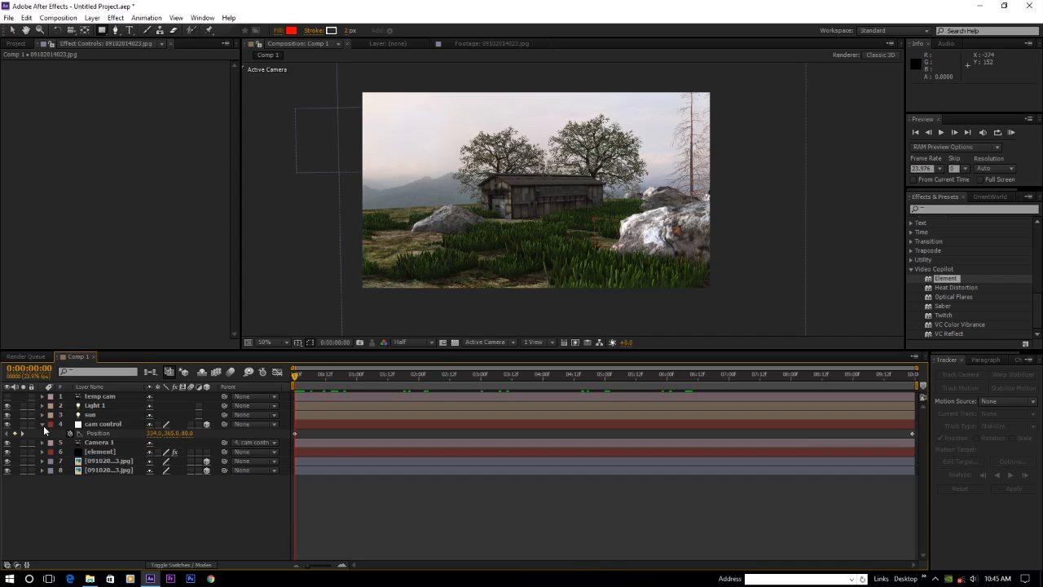
{"action": "left_click", "coordinate": [43, 424]}
- Show the element layer's Render Settings, collapse the Shadows group and bring the remaining render options into view
{"action": "left_click", "coordinate": [88, 443]}
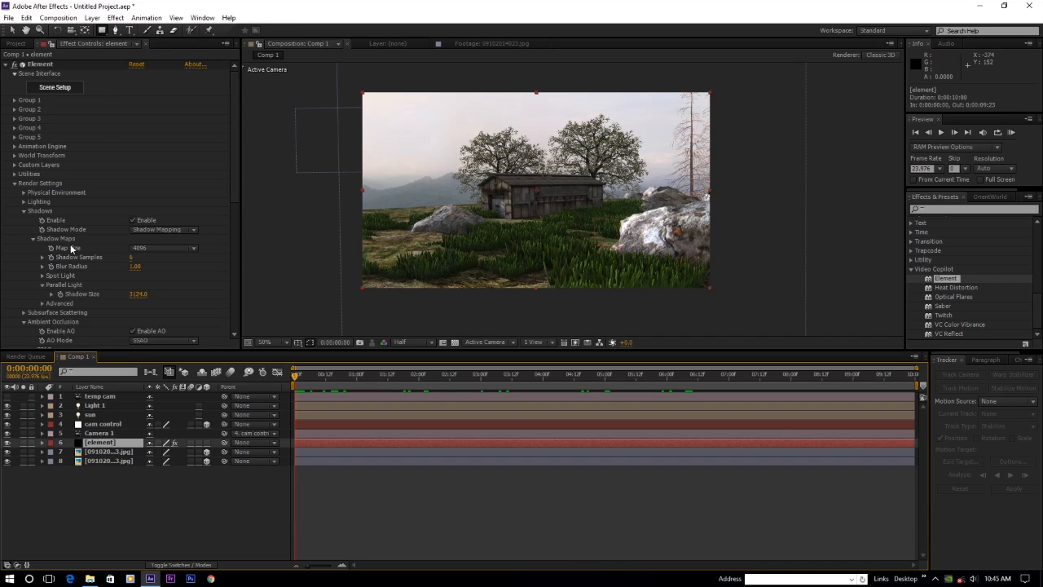
{"action": "scroll", "coordinate": [71, 209], "scroll_direction": "down", "scroll_amount": 2}
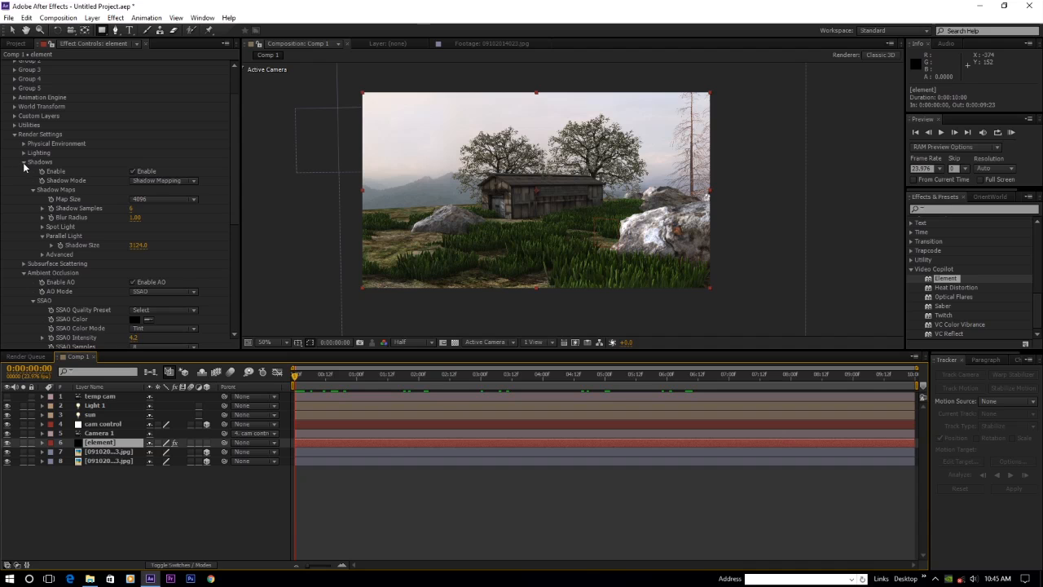
{"action": "left_click", "coordinate": [24, 162]}
{"action": "scroll", "coordinate": [65, 212], "scroll_direction": "down", "scroll_amount": 5}
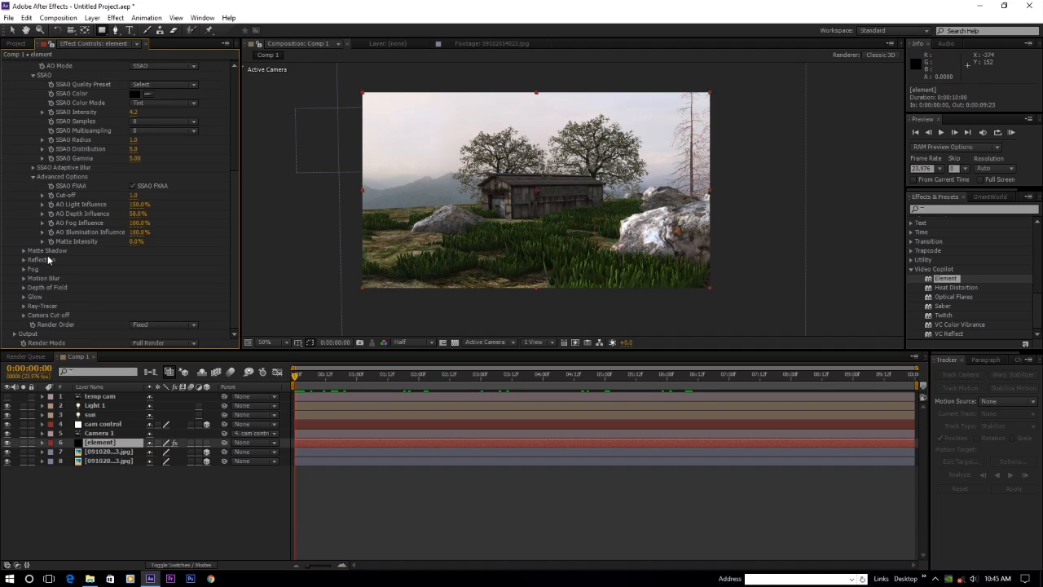
- Enable the Element fog with a color sampled from the distant mountains, 88% opacity and a start distance of 870
{"action": "left_click", "coordinate": [24, 269]}
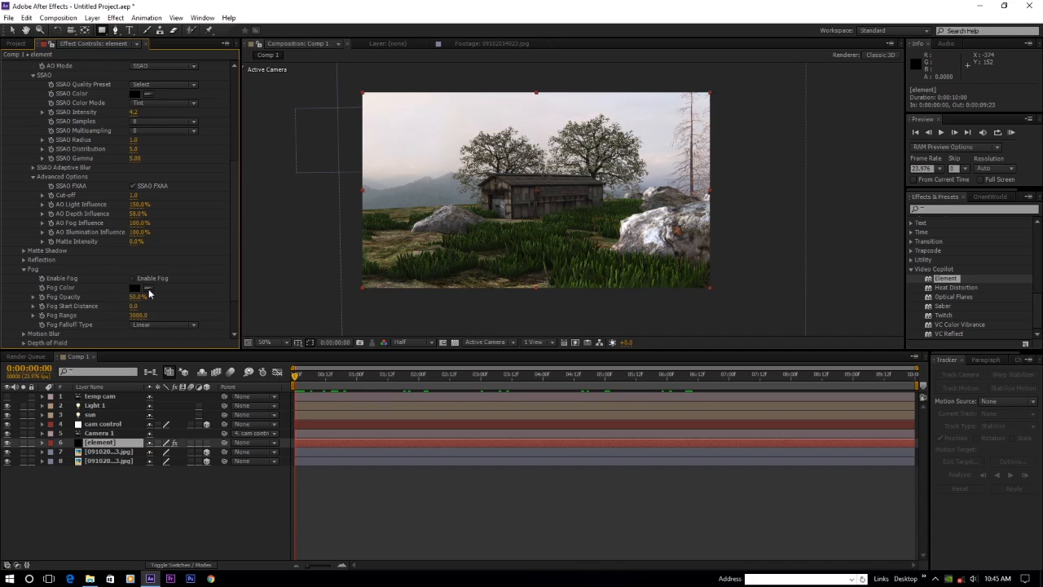
{"action": "left_click", "coordinate": [397, 181]}
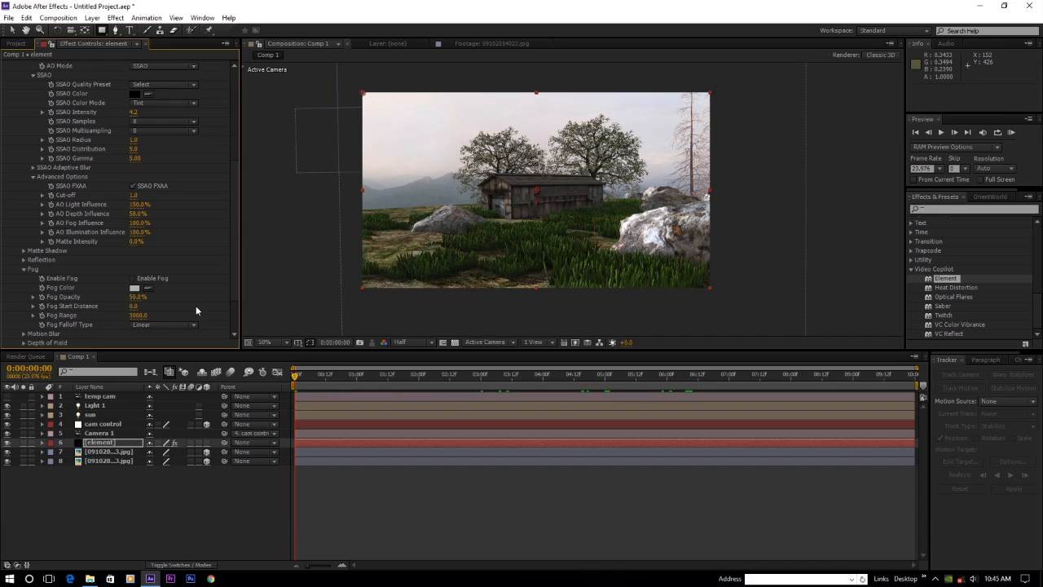
{"action": "left_click", "coordinate": [133, 279]}
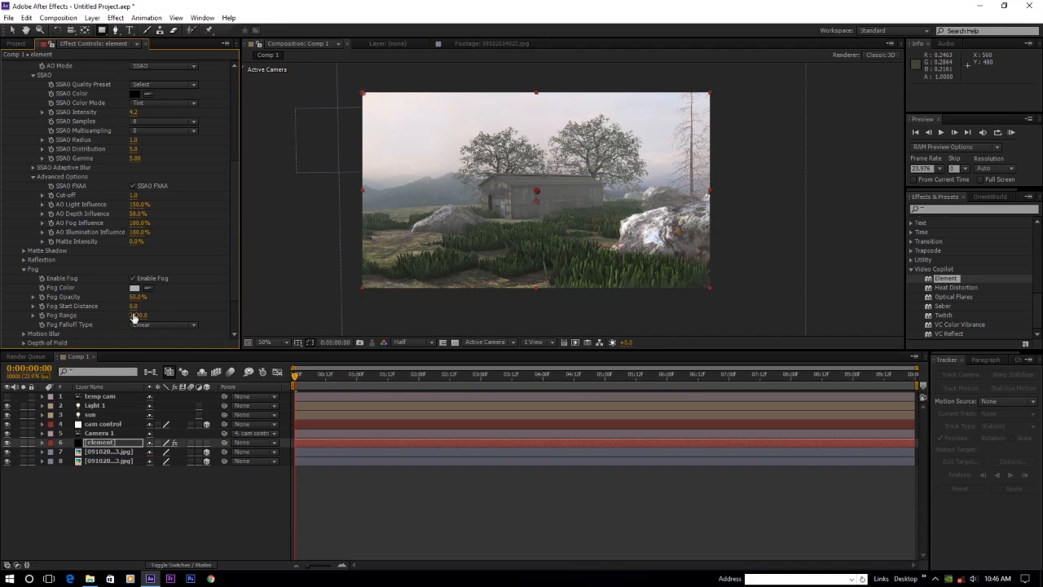
{"action": "left_click_drag", "start_coordinate": [135, 306], "coordinate": [161, 298]}
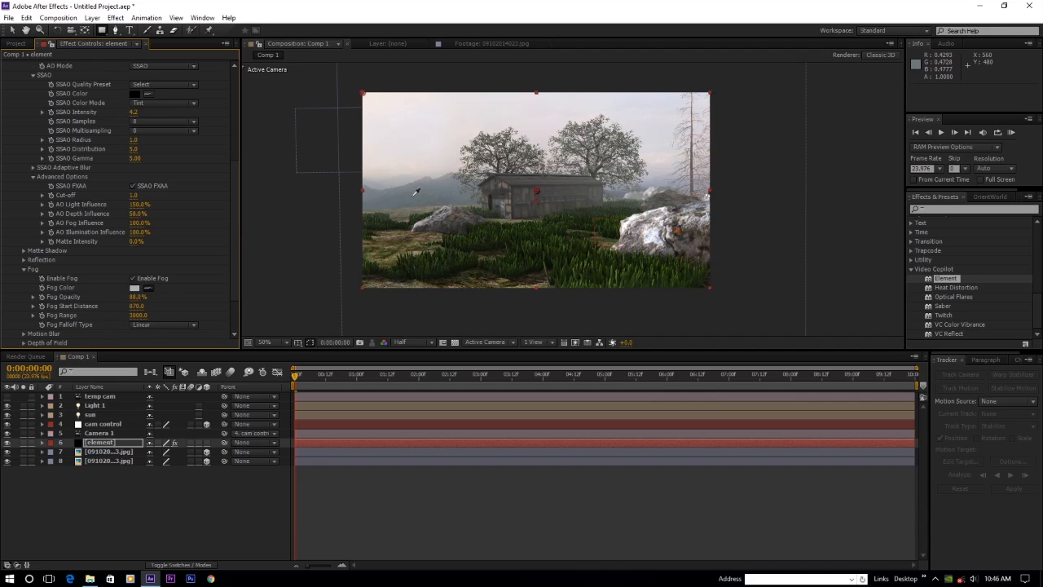
- Adjust the fog color to a muted grey-blue tint
{"action": "left_click", "coordinate": [135, 288]}
{"action": "mouse_move", "coordinate": [39, 197]}
{"action": "left_mouse_down"}
{"action": "mouse_move", "coordinate": [36, 168]}
{"action": "mouse_move", "coordinate": [60, 168]}
{"action": "left_mouse_up"}
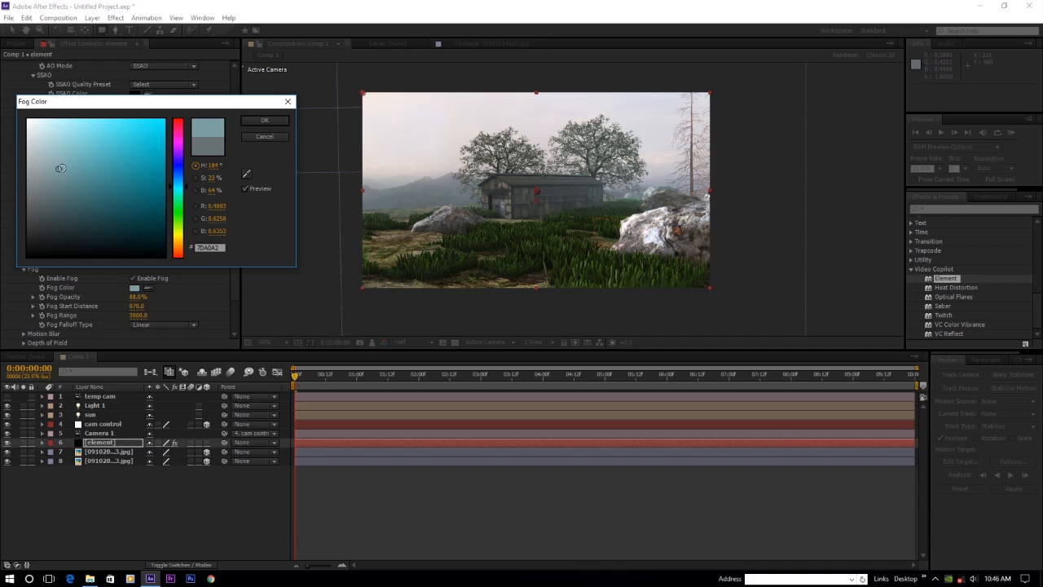
{"action": "left_click", "coordinate": [259, 121]}
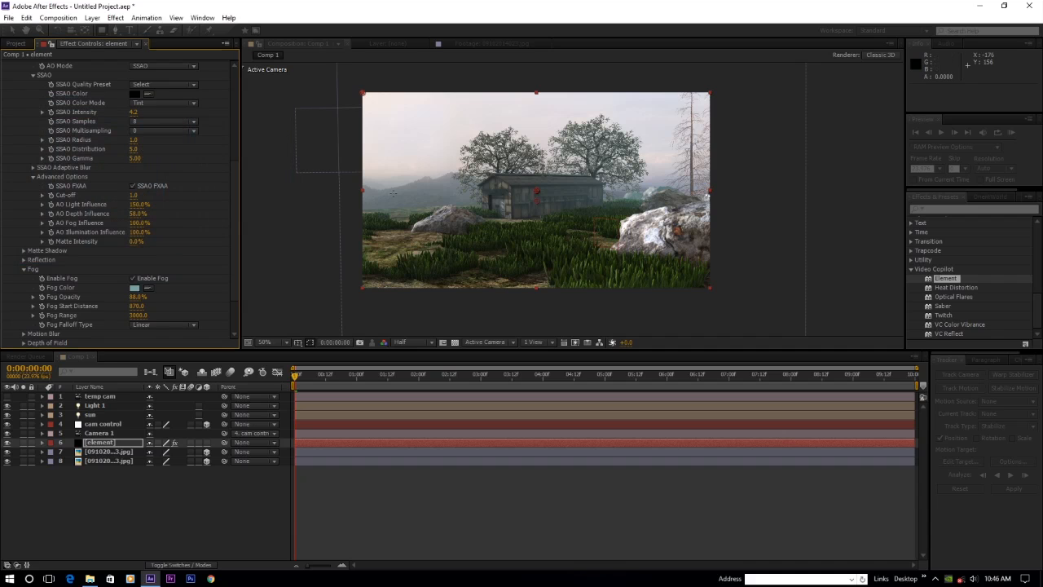
{"action": "left_click", "coordinate": [134, 289]}
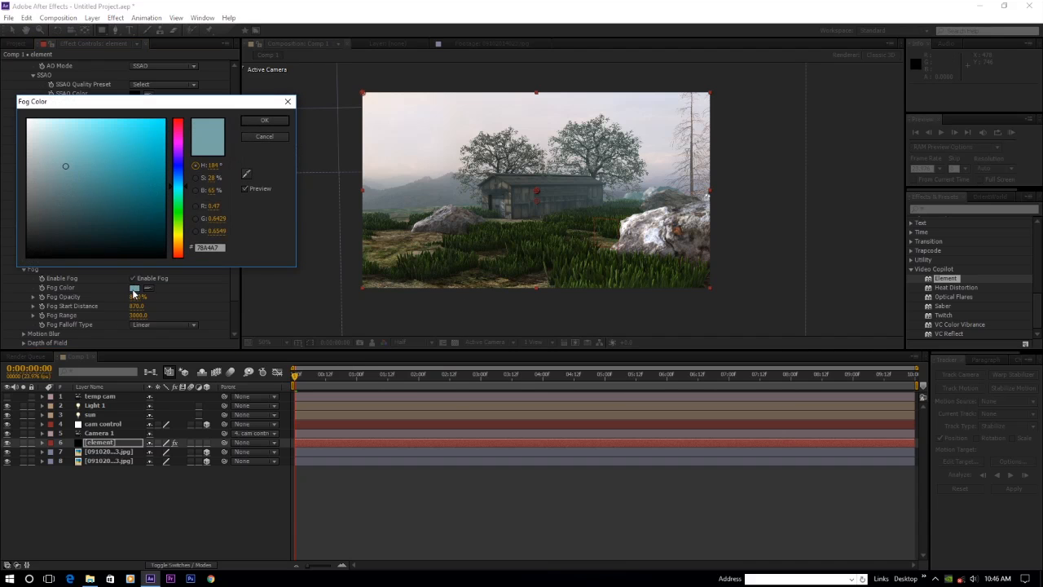
{"action": "mouse_move", "coordinate": [58, 183]}
{"action": "left_mouse_down"}
{"action": "mouse_move", "coordinate": [47, 157]}
{"action": "mouse_move", "coordinate": [40, 170]}
{"action": "left_mouse_up"}
{"action": "left_click", "coordinate": [260, 116]}
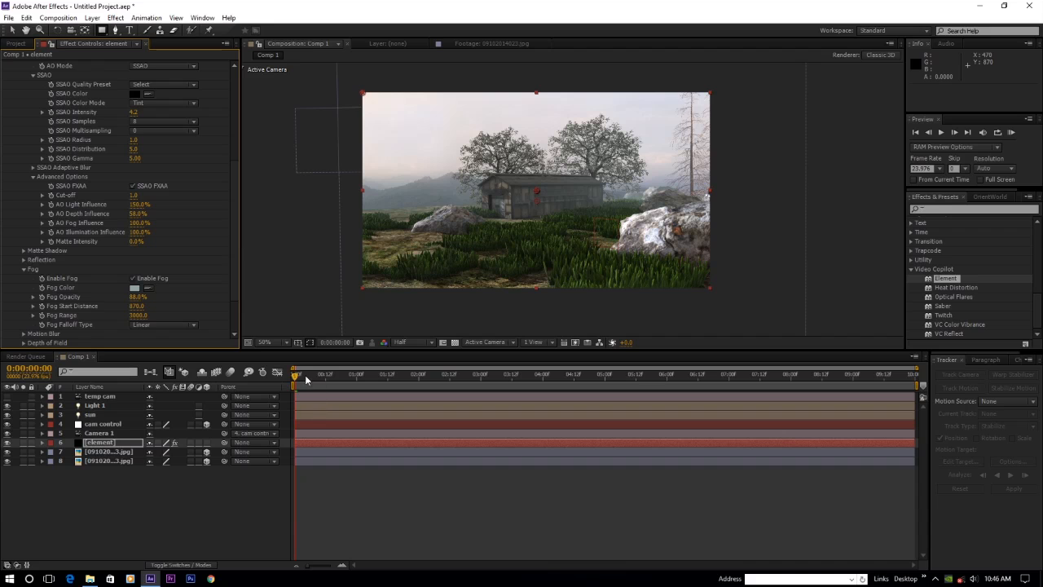
- Check the fog at the end of the camera move and reduce the fog opacity to 41%
{"action": "left_click_drag", "start_coordinate": [307, 379], "coordinate": [921, 382]}
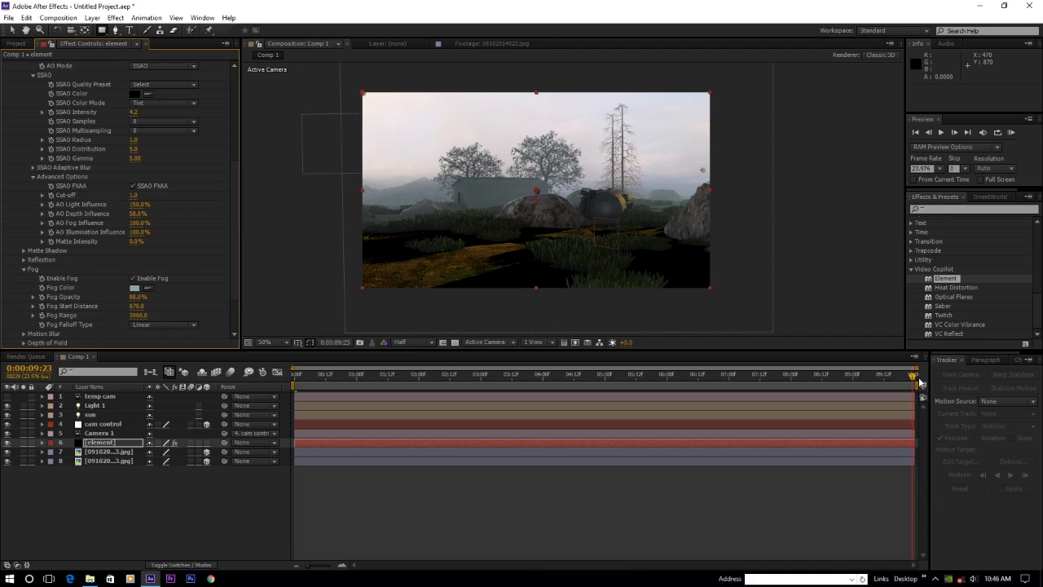
{"action": "left_click_drag", "start_coordinate": [920, 383], "coordinate": [847, 377]}
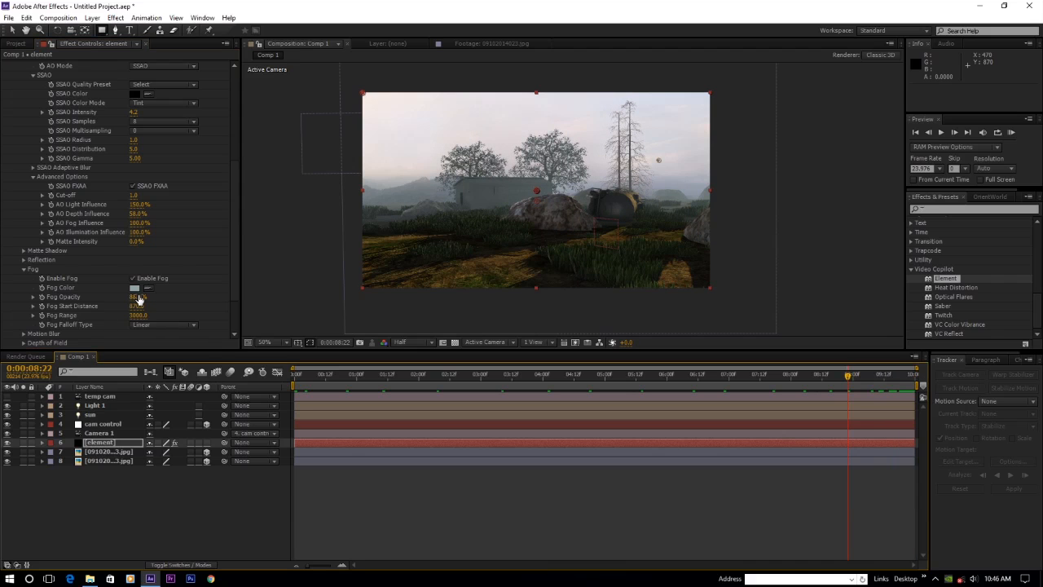
{"action": "left_click_drag", "start_coordinate": [130, 296], "coordinate": [118, 297]}
{"action": "left_click_drag", "start_coordinate": [308, 376], "coordinate": [283, 378]}
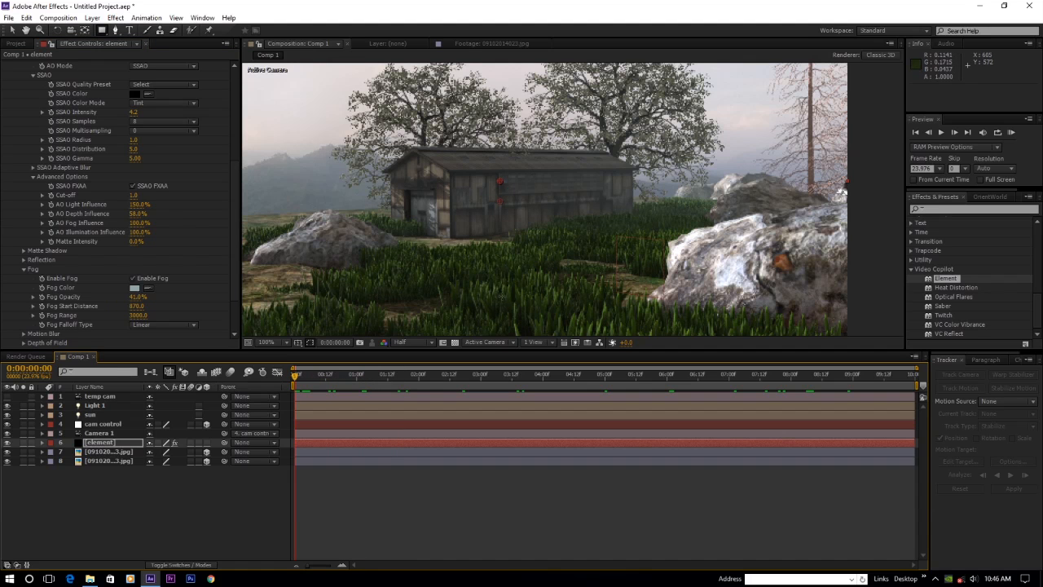
{"action": "scroll", "coordinate": [456, 244], "scroll_direction": "down", "scroll_amount": 1}
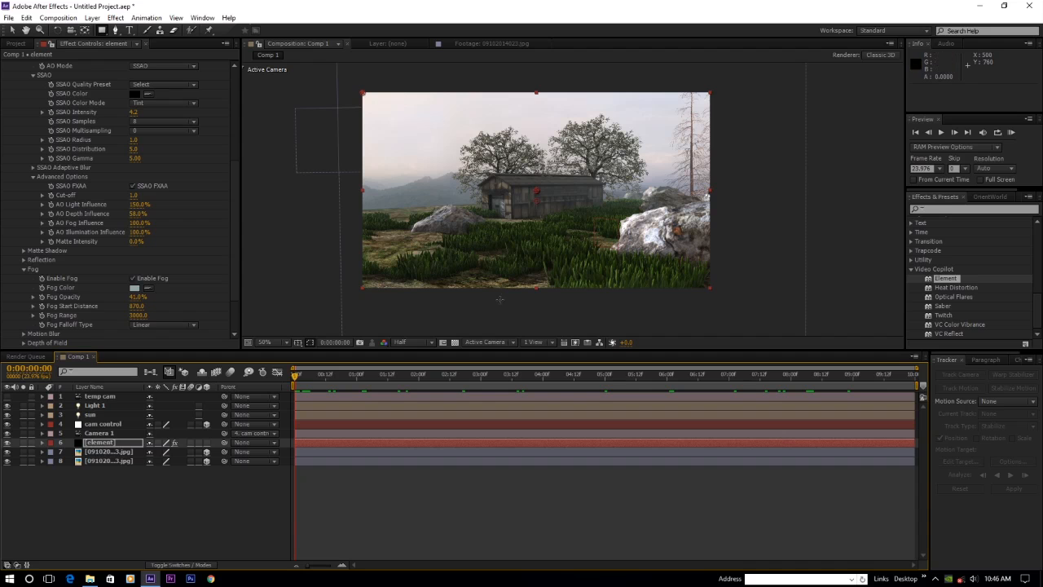
- In the Element scene setup, move the ground patch model to about -1.49, 0.00, 1.27 and apply the change
{"action": "scroll", "coordinate": [50, 141], "scroll_direction": "up", "scroll_amount": 5}
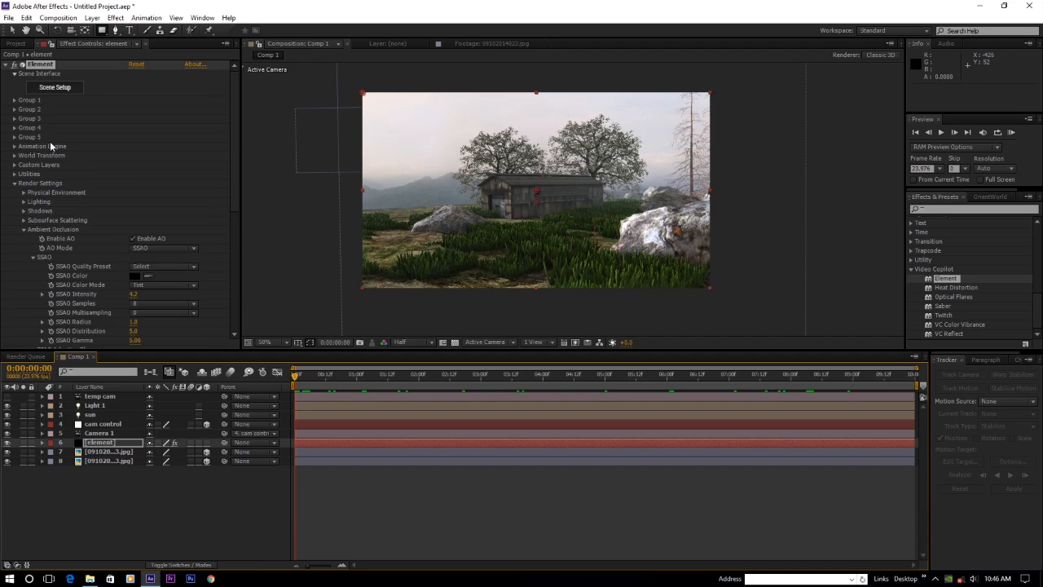
{"action": "left_click", "coordinate": [56, 87]}
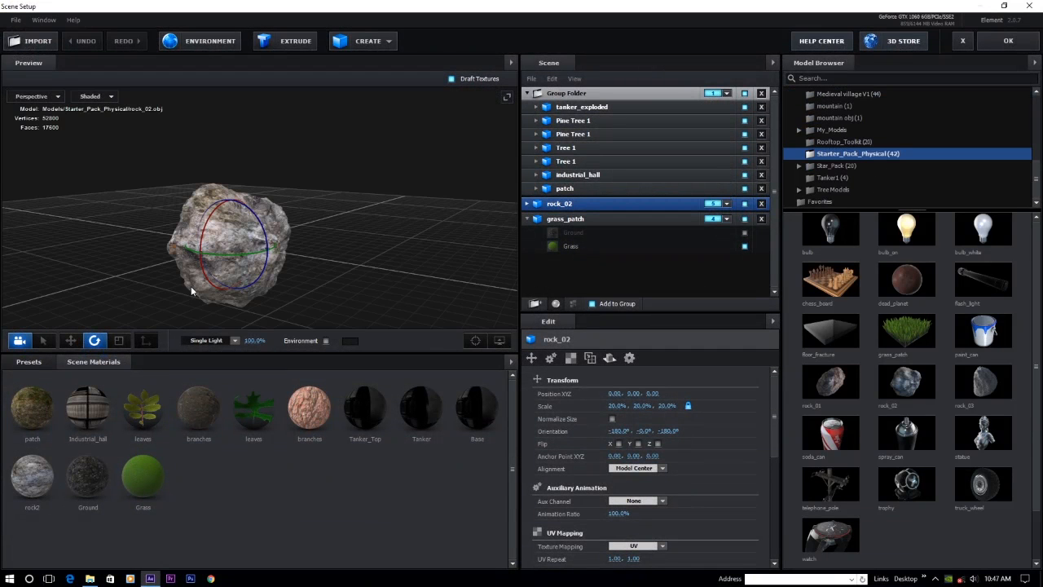
{"action": "left_click", "coordinate": [568, 93]}
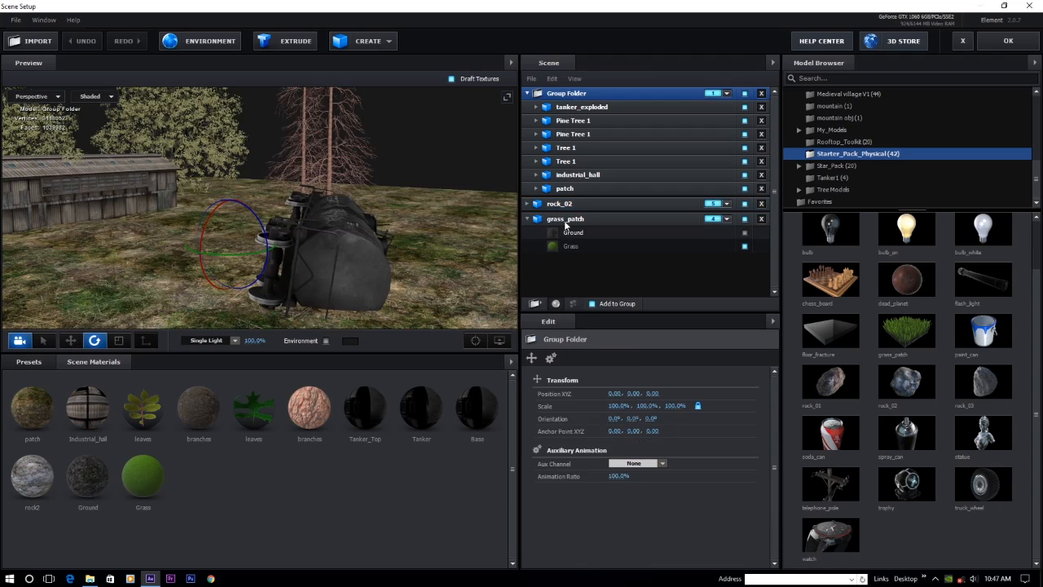
{"action": "left_click", "coordinate": [565, 189]}
{"action": "scroll", "coordinate": [240, 211], "scroll_direction": "down", "scroll_amount": 2}
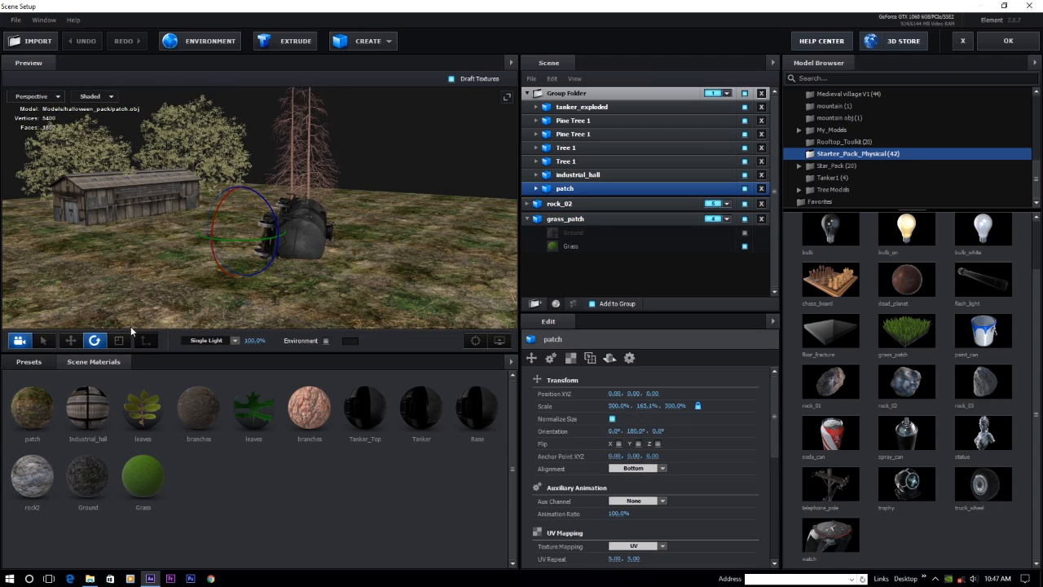
{"action": "left_click", "coordinate": [70, 341]}
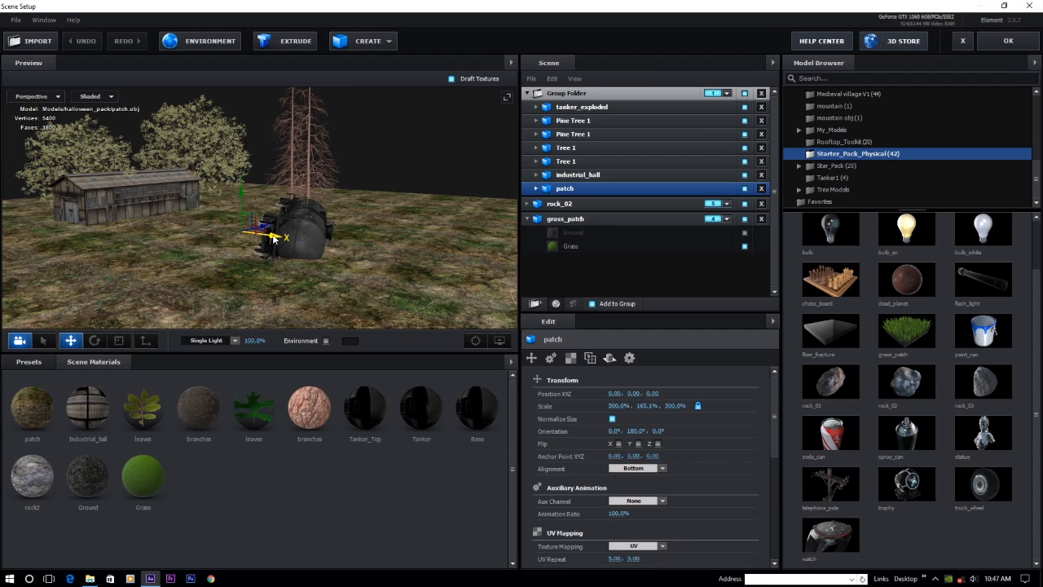
{"action": "left_click_drag", "start_coordinate": [273, 239], "coordinate": [230, 168]}
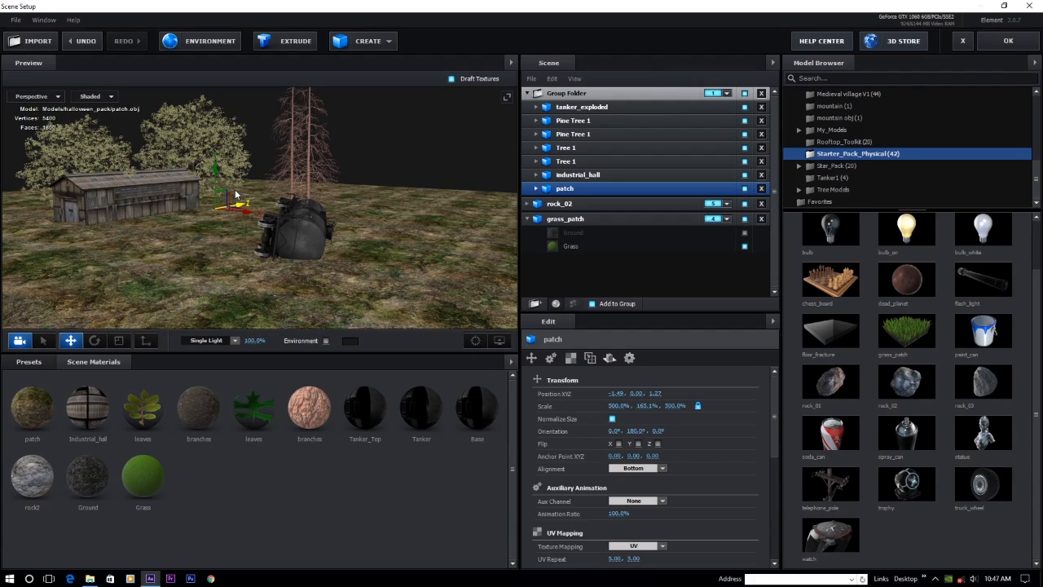
{"action": "left_click", "coordinate": [1009, 42]}
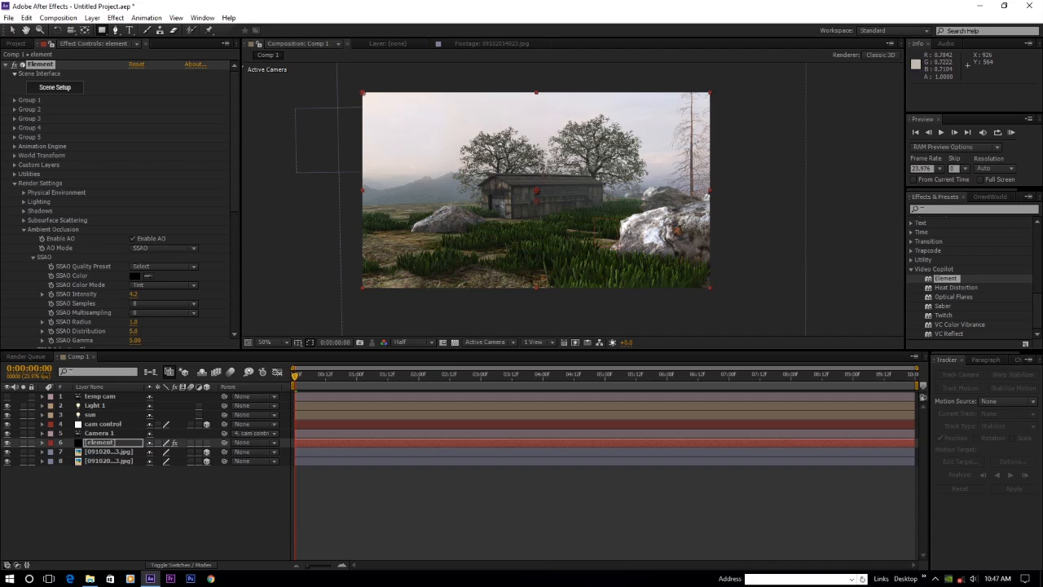
- Resample the fog color from the pale sky above the mountains and set the fog opacity to 36%
{"action": "key", "text": "period"}
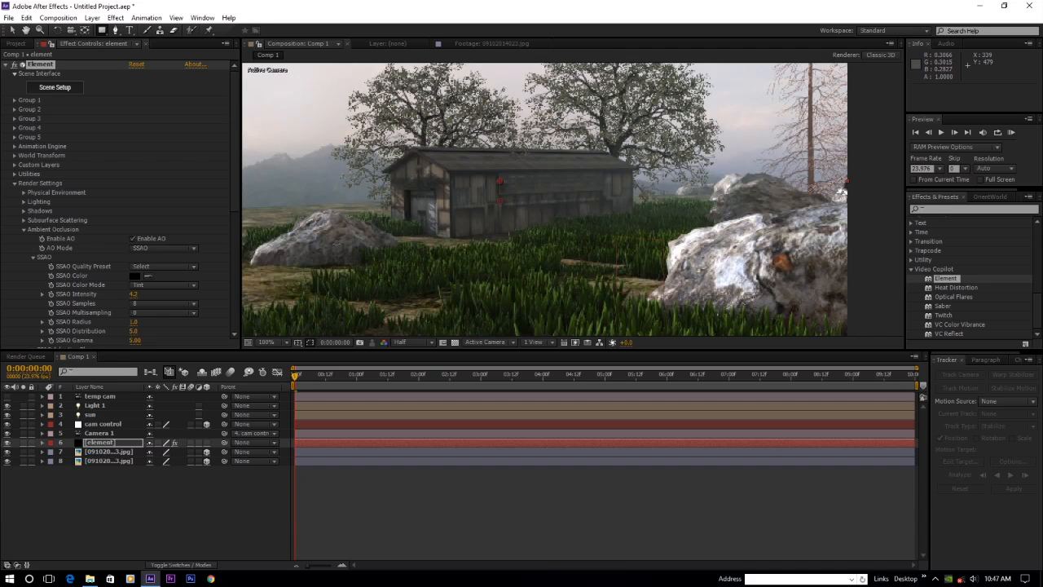
{"action": "left_click", "coordinate": [96, 445]}
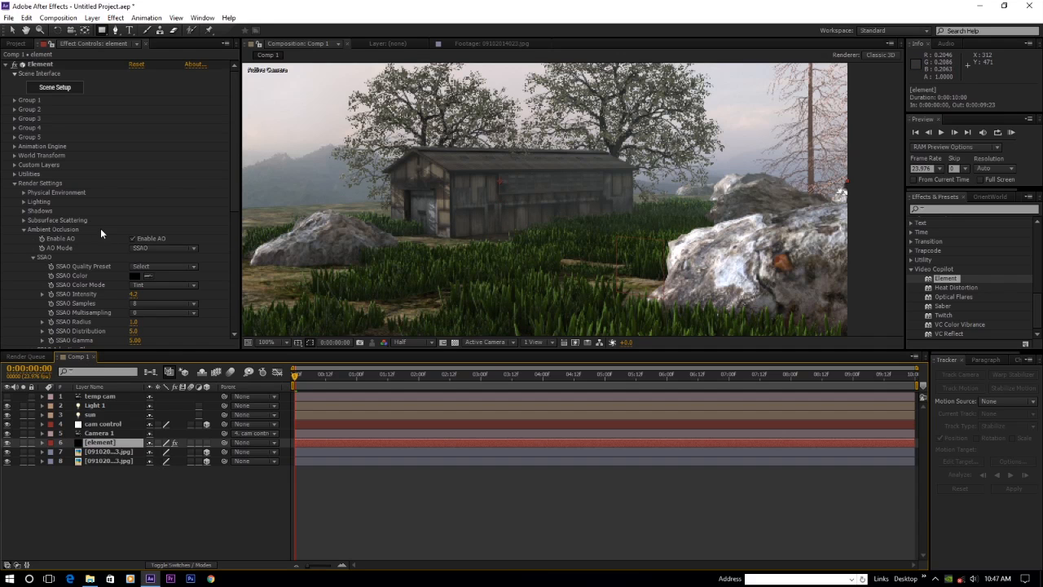
{"action": "scroll", "coordinate": [83, 208], "scroll_direction": "down", "scroll_amount": 5}
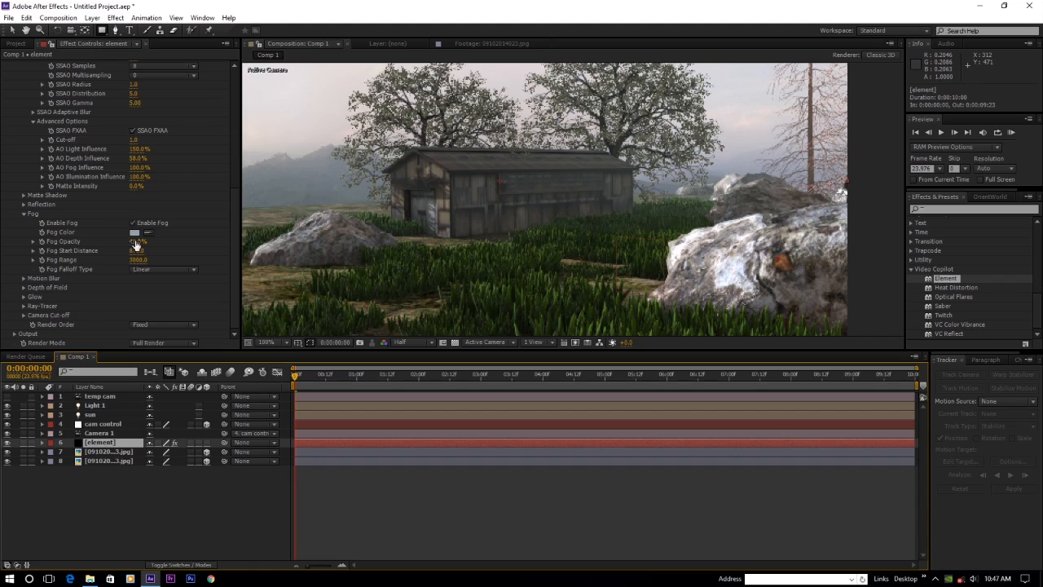
{"action": "left_click_drag", "start_coordinate": [133, 246], "coordinate": [171, 241]}
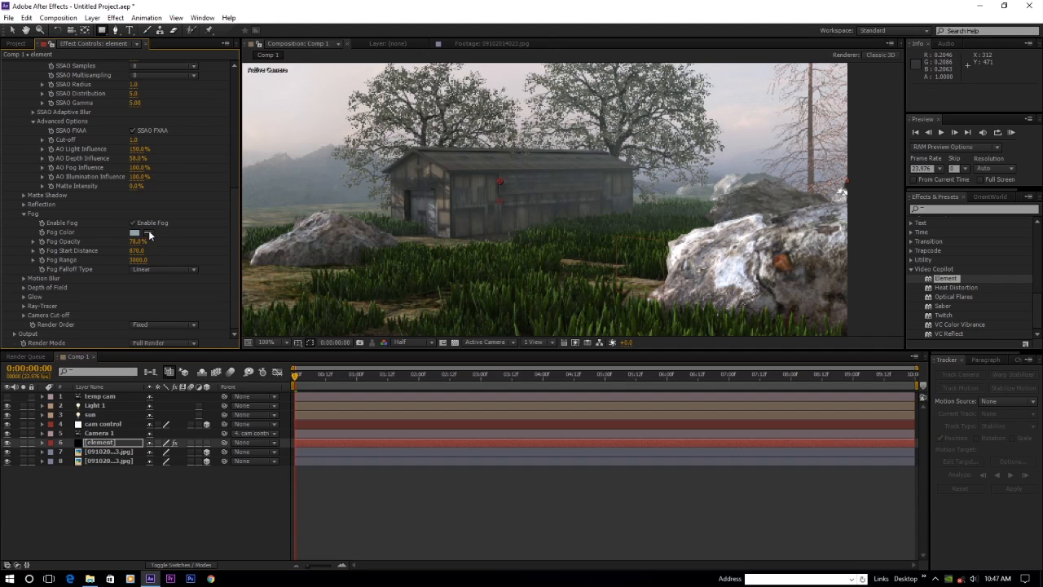
{"action": "left_click", "coordinate": [149, 233]}
{"action": "left_click", "coordinate": [303, 138]}
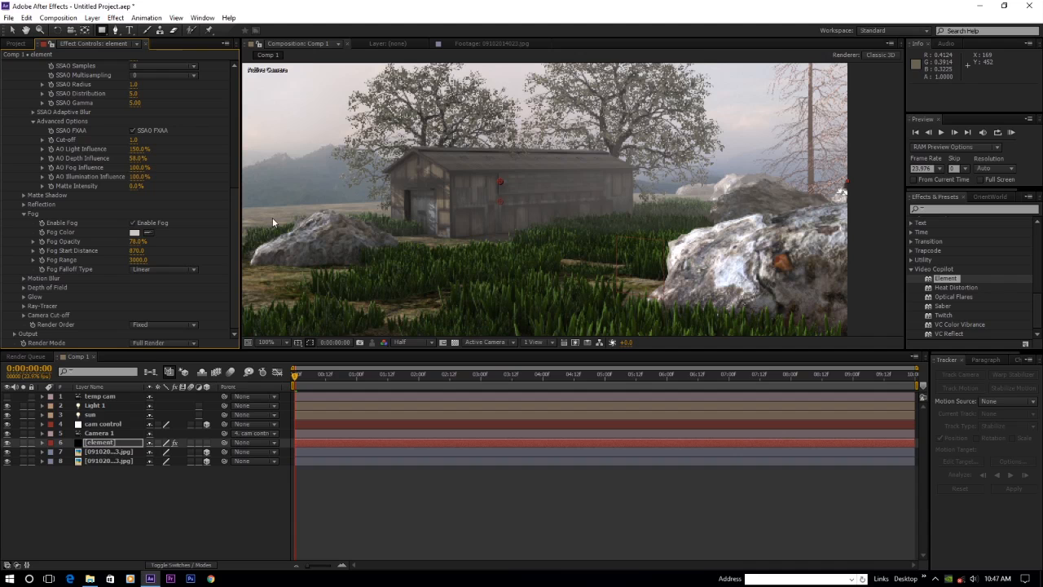
{"action": "left_click_drag", "start_coordinate": [135, 241], "coordinate": [112, 241]}
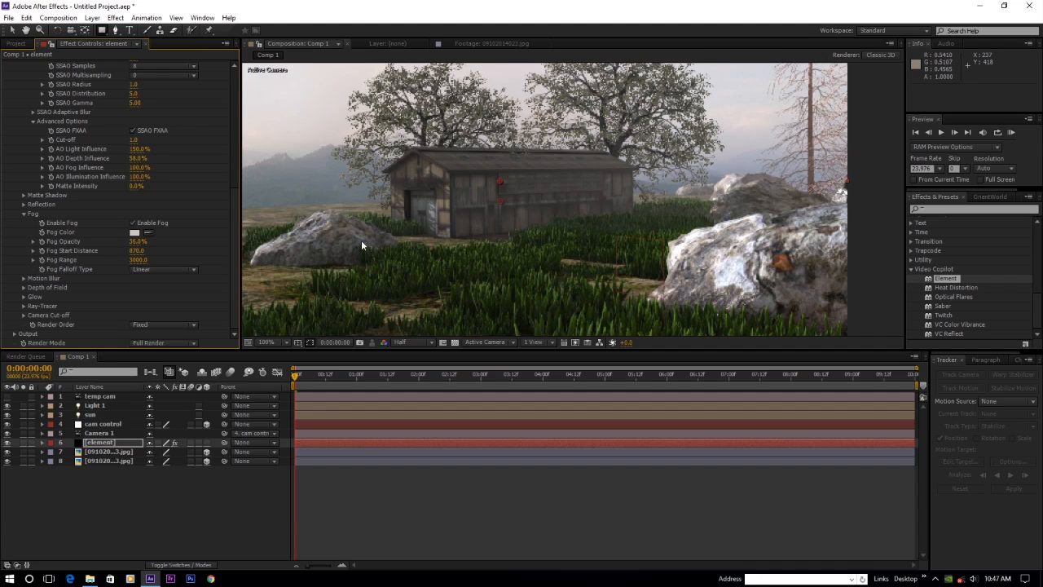
{"action": "key", "text": "comma"}
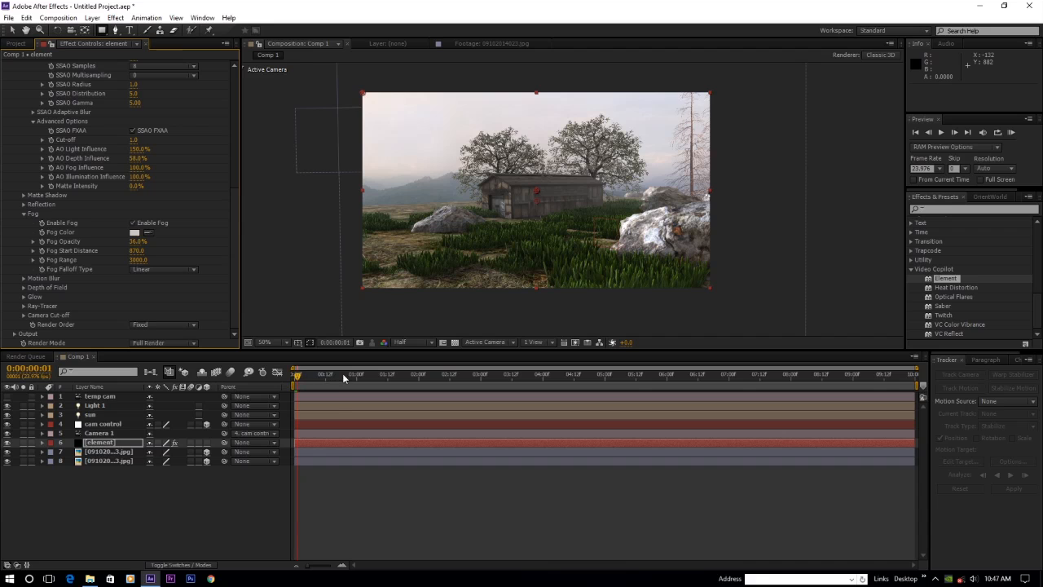
{"action": "left_click_drag", "start_coordinate": [343, 377], "coordinate": [294, 397]}
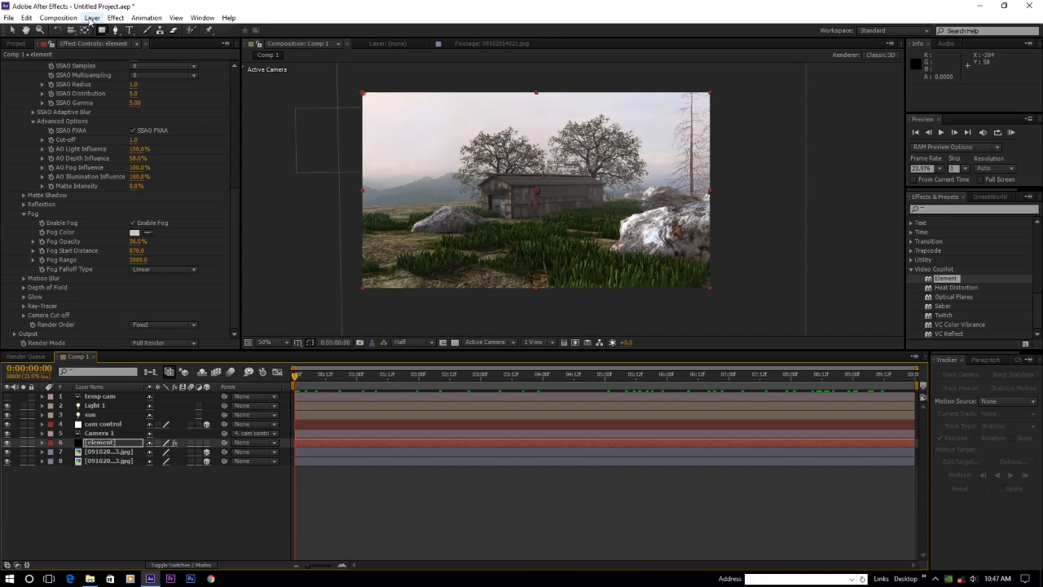
- Create a new black 1280 x 720 px solid layer named "of"
{"action": "left_click", "coordinate": [92, 18]}
{"action": "mouse_move", "coordinate": [114, 28]}
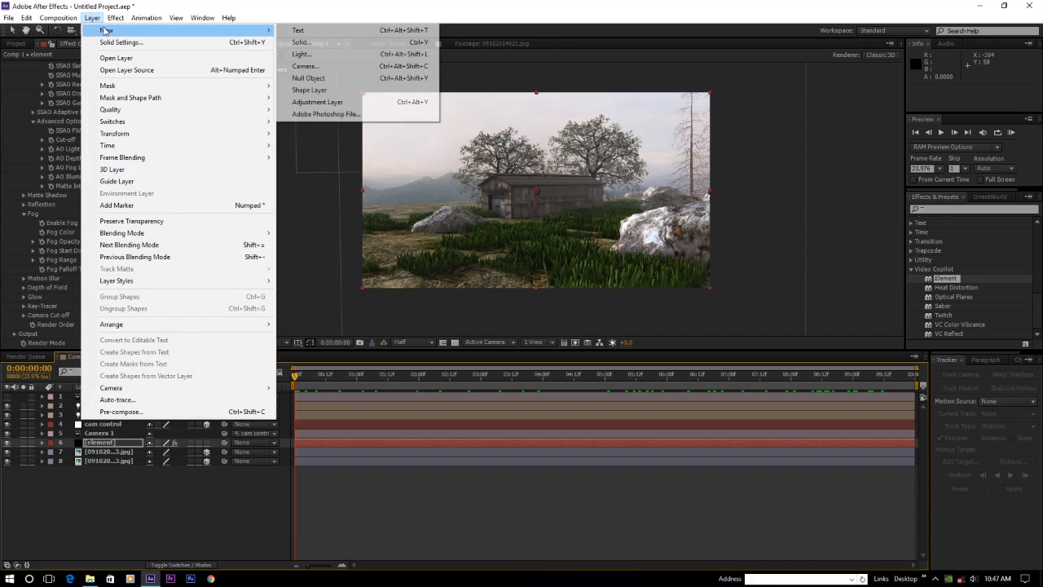
{"action": "left_click", "coordinate": [326, 42]}
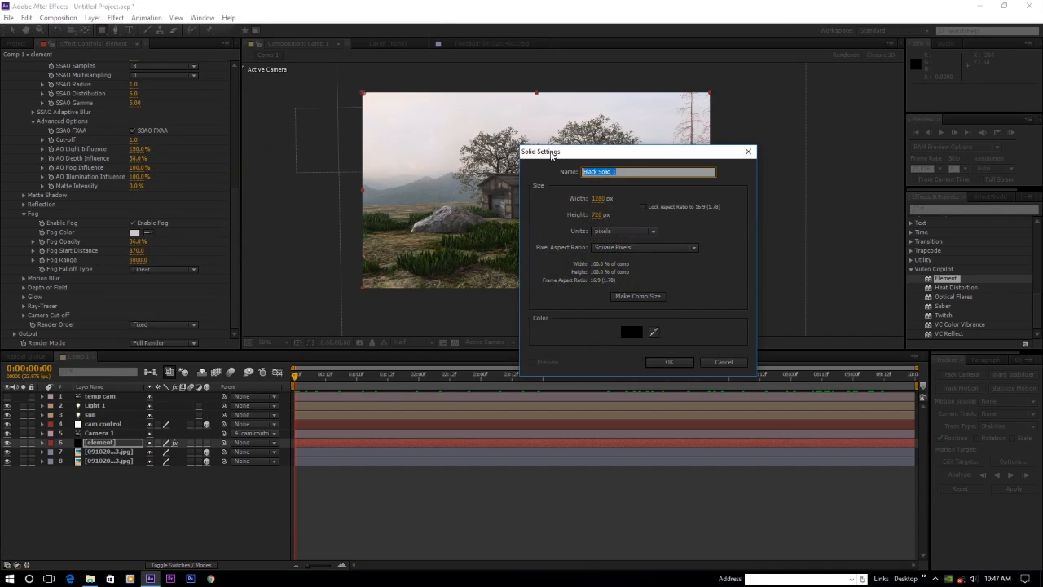
{"action": "type", "text": "of"}
{"action": "left_click", "coordinate": [670, 361]}
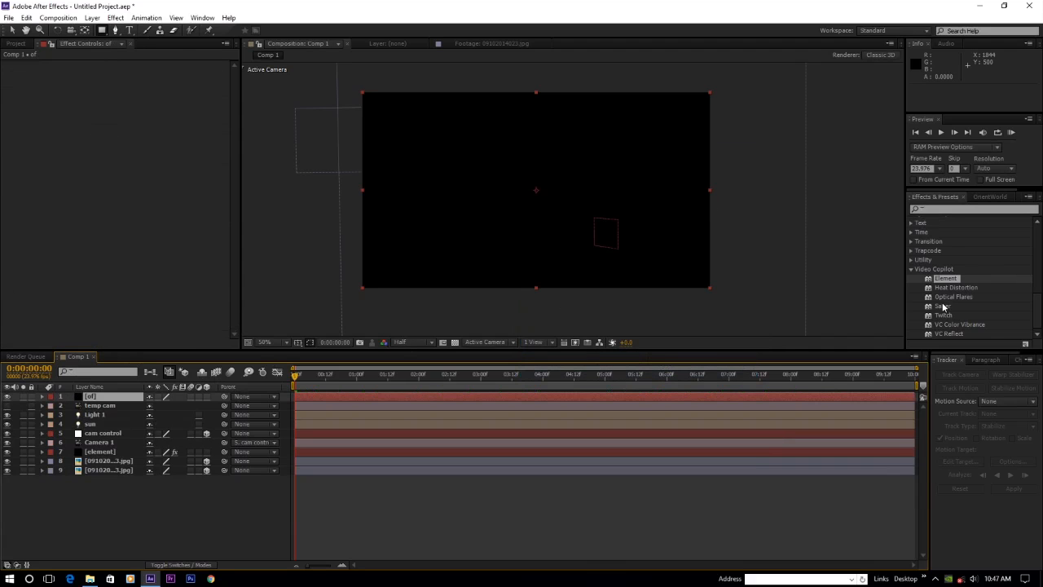
- Apply Optical Flares to the "of" solid and load the Evening Sun preset from the Light collection
{"action": "double_click", "coordinate": [950, 295]}
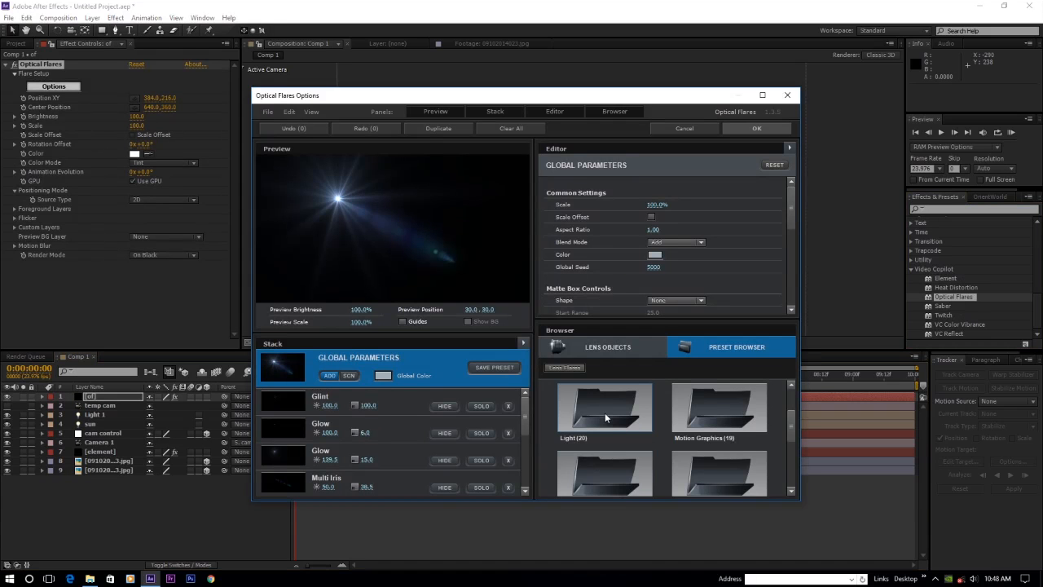
{"action": "double_click", "coordinate": [604, 413]}
{"action": "left_click", "coordinate": [700, 486]}
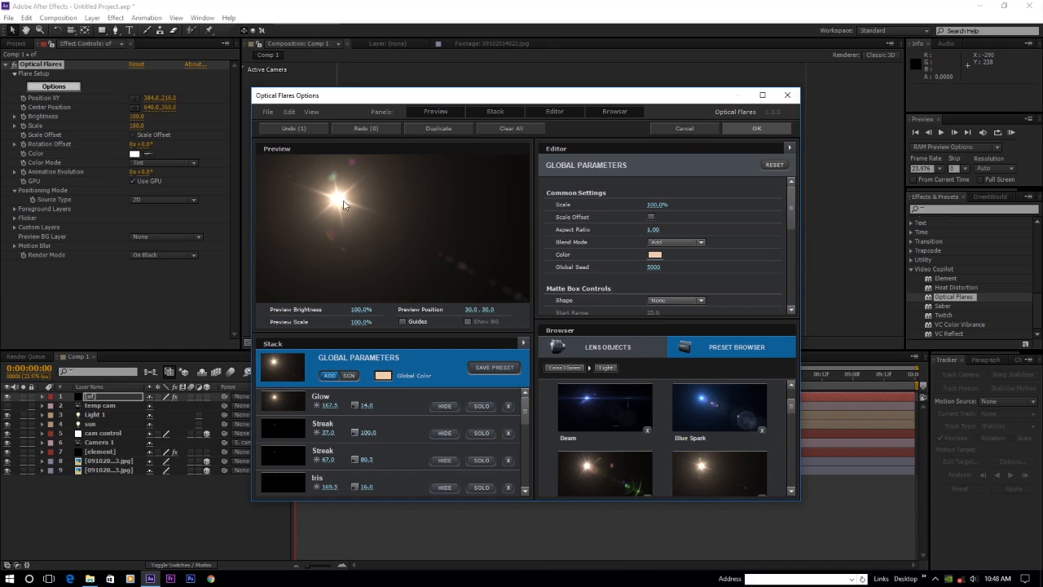
{"action": "mouse_move", "coordinate": [341, 201]}
{"action": "left_mouse_down"}
{"action": "mouse_move", "coordinate": [402, 199]}
{"action": "mouse_move", "coordinate": [399, 222]}
{"action": "mouse_move", "coordinate": [392, 213]}
{"action": "mouse_move", "coordinate": [309, 233]}
{"action": "mouse_move", "coordinate": [457, 215]}
{"action": "mouse_move", "coordinate": [362, 194]}
{"action": "left_mouse_up"}
{"action": "scroll", "coordinate": [688, 435], "scroll_direction": "down", "scroll_amount": 2}
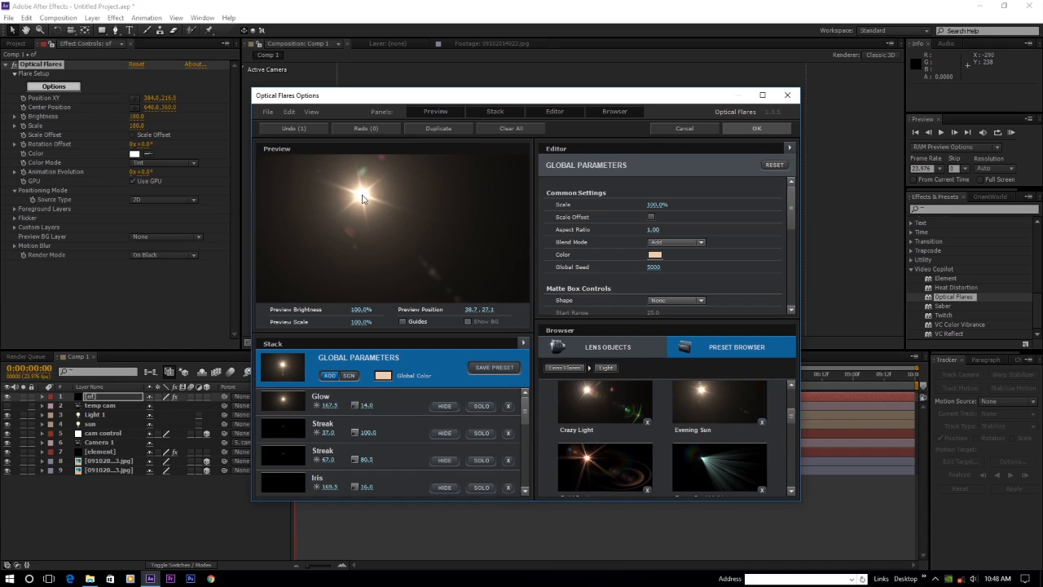
{"action": "left_click", "coordinate": [766, 130]}
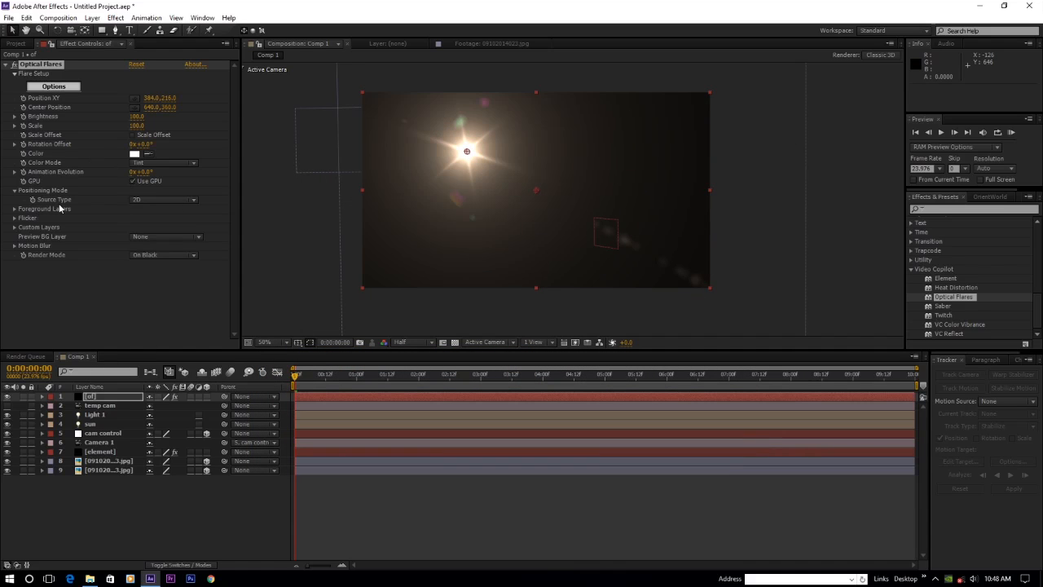
- Set the flare's positioning source type to Track Lights
{"action": "left_click", "coordinate": [152, 200]}
{"action": "left_click", "coordinate": [178, 238]}
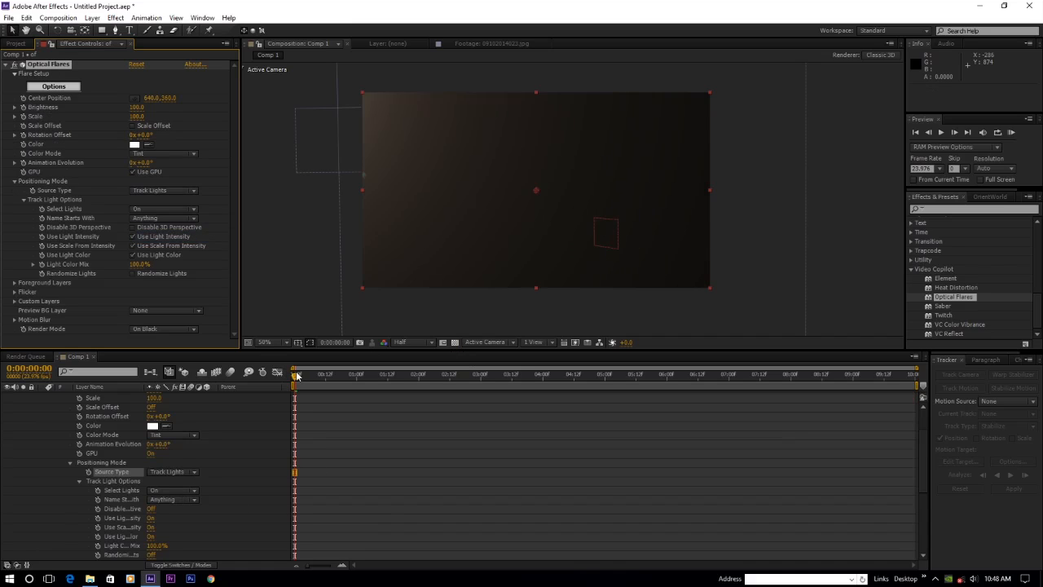
- Set the blending mode of the "of" flare layer to Add so it composites over the landscape
{"action": "left_click_drag", "start_coordinate": [298, 376], "coordinate": [469, 379]}
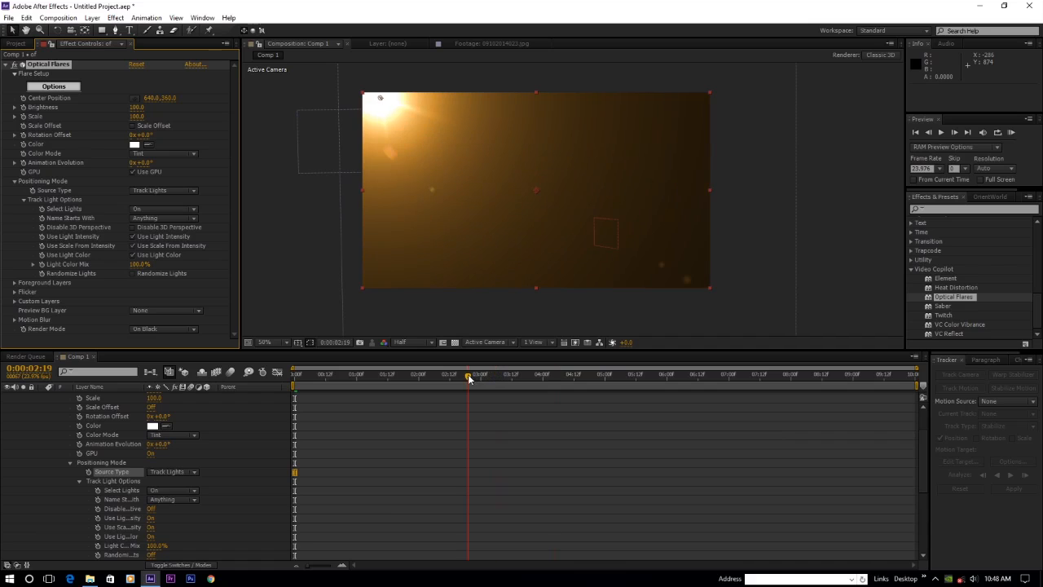
{"action": "scroll", "coordinate": [138, 440], "scroll_direction": "up", "scroll_amount": 2}
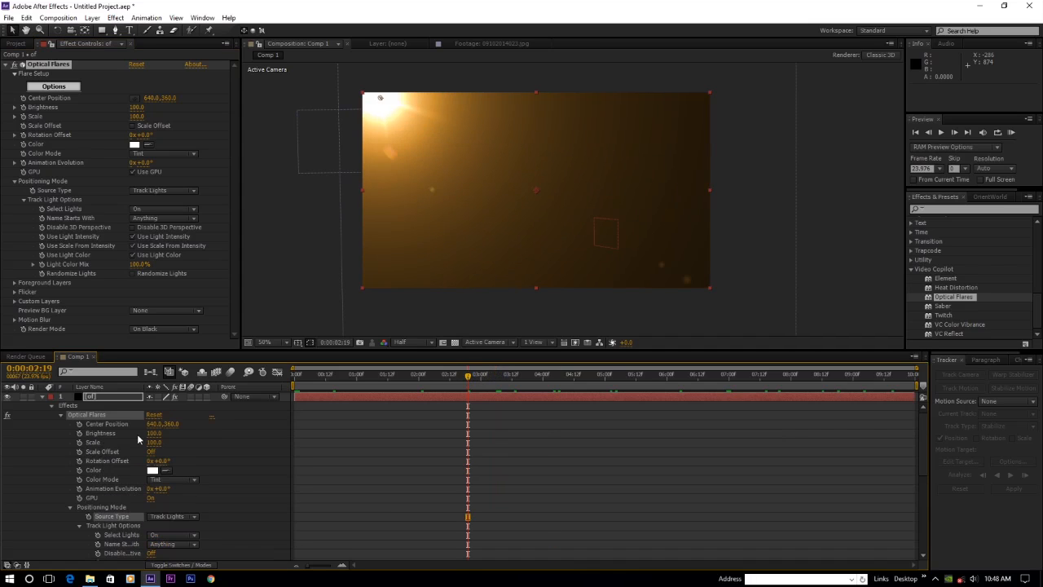
{"action": "left_click", "coordinate": [179, 564]}
{"action": "left_click", "coordinate": [176, 397]}
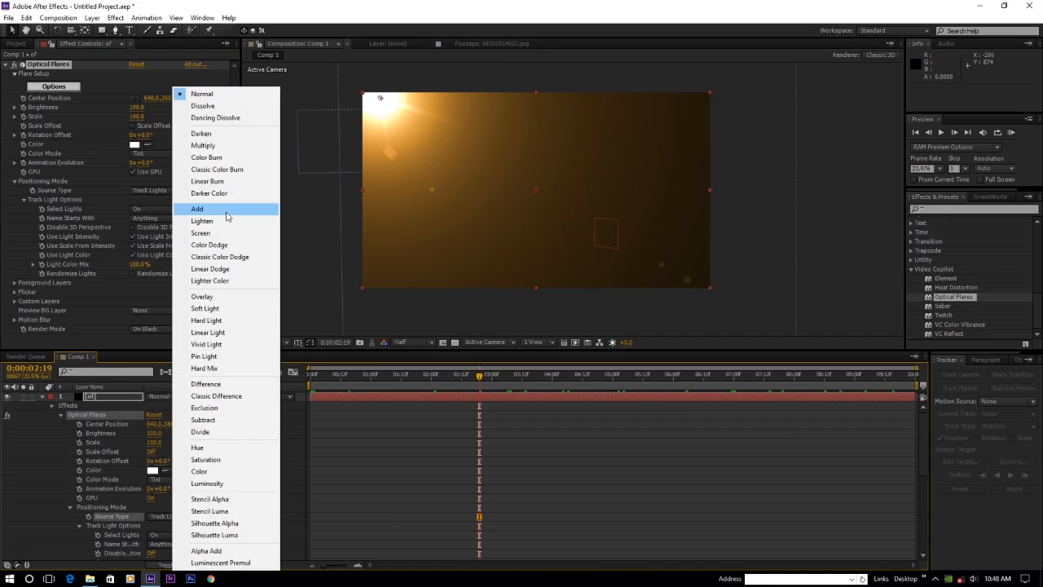
{"action": "left_click", "coordinate": [197, 208]}
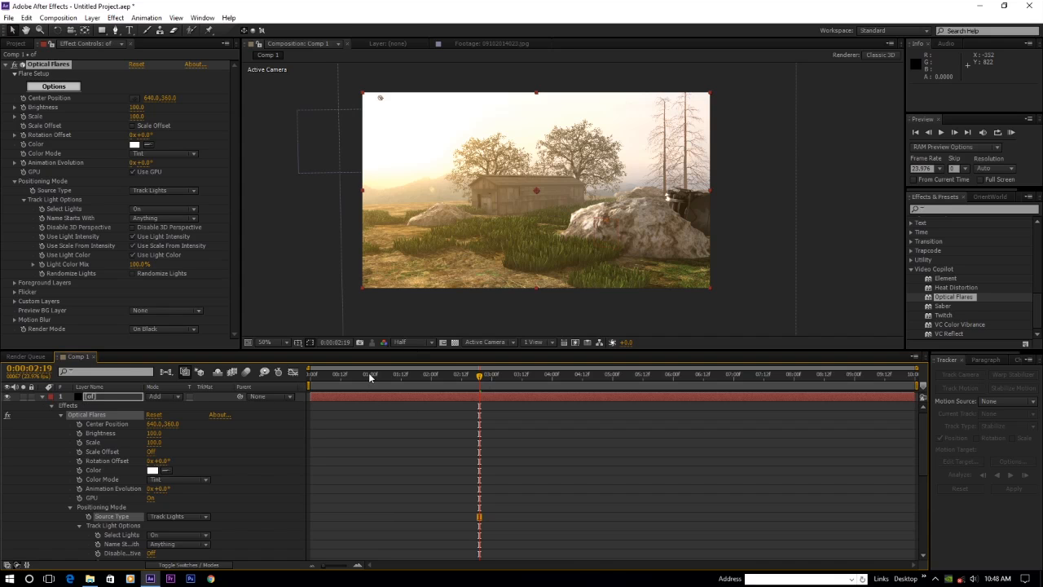
- Reduce the Optical Flares brightness to 50 and its scale to 80, judging the effect around 0:00:04:16
{"action": "left_click_drag", "start_coordinate": [369, 376], "coordinate": [592, 376]}
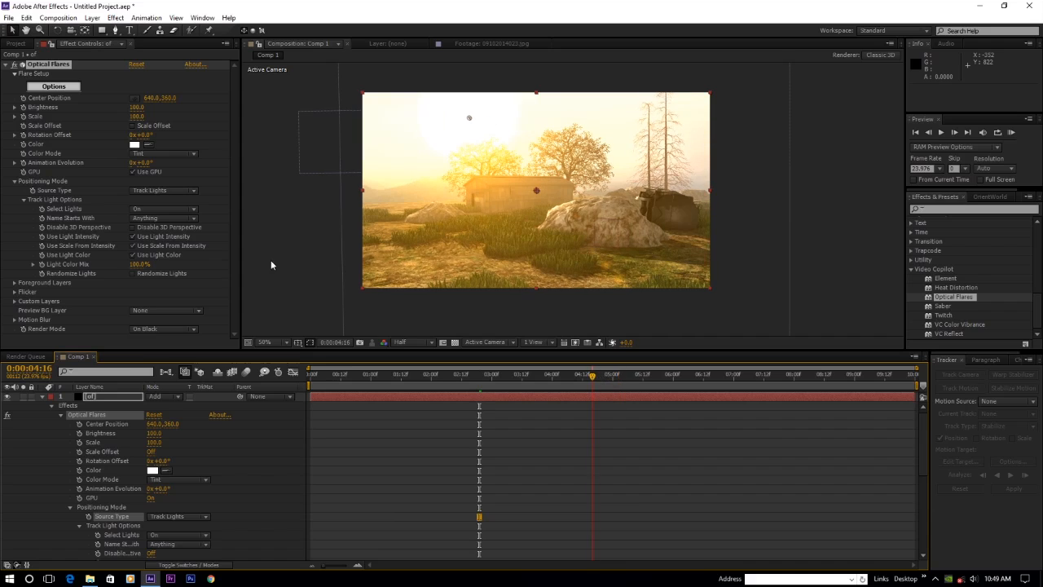
{"action": "left_click", "coordinate": [137, 108]}
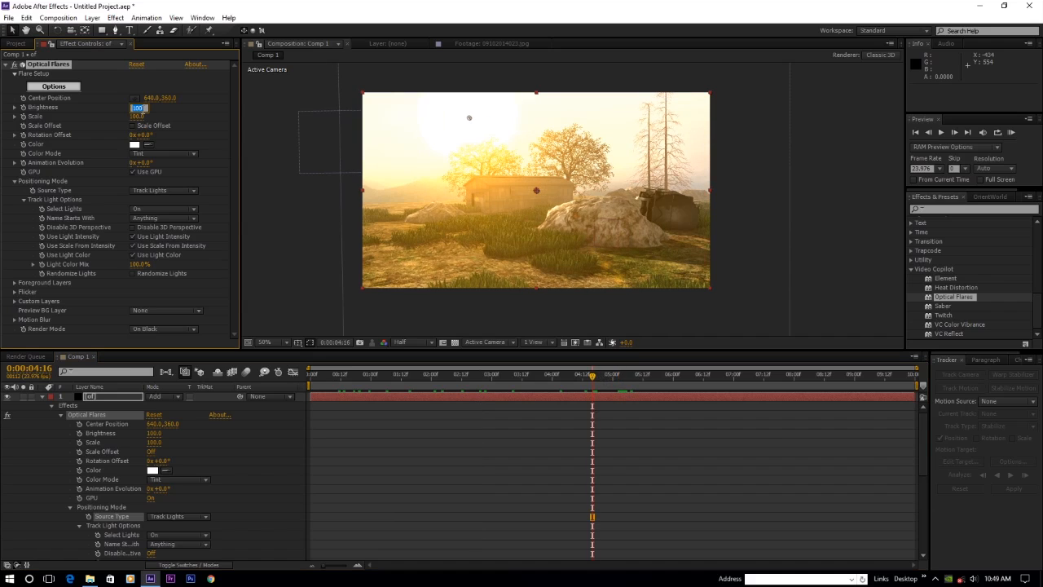
{"action": "key", "text": "Return"}
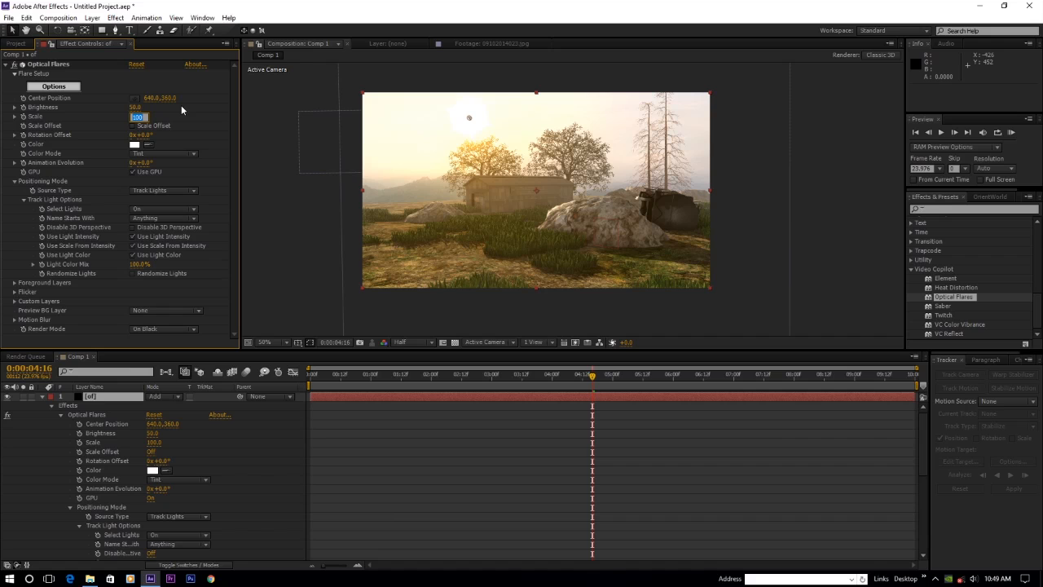
{"action": "type", "text": "80"}
{"action": "key", "text": "Return"}
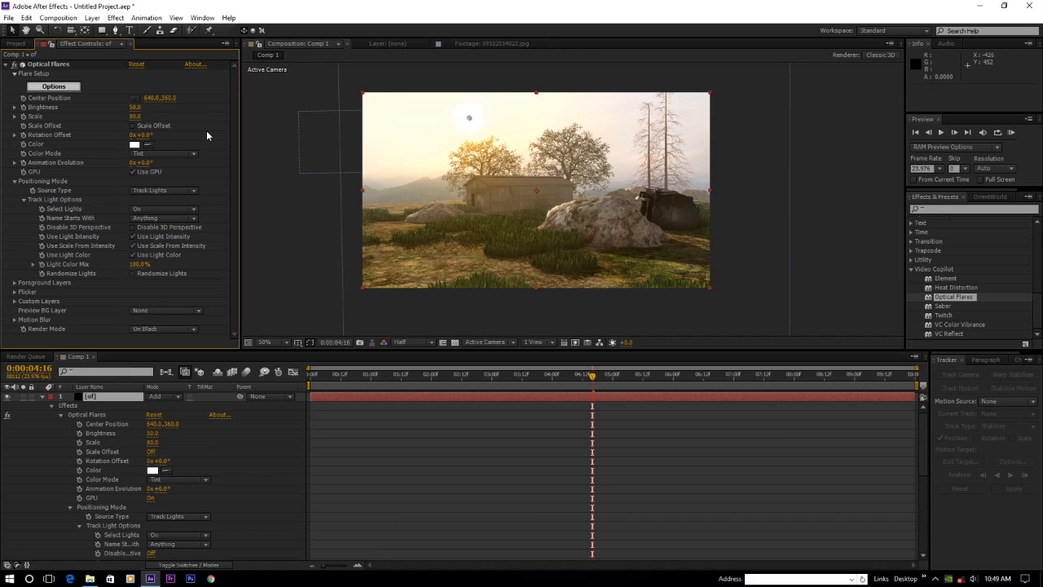
- Examine the flare across the timeline, including close views of the ground near the end and the sun behind the trees
{"action": "left_click_drag", "start_coordinate": [592, 377], "coordinate": [908, 392]}
{"action": "scroll", "coordinate": [354, 301], "scroll_direction": "up", "scroll_amount": 1}
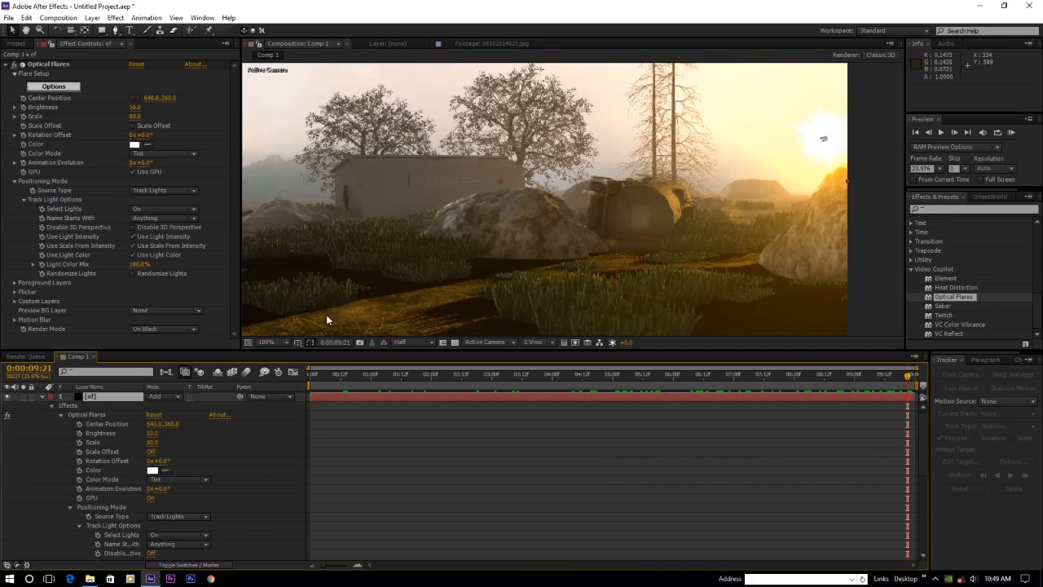
{"action": "scroll", "coordinate": [401, 295], "scroll_direction": "down", "scroll_amount": 1}
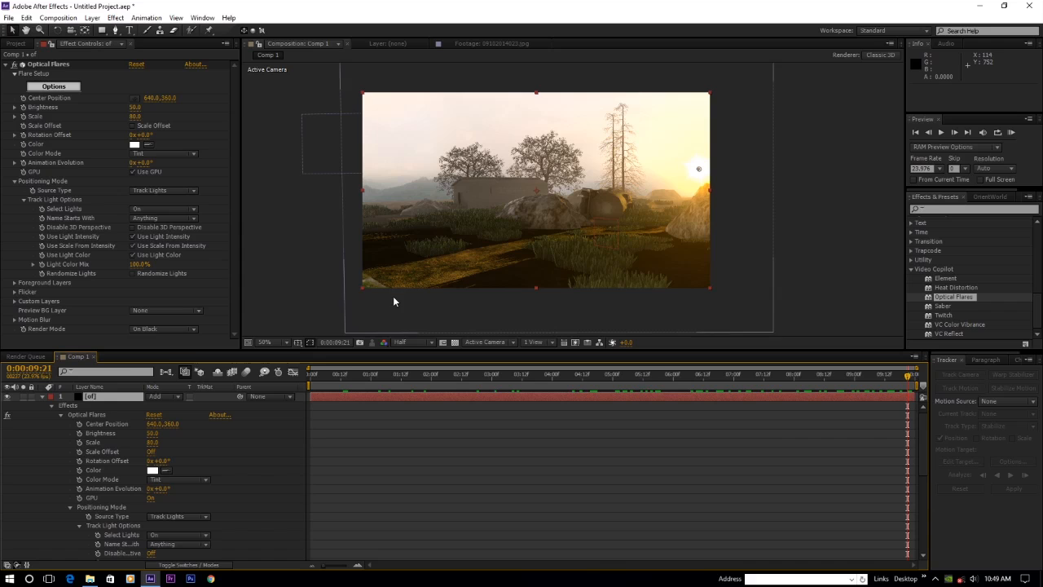
{"action": "scroll", "coordinate": [389, 295], "scroll_direction": "up", "scroll_amount": 2}
{"action": "scroll", "coordinate": [313, 265], "scroll_direction": "up", "scroll_amount": 1}
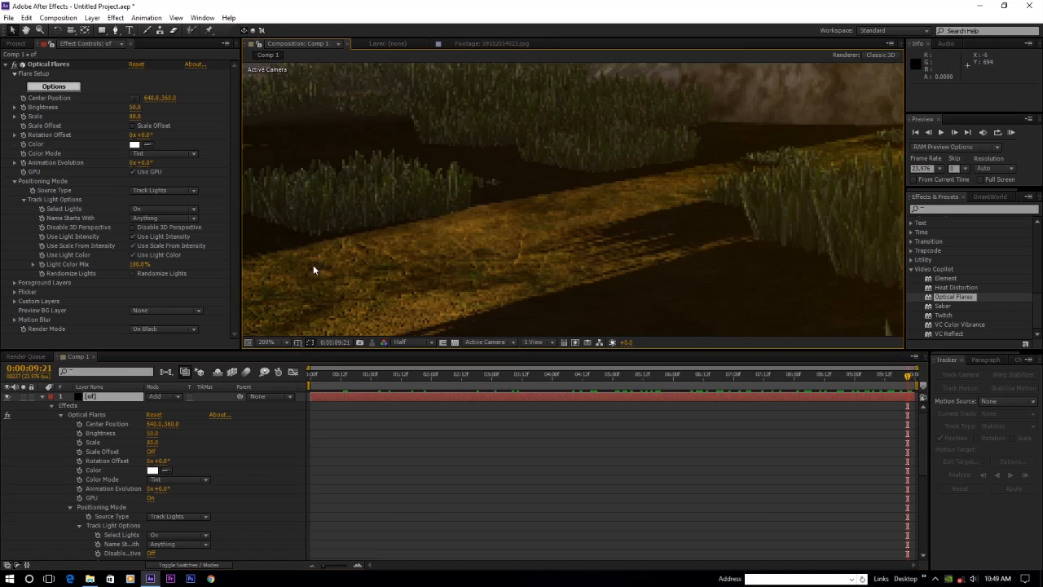
{"action": "scroll", "coordinate": [313, 265], "scroll_direction": "down", "scroll_amount": 1}
{"action": "scroll", "coordinate": [554, 195], "scroll_direction": "down", "scroll_amount": 2}
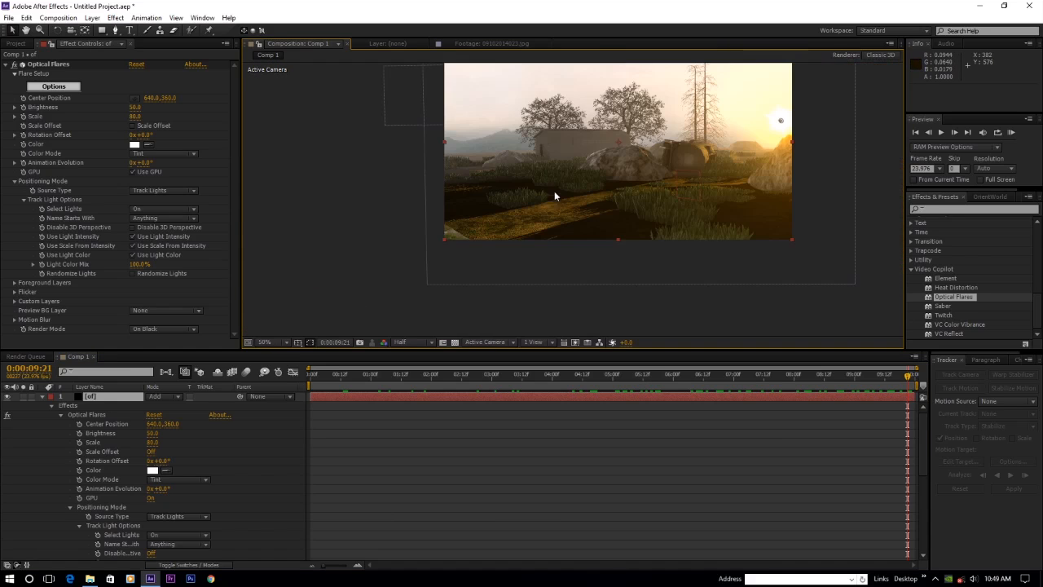
{"action": "left_click_drag", "start_coordinate": [554, 196], "coordinate": [480, 212]}
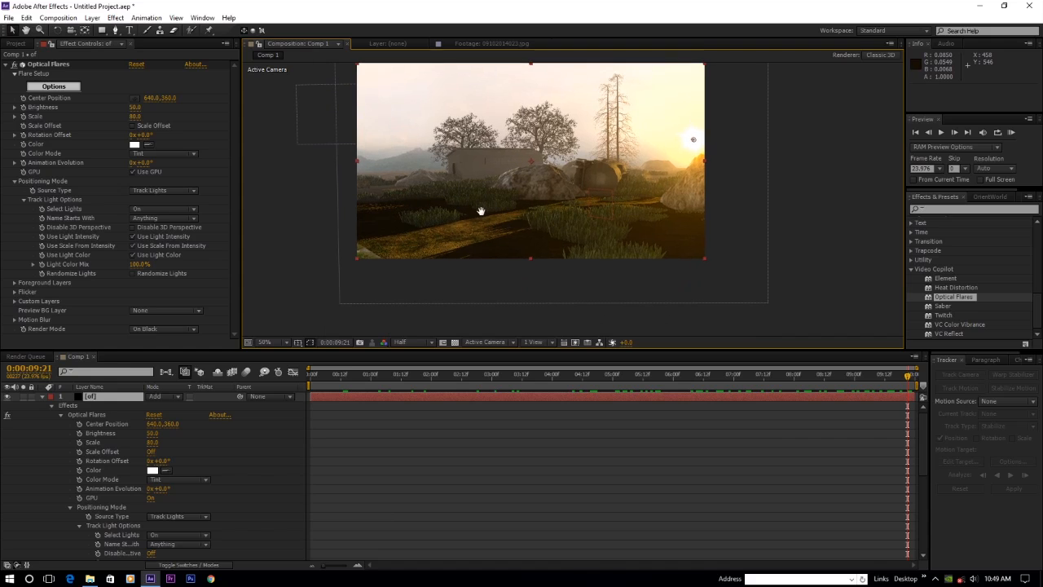
{"action": "left_click_drag", "start_coordinate": [878, 372], "coordinate": [325, 375]}
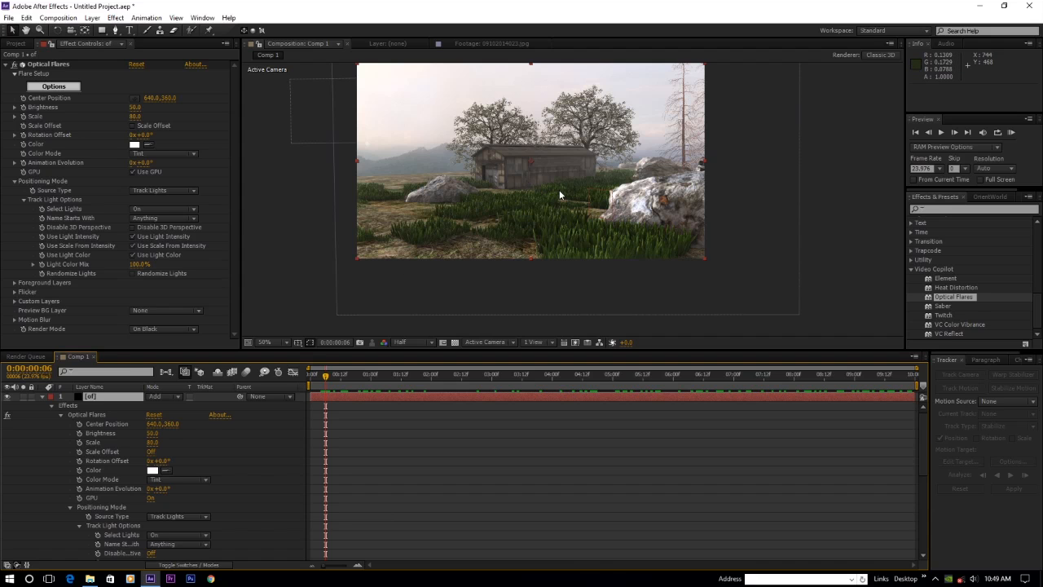
{"action": "left_click_drag", "start_coordinate": [340, 377], "coordinate": [684, 374]}
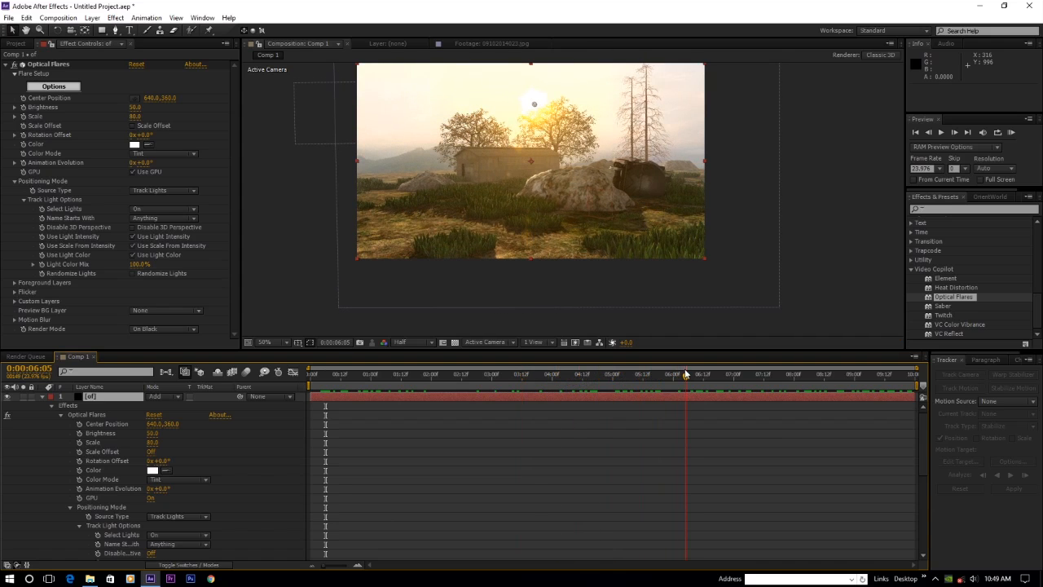
{"action": "scroll", "coordinate": [587, 192], "scroll_direction": "up", "scroll_amount": 4}
{"action": "scroll", "coordinate": [551, 121], "scroll_direction": "down", "scroll_amount": 4}
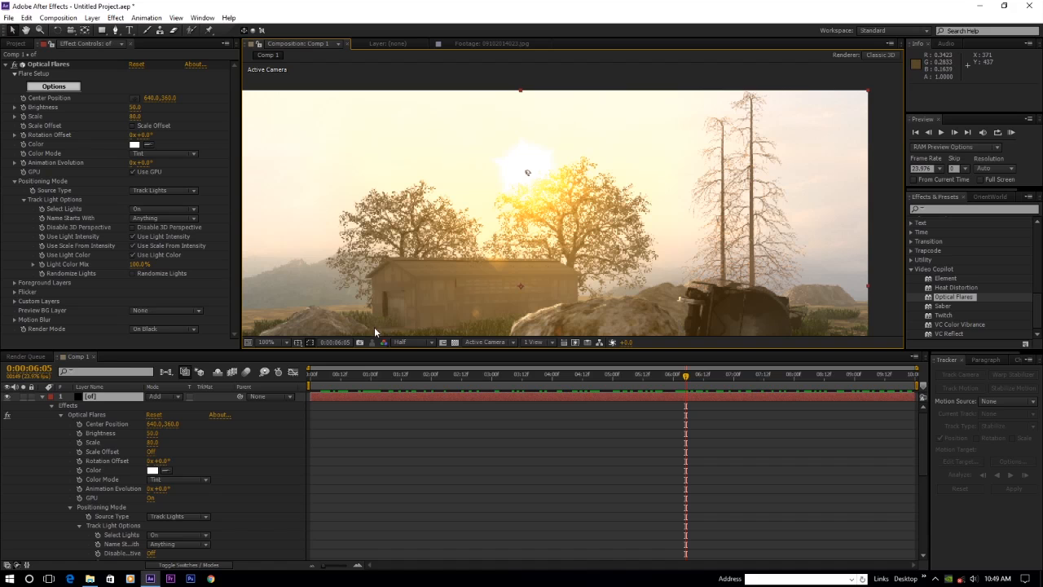
{"action": "left_click", "coordinate": [42, 396]}
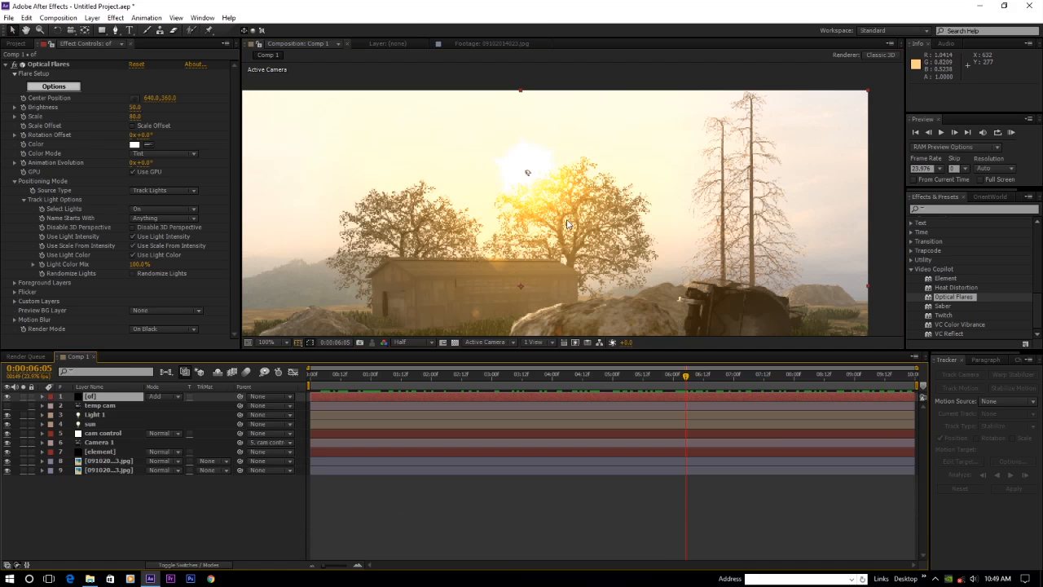
{"action": "mouse_move", "coordinate": [687, 381]}
{"action": "left_mouse_down"}
{"action": "mouse_move", "coordinate": [708, 383]}
{"action": "mouse_move", "coordinate": [664, 382]}
{"action": "mouse_move", "coordinate": [684, 386]}
{"action": "left_mouse_up"}
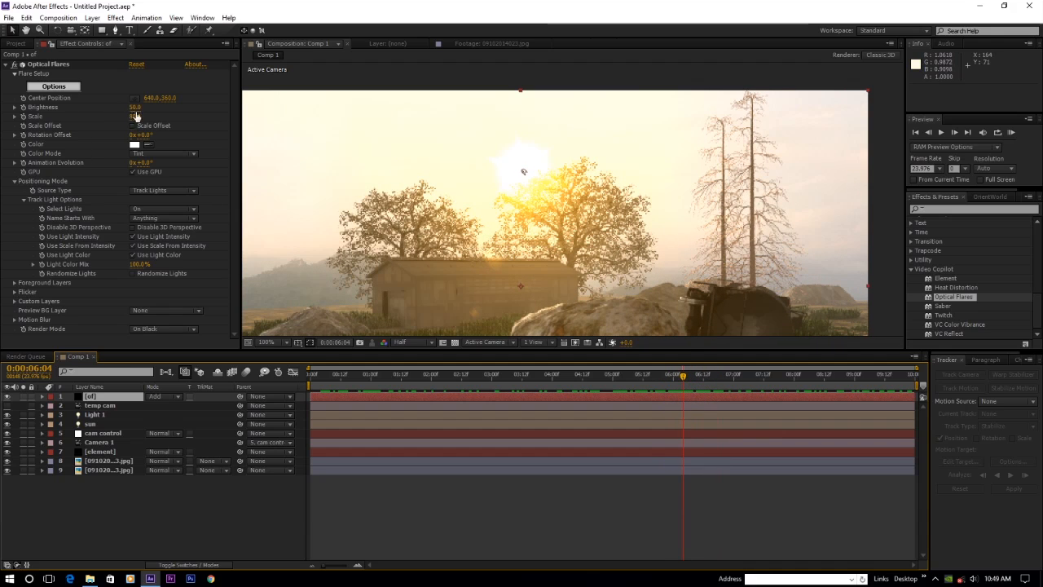
- Set the intensity of the "sun" light layer to 100%
{"action": "left_click", "coordinate": [93, 416]}
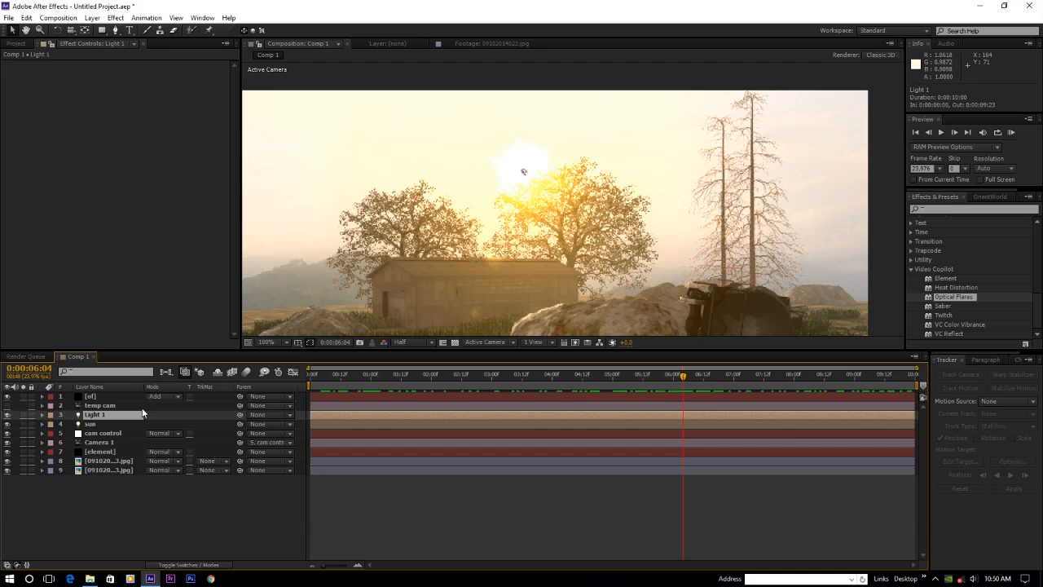
{"action": "left_click", "coordinate": [91, 425]}
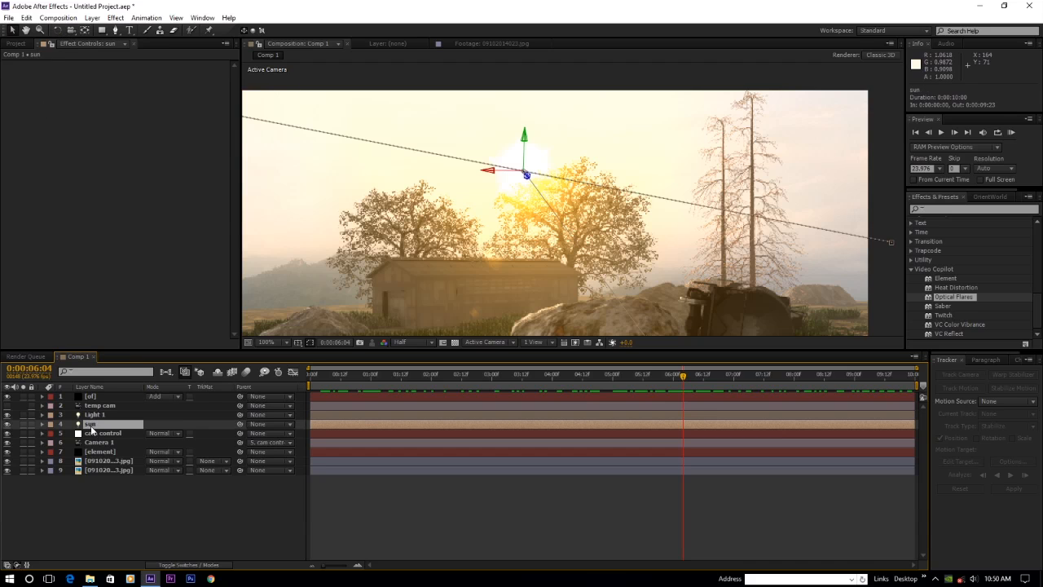
{"action": "key", "text": "t"}
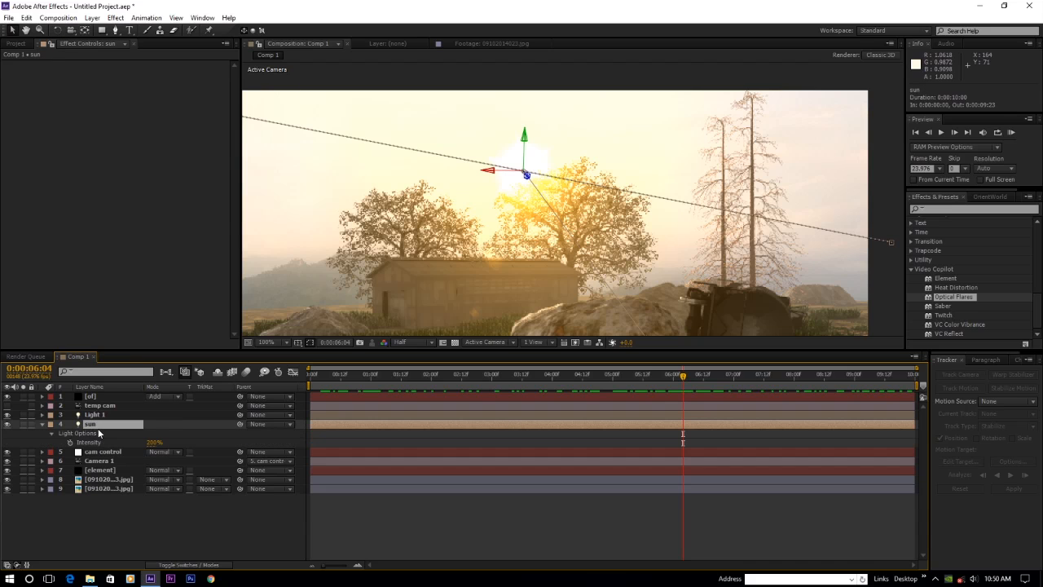
{"action": "left_click", "coordinate": [155, 442]}
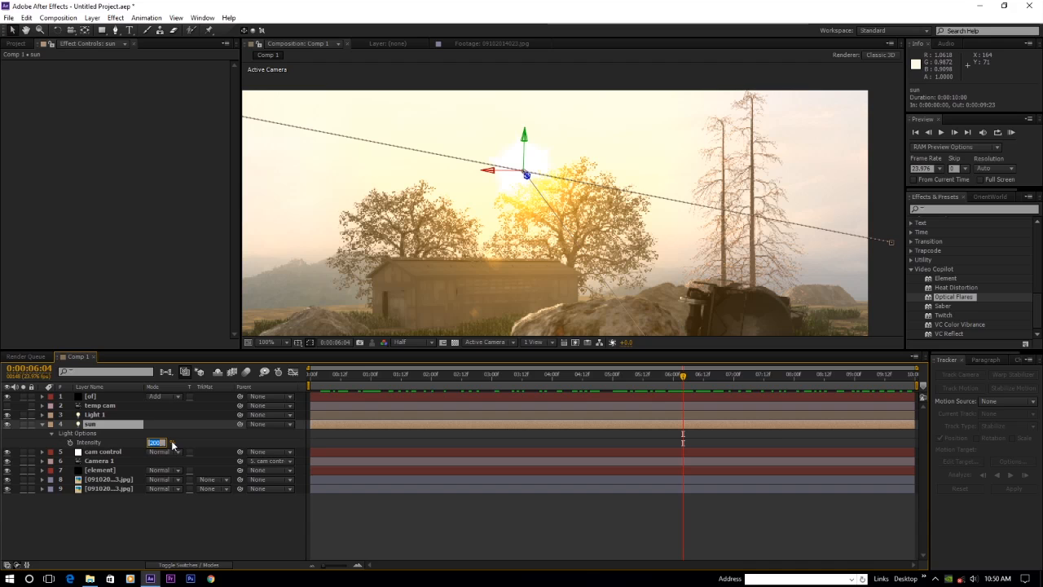
{"action": "type", "text": "100"}
{"action": "left_click", "coordinate": [215, 518]}
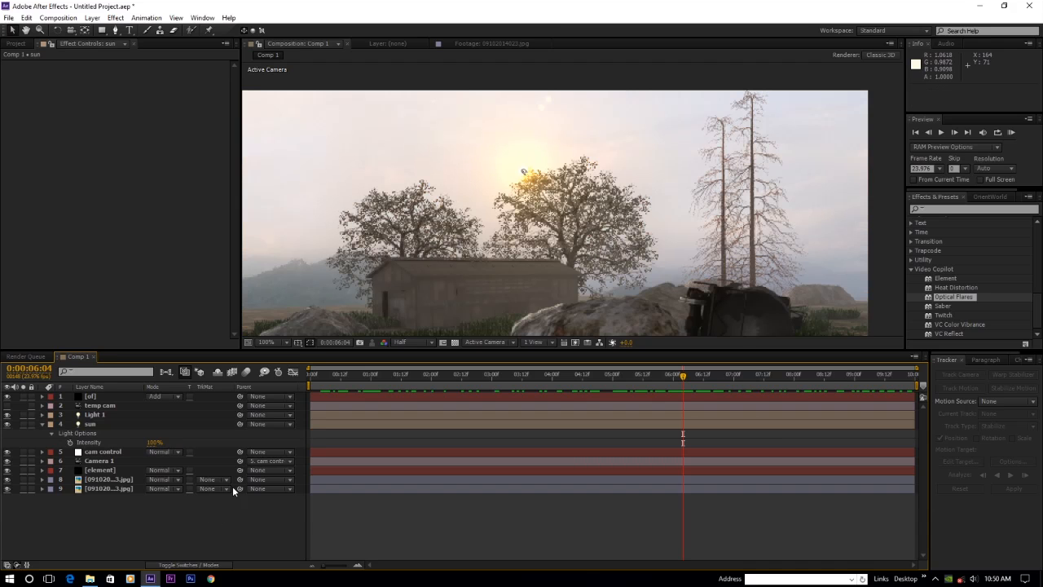
- Raise the Optical Flares brightness on the "of" layer to 100 and check the flare at other frames
{"action": "left_click_drag", "start_coordinate": [640, 381], "coordinate": [540, 383]}
{"action": "key", "text": "comma"}
{"action": "key", "text": "comma"}
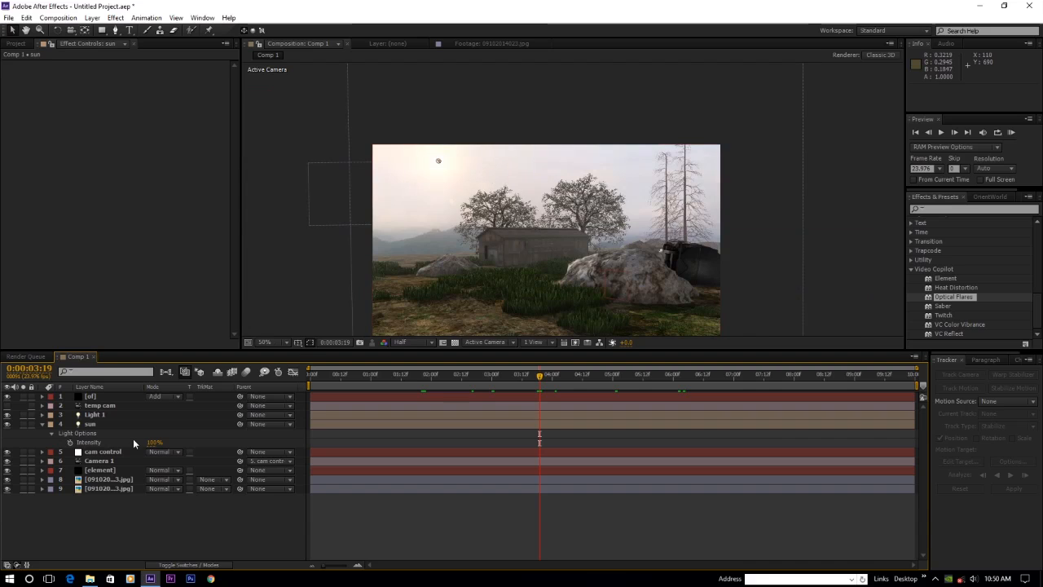
{"action": "left_click", "coordinate": [104, 397]}
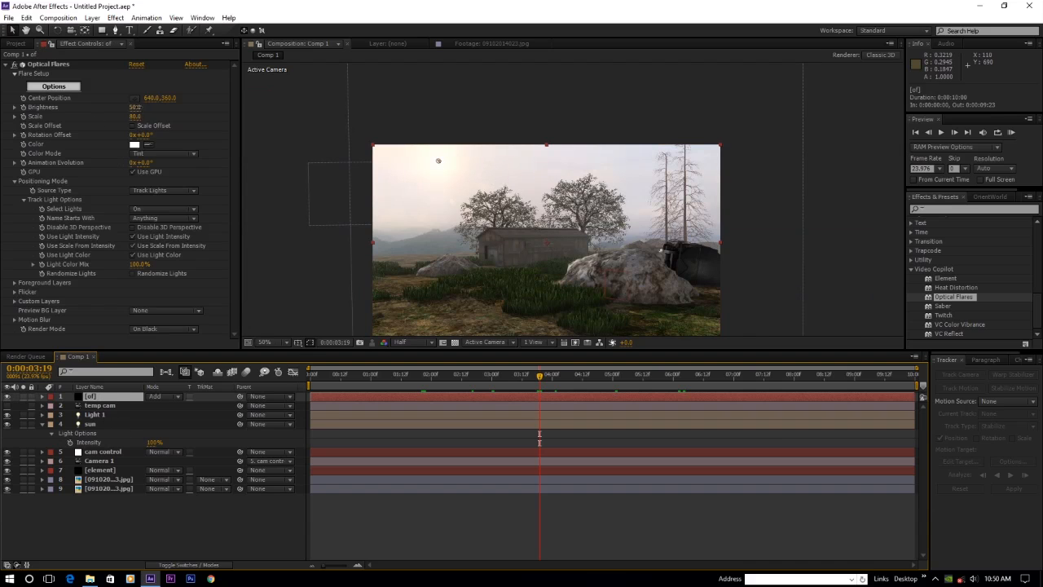
{"action": "left_click", "coordinate": [135, 106]}
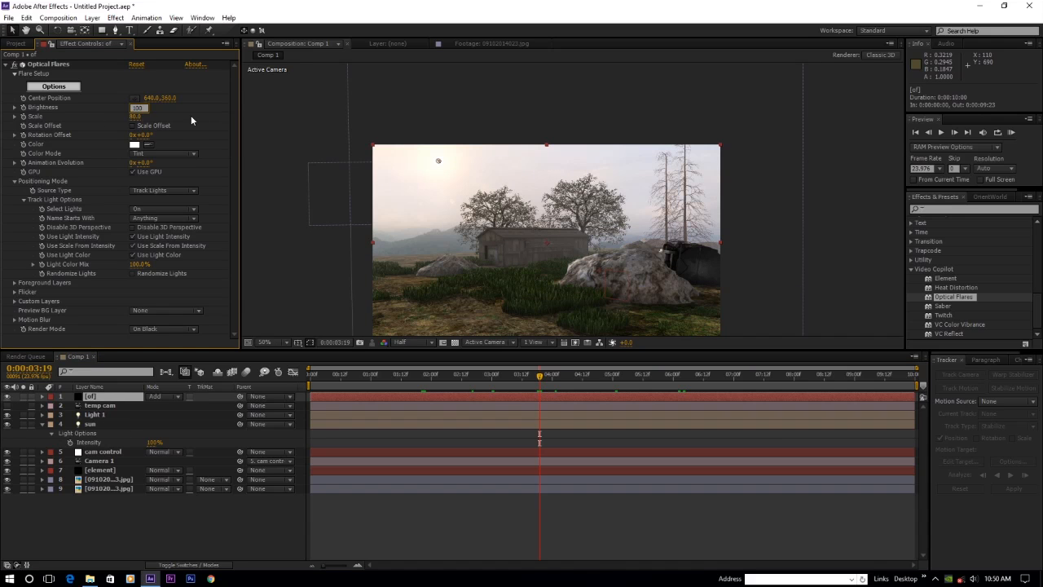
{"action": "key", "text": "Return"}
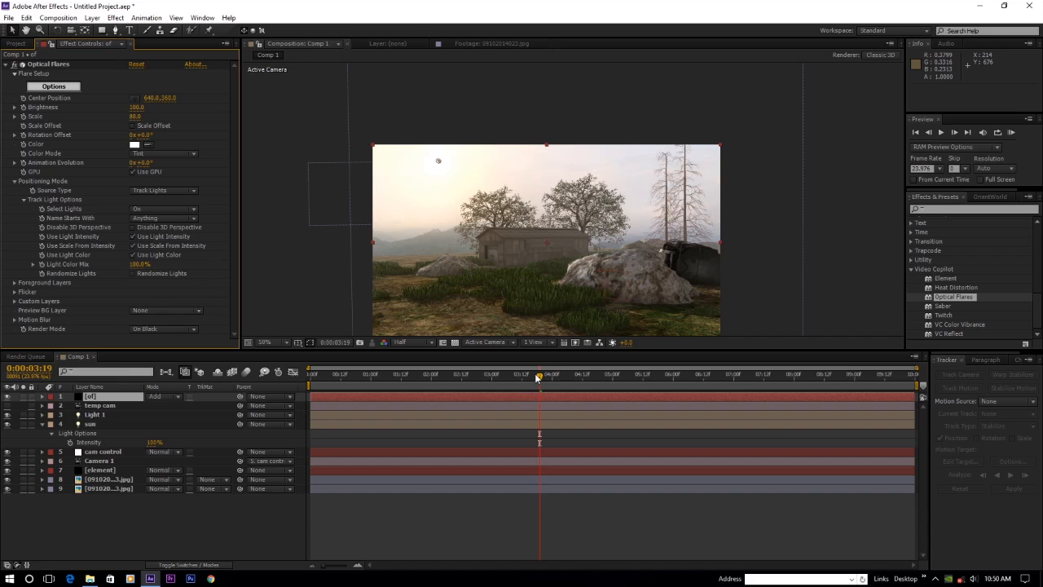
{"action": "left_click_drag", "start_coordinate": [536, 377], "coordinate": [768, 377]}
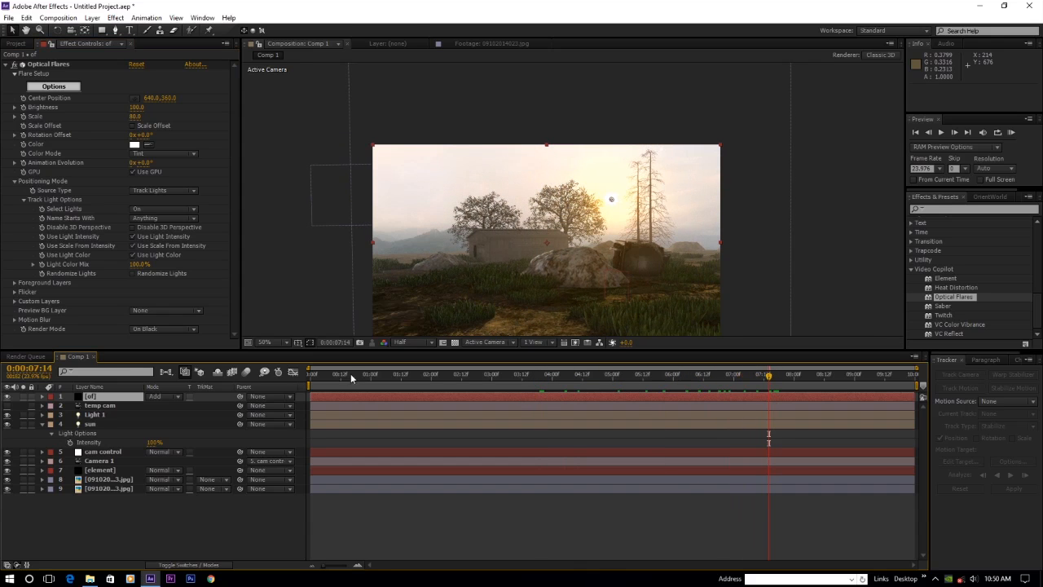
- Change the "sun" light's color keyframe at 0:00:09:23 to a deeper, more saturated orange with a hue of 24°, and preview the color transition
{"action": "left_click", "coordinate": [89, 423]}
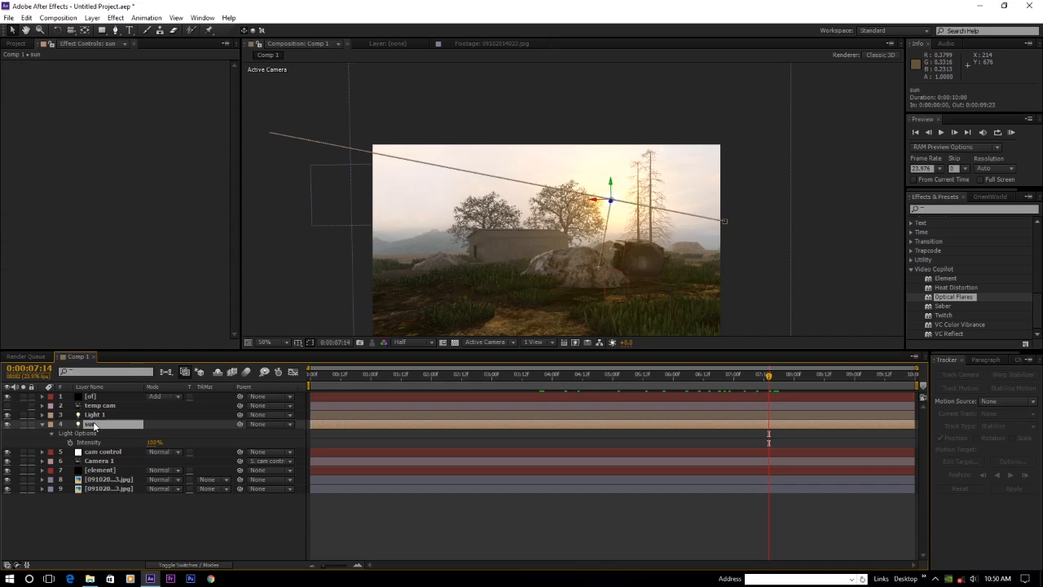
{"action": "left_click", "coordinate": [52, 434]}
{"action": "left_click", "coordinate": [52, 433]}
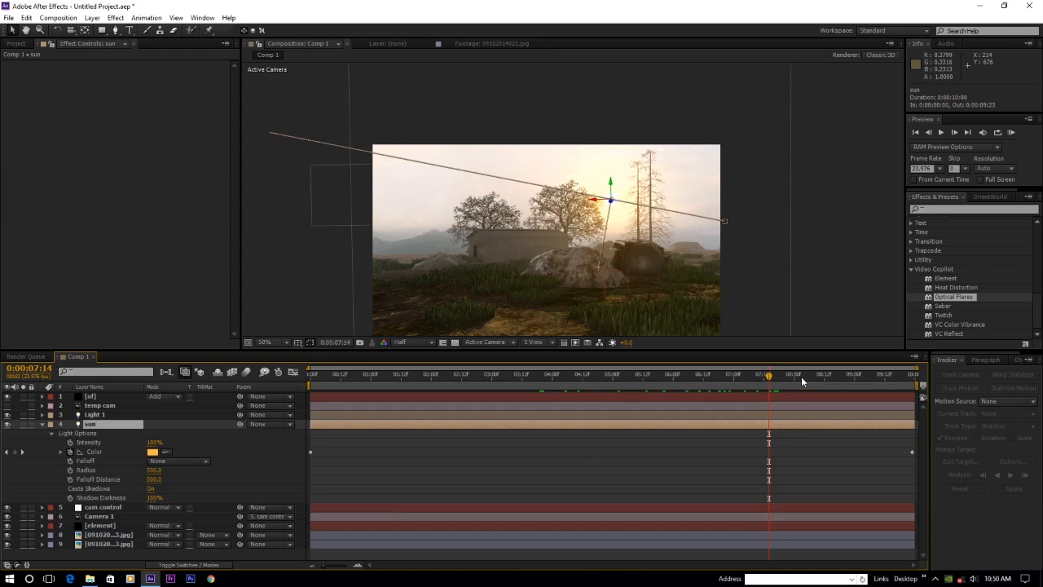
{"action": "left_click_drag", "start_coordinate": [801, 376], "coordinate": [941, 373]}
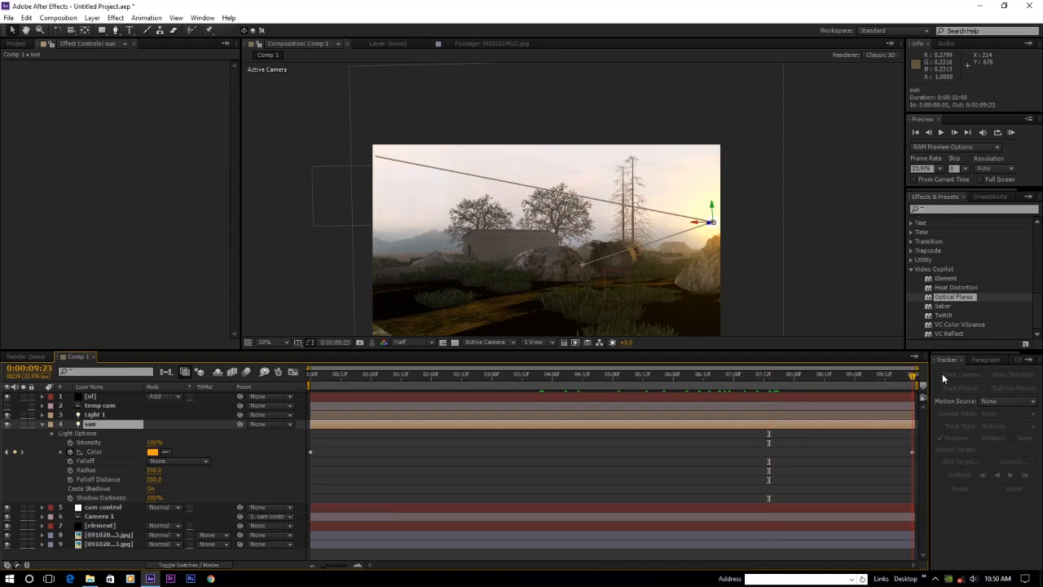
{"action": "left_click", "coordinate": [152, 452]}
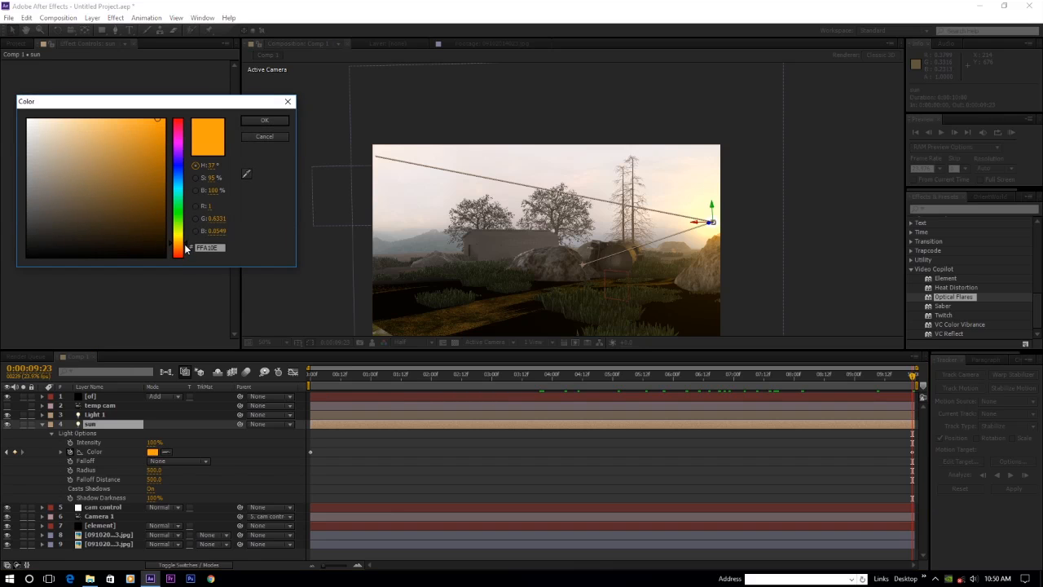
{"action": "left_click_drag", "start_coordinate": [185, 249], "coordinate": [186, 251]}
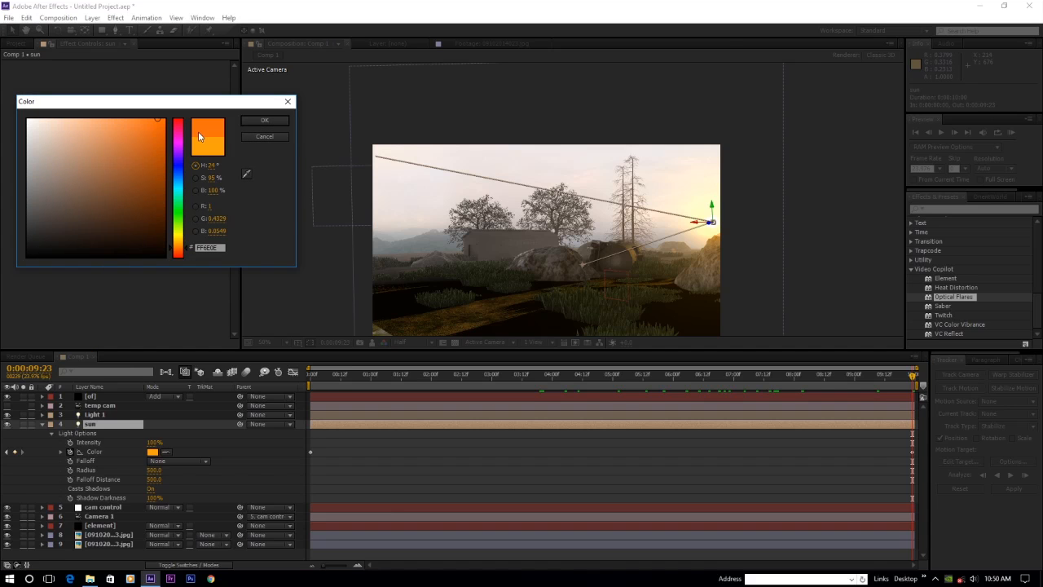
{"action": "left_click_drag", "start_coordinate": [158, 120], "coordinate": [166, 122]}
{"action": "left_click", "coordinate": [284, 121]}
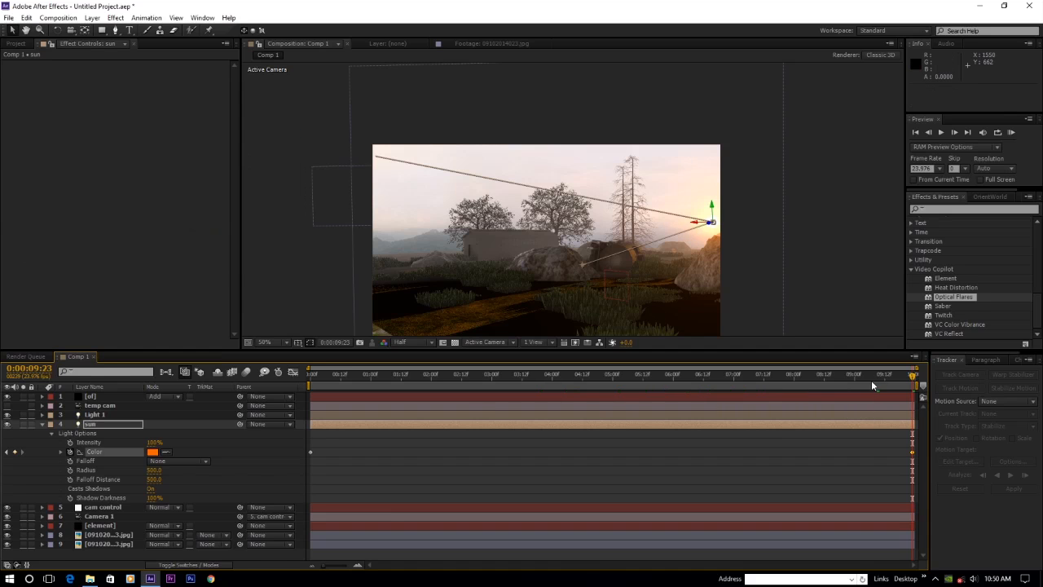
{"action": "left_click_drag", "start_coordinate": [911, 377], "coordinate": [660, 381]}
{"action": "left_click_drag", "start_coordinate": [678, 378], "coordinate": [691, 378]}
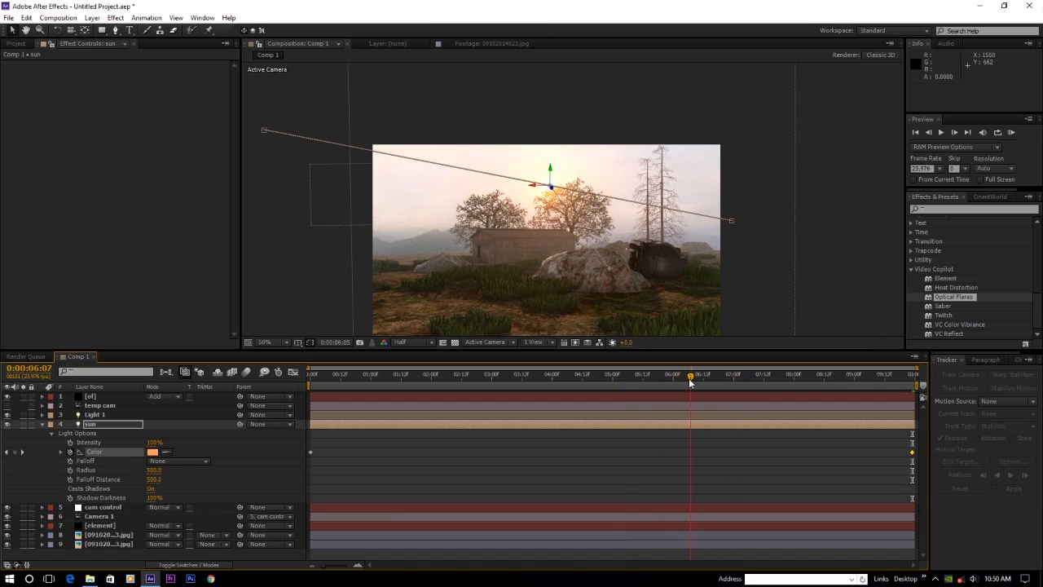
- Enable keyframing for the Optical Flares flicker Speed and Amount on the "of" layer at 0:00:06:05, both at 0
{"action": "scroll", "coordinate": [580, 220], "scroll_direction": "up", "scroll_amount": 2}
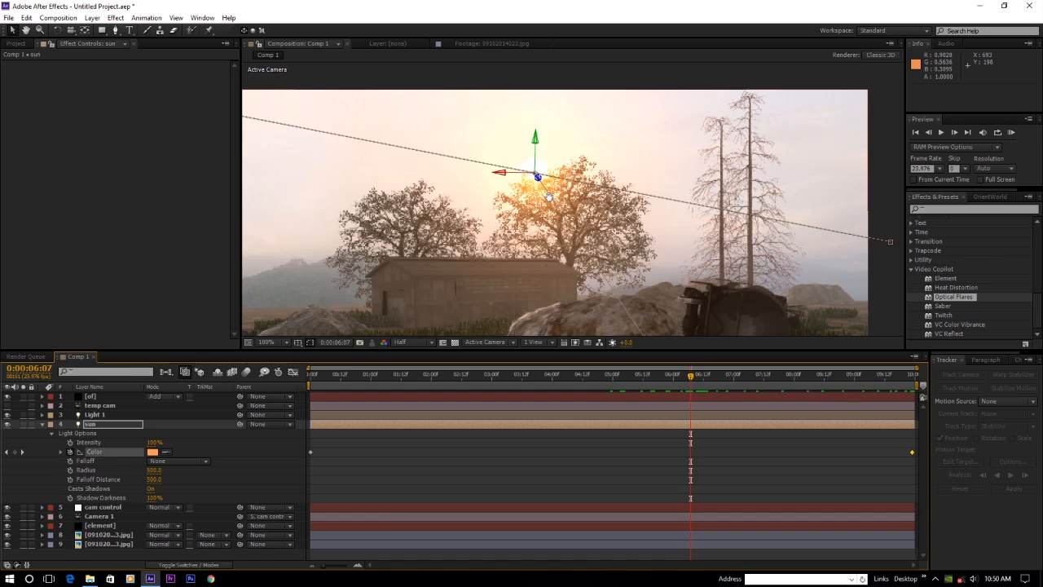
{"action": "scroll", "coordinate": [580, 220], "scroll_direction": "up", "scroll_amount": 2}
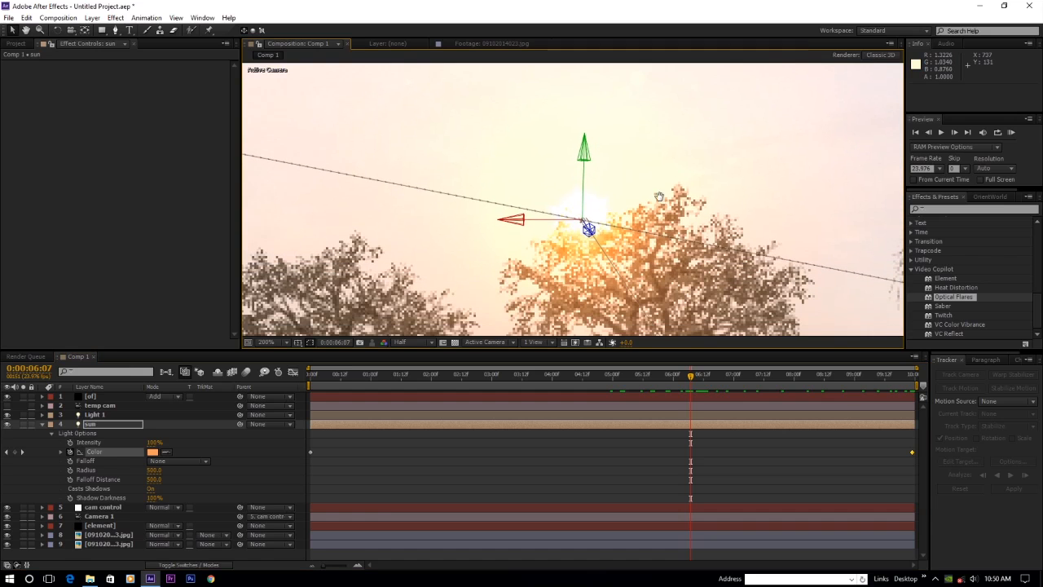
{"action": "mouse_move", "coordinate": [691, 378]}
{"action": "left_mouse_down"}
{"action": "mouse_move", "coordinate": [681, 378]}
{"action": "mouse_move", "coordinate": [693, 378]}
{"action": "left_mouse_up"}
{"action": "key", "text": "Return"}
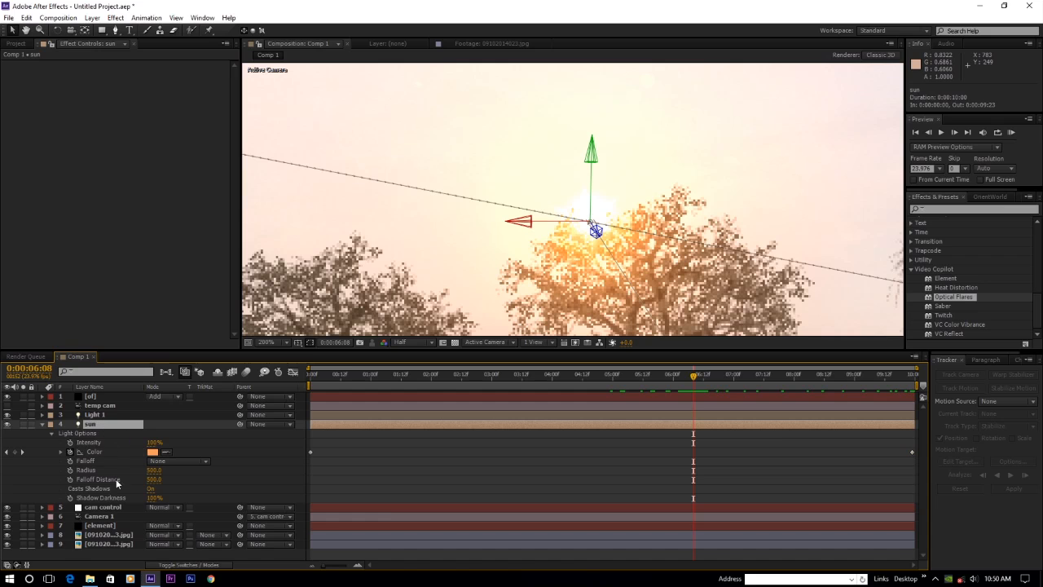
{"action": "left_click", "coordinate": [91, 396]}
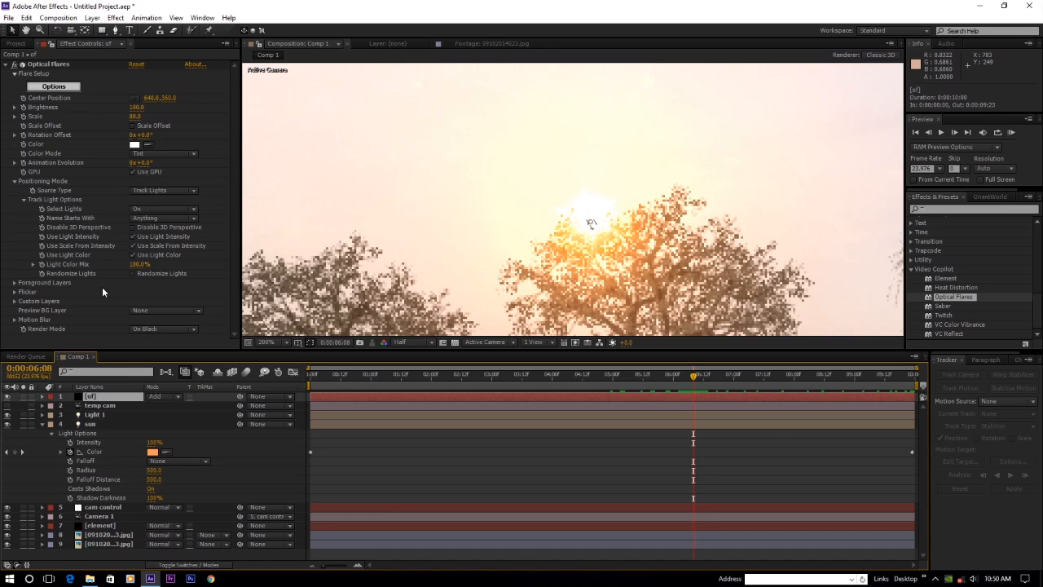
{"action": "left_click", "coordinate": [14, 292]}
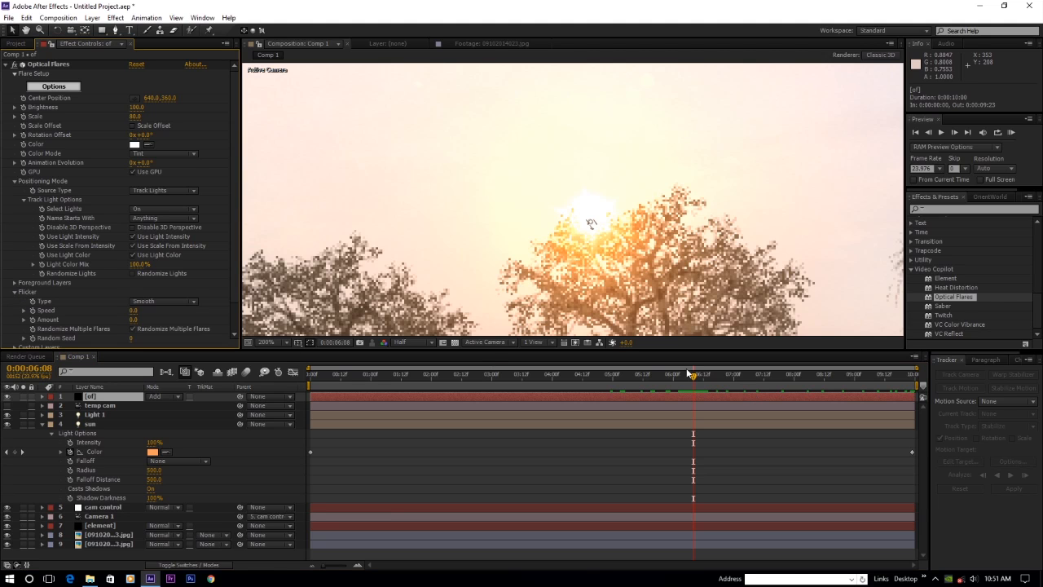
{"action": "mouse_move", "coordinate": [694, 377]}
{"action": "left_mouse_down"}
{"action": "mouse_move", "coordinate": [670, 379]}
{"action": "mouse_move", "coordinate": [686, 379]}
{"action": "left_mouse_up"}
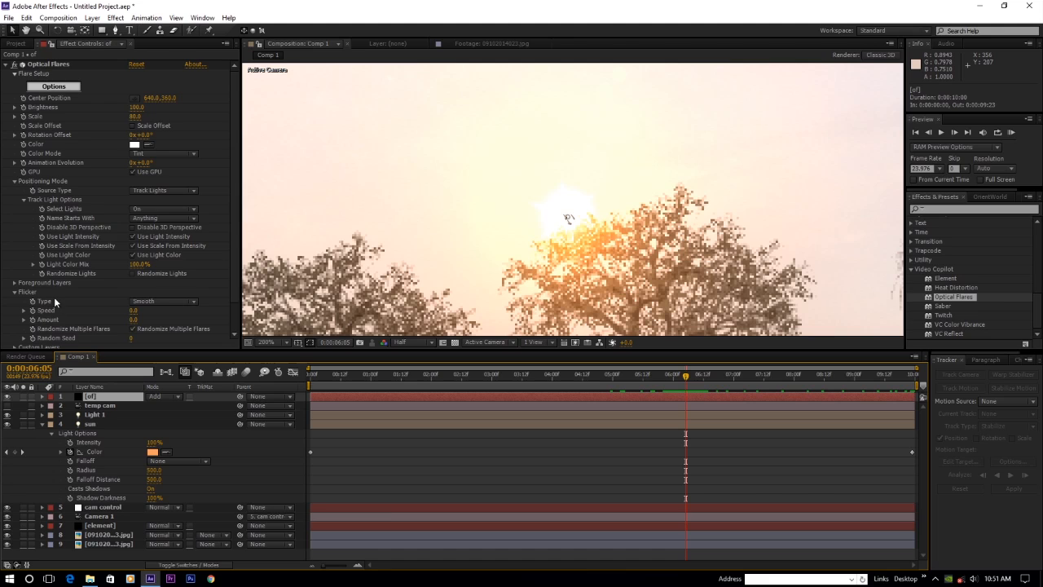
{"action": "scroll", "coordinate": [55, 302], "scroll_direction": "down", "scroll_amount": 1}
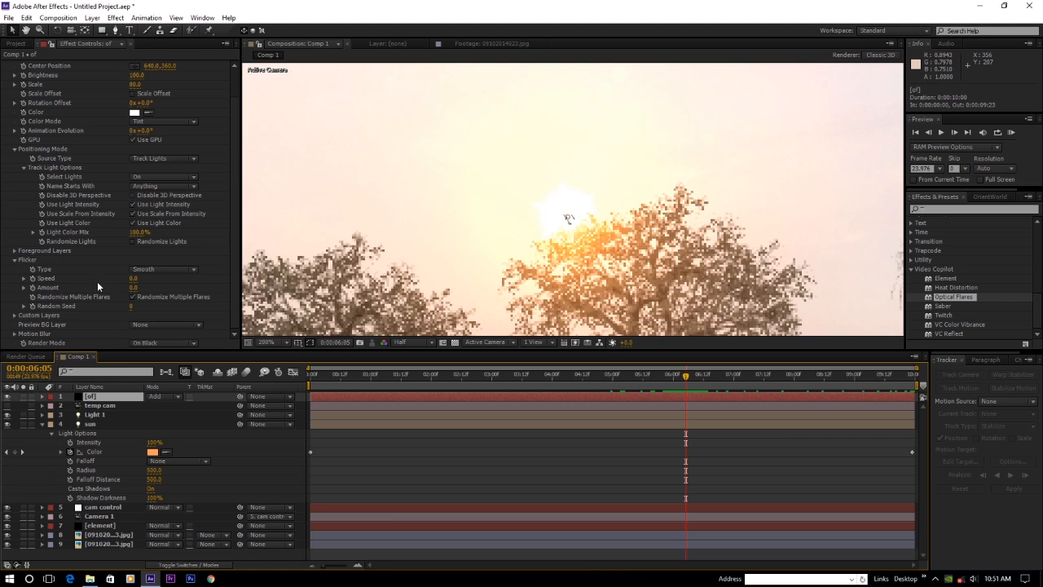
{"action": "left_click", "coordinate": [31, 299]}
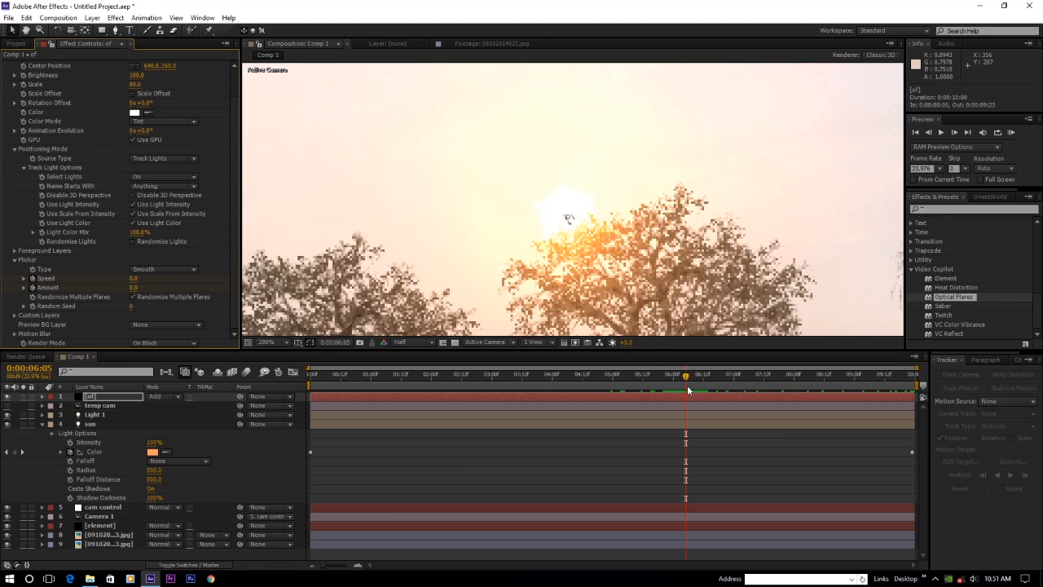
- Reveal the "of" layer's keyframes and add flicker Speed and Amount keyframes of 0 at 0:00:07:04
{"action": "left_click_drag", "start_coordinate": [686, 380], "coordinate": [743, 388]}
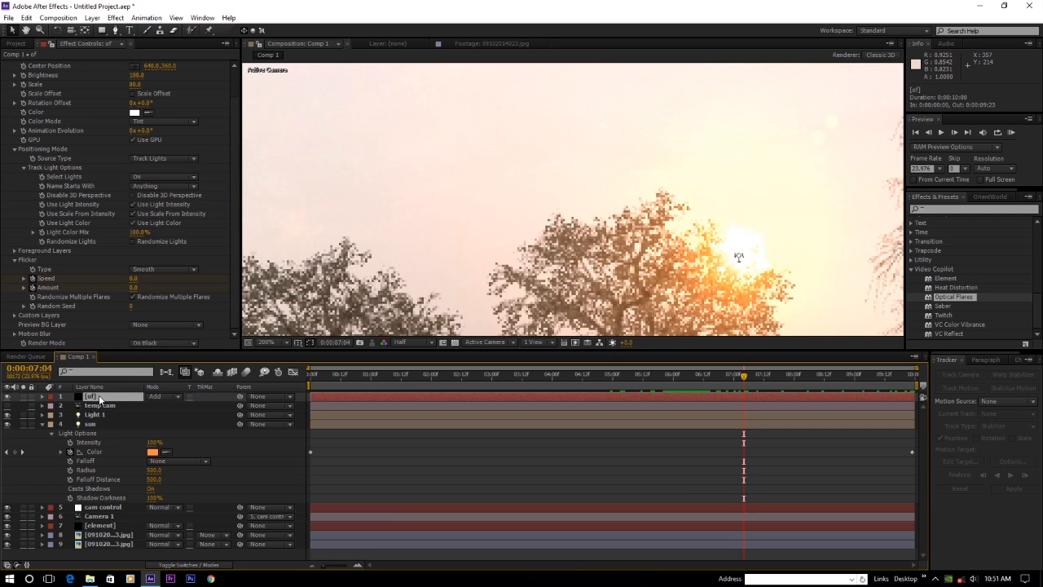
{"action": "key", "text": "u"}
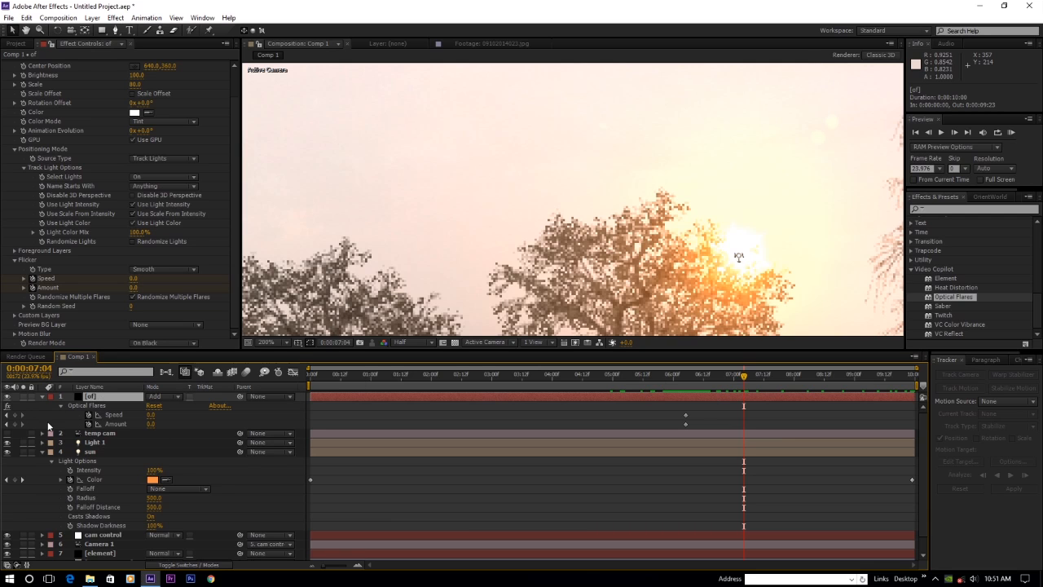
{"action": "left_click", "coordinate": [15, 415]}
{"action": "left_click", "coordinate": [15, 423]}
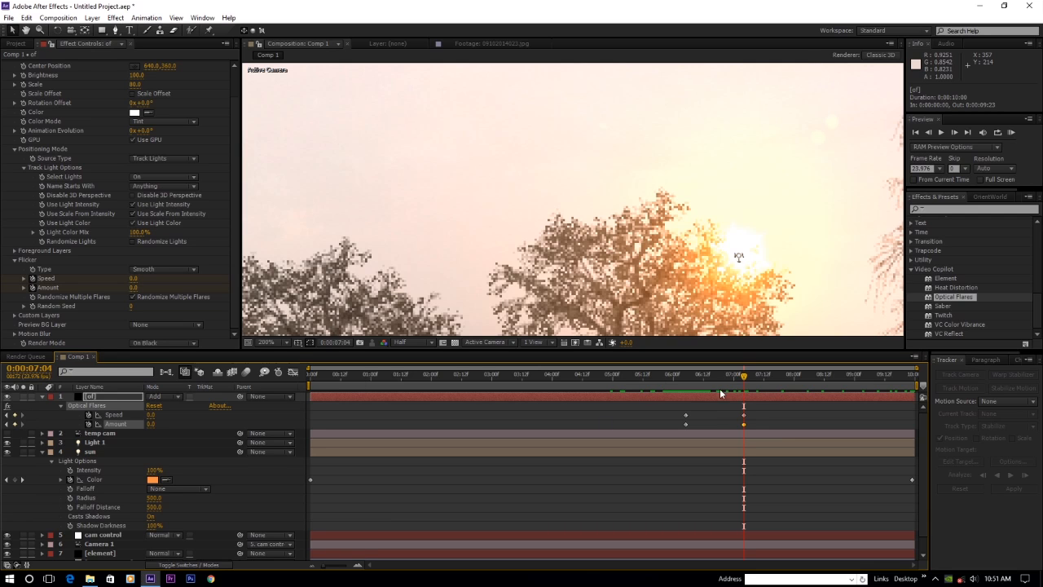
- At 0:00:06:06, one frame after the first flicker keyframes, set the flicker Speed to 40 and the Amount to 55
{"action": "left_click_drag", "start_coordinate": [744, 374], "coordinate": [689, 394]}
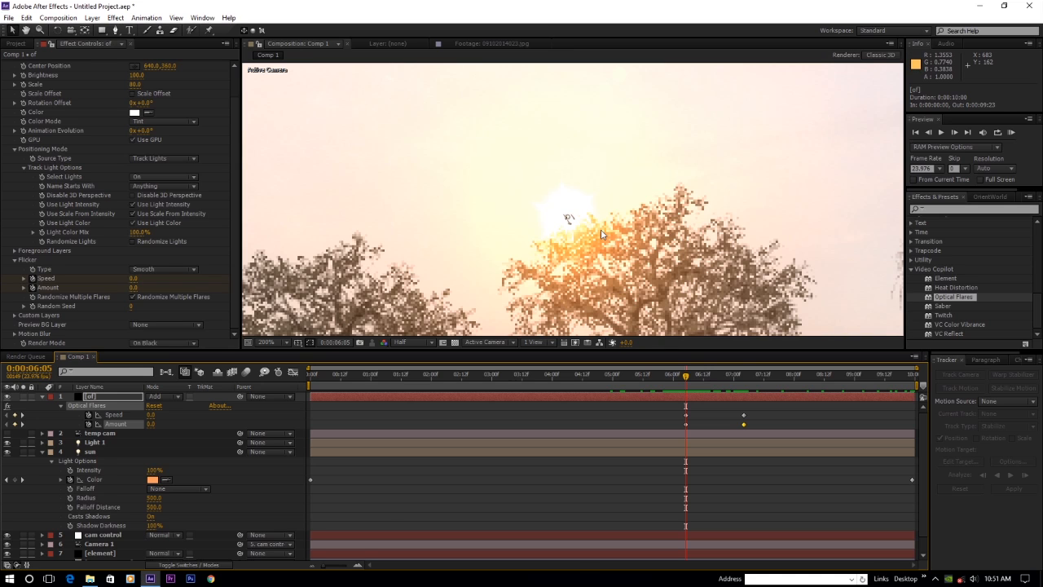
{"action": "key", "text": "Page_Down"}
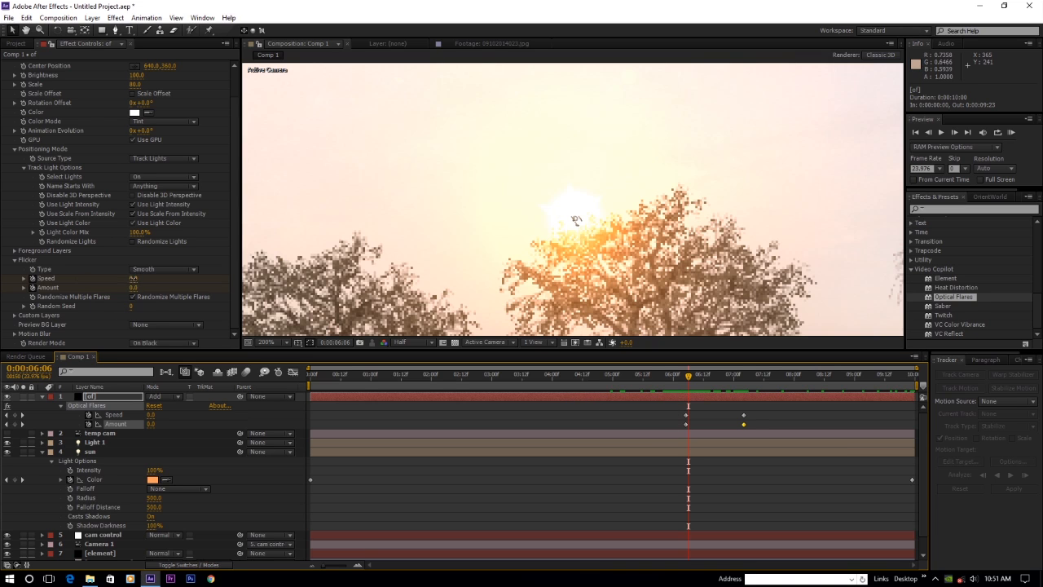
{"action": "left_click_drag", "start_coordinate": [132, 278], "coordinate": [128, 287]}
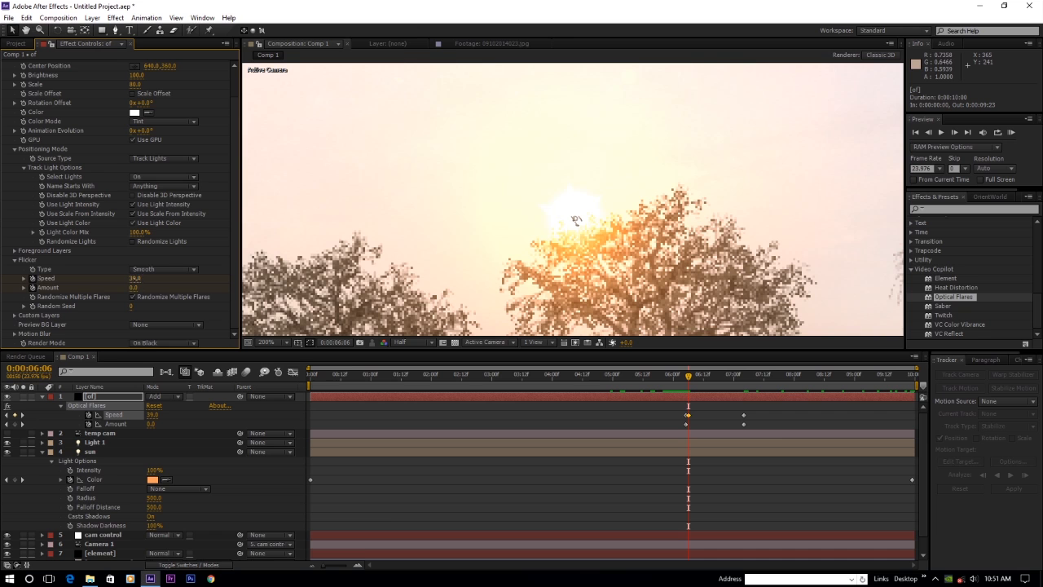
{"action": "left_click", "coordinate": [135, 278]}
{"action": "type", "text": "40"}
{"action": "left_click_drag", "start_coordinate": [132, 287], "coordinate": [170, 290]}
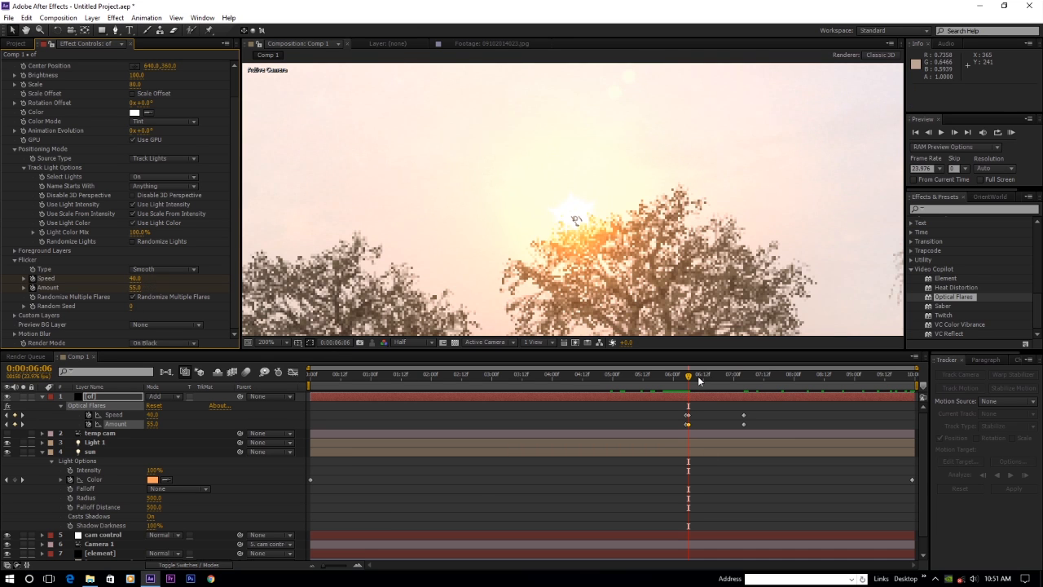
- Add flicker keyframes at 0:00:07:03, one frame before the last ones, with a Speed of 39.8 and an Amount of 31.5
{"action": "left_click_drag", "start_coordinate": [690, 380], "coordinate": [744, 385]}
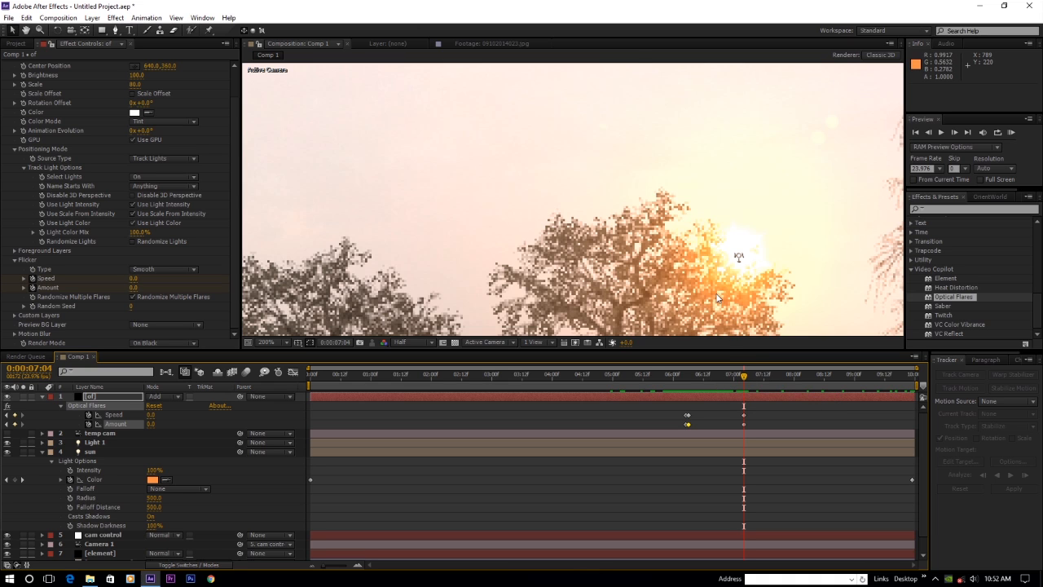
{"action": "key", "text": "Page_Up"}
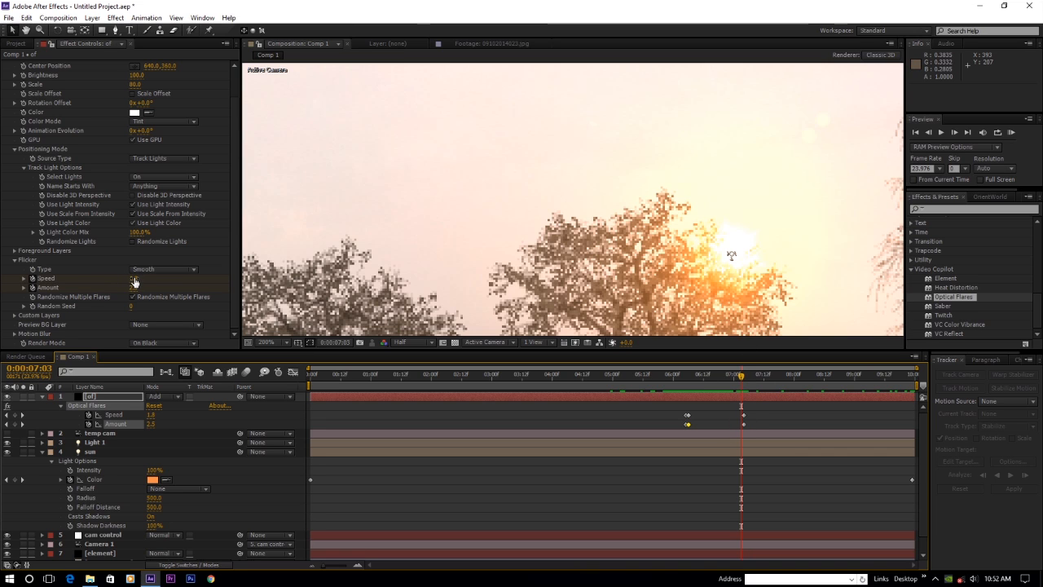
{"action": "left_click", "coordinate": [15, 415]}
{"action": "left_click", "coordinate": [16, 424]}
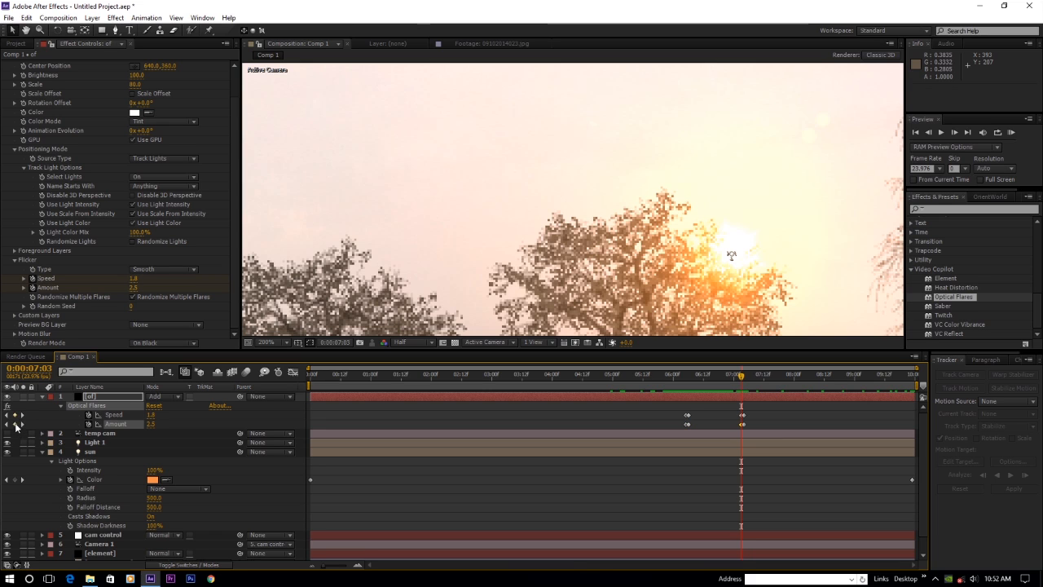
{"action": "mouse_move", "coordinate": [134, 278]}
{"action": "left_mouse_down"}
{"action": "mouse_move", "coordinate": [155, 278]}
{"action": "mouse_move", "coordinate": [147, 287]}
{"action": "left_mouse_up"}
{"action": "left_click", "coordinate": [132, 279]}
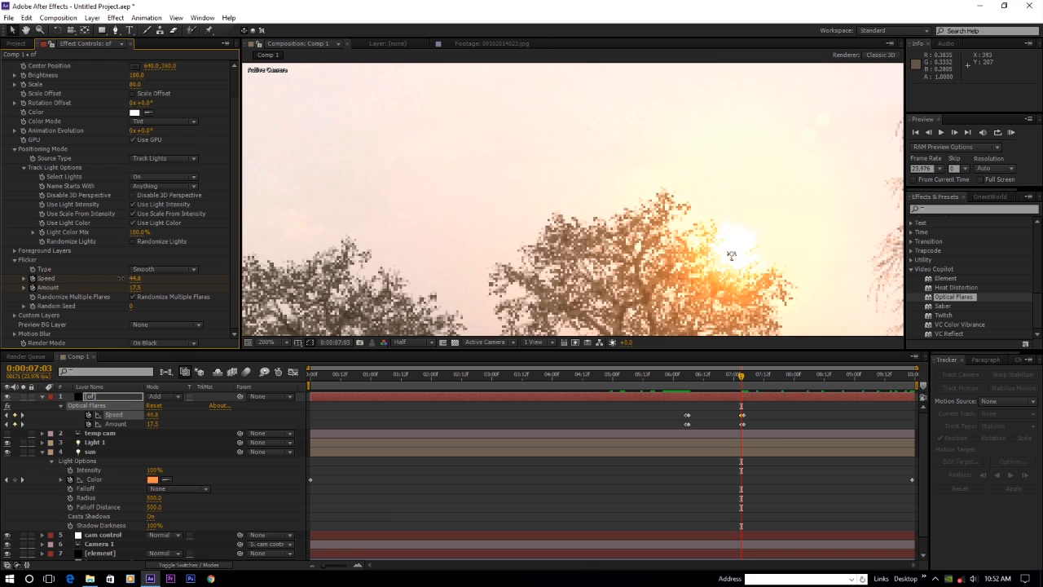
{"action": "left_click_drag", "start_coordinate": [144, 289], "coordinate": [167, 289]}
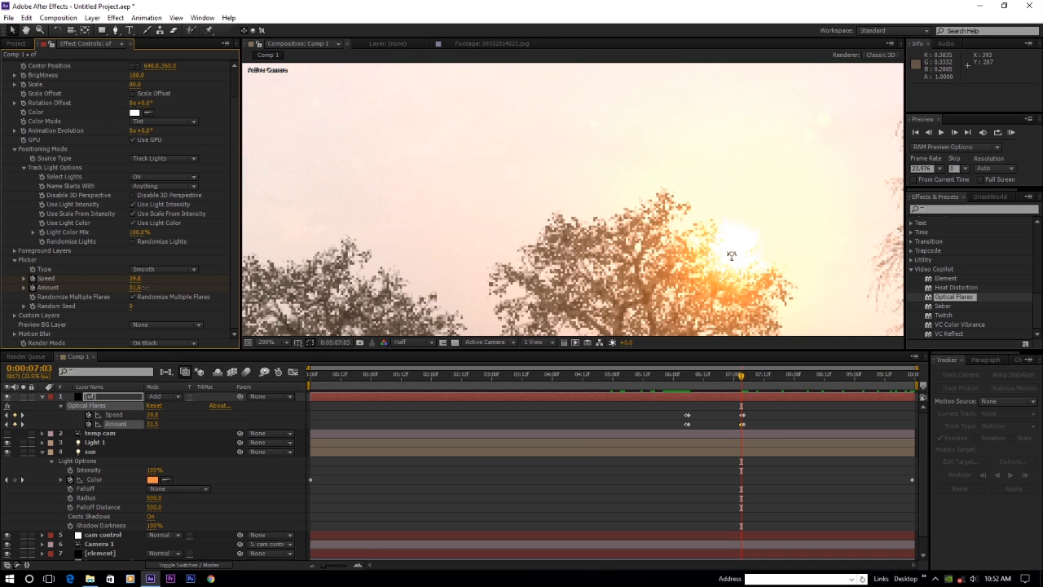
{"action": "key", "text": "Page_Down"}
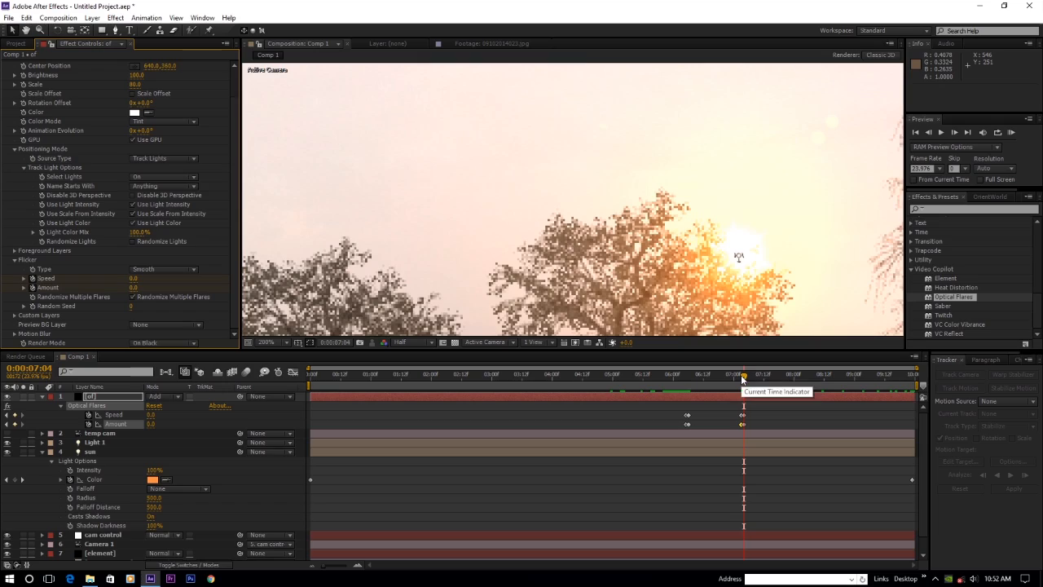
- Examine the flickering sun behind the tree up close at frames between 0:00:06:11 and 0:00:06:15
{"action": "left_click_drag", "start_coordinate": [743, 377], "coordinate": [701, 393]}
{"action": "scroll", "coordinate": [652, 327], "scroll_direction": "down", "scroll_amount": 1}
{"action": "scroll", "coordinate": [655, 273], "scroll_direction": "up", "scroll_amount": 1}
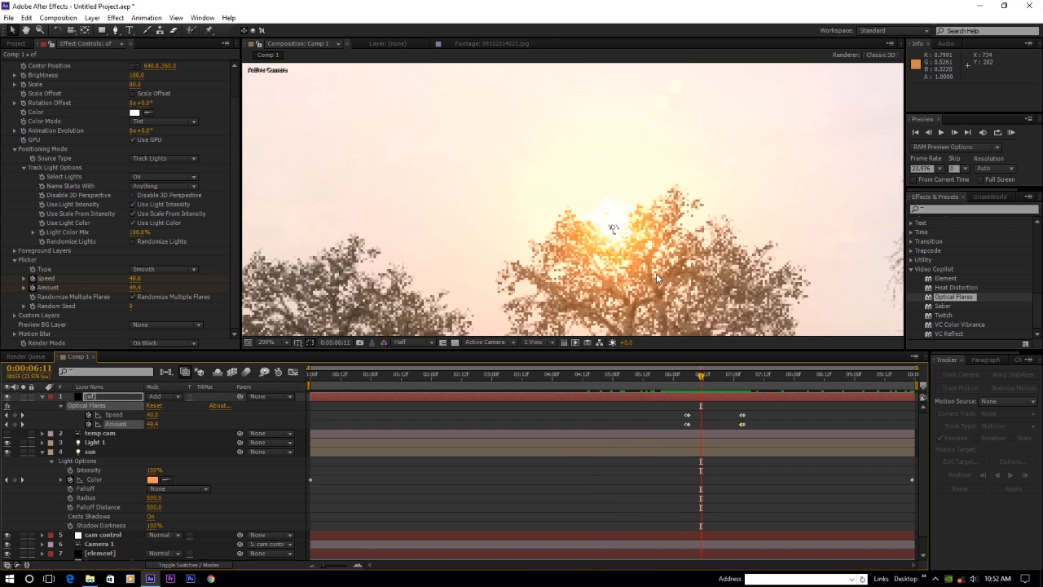
{"action": "left_click_drag", "start_coordinate": [668, 291], "coordinate": [657, 220]}
{"action": "scroll", "coordinate": [692, 204], "scroll_direction": "up", "scroll_amount": 1}
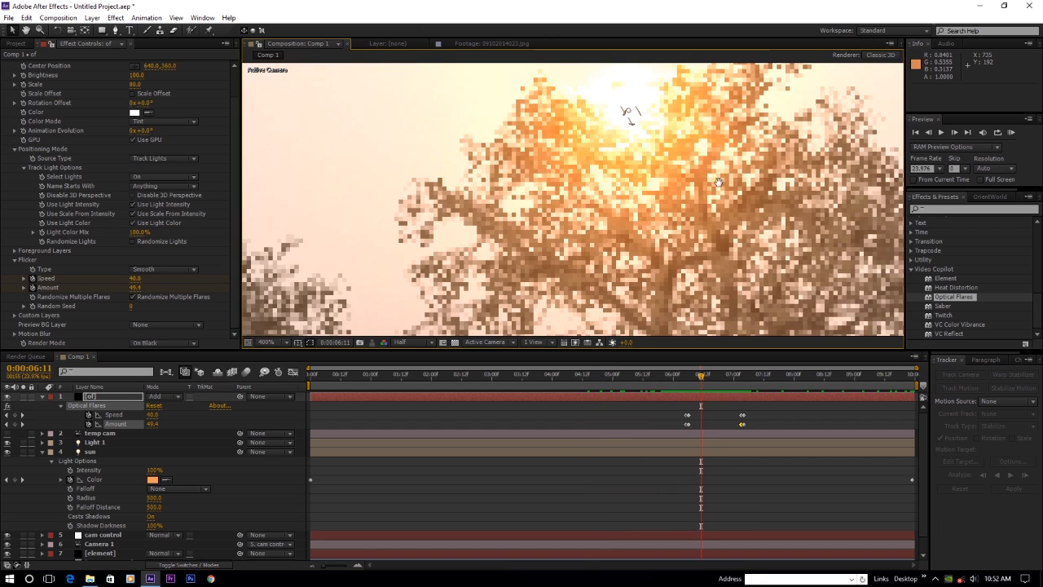
{"action": "left_click_drag", "start_coordinate": [718, 185], "coordinate": [635, 250]}
{"action": "left_click_drag", "start_coordinate": [701, 376], "coordinate": [711, 376]}
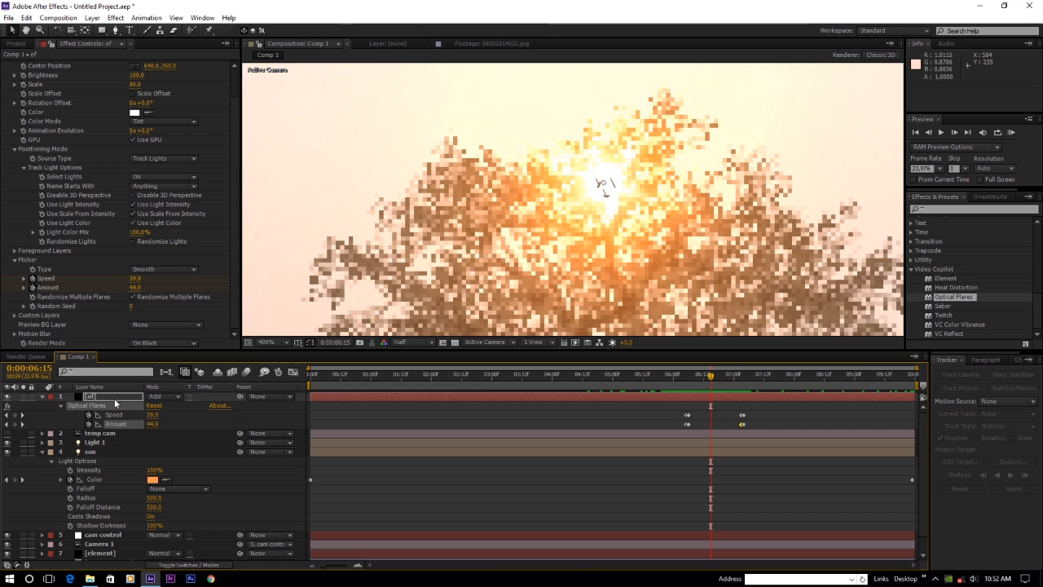
- Start keyframing the Optical Flares Scale at 80 at 0:00:06:15 and reveal its keyframe in the timeline
{"action": "scroll", "coordinate": [167, 124], "scroll_direction": "up", "scroll_amount": 3}
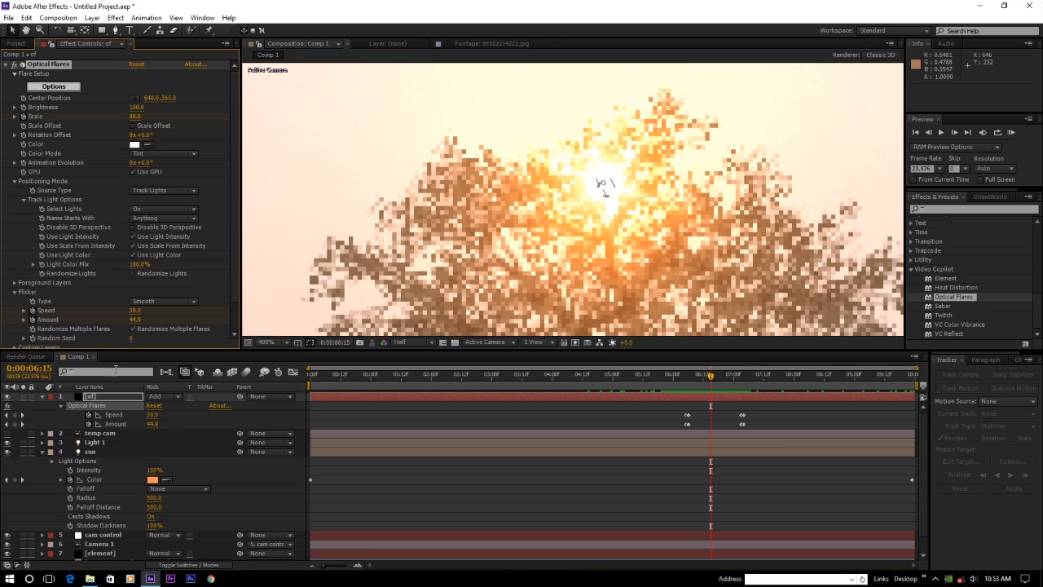
{"action": "left_click", "coordinate": [94, 397]}
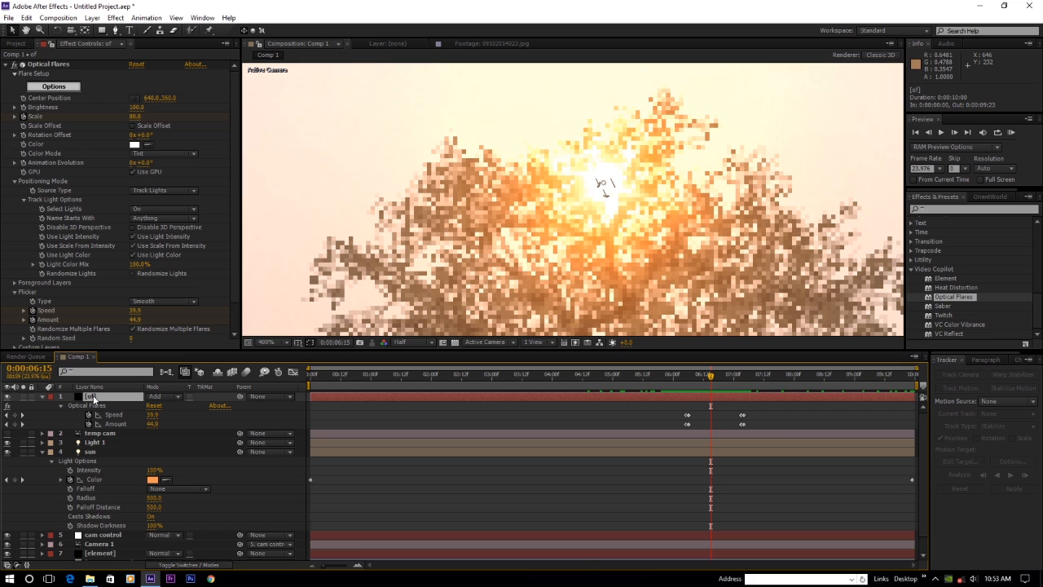
{"action": "key", "text": "u"}
{"action": "left_click", "coordinate": [103, 416]}
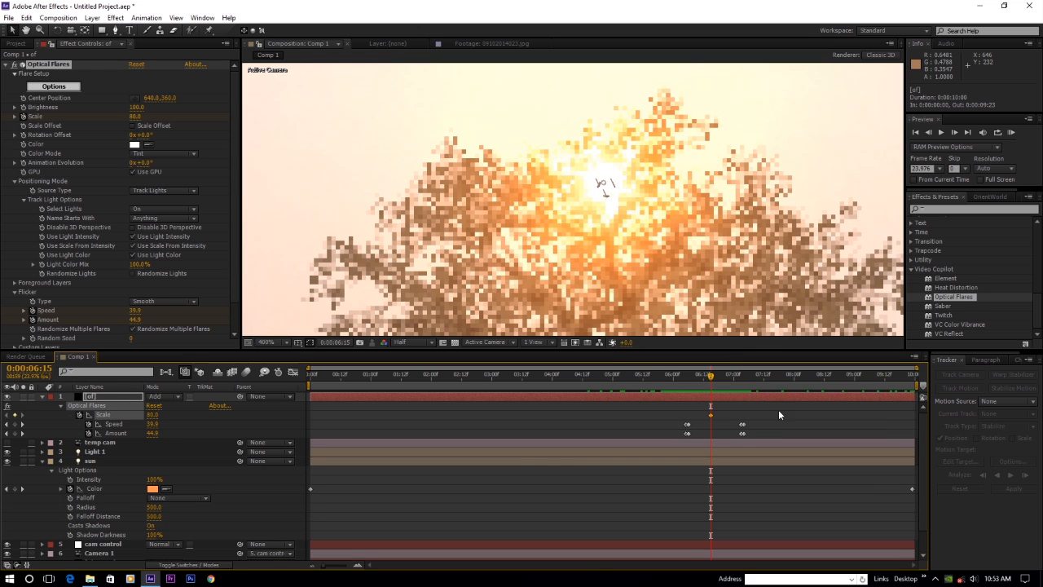
- At 0:00:06:16, try an Optical Flares Scale of 10 and then set it to 0
{"action": "key", "text": "Page_Down"}
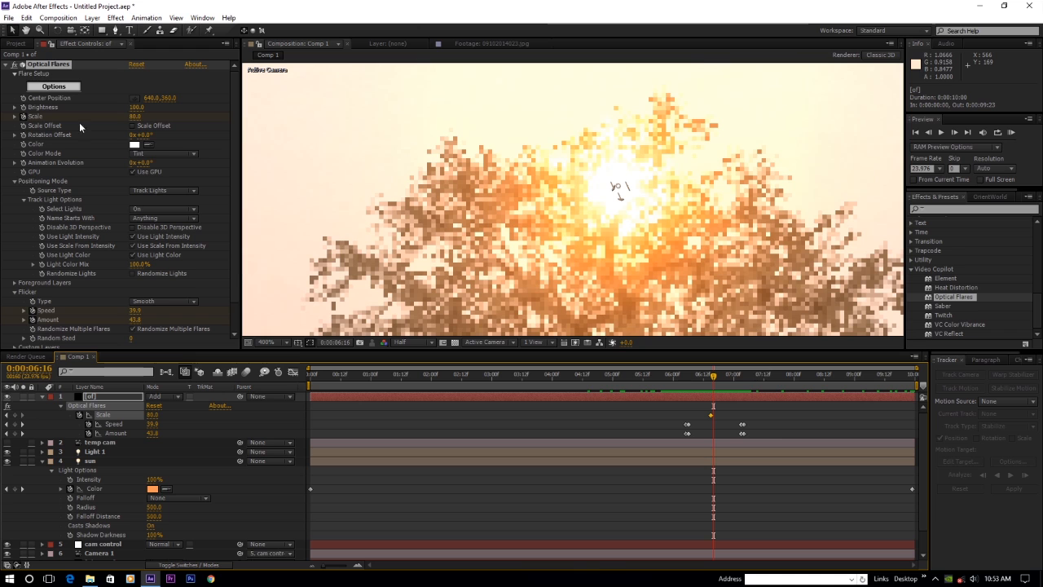
{"action": "left_click", "coordinate": [134, 117]}
{"action": "type", "text": "10"}
{"action": "key", "text": "Return"}
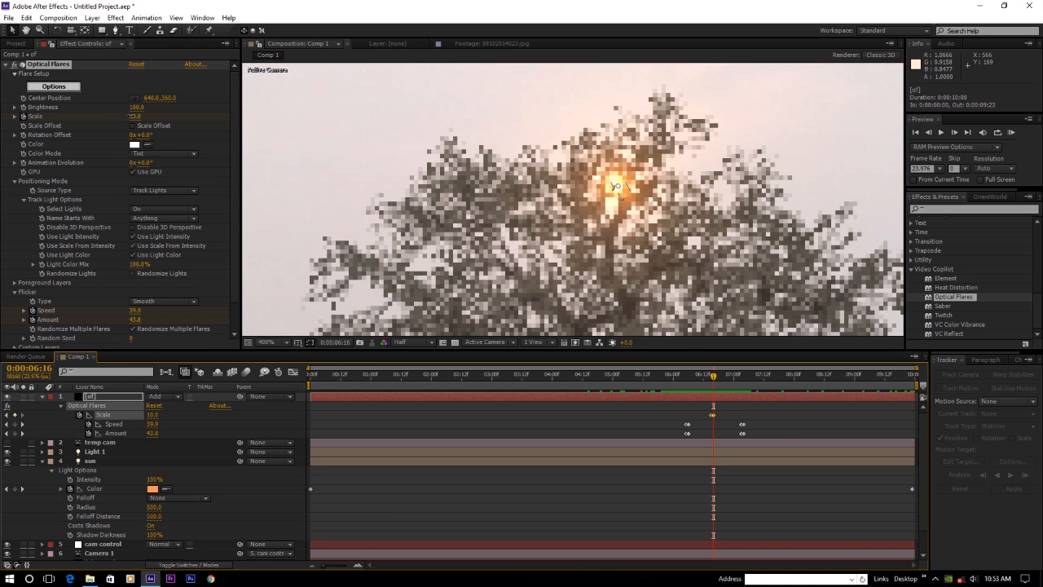
{"action": "type", "text": "0"}
{"action": "key", "text": "Return"}
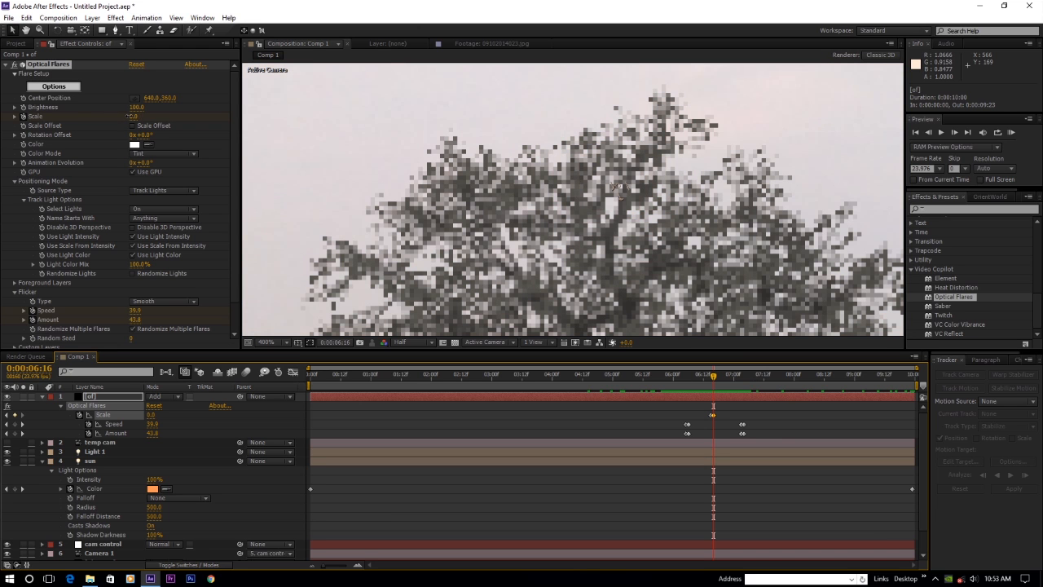
- At 0:00:06:17, try Optical Flares Scale values of 120 and 70, then set the Scale to 80
{"action": "key", "text": "Page_Down"}
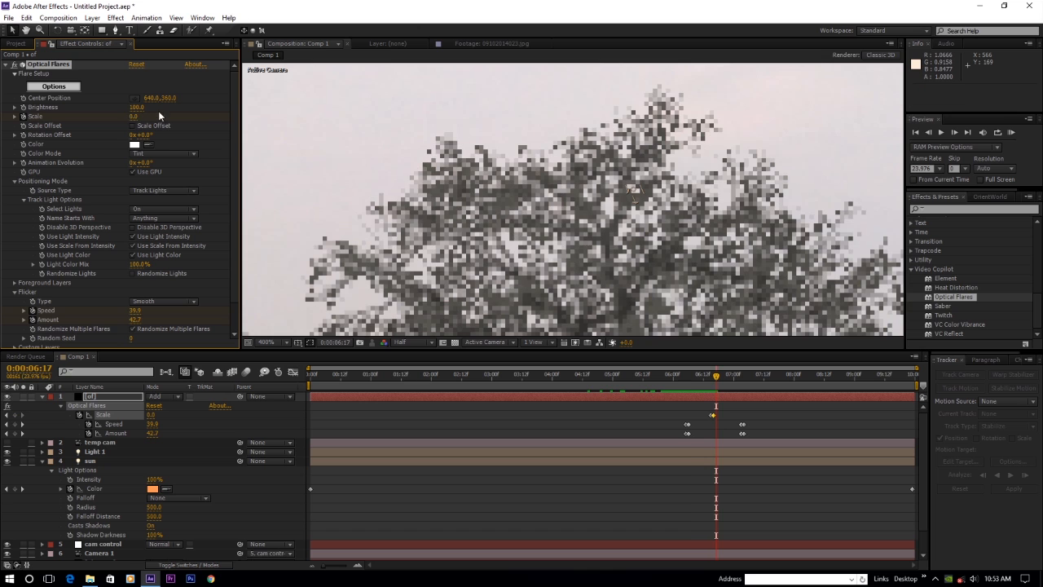
{"action": "left_click", "coordinate": [132, 115]}
{"action": "type", "text": "120"}
{"action": "key", "text": "Return"}
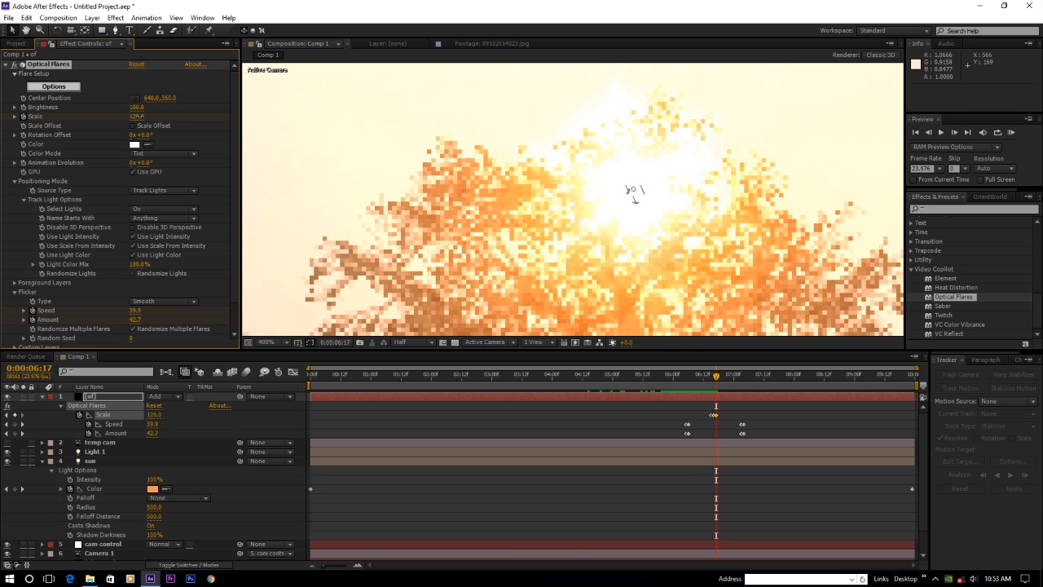
{"action": "left_click_drag", "start_coordinate": [140, 116], "coordinate": [135, 116]}
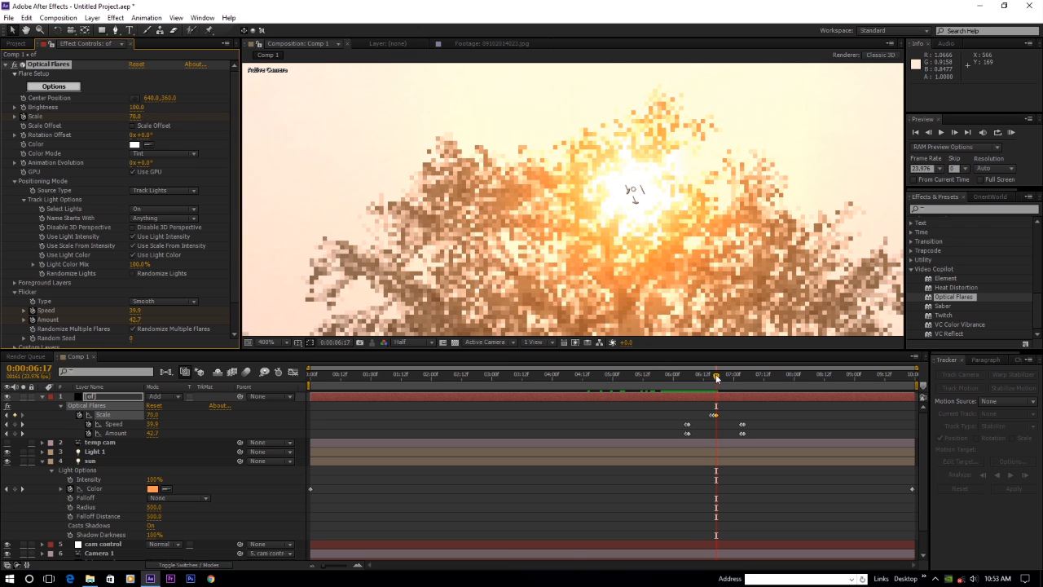
{"action": "left_click_drag", "start_coordinate": [716, 377], "coordinate": [715, 377]}
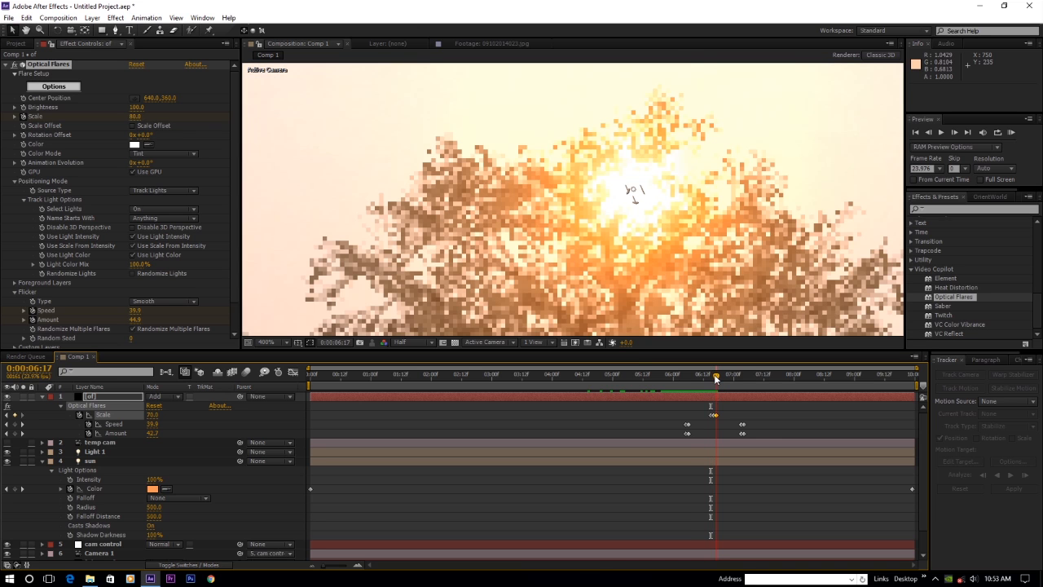
{"action": "left_click", "coordinate": [136, 117]}
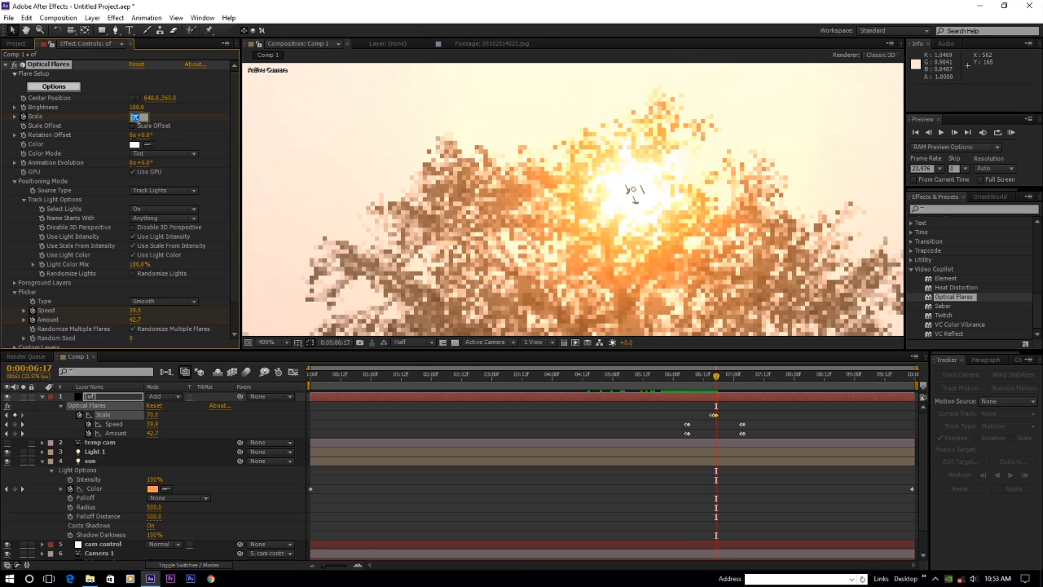
{"action": "key", "text": "Return"}
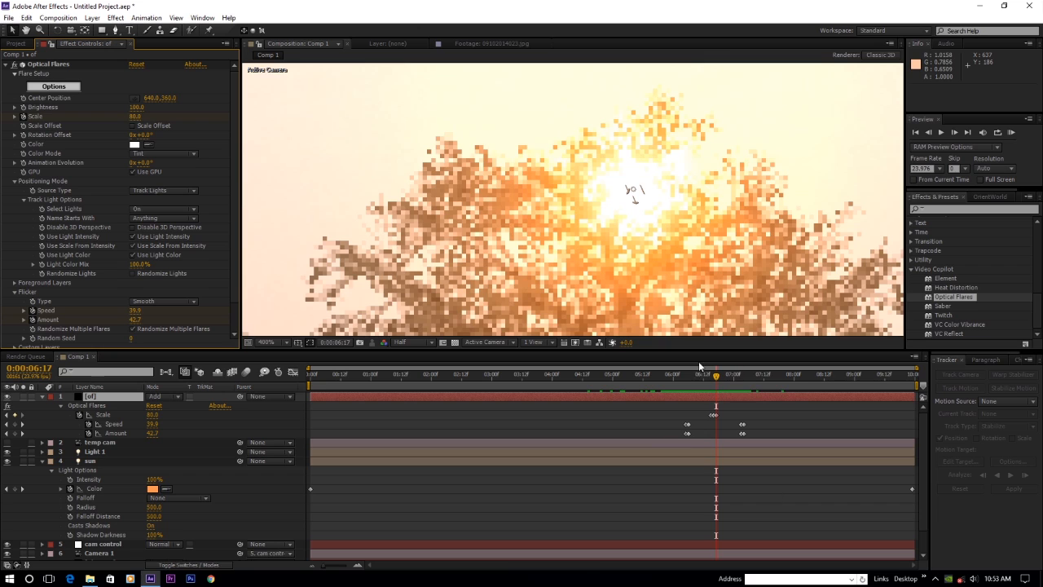
- Add an Optical Flares Scale keyframe of 80 at 0:00:08:02 and set the Scale to 0 at 0:00:08:03, behind the first bare trunk
{"action": "left_click_drag", "start_coordinate": [715, 375], "coordinate": [801, 381]}
{"action": "scroll", "coordinate": [628, 188], "scroll_direction": "down", "scroll_amount": 2}
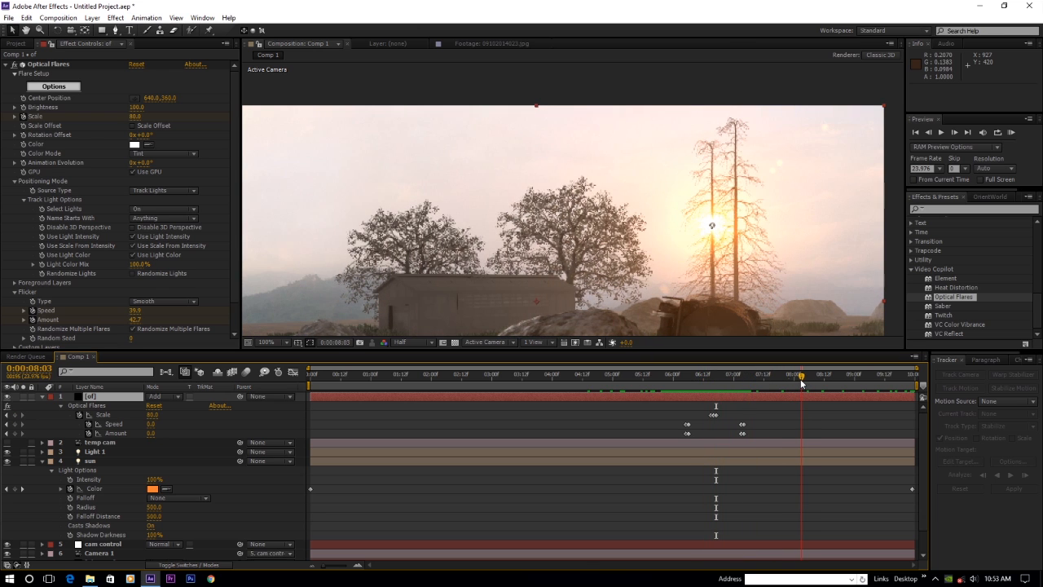
{"action": "scroll", "coordinate": [748, 231], "scroll_direction": "up", "scroll_amount": 1}
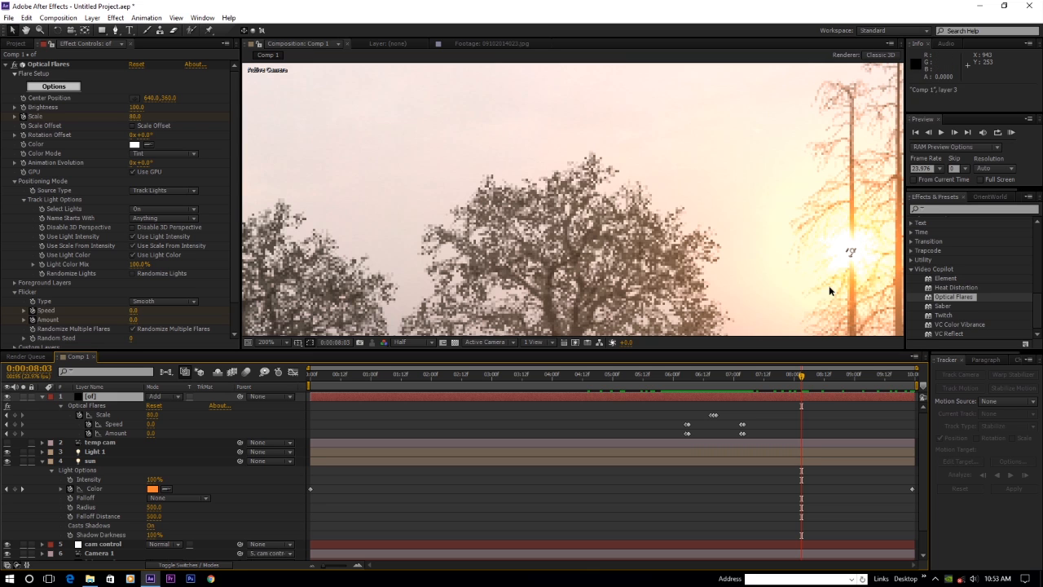
{"action": "key", "text": "Page_Up"}
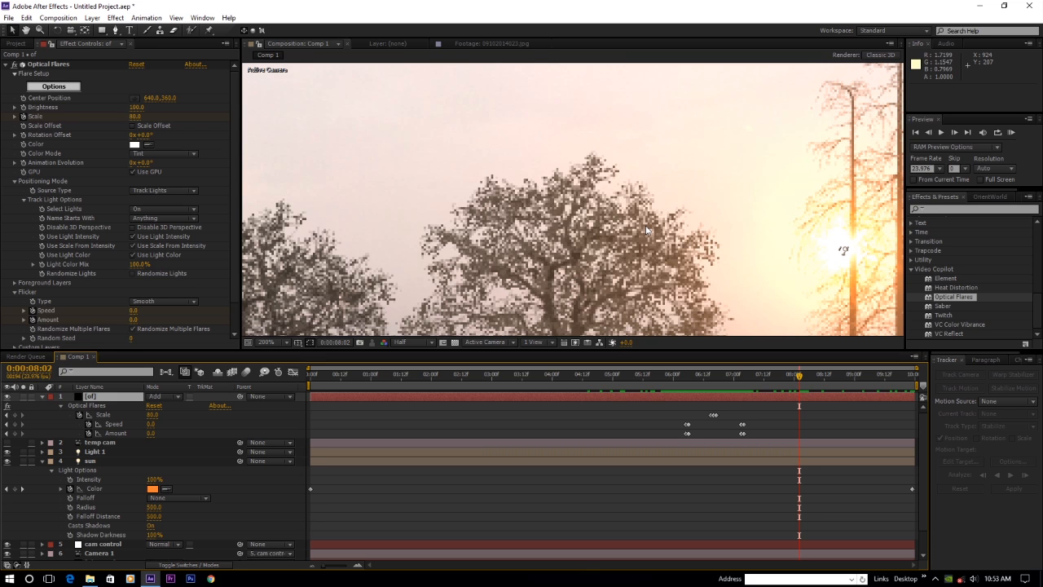
{"action": "left_click", "coordinate": [14, 415]}
{"action": "key", "text": "Page_Down"}
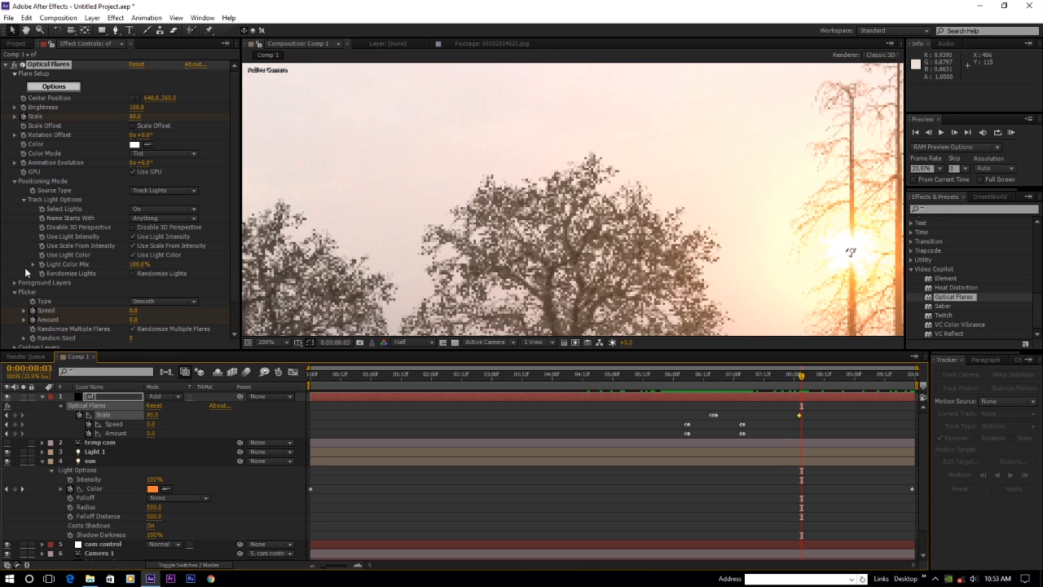
{"action": "left_click_drag", "start_coordinate": [135, 116], "coordinate": [70, 116]}
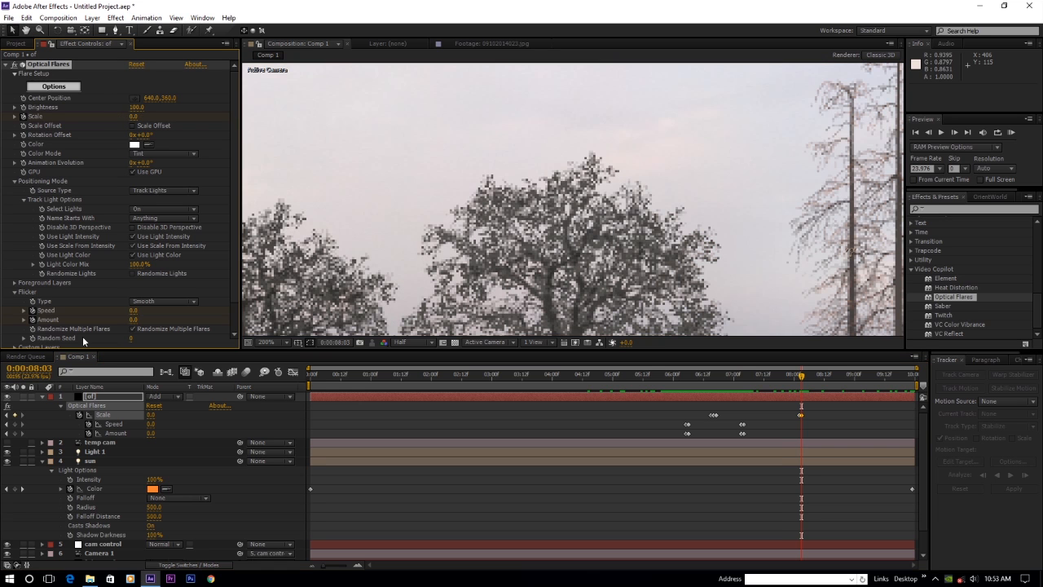
- Restore the Optical Flares Scale to 80 at 0:00:08:04
{"action": "key", "text": "Page_Down"}
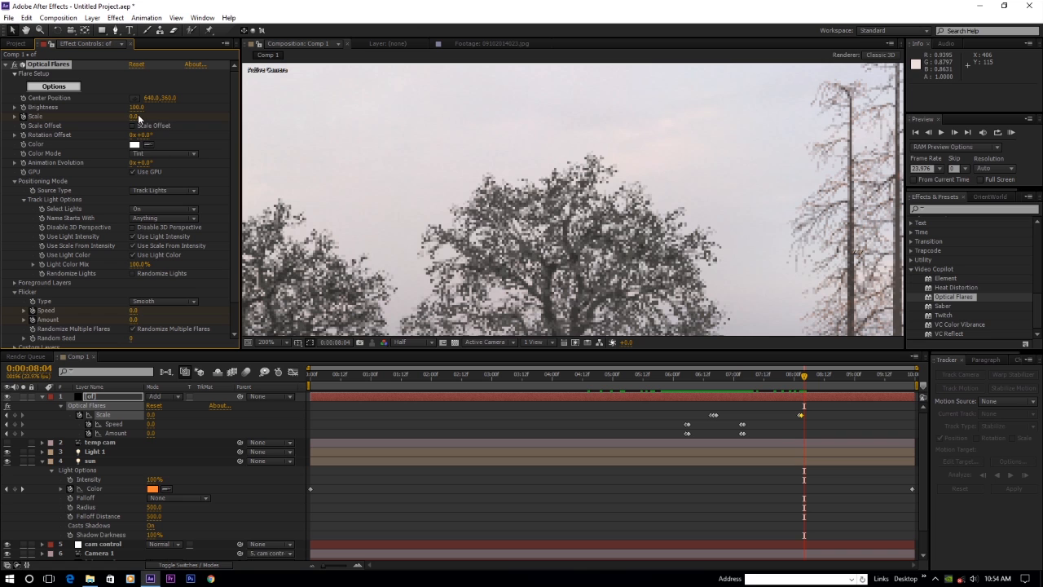
{"action": "left_click", "coordinate": [133, 116]}
{"action": "type", "text": "80"}
{"action": "key", "text": "Return"}
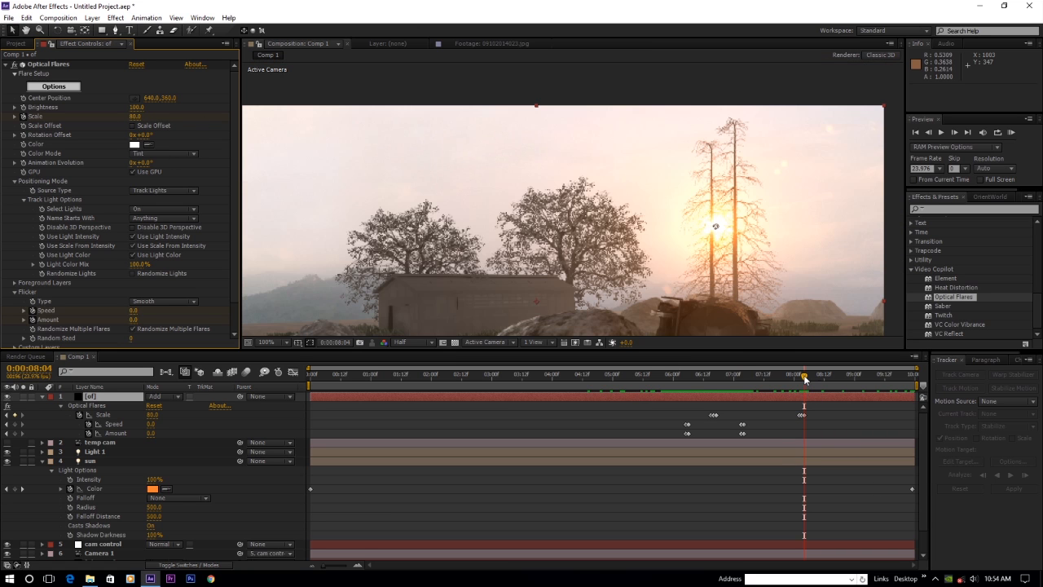
- Add a Scale keyframe of 80 at 0:00:08:08 and set the Scale to 10 at 0:00:08:09, where the sun crosses the second trunk
{"action": "left_click_drag", "start_coordinate": [805, 379], "coordinate": [812, 380]}
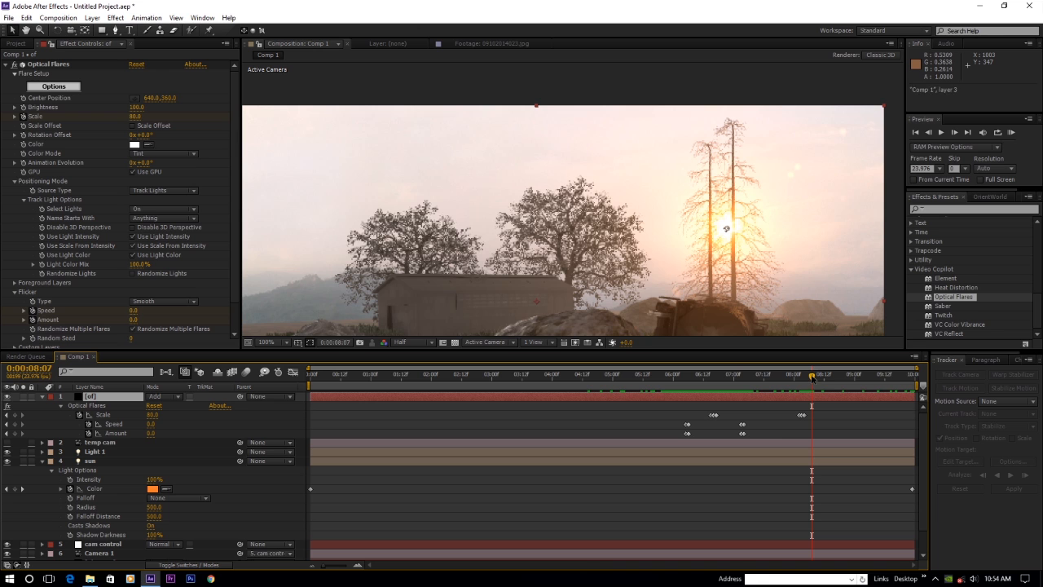
{"action": "left_click_drag", "start_coordinate": [812, 378], "coordinate": [813, 378]}
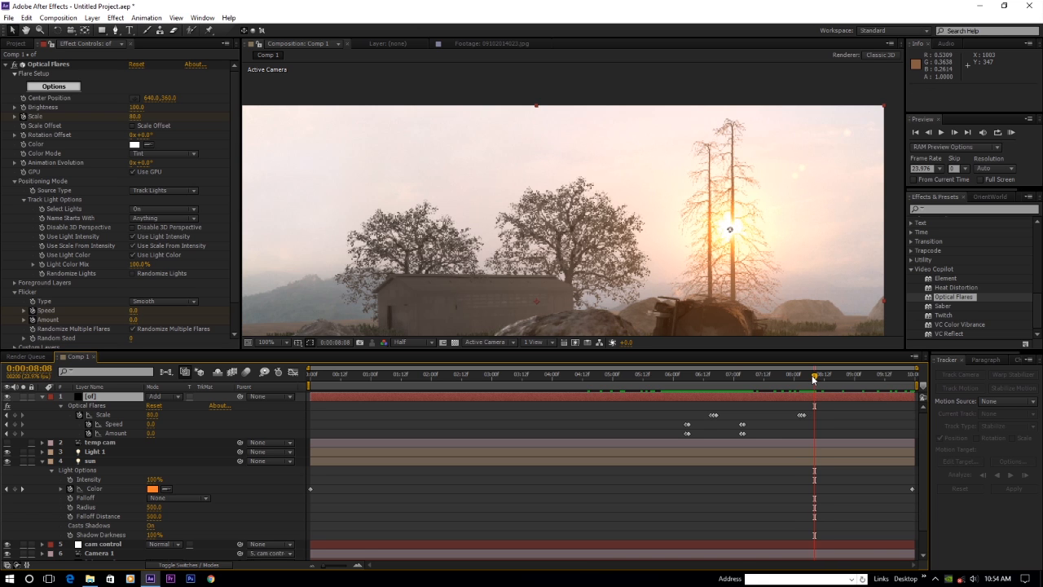
{"action": "scroll", "coordinate": [752, 272], "scroll_direction": "up", "scroll_amount": 2}
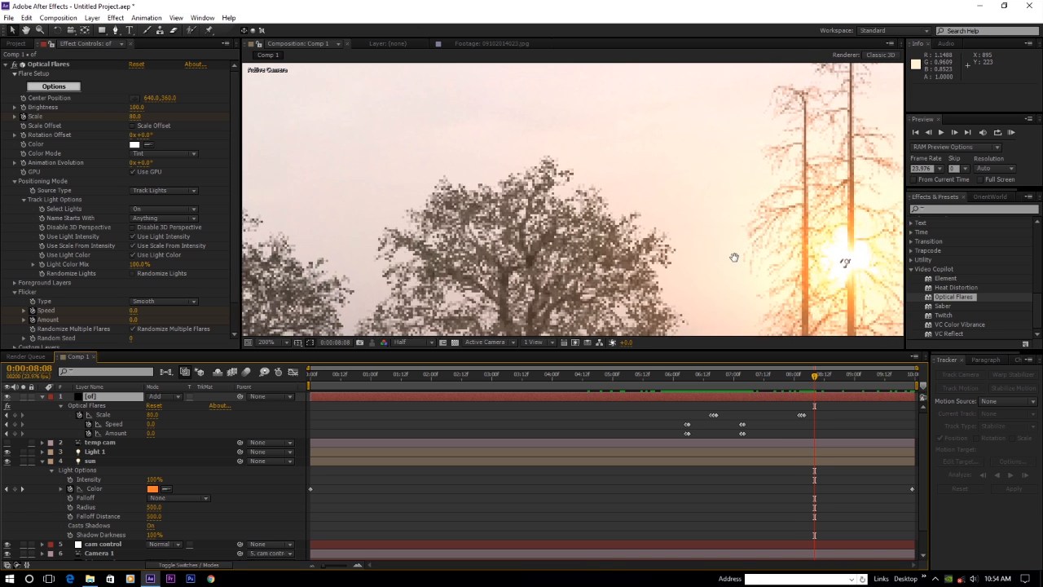
{"action": "left_click_drag", "start_coordinate": [731, 261], "coordinate": [484, 231]}
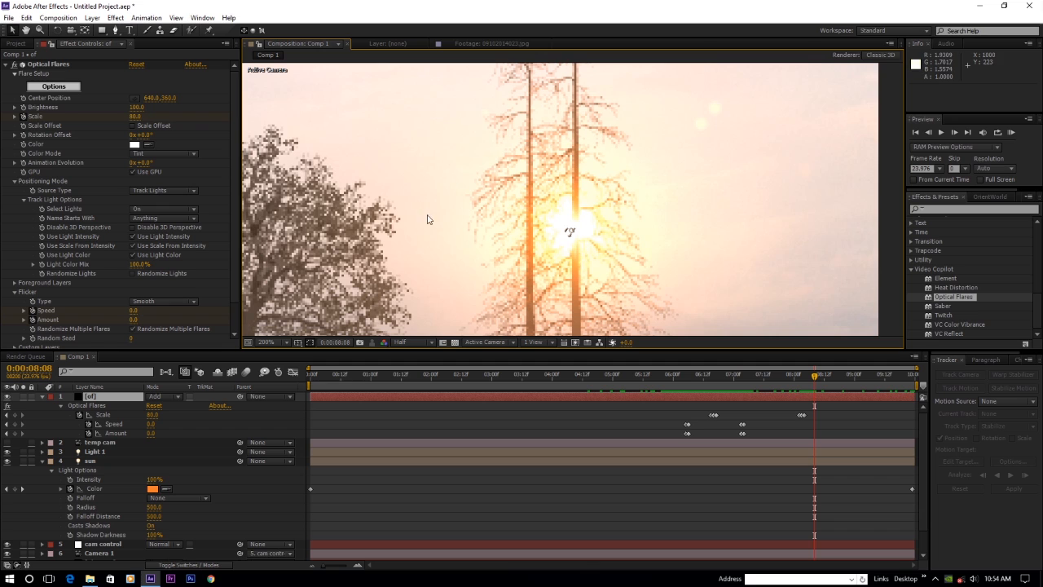
{"action": "left_click", "coordinate": [14, 414]}
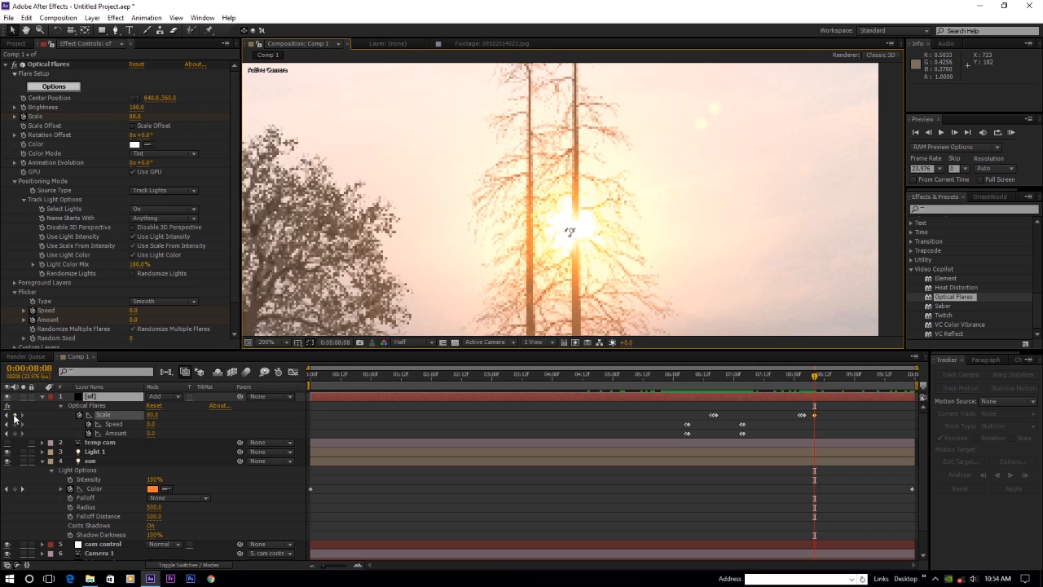
{"action": "key", "text": "Page_Down"}
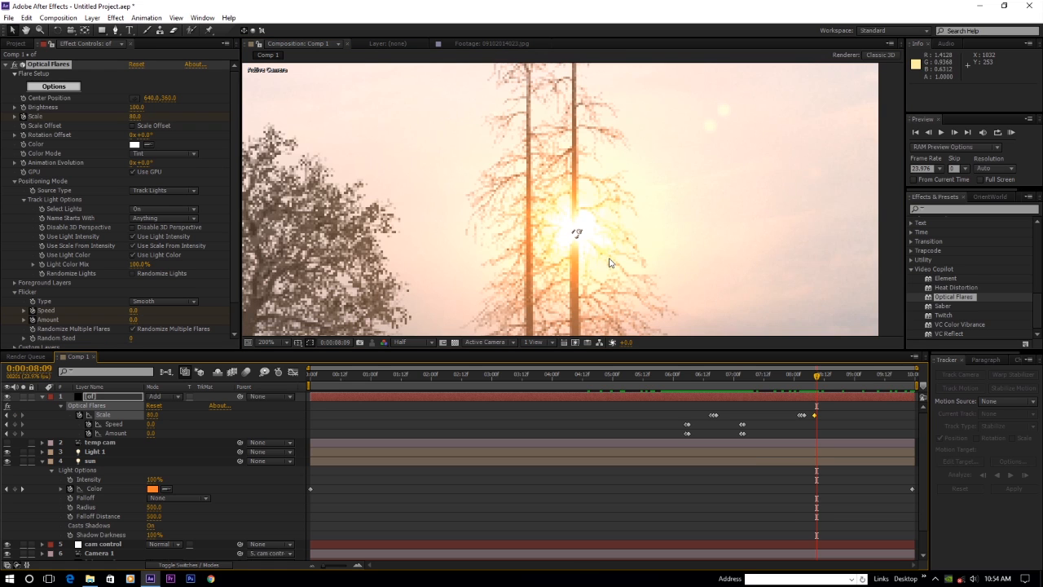
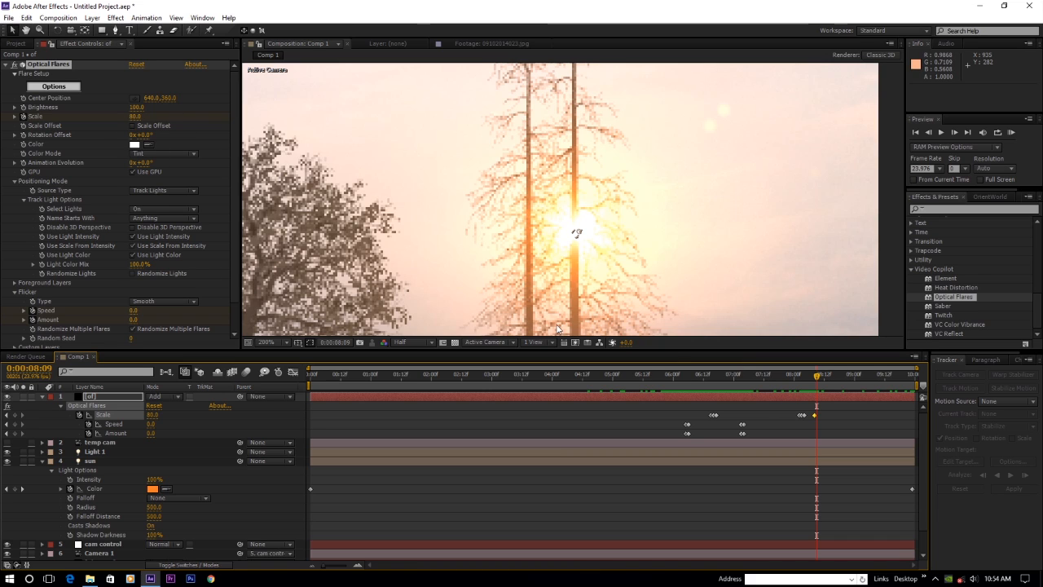
{"action": "left_click", "coordinate": [134, 116]}
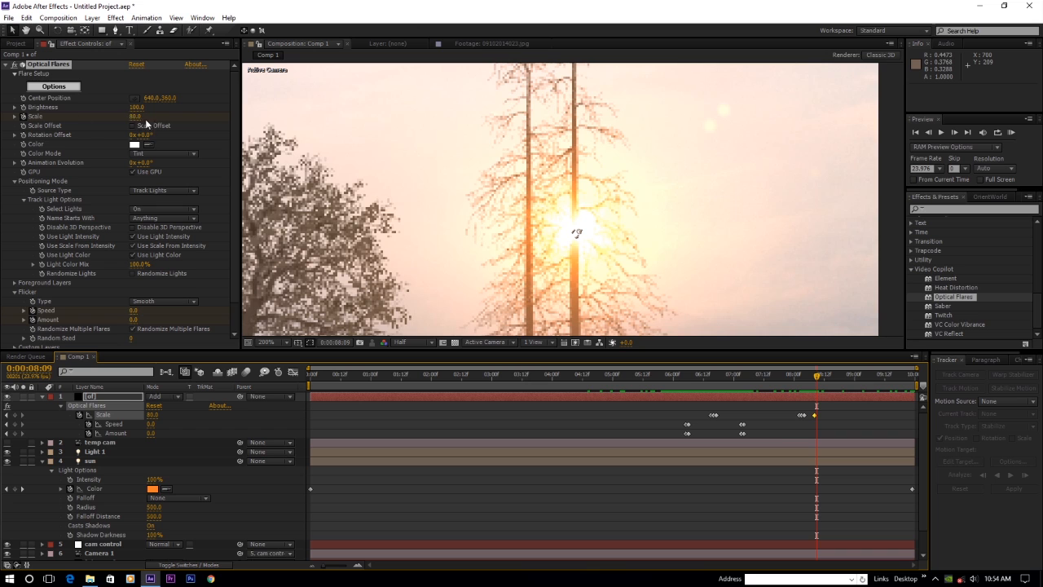
{"action": "type", "text": "10"}
{"action": "key", "text": "Return"}
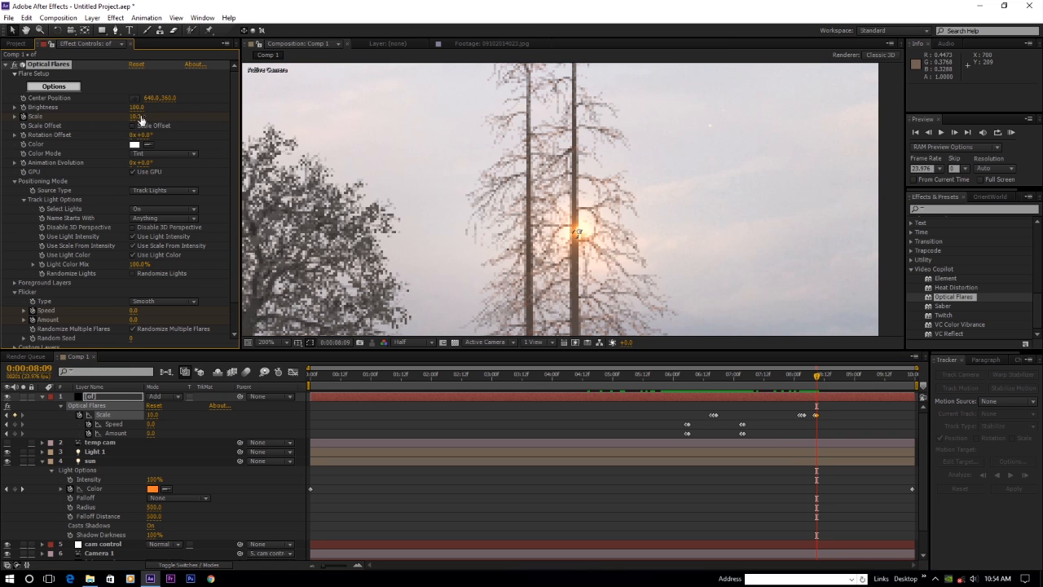
- Bring the Optical Flares Scale back to 80 at 0:00:08:10
{"action": "key", "text": "Page_Down"}
{"action": "left_click", "coordinate": [136, 116]}
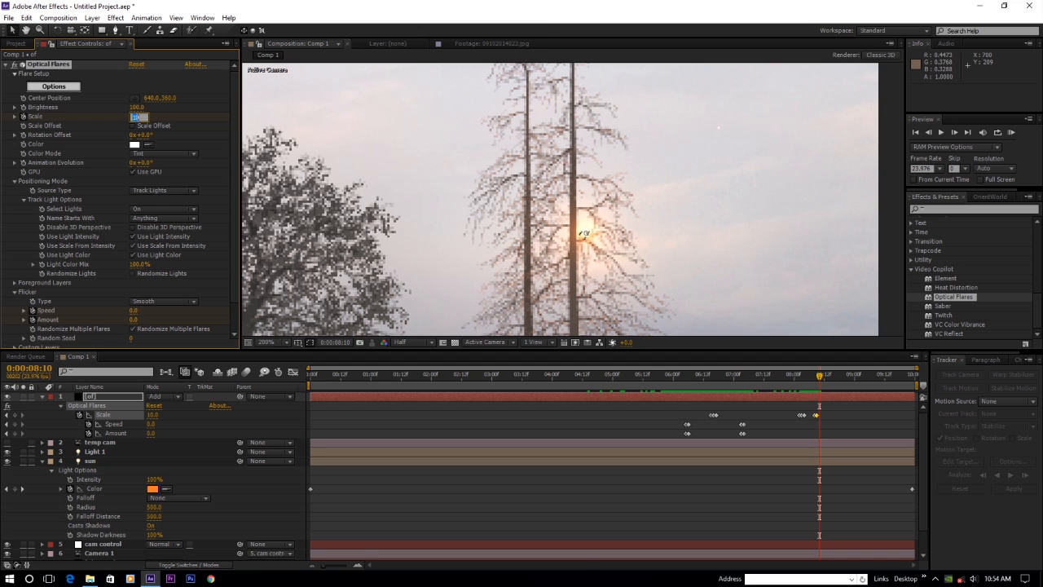
{"action": "key", "text": "Return"}
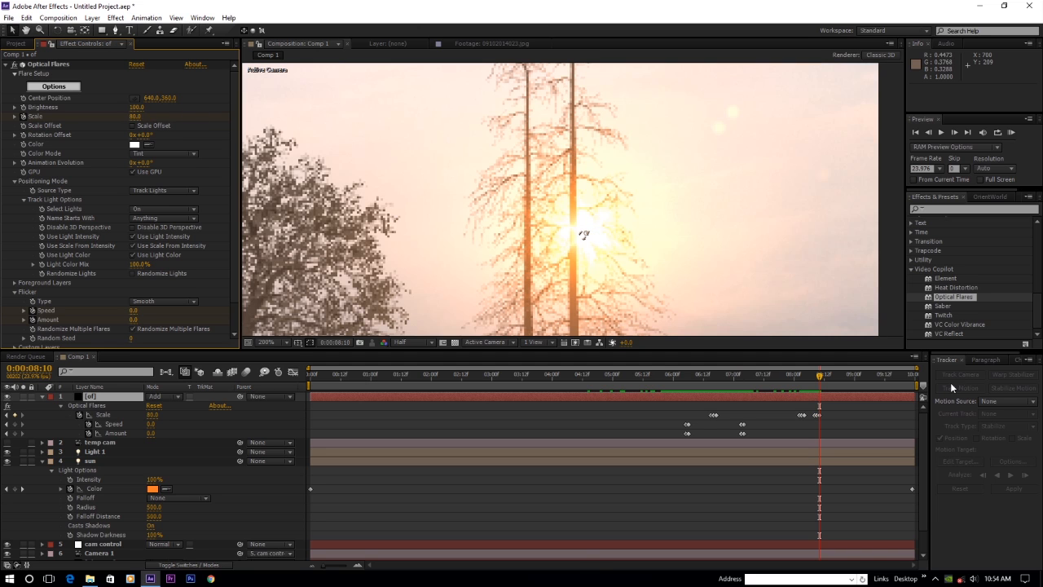
- Examine the scene without the flare at the zero-scale frames 0:00:08:03 and 0:00:06:16
{"action": "left_click_drag", "start_coordinate": [814, 381], "coordinate": [799, 405]}
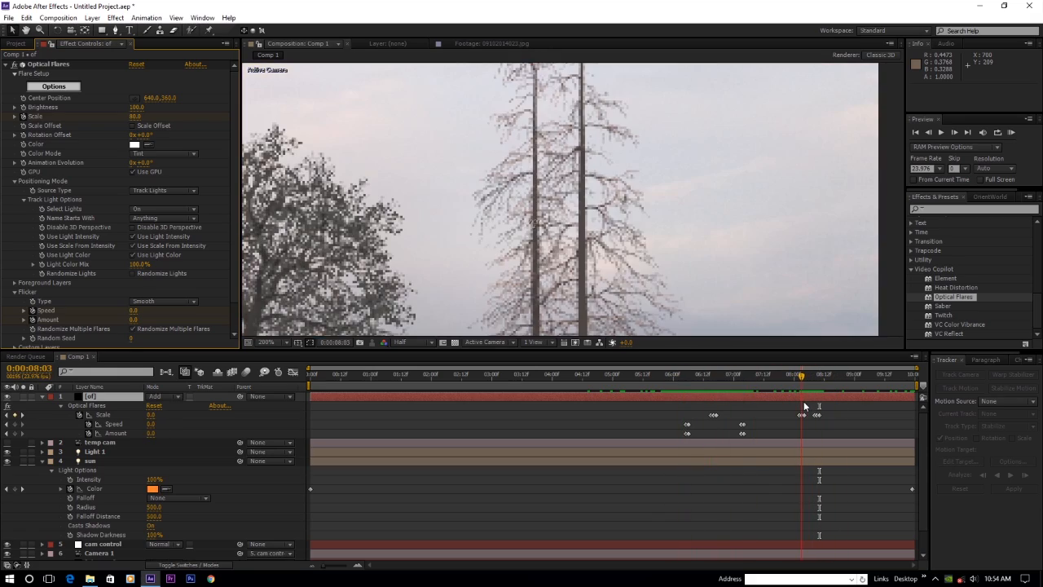
{"action": "scroll", "coordinate": [619, 214], "scroll_direction": "down", "scroll_amount": 3}
{"action": "scroll", "coordinate": [750, 293], "scroll_direction": "up", "scroll_amount": 1}
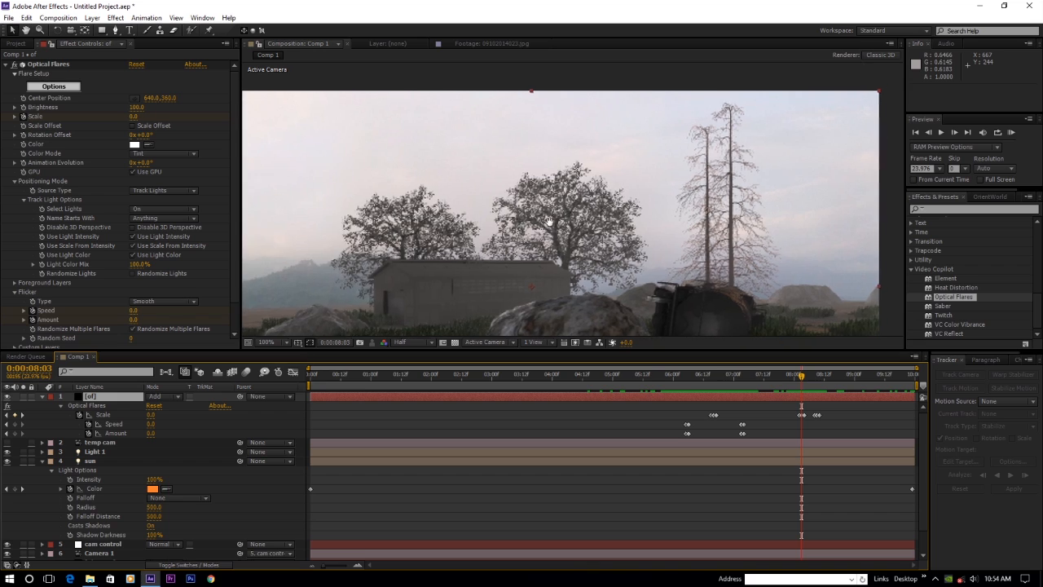
{"action": "scroll", "coordinate": [735, 236], "scroll_direction": "up", "scroll_amount": 1}
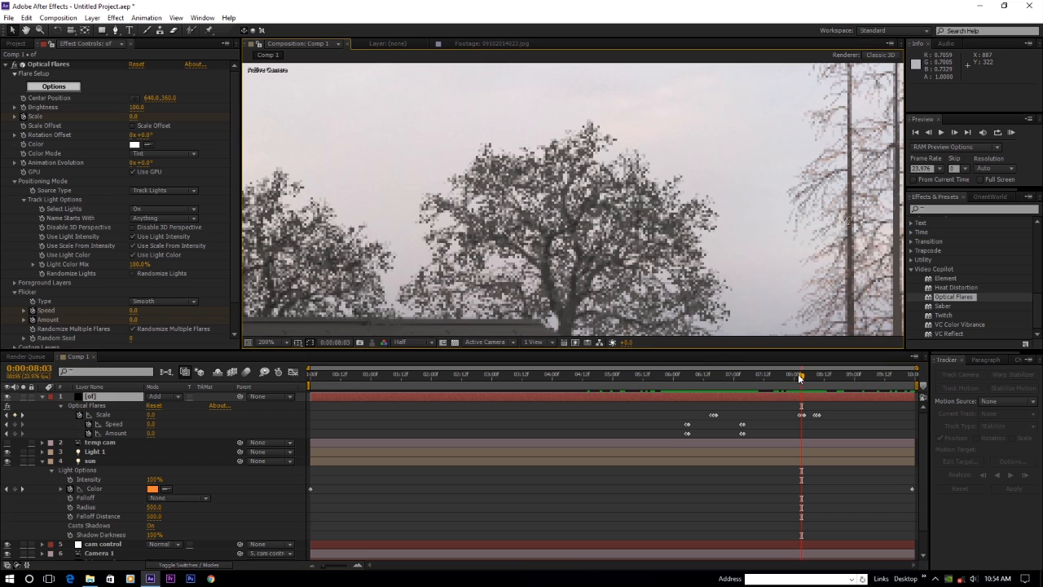
{"action": "left_click_drag", "start_coordinate": [799, 377], "coordinate": [711, 379]}
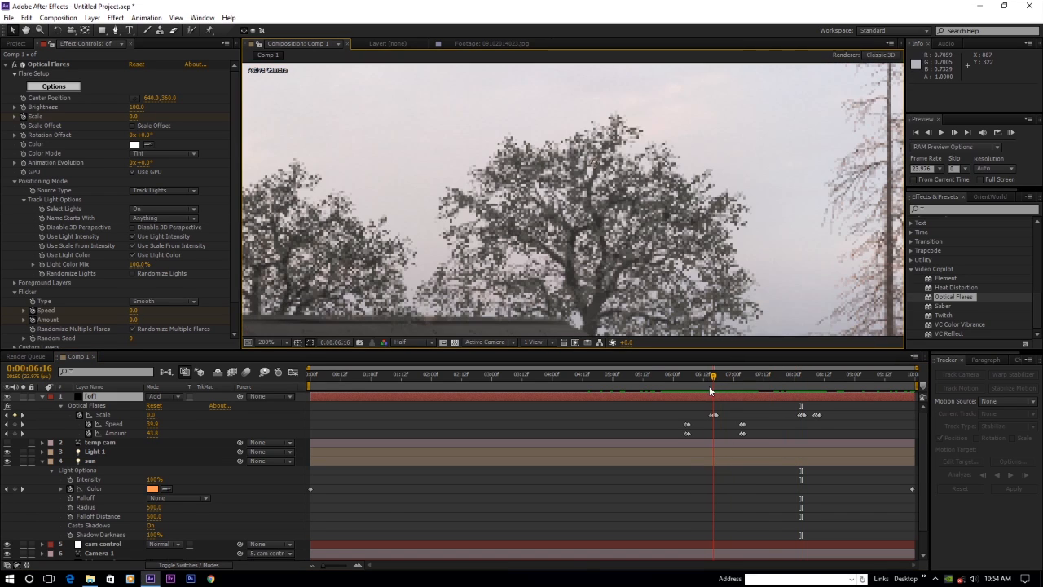
{"action": "scroll", "coordinate": [615, 200], "scroll_direction": "up", "scroll_amount": 1}
{"action": "scroll", "coordinate": [615, 195], "scroll_direction": "down", "scroll_amount": 2}
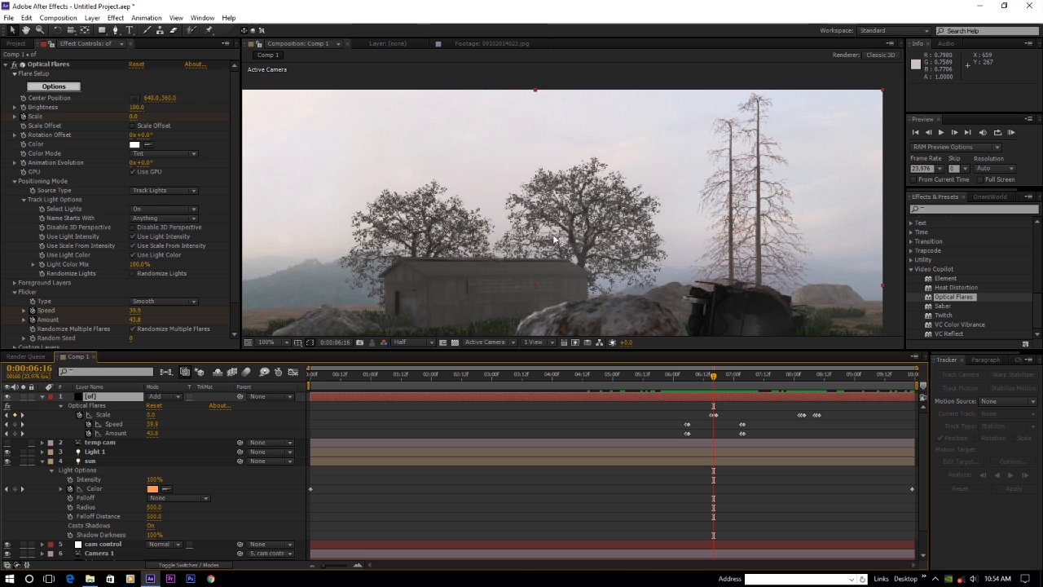
- Duplicate the [of] flare layer and place the copy directly beneath the [element] layer, above the background images
{"action": "left_click", "coordinate": [41, 397]}
{"action": "left_click", "coordinate": [95, 397]}
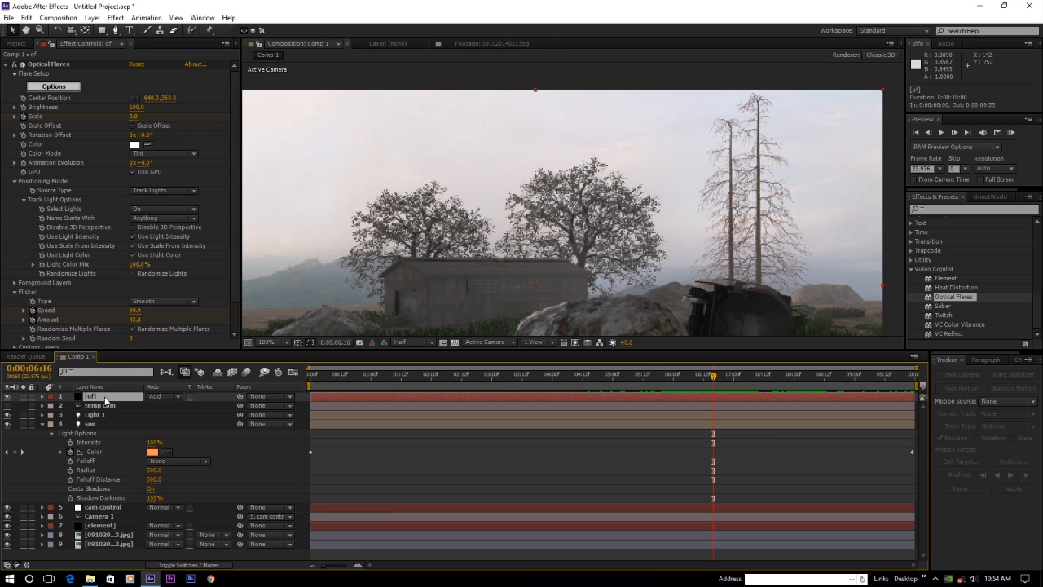
{"action": "key", "text": "ctrl+d"}
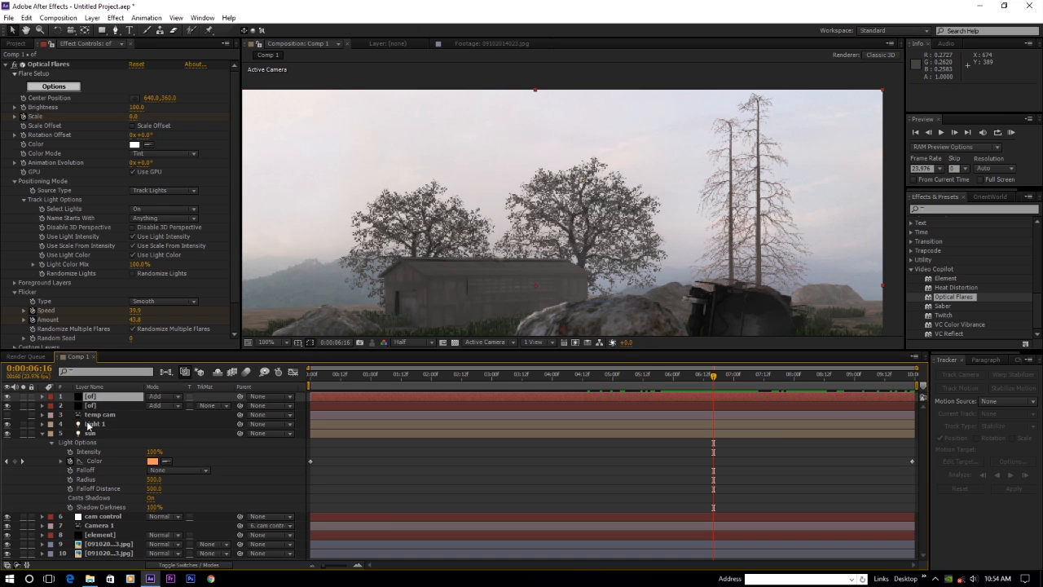
{"action": "left_click", "coordinate": [42, 433]}
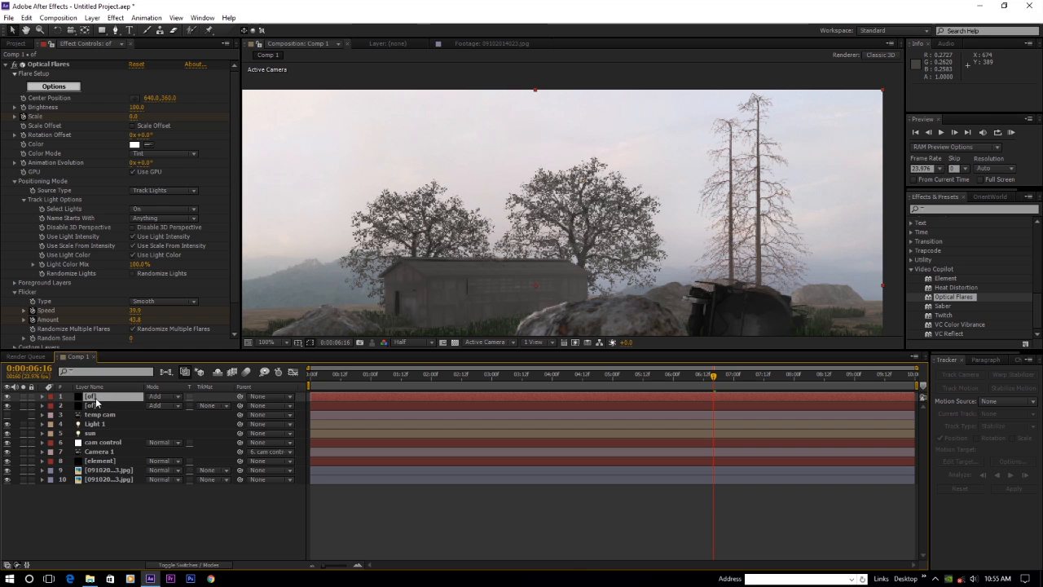
{"action": "left_click_drag", "start_coordinate": [98, 399], "coordinate": [100, 469]}
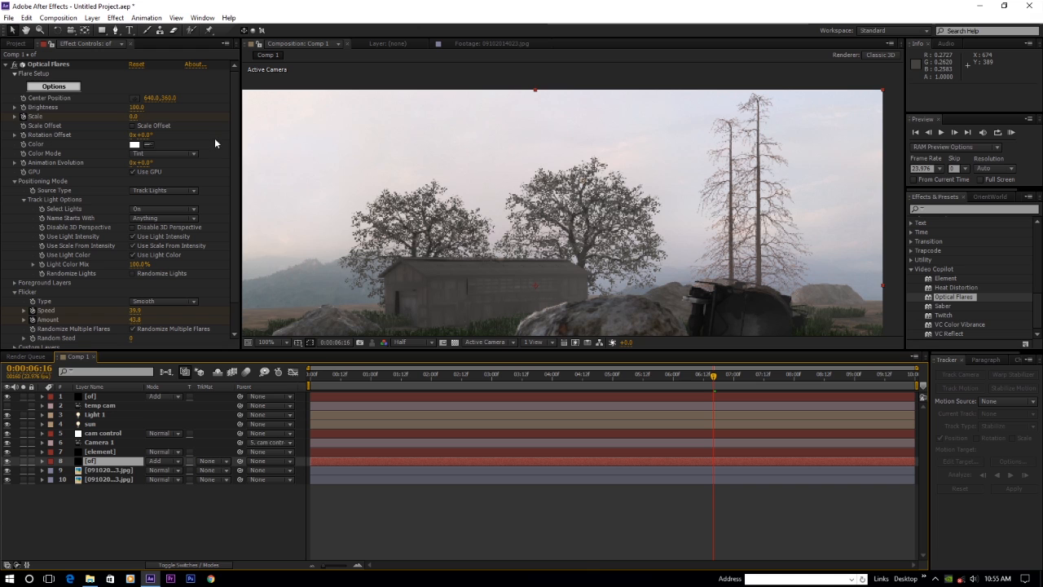
- At 0:00:05:01, remove the Scale animation from the duplicated flare layer, keeping it at 80, and check the glow at 0:00:06:16
{"action": "left_click_drag", "start_coordinate": [661, 377], "coordinate": [615, 376]}
{"action": "left_click", "coordinate": [22, 121]}
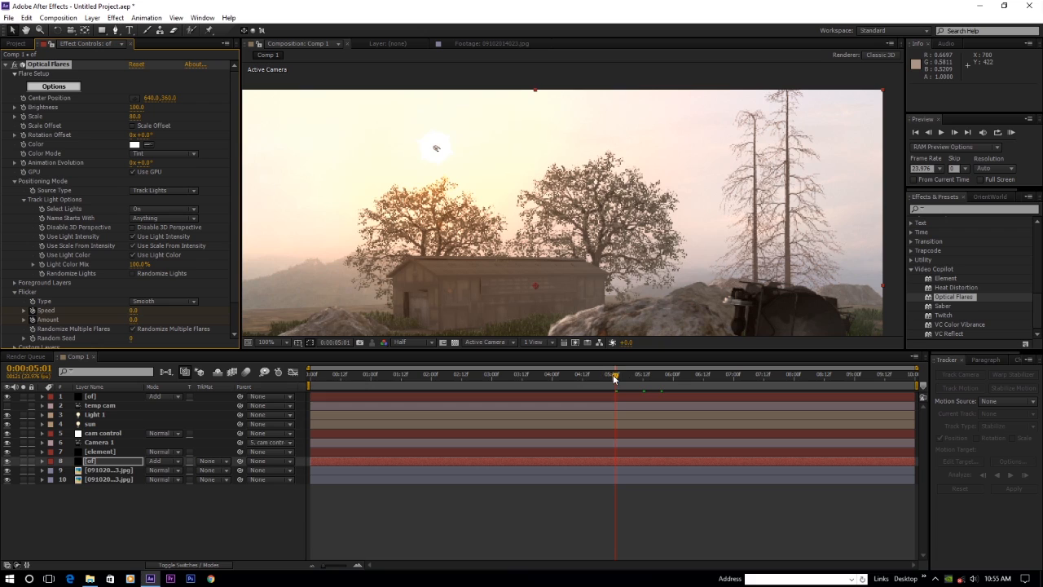
{"action": "left_click_drag", "start_coordinate": [615, 378], "coordinate": [711, 388]}
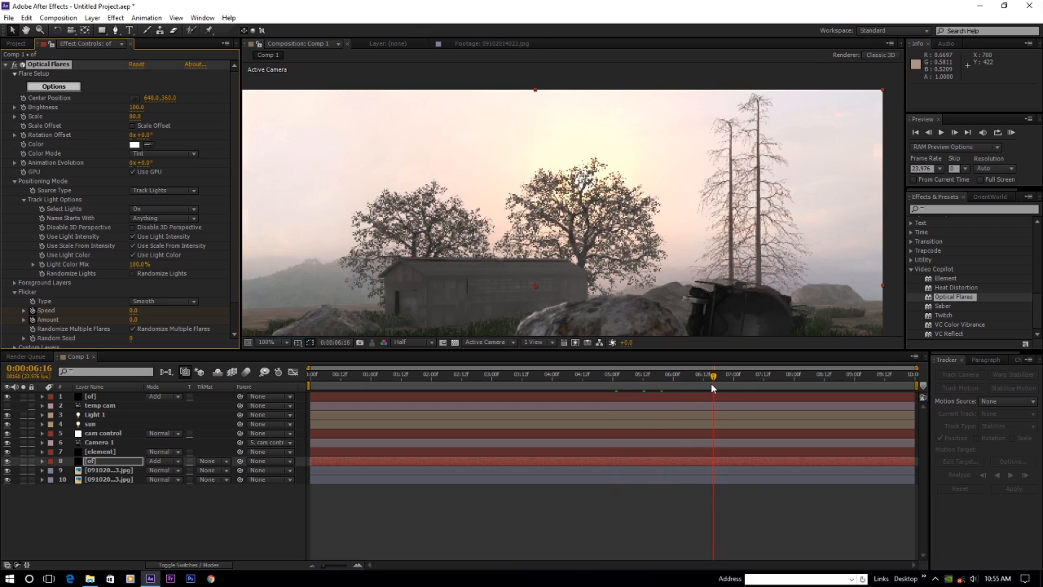
- Examine the glow behind the tree branches up close at 0:00:06:16, and compare it with 0:00:06:20 and 0:00:06:04
{"action": "key", "text": "period"}
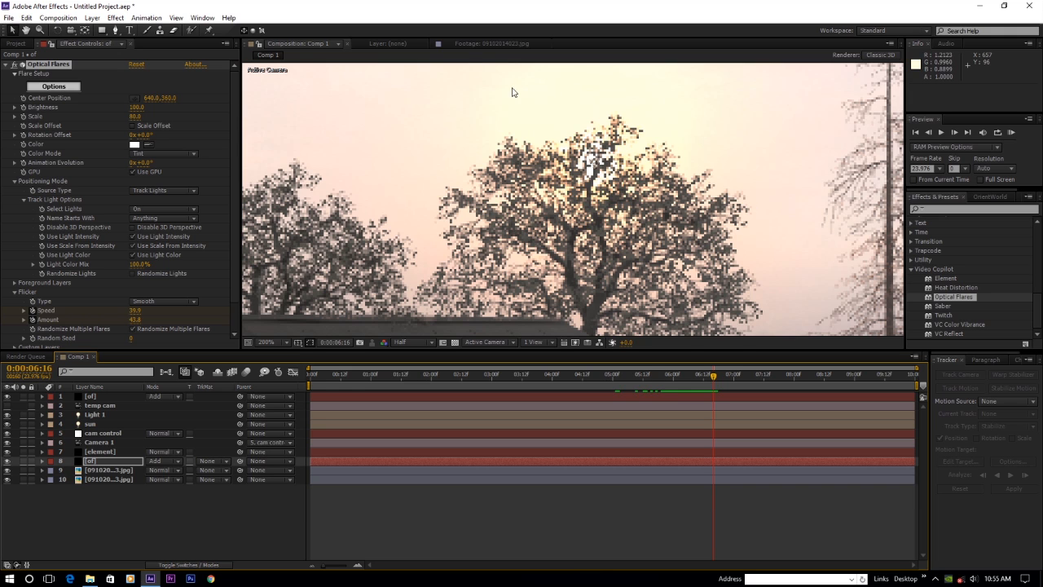
{"action": "key", "text": "comma"}
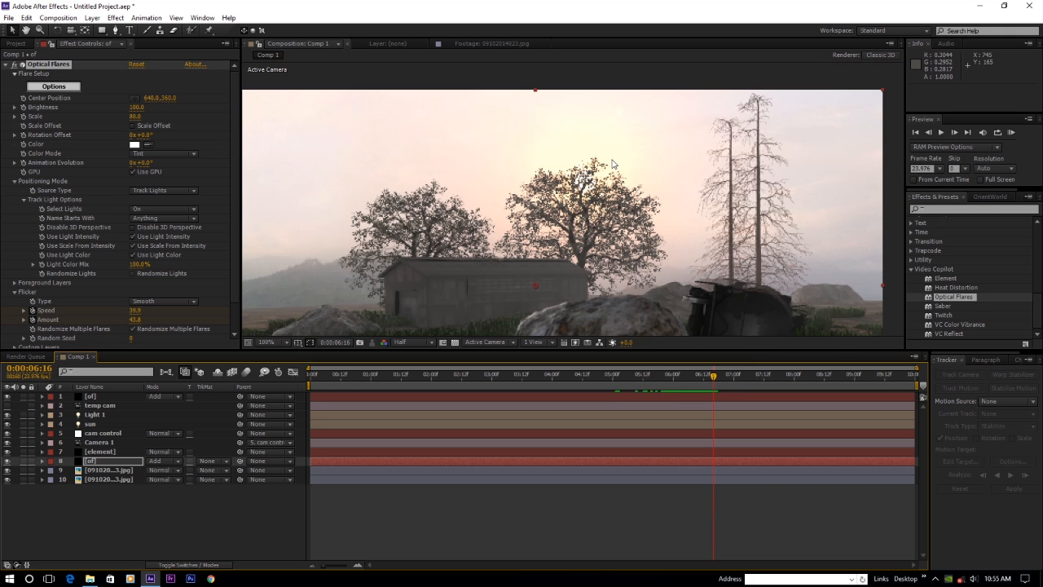
{"action": "left_click", "coordinate": [724, 378]}
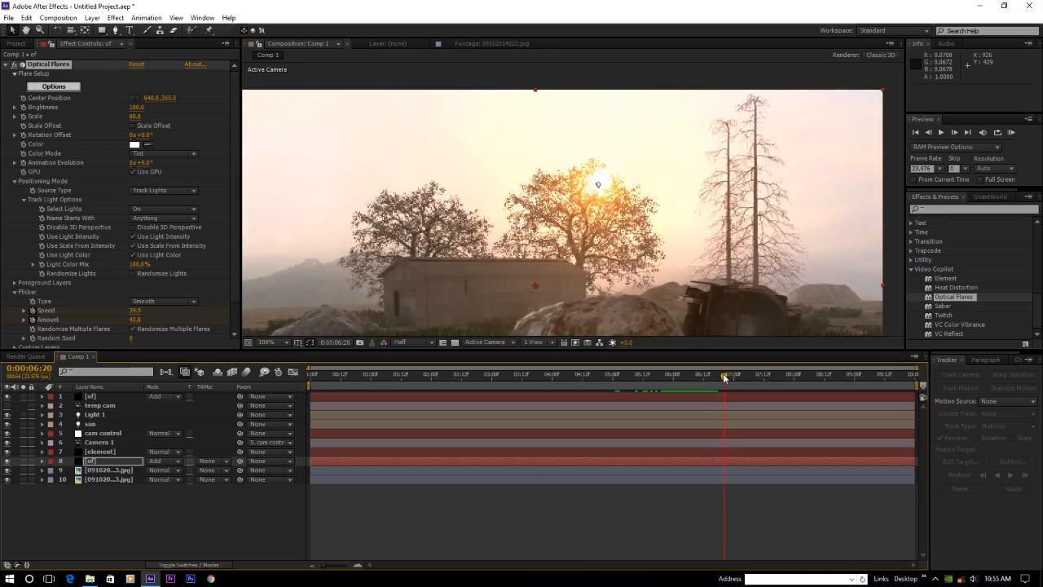
{"action": "left_click_drag", "start_coordinate": [723, 377], "coordinate": [682, 369]}
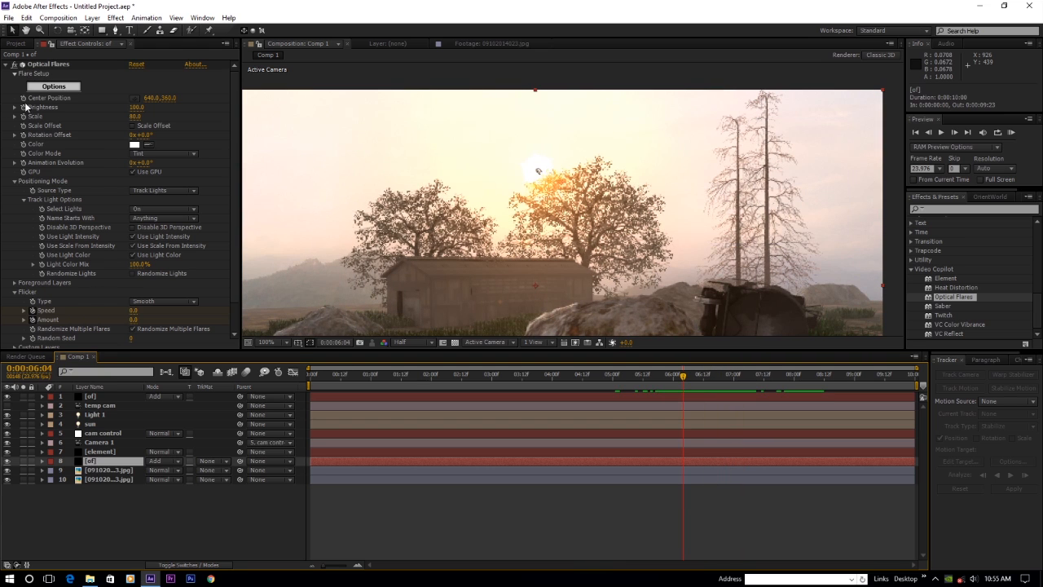
- Set the Optical Flares Brightness on the lower [of] layer to 50 and check the scene at 0:00:05:19
{"action": "left_click", "coordinate": [137, 107]}
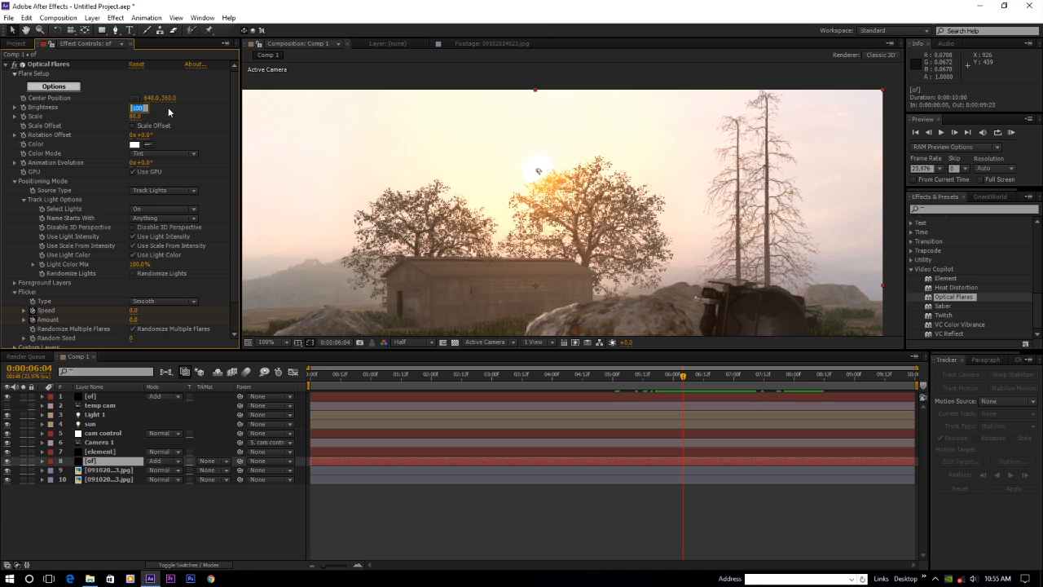
{"action": "type", "text": "50.0"}
{"action": "key", "text": "Return"}
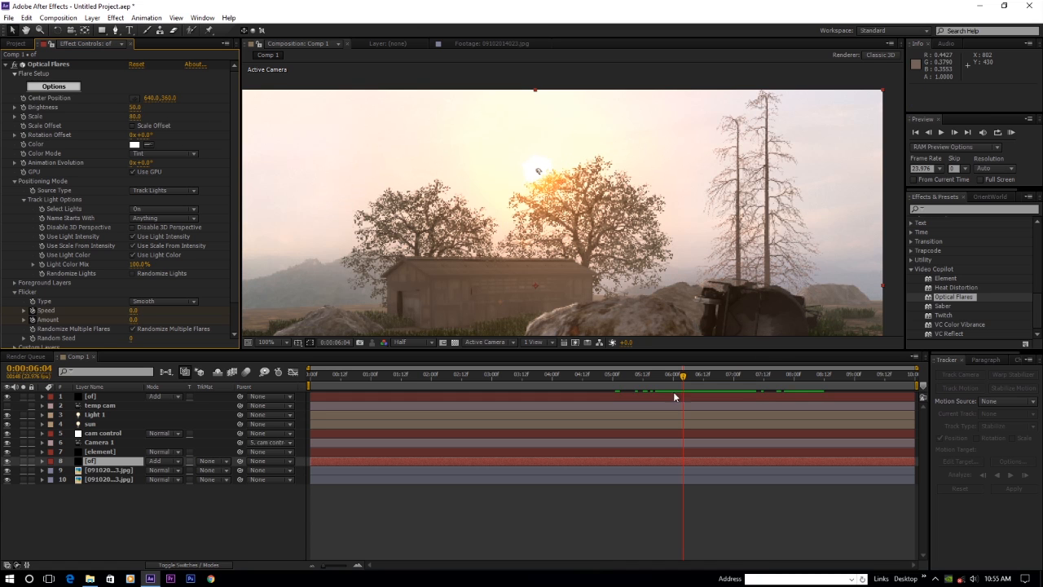
{"action": "left_click_drag", "start_coordinate": [683, 375], "coordinate": [660, 379]}
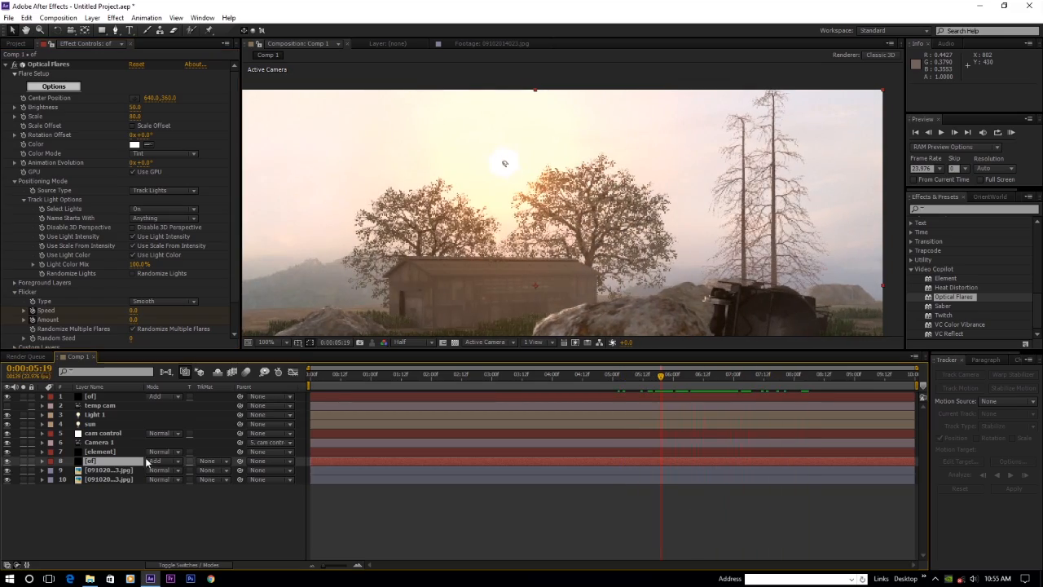
- Set the Optical Flares Brightness on the uppermost [of] layer to 50 and check the whole frame at 0:00:08:01 and 0:00:03:21
{"action": "left_click", "coordinate": [94, 397]}
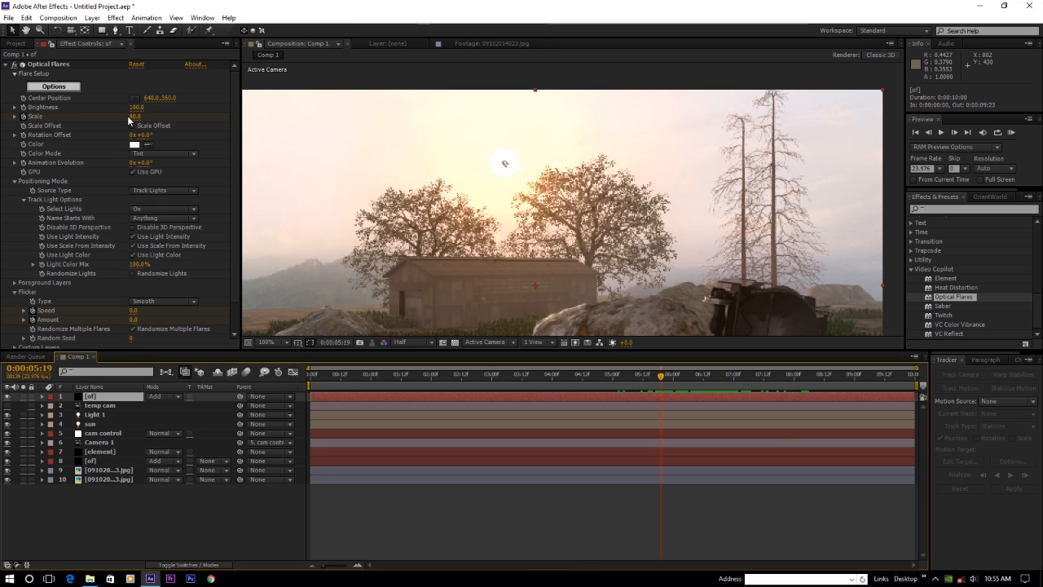
{"action": "left_click", "coordinate": [135, 107]}
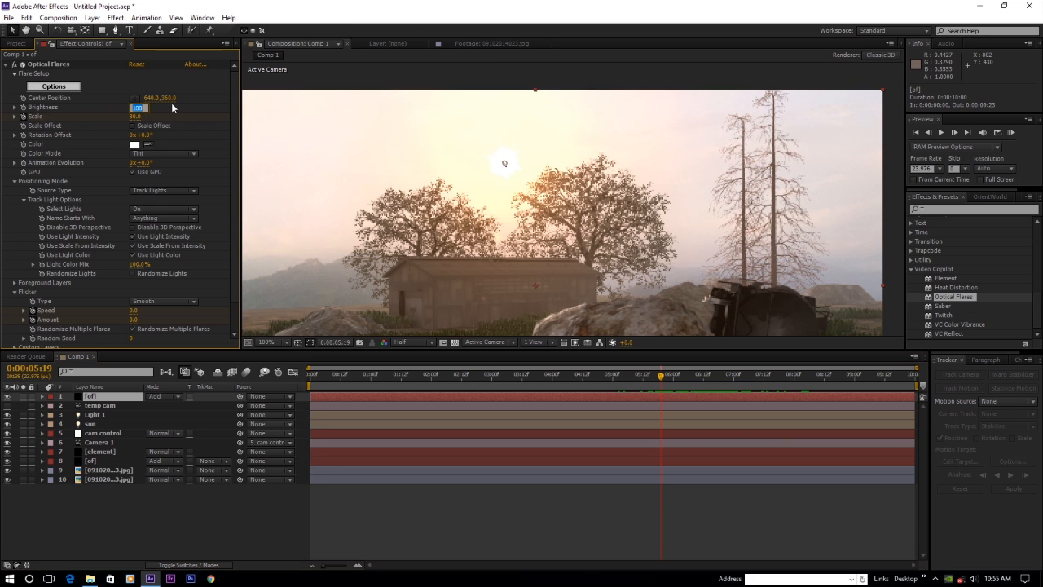
{"action": "type", "text": "50"}
{"action": "key", "text": "Return"}
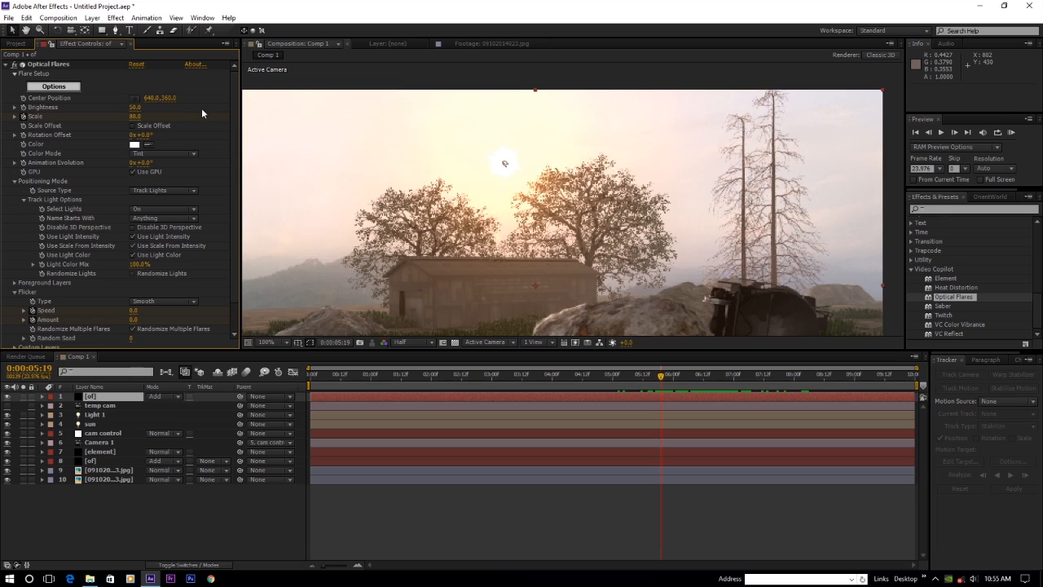
{"action": "left_click_drag", "start_coordinate": [564, 375], "coordinate": [796, 376]}
{"action": "scroll", "coordinate": [775, 225], "scroll_direction": "down", "scroll_amount": 2}
{"action": "left_click", "coordinate": [841, 213]}
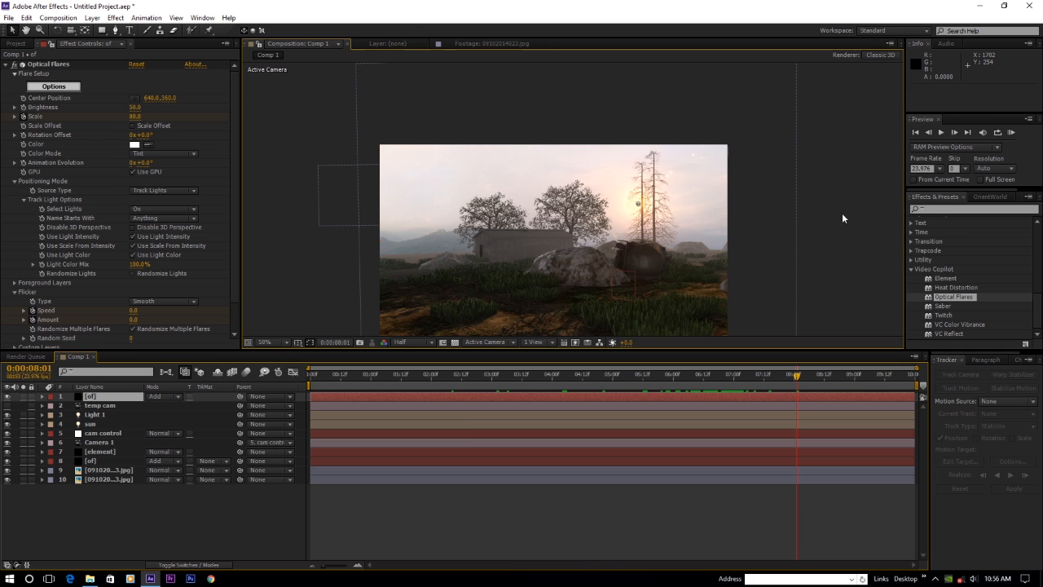
{"action": "left_click_drag", "start_coordinate": [451, 379], "coordinate": [545, 381]}
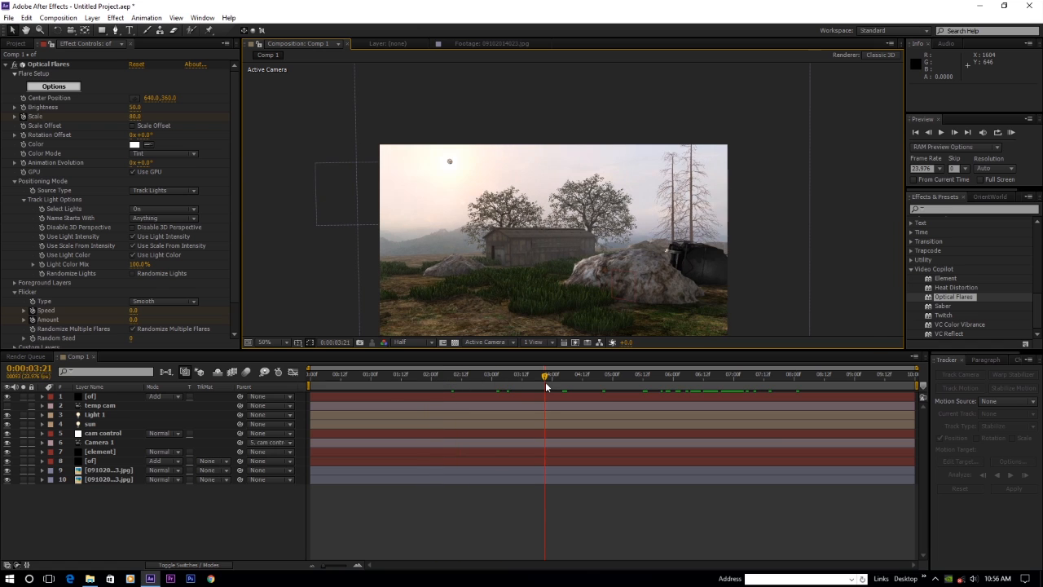
- Set the Intensity of the sun light to 150%
{"action": "left_click", "coordinate": [88, 424]}
{"action": "key", "text": "t"}
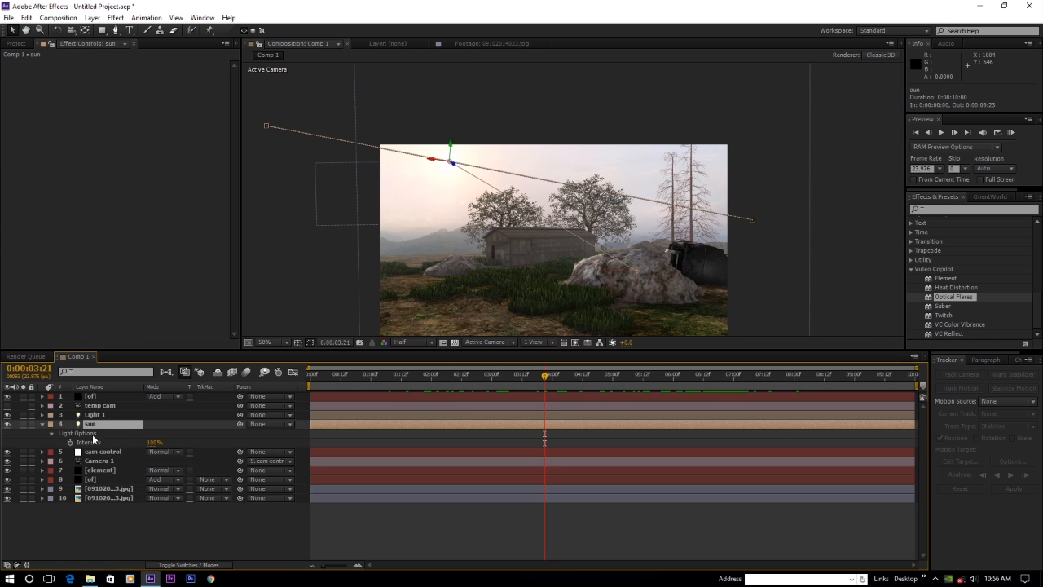
{"action": "left_click", "coordinate": [154, 442]}
{"action": "type", "text": "150"}
{"action": "left_click", "coordinate": [220, 436]}
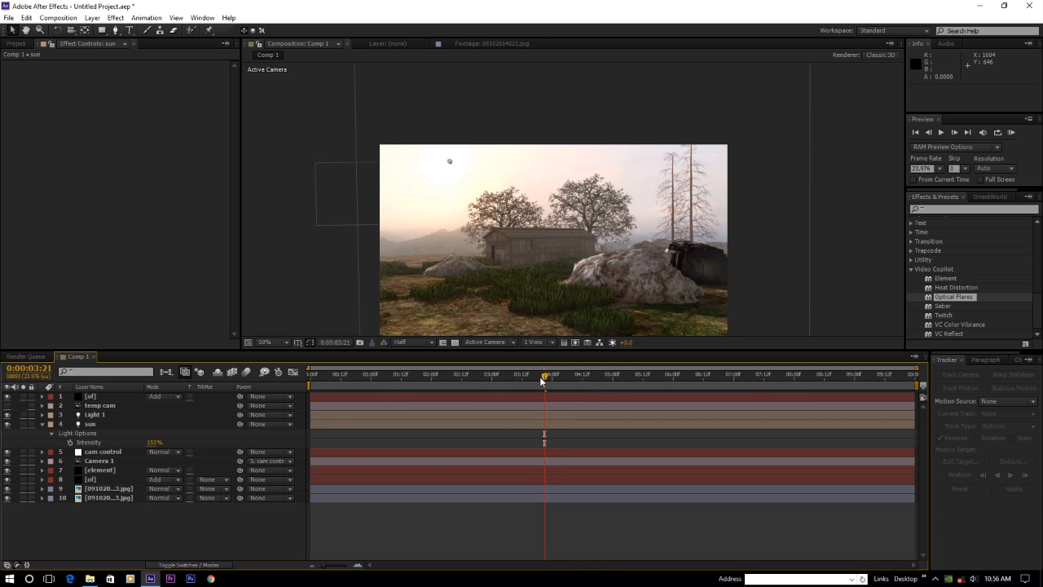
- RAM preview the whole composition to review the sun flare animation, and stop at 0:00:06:05
{"action": "left_click_drag", "start_coordinate": [542, 377], "coordinate": [317, 378]}
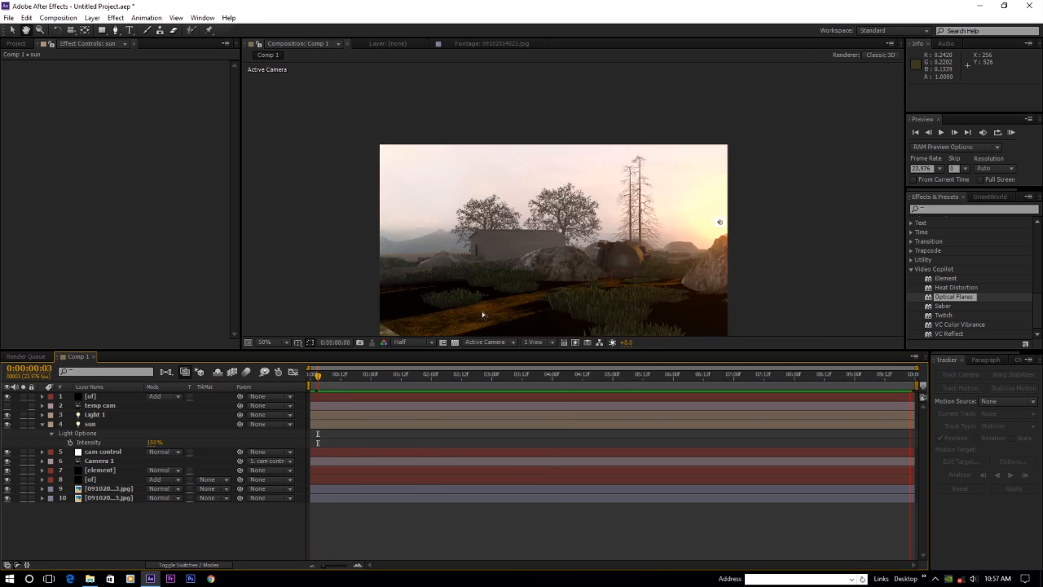
{"action": "key", "text": "KP_0"}
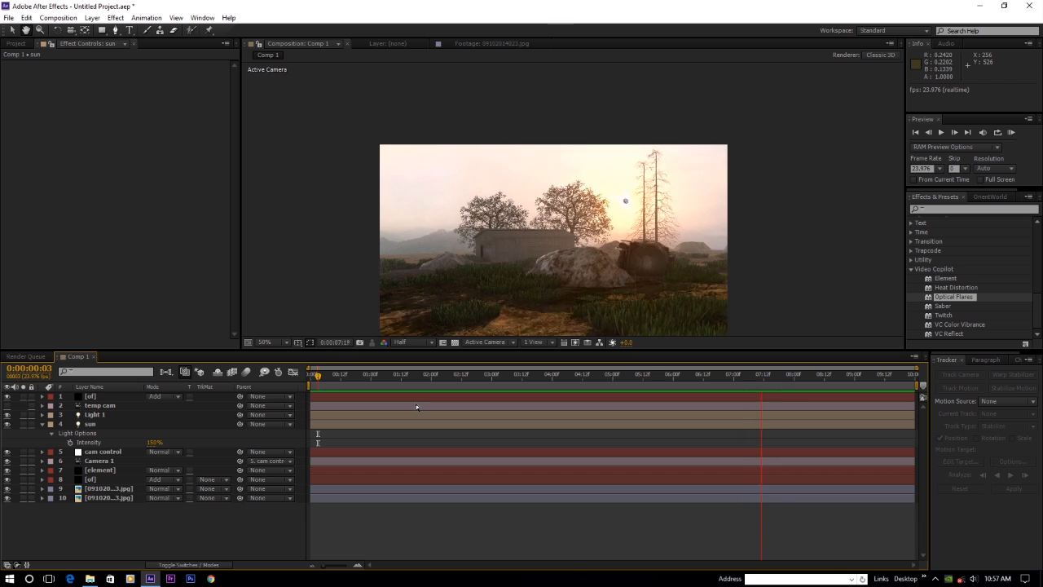
{"action": "key", "text": "space"}
{"action": "left_click_drag", "start_coordinate": [823, 386], "coordinate": [686, 377]}
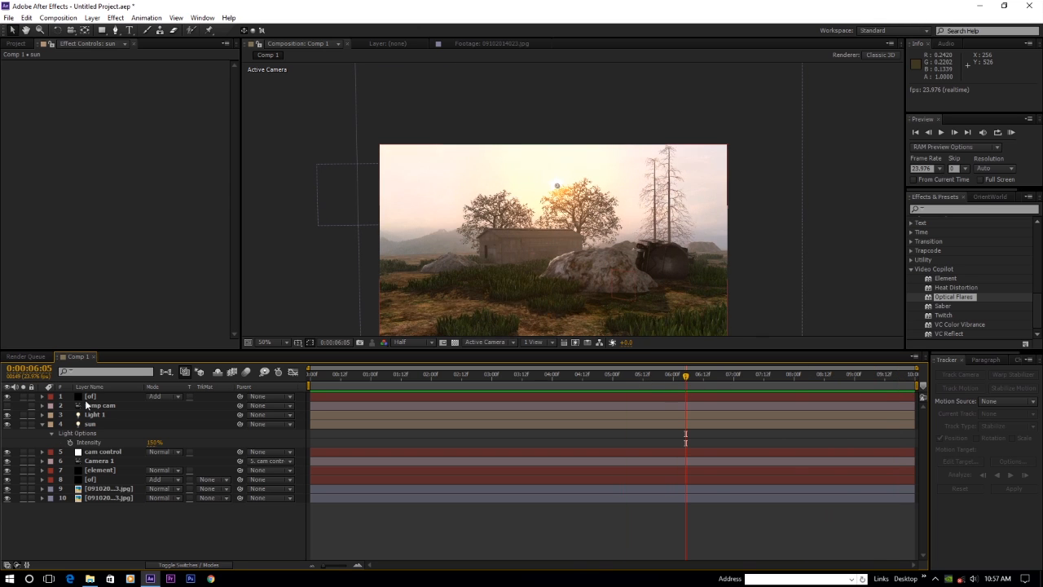
- Pre-compose all ten layers of Comp 1 into Pre-comp 1, moving all attributes into the new composition
{"action": "left_click", "coordinate": [41, 424]}
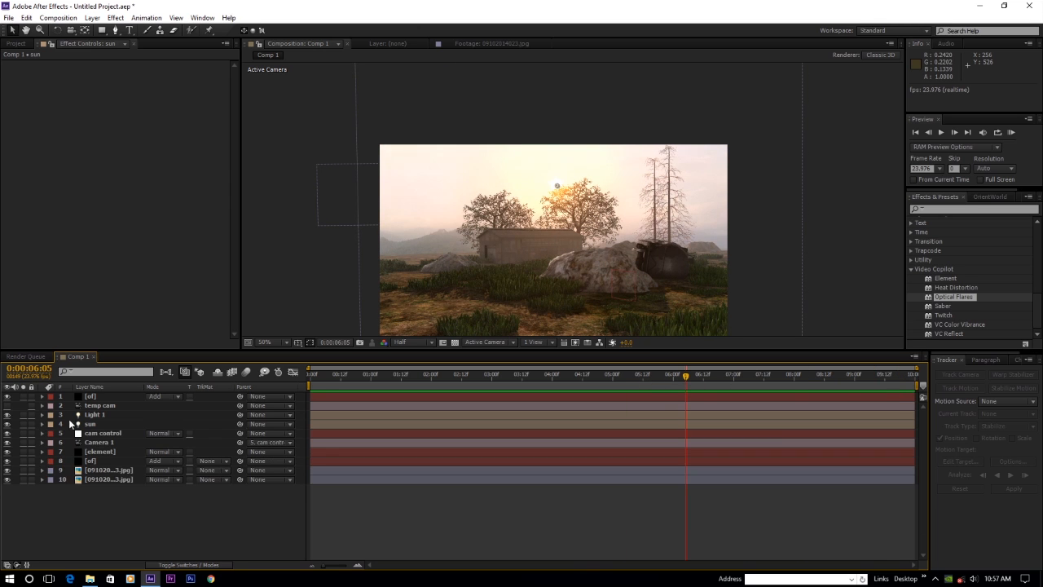
{"action": "left_click_drag", "start_coordinate": [107, 496], "coordinate": [82, 394]}
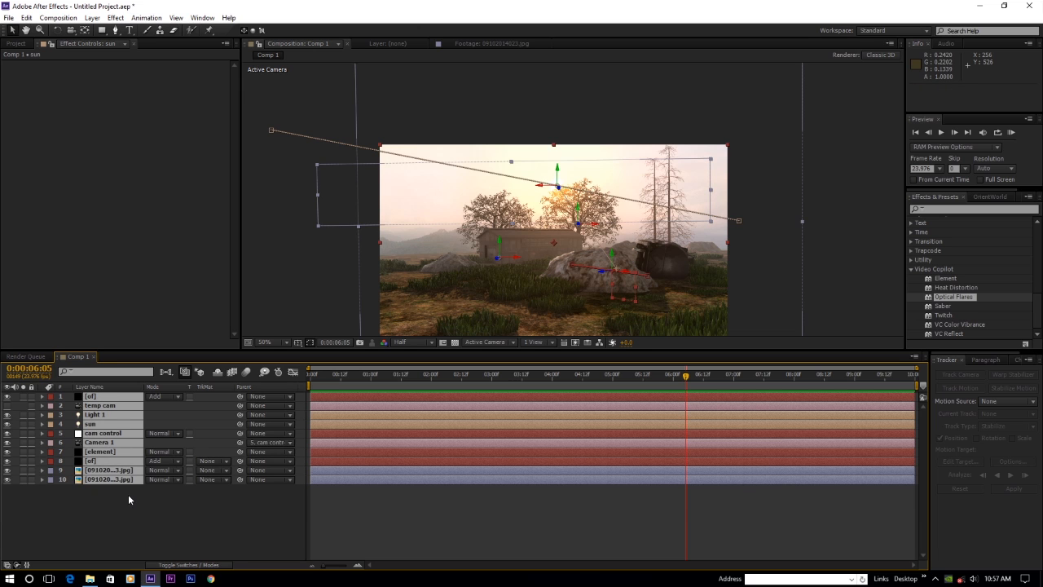
{"action": "key", "text": "ctrl+shift+c"}
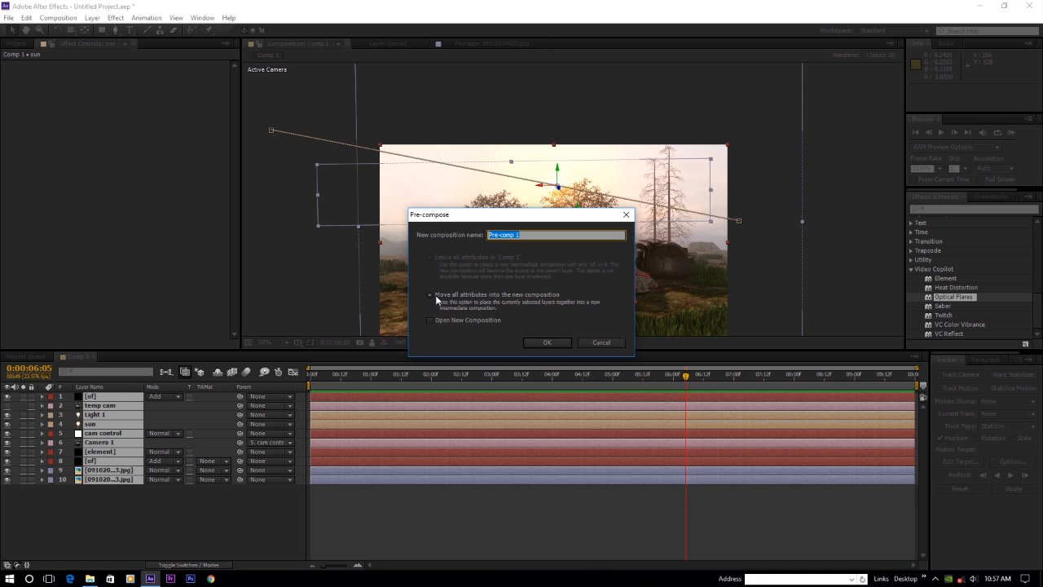
{"action": "left_click", "coordinate": [547, 342]}
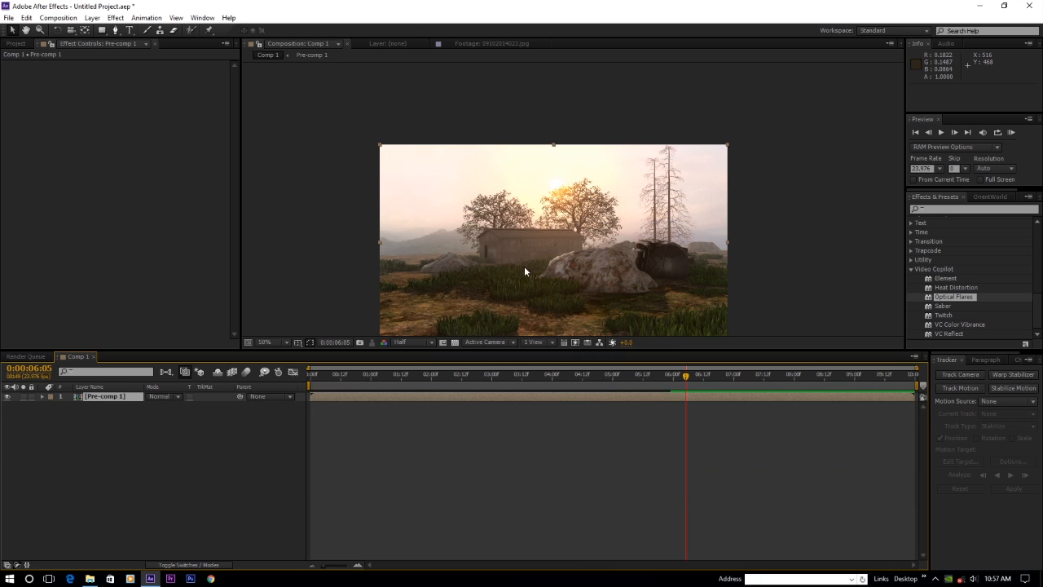
- Create a new adjustment layer above Pre-comp 1
{"action": "scroll", "coordinate": [525, 265], "scroll_direction": "down", "scroll_amount": 2}
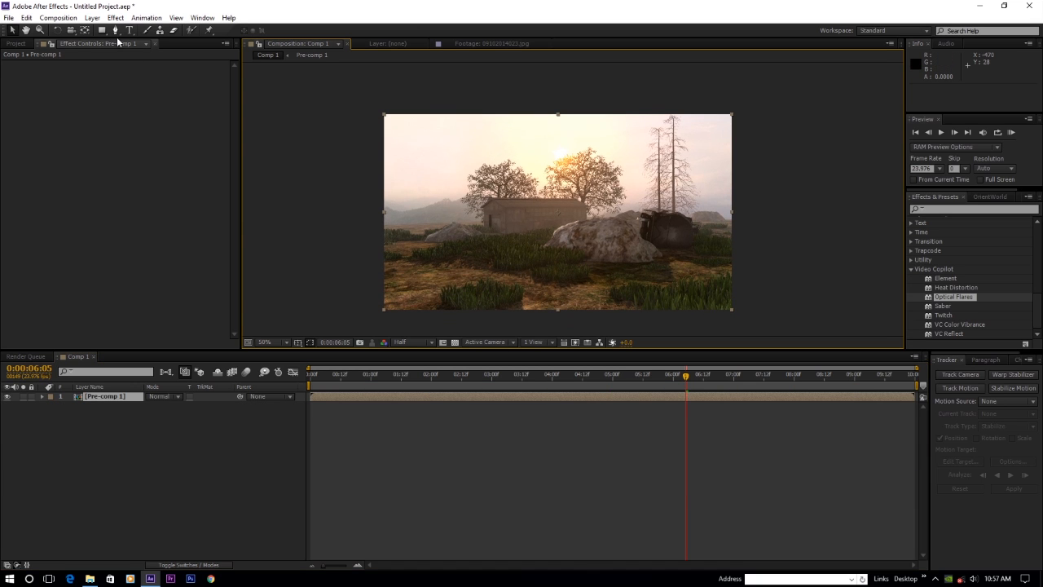
{"action": "left_click", "coordinate": [98, 19]}
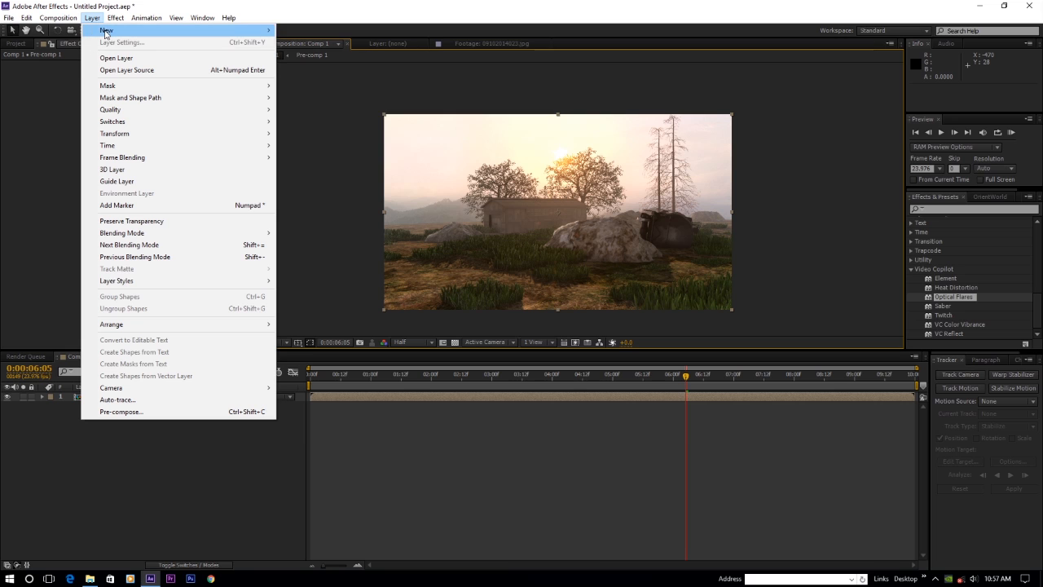
{"action": "mouse_move", "coordinate": [105, 32]}
{"action": "left_click", "coordinate": [315, 102]}
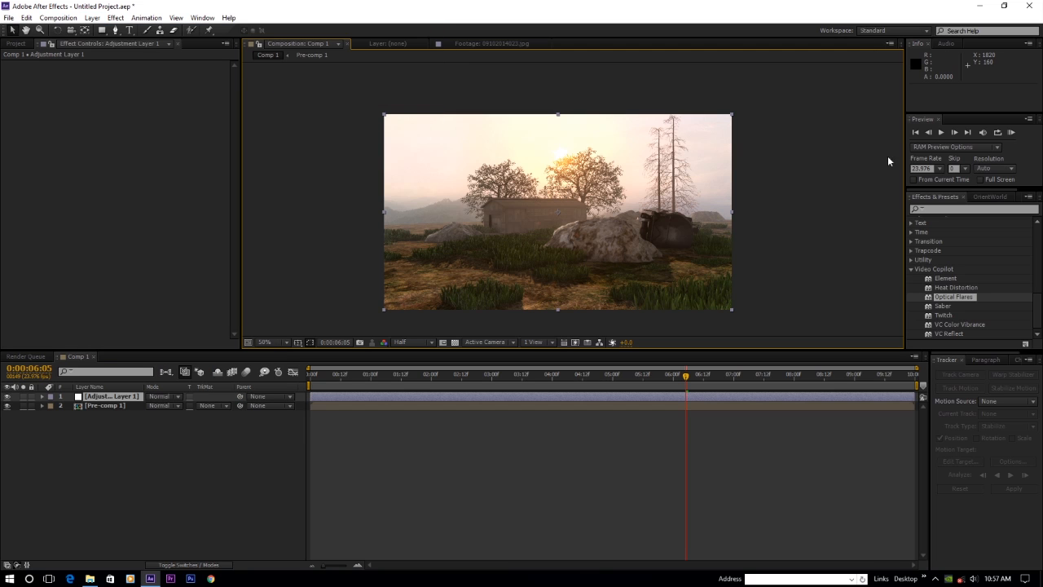
- Browse the animation presets to the Aspect Ratio folder within the Video Copilot presets
{"action": "left_click", "coordinate": [956, 210]}
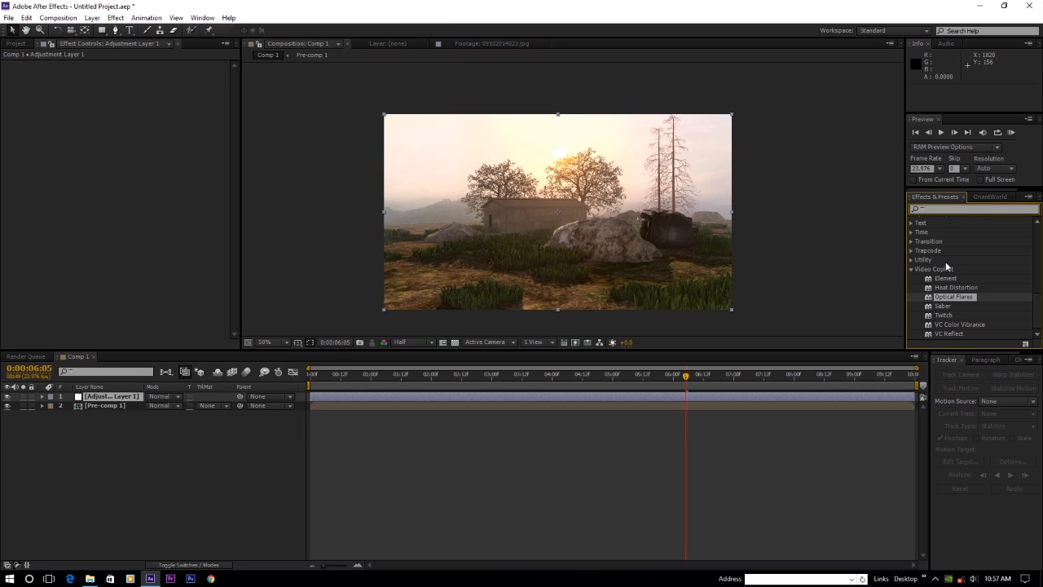
{"action": "scroll", "coordinate": [945, 261], "scroll_direction": "up", "scroll_amount": 4}
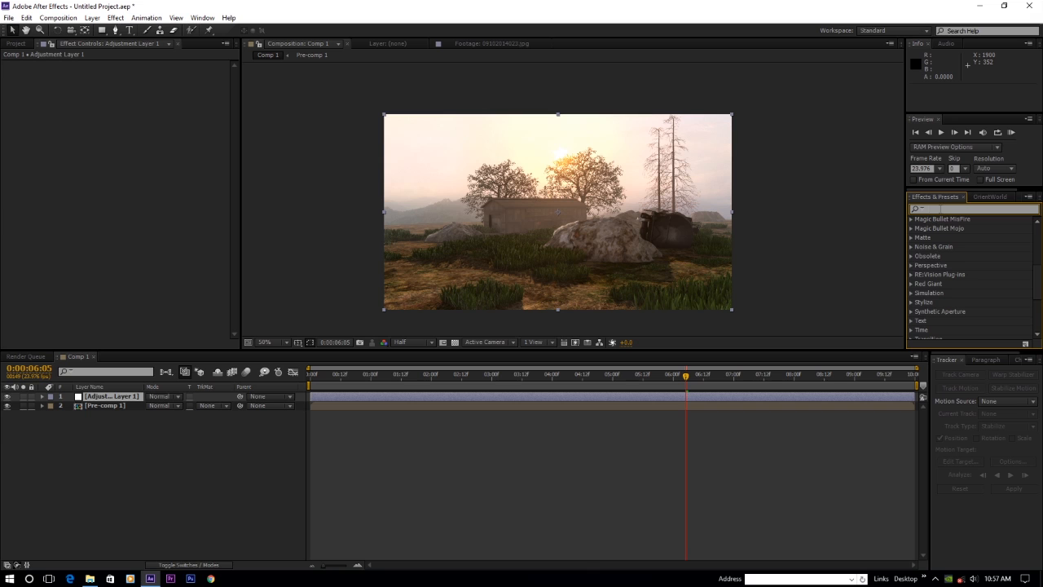
{"action": "scroll", "coordinate": [941, 257], "scroll_direction": "up", "scroll_amount": 5}
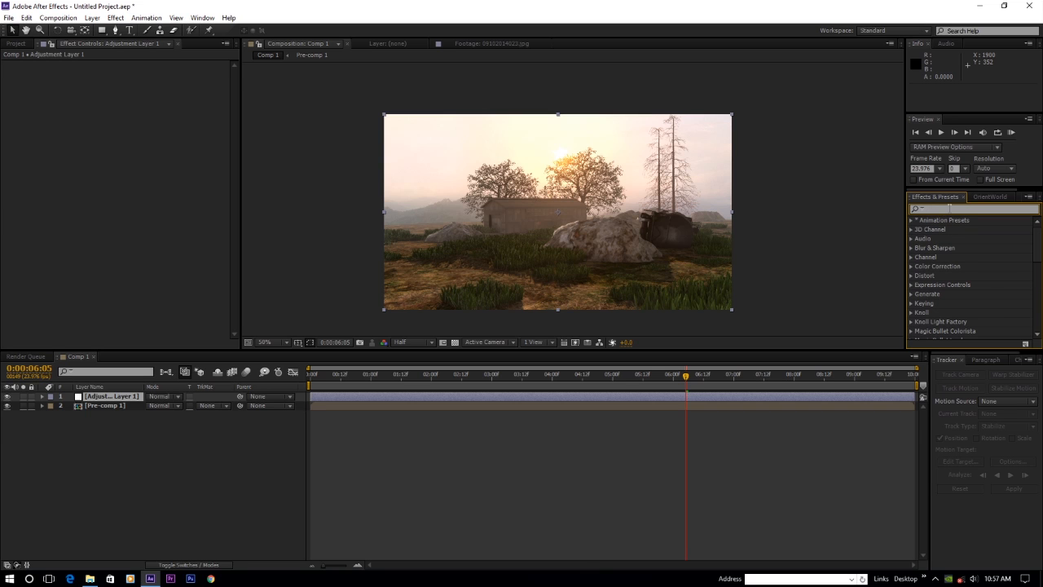
{"action": "left_click", "coordinate": [911, 220]}
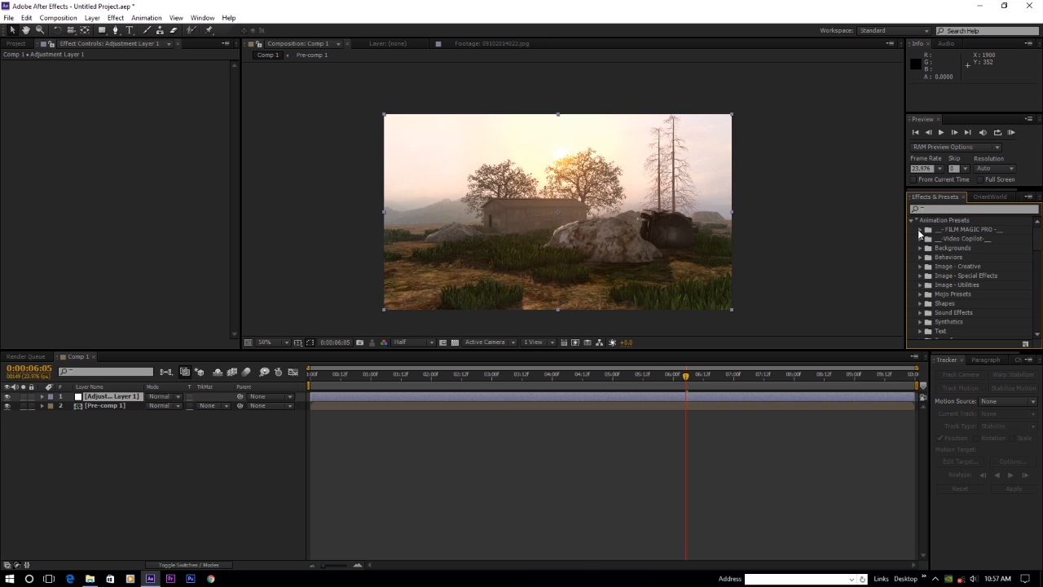
{"action": "left_click", "coordinate": [918, 229]}
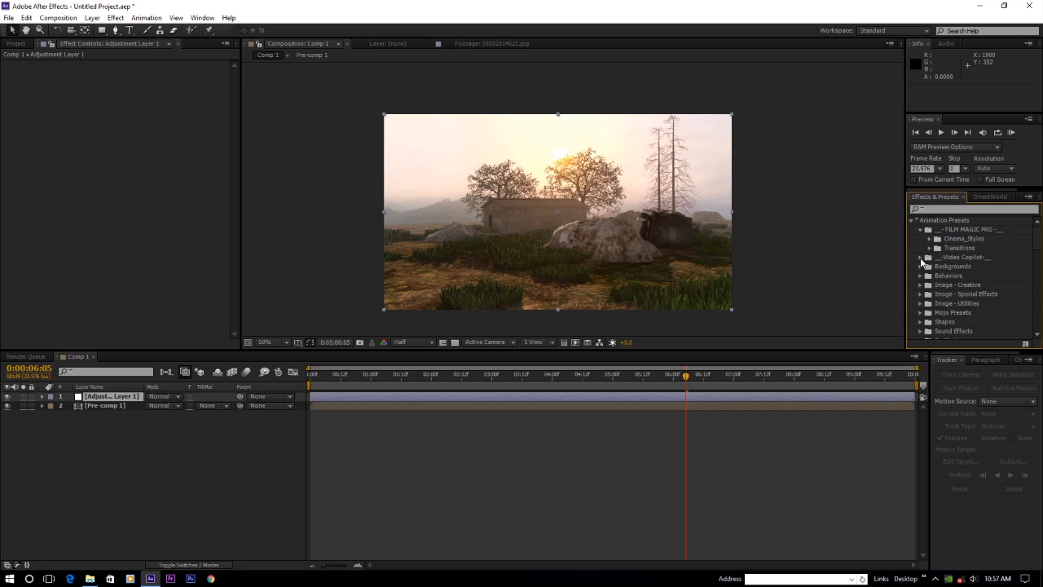
{"action": "left_click", "coordinate": [920, 259]}
{"action": "scroll", "coordinate": [955, 247], "scroll_direction": "down", "scroll_amount": 1}
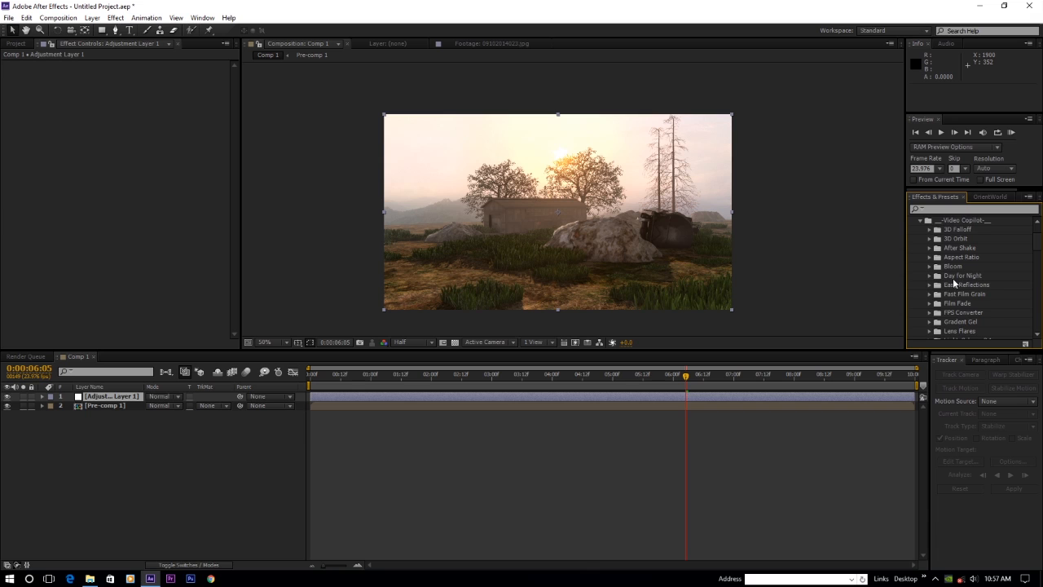
{"action": "scroll", "coordinate": [952, 278], "scroll_direction": "down", "scroll_amount": 1}
{"action": "scroll", "coordinate": [961, 293], "scroll_direction": "down", "scroll_amount": 1}
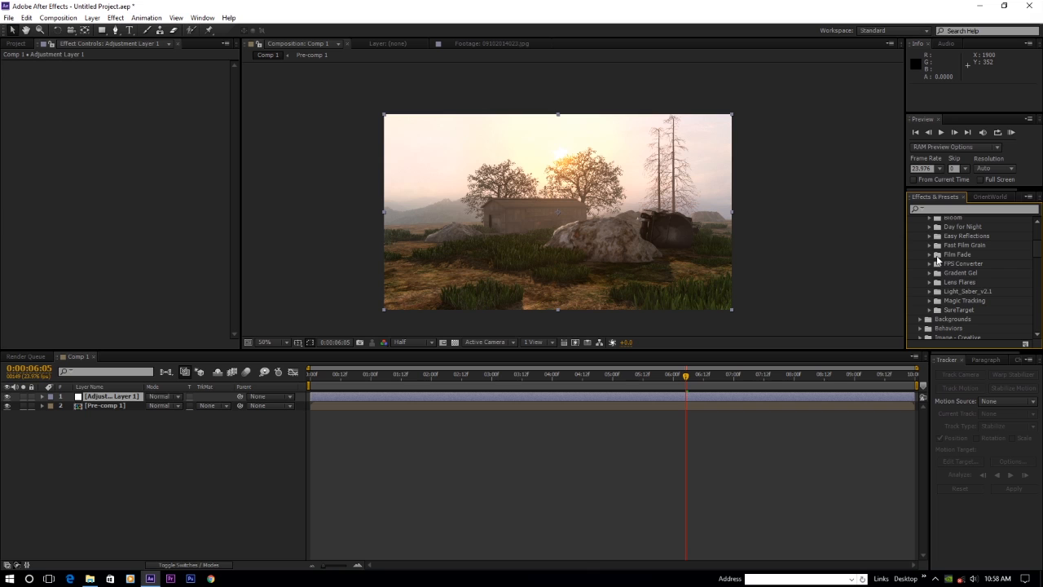
{"action": "scroll", "coordinate": [943, 257], "scroll_direction": "up", "scroll_amount": 1}
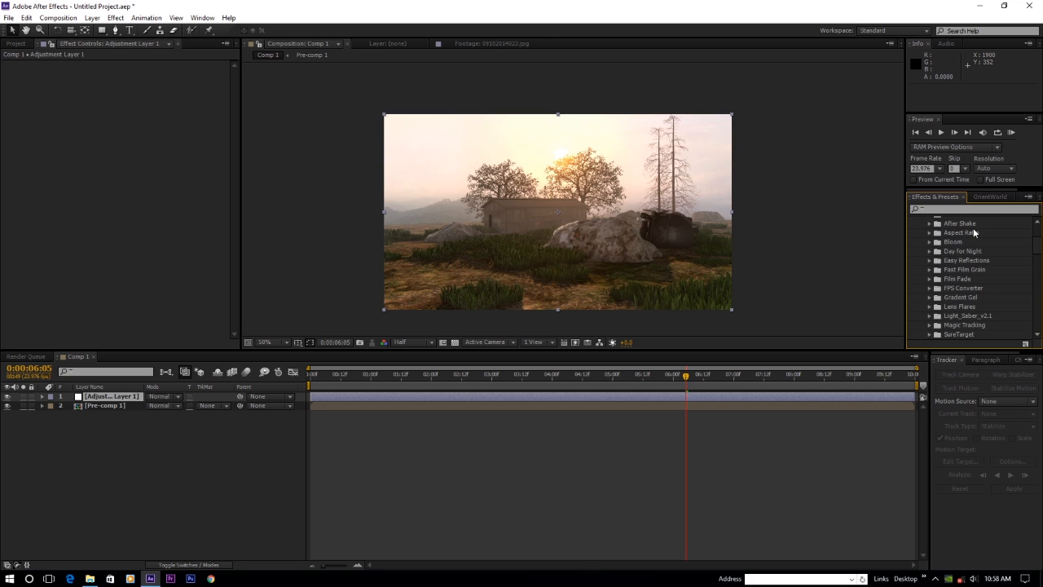
- Apply the 1.85 Aspect Ratio preset to the adjustment layer and set its Aspect Ratio slider to 2.5
{"action": "left_click", "coordinate": [929, 233]}
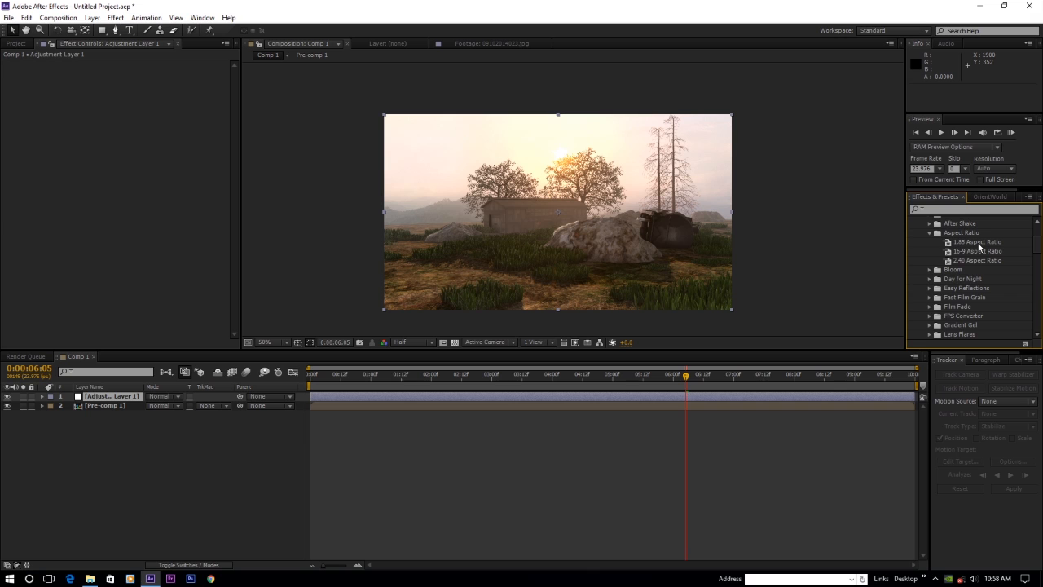
{"action": "left_click", "coordinate": [979, 243]}
{"action": "double_click", "coordinate": [978, 242]}
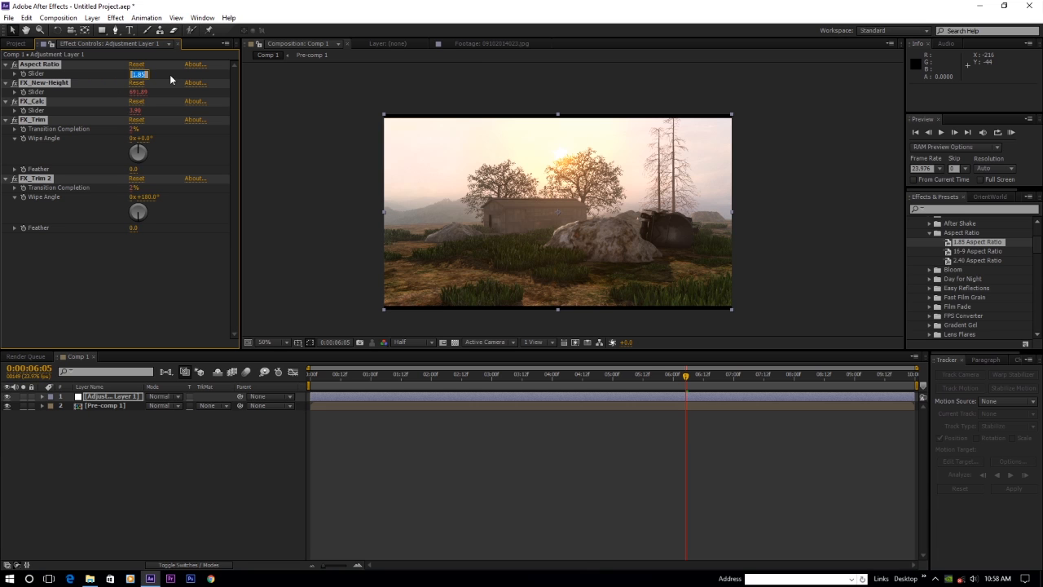
{"action": "type", "text": "2.5"}
{"action": "key", "text": "Return"}
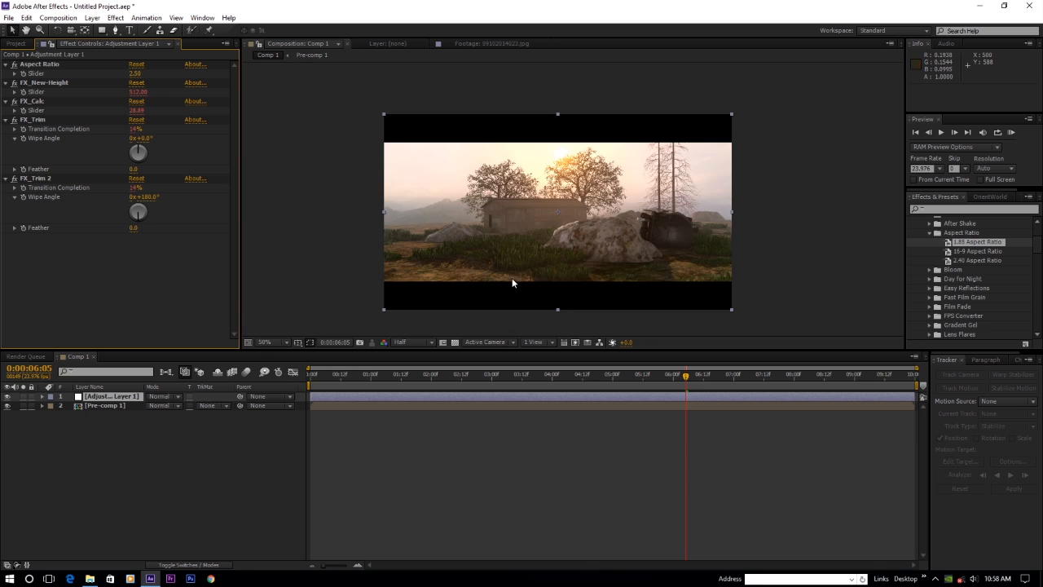
- Preview the widescreen framing by scrubbing Comp 1 to the end and back, inspecting the scene closely at the last frame
{"action": "left_click_drag", "start_coordinate": [460, 375], "coordinate": [912, 395]}
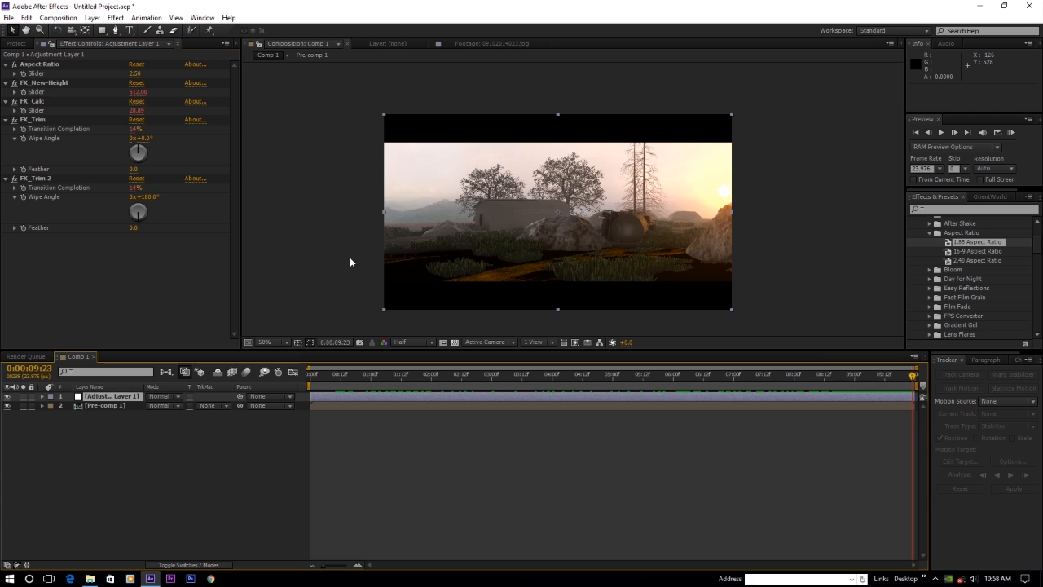
{"action": "left_click_drag", "start_coordinate": [431, 304], "coordinate": [522, 251]}
{"action": "key", "text": "period"}
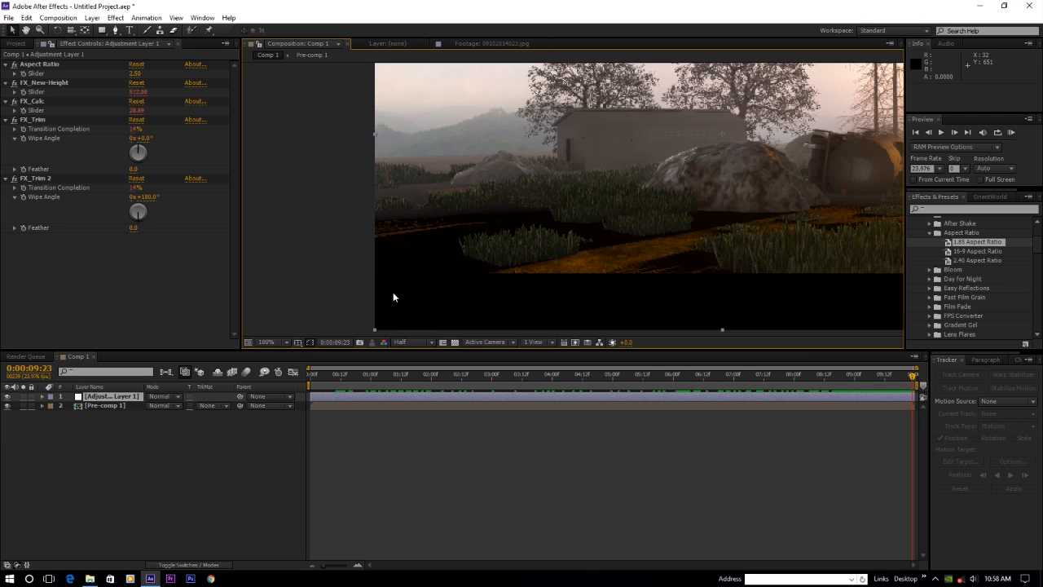
{"action": "key", "text": "comma"}
{"action": "left_click_drag", "start_coordinate": [667, 201], "coordinate": [627, 250]}
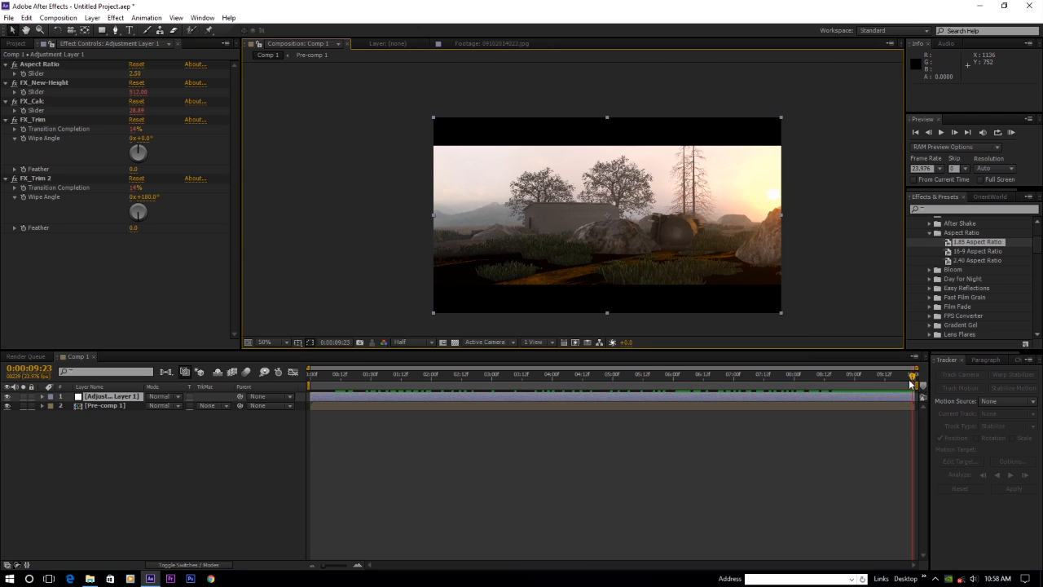
{"action": "left_click_drag", "start_coordinate": [910, 384], "coordinate": [478, 374]}
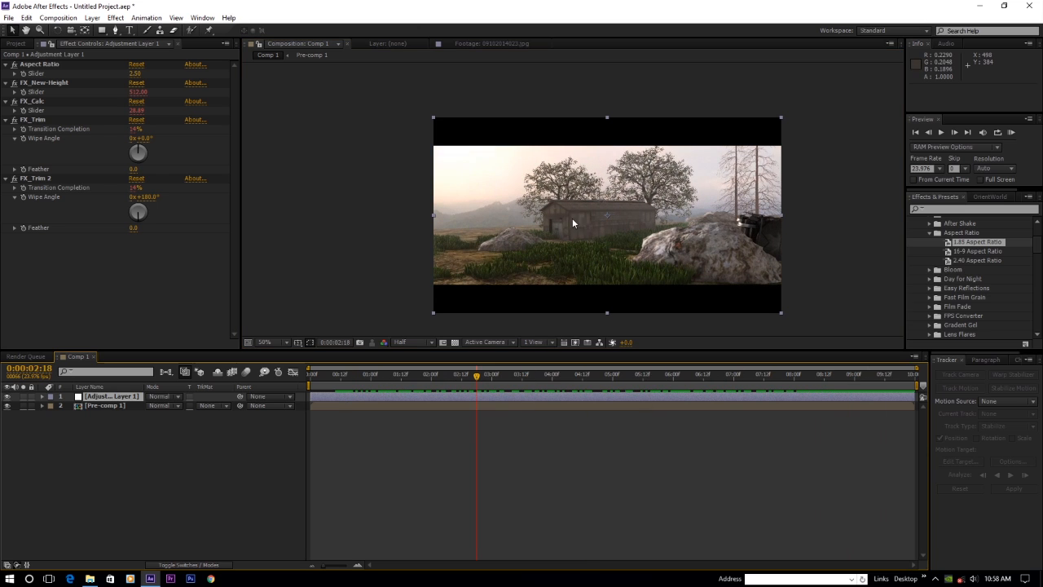
{"action": "scroll", "coordinate": [578, 220], "scroll_direction": "down", "scroll_amount": 2}
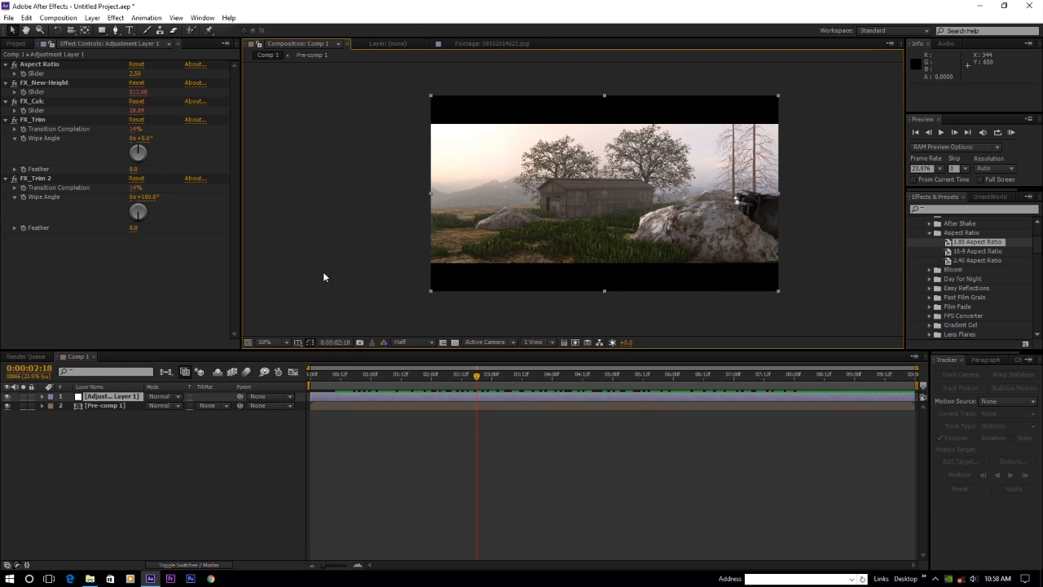
- Create a second adjustment layer and place it between the Aspect Ratio adjustment layer and Pre-comp 1
{"action": "left_click", "coordinate": [102, 405]}
{"action": "left_click", "coordinate": [102, 396]}
{"action": "left_click", "coordinate": [92, 17]}
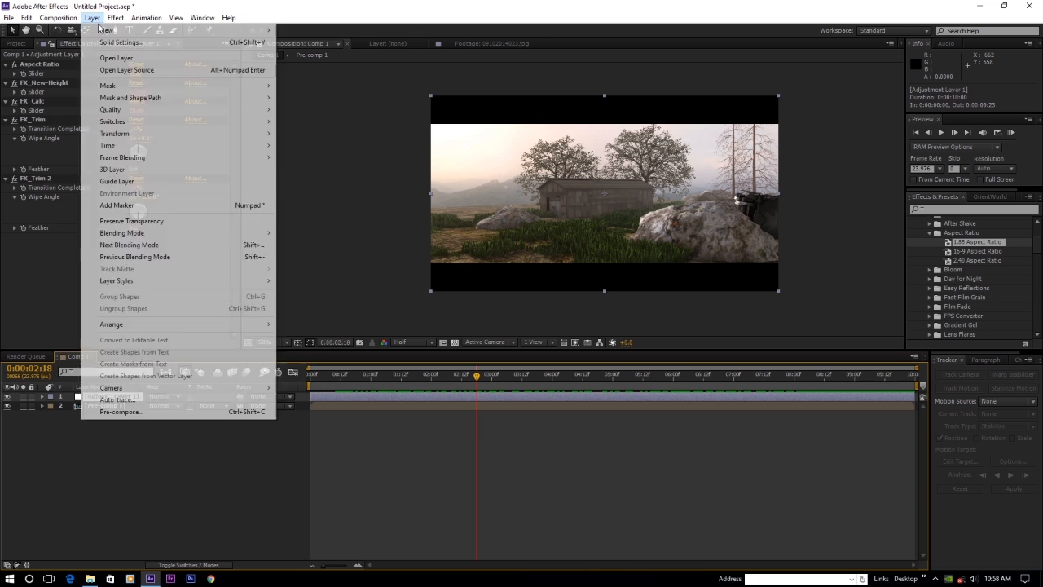
{"action": "mouse_move", "coordinate": [104, 27]}
{"action": "left_click", "coordinate": [318, 102]}
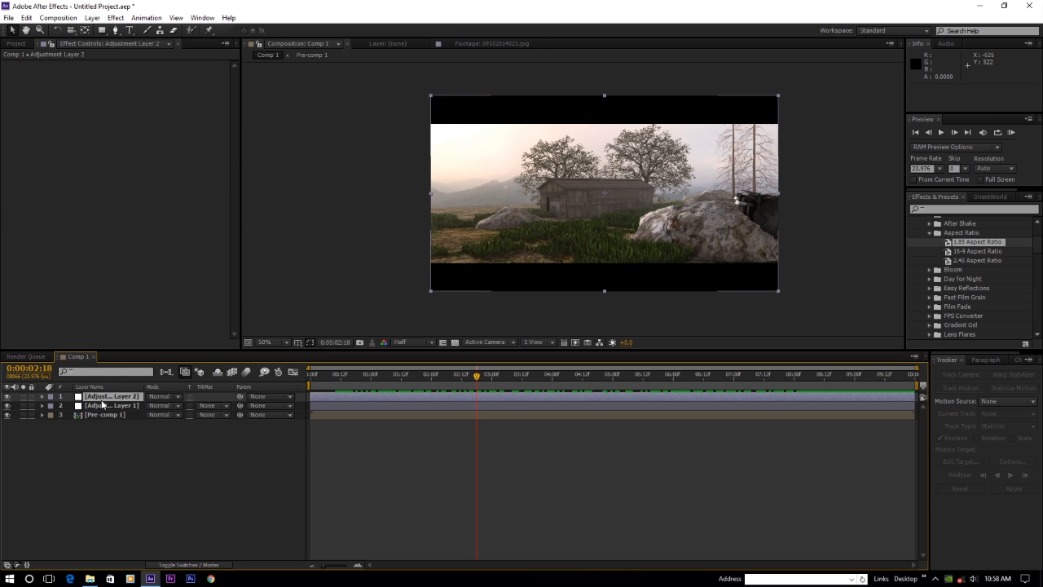
{"action": "left_click_drag", "start_coordinate": [104, 397], "coordinate": [104, 409]}
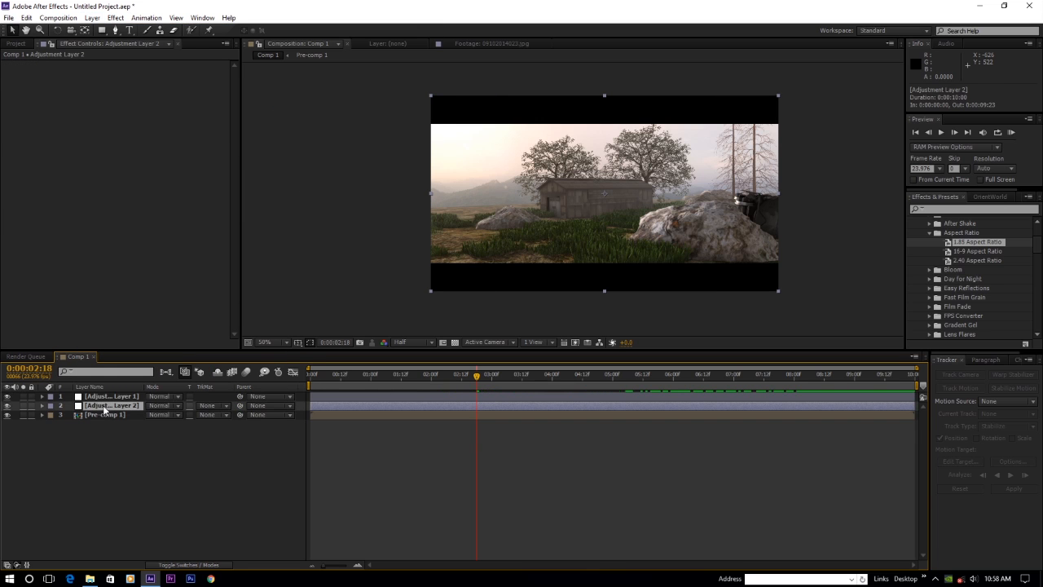
- Apply the Tint and Curves color correction effects to Adjustment Layer 2
{"action": "left_click", "coordinate": [115, 17]}
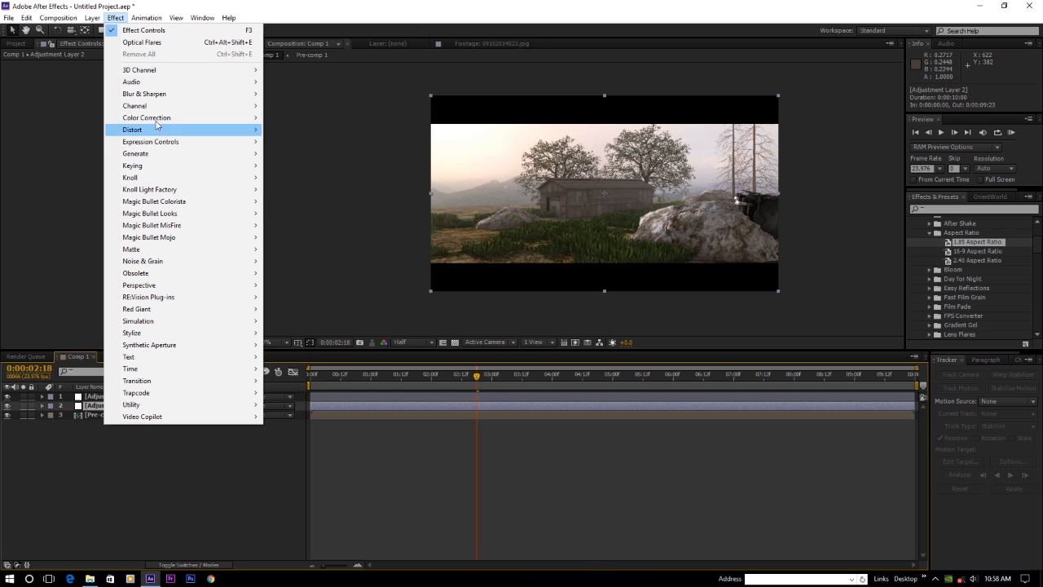
{"action": "mouse_move", "coordinate": [163, 117]}
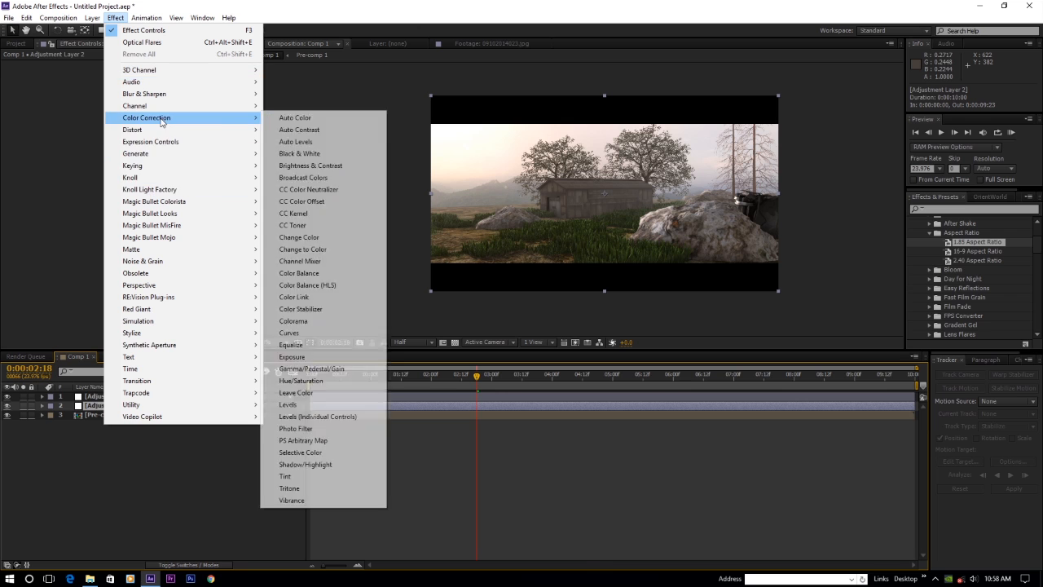
{"action": "left_click", "coordinate": [287, 477]}
{"action": "left_click", "coordinate": [115, 18]}
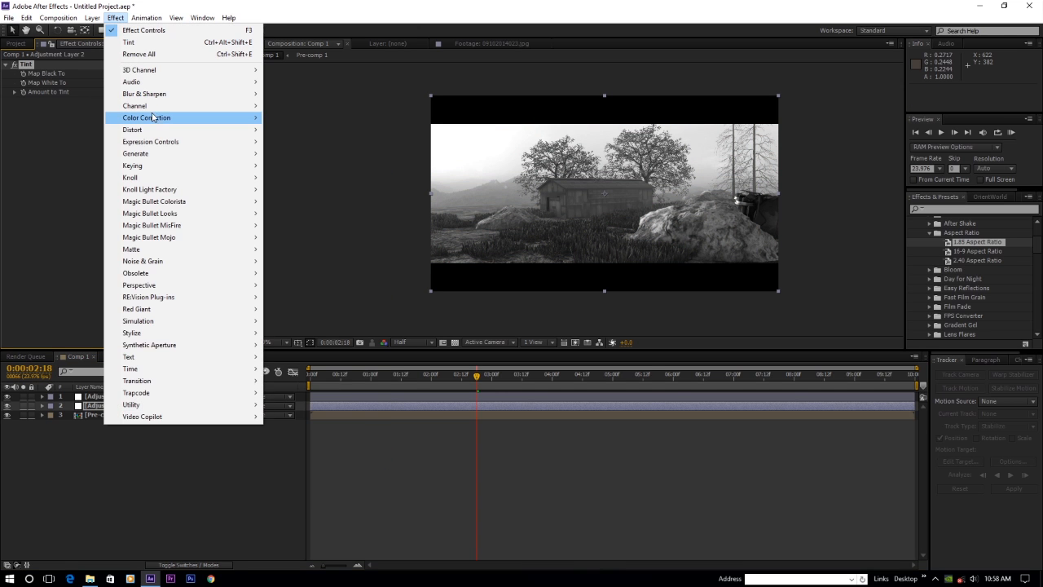
{"action": "mouse_move", "coordinate": [163, 117]}
{"action": "left_click", "coordinate": [47, 111]}
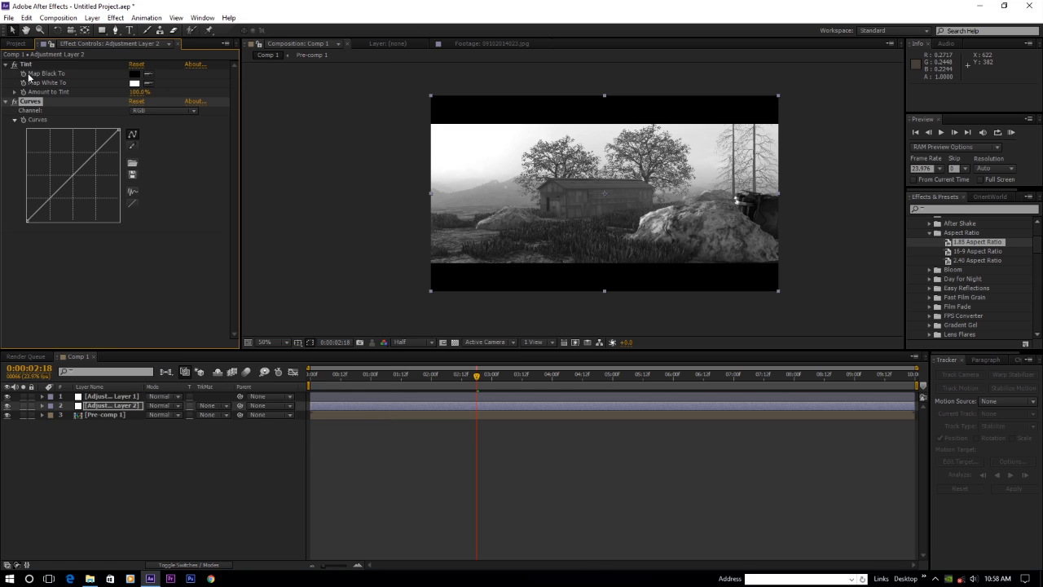
- Purge all memory to clear the cached preview frames
{"action": "left_click", "coordinate": [26, 17]}
{"action": "mouse_move", "coordinate": [66, 227]}
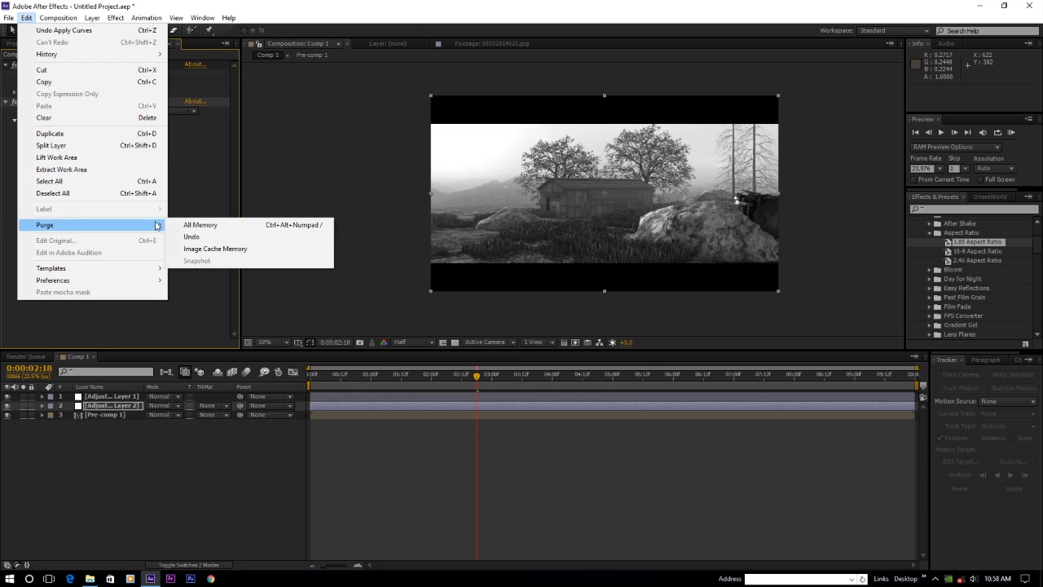
{"action": "left_click", "coordinate": [186, 228]}
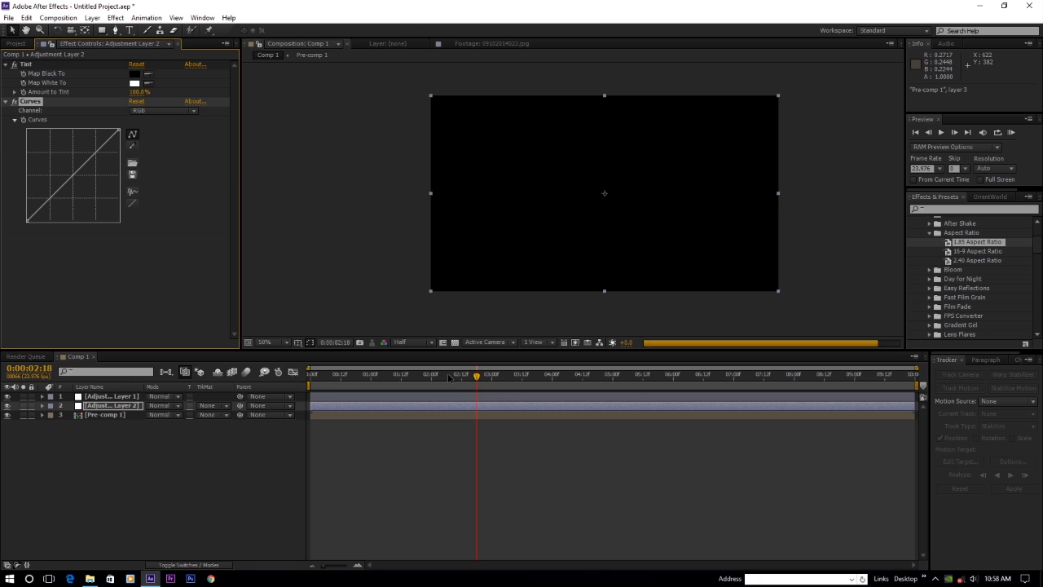
- Keyframe Amount to Tint at 67% on the last frame, 0:00:09:23, and at 16% on the first frame
{"action": "left_click_drag", "start_coordinate": [449, 377], "coordinate": [876, 385]}
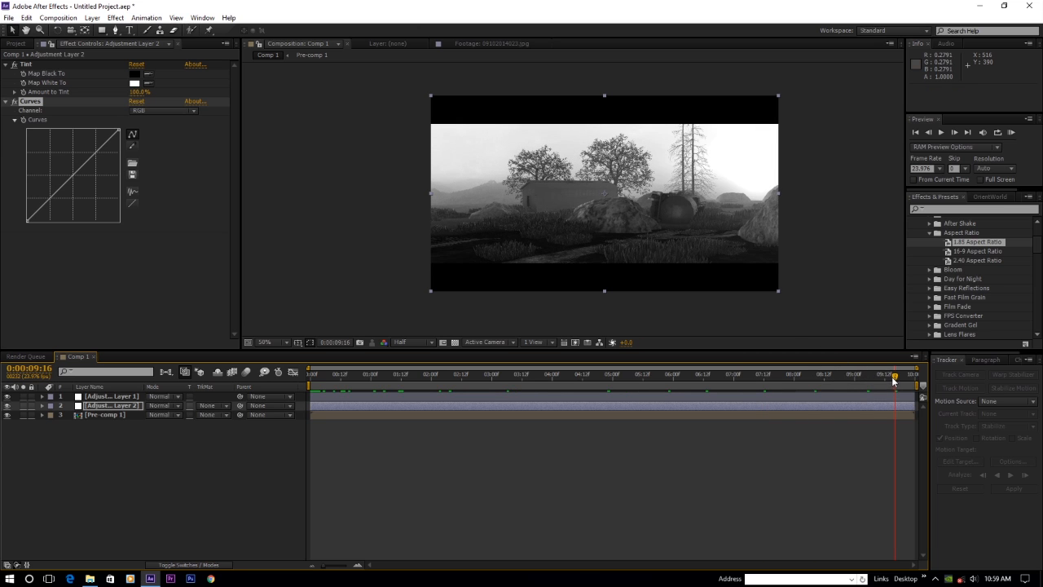
{"action": "mouse_move", "coordinate": [897, 380]}
{"action": "left_mouse_down"}
{"action": "mouse_move", "coordinate": [909, 381]}
{"action": "mouse_move", "coordinate": [791, 380]}
{"action": "mouse_move", "coordinate": [917, 380]}
{"action": "left_mouse_up"}
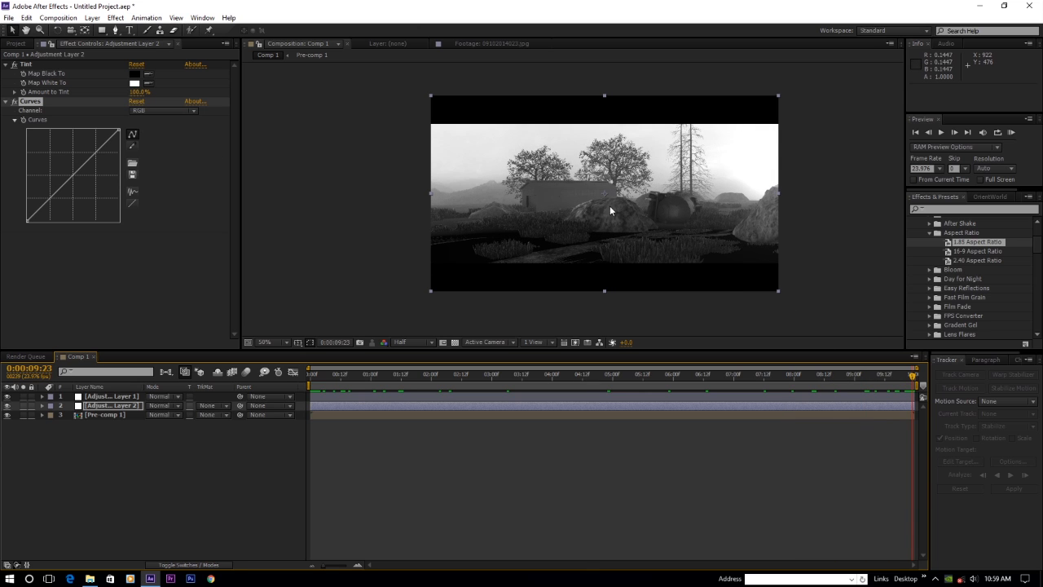
{"action": "left_click", "coordinate": [43, 95]}
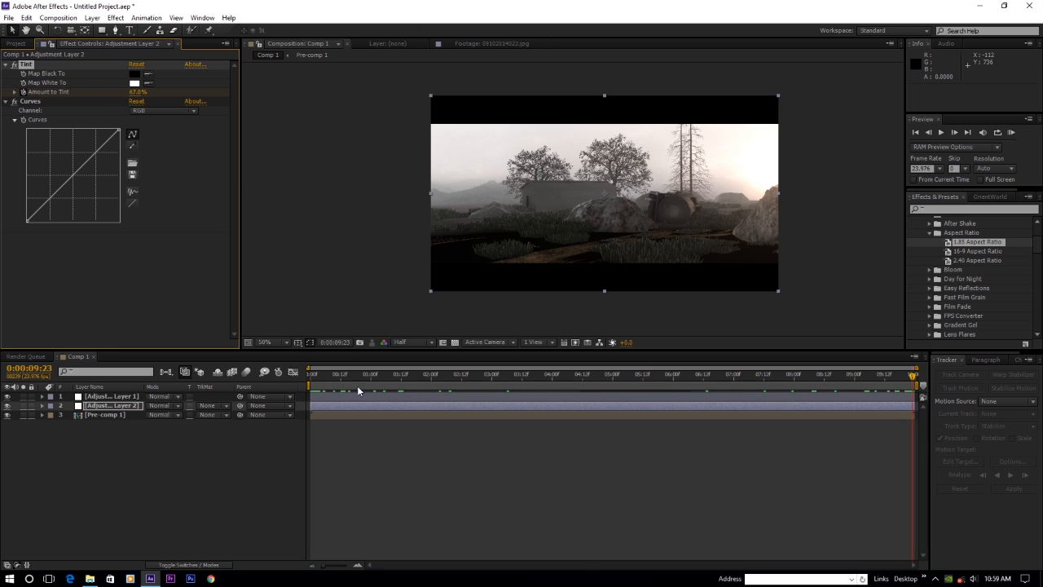
{"action": "left_click", "coordinate": [310, 377]}
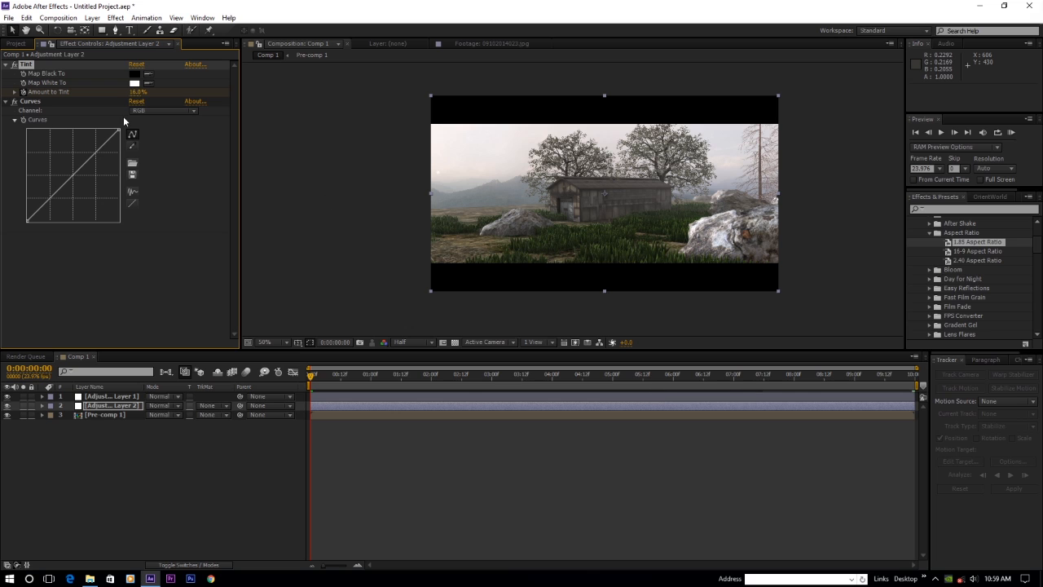
- Add a midpoint to the Red curve and raise the Blue curve's shadows and midtones slightly, checking the opening frames
{"action": "left_click", "coordinate": [143, 112]}
{"action": "left_click", "coordinate": [167, 134]}
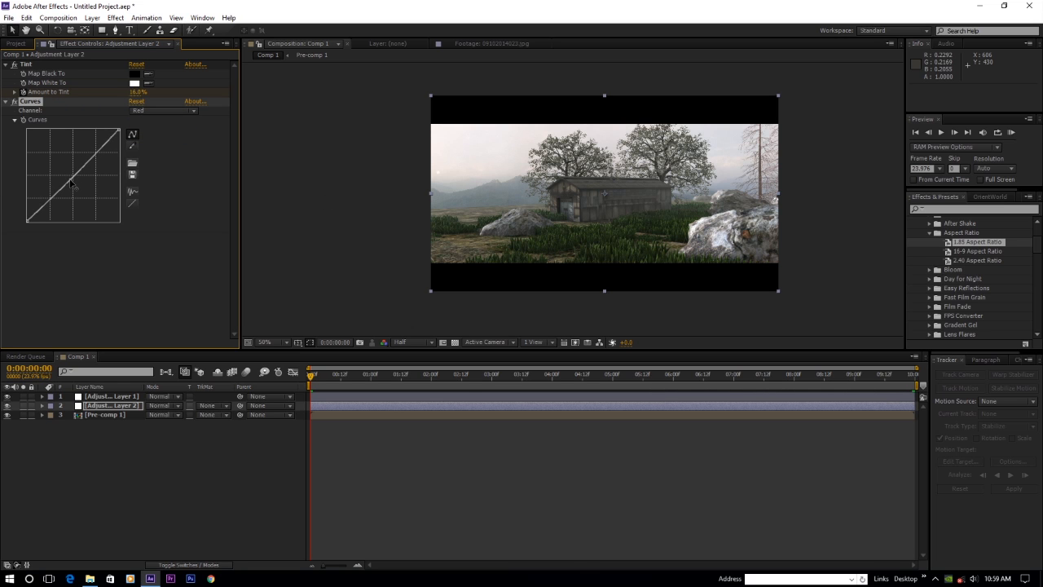
{"action": "left_click", "coordinate": [151, 112]}
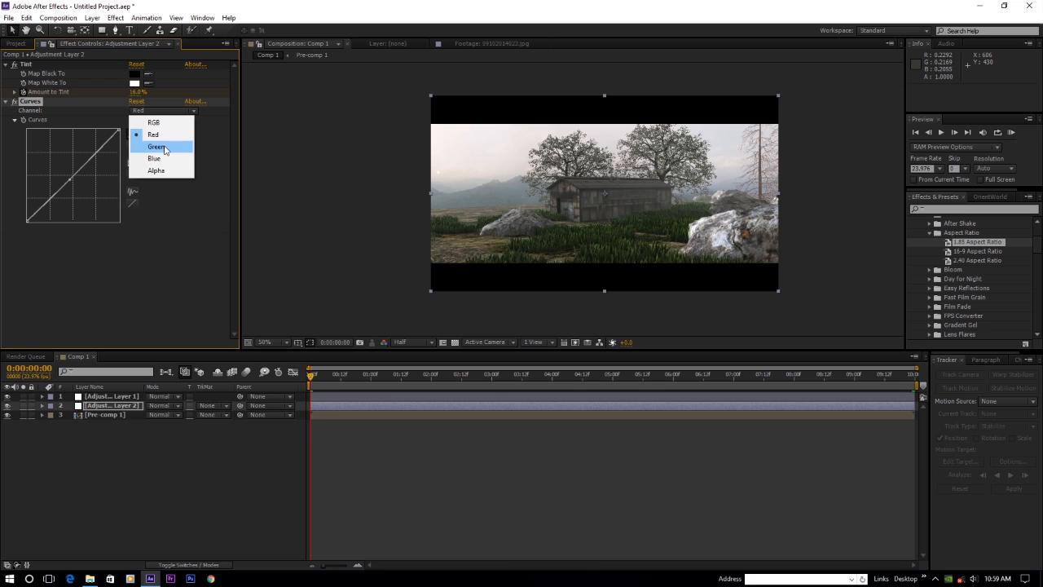
{"action": "left_click", "coordinate": [153, 158]}
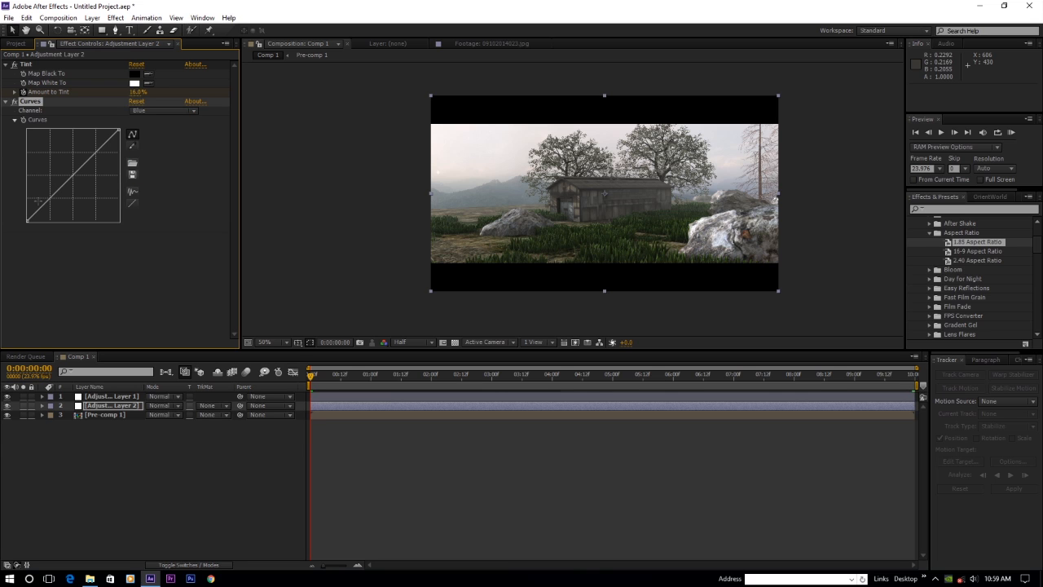
{"action": "left_click_drag", "start_coordinate": [49, 198], "coordinate": [67, 179]}
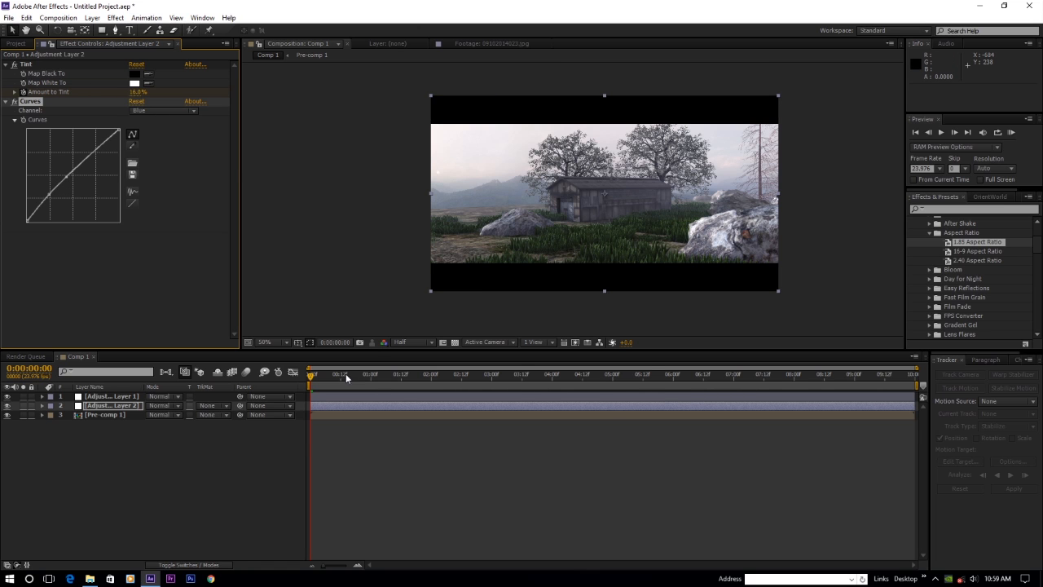
{"action": "left_click_drag", "start_coordinate": [346, 376], "coordinate": [312, 375]}
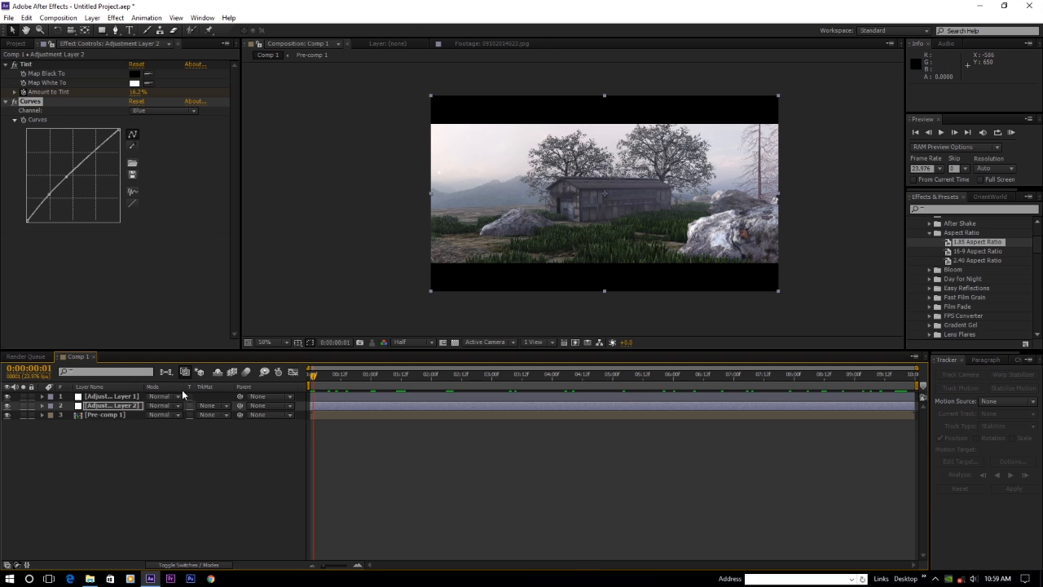
- Create a third adjustment layer and place it directly beneath Adjustment Layer 1
{"action": "left_click", "coordinate": [95, 17]}
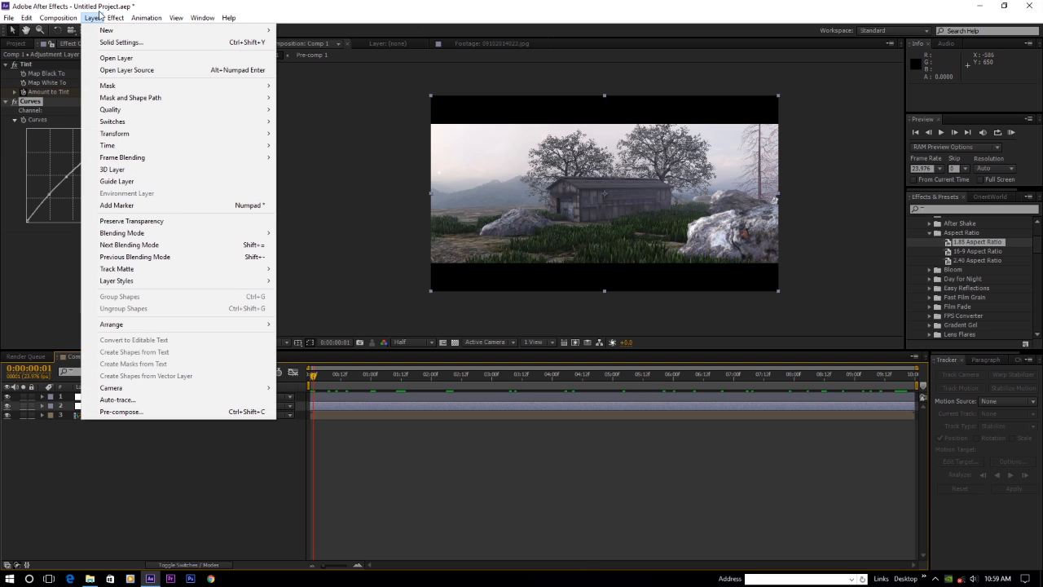
{"action": "mouse_move", "coordinate": [124, 32]}
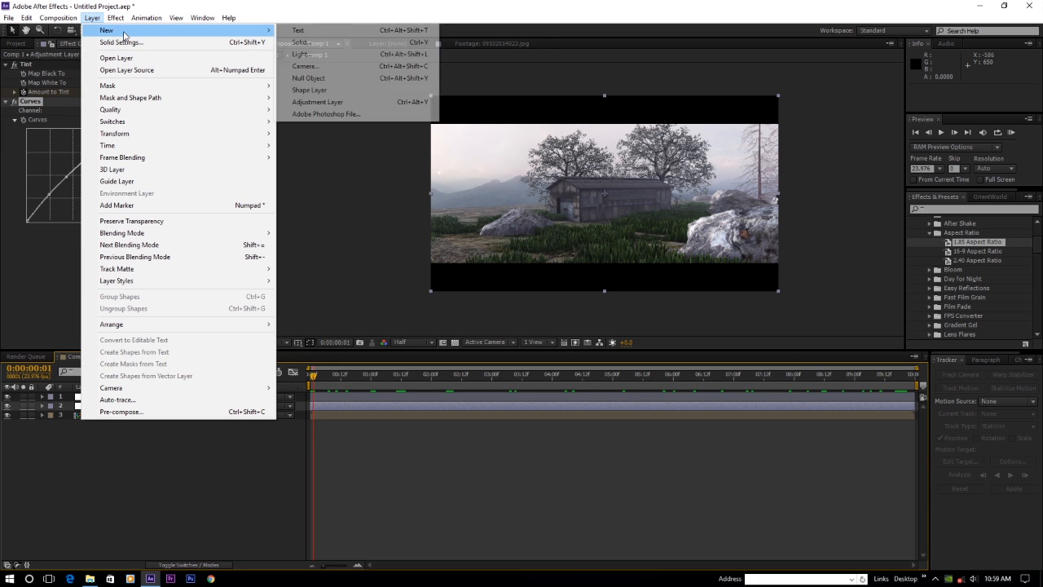
{"action": "left_click", "coordinate": [325, 105]}
{"action": "left_click_drag", "start_coordinate": [109, 396], "coordinate": [108, 413]}
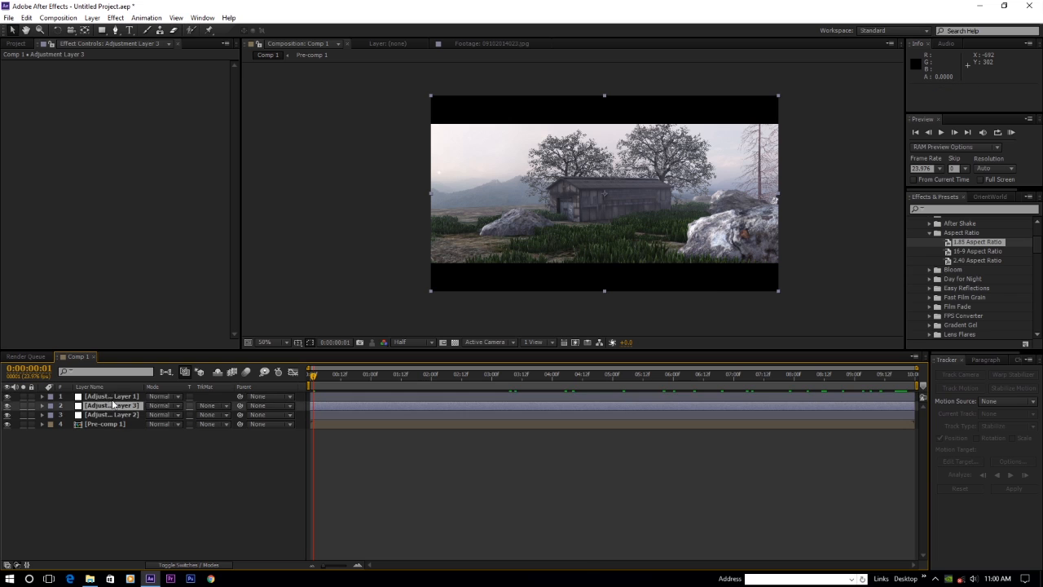
- Apply Magic Bullet Mojo to Adjustment Layer 3, with Warm It at 19.88 and Mojo at 22.77
{"action": "left_click", "coordinate": [118, 23]}
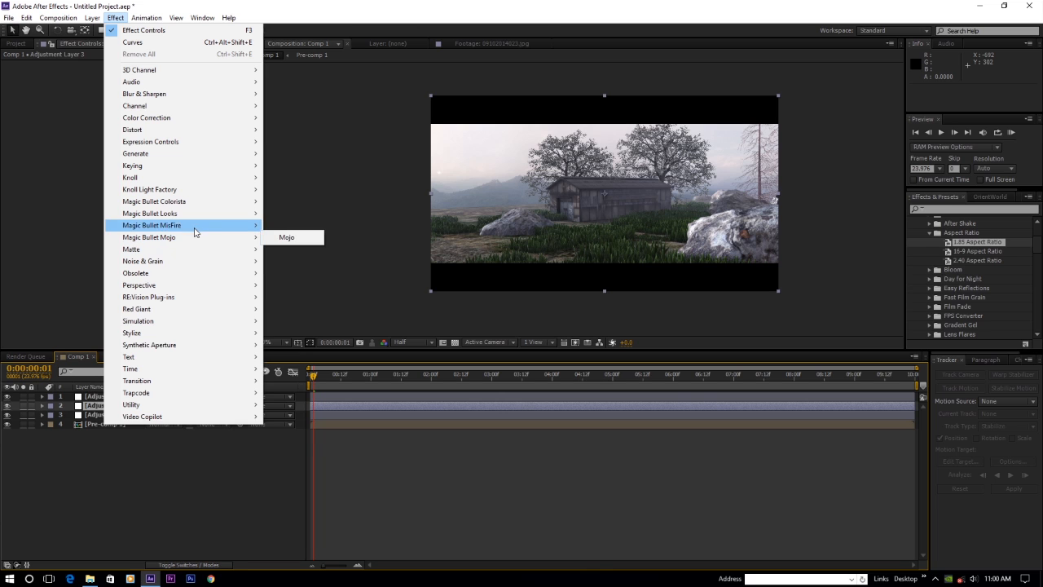
{"action": "left_click", "coordinate": [291, 238]}
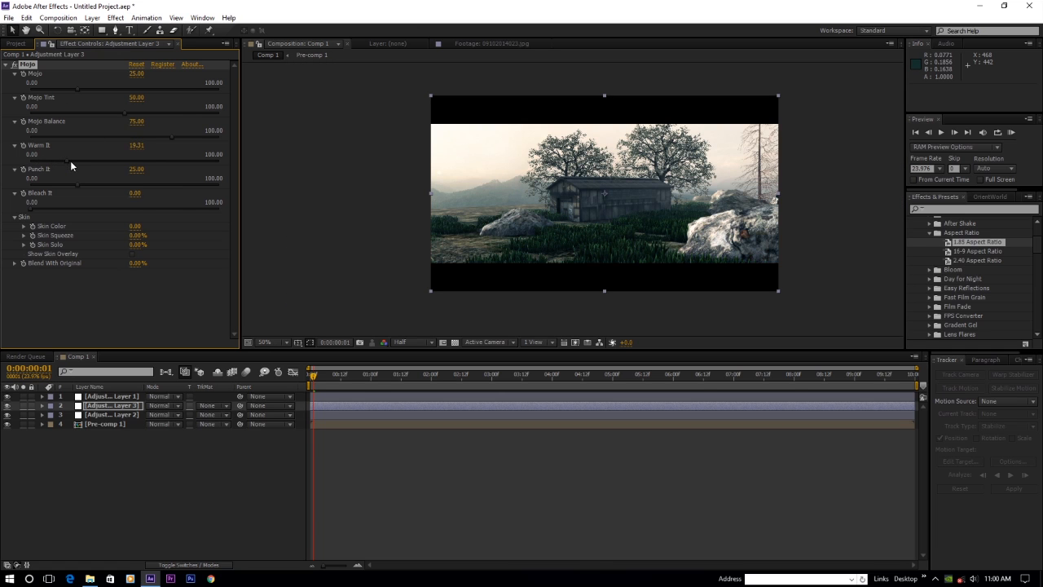
{"action": "left_click", "coordinate": [67, 160]}
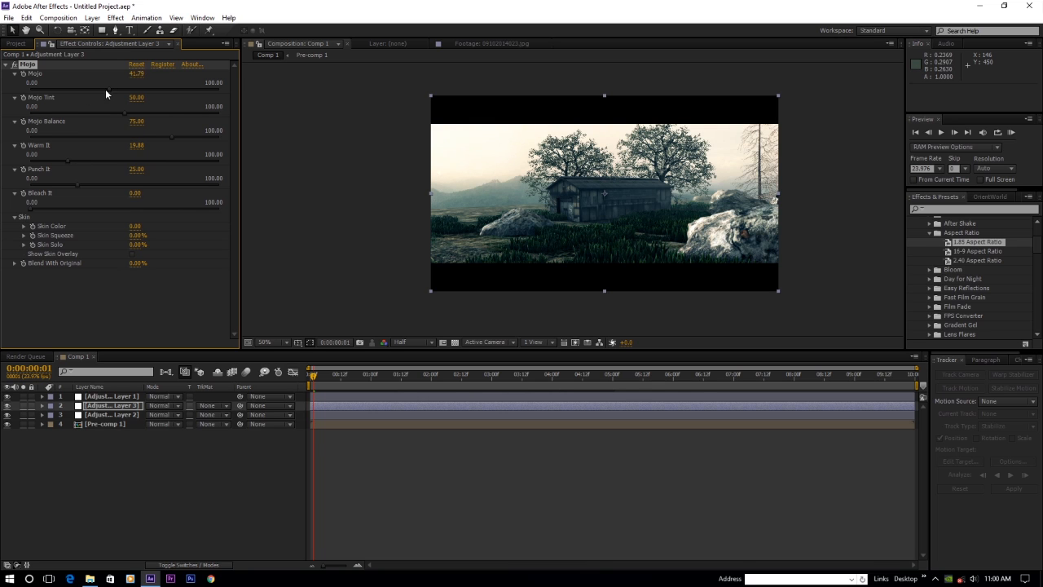
{"action": "mouse_move", "coordinate": [82, 88]}
{"action": "left_mouse_down"}
{"action": "mouse_move", "coordinate": [64, 89]}
{"action": "mouse_move", "coordinate": [73, 89]}
{"action": "left_mouse_up"}
{"action": "scroll", "coordinate": [594, 198], "scroll_direction": "up", "scroll_amount": 2}
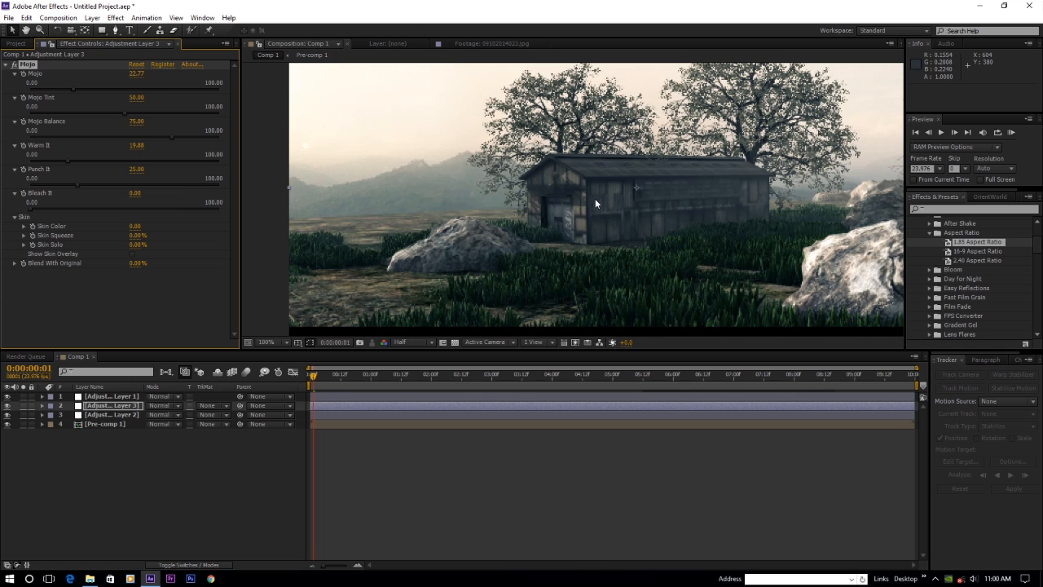
- Enable keyframing for Mojo's Warm It on the last frame, 0:00:09:23, and set it to 51.59
{"action": "left_click_drag", "start_coordinate": [518, 377], "coordinate": [924, 381]}
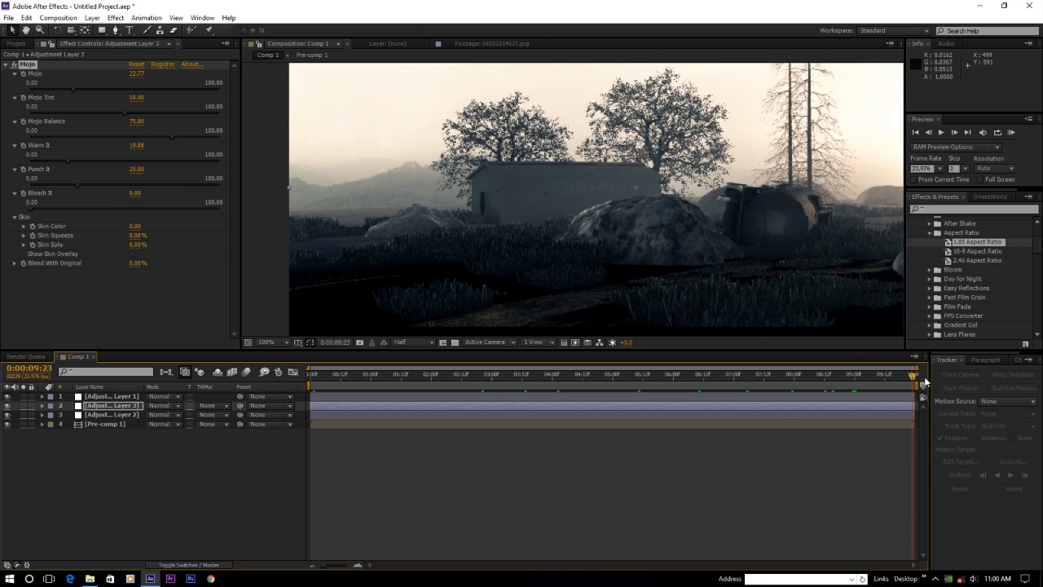
{"action": "scroll", "coordinate": [754, 192], "scroll_direction": "down", "scroll_amount": 1}
{"action": "scroll", "coordinate": [720, 191], "scroll_direction": "up", "scroll_amount": 1}
{"action": "left_click", "coordinate": [28, 146]}
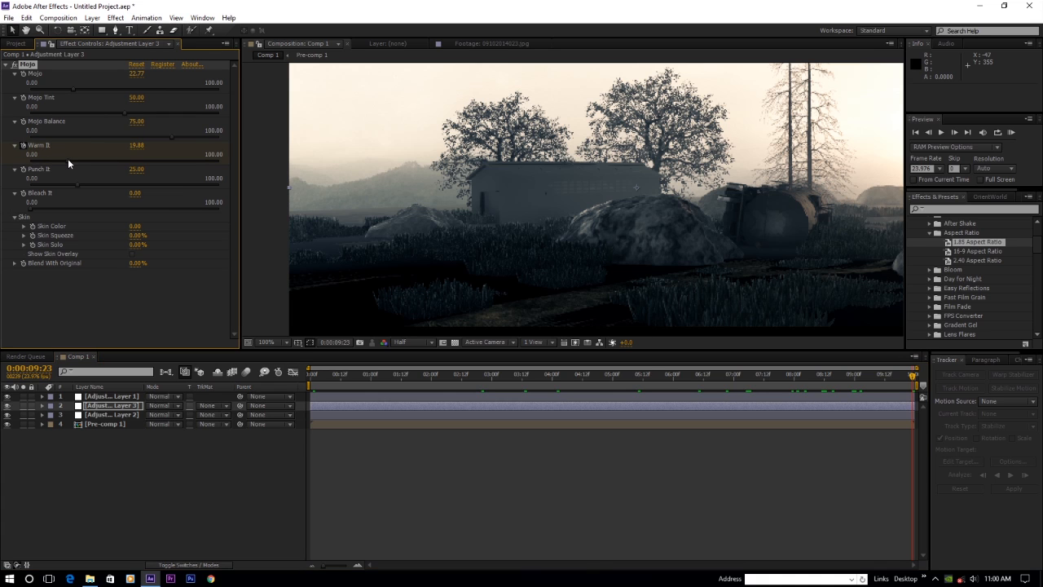
{"action": "left_click_drag", "start_coordinate": [67, 158], "coordinate": [92, 159]}
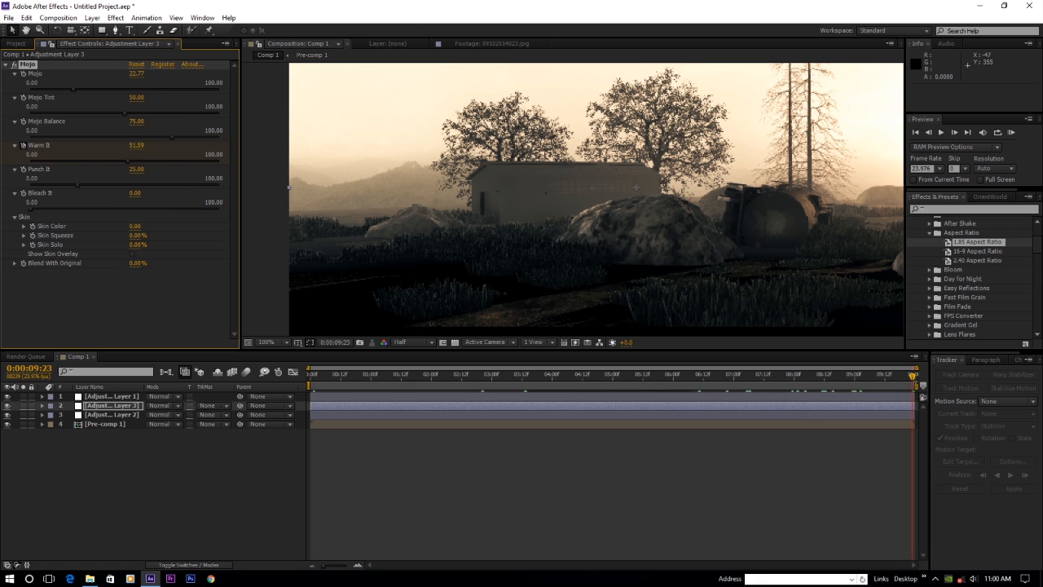
- Set Warm It to 13.26 on the first frame and scrub to the end to check the warming grade
{"action": "left_click_drag", "start_coordinate": [914, 377], "coordinate": [300, 392]}
{"action": "left_click_drag", "start_coordinate": [129, 162], "coordinate": [63, 158]}
{"action": "scroll", "coordinate": [599, 226], "scroll_direction": "down", "scroll_amount": 2}
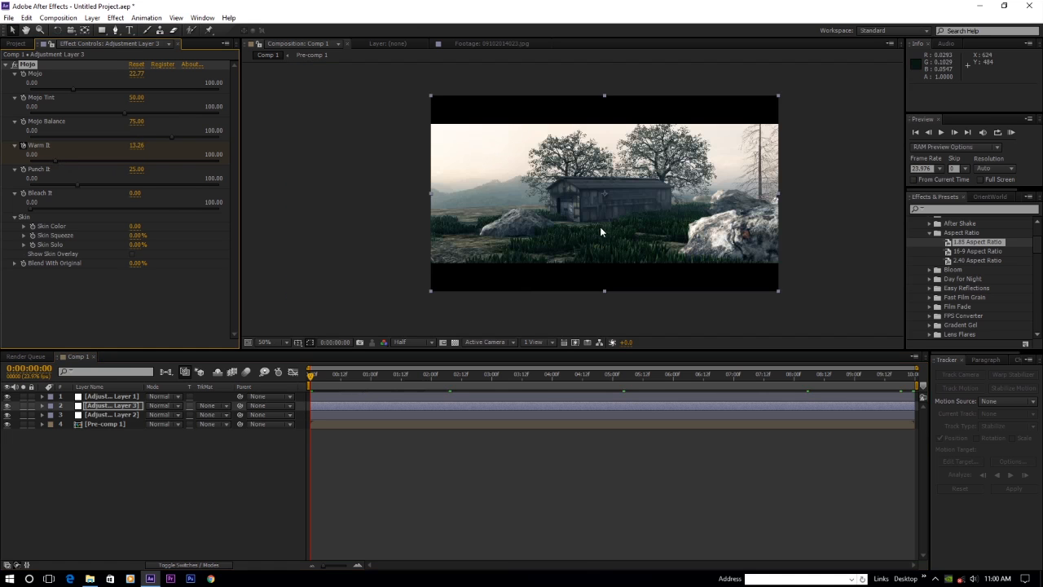
{"action": "left_click_drag", "start_coordinate": [312, 377], "coordinate": [912, 383]}
{"action": "scroll", "coordinate": [542, 225], "scroll_direction": "up", "scroll_amount": 2}
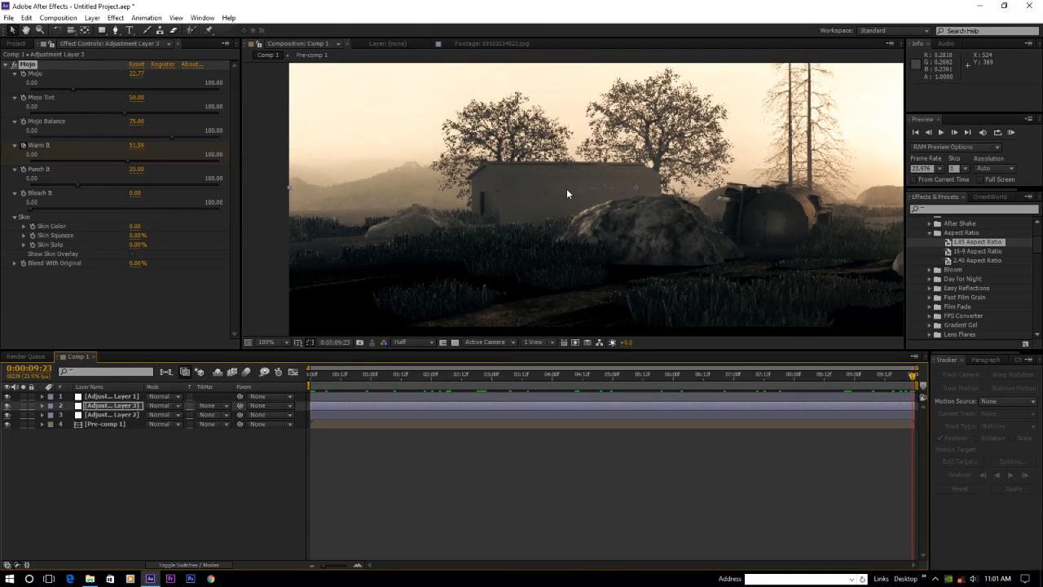
- Open Pre-comp 1 and set the element layer's Fog Start Distance to 1640
{"action": "double_click", "coordinate": [94, 423]}
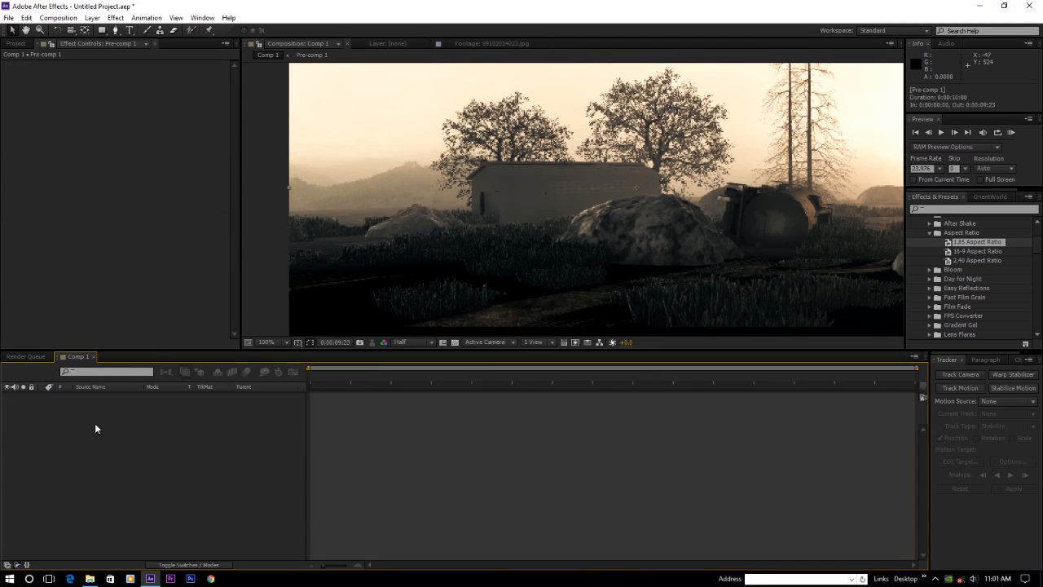
{"action": "scroll", "coordinate": [522, 294], "scroll_direction": "up", "scroll_amount": 2}
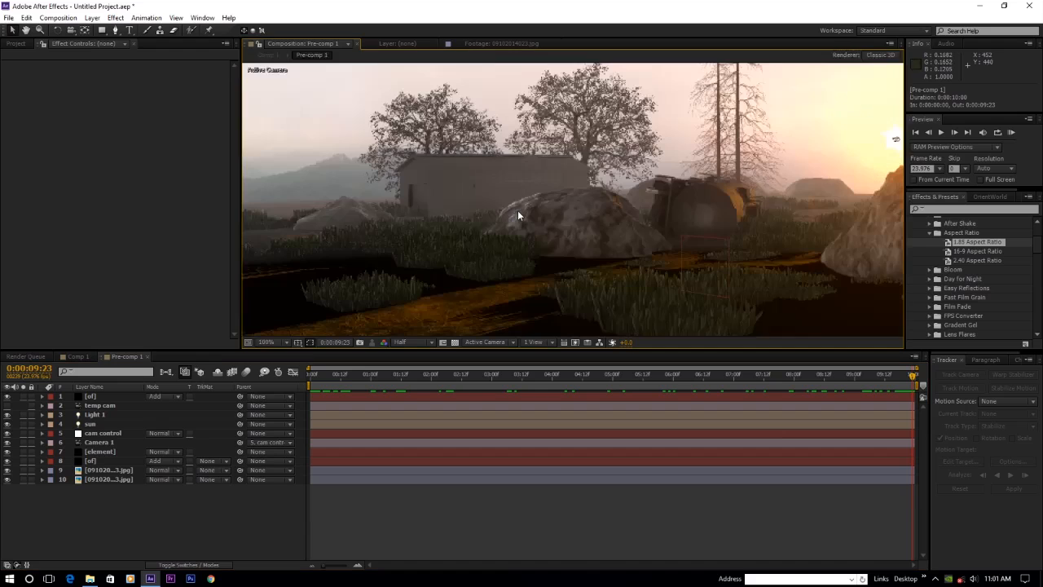
{"action": "left_click", "coordinate": [98, 452]}
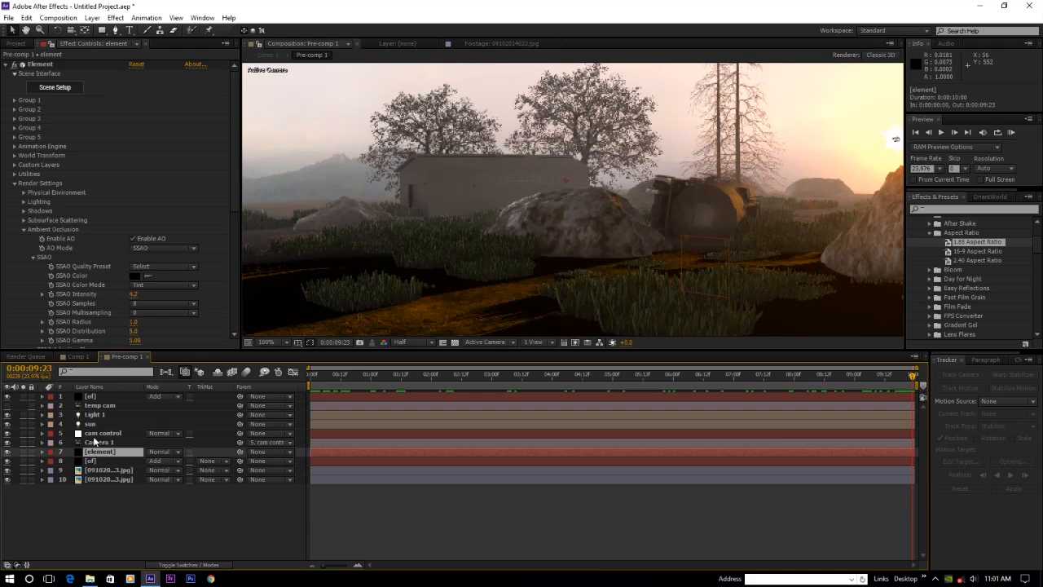
{"action": "scroll", "coordinate": [126, 220], "scroll_direction": "down", "scroll_amount": 5}
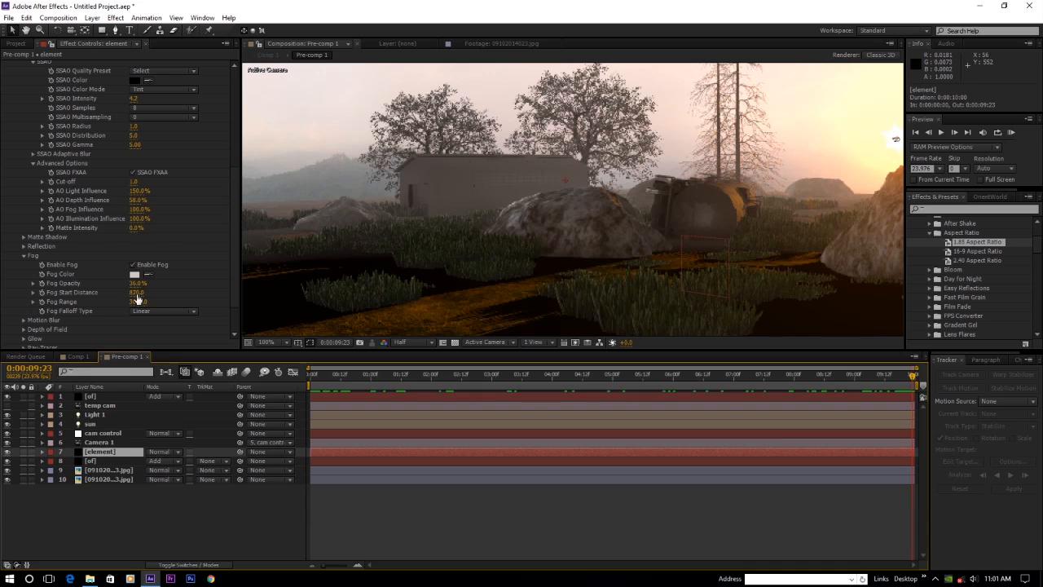
{"action": "left_click_drag", "start_coordinate": [137, 291], "coordinate": [179, 293]}
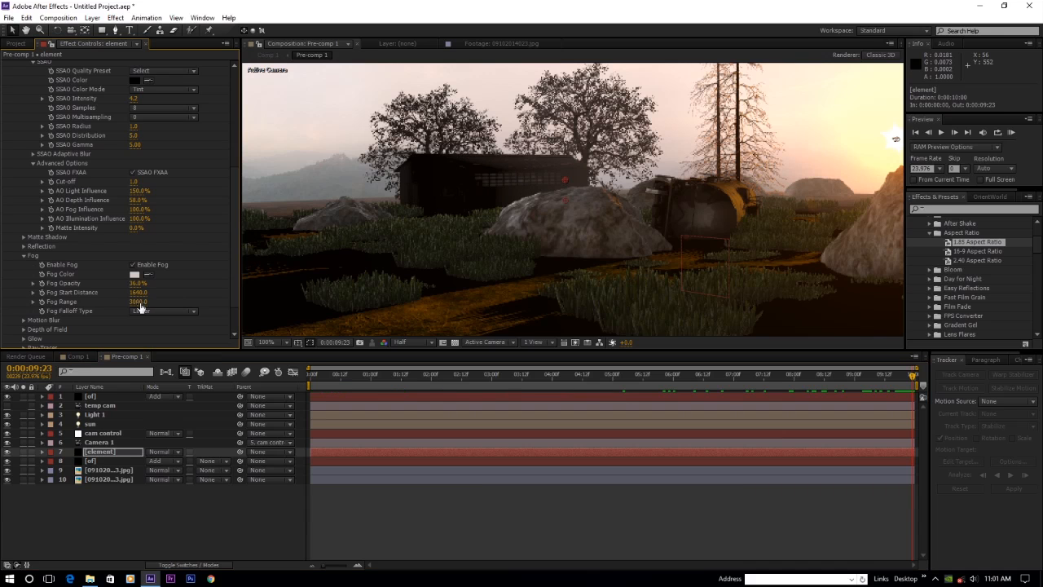
- Adjust the element layer's fog to an opacity of 82%, a start distance of 1670 and a range of 7980
{"action": "left_click_drag", "start_coordinate": [96, 307], "coordinate": [224, 319]}
{"action": "mouse_move", "coordinate": [154, 282]}
{"action": "left_mouse_down"}
{"action": "mouse_move", "coordinate": [123, 295]}
{"action": "mouse_move", "coordinate": [152, 297]}
{"action": "left_mouse_up"}
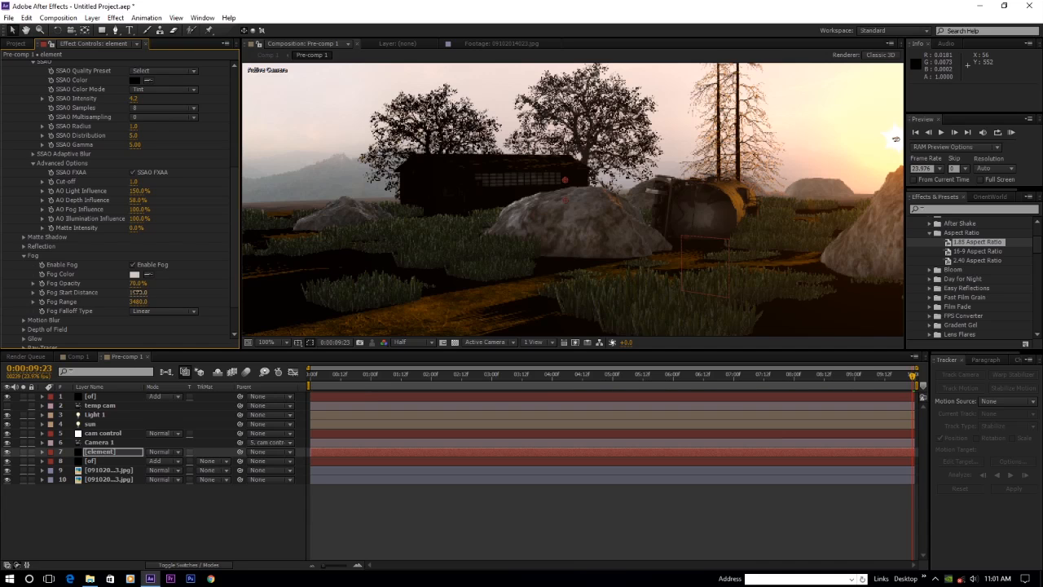
{"action": "left_click_drag", "start_coordinate": [138, 293], "coordinate": [128, 295]}
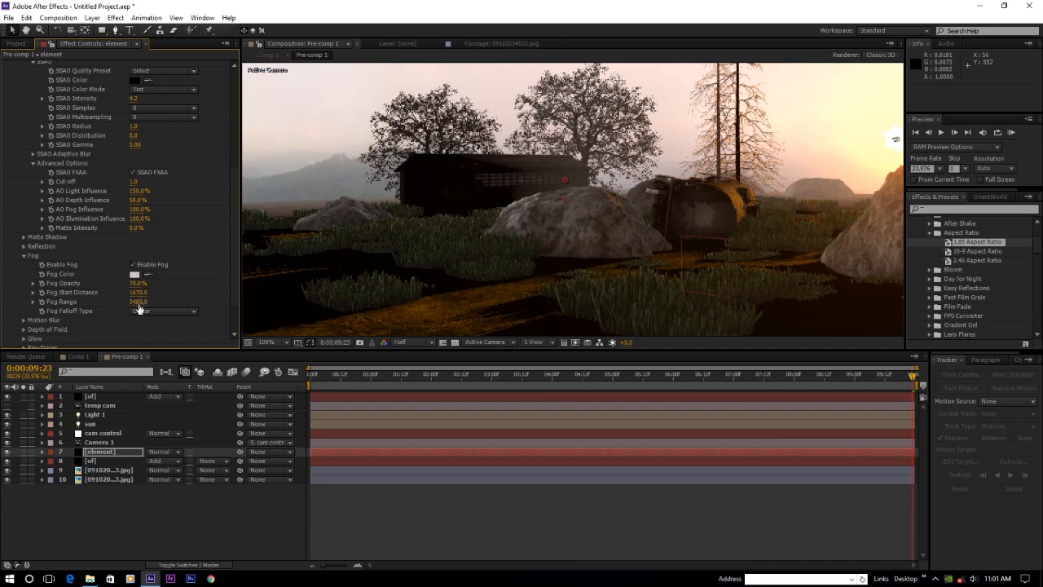
{"action": "left_click_drag", "start_coordinate": [138, 301], "coordinate": [263, 307]}
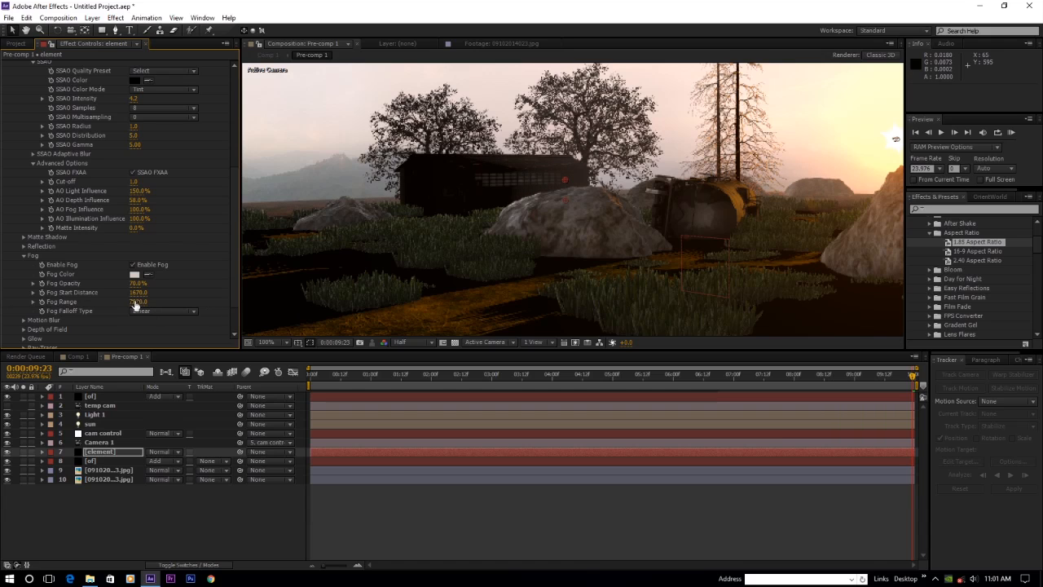
{"action": "mouse_move", "coordinate": [136, 304]}
{"action": "left_mouse_down"}
{"action": "mouse_move", "coordinate": [188, 299]}
{"action": "mouse_move", "coordinate": [143, 302]}
{"action": "mouse_move", "coordinate": [109, 285]}
{"action": "mouse_move", "coordinate": [130, 286]}
{"action": "left_mouse_up"}
{"action": "scroll", "coordinate": [581, 239], "scroll_direction": "down", "scroll_amount": 3}
{"action": "scroll", "coordinate": [584, 232], "scroll_direction": "up", "scroll_amount": 1}
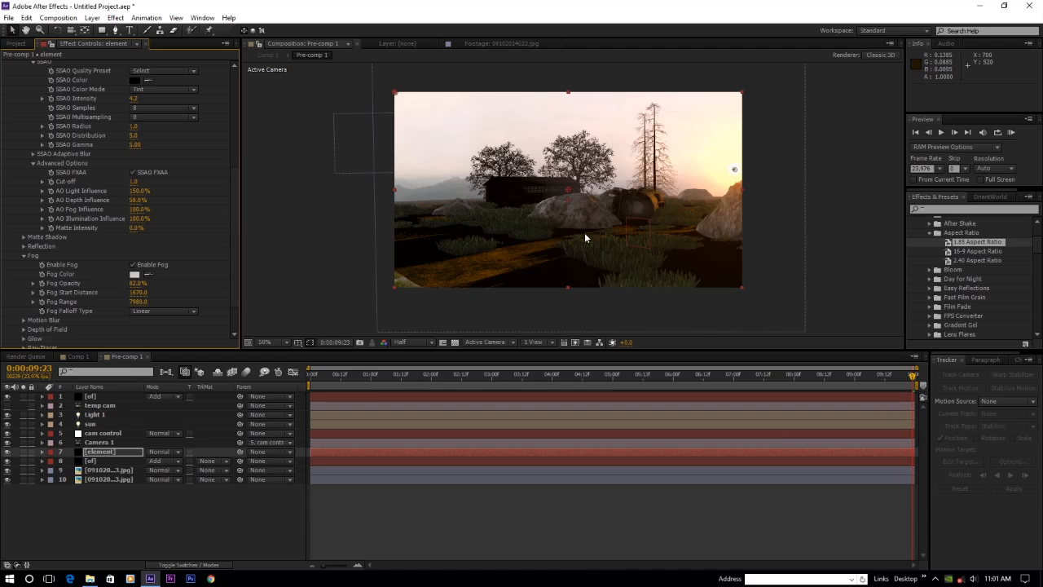
- Return to Comp 1 and scrub back to 0:00:01:18 to check the fog within the graded shot
{"action": "left_click", "coordinate": [85, 359]}
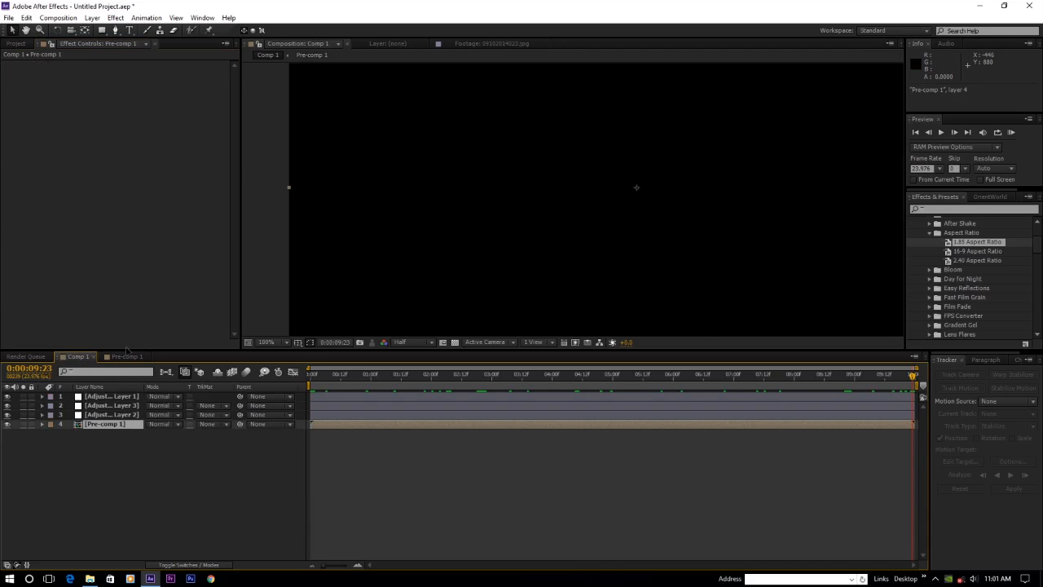
{"action": "scroll", "coordinate": [536, 203], "scroll_direction": "down", "scroll_amount": 2}
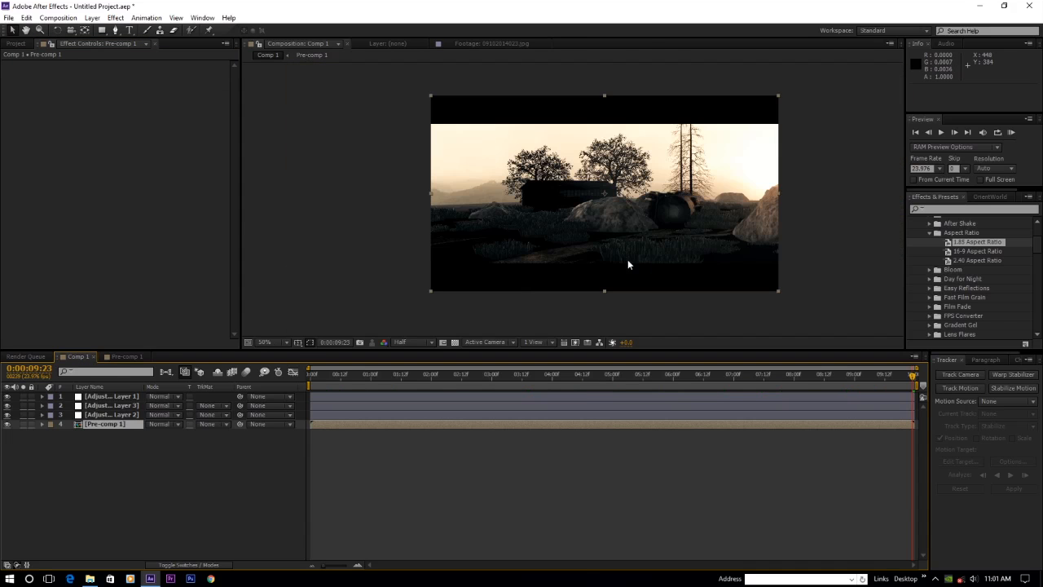
{"action": "left_click_drag", "start_coordinate": [907, 379], "coordinate": [417, 379]}
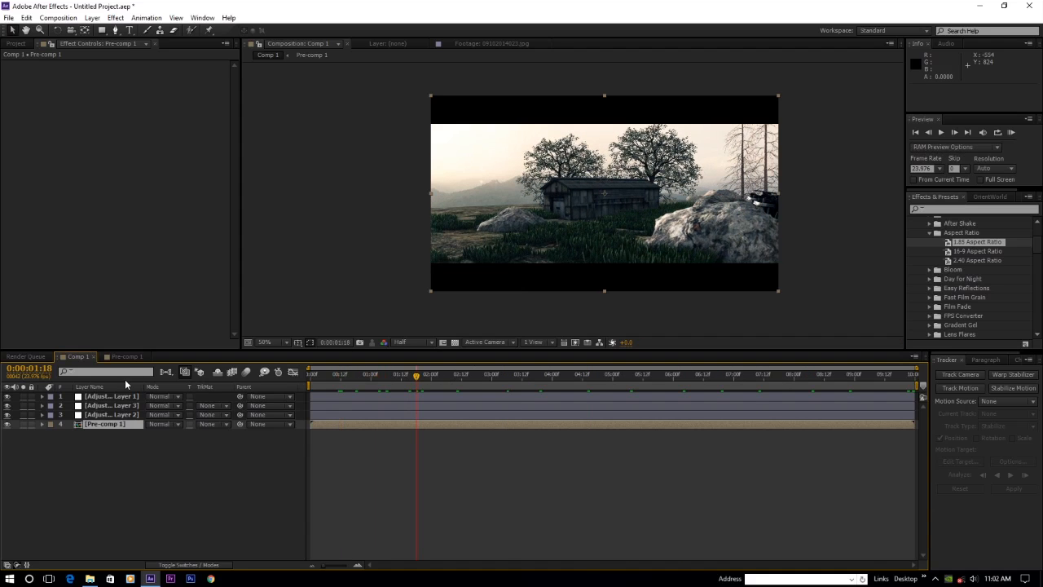
- Create a fourth adjustment layer in Comp 1 and place it directly beneath Adjustment Layer 1
{"action": "left_click", "coordinate": [92, 17]}
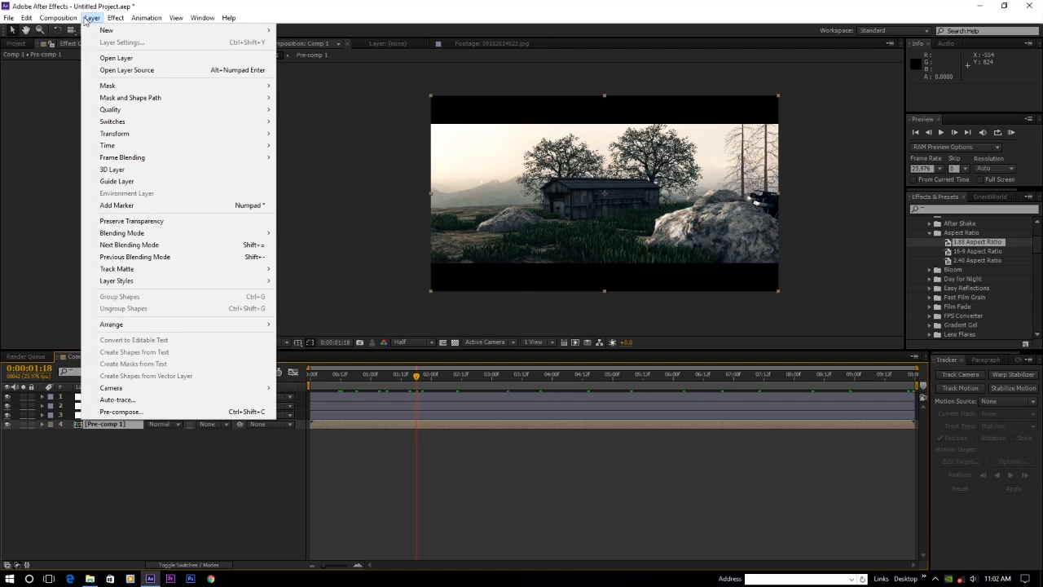
{"action": "mouse_move", "coordinate": [107, 33]}
{"action": "left_click", "coordinate": [318, 102]}
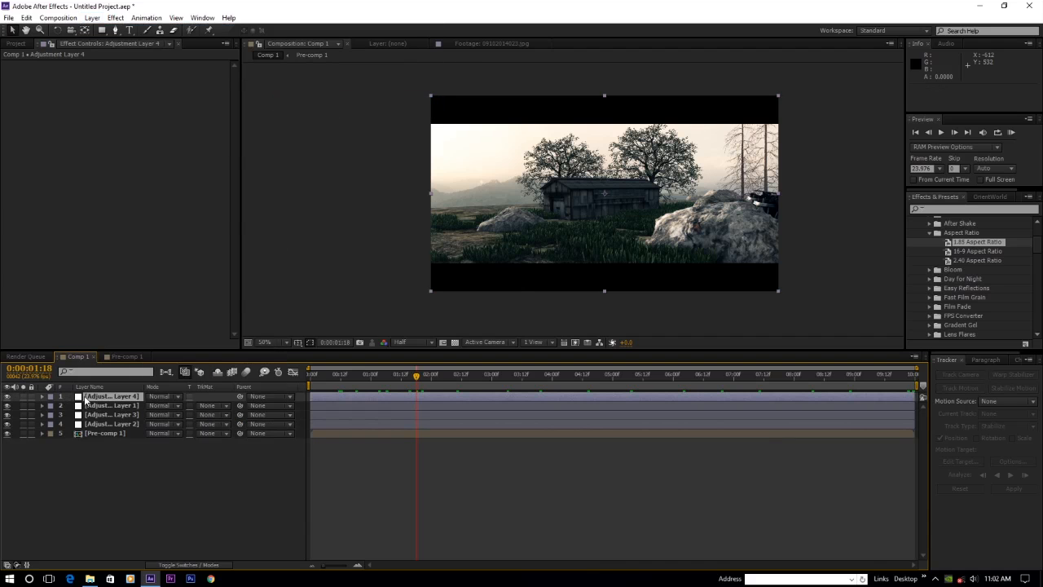
{"action": "left_click_drag", "start_coordinate": [106, 399], "coordinate": [106, 409]}
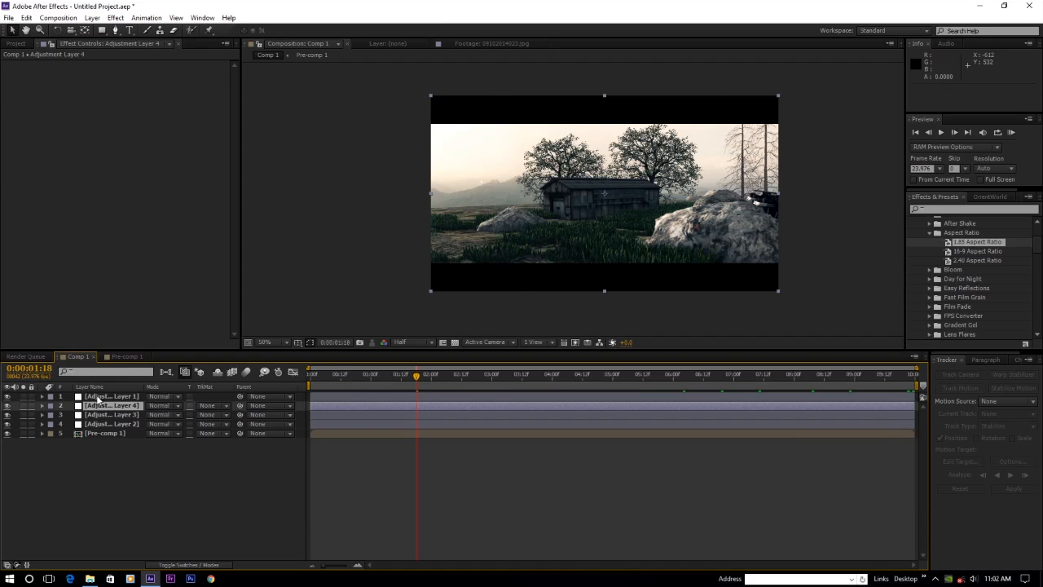
- Apply Magic Bullet Looks to Adjustment Layer 4 using the Zombies preset from the Cinematic looks
{"action": "left_click", "coordinate": [98, 397]}
{"action": "left_click", "coordinate": [104, 406]}
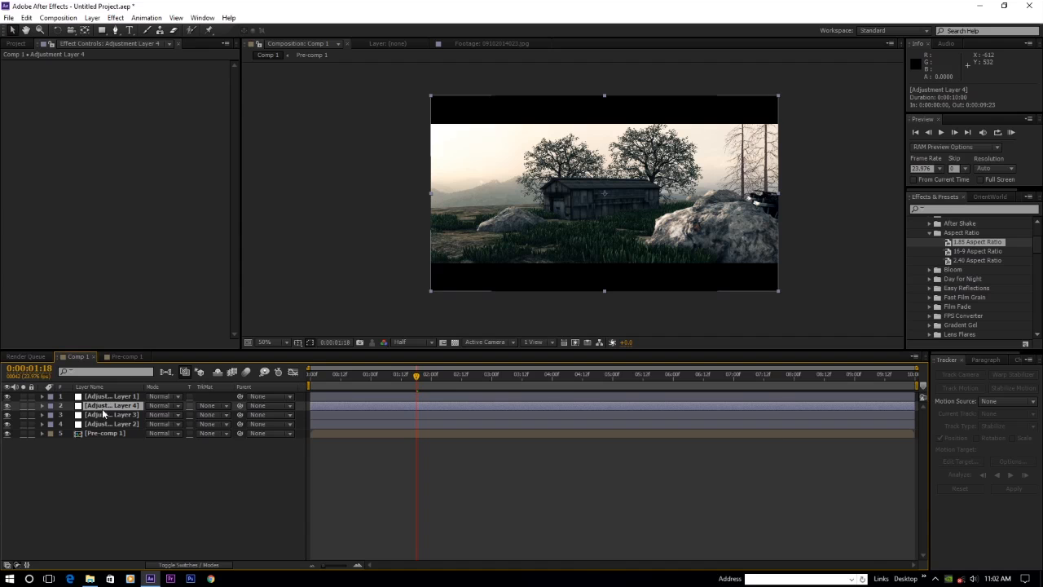
{"action": "left_click", "coordinate": [117, 18]}
{"action": "mouse_move", "coordinate": [203, 216]}
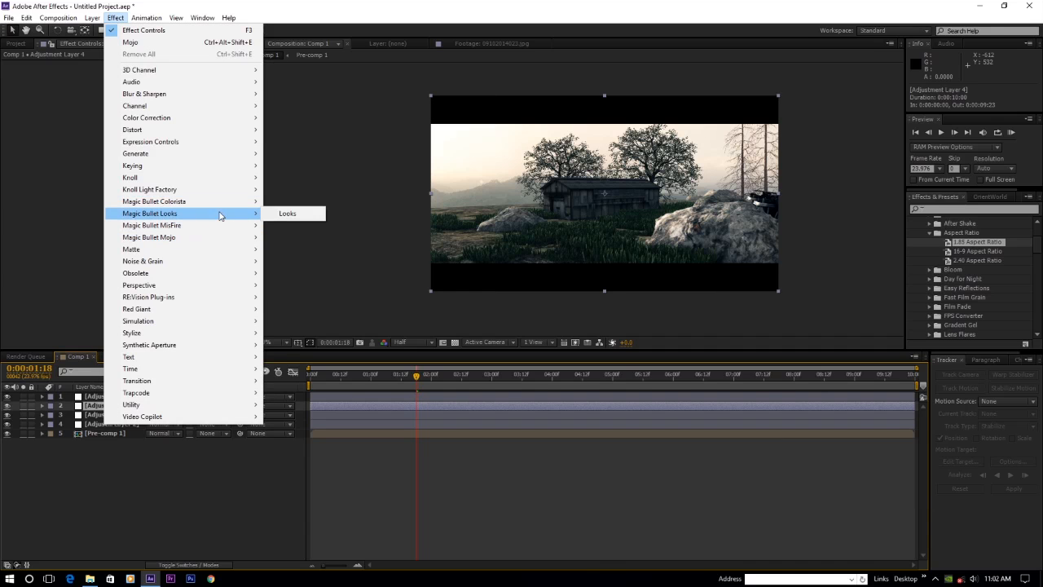
{"action": "left_click", "coordinate": [298, 214]}
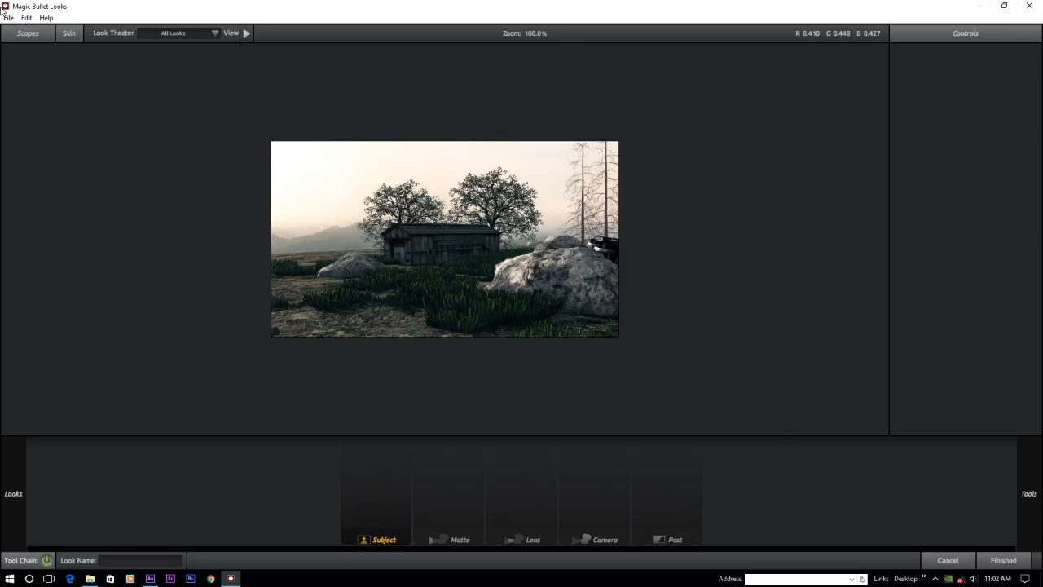
{"action": "mouse_move", "coordinate": [1, 103]}
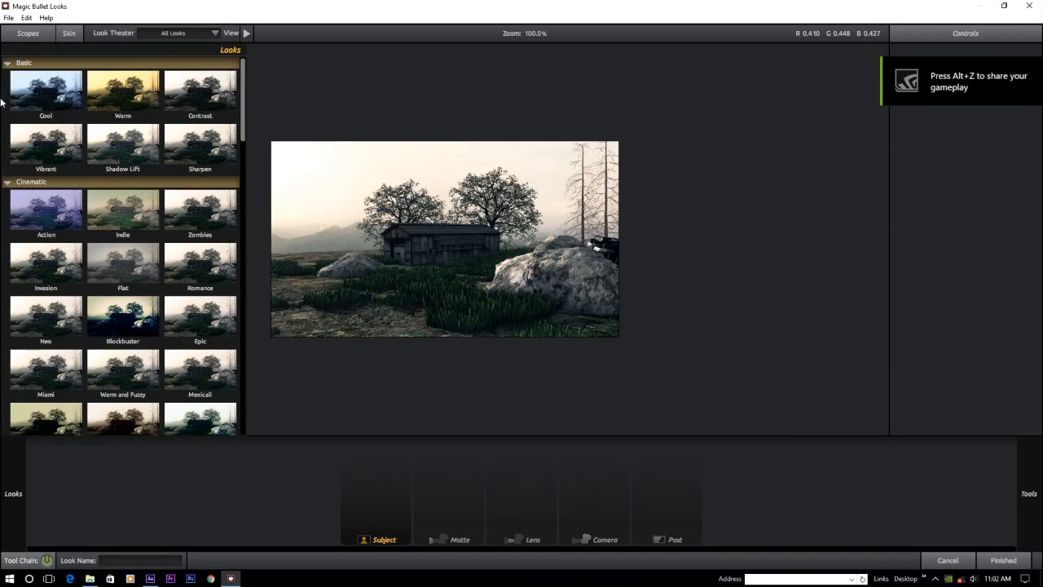
{"action": "left_click", "coordinate": [200, 215]}
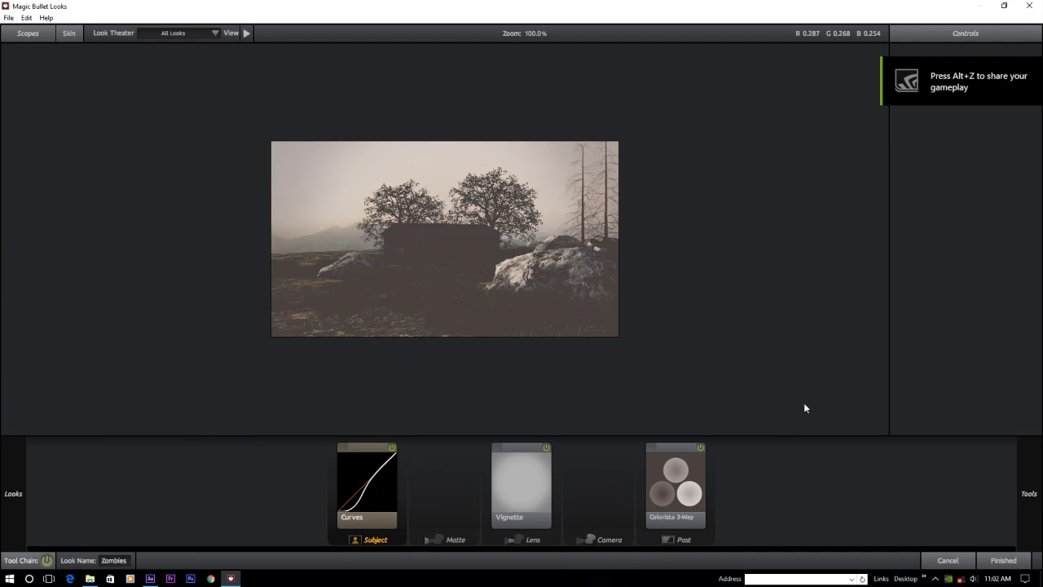
{"action": "left_click", "coordinate": [1003, 560]}
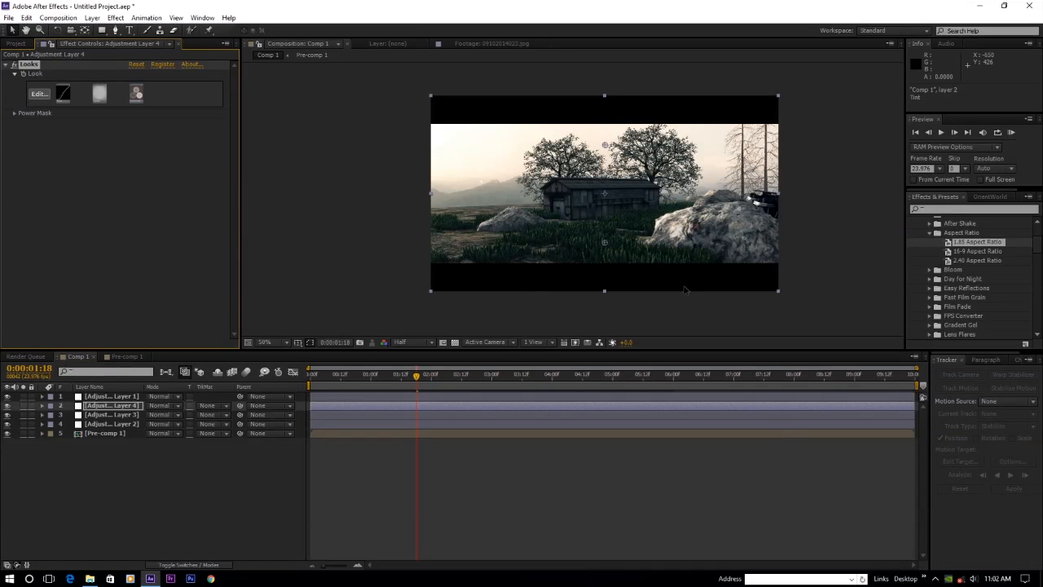
- Set Adjustment Layer 4's Opacity to 35% on the first frame, 0:00:00:00, and enable keyframing for it
{"action": "left_click_drag", "start_coordinate": [393, 377], "coordinate": [310, 378]}
{"action": "scroll", "coordinate": [550, 233], "scroll_direction": "up", "scroll_amount": 2}
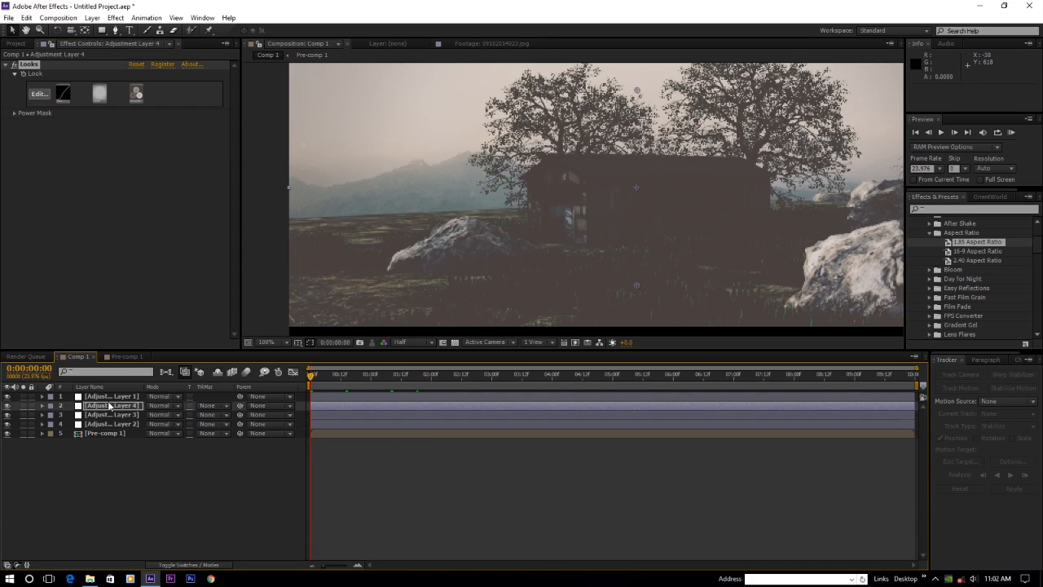
{"action": "scroll", "coordinate": [582, 237], "scroll_direction": "down", "scroll_amount": 2}
{"action": "scroll", "coordinate": [581, 237], "scroll_direction": "up", "scroll_amount": 2}
{"action": "scroll", "coordinate": [591, 246], "scroll_direction": "down", "scroll_amount": 2}
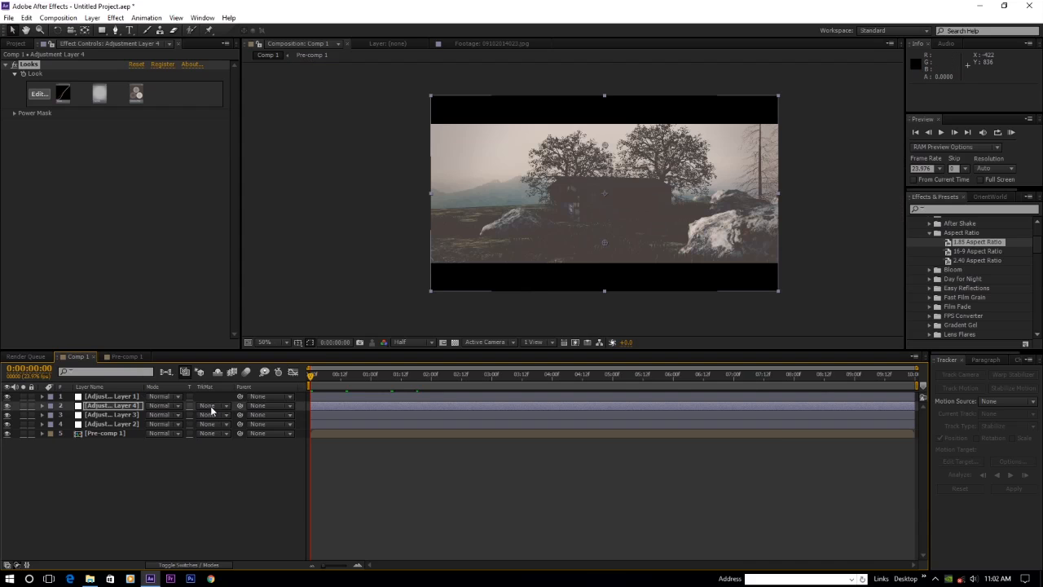
{"action": "left_click", "coordinate": [115, 406]}
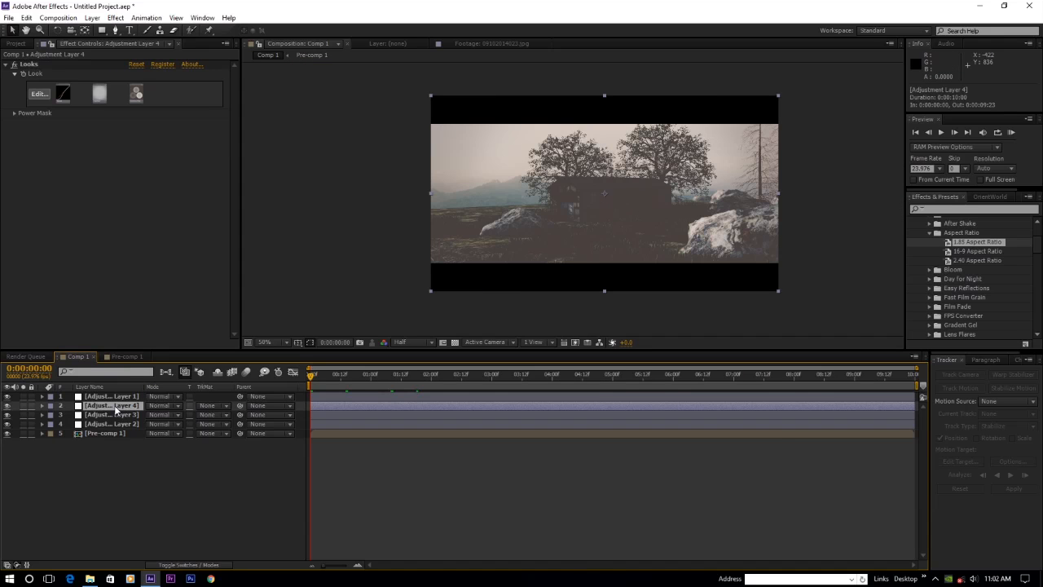
{"action": "key", "text": "t"}
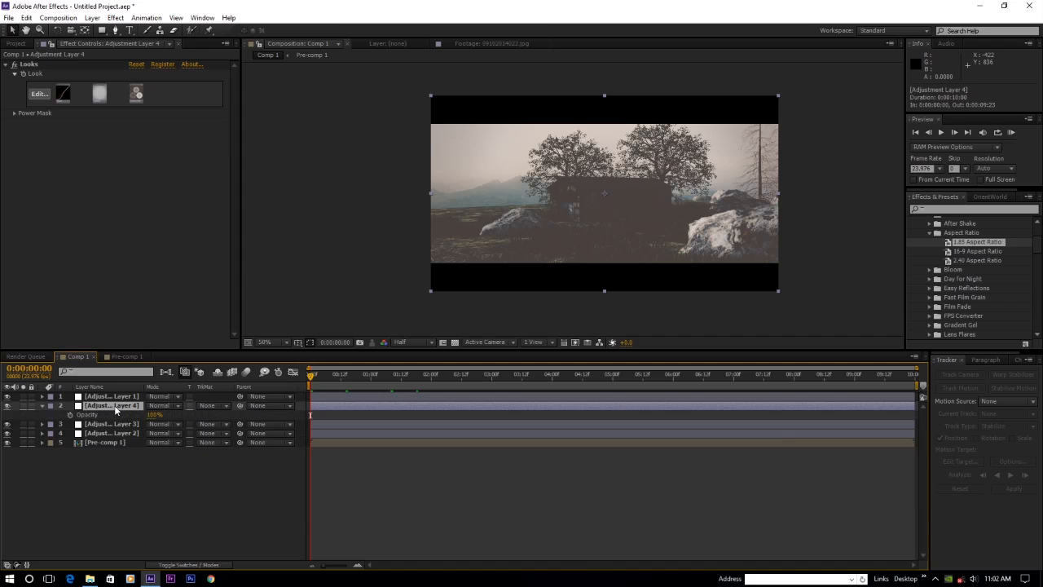
{"action": "left_click_drag", "start_coordinate": [166, 417], "coordinate": [135, 418]}
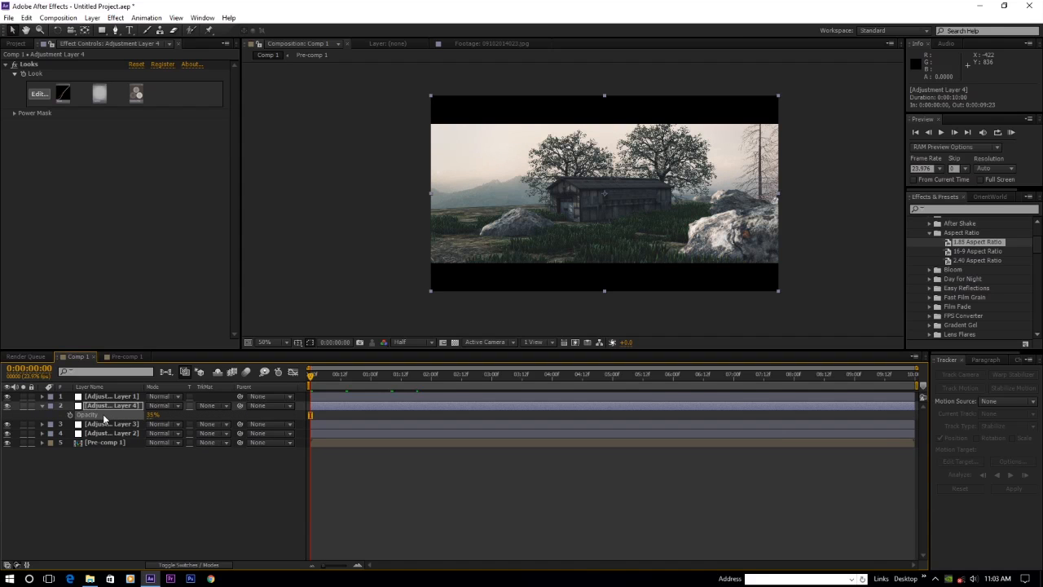
{"action": "left_click", "coordinate": [70, 415]}
{"action": "left_click", "coordinate": [154, 414]}
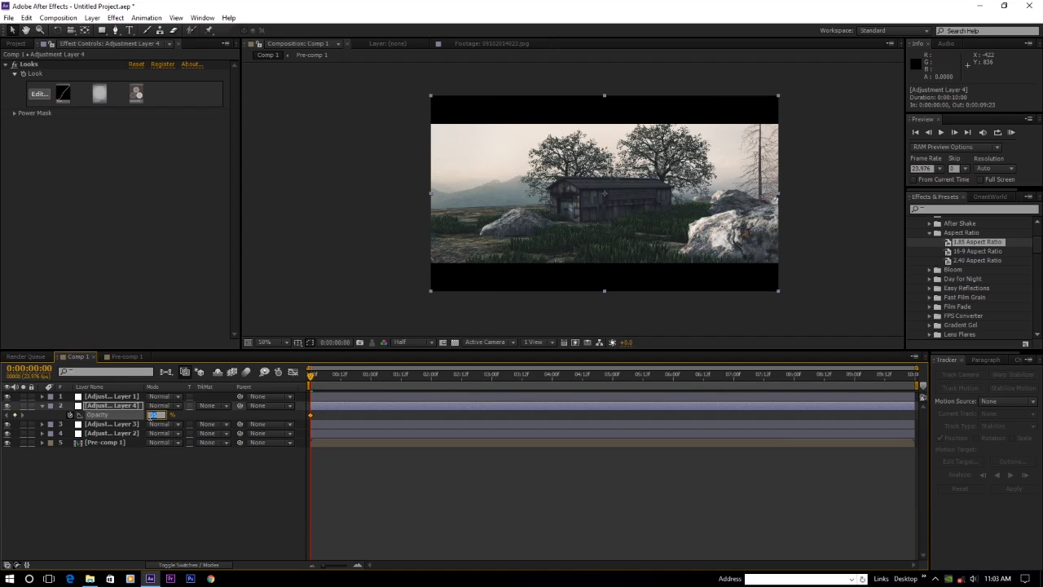
{"action": "left_click", "coordinate": [170, 484]}
- Keyframe Adjustment Layer 4's Opacity at 70% on the last frame, 0:00:09:23
{"action": "left_click_drag", "start_coordinate": [444, 371], "coordinate": [987, 371]}
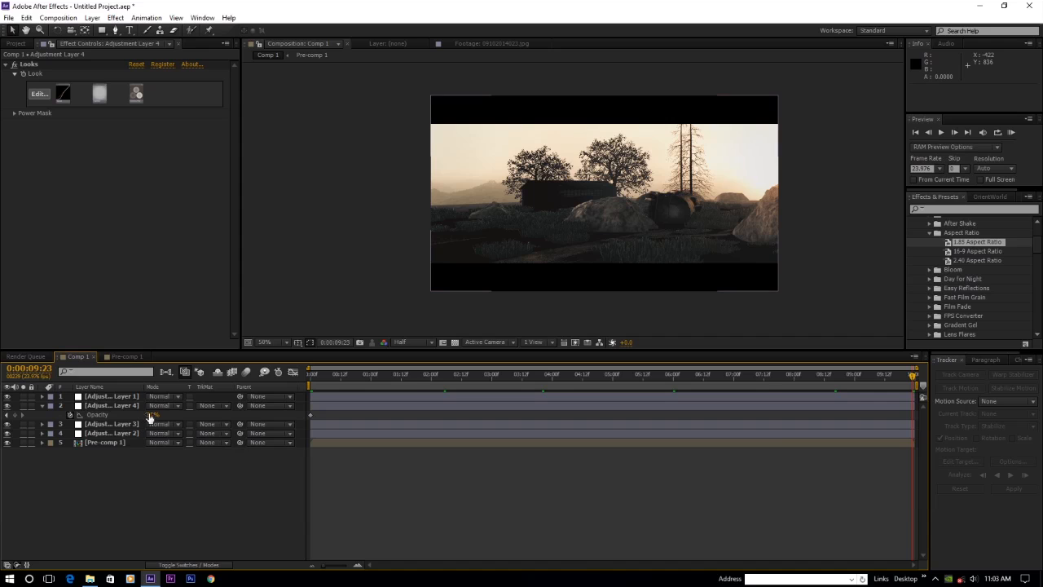
{"action": "left_click_drag", "start_coordinate": [149, 417], "coordinate": [173, 415]}
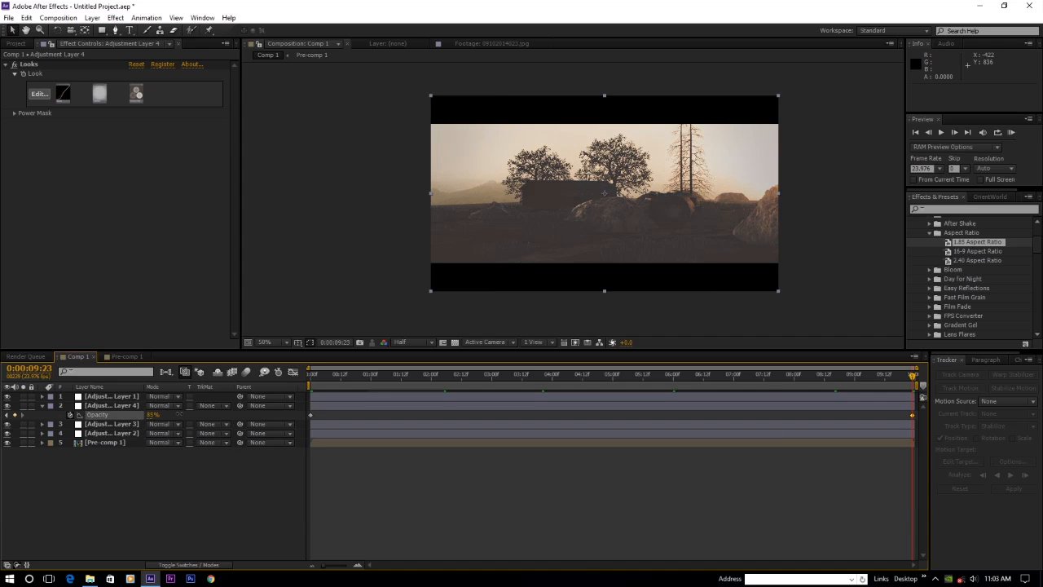
{"action": "left_click", "coordinate": [313, 413]}
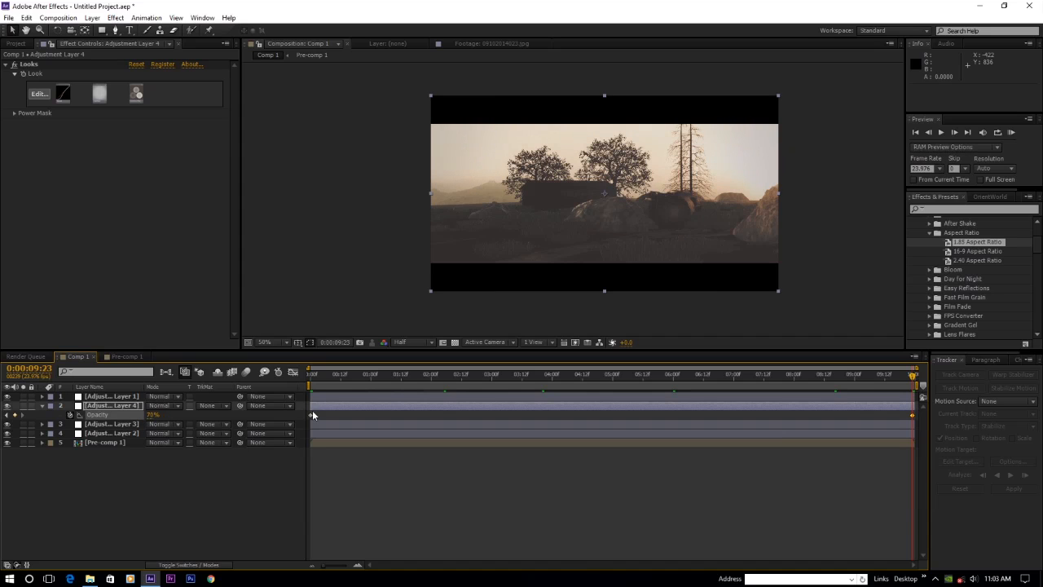
- Scrub the end of Comp 1 and examine the Zombies look up close and in full view
{"action": "mouse_move", "coordinate": [911, 380]}
{"action": "left_mouse_down"}
{"action": "mouse_move", "coordinate": [318, 378]}
{"action": "mouse_move", "coordinate": [916, 382]}
{"action": "left_mouse_up"}
{"action": "scroll", "coordinate": [627, 213], "scroll_direction": "up", "scroll_amount": 1}
{"action": "scroll", "coordinate": [695, 218], "scroll_direction": "down", "scroll_amount": 1}
{"action": "scroll", "coordinate": [656, 234], "scroll_direction": "up", "scroll_amount": 1}
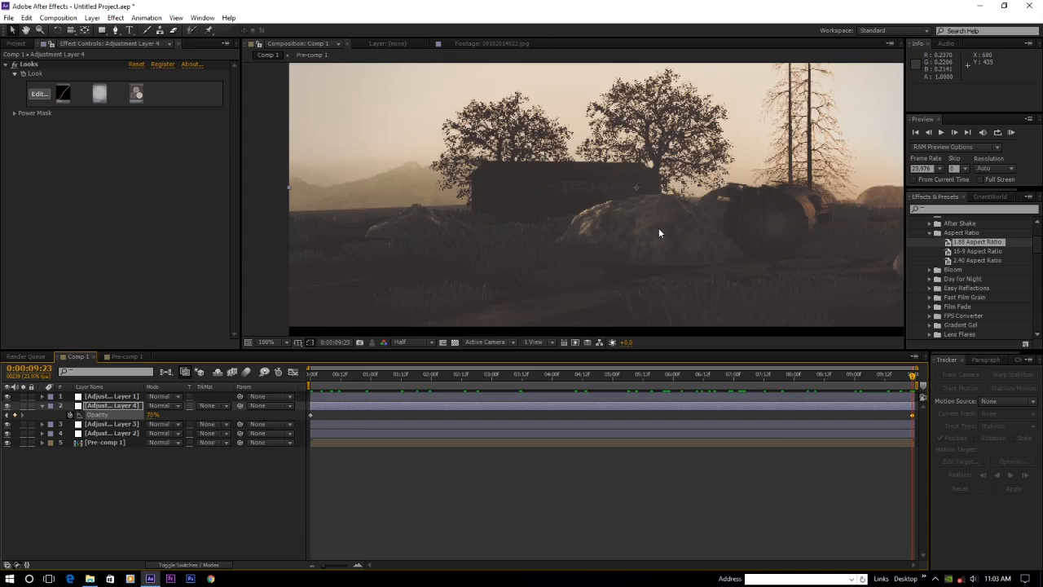
{"action": "scroll", "coordinate": [656, 226], "scroll_direction": "down", "scroll_amount": 1}
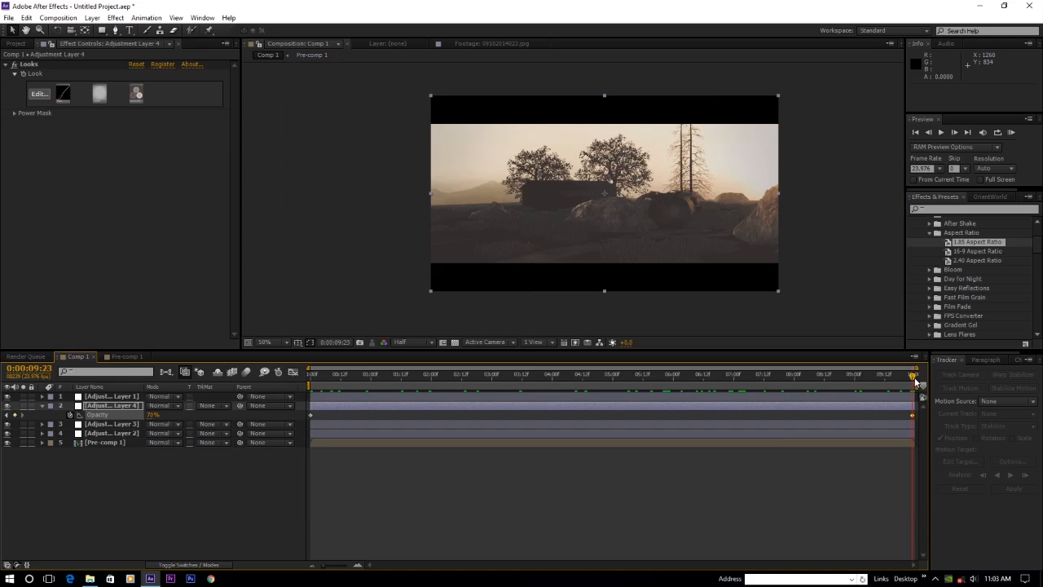
{"action": "mouse_move", "coordinate": [914, 380]}
{"action": "left_mouse_down"}
{"action": "mouse_move", "coordinate": [624, 380]}
{"action": "mouse_move", "coordinate": [899, 379]}
{"action": "left_mouse_up"}
{"action": "scroll", "coordinate": [728, 209], "scroll_direction": "up", "scroll_amount": 1}
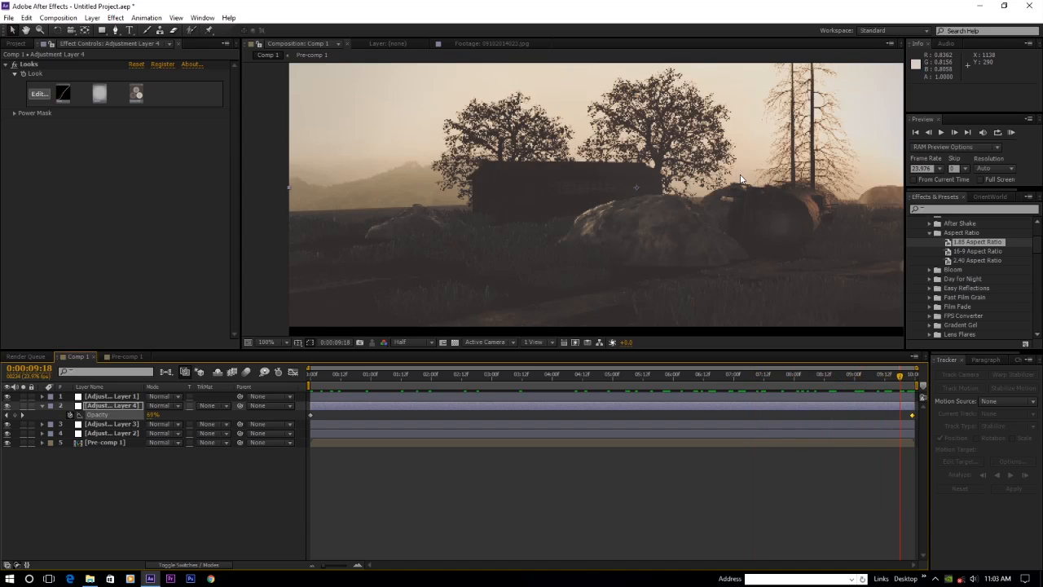
{"action": "scroll", "coordinate": [753, 173], "scroll_direction": "down", "scroll_amount": 1}
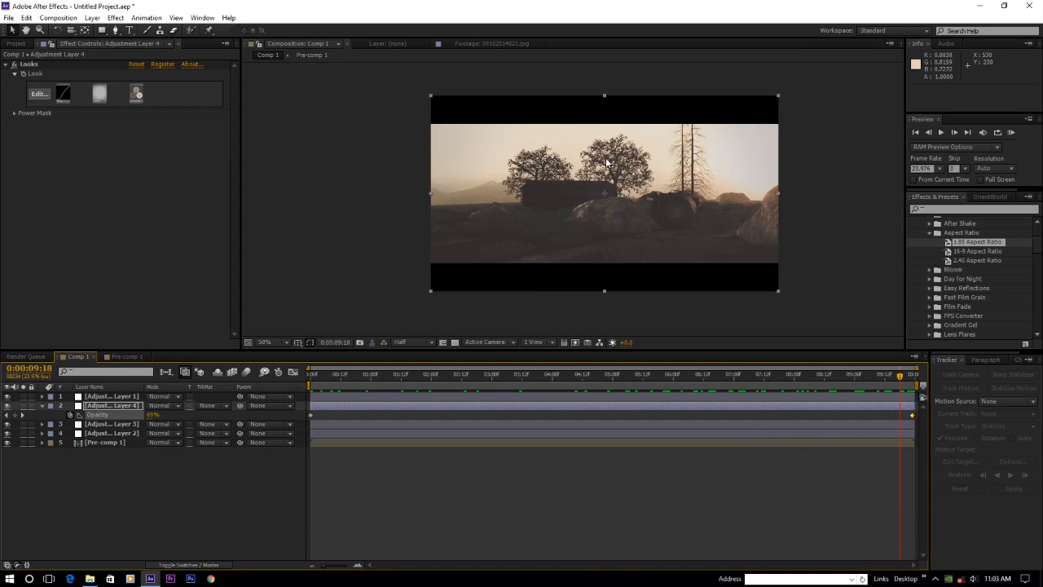
- Open Pre-comp 1, inspect its element and top flare layers, and play the composition from near its start
{"action": "double_click", "coordinate": [102, 442]}
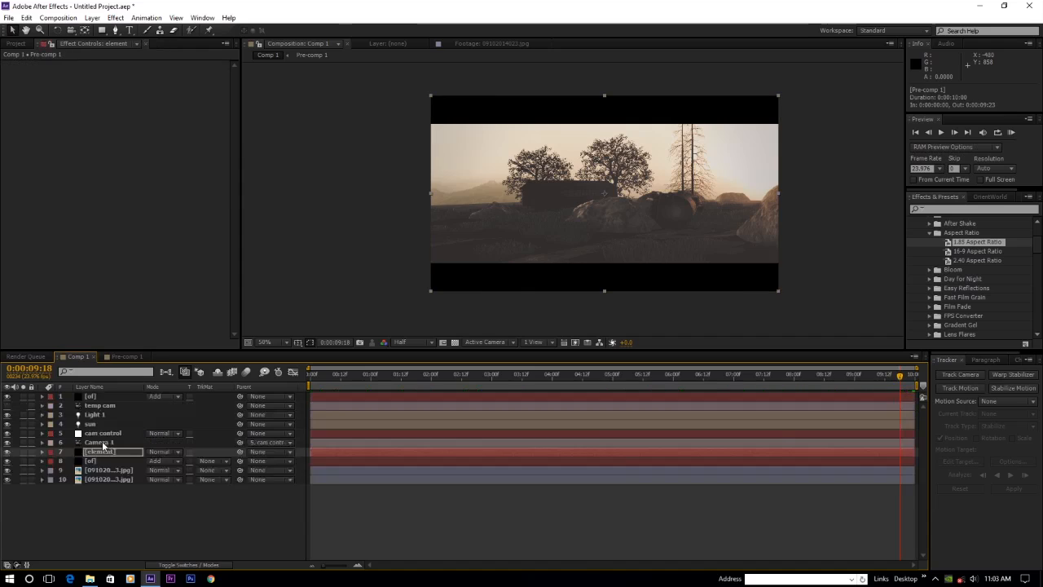
{"action": "left_click", "coordinate": [103, 452]}
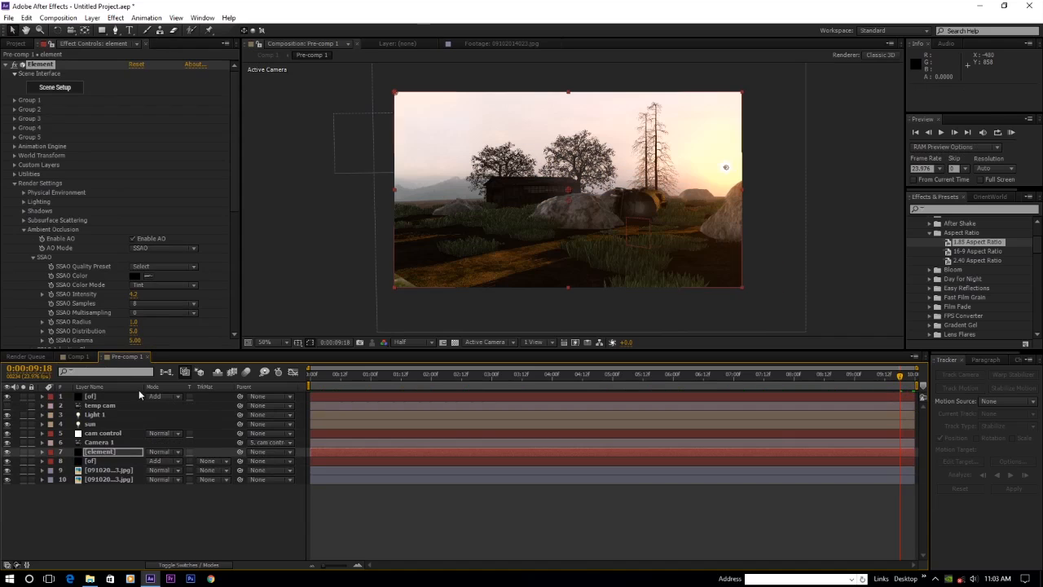
{"action": "left_click", "coordinate": [91, 396]}
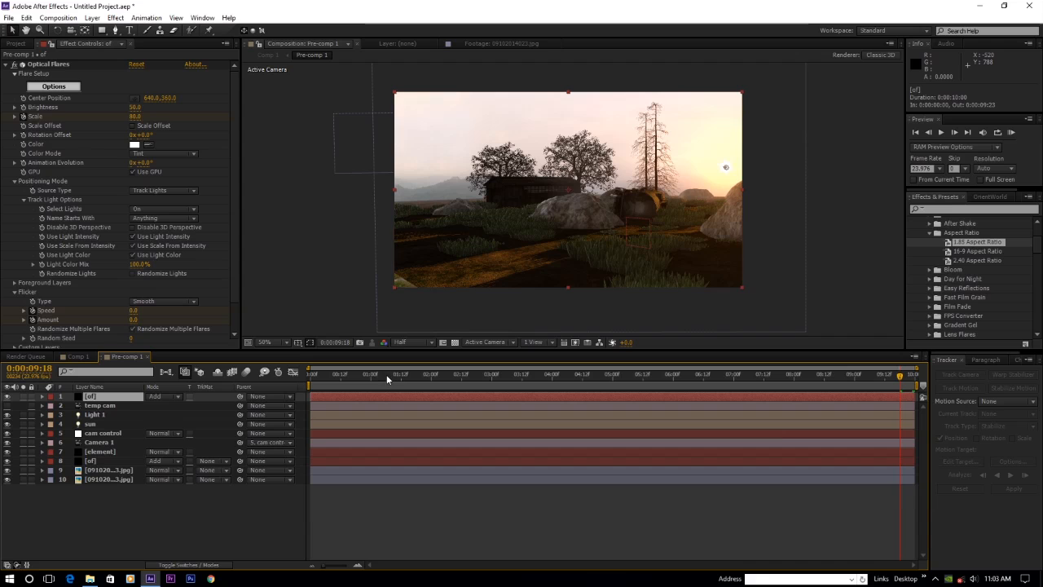
{"action": "left_click", "coordinate": [343, 375]}
{"action": "key", "text": "space"}
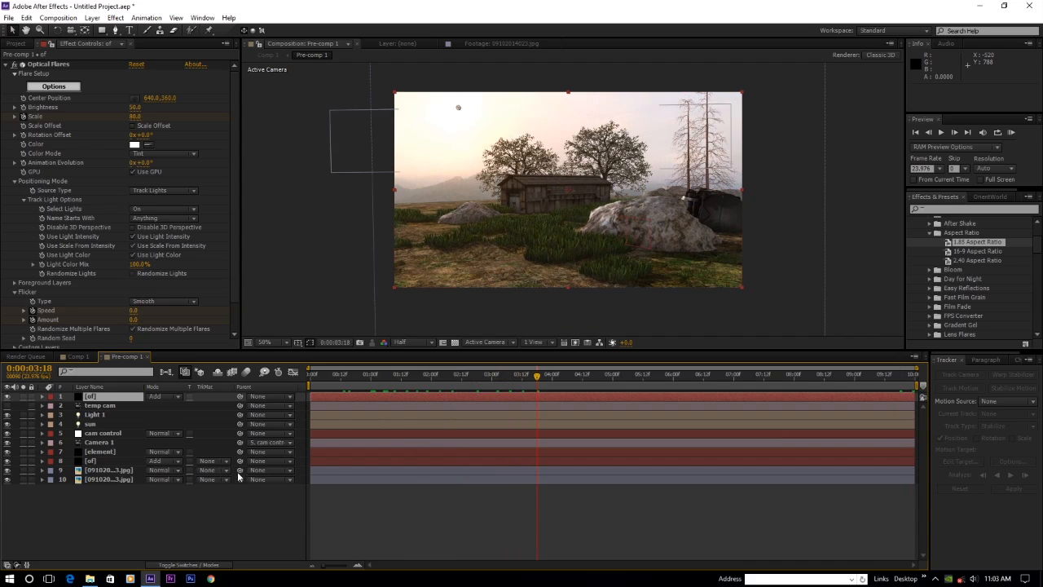
- Add a new adjustment layer in Pre-comp 1 and place it directly above the two background image layers
{"action": "left_click", "coordinate": [103, 471]}
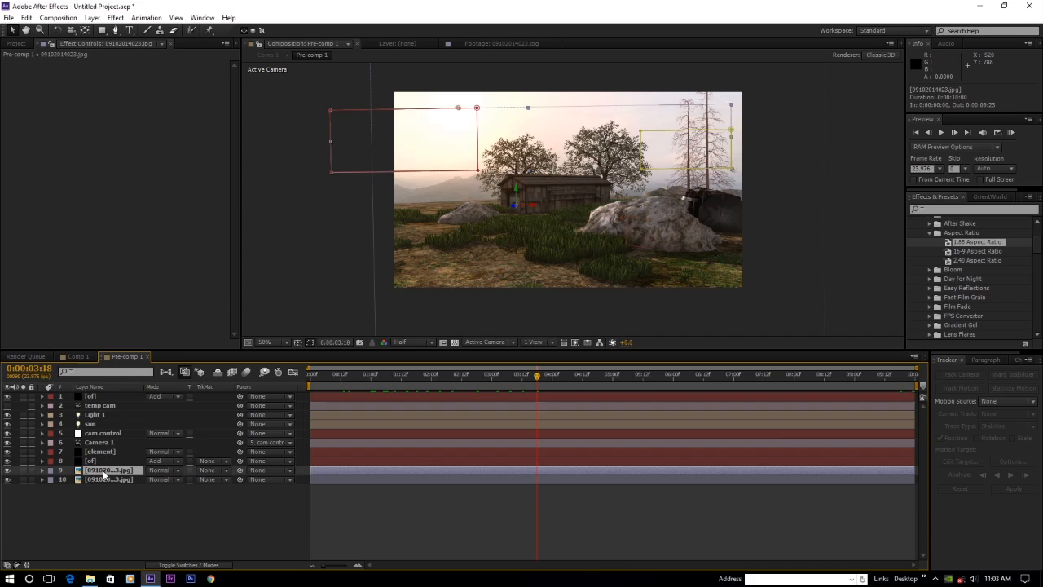
{"action": "left_click", "coordinate": [98, 21]}
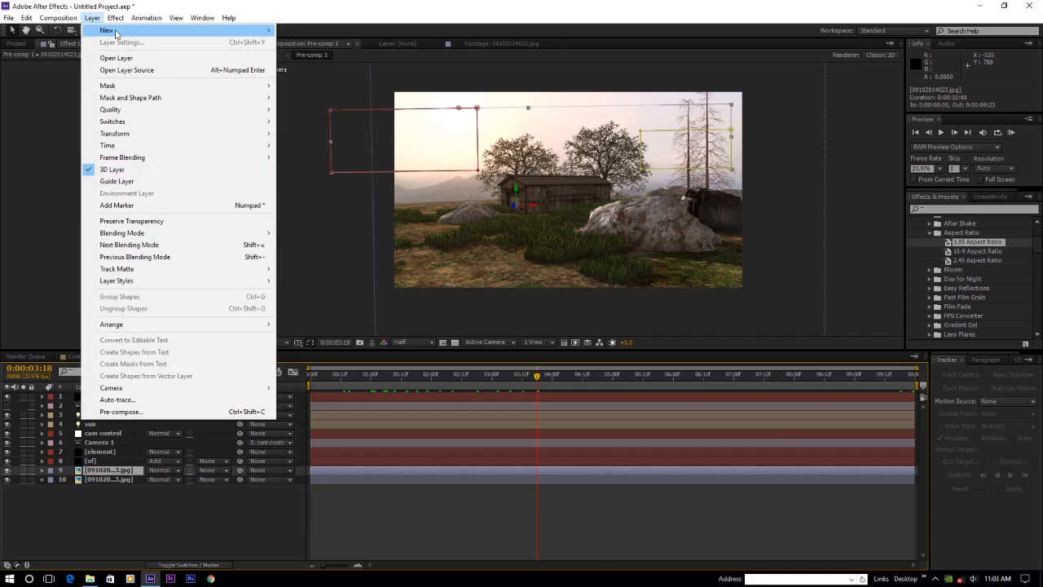
{"action": "mouse_move", "coordinate": [118, 33]}
{"action": "left_click", "coordinate": [348, 103]}
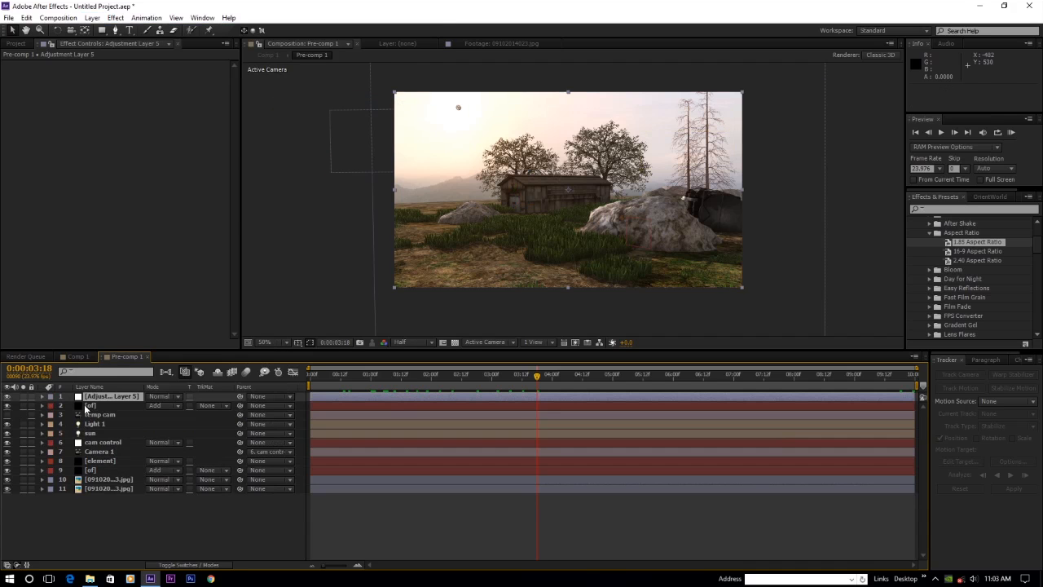
{"action": "left_click_drag", "start_coordinate": [107, 399], "coordinate": [101, 479]}
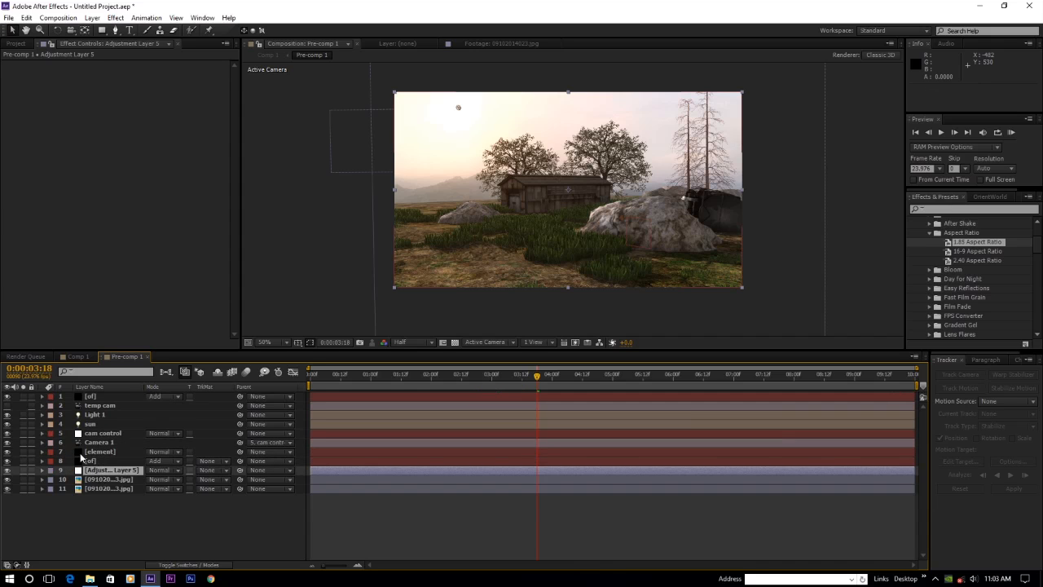
{"action": "left_click", "coordinate": [98, 472]}
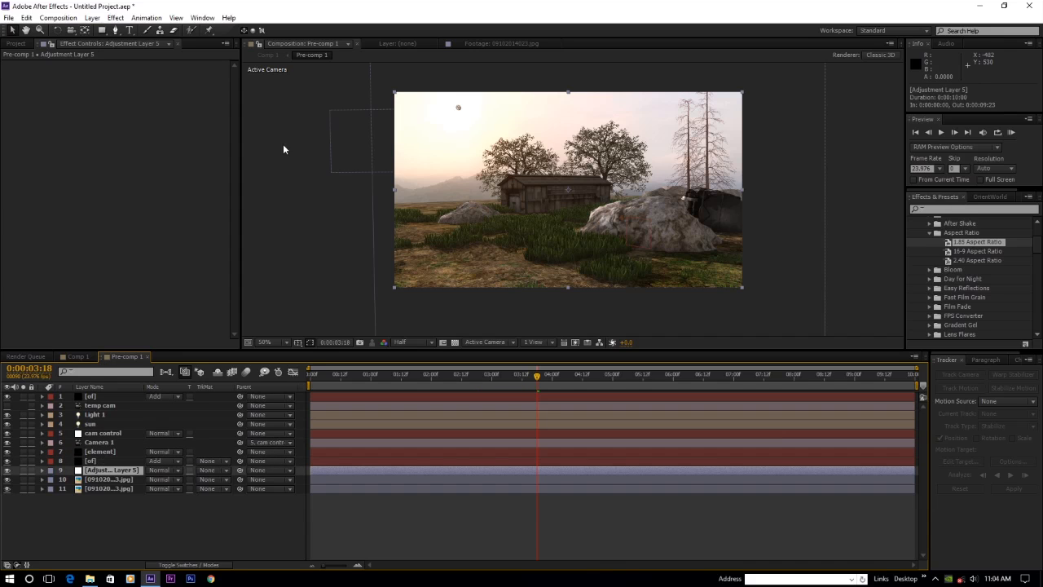
- Apply Tint to Adjustment Layer 5 and keyframe Amount to Tint at 16% on 0:00:00:00 and 100% on 0:00:09:23
{"action": "left_click_drag", "start_coordinate": [382, 380], "coordinate": [310, 381]}
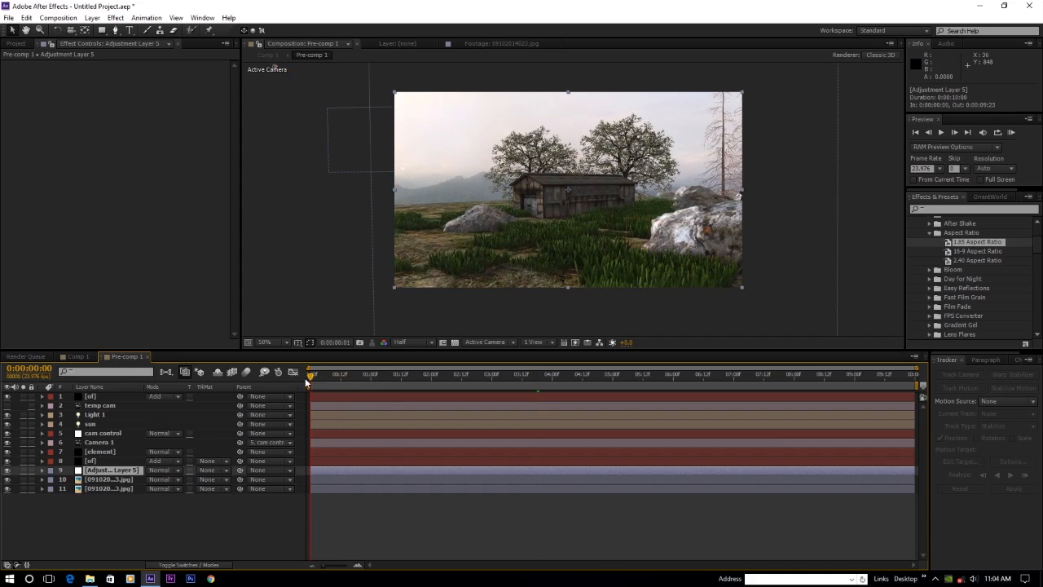
{"action": "left_click", "coordinate": [116, 17]}
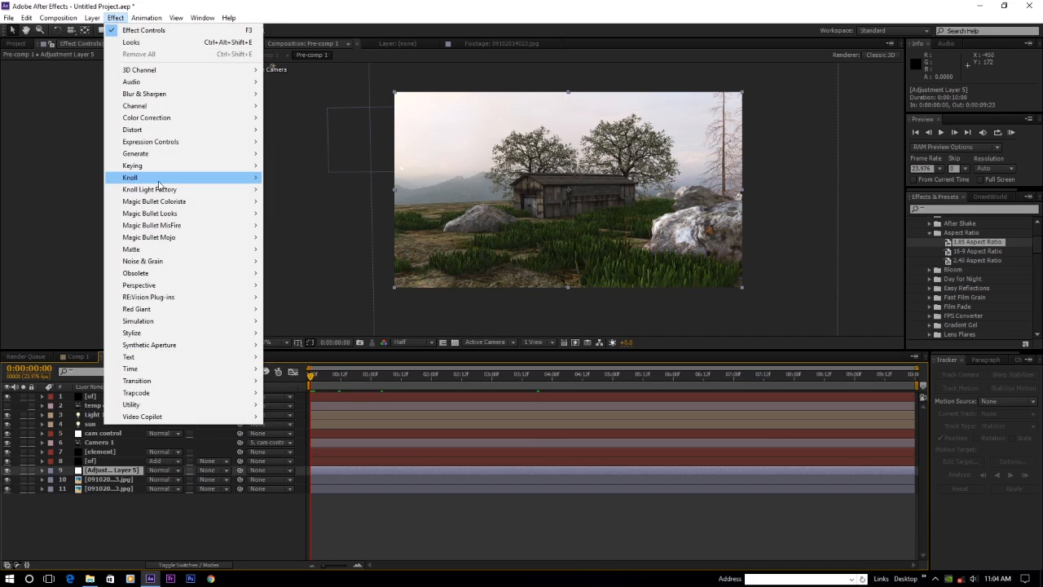
{"action": "mouse_move", "coordinate": [176, 124]}
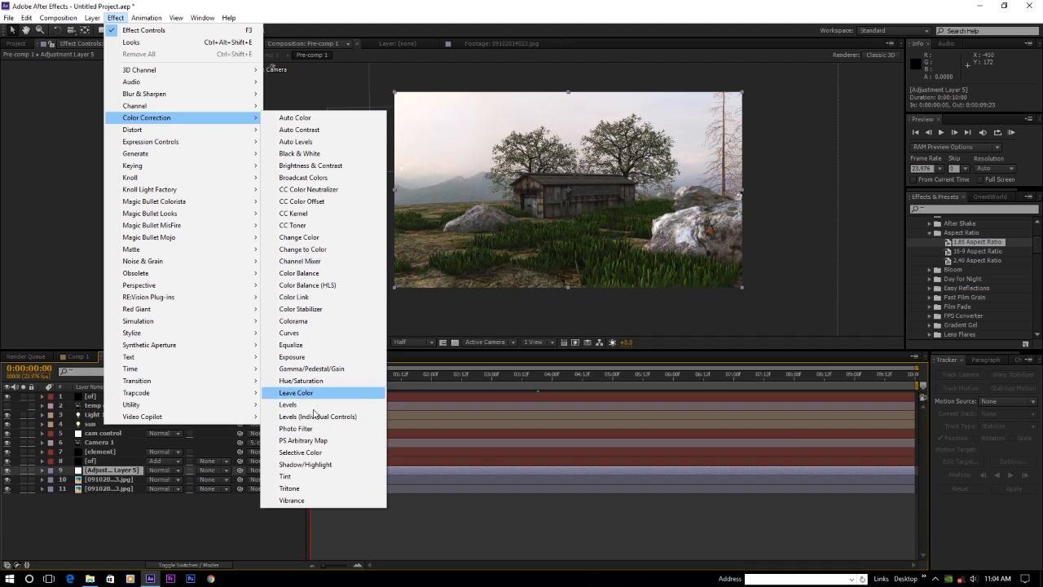
{"action": "left_click", "coordinate": [310, 477]}
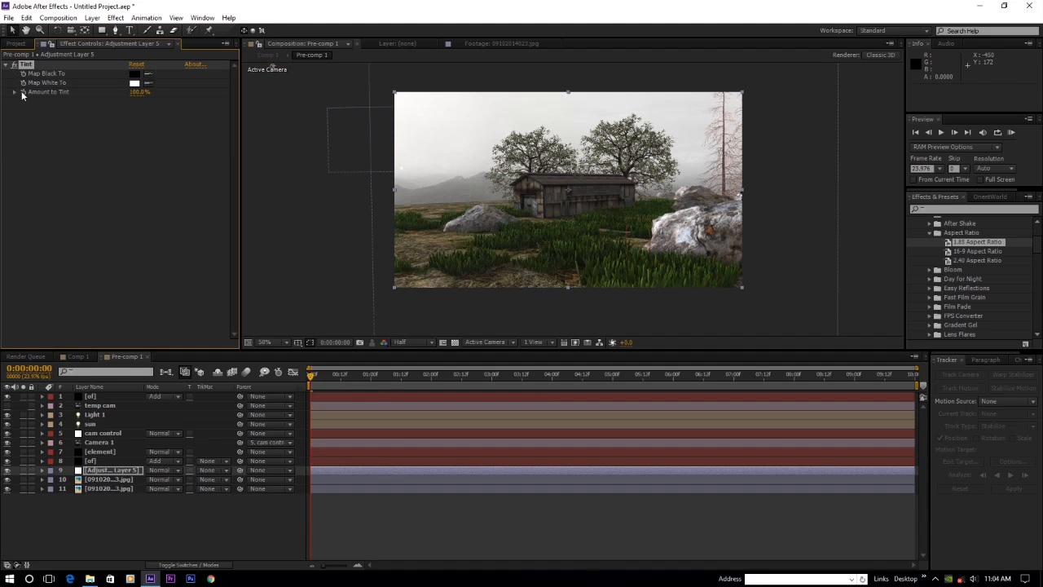
{"action": "left_click_drag", "start_coordinate": [129, 96], "coordinate": [91, 96]}
{"action": "left_click_drag", "start_coordinate": [315, 374], "coordinate": [996, 384]}
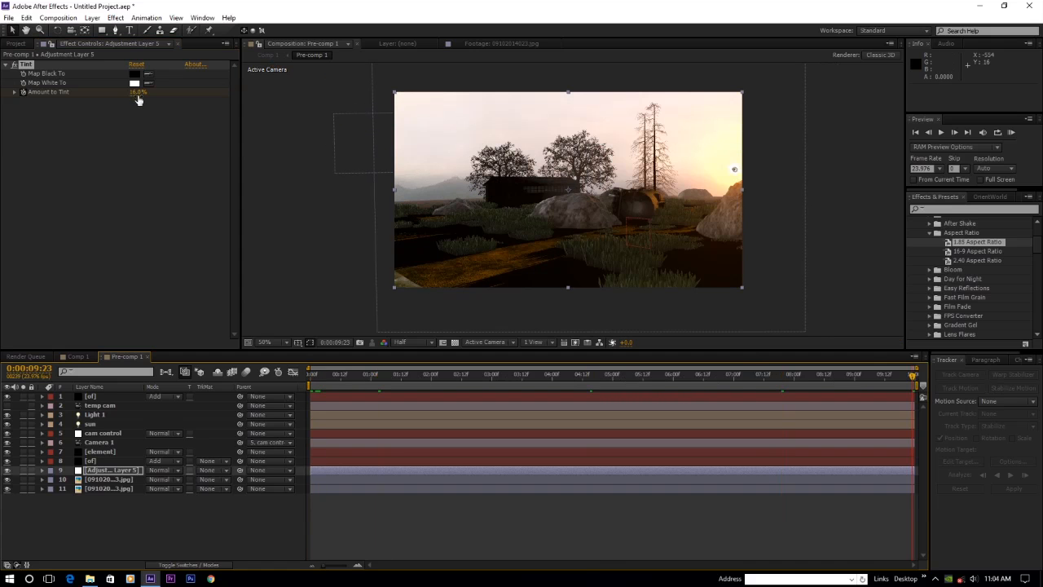
{"action": "left_click_drag", "start_coordinate": [138, 94], "coordinate": [149, 94]}
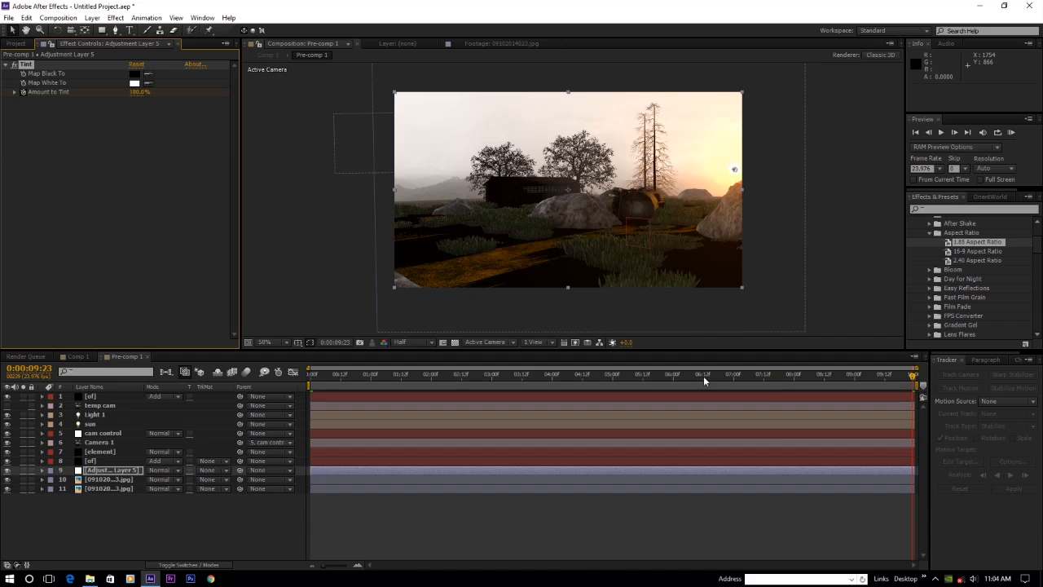
- Apply Curves to Adjustment Layer 5, keyframing a lowered upper end of the Alpha curve at 0:00:09:23 and a reset curve at 0:00:00:00
{"action": "left_click", "coordinate": [111, 471]}
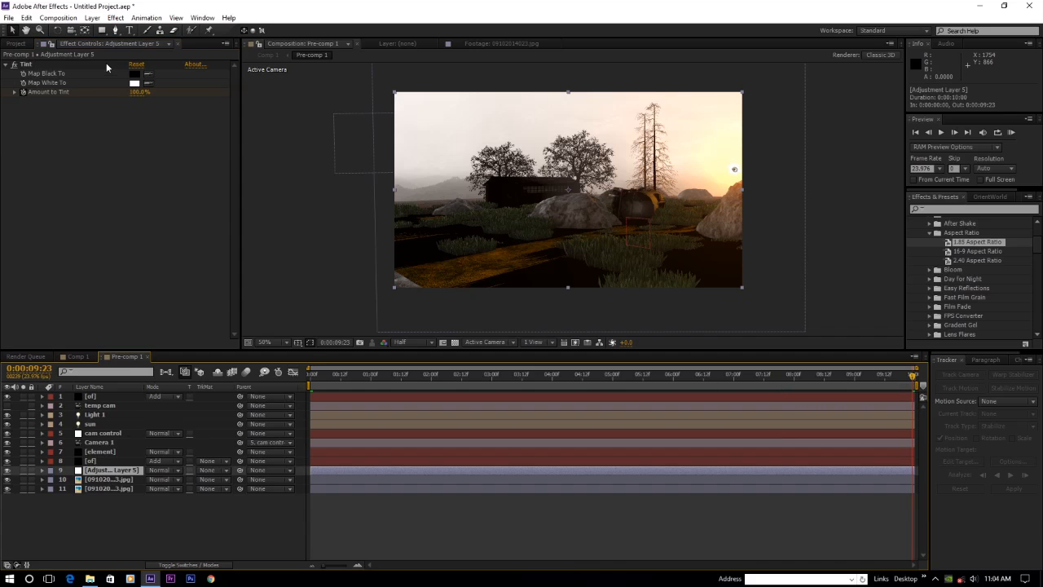
{"action": "left_click", "coordinate": [115, 17]}
{"action": "mouse_move", "coordinate": [200, 119]}
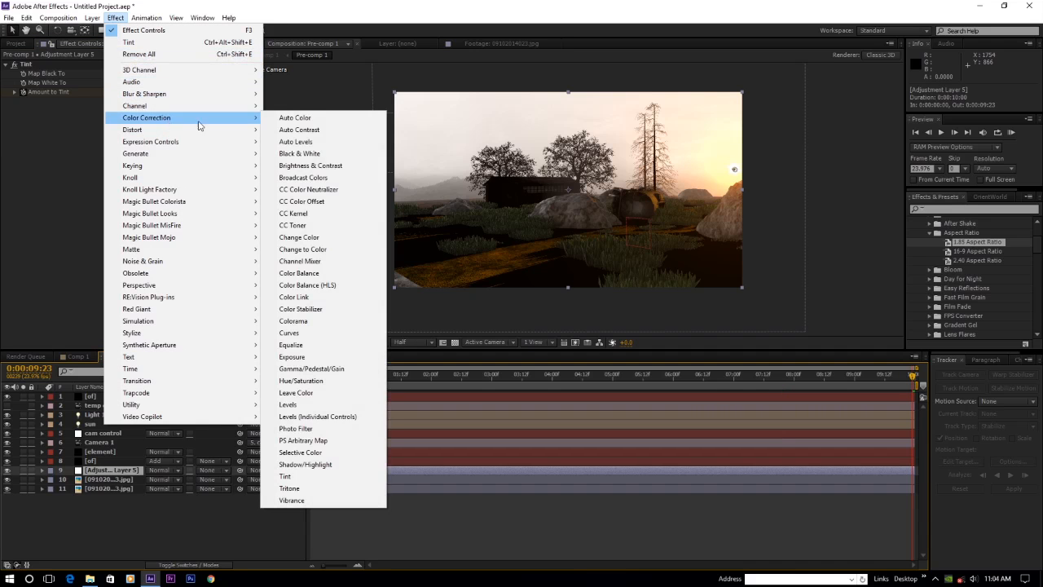
{"action": "left_click", "coordinate": [316, 338]}
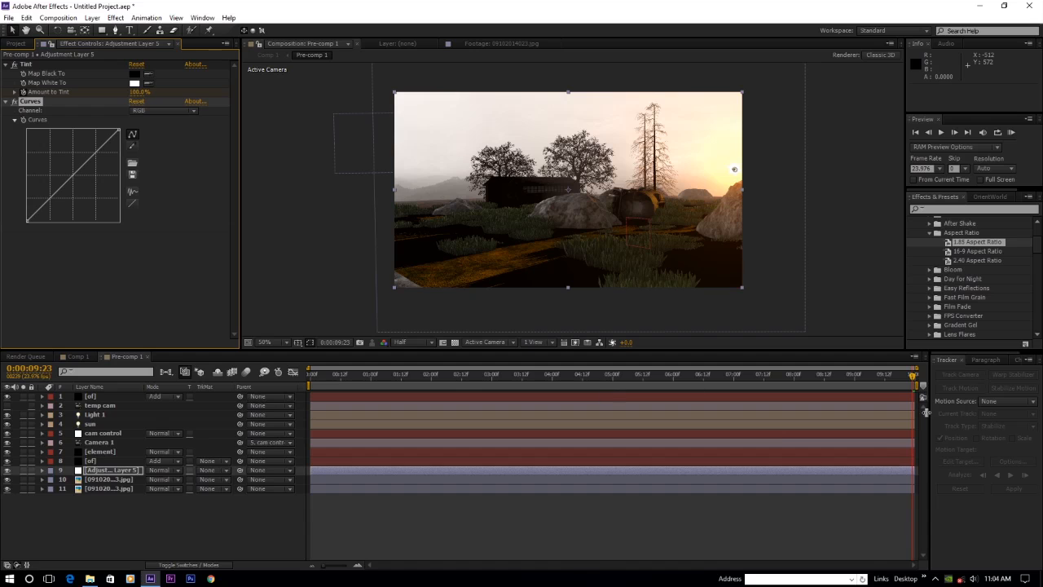
{"action": "left_click", "coordinate": [163, 111]}
{"action": "left_click", "coordinate": [158, 168]}
{"action": "left_click_drag", "start_coordinate": [119, 130], "coordinate": [123, 153]}
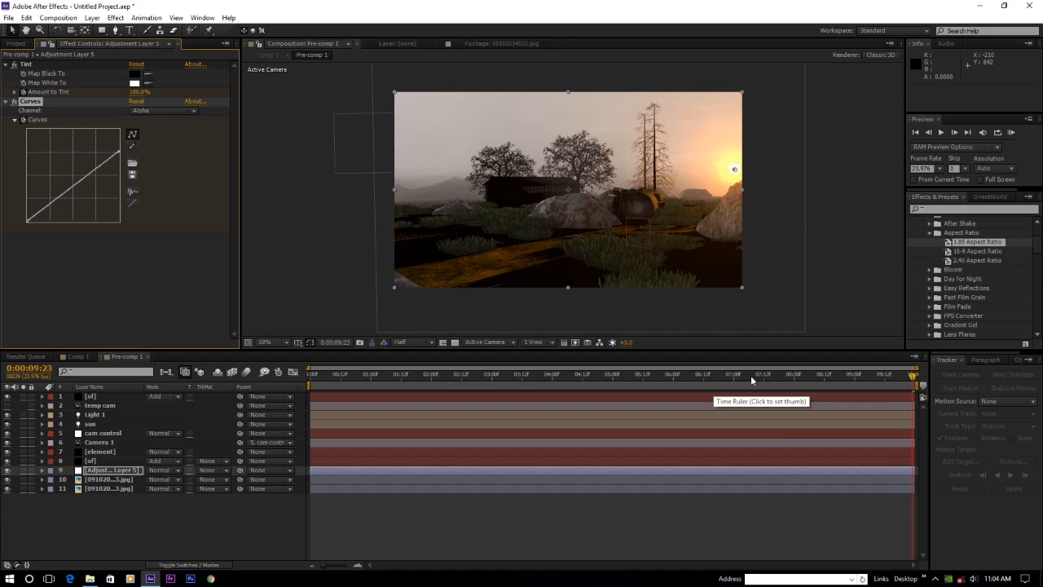
{"action": "left_click_drag", "start_coordinate": [354, 376], "coordinate": [272, 373]}
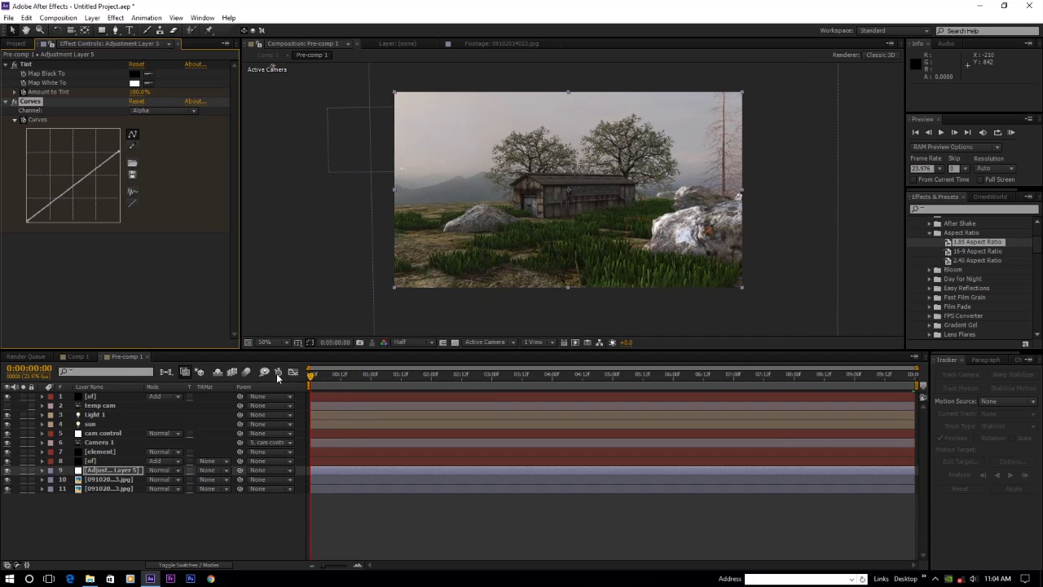
{"action": "left_click", "coordinate": [134, 101]}
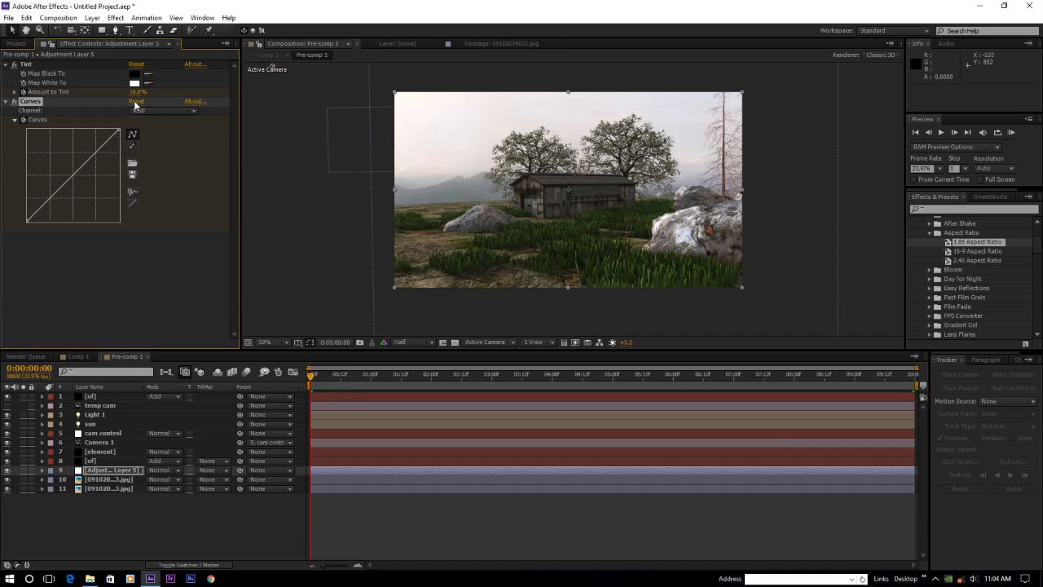
- Scrub through Pre-comp 1 and then Comp 1 to examine the background grading up close and in full view
{"action": "left_click_drag", "start_coordinate": [315, 376], "coordinate": [861, 382]}
{"action": "left_click", "coordinate": [881, 382]}
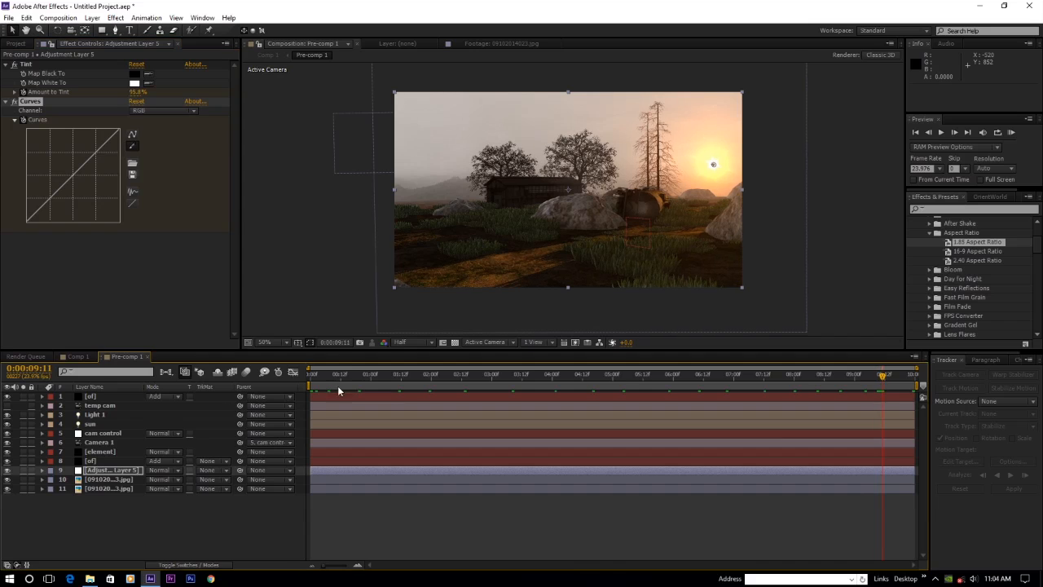
{"action": "left_click", "coordinate": [78, 356]}
{"action": "scroll", "coordinate": [595, 202], "scroll_direction": "up", "scroll_amount": 1}
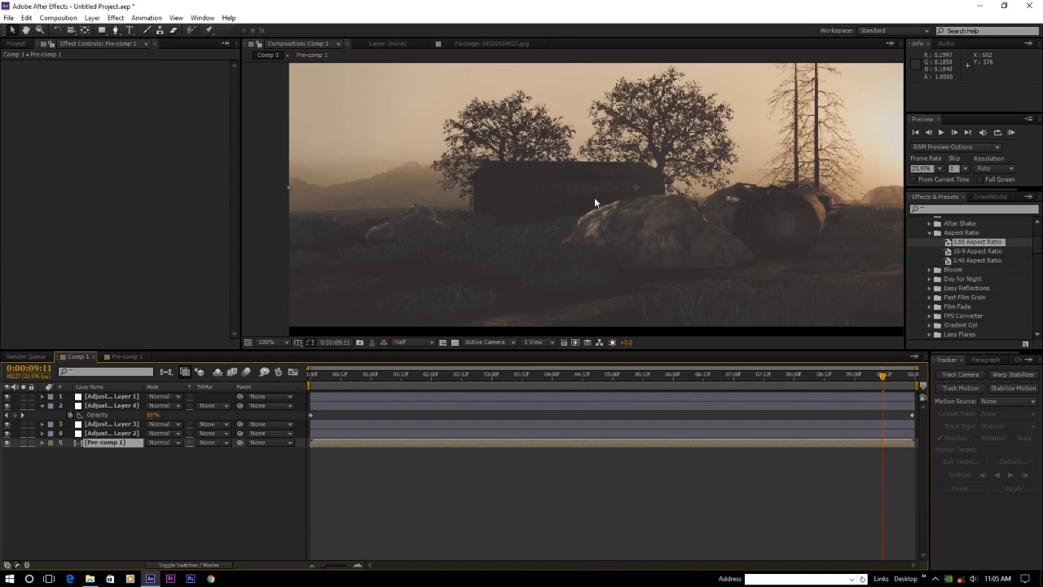
{"action": "scroll", "coordinate": [594, 202], "scroll_direction": "down", "scroll_amount": 1}
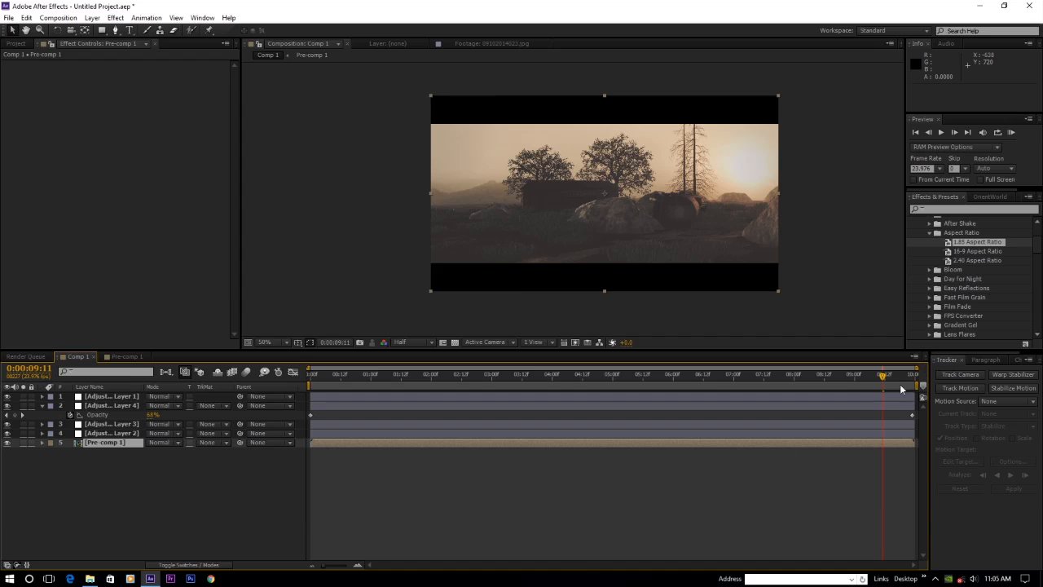
{"action": "left_click_drag", "start_coordinate": [882, 375], "coordinate": [710, 385]}
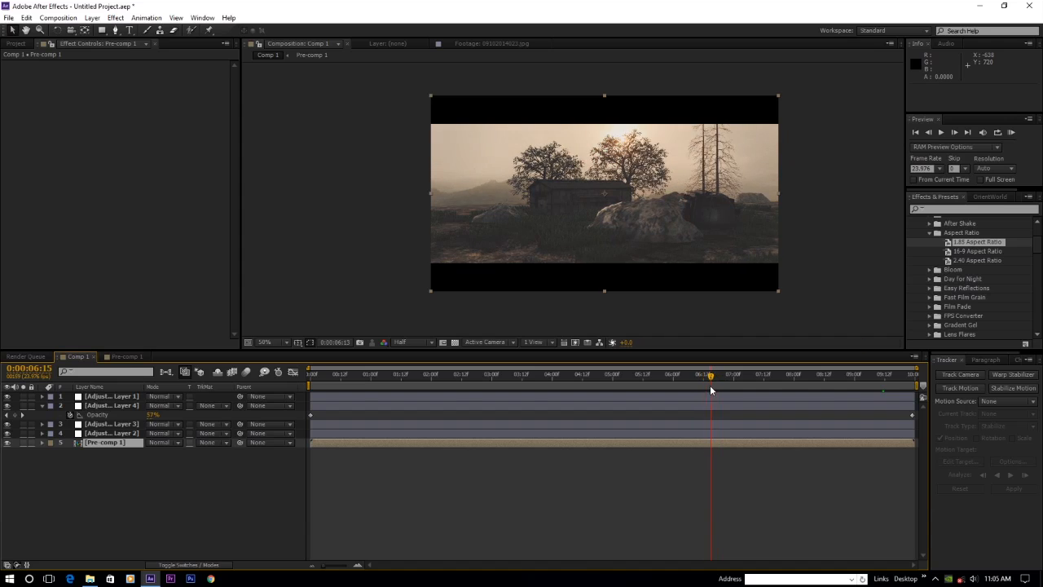
- Examine the sun passing behind the larger tree up close in Pre-comp 1, stopping at 0:00:06:04
{"action": "left_click", "coordinate": [126, 358]}
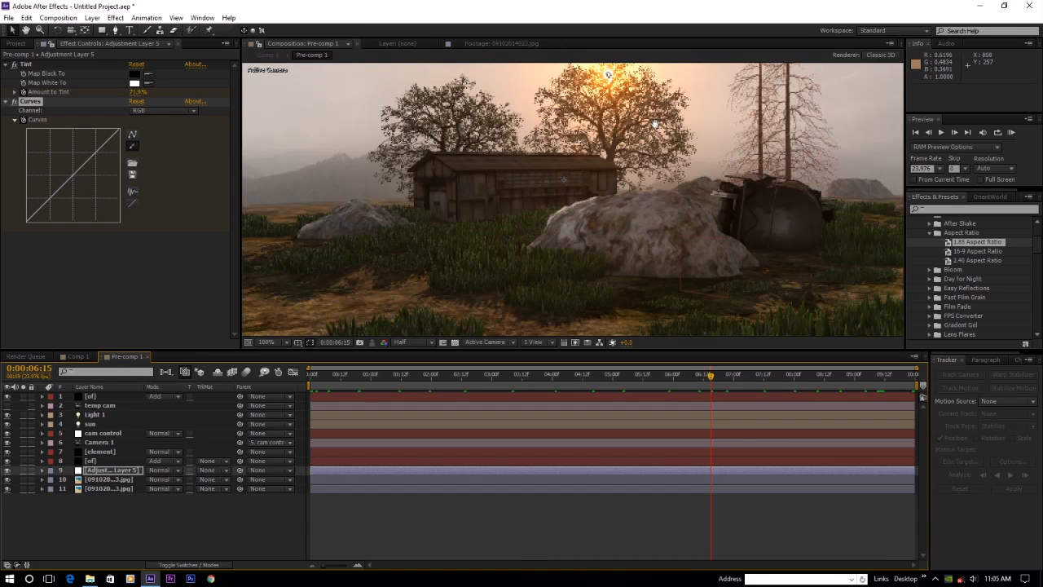
{"action": "left_click", "coordinate": [649, 124]}
{"action": "scroll", "coordinate": [629, 111], "scroll_direction": "up", "scroll_amount": 1}
{"action": "left_click_drag", "start_coordinate": [631, 111], "coordinate": [596, 304]}
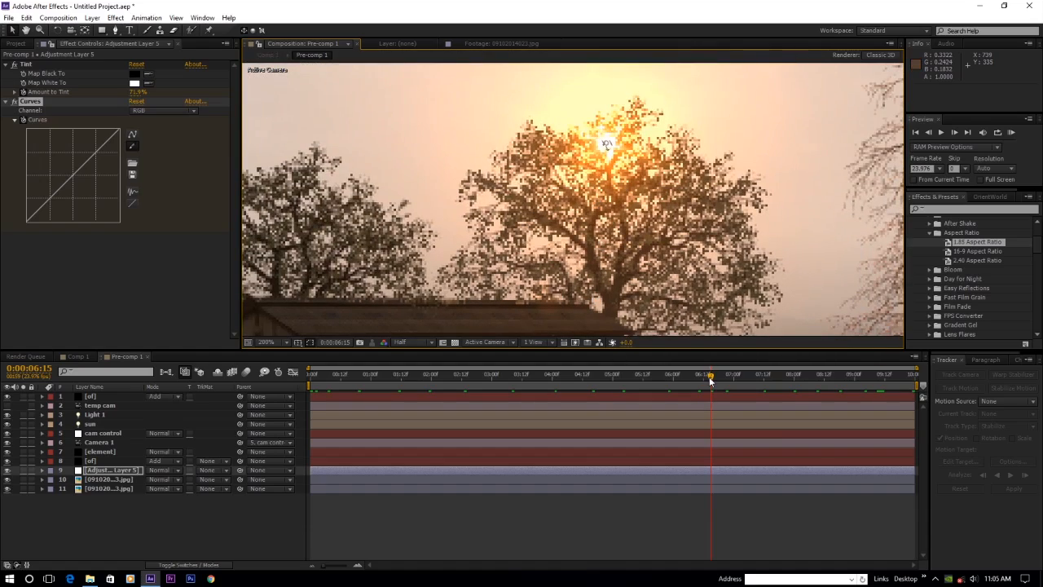
{"action": "left_click_drag", "start_coordinate": [710, 380], "coordinate": [681, 380]}
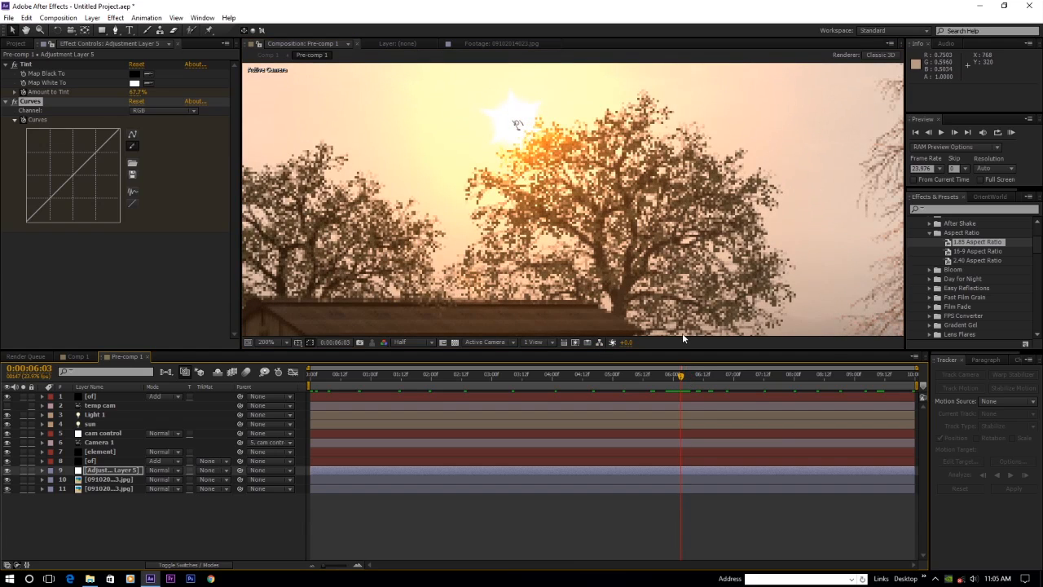
{"action": "left_click_drag", "start_coordinate": [680, 374], "coordinate": [683, 374]}
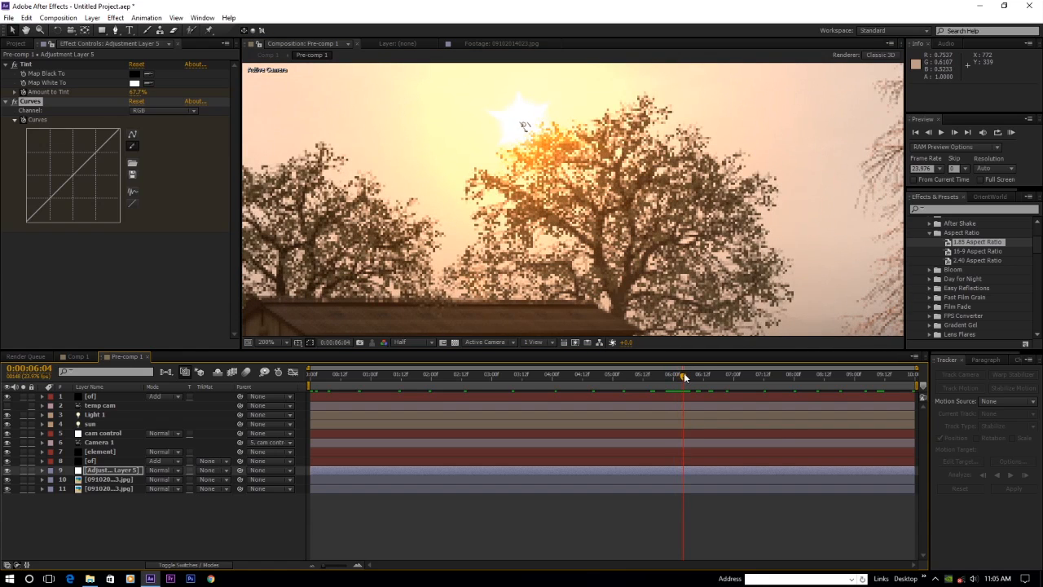
- Add a new adjustment layer above all other layers in Pre-comp 1
{"action": "left_click", "coordinate": [92, 17]}
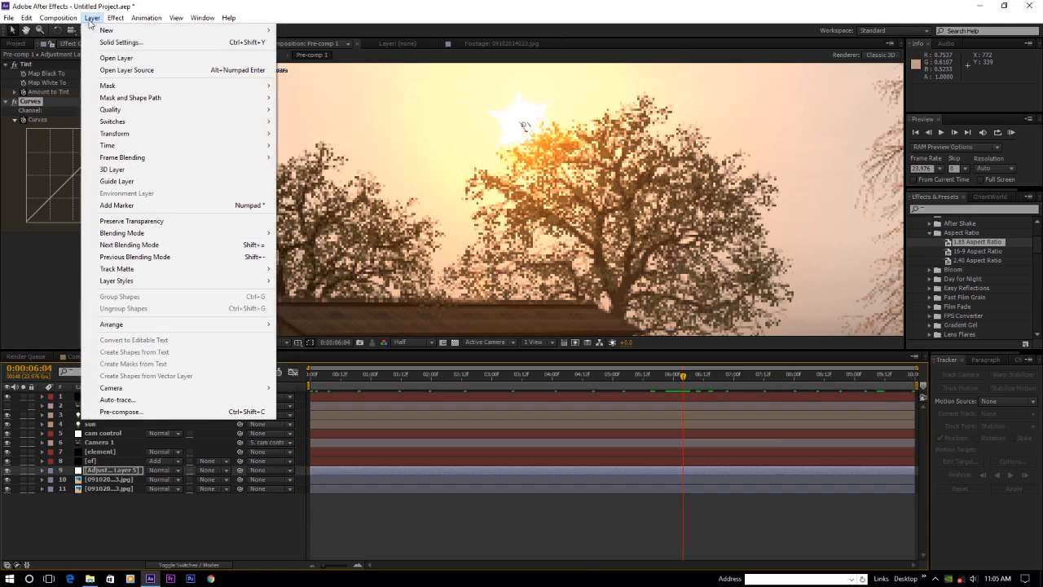
{"action": "mouse_move", "coordinate": [114, 30]}
{"action": "left_click", "coordinate": [317, 101]}
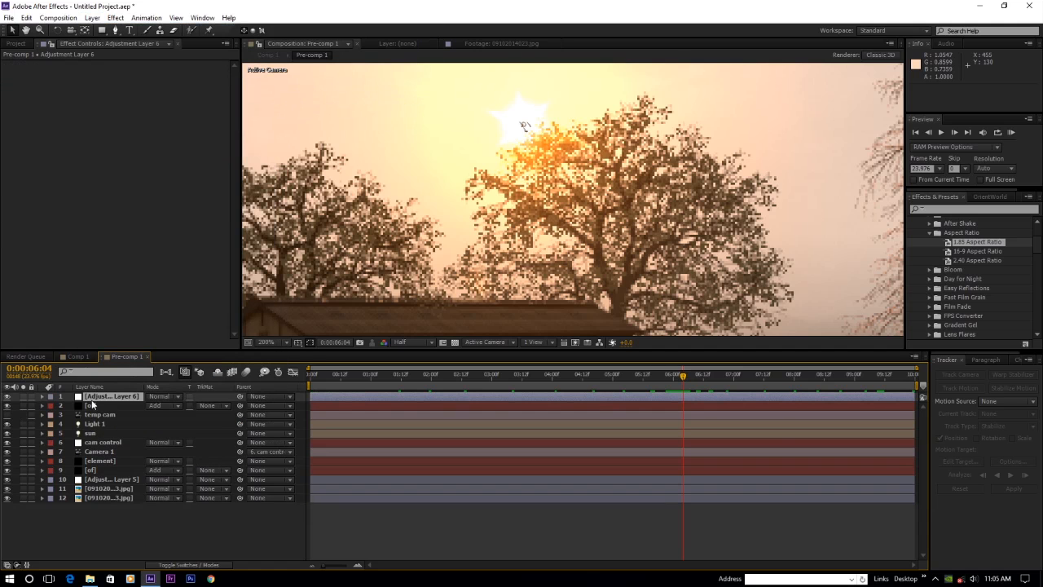
{"action": "left_click", "coordinate": [185, 396]}
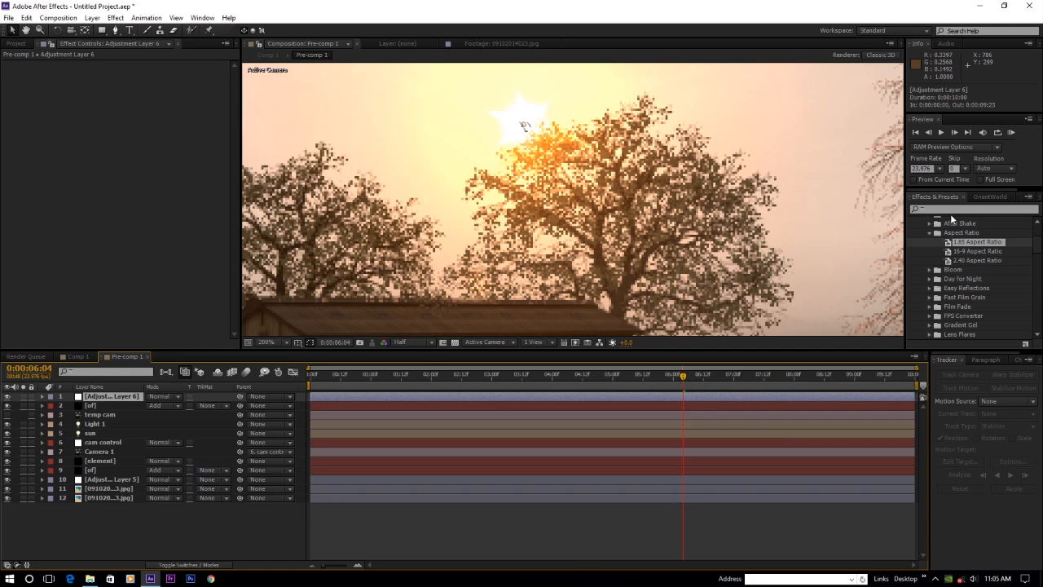
- Find the CC Light Rays effect by searching for "cc light" and apply it to Adjustment Layer 6
{"action": "left_click", "coordinate": [949, 209]}
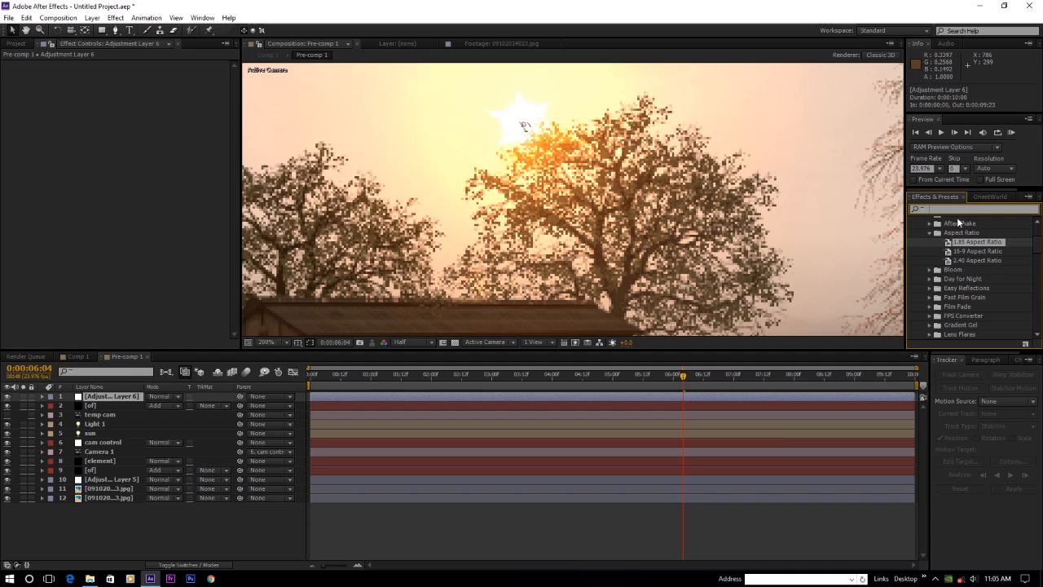
{"action": "type", "text": "cc lig"}
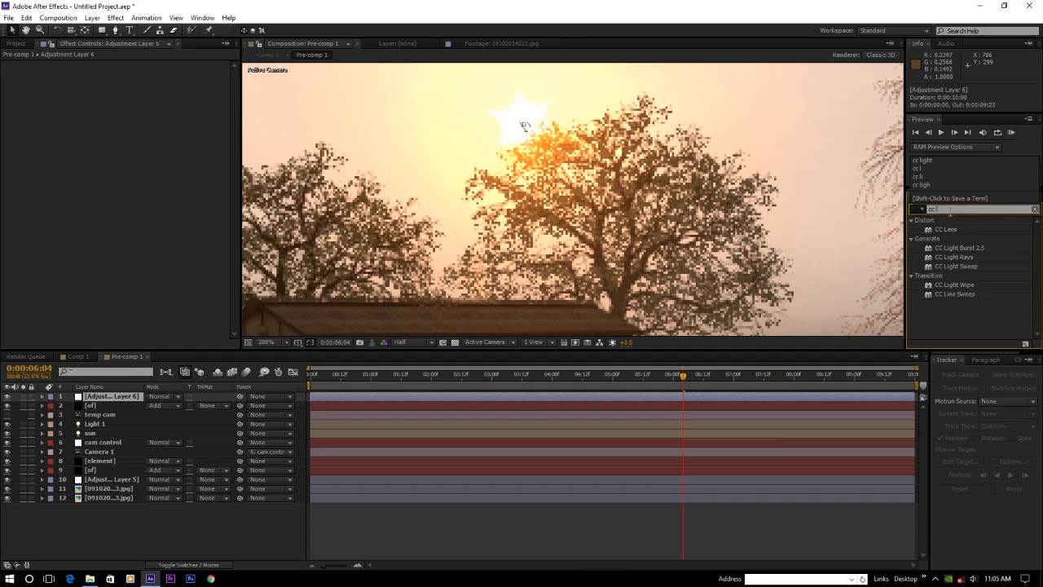
{"action": "type", "text": "ht"}
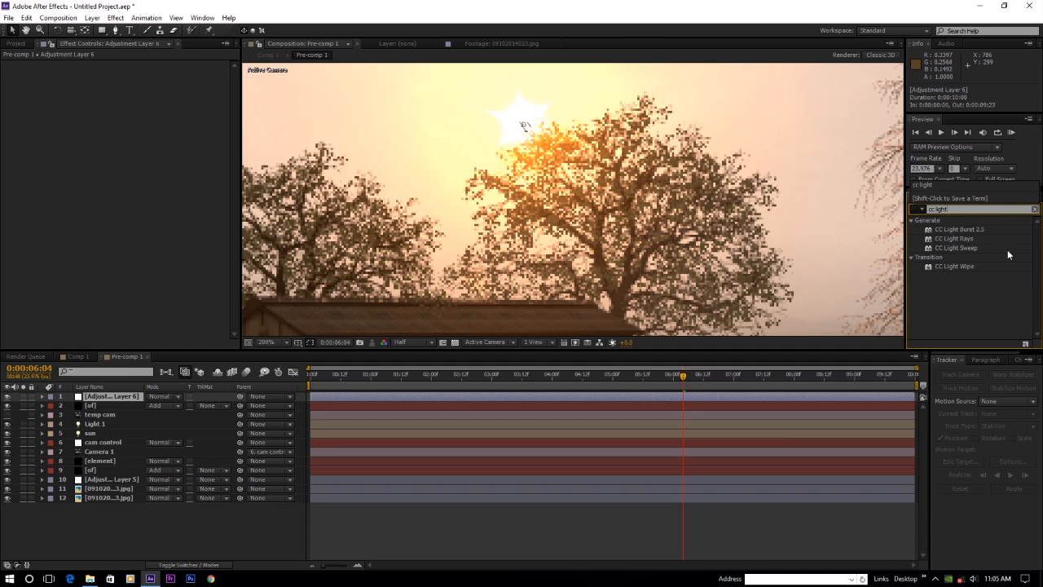
{"action": "left_click", "coordinate": [954, 240]}
{"action": "double_click", "coordinate": [954, 239]}
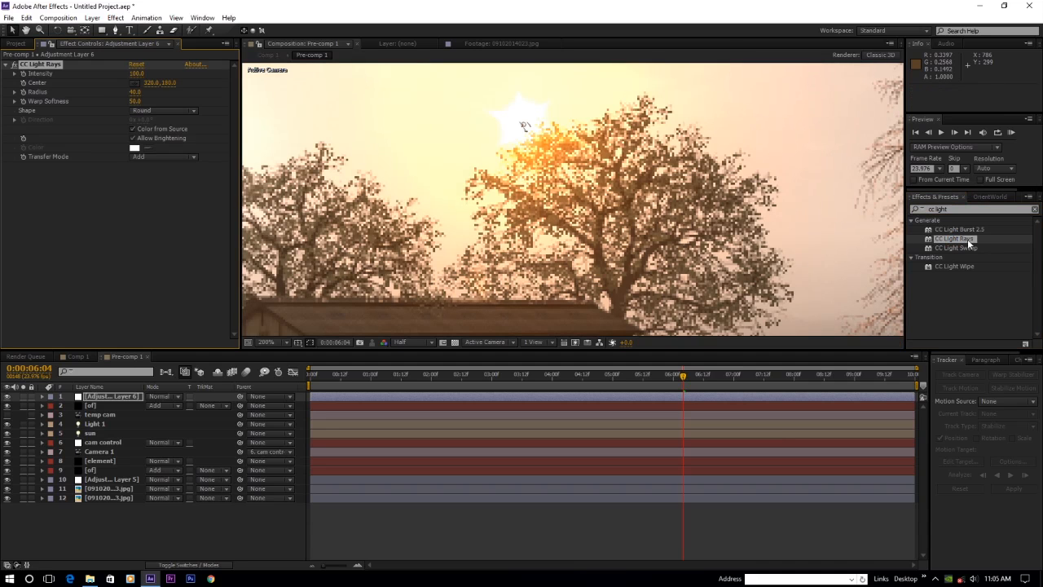
- Keyframe the CC Light Rays Center onto the sun at 0:00:06:04 (657, 162.5) and at 0:00:07:04 (811, 185.5)
{"action": "left_click", "coordinate": [133, 82]}
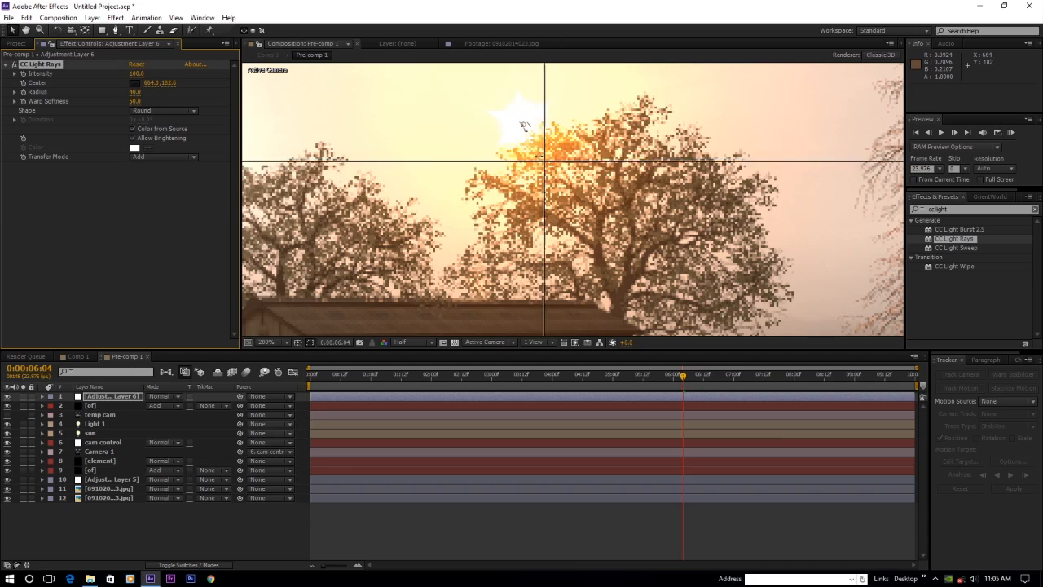
{"action": "left_click", "coordinate": [536, 141]}
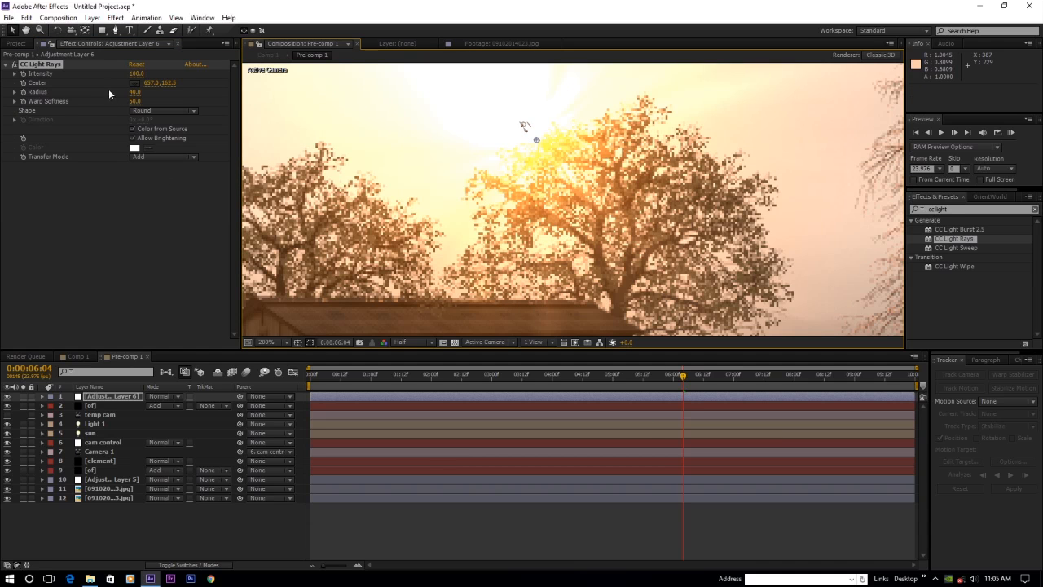
{"action": "left_click", "coordinate": [26, 86]}
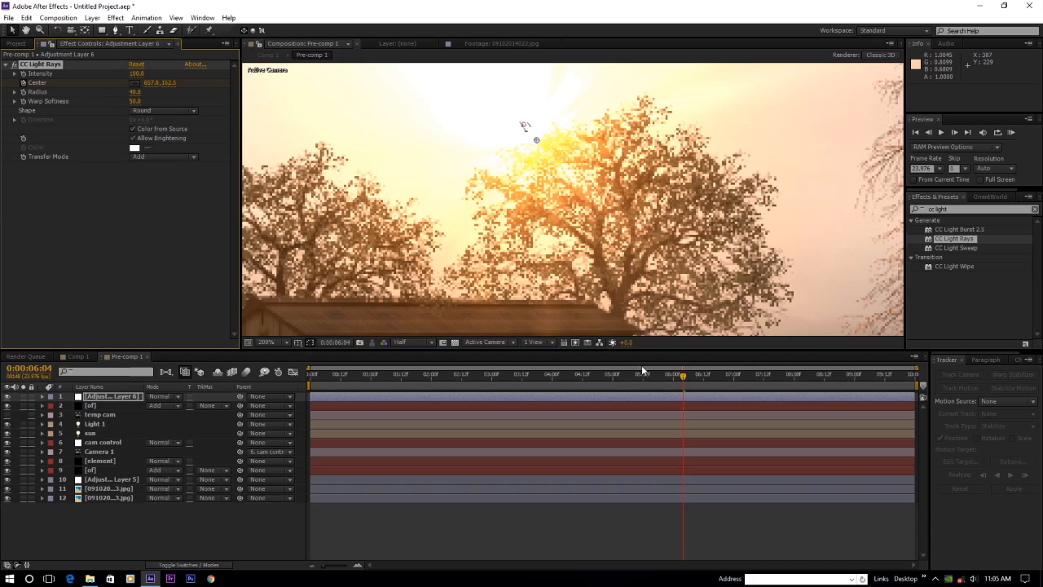
{"action": "left_click_drag", "start_coordinate": [684, 379], "coordinate": [743, 383]}
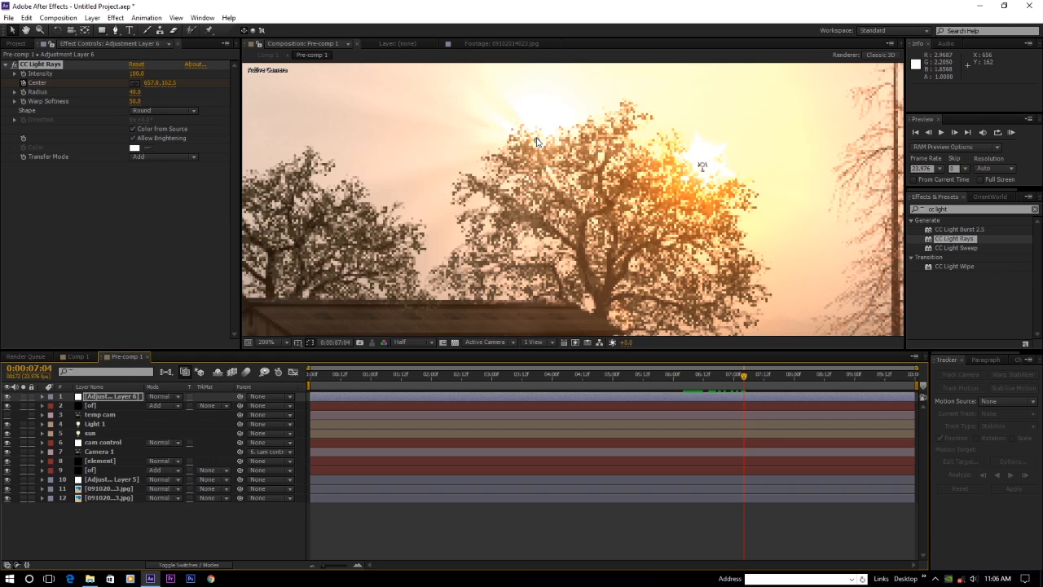
{"action": "left_click_drag", "start_coordinate": [536, 142], "coordinate": [704, 166]}
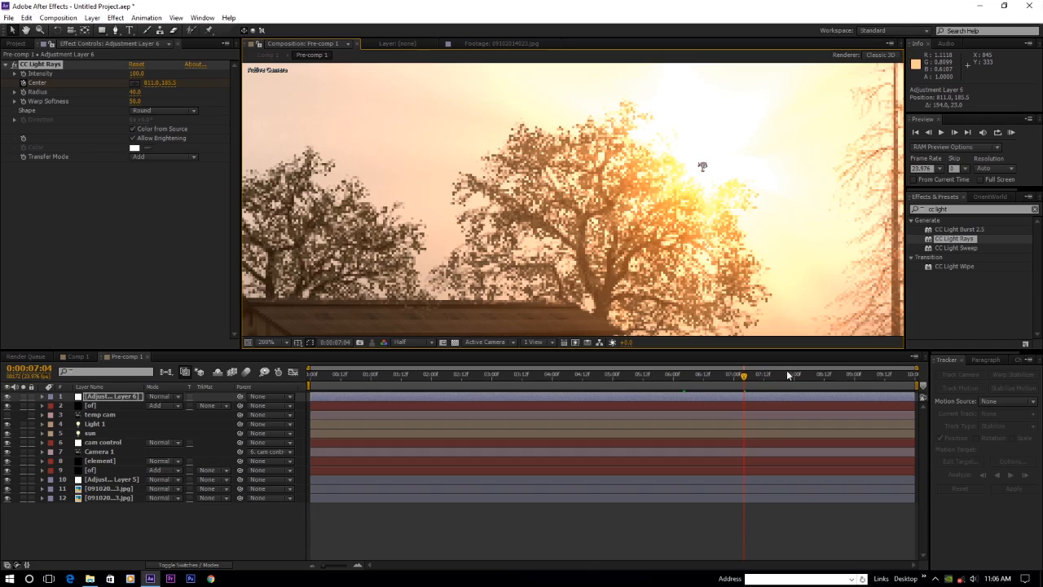
- Check the rays at 0:00:06:18, then set the CC Light Rays Intensity to 67 and Shape to Square
{"action": "left_click_drag", "start_coordinate": [743, 379], "coordinate": [717, 382]}
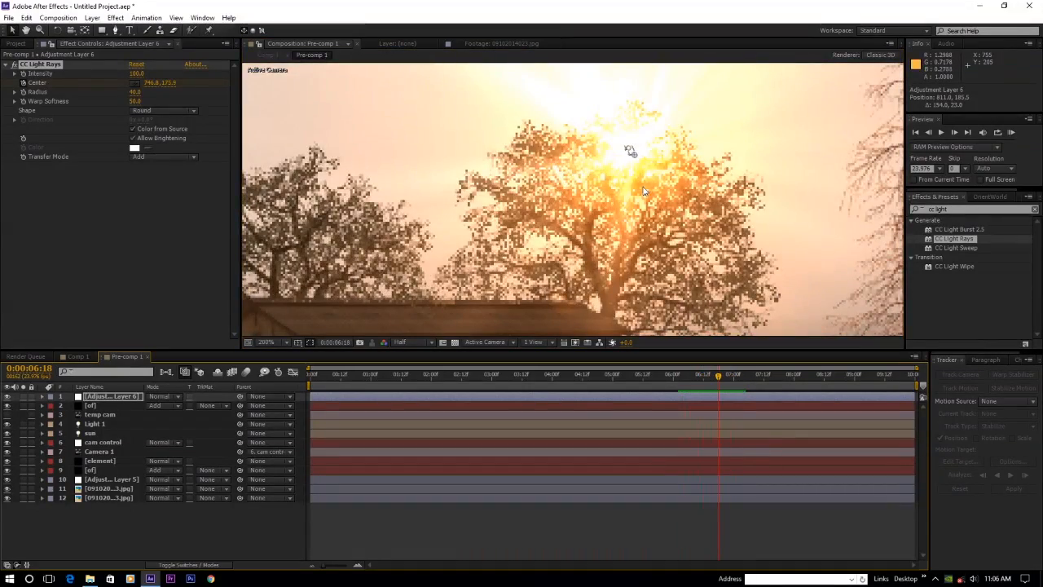
{"action": "scroll", "coordinate": [685, 214], "scroll_direction": "down", "scroll_amount": 1}
{"action": "scroll", "coordinate": [685, 213], "scroll_direction": "up", "scroll_amount": 1}
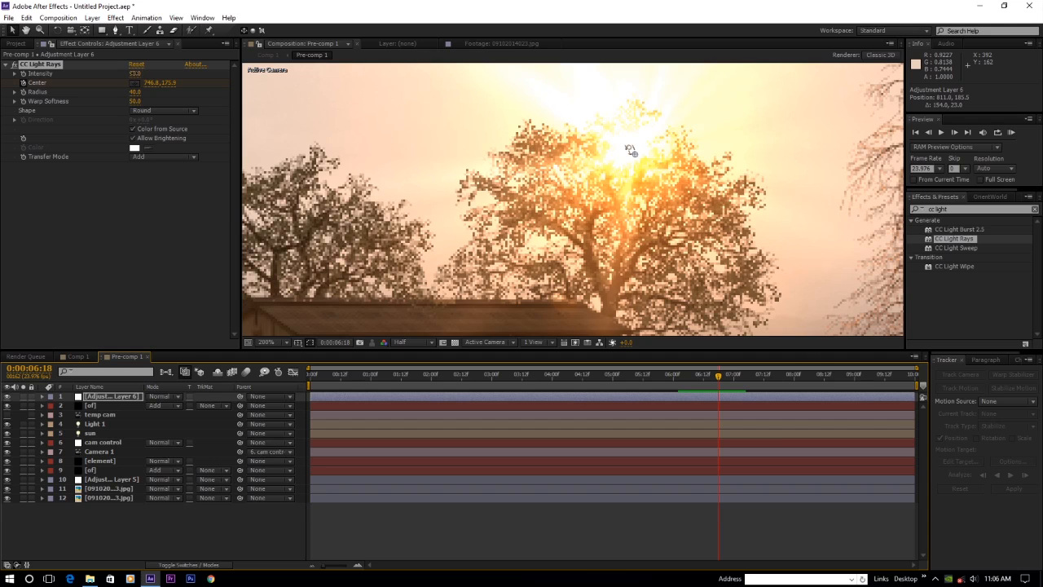
{"action": "left_click_drag", "start_coordinate": [134, 74], "coordinate": [123, 76]}
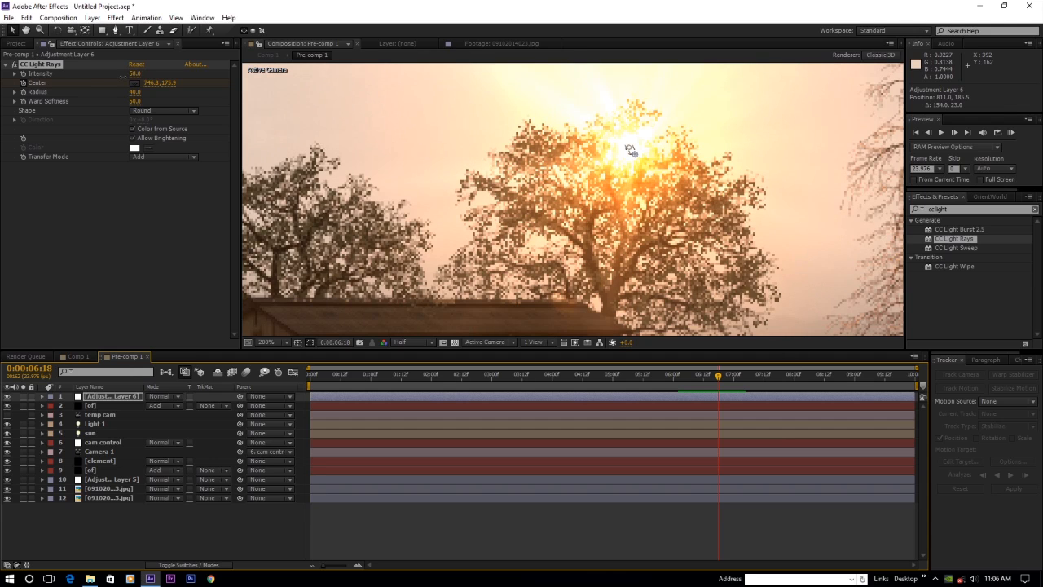
{"action": "left_click", "coordinate": [152, 111]}
{"action": "left_click", "coordinate": [175, 136]}
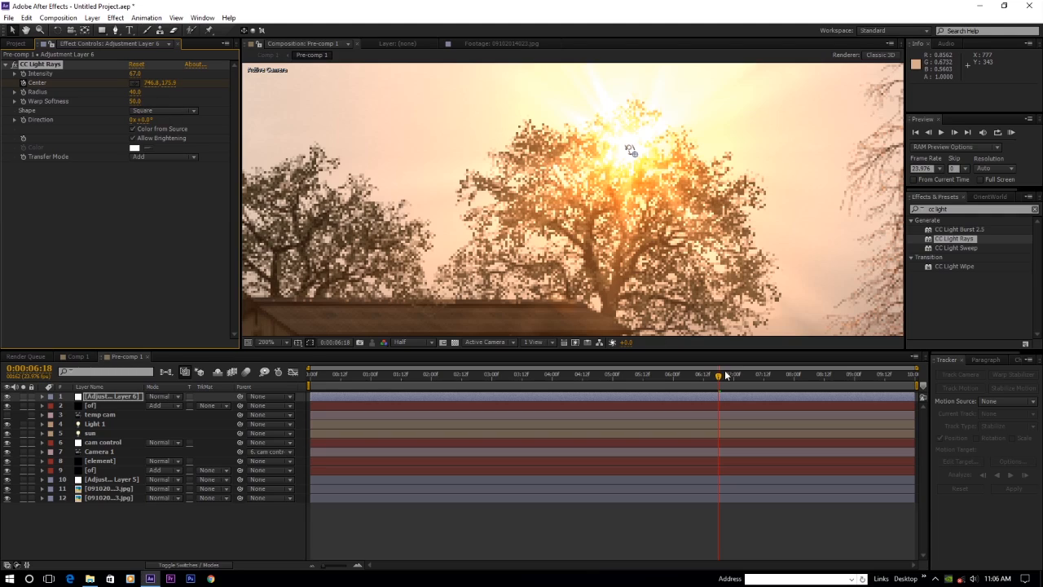
- At 0:00:06:11, set the CC Light Rays Intensity to 54 and Radius to 26
{"action": "left_click_drag", "start_coordinate": [725, 375], "coordinate": [702, 377]}
{"action": "scroll", "coordinate": [657, 233], "scroll_direction": "down", "scroll_amount": 1}
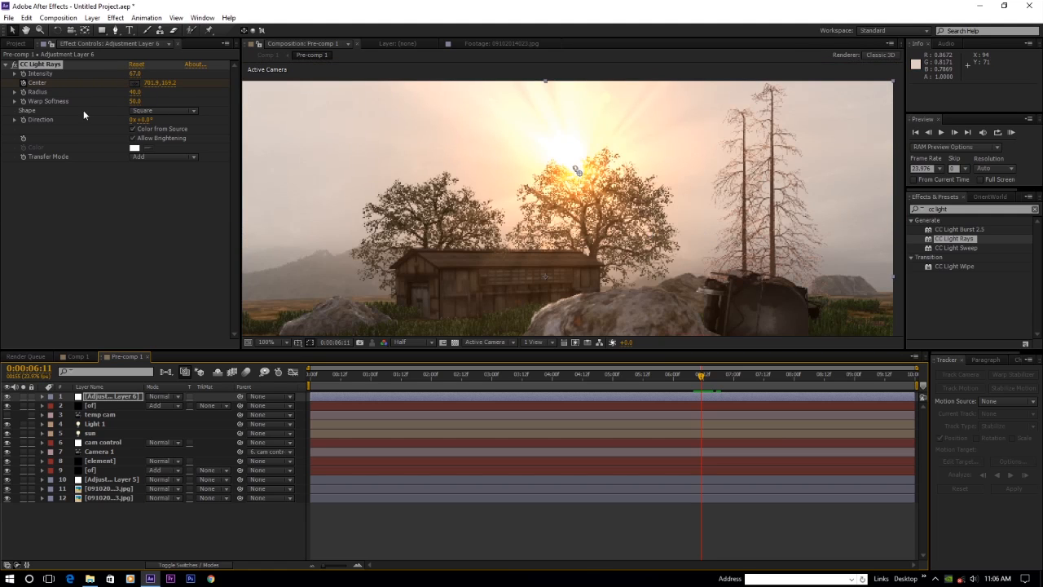
{"action": "left_click_drag", "start_coordinate": [134, 92], "coordinate": [135, 91]}
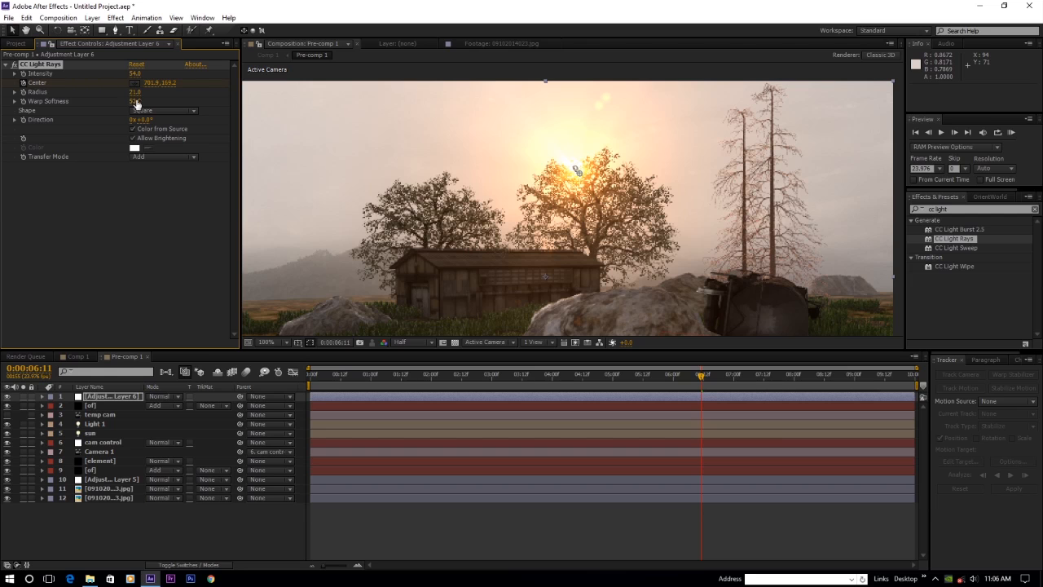
{"action": "left_click_drag", "start_coordinate": [133, 92], "coordinate": [136, 91]}
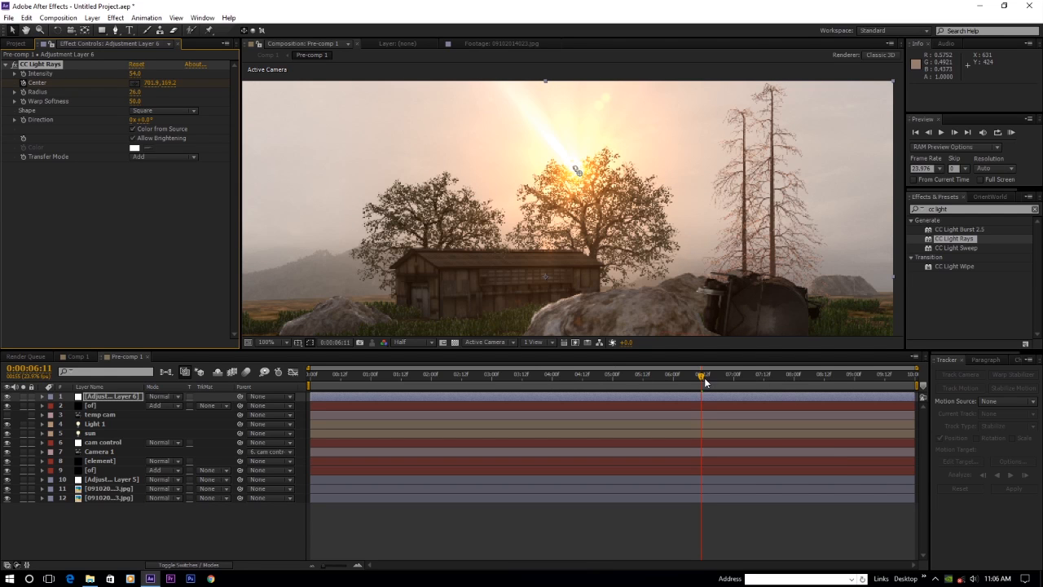
- Examine the light rays at 0:00:06:21 in Pre-comp 1, then scrub Comp 1 to 0:00:08:00 to review the sun near the bare trees
{"action": "left_click_drag", "start_coordinate": [705, 382], "coordinate": [726, 381]}
{"action": "scroll", "coordinate": [589, 240], "scroll_direction": "down", "scroll_amount": 2}
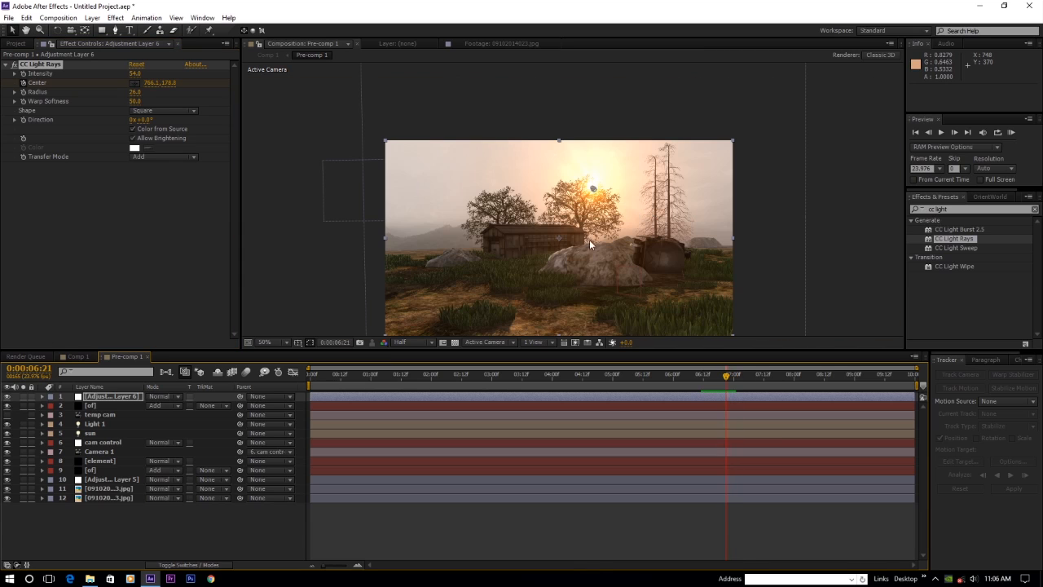
{"action": "left_click", "coordinate": [78, 356]}
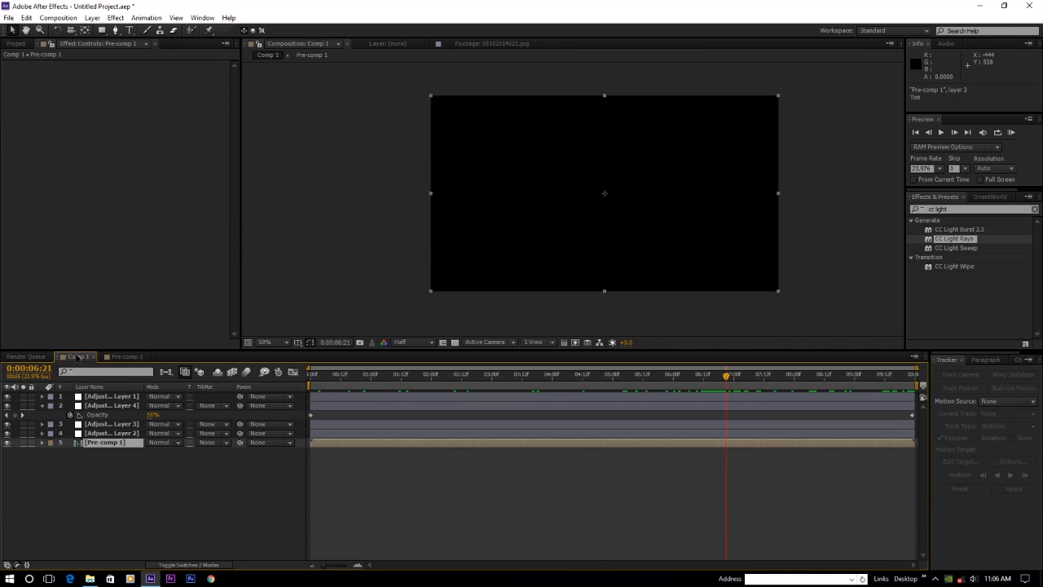
{"action": "scroll", "coordinate": [596, 188], "scroll_direction": "up", "scroll_amount": 2}
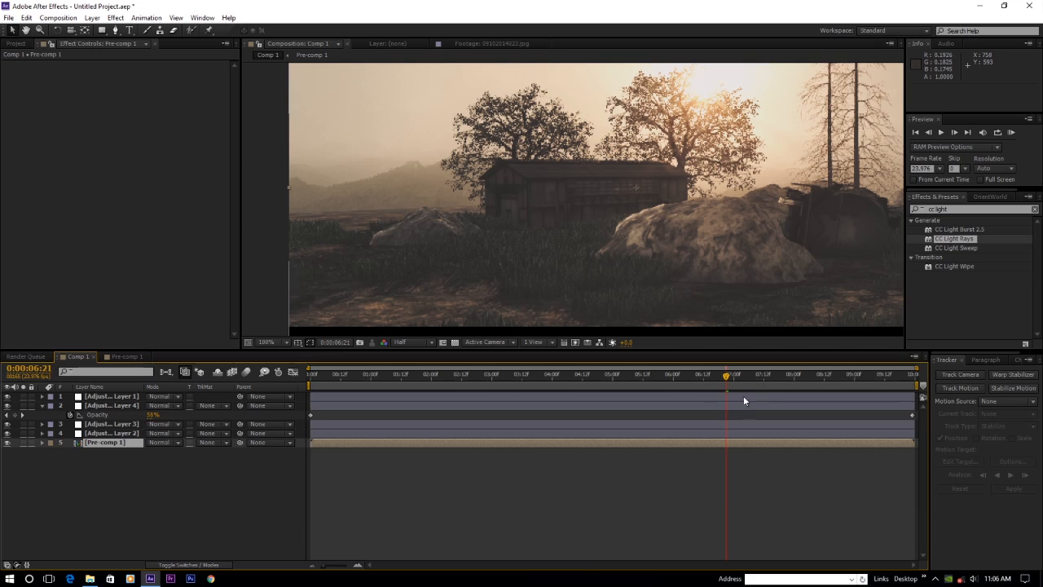
{"action": "left_click_drag", "start_coordinate": [728, 377], "coordinate": [794, 372]}
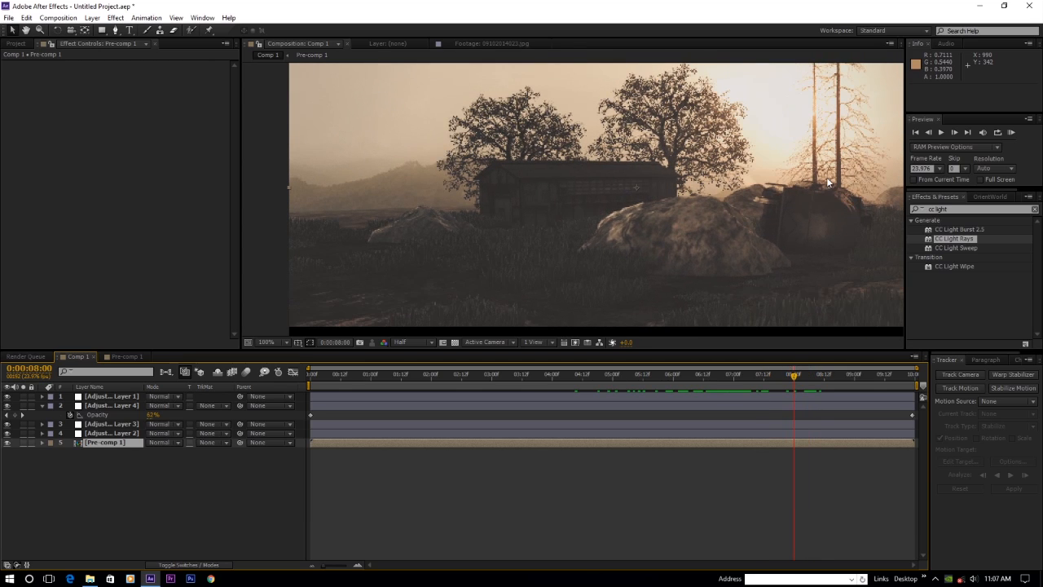
{"action": "key", "text": "period"}
{"action": "key", "text": "comma"}
- In Pre-comp 1, keyframe the CC Light Rays Center onto the sun at 0:00:08:02, at 963, 218 by the first bare trunk
{"action": "left_click", "coordinate": [122, 356]}
{"action": "key", "text": "period"}
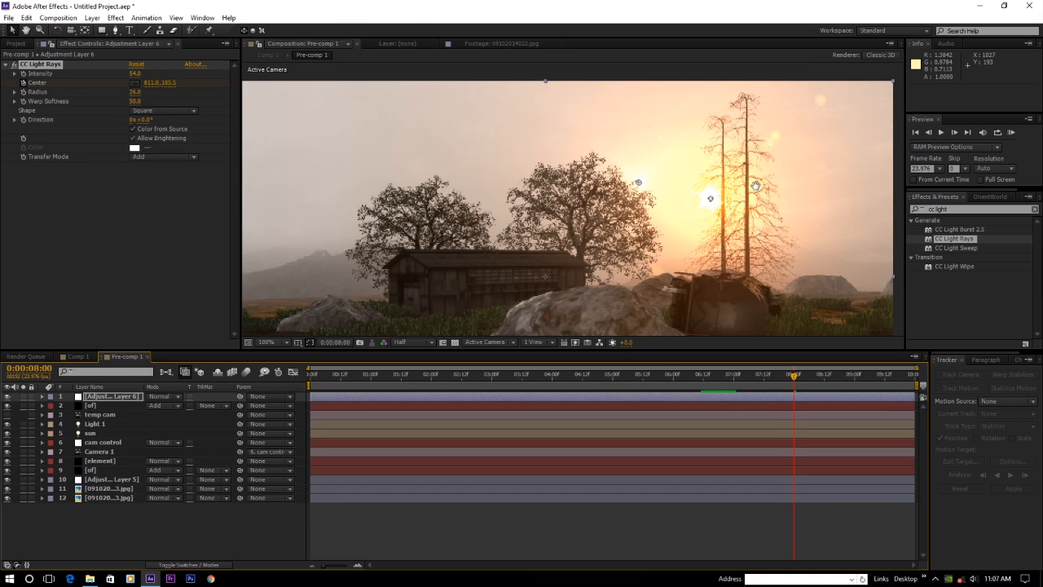
{"action": "left_click_drag", "start_coordinate": [755, 186], "coordinate": [571, 196]}
{"action": "scroll", "coordinate": [559, 229], "scroll_direction": "up", "scroll_amount": 2}
{"action": "scroll", "coordinate": [559, 230], "scroll_direction": "down", "scroll_amount": 1}
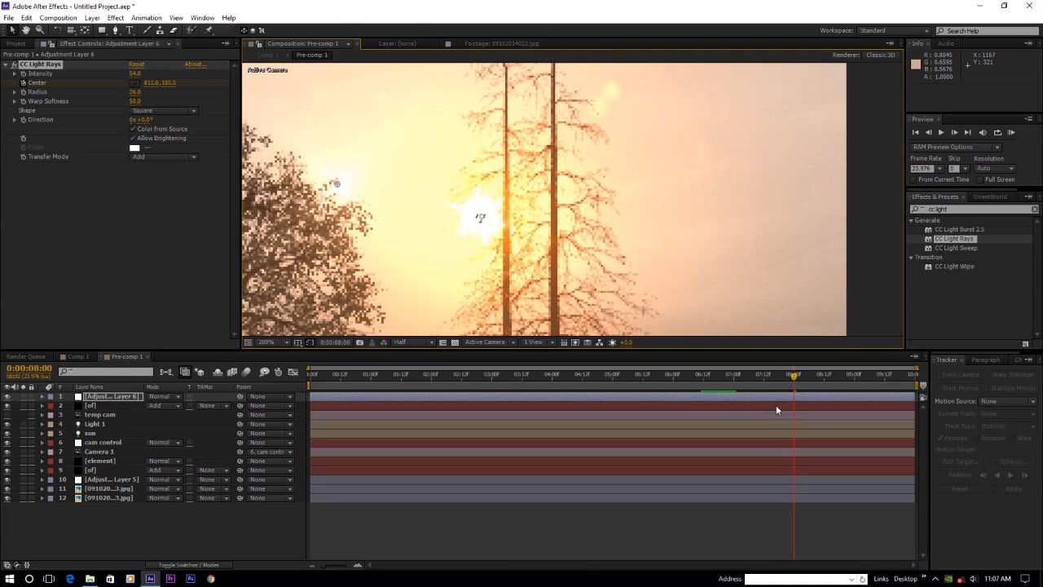
{"action": "mouse_move", "coordinate": [790, 377]}
{"action": "left_mouse_down"}
{"action": "mouse_move", "coordinate": [780, 377]}
{"action": "mouse_move", "coordinate": [798, 377]}
{"action": "left_mouse_up"}
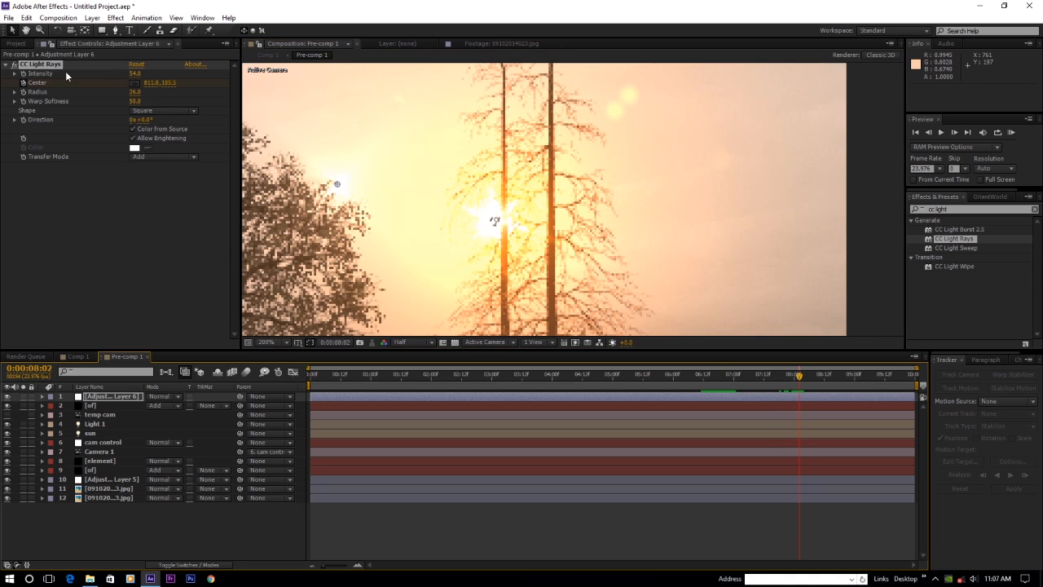
{"action": "left_click", "coordinate": [135, 83]}
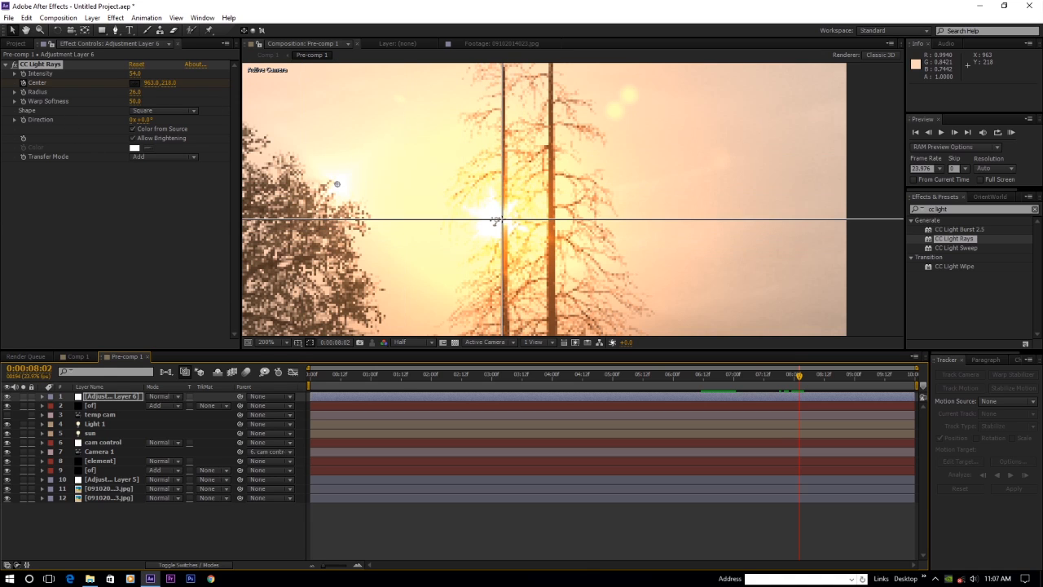
{"action": "left_click", "coordinate": [497, 220]}
- Advance to 0:00:08:09 and keyframe the CC Light Rays Center at about 1001, 227.5 over the sun behind the second bare trunk
{"action": "key", "text": "Page_Down"}
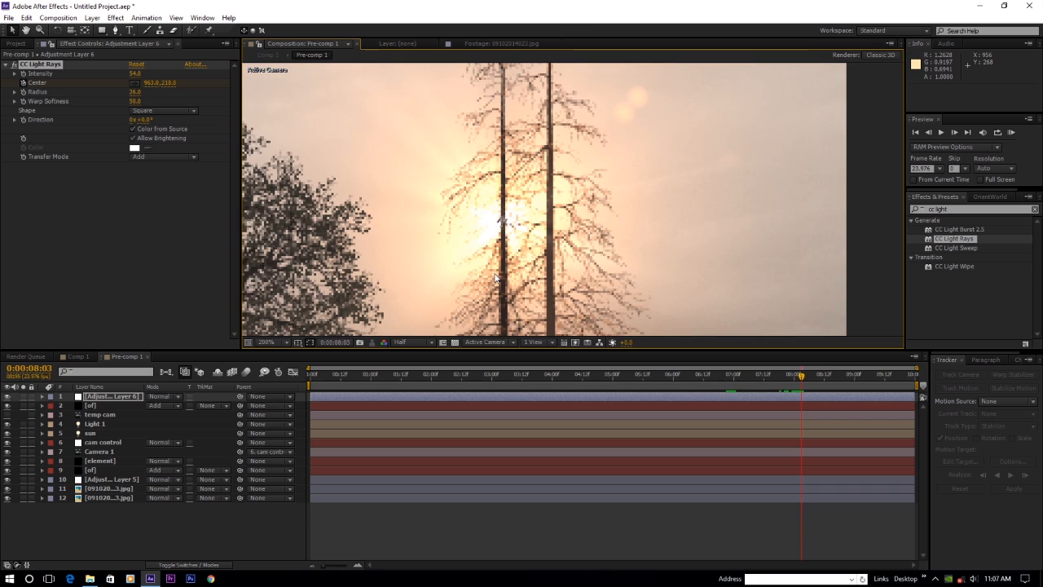
{"action": "key", "text": "Page_Down"}
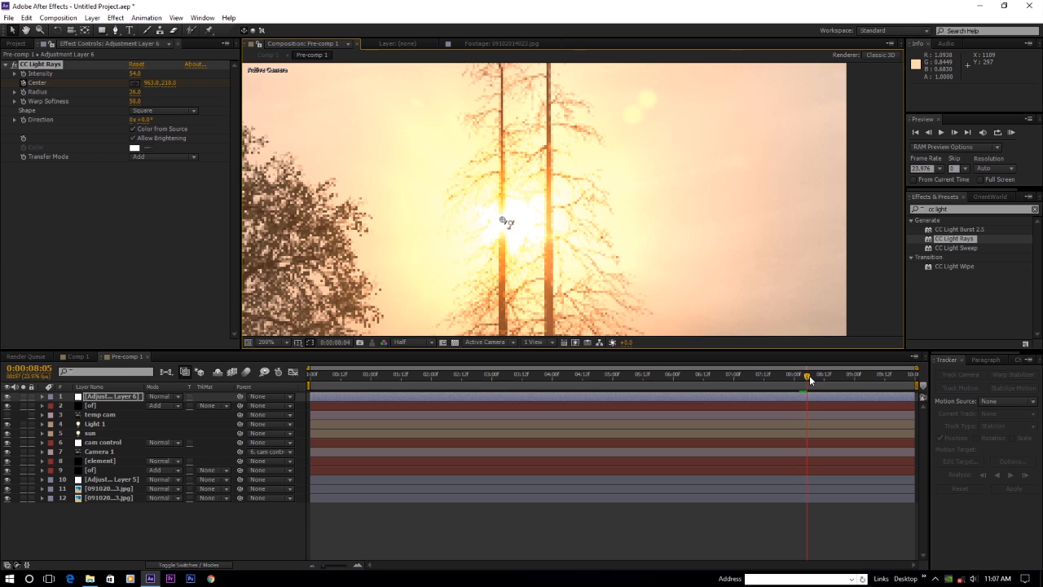
{"action": "key", "text": "Page_Down"}
{"action": "key", "text": "Page_Down"}
{"action": "key", "text": "Page_Down"}
{"action": "key", "text": "Page_Down"}
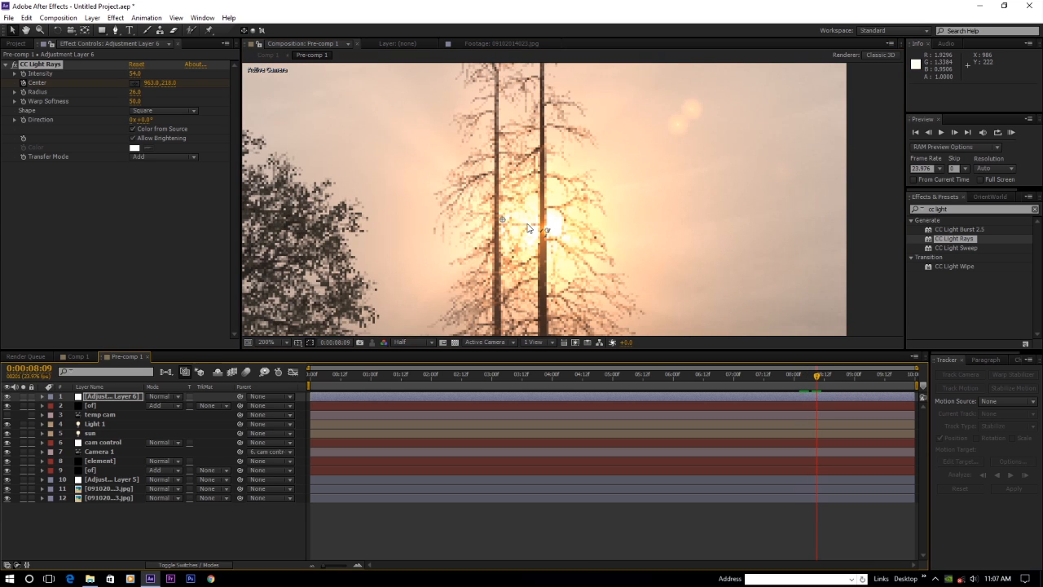
{"action": "left_click_drag", "start_coordinate": [503, 220], "coordinate": [544, 232]}
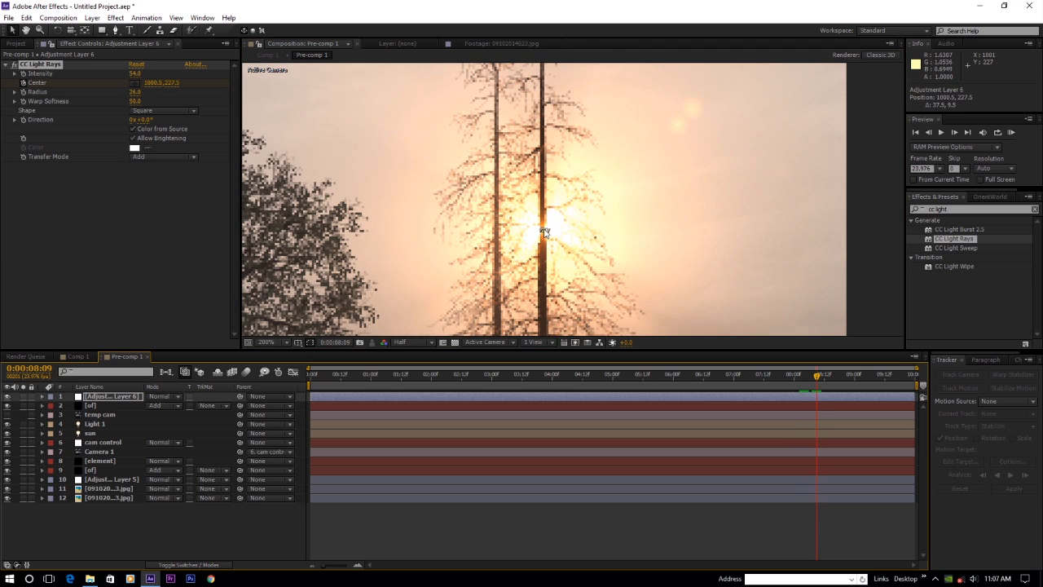
- Step forward to 0:00:08:15 and scrub back to 0:00:05:11 to compare the ray center with the sun's position
{"action": "key", "text": "Page_Down"}
{"action": "key", "text": "Page_Down"}
{"action": "key", "text": "Page_Down"}
{"action": "key", "text": "Page_Down"}
{"action": "key", "text": "Page_Down"}
{"action": "key", "text": "Page_Down"}
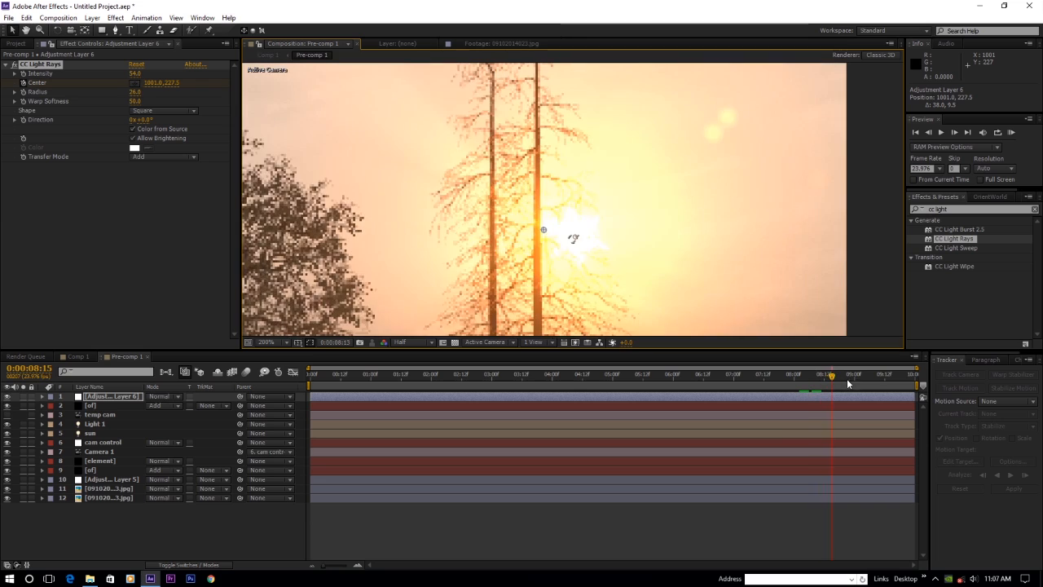
{"action": "left_click_drag", "start_coordinate": [847, 383], "coordinate": [641, 379]}
{"action": "scroll", "coordinate": [460, 210], "scroll_direction": "down", "scroll_amount": 2}
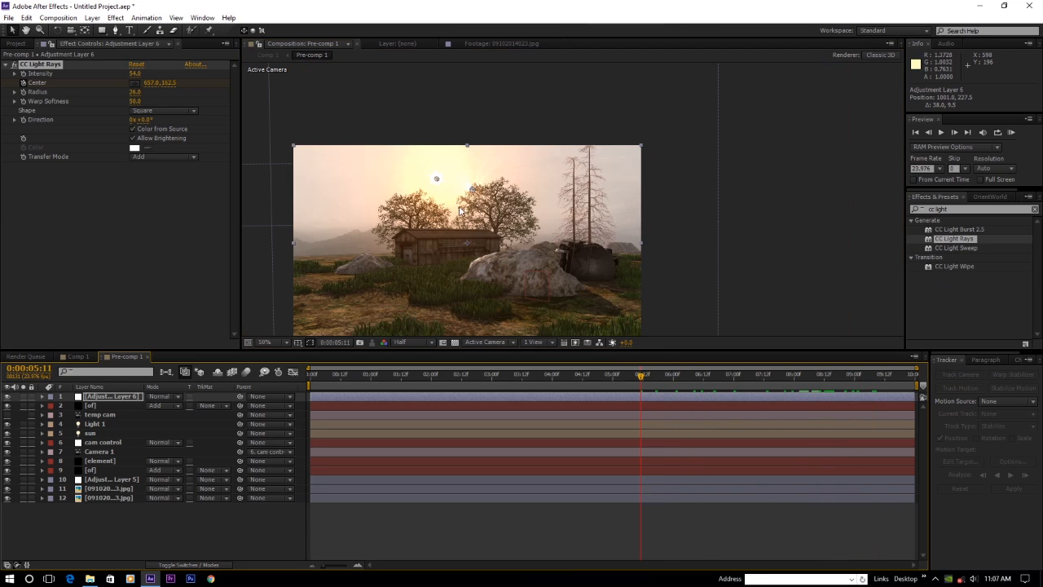
- Keyframe the CC Light Rays Intensity at 0 at 0:00:03:21
{"action": "key", "text": "period"}
{"action": "left_click_drag", "start_coordinate": [639, 379], "coordinate": [545, 378]}
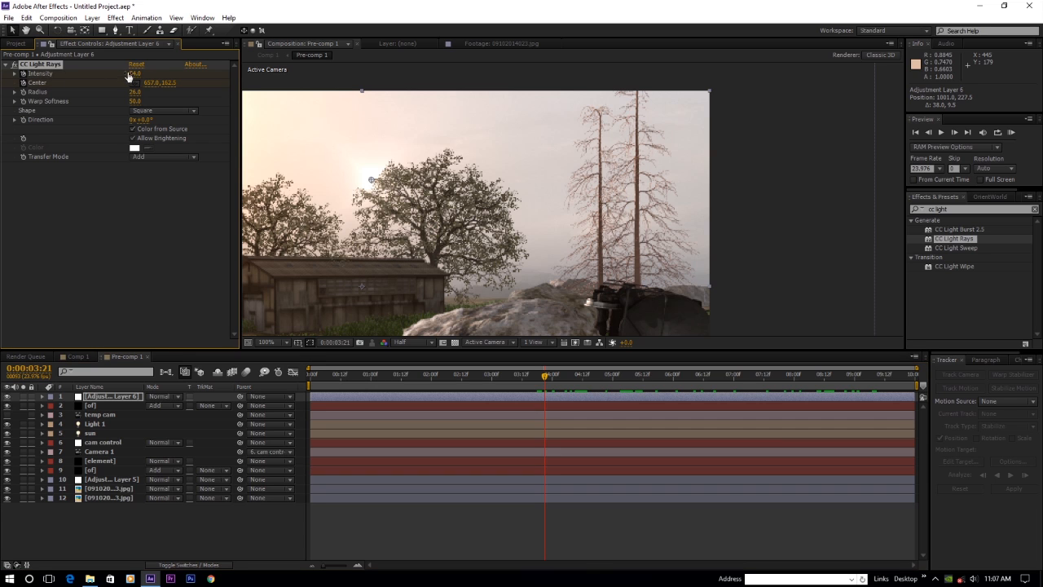
{"action": "left_click_drag", "start_coordinate": [133, 76], "coordinate": [86, 73]}
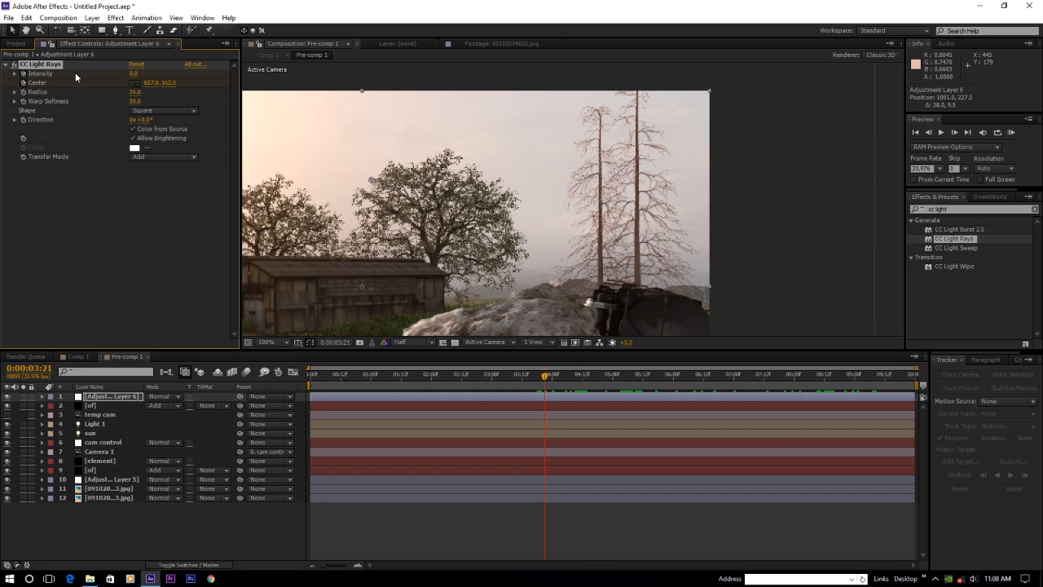
- Show Adjustment Layer 6's keyframed properties and hold the CC Light Rays Intensity at 0 with a keyframe at 0:00:06:06
{"action": "left_click_drag", "start_coordinate": [545, 379], "coordinate": [690, 387]}
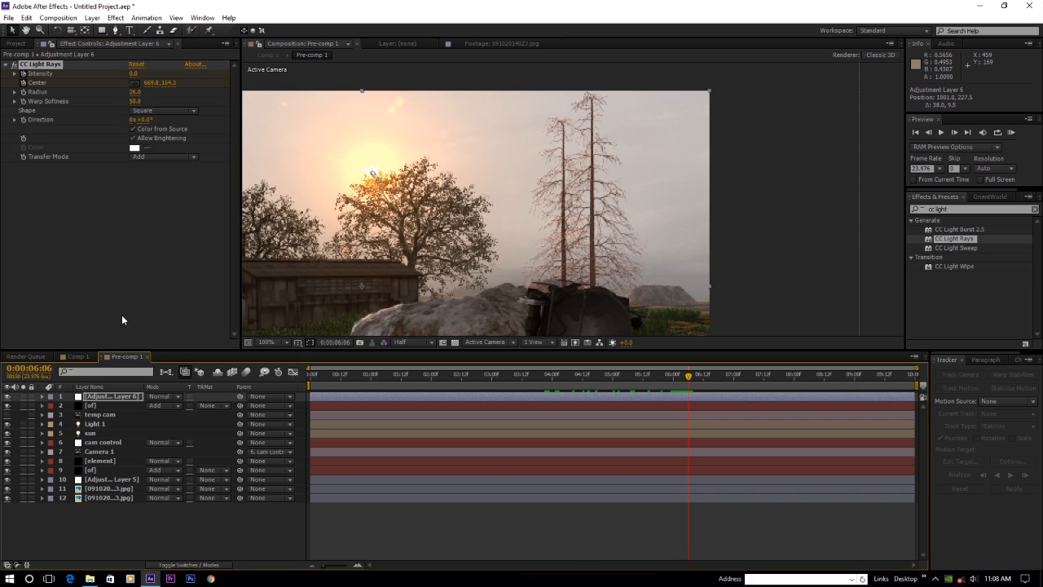
{"action": "left_click", "coordinate": [42, 396]}
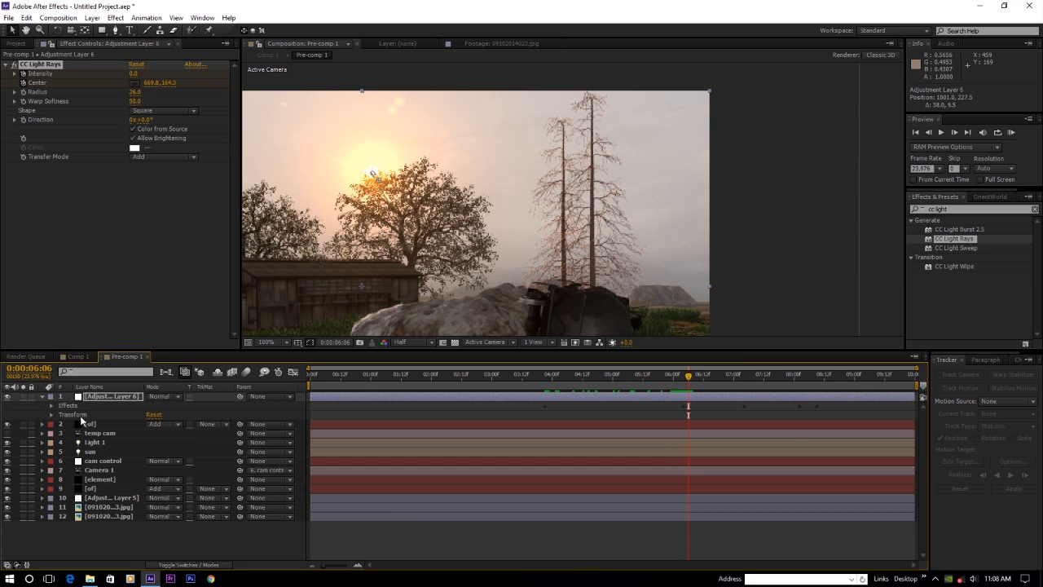
{"action": "left_click", "coordinate": [115, 396]}
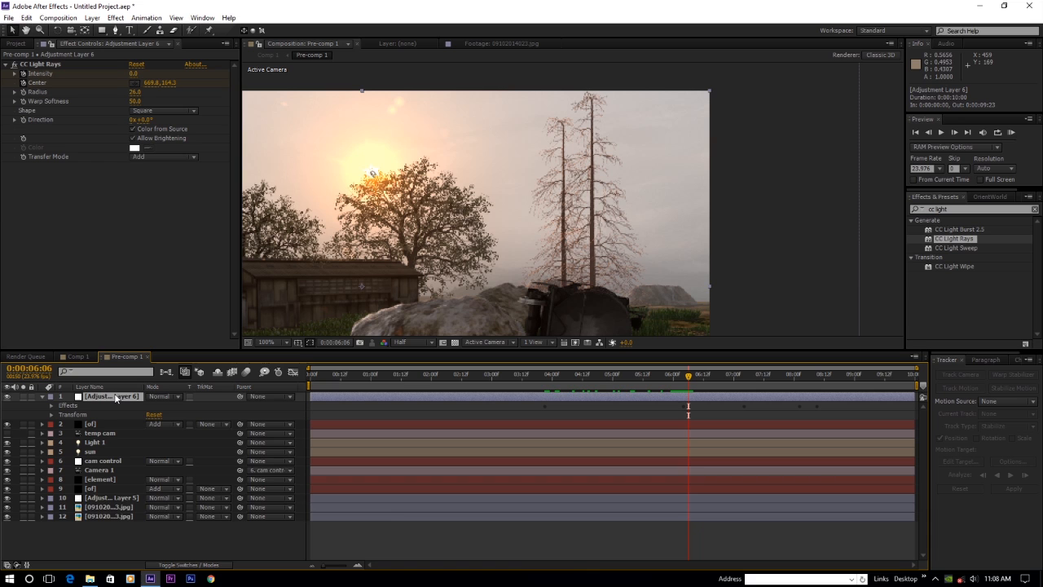
{"action": "key", "text": "u"}
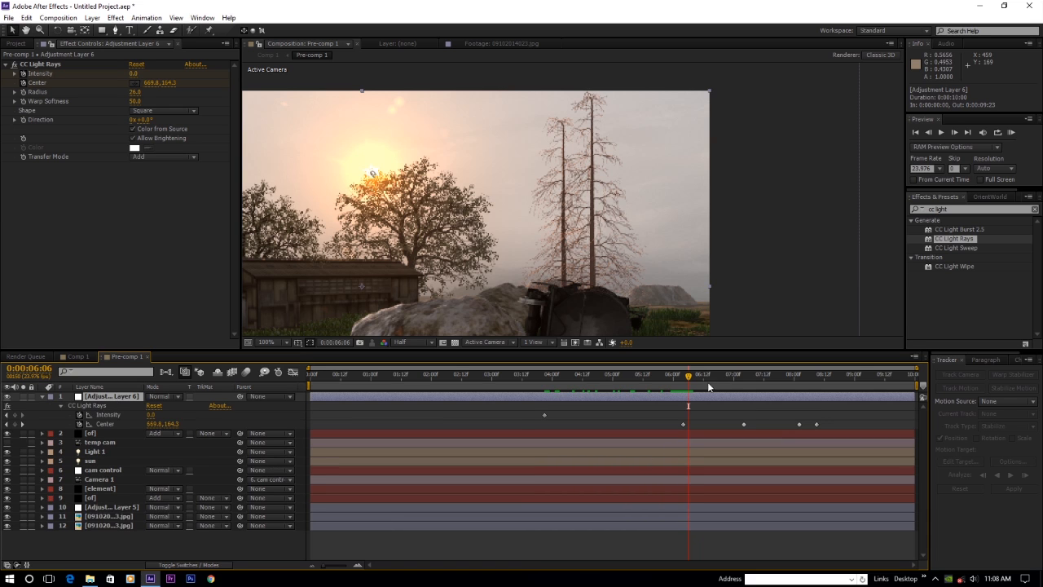
{"action": "left_click", "coordinate": [16, 417]}
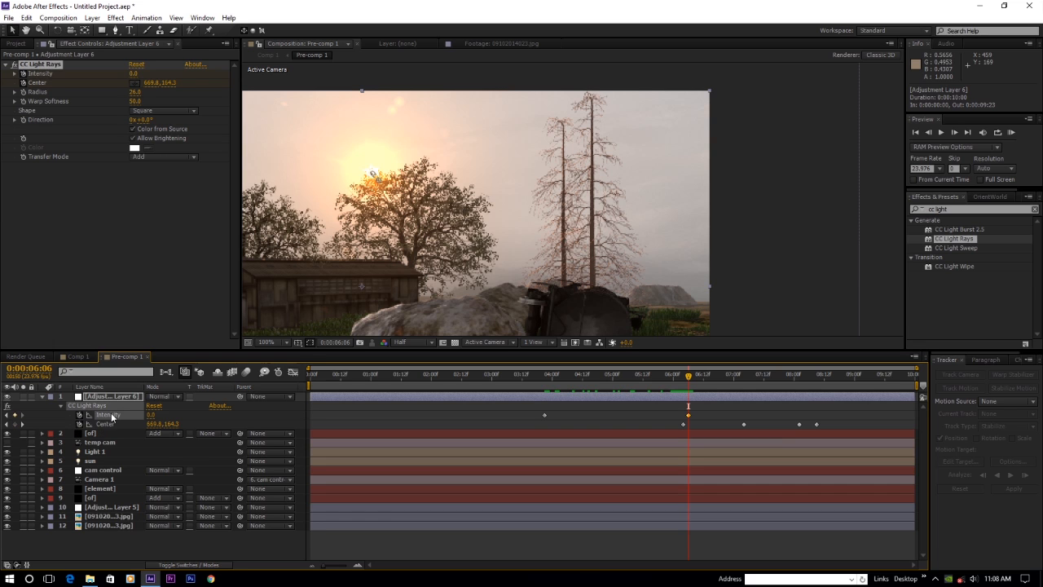
{"action": "left_click", "coordinate": [150, 417]}
{"action": "left_click", "coordinate": [194, 413]}
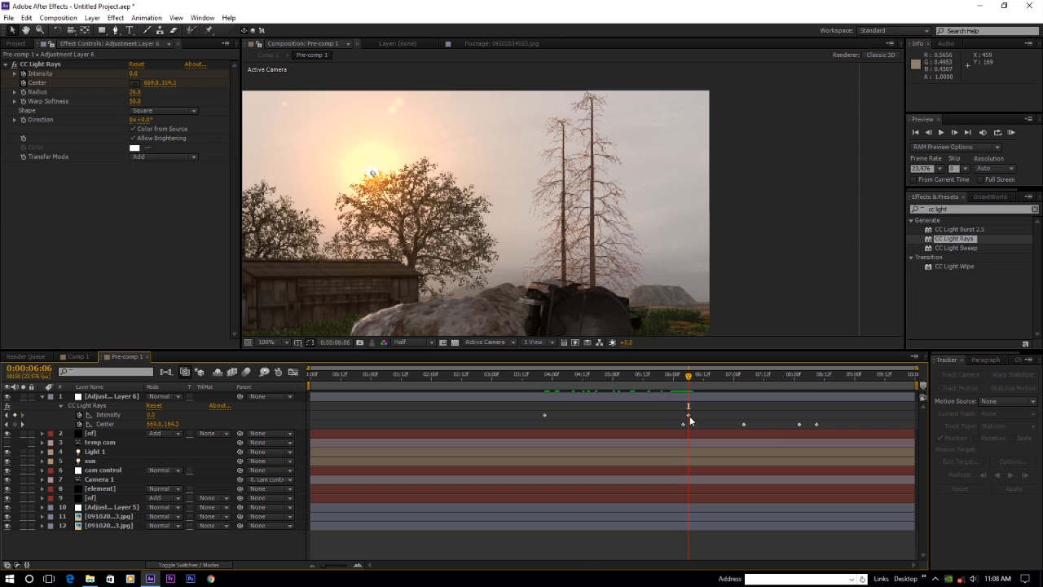
- Keyframe the CC Light Rays Intensity at 40 at 0:00:06:07 and scrub across the change to check the rays
{"action": "key", "text": "Page_Down"}
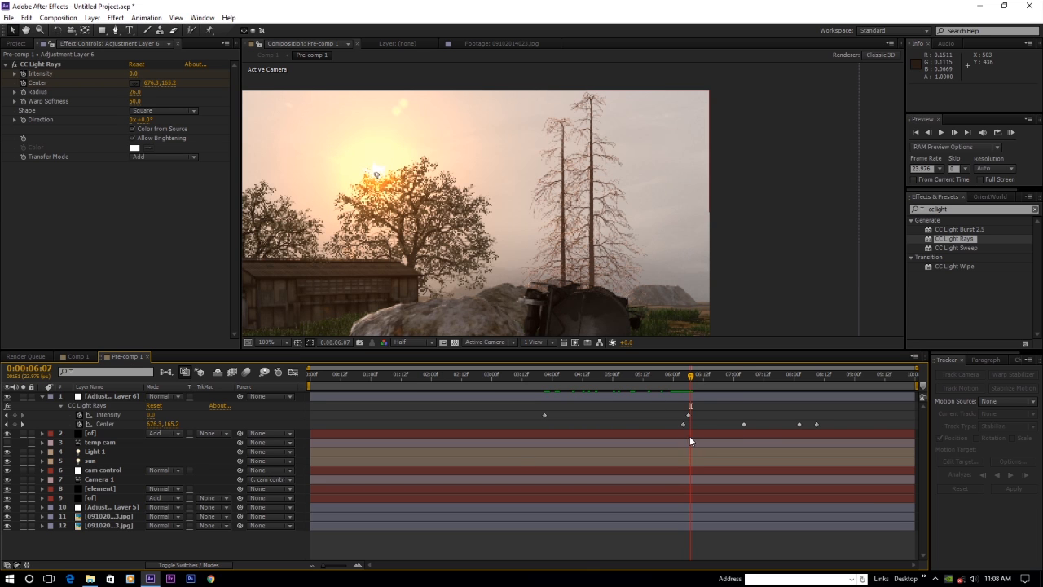
{"action": "left_click", "coordinate": [150, 415]}
{"action": "type", "text": "40"}
{"action": "key", "text": "Return"}
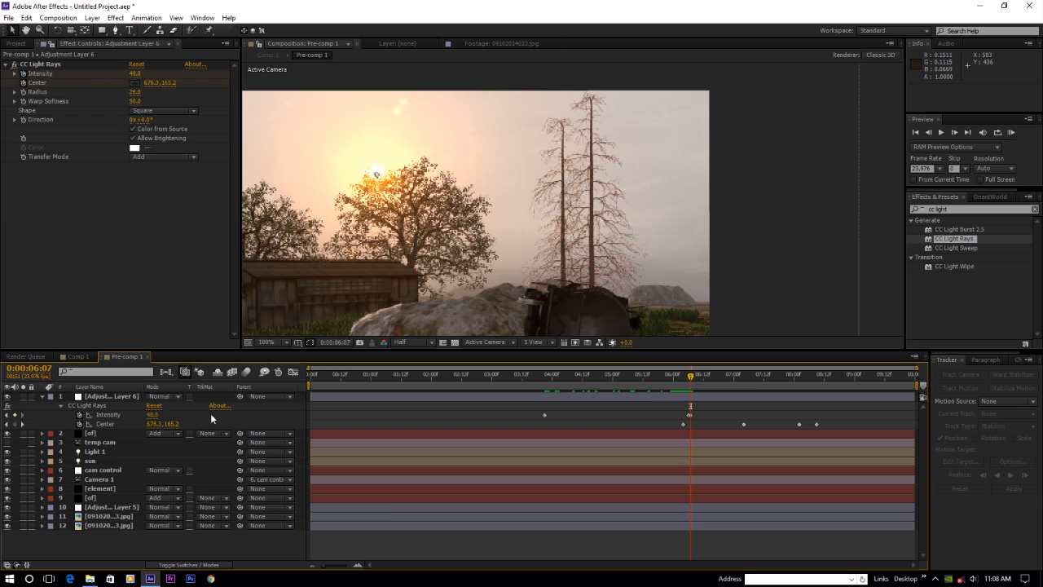
{"action": "mouse_move", "coordinate": [689, 377]}
{"action": "left_mouse_down"}
{"action": "mouse_move", "coordinate": [680, 377]}
{"action": "mouse_move", "coordinate": [691, 379]}
{"action": "left_mouse_up"}
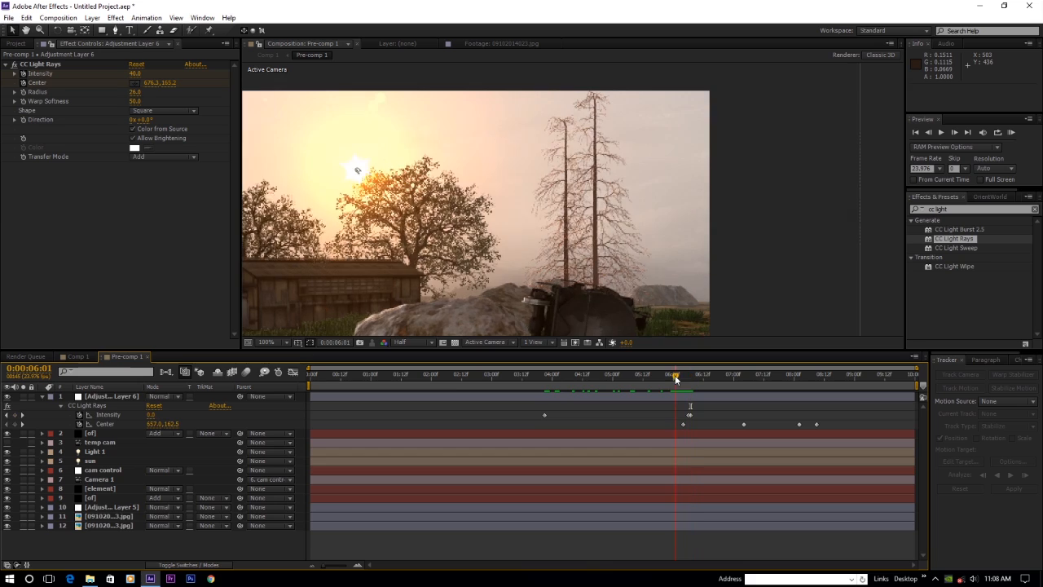
- Hold the CC Light Rays Intensity at 40 with a keyframe at 0:00:07:06 and drop it to 0 at 0:00:07:07
{"action": "left_click_drag", "start_coordinate": [691, 380], "coordinate": [747, 390]}
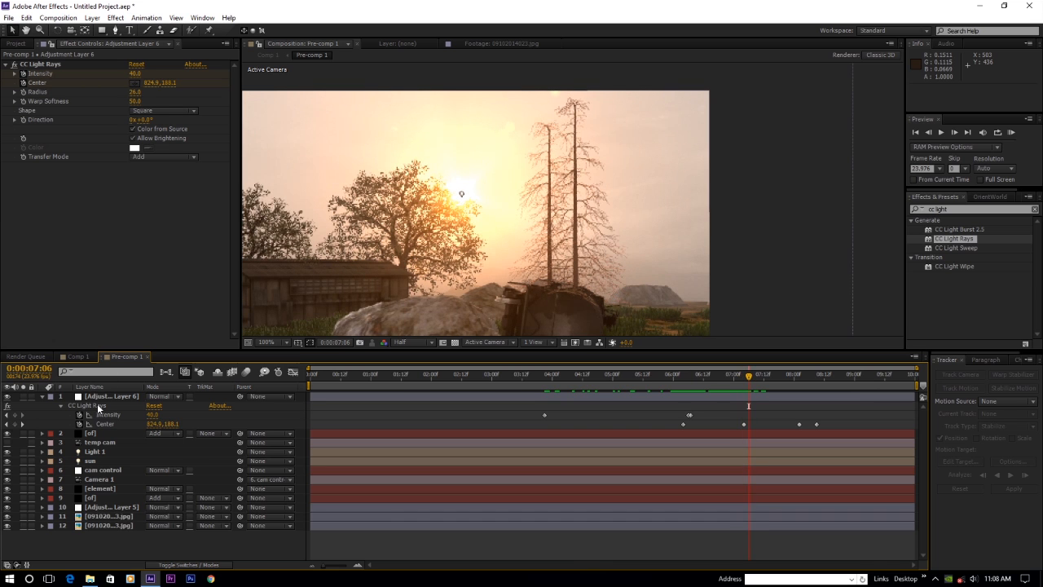
{"action": "left_click", "coordinate": [14, 416]}
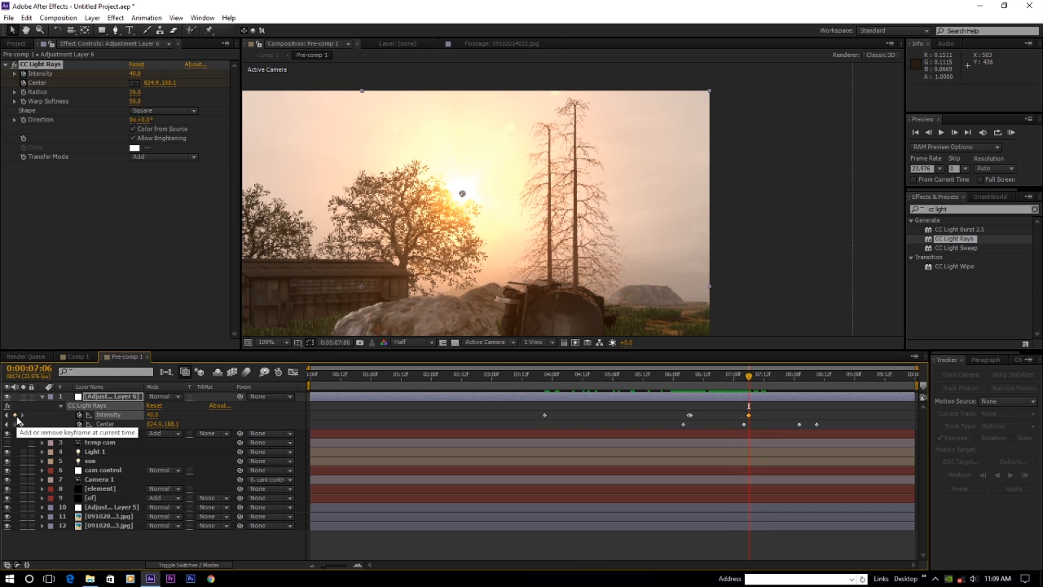
{"action": "key", "text": "Page_Down"}
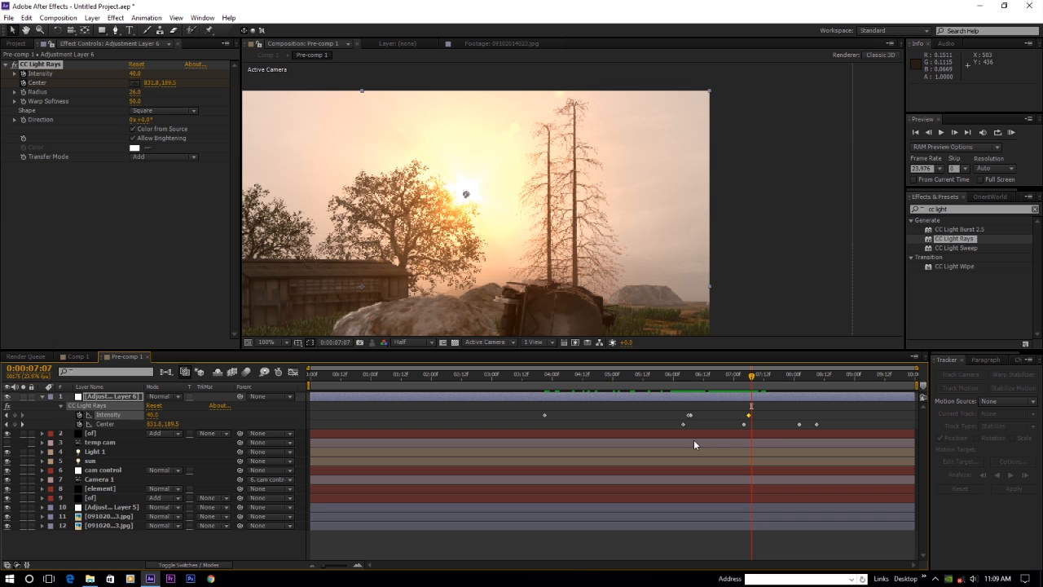
{"action": "left_click_drag", "start_coordinate": [150, 417], "coordinate": [112, 420]}
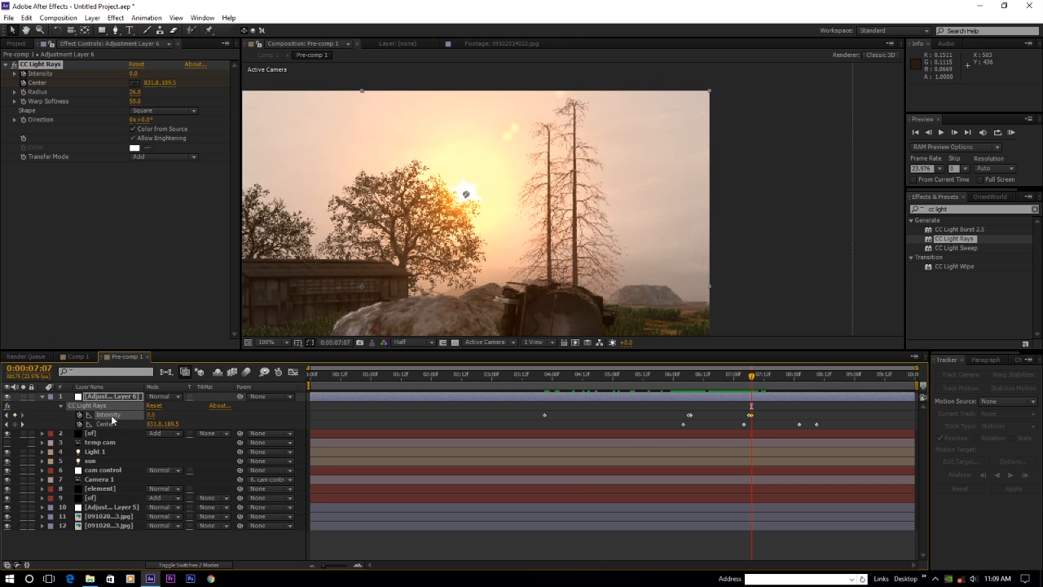
- Keyframe the CC Light Rays Intensity at 0 at 0:00:08:01 and at 30 at 0:00:08:02
{"action": "left_click_drag", "start_coordinate": [754, 377], "coordinate": [796, 390]}
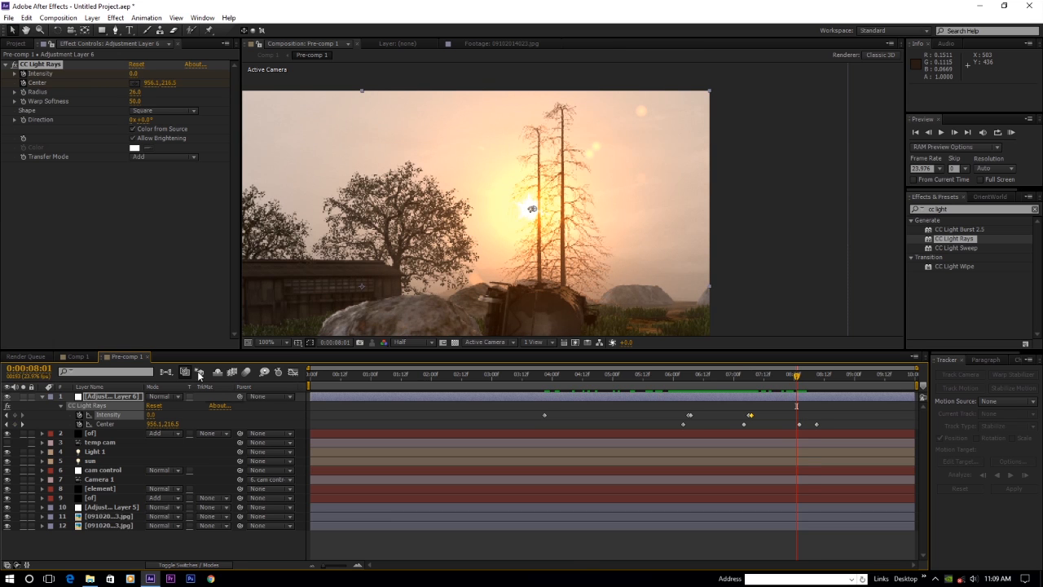
{"action": "left_click", "coordinate": [16, 416]}
{"action": "key", "text": "Page_Down"}
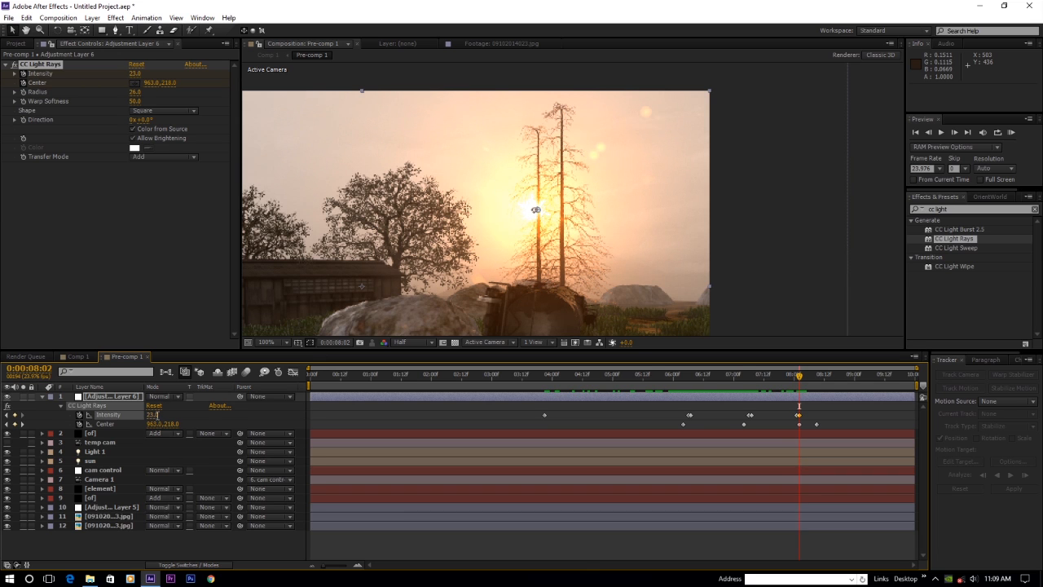
{"action": "key", "text": "Return"}
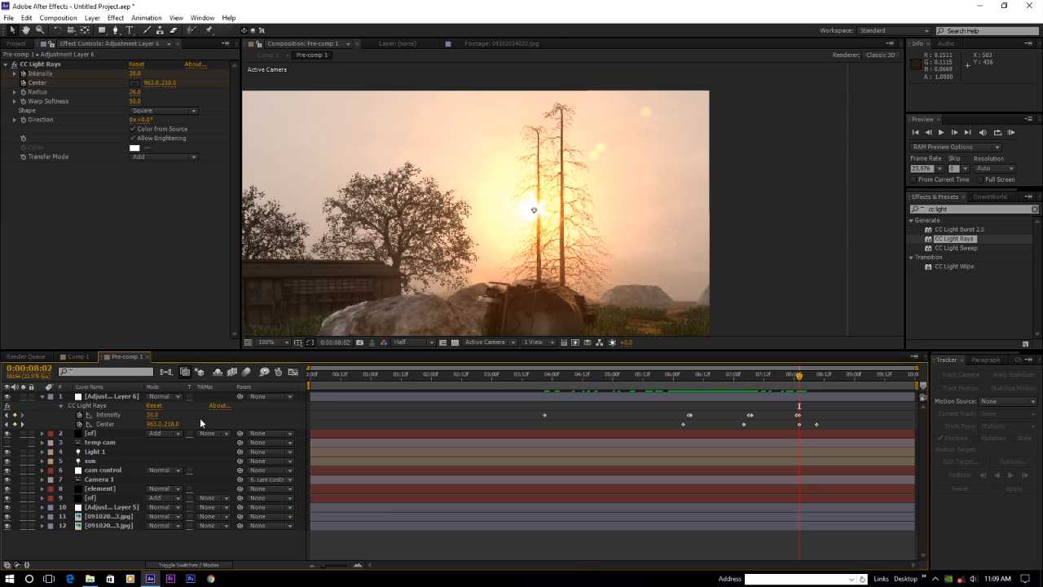
- Hold the CC Light Rays Intensity at 30 with a keyframe at 0:00:08:03 and drop it to 0 at 0:00:08:04
{"action": "key", "text": "Page_Down"}
{"action": "key", "text": "Page_Down"}
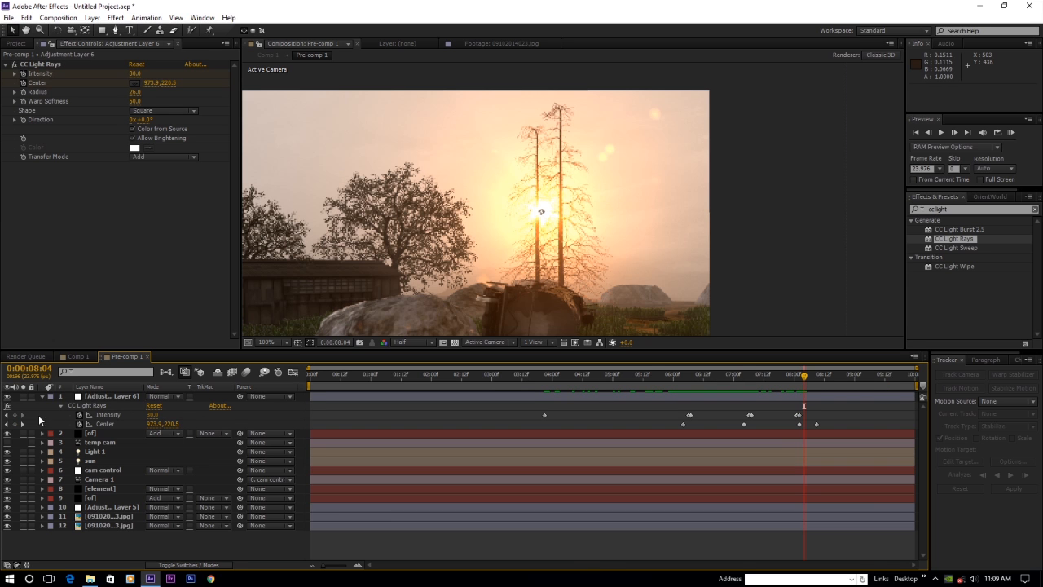
{"action": "key", "text": "Page_Up"}
{"action": "left_click", "coordinate": [15, 415]}
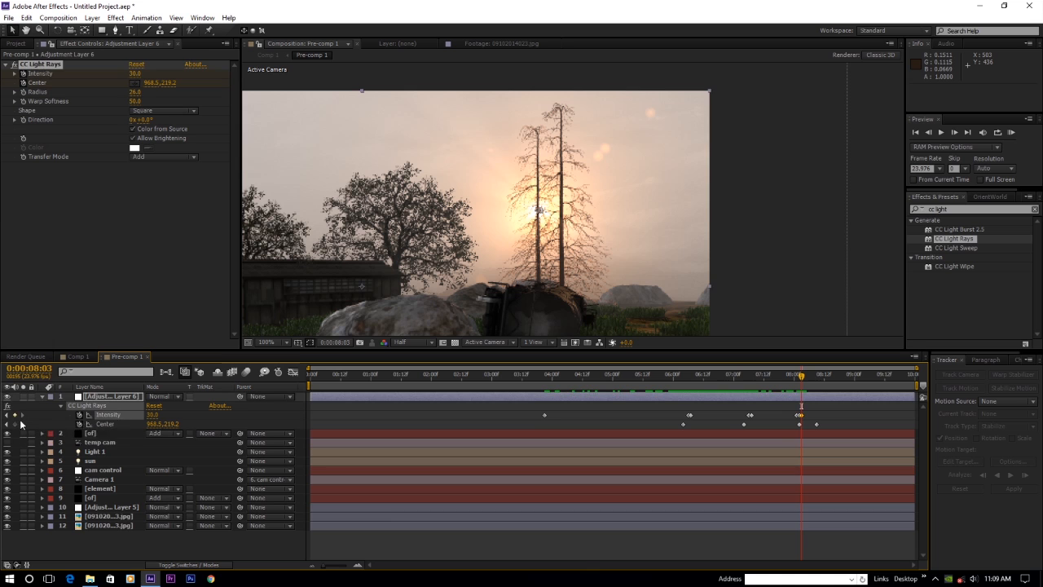
{"action": "key", "text": "Page_Down"}
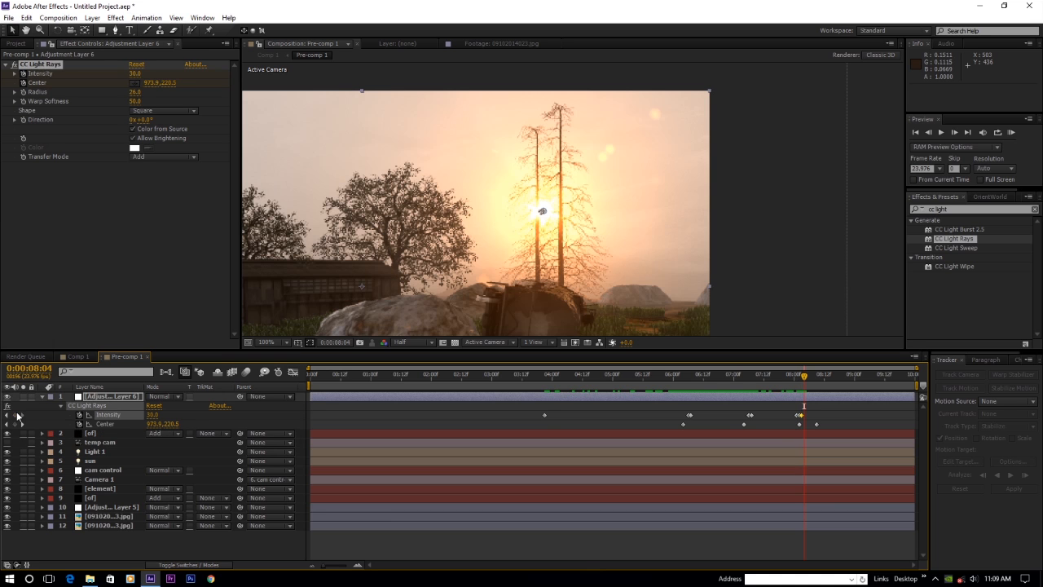
{"action": "left_click_drag", "start_coordinate": [153, 414], "coordinate": [131, 416]}
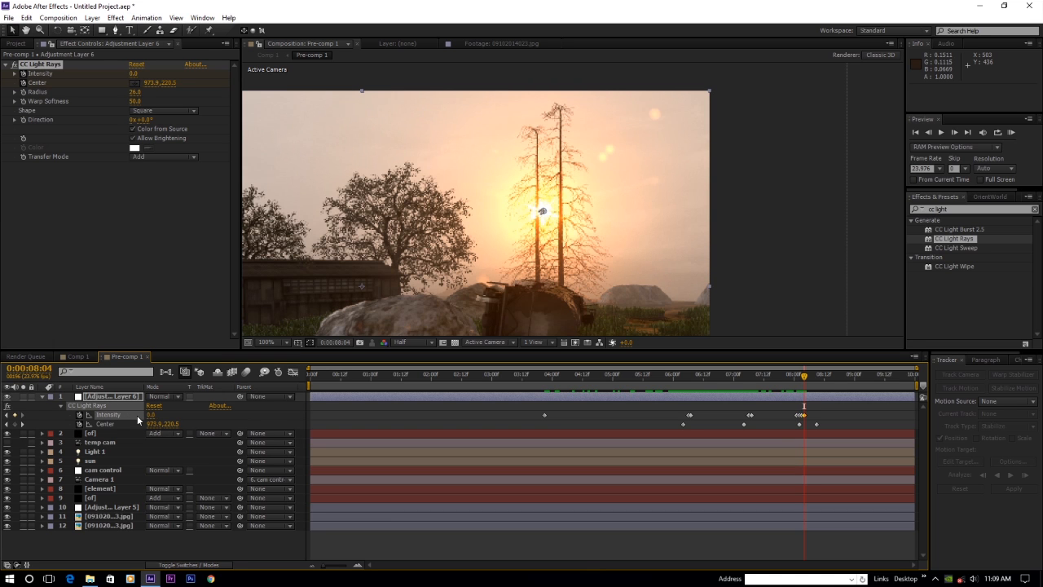
- Keyframe the CC Light Rays Intensity at 0 at 0:00:08:08 and at 20 at 0:00:08:09, behind the second bare trunk
{"action": "key", "text": "Page_Down"}
{"action": "key", "text": "Page_Down"}
{"action": "key", "text": "Page_Down"}
{"action": "key", "text": "Page_Down"}
{"action": "key", "text": "Page_Down"}
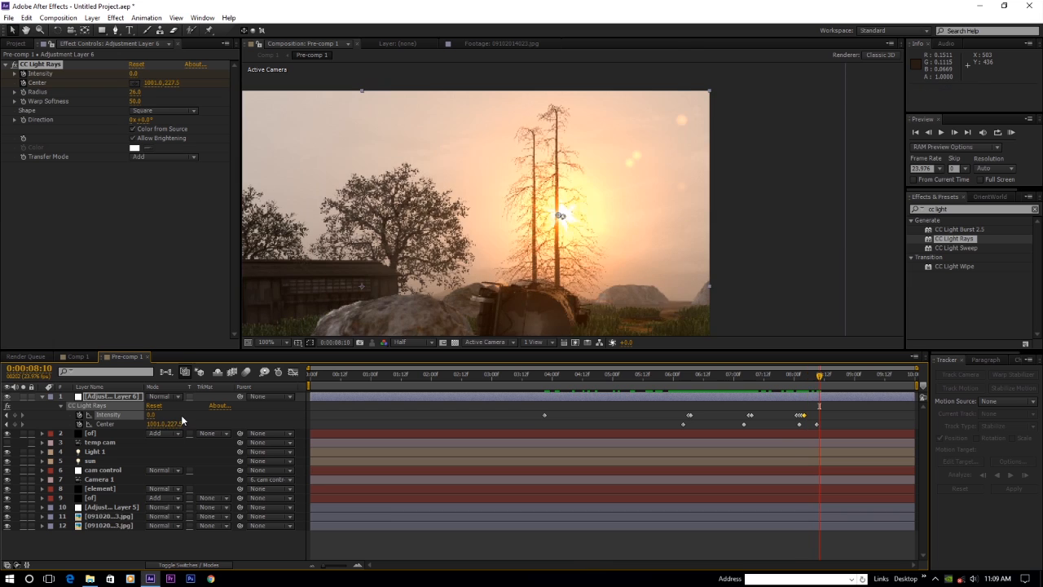
{"action": "key", "text": "Page_Up"}
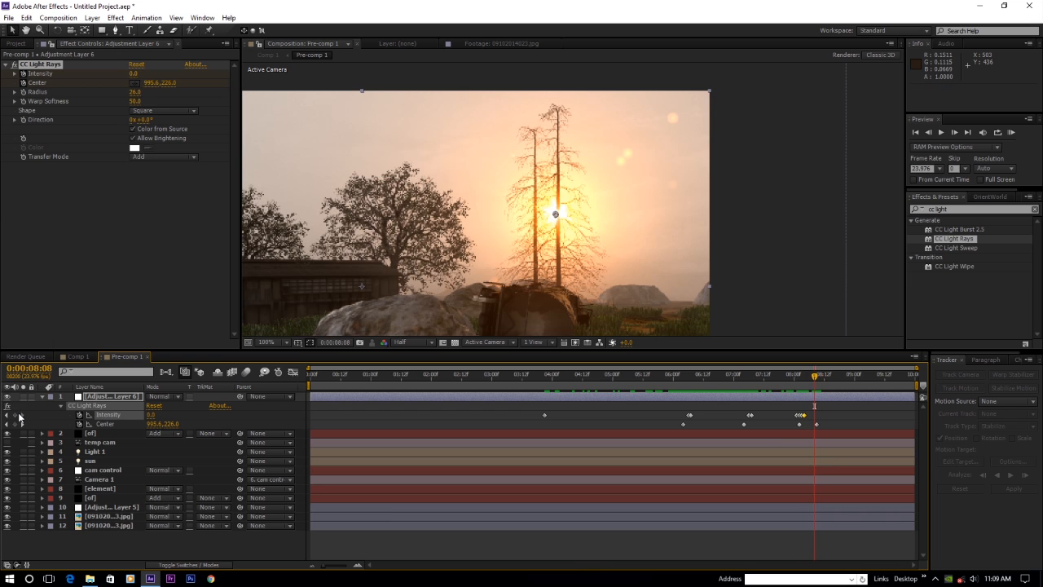
{"action": "key", "text": "Page_Down"}
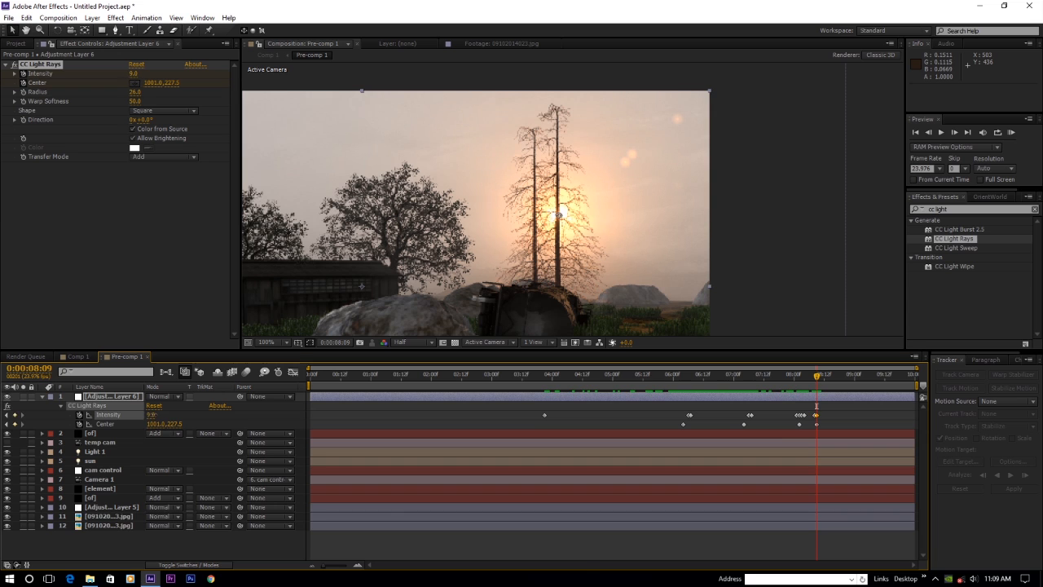
{"action": "left_click", "coordinate": [153, 416]}
{"action": "type", "text": "20"}
{"action": "key", "text": "Return"}
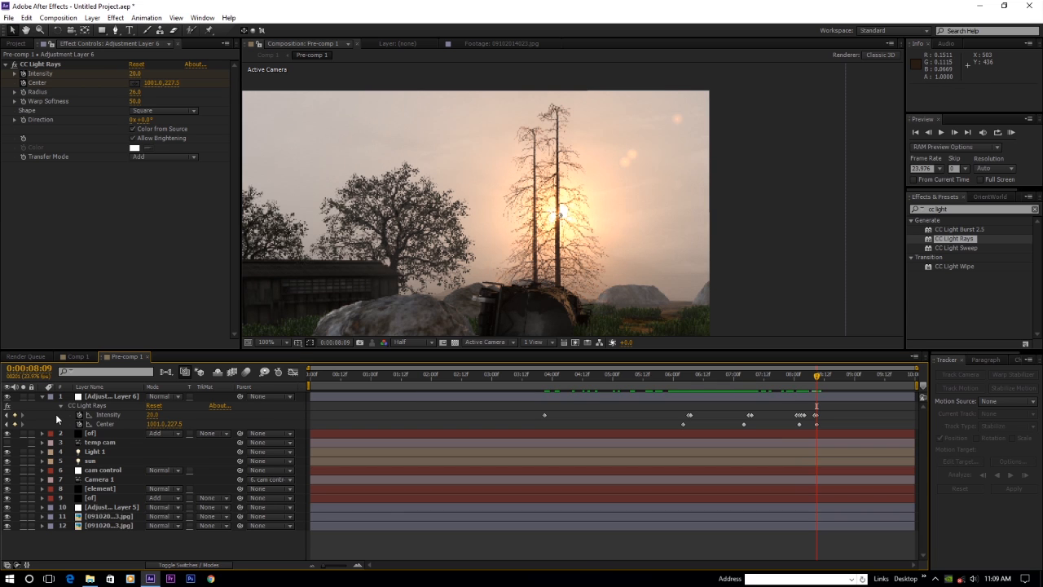
- Keyframe the CC Light Rays Intensity at 0 at 0:00:08:10 and scrub back to 0:00:06:13 to review the whole frame
{"action": "key", "text": "Page_Down"}
{"action": "left_click_drag", "start_coordinate": [154, 415], "coordinate": [134, 415]}
{"action": "left_click", "coordinate": [186, 417]}
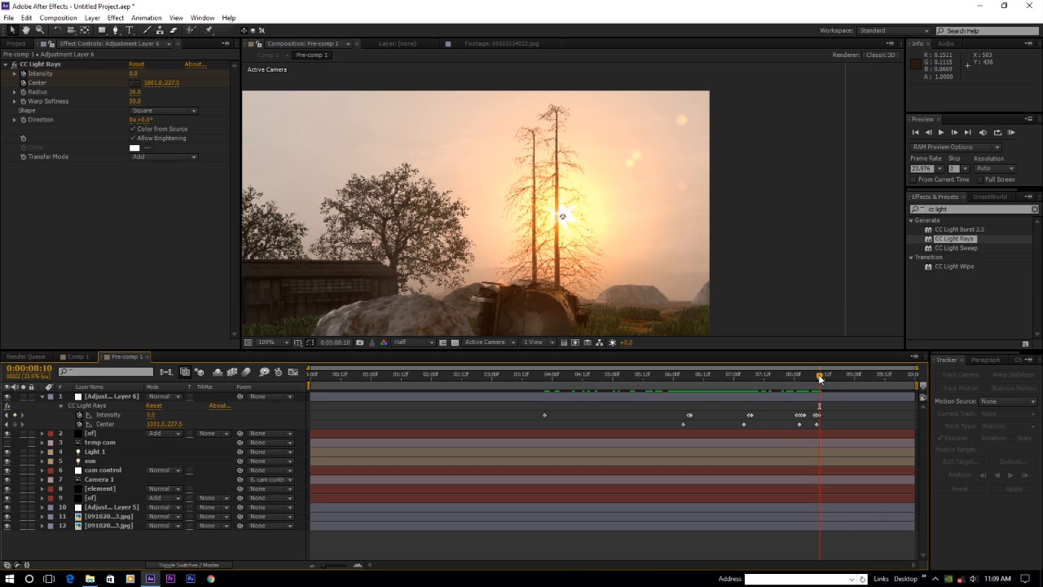
{"action": "left_click_drag", "start_coordinate": [819, 377], "coordinate": [705, 387]}
{"action": "scroll", "coordinate": [507, 232], "scroll_direction": "down", "scroll_amount": 1}
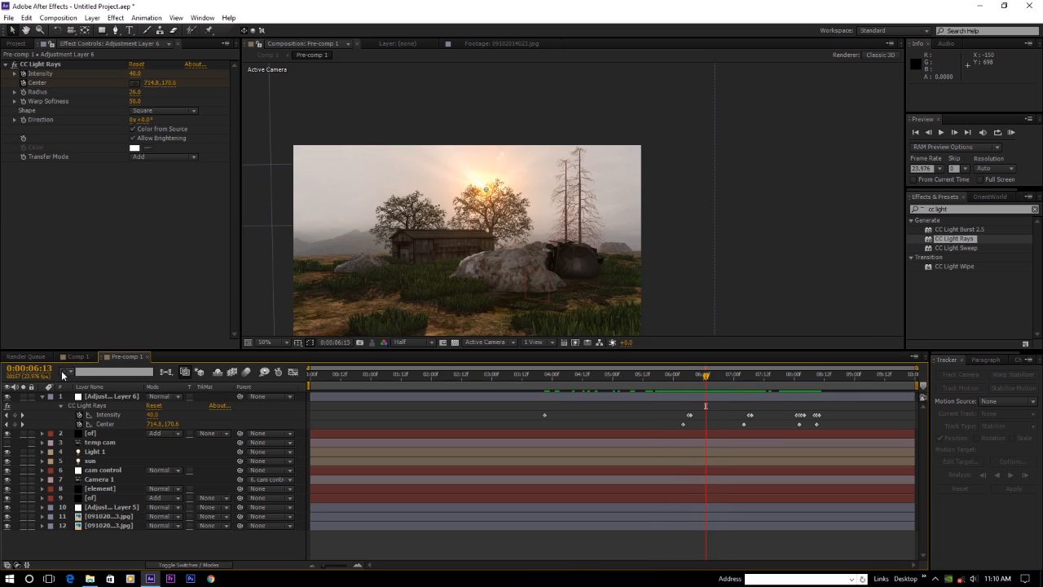
- In Comp 1, set Adjustment Layer 4's Opacity keyframe at 0:00:00:00 to 10% and scrub to 0:00:09:23 to review the grading
{"action": "left_click", "coordinate": [79, 357]}
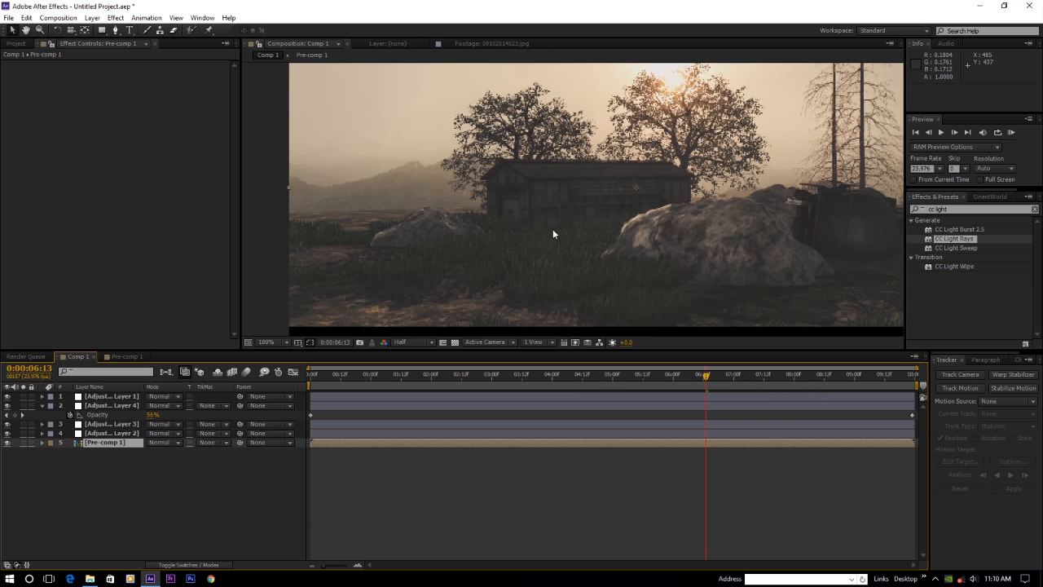
{"action": "scroll", "coordinate": [613, 166], "scroll_direction": "down", "scroll_amount": 1}
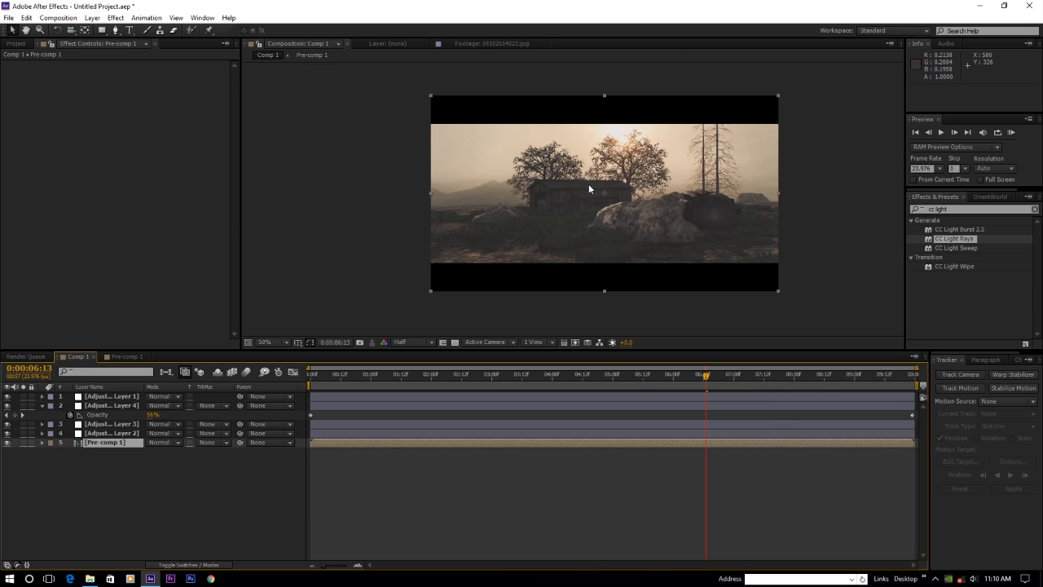
{"action": "left_click_drag", "start_coordinate": [660, 377], "coordinate": [310, 375]}
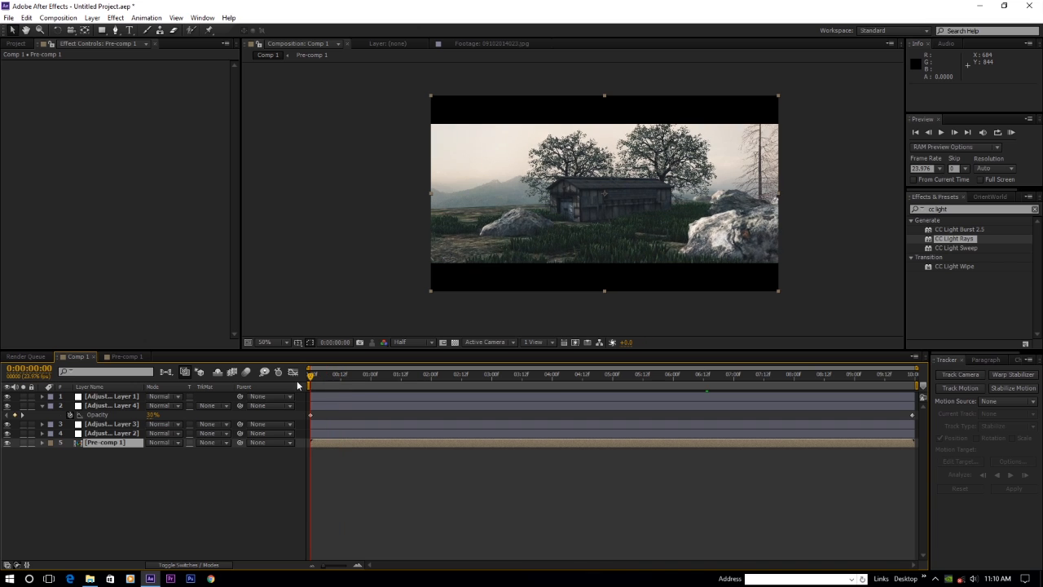
{"action": "scroll", "coordinate": [575, 211], "scroll_direction": "up", "scroll_amount": 1}
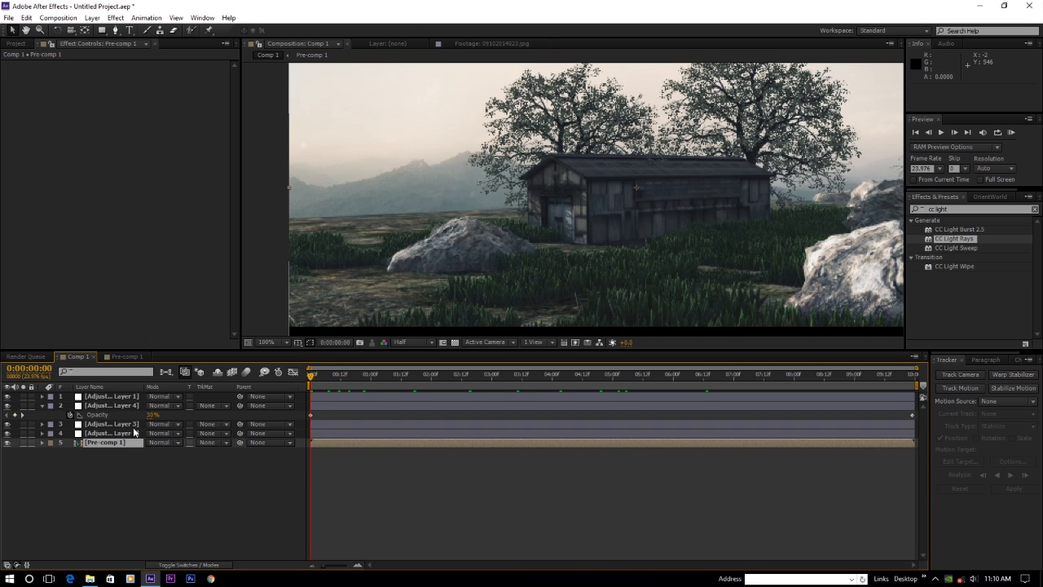
{"action": "left_click", "coordinate": [108, 405]}
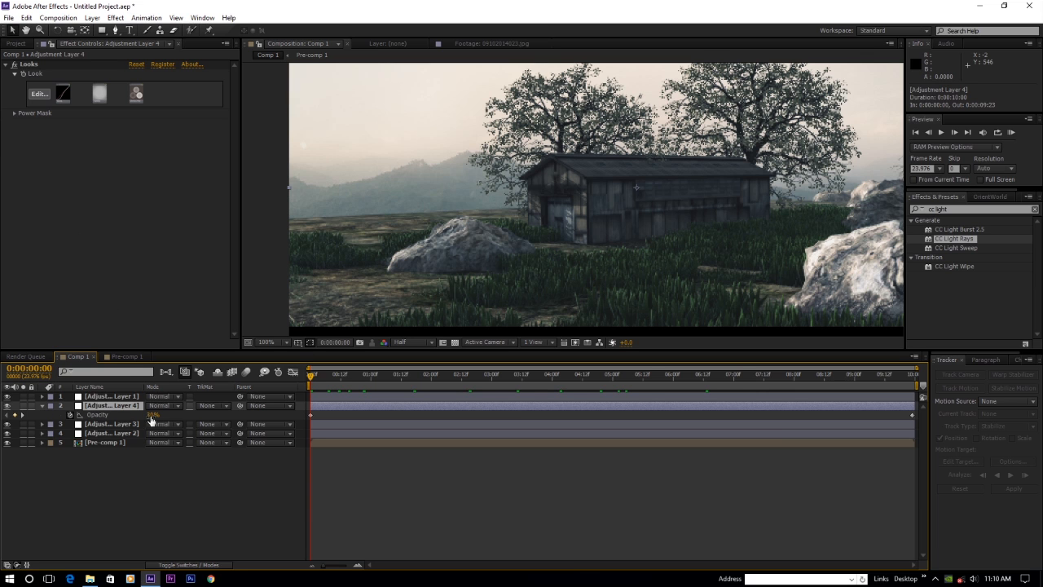
{"action": "left_click_drag", "start_coordinate": [151, 415], "coordinate": [128, 414]}
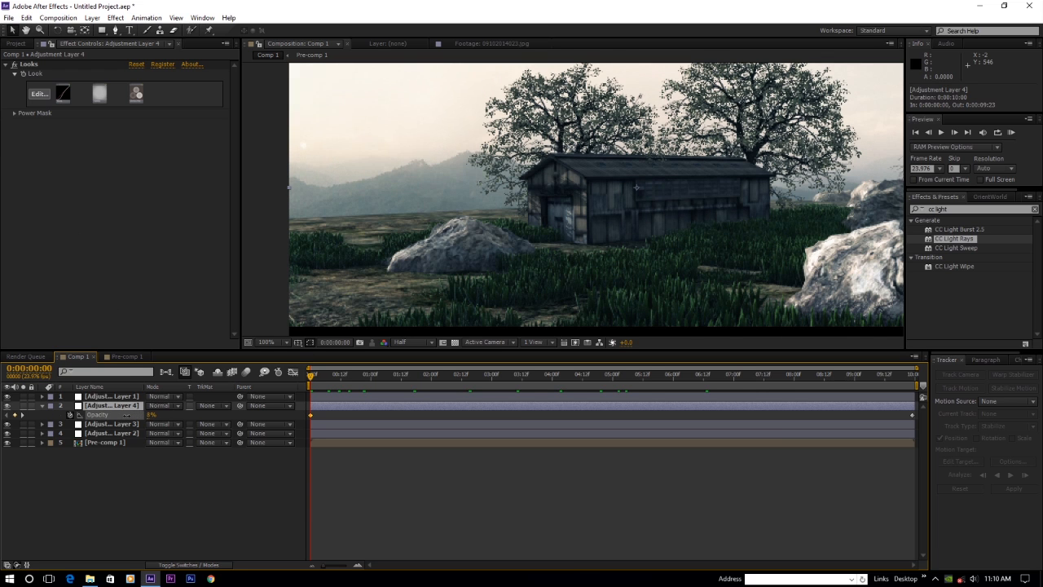
{"action": "left_click", "coordinate": [151, 415]}
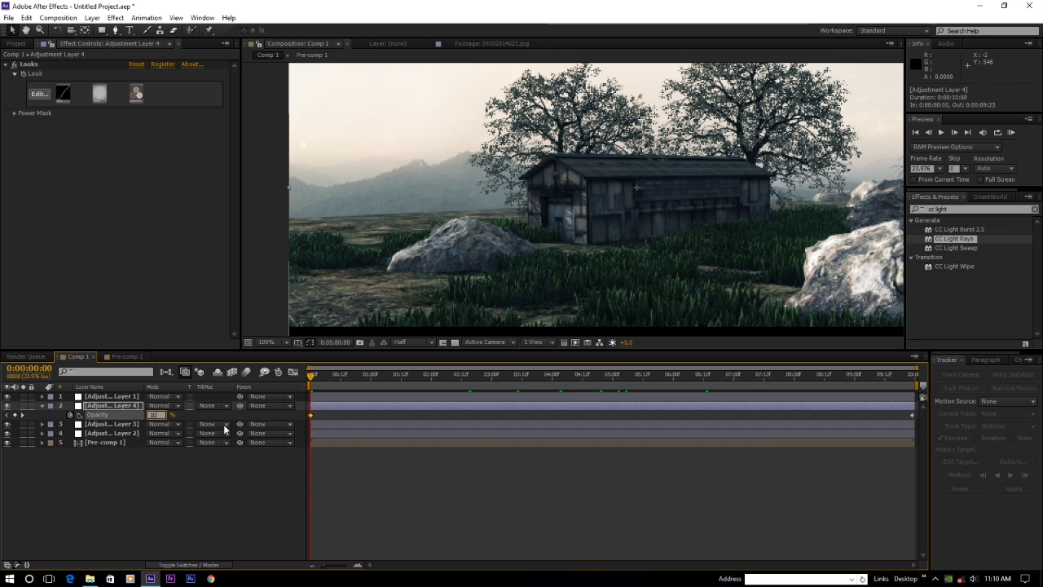
{"action": "type", "text": "10"}
{"action": "key", "text": "Return"}
{"action": "key", "text": "comma"}
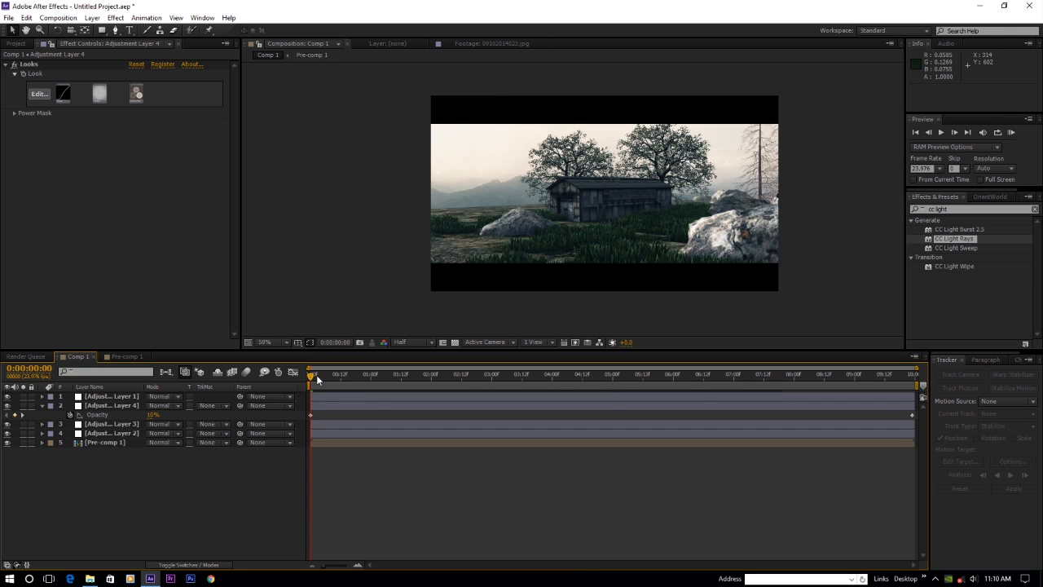
{"action": "left_click_drag", "start_coordinate": [310, 378], "coordinate": [928, 380]}
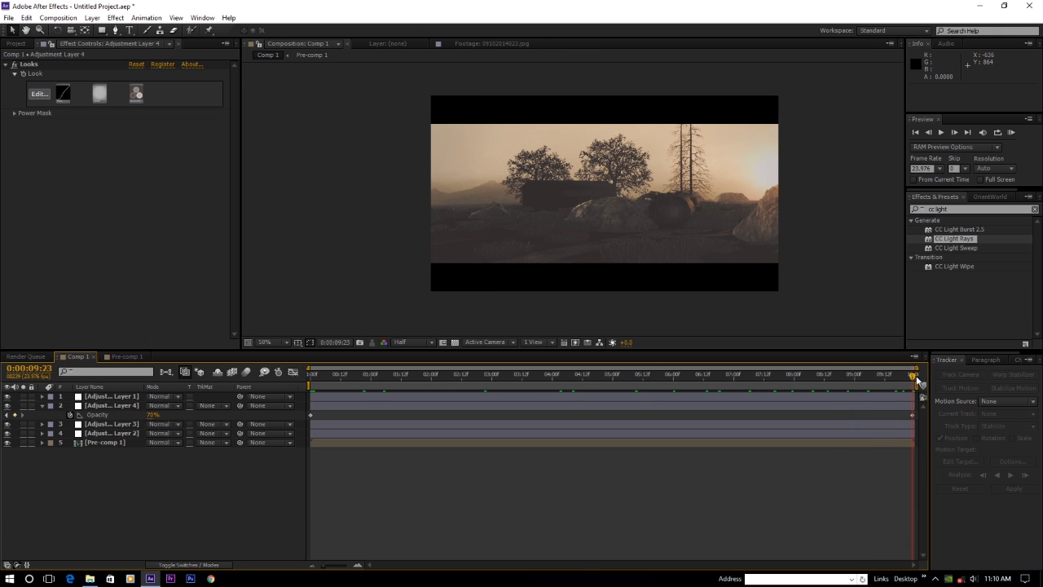
- Set Adjustment Layer 4's Opacity keyframe at 0:00:09:23 to 60% and inspect the grading on that frame
{"action": "left_click", "coordinate": [152, 416]}
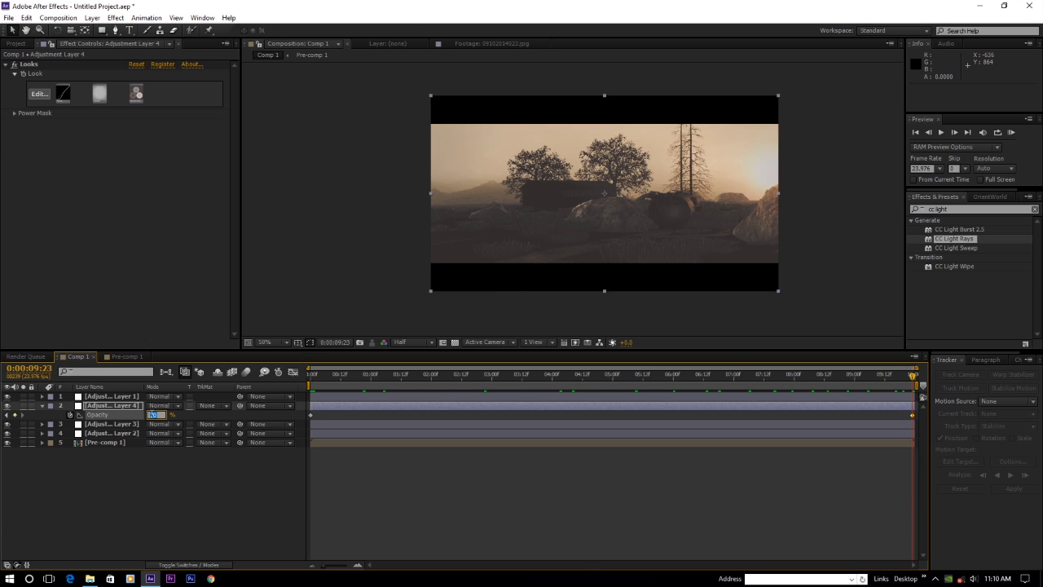
{"action": "left_click", "coordinate": [207, 414]}
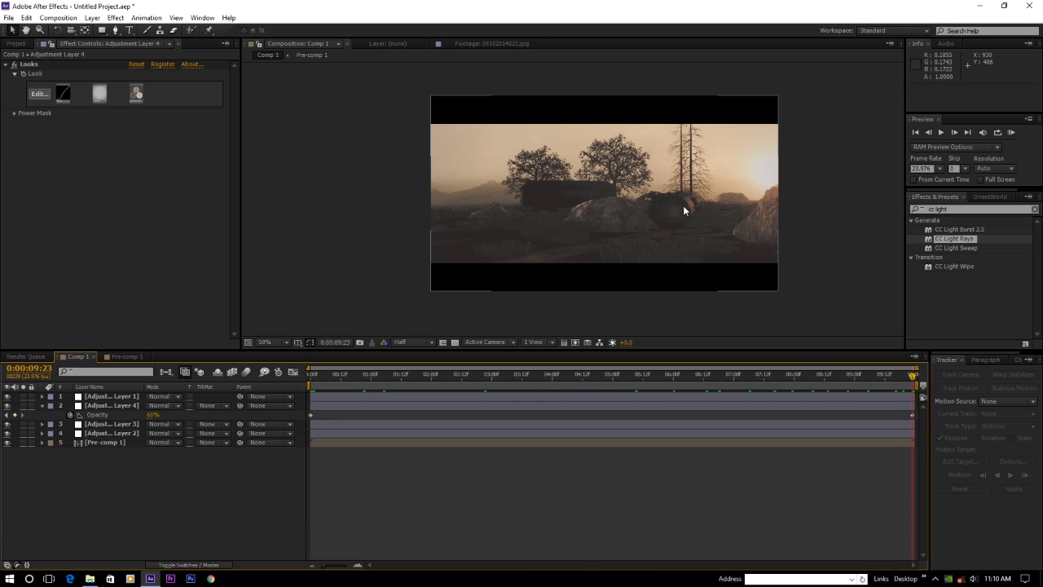
{"action": "scroll", "coordinate": [631, 201], "scroll_direction": "up", "scroll_amount": 1}
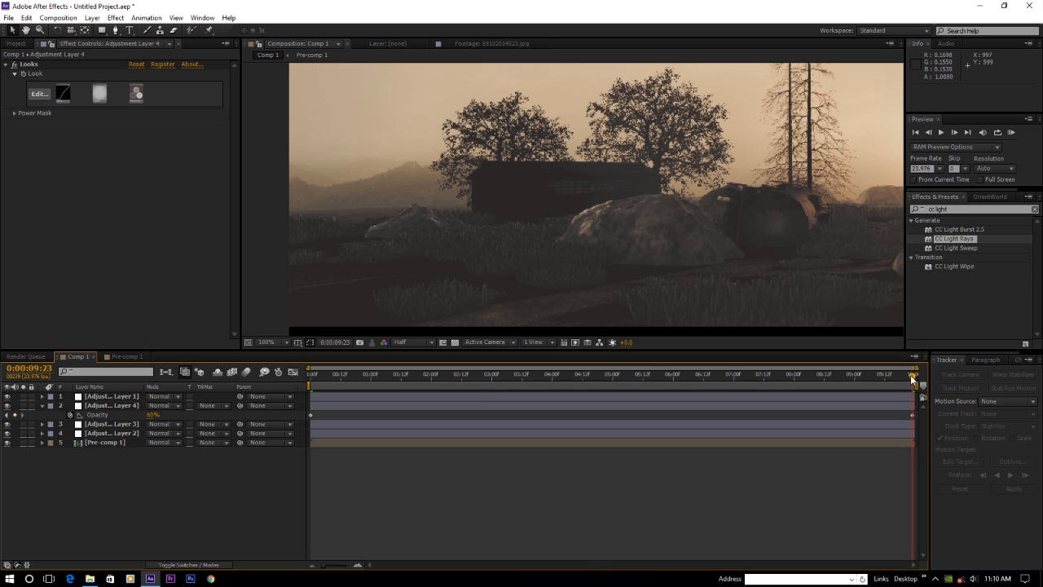
- Return to 0:00:00:01, maximize the Comp 1 viewer and play the composition to review the animated grading
{"action": "left_click_drag", "start_coordinate": [911, 378], "coordinate": [312, 376]}
{"action": "scroll", "coordinate": [607, 176], "scroll_direction": "down", "scroll_amount": 4}
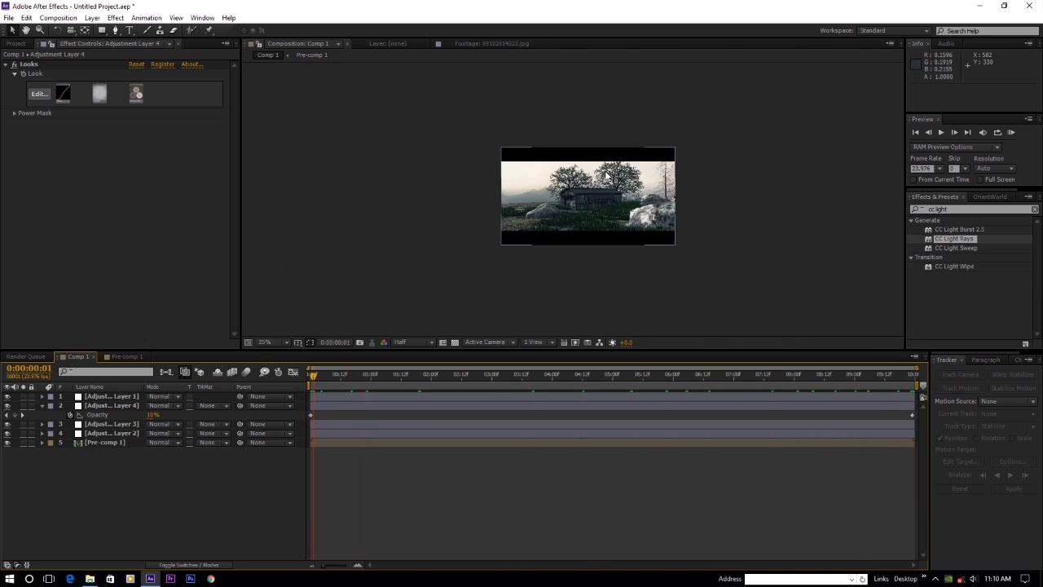
{"action": "scroll", "coordinate": [605, 175], "scroll_direction": "up", "scroll_amount": 2}
{"action": "left_click", "coordinate": [813, 181]}
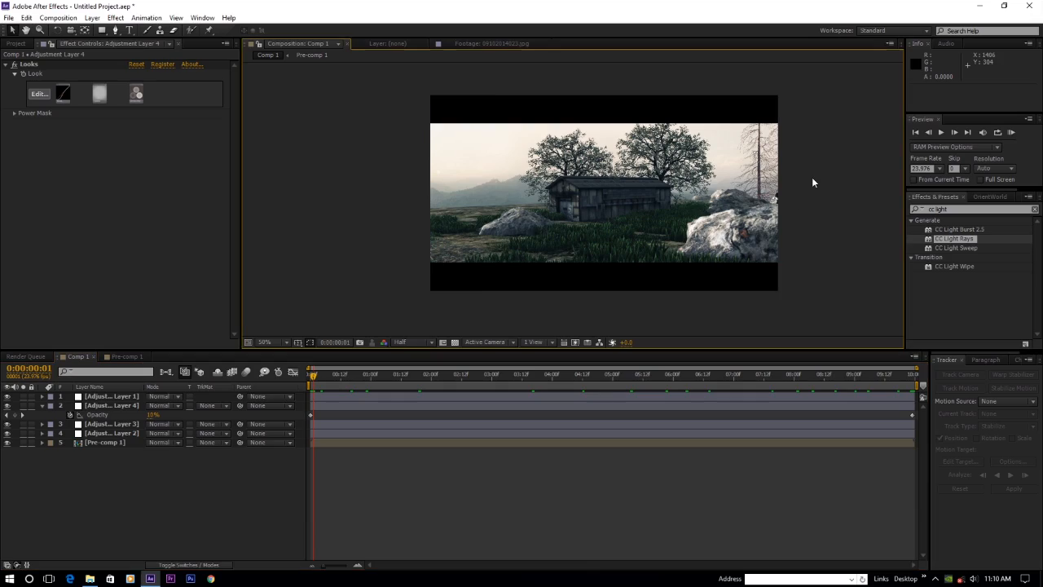
{"action": "key", "text": "grave"}
{"action": "scroll", "coordinate": [526, 294], "scroll_direction": "up", "scroll_amount": 2}
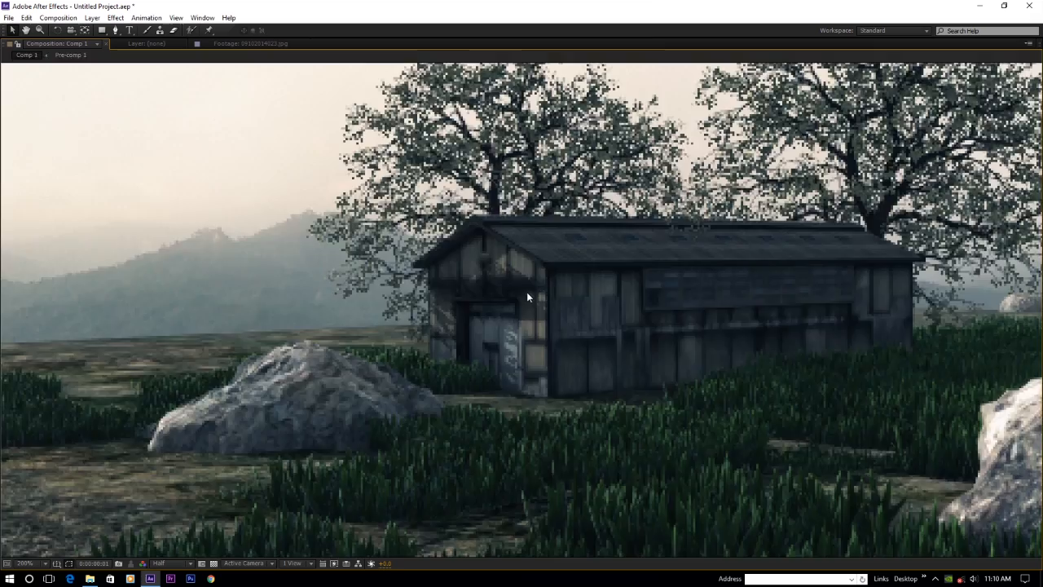
{"action": "scroll", "coordinate": [527, 293], "scroll_direction": "down", "scroll_amount": 1}
{"action": "key", "text": "space"}
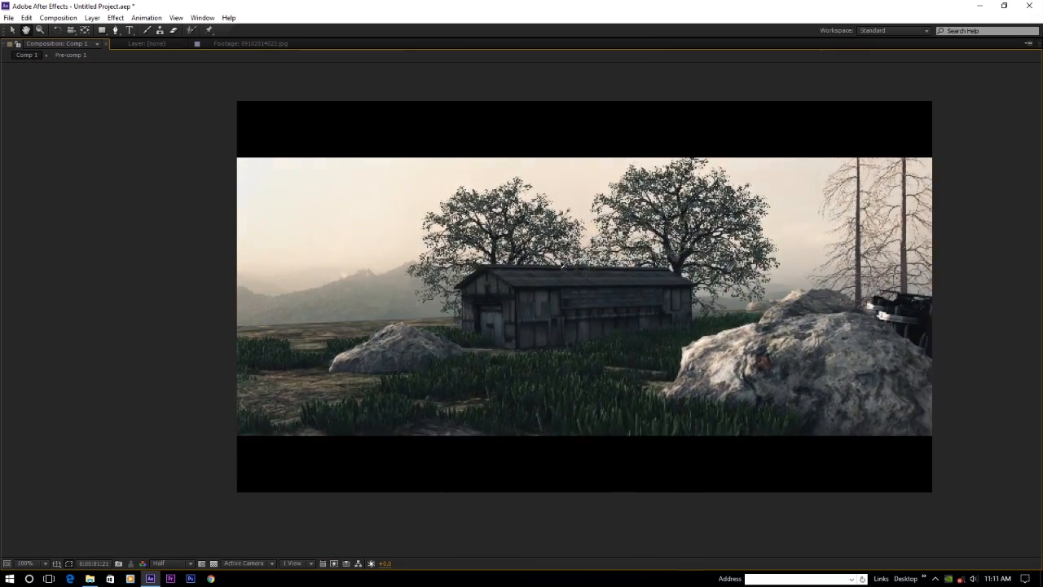